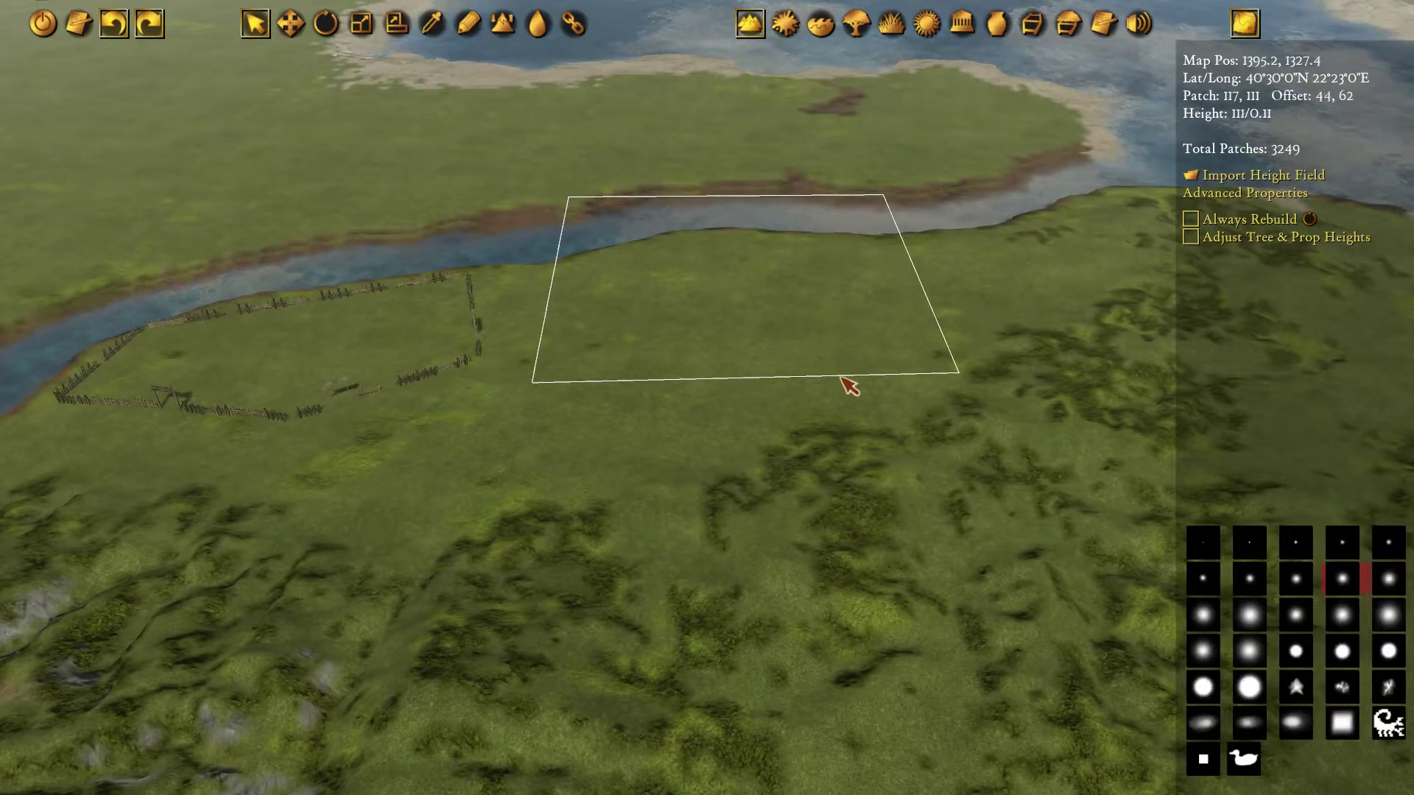
# Switch from terrain editing to region editing so the map's primary regions are shown around the river settlement.
pyautogui.scroll(-3, 809, 253)
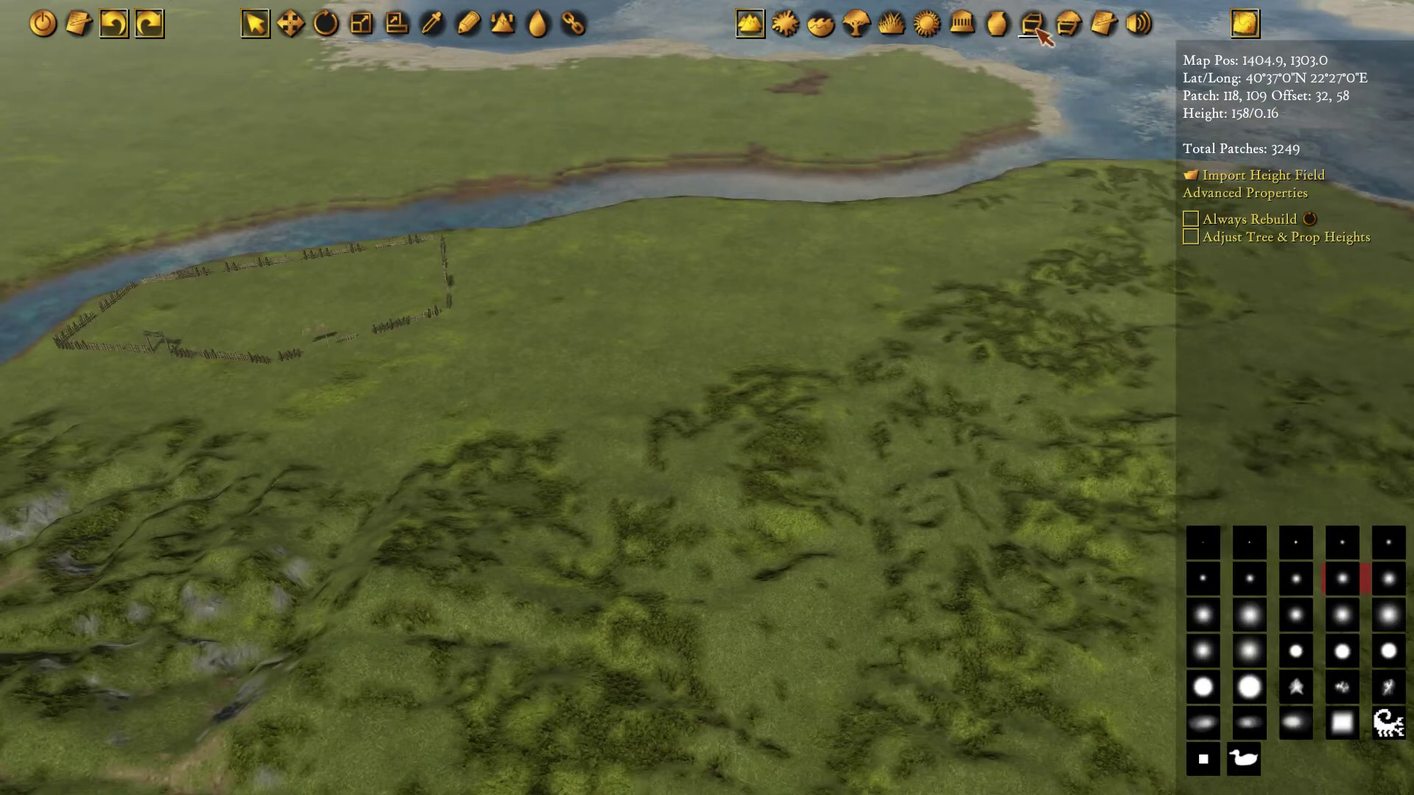
pyautogui.click(1037, 28)
pyautogui.moveTo(914, 571); pyautogui.dragTo(739, 306, button='middle')
pyautogui.moveTo(906, 379); pyautogui.dragTo(824, 387, button='middle')
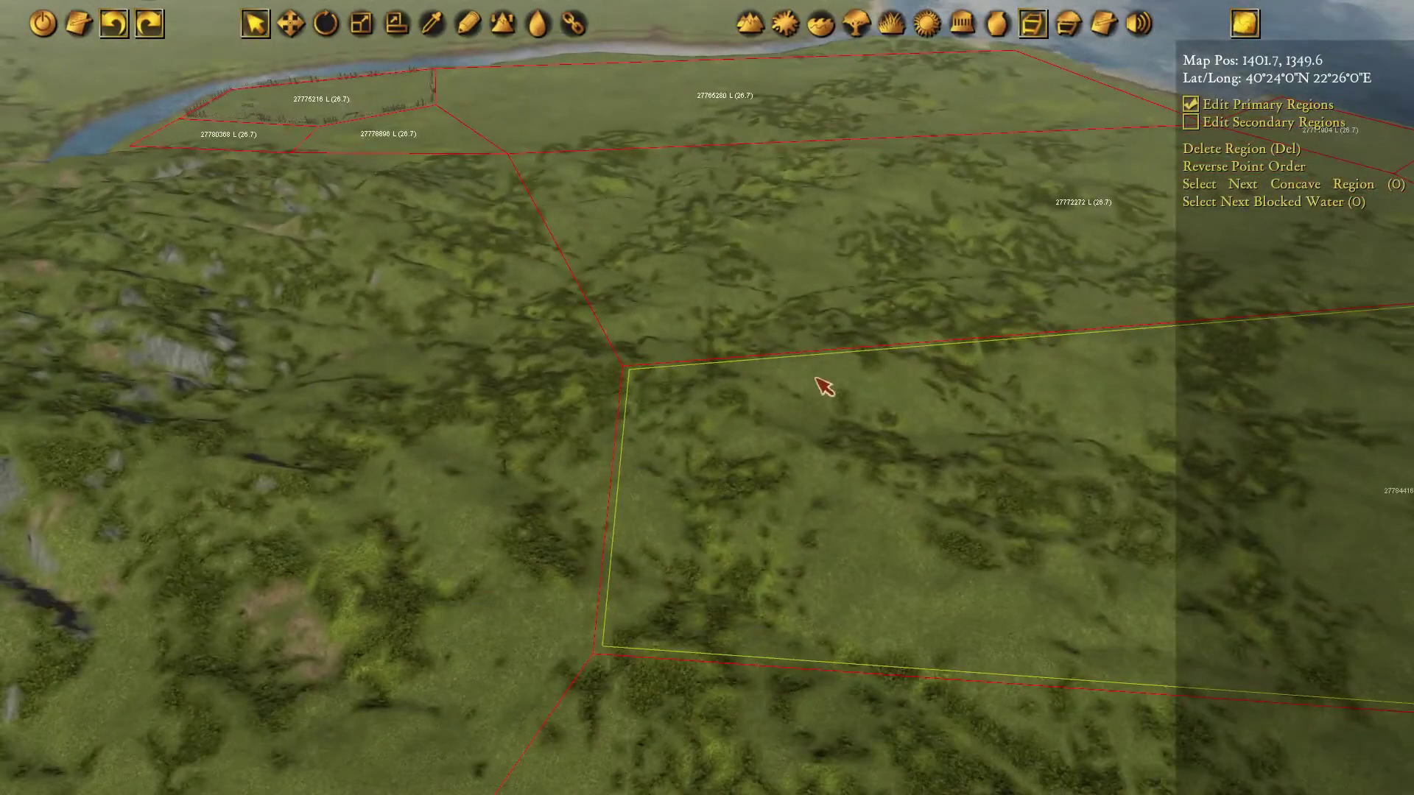
pyautogui.moveTo(930, 477); pyautogui.dragTo(798, 429, button='middle')
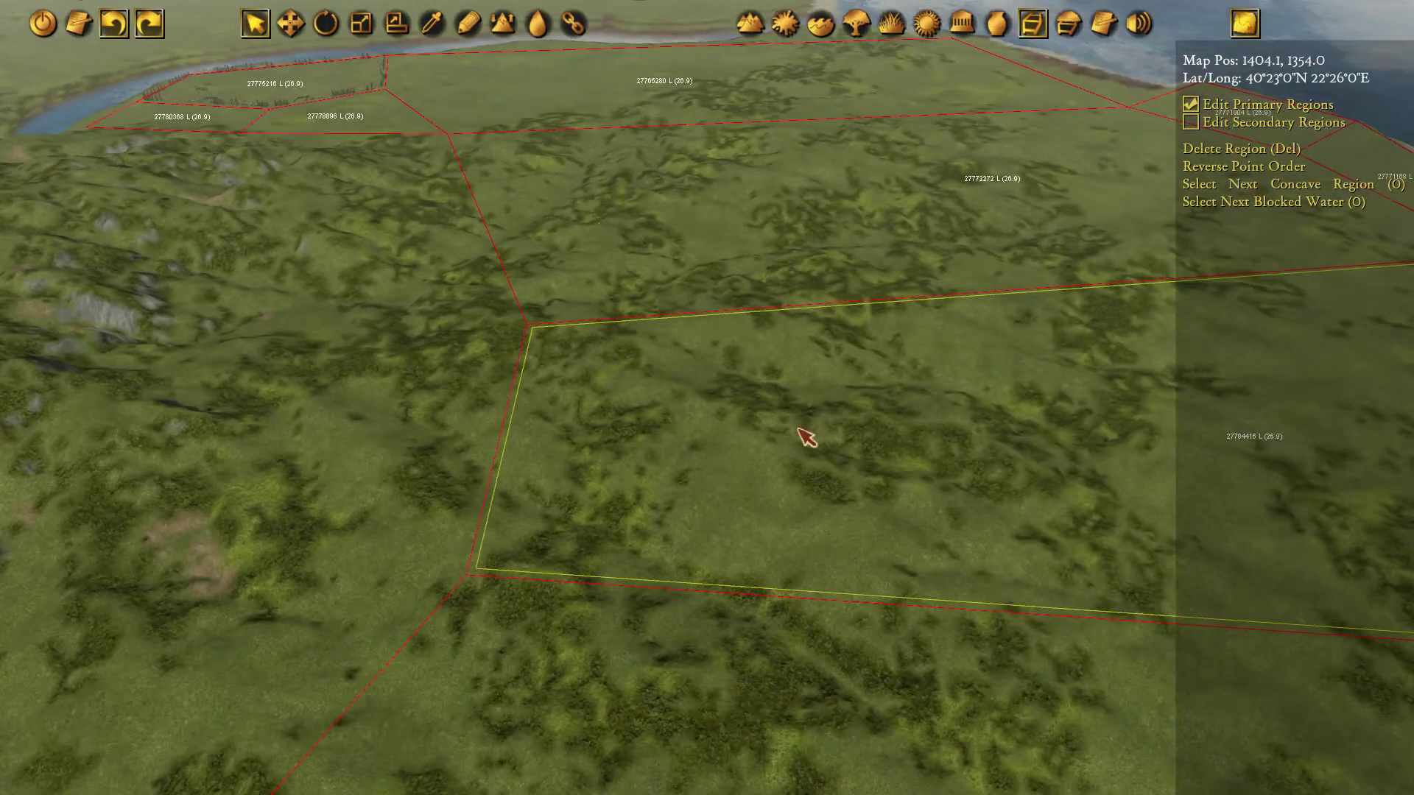
# Examine how the primary regions adjoin each other from the palisaded settlement south along the coast.
pyautogui.moveTo(390, 103); pyautogui.dragTo(609, 218, button='middle')
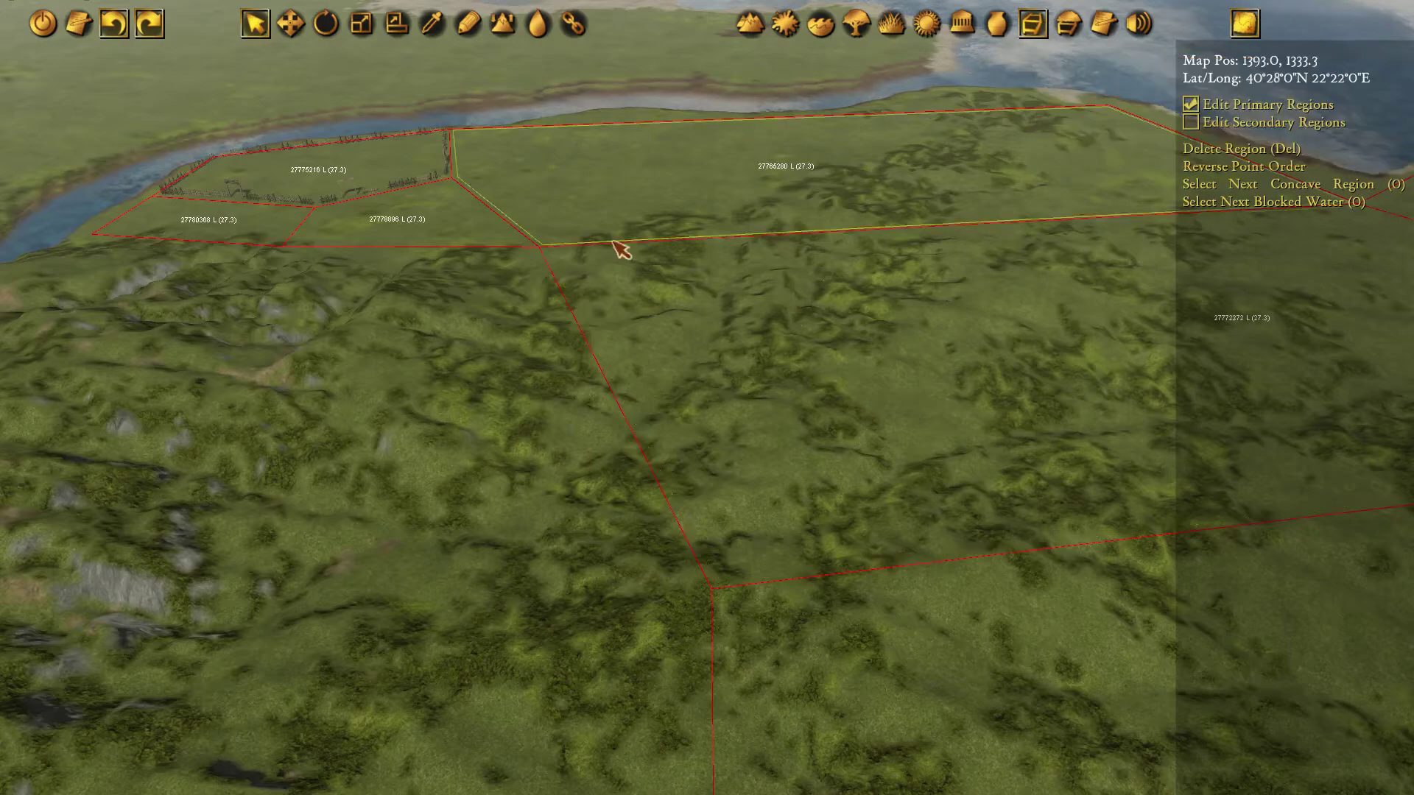
pyautogui.moveTo(621, 246); pyautogui.dragTo(669, 290, button='middle')
pyautogui.click(994, 161)
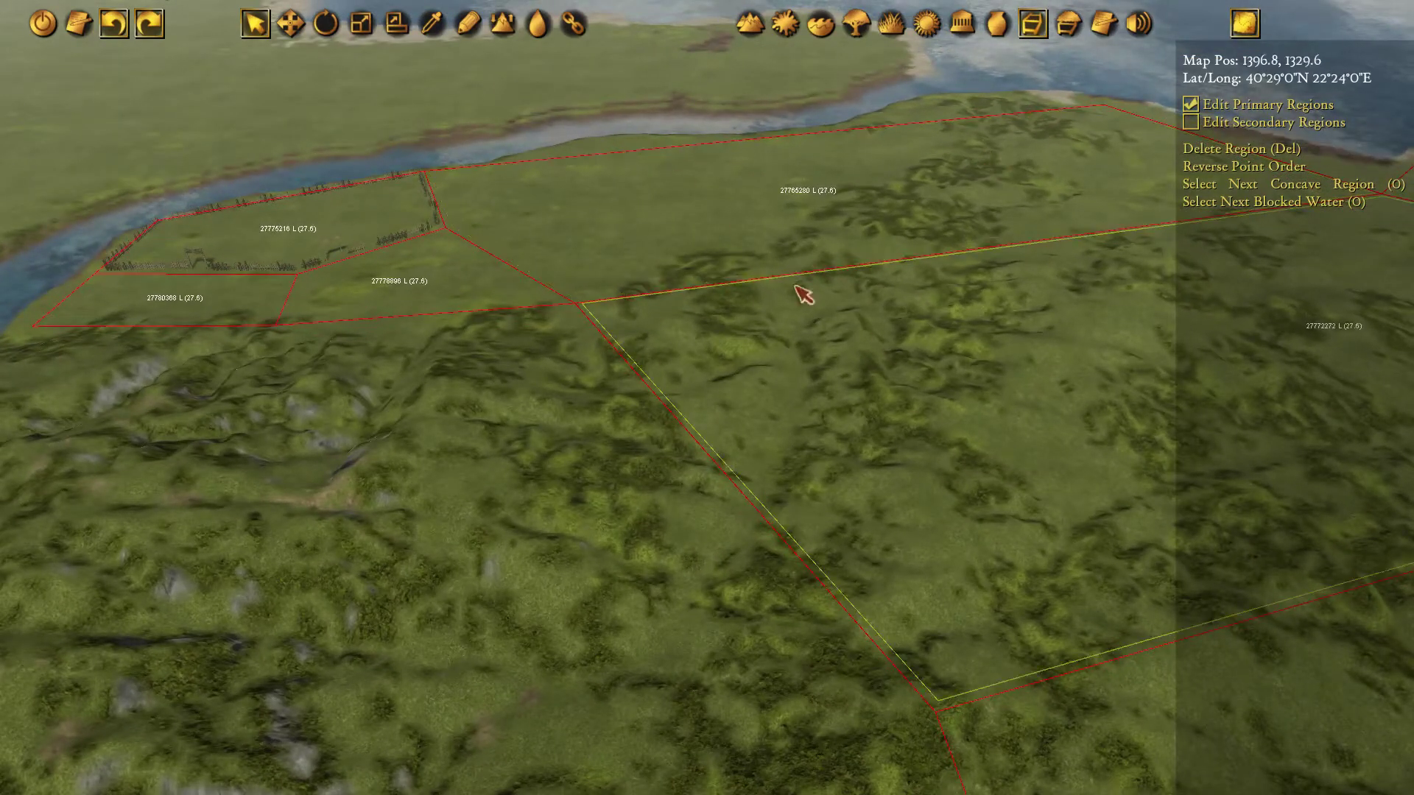
pyautogui.moveTo(929, 455); pyautogui.dragTo(783, 397, button='middle')
pyautogui.moveTo(477, 236); pyautogui.dragTo(802, 373, button='middle')
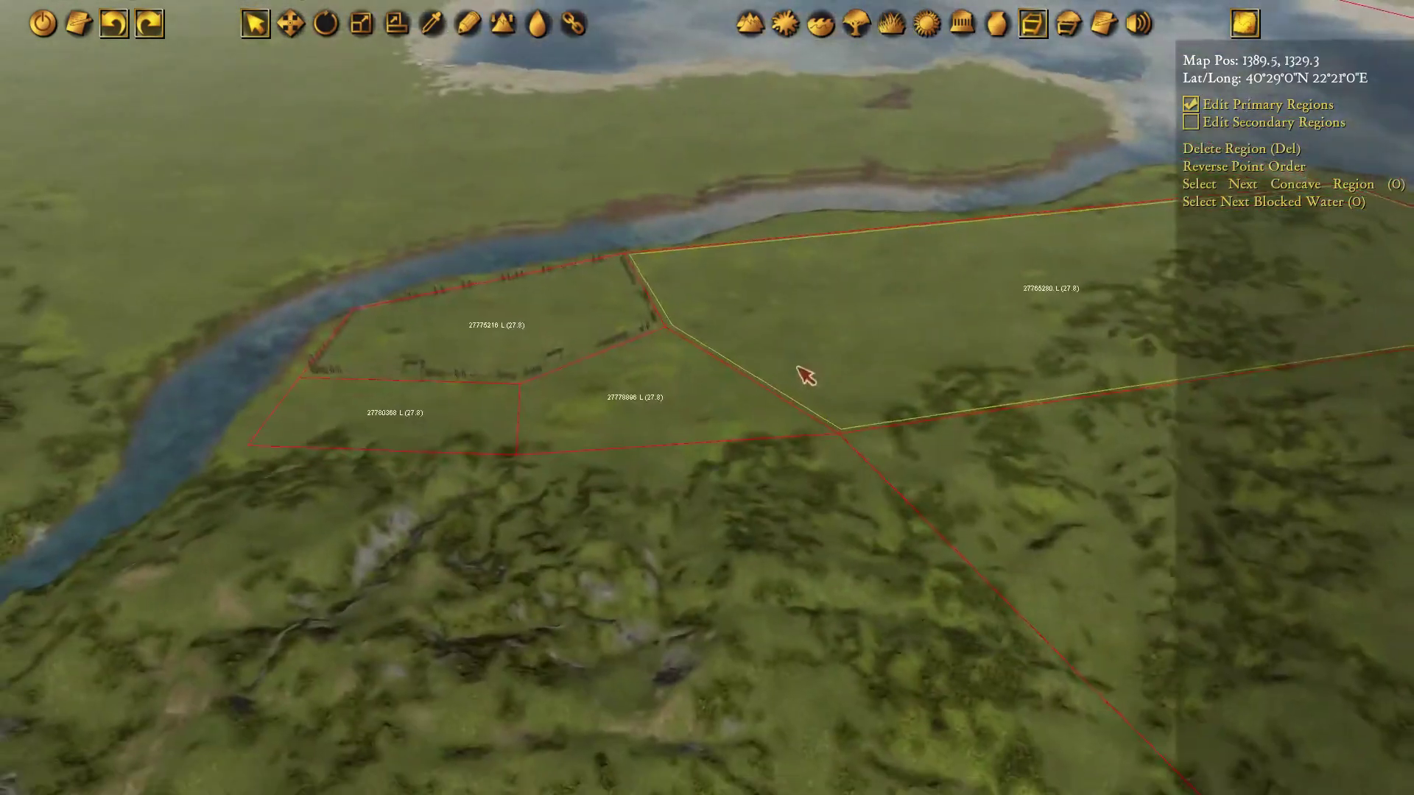
pyautogui.moveTo(891, 423); pyautogui.dragTo(551, 202, button='middle')
pyautogui.moveTo(814, 554); pyautogui.dragTo(571, 218, button='middle')
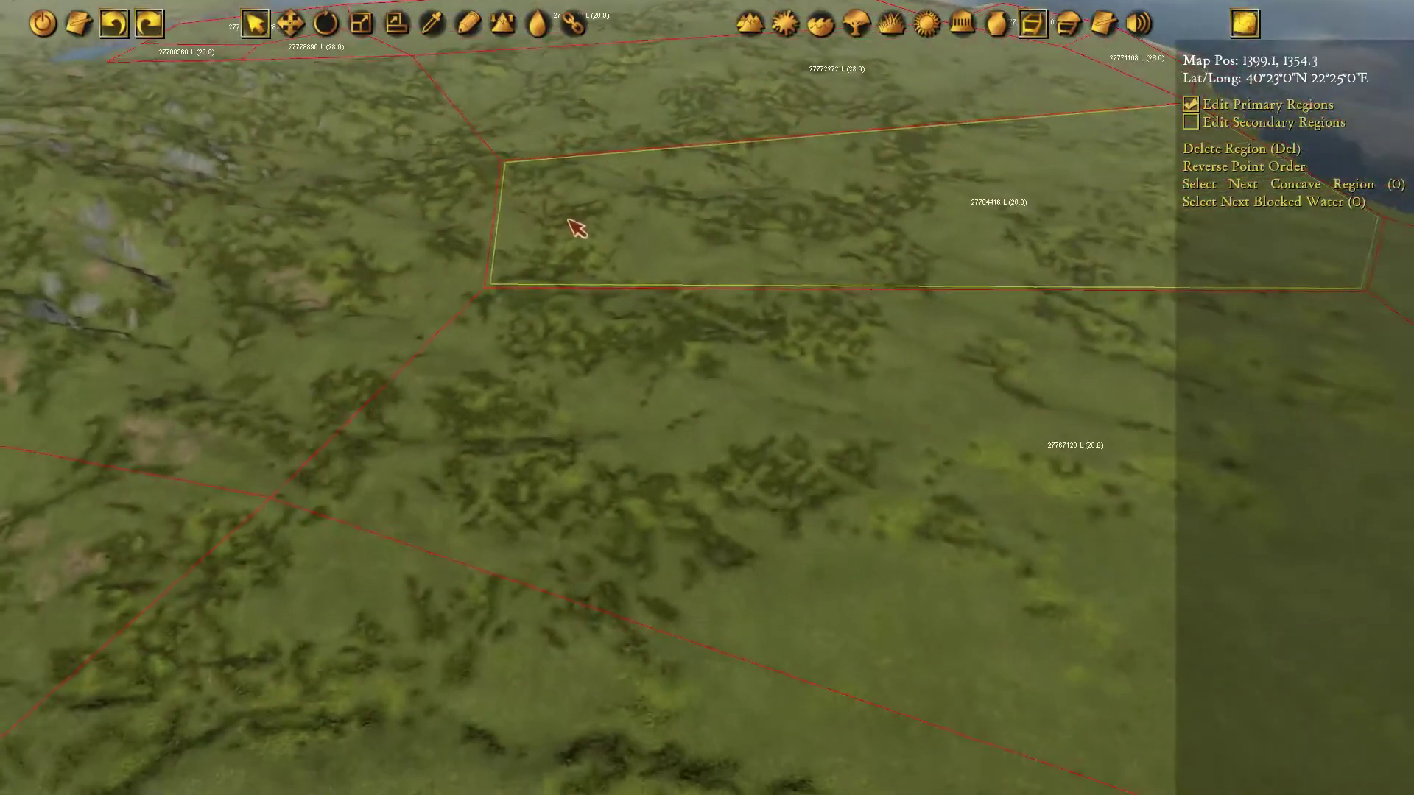
pyautogui.moveTo(998, 300); pyautogui.dragTo(822, 207, button='middle')
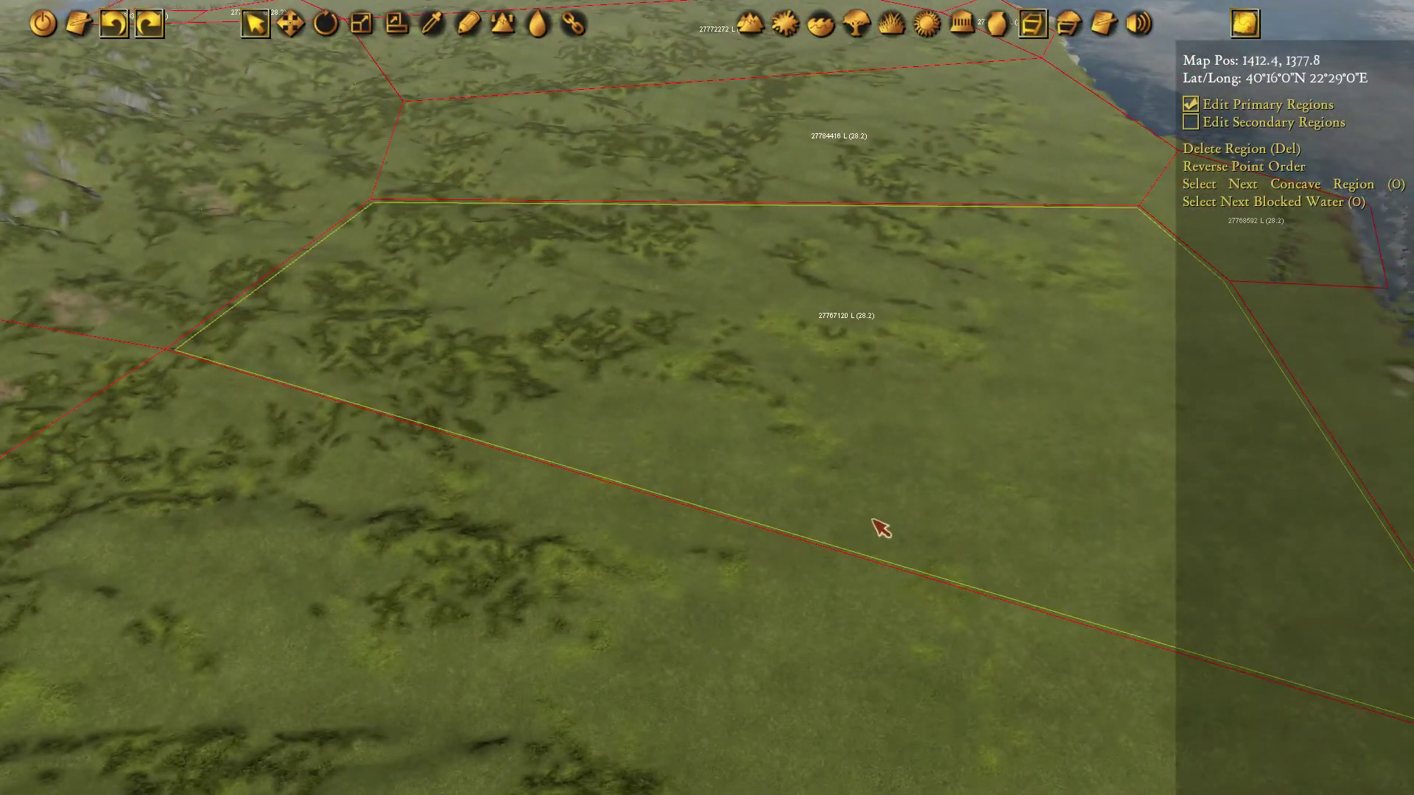
pyautogui.moveTo(887, 537); pyautogui.dragTo(771, 379, button='middle')
pyautogui.moveTo(367, 649); pyautogui.dragTo(711, 260, button='middle')
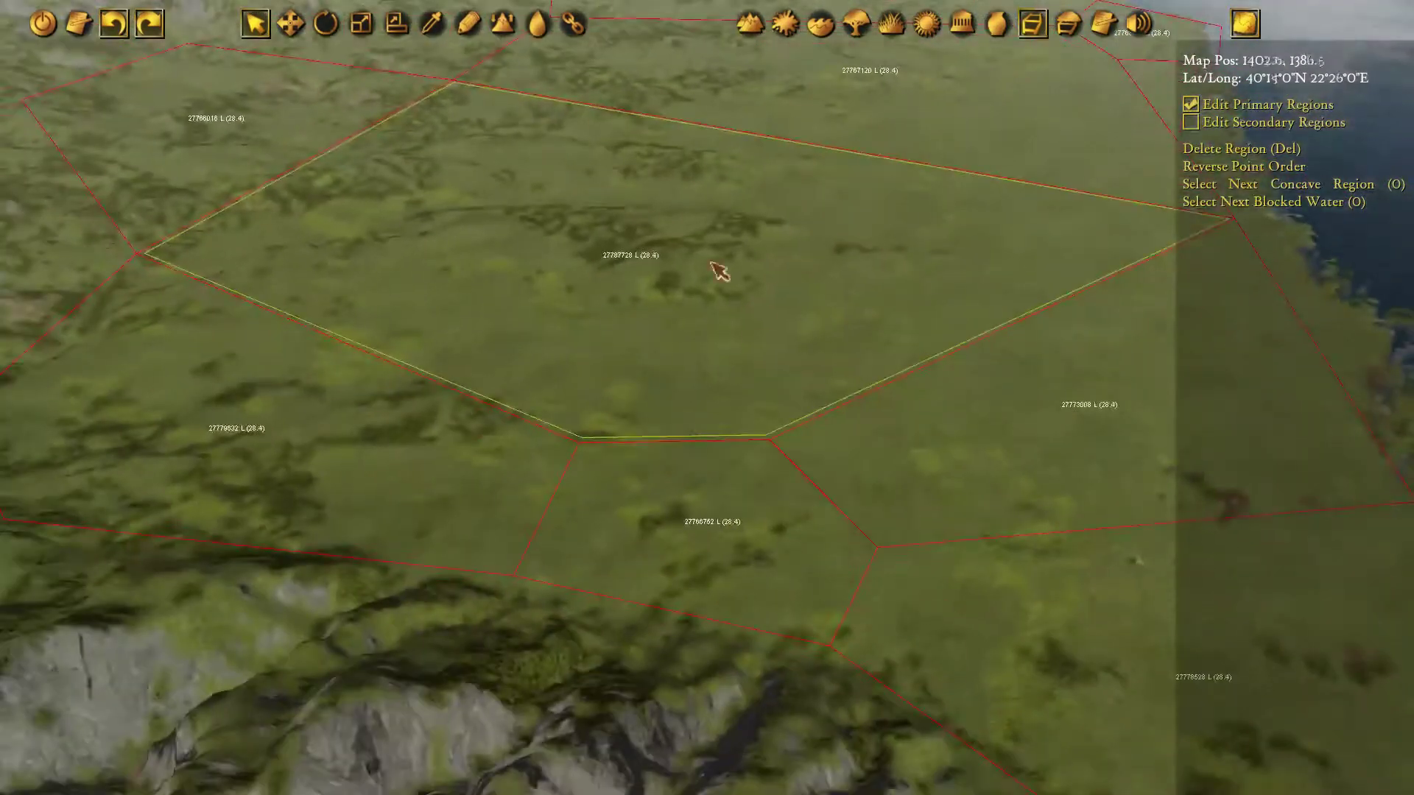
pyautogui.moveTo(1029, 547); pyautogui.dragTo(728, 388, button='middle')
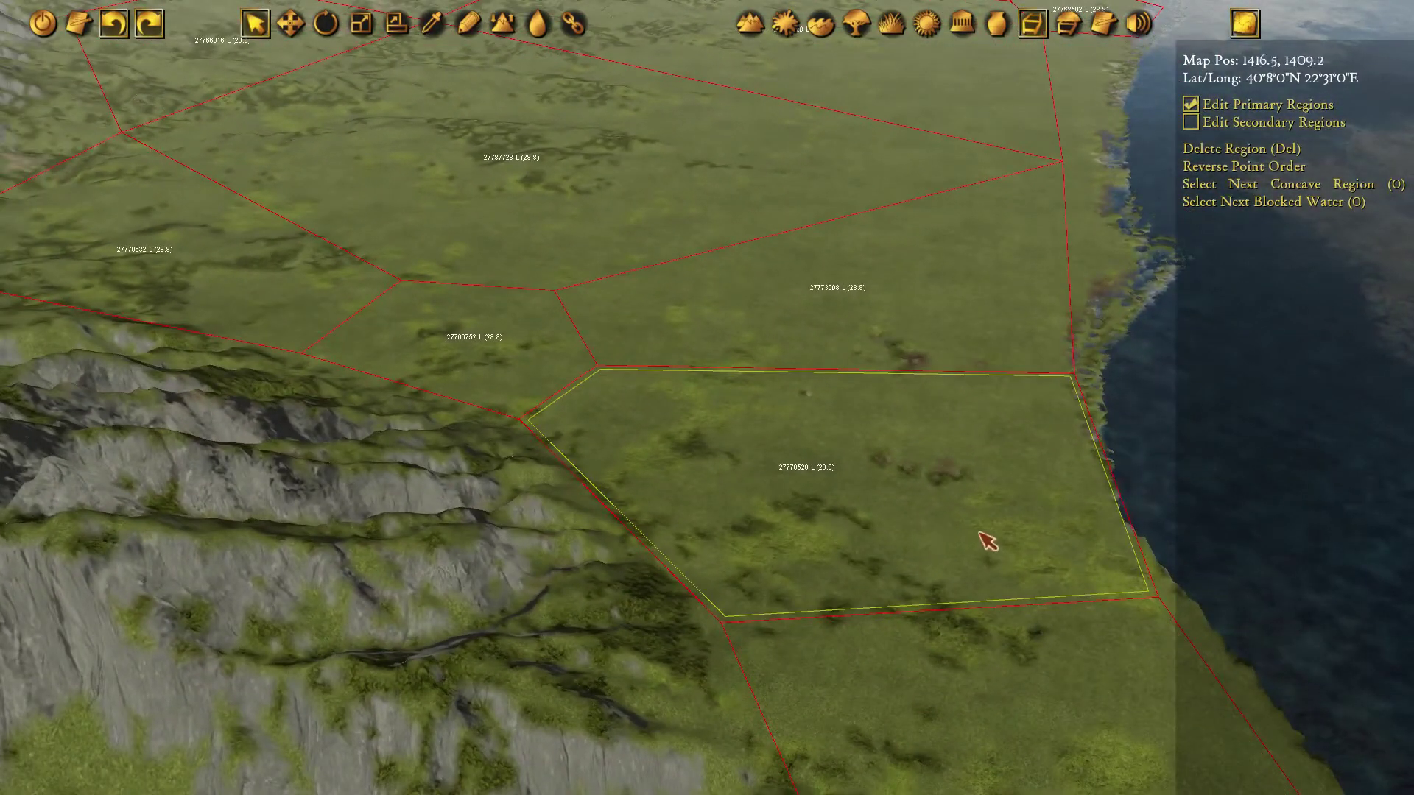
pyautogui.moveTo(854, 206); pyautogui.dragTo(866, 220, button='middle')
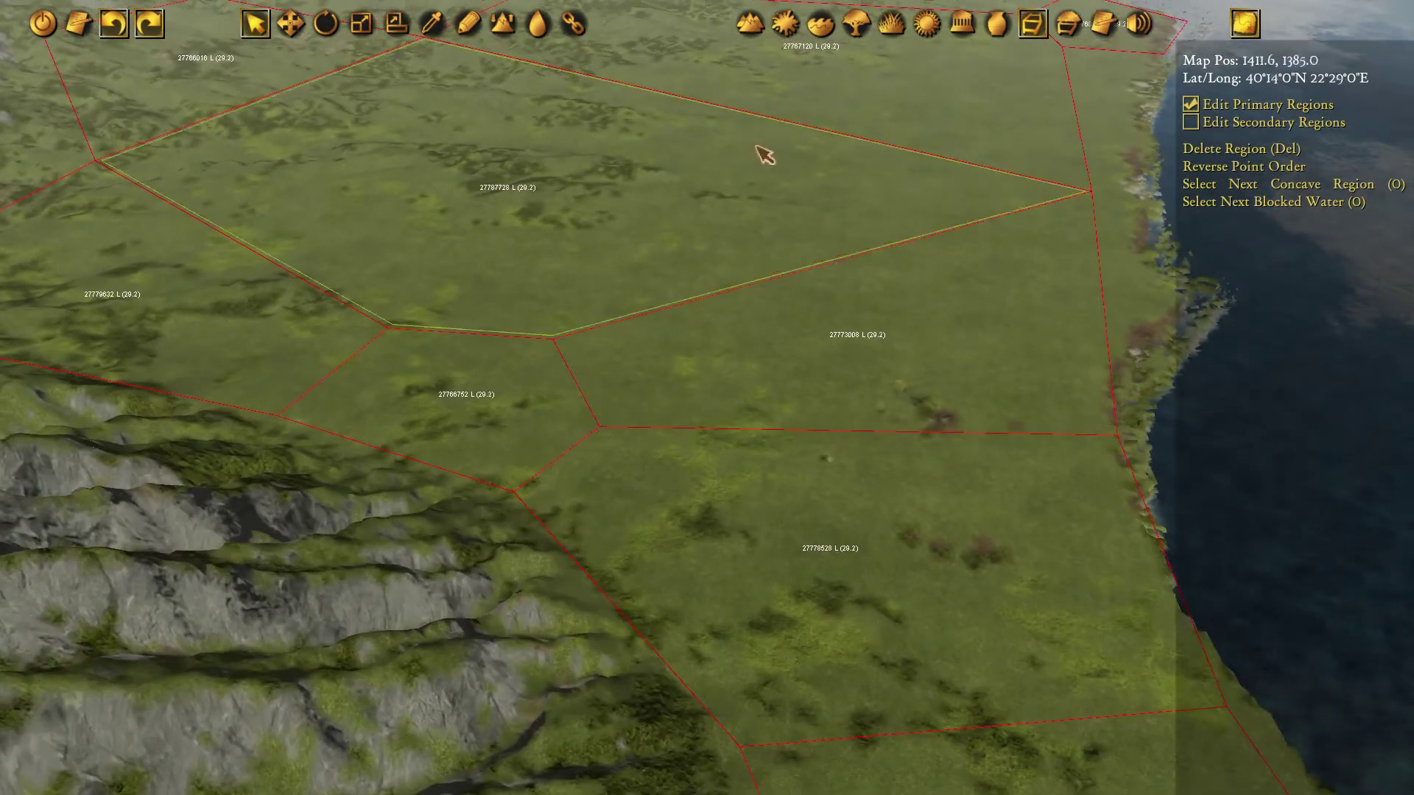
pyautogui.press('w')
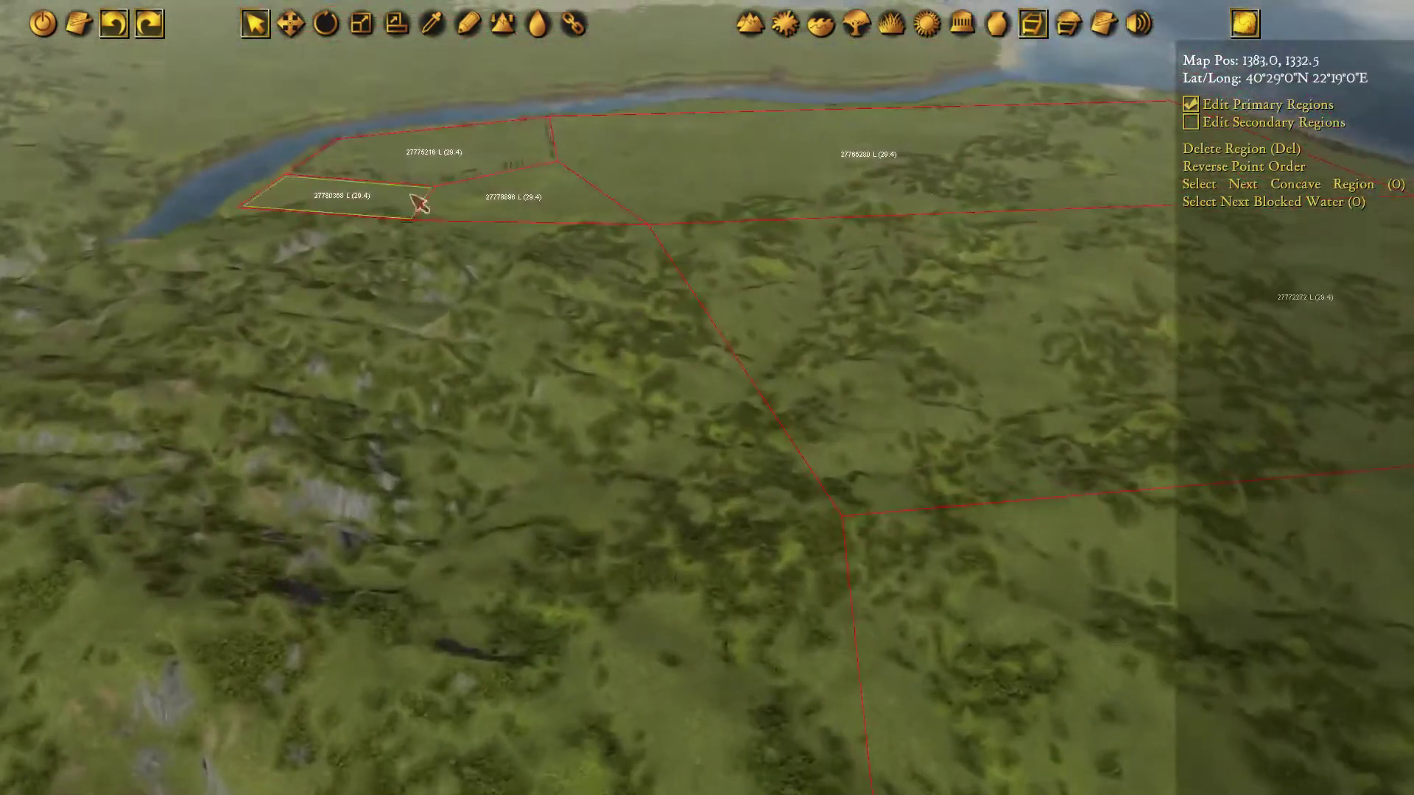
# Examine the river bend from the overview map and close up, including the regions in and around the palisaded settlement.
pyautogui.moveTo(401, 97)
pyautogui.mouseDown(button='middle')
pyautogui.moveTo(499, 128)
pyautogui.moveTo(692, 295)
pyautogui.mouseUp(button='middle')
pyautogui.moveTo(767, 184); pyautogui.dragTo(799, 274, button='middle')
pyautogui.moveTo(534, 142); pyautogui.dragTo(621, 253, button='middle')
pyautogui.scroll(-10, 621, 253)
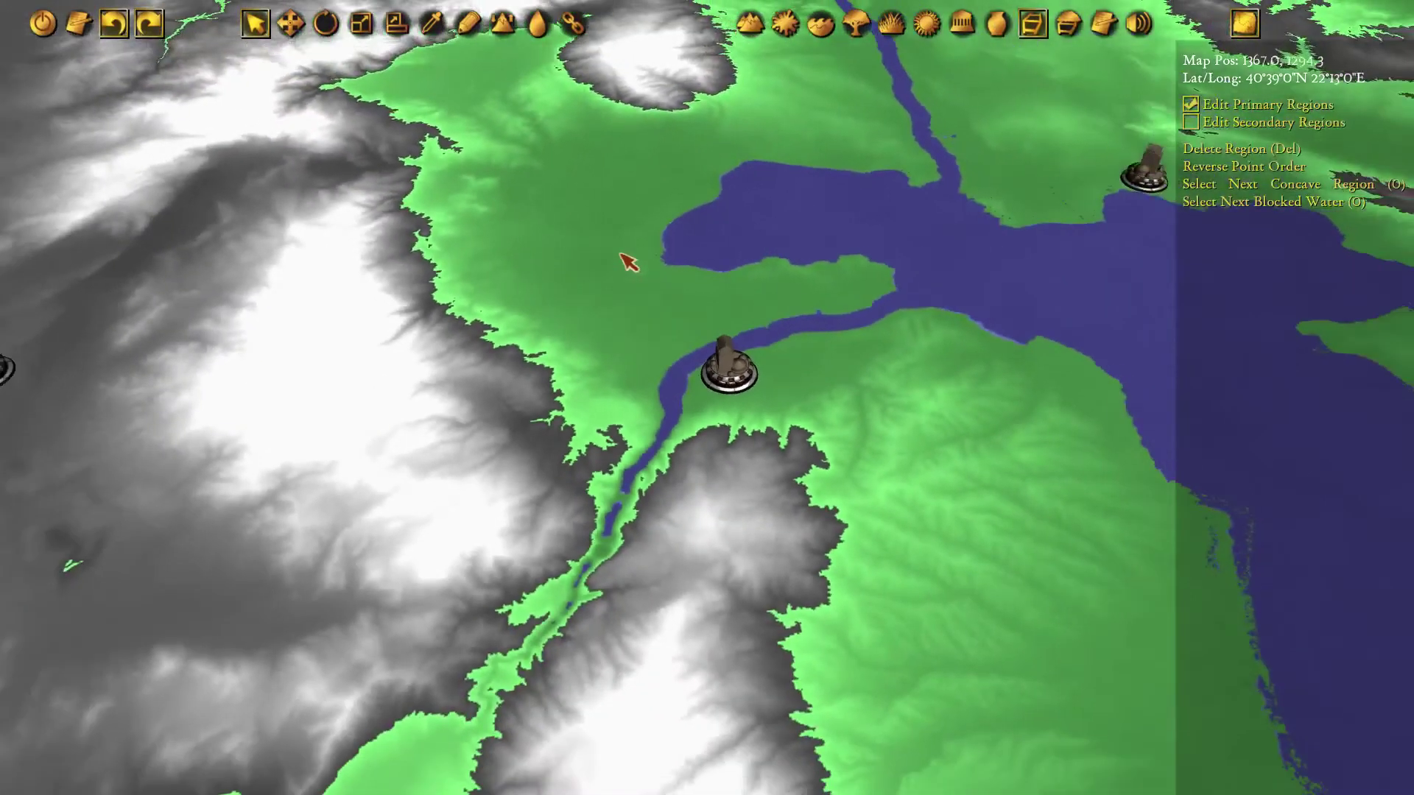
pyautogui.moveTo(796, 127); pyautogui.dragTo(792, 190, button='middle')
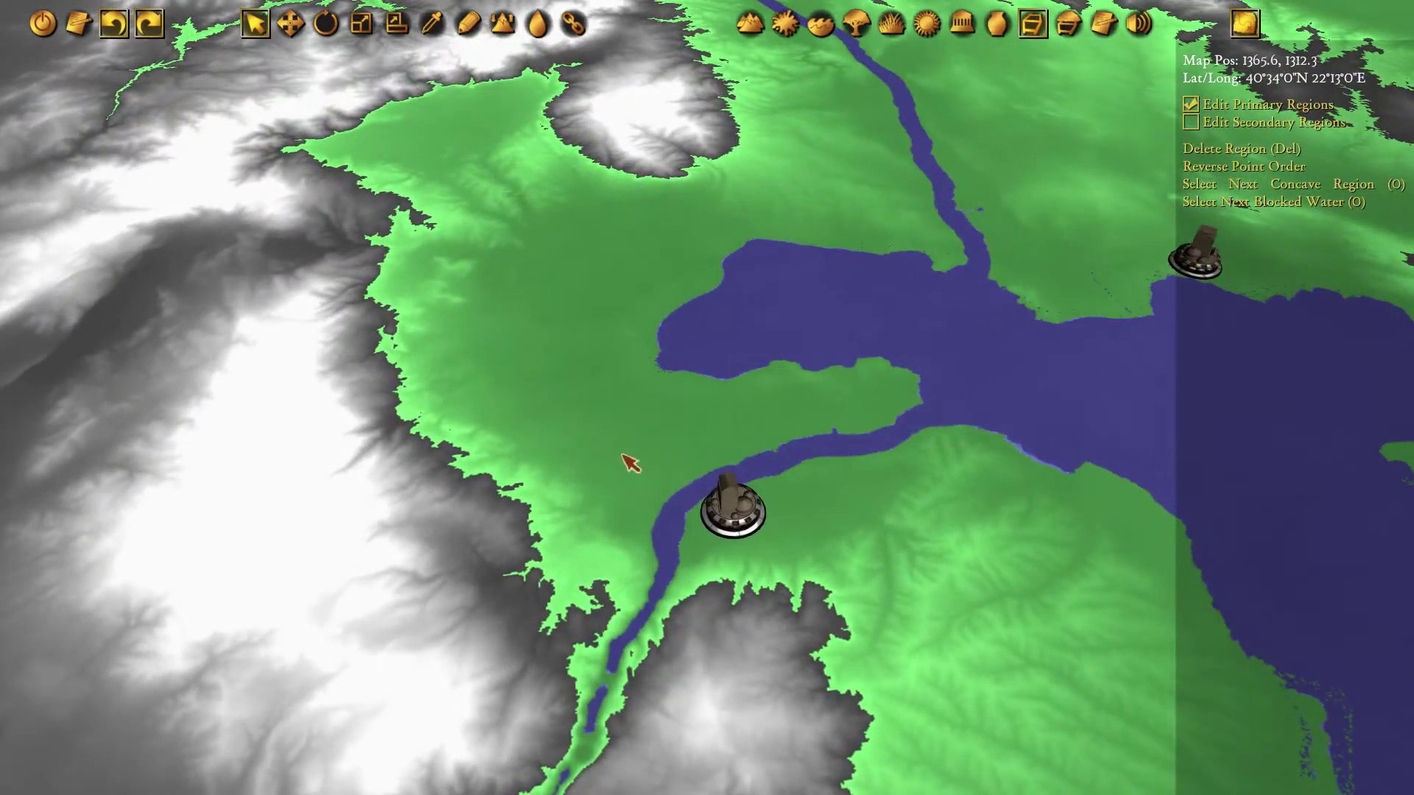
pyautogui.scroll(10, 623, 455)
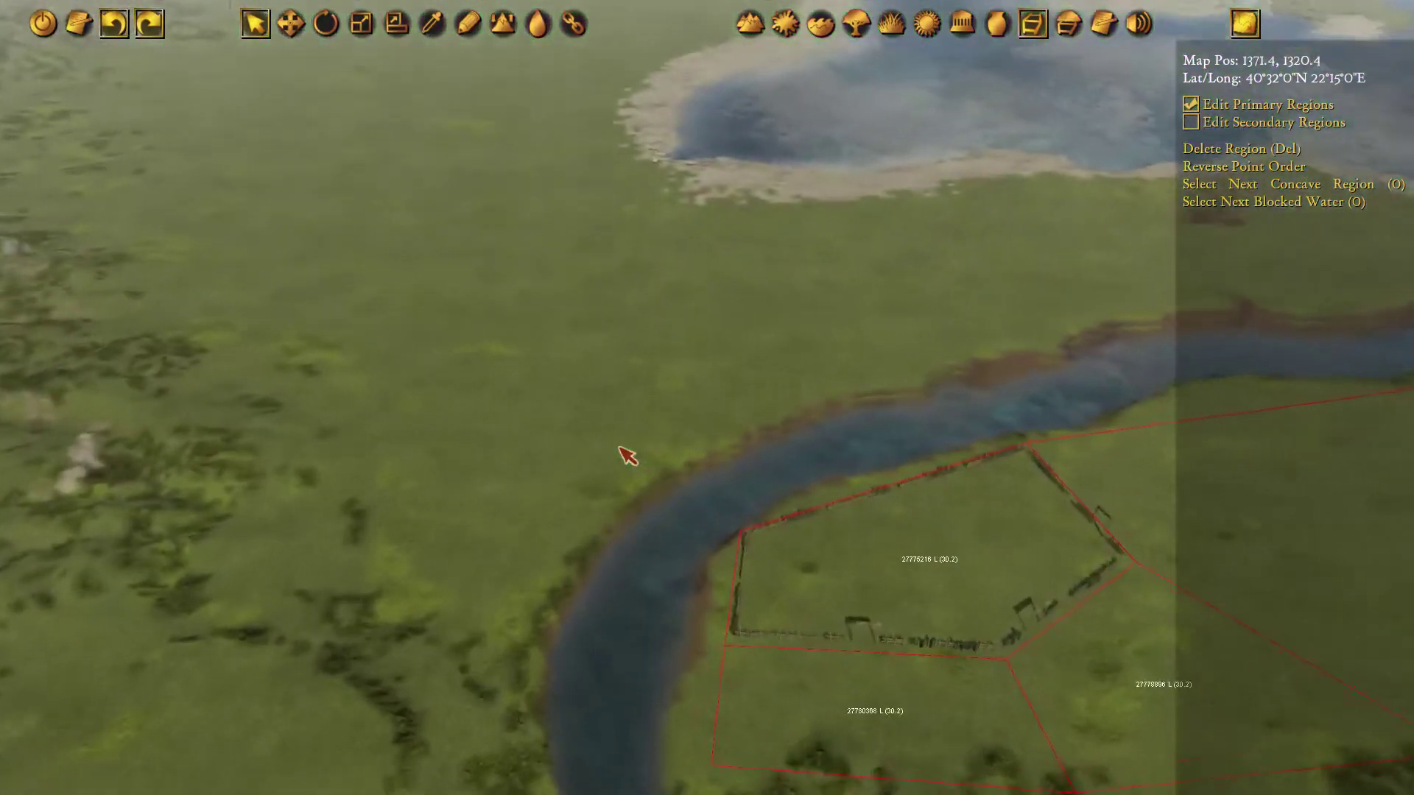
pyautogui.moveTo(621, 447); pyautogui.dragTo(573, 235, button='middle')
pyautogui.moveTo(843, 316); pyautogui.dragTo(786, 347, button='middle')
pyautogui.scroll(2, 787, 348)
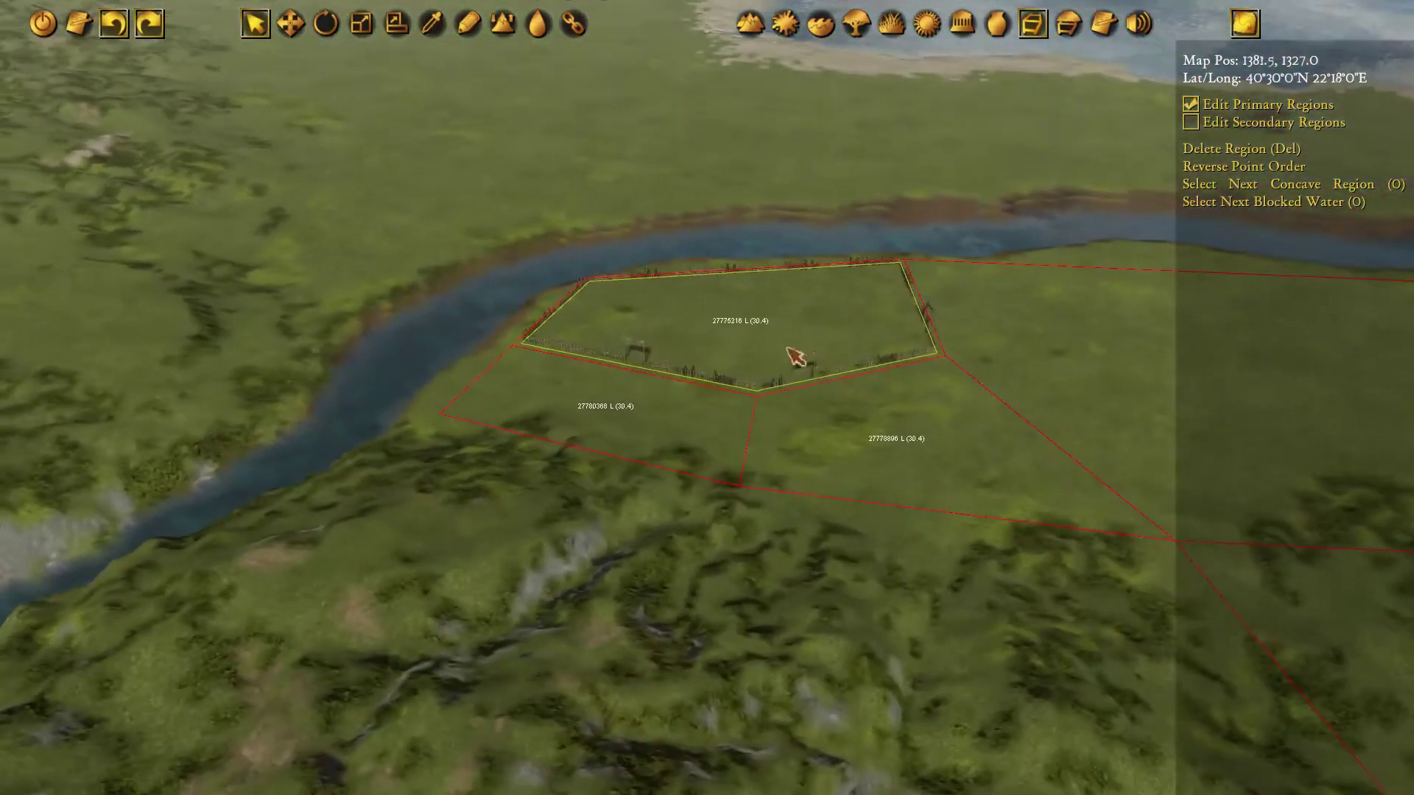
pyautogui.moveTo(755, 287); pyautogui.dragTo(735, 324, button='middle')
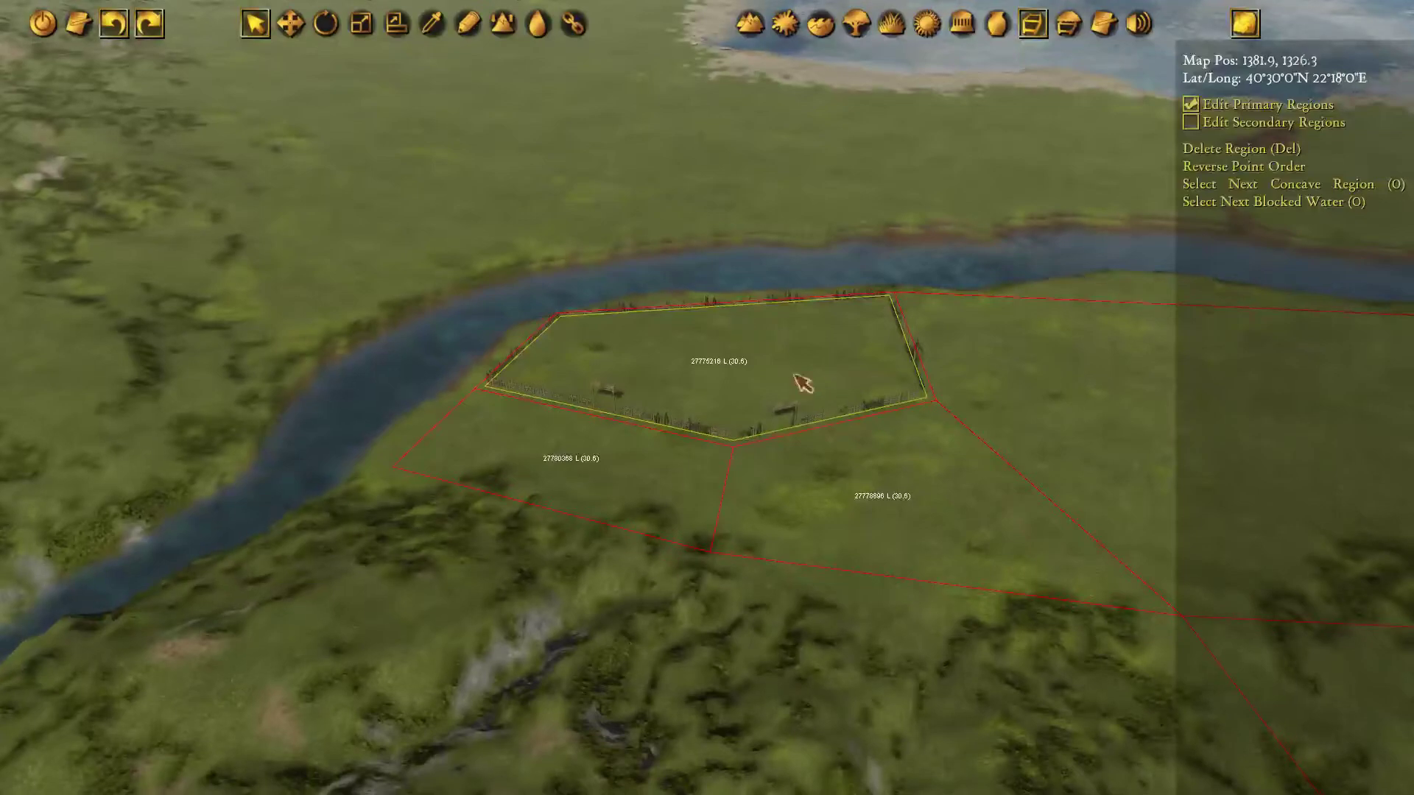
pyautogui.moveTo(875, 520); pyautogui.dragTo(670, 492, button='middle')
pyautogui.scroll(3, 716, 467)
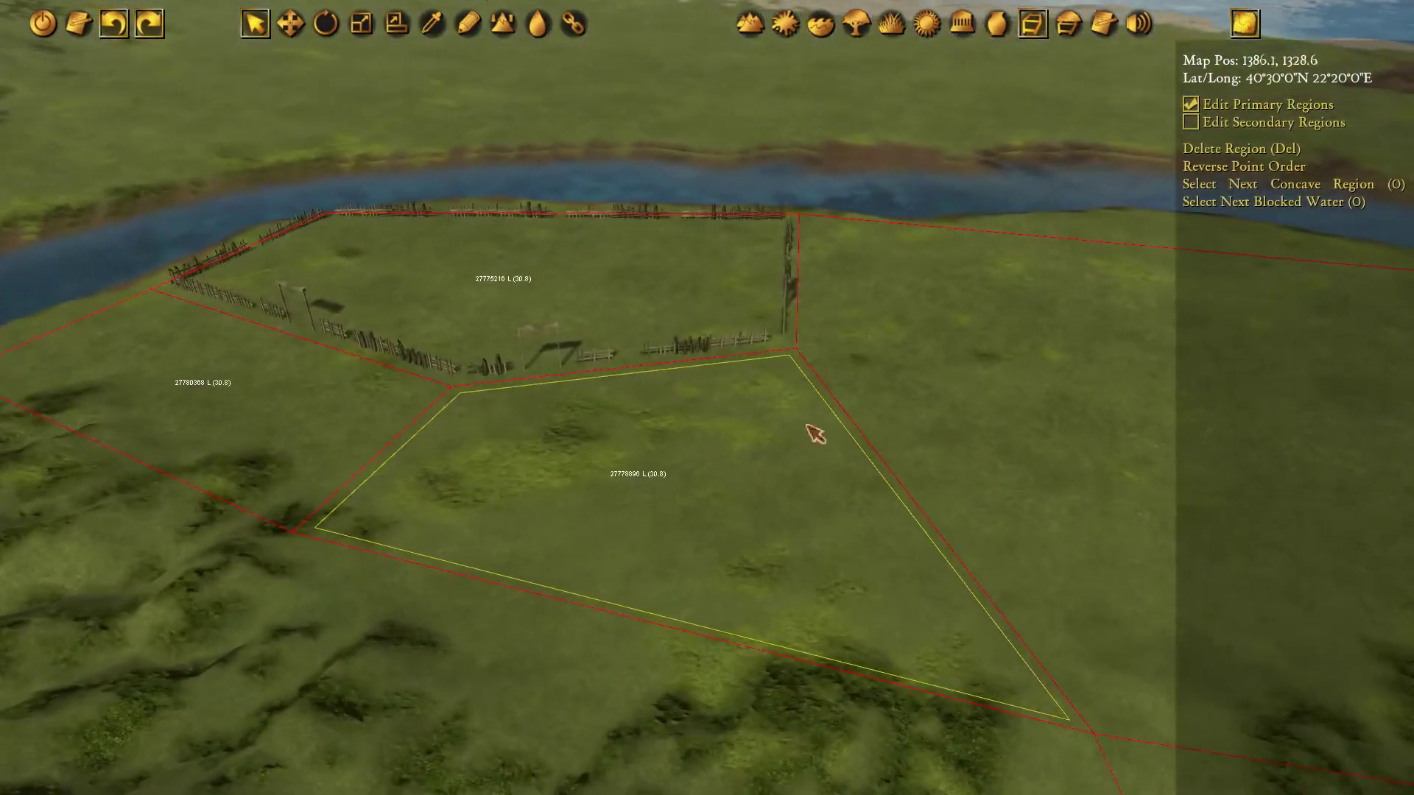
pyautogui.moveTo(751, 452); pyautogui.dragTo(1020, 510, button='middle')
pyautogui.moveTo(291, 288); pyautogui.dragTo(701, 303, button='middle')
pyautogui.scroll(-4, 483, 419)
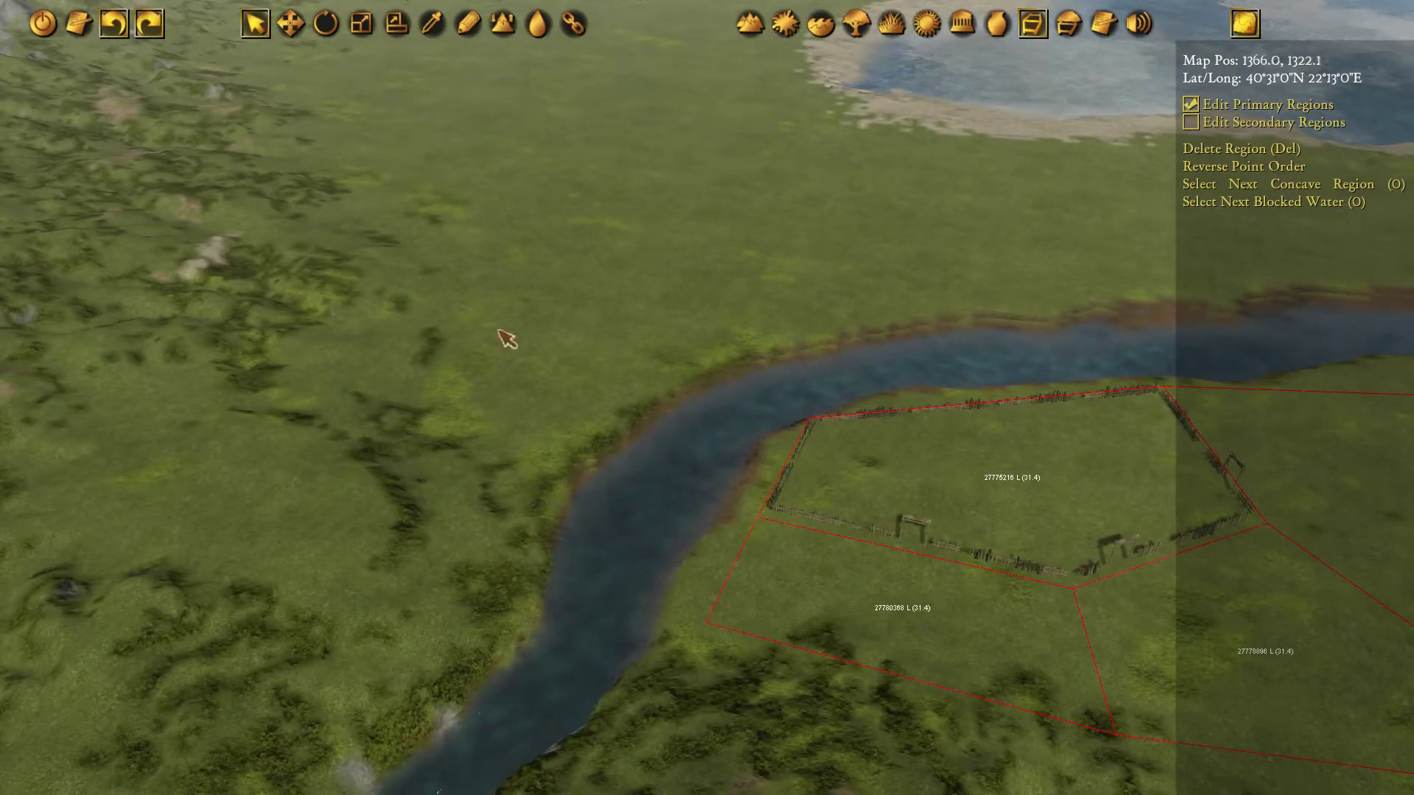
# Draw a closed four-sided primary region on the empty hillside across the river, west of the palisaded settlement.
pyautogui.moveTo(507, 338); pyautogui.dragTo(827, 341, button='middle')
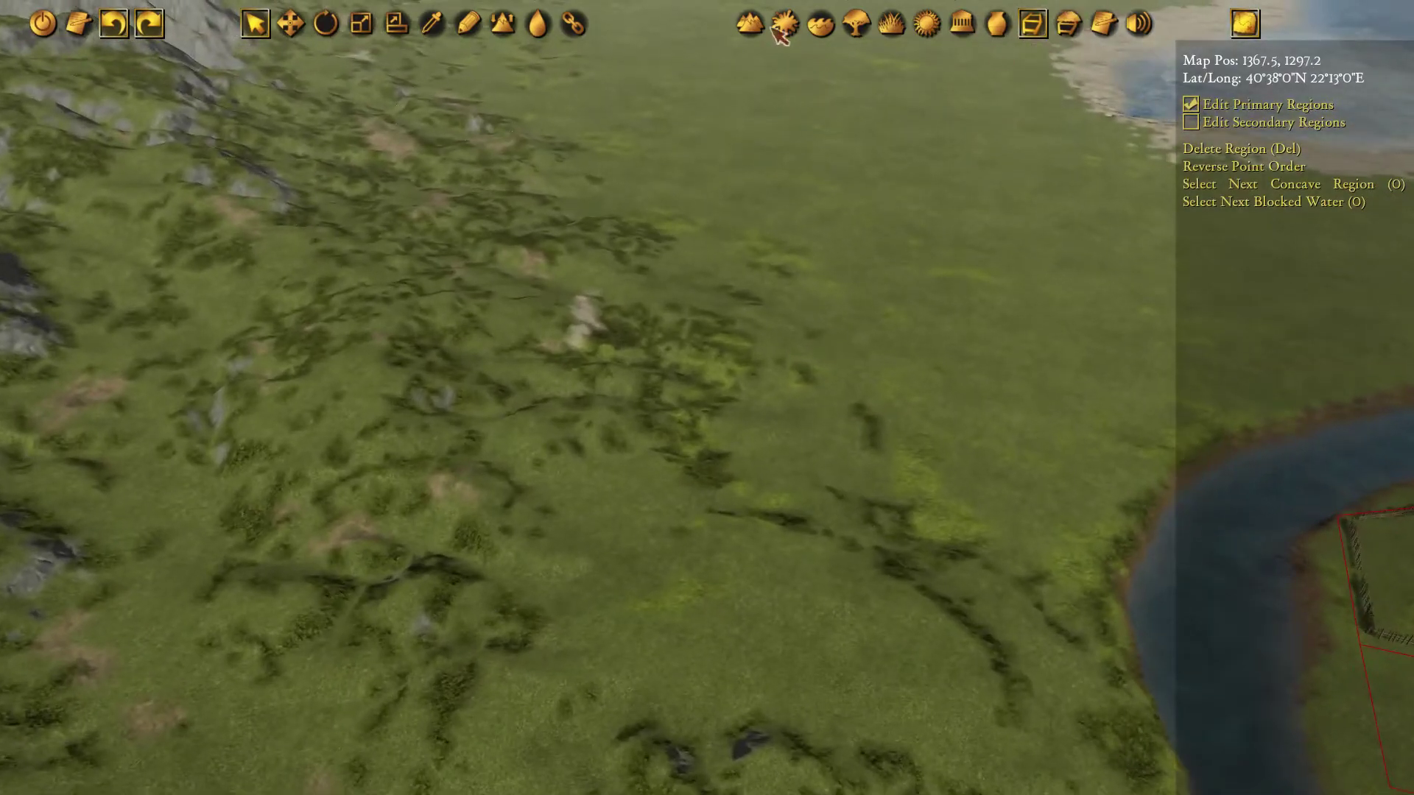
pyautogui.click(1043, 31)
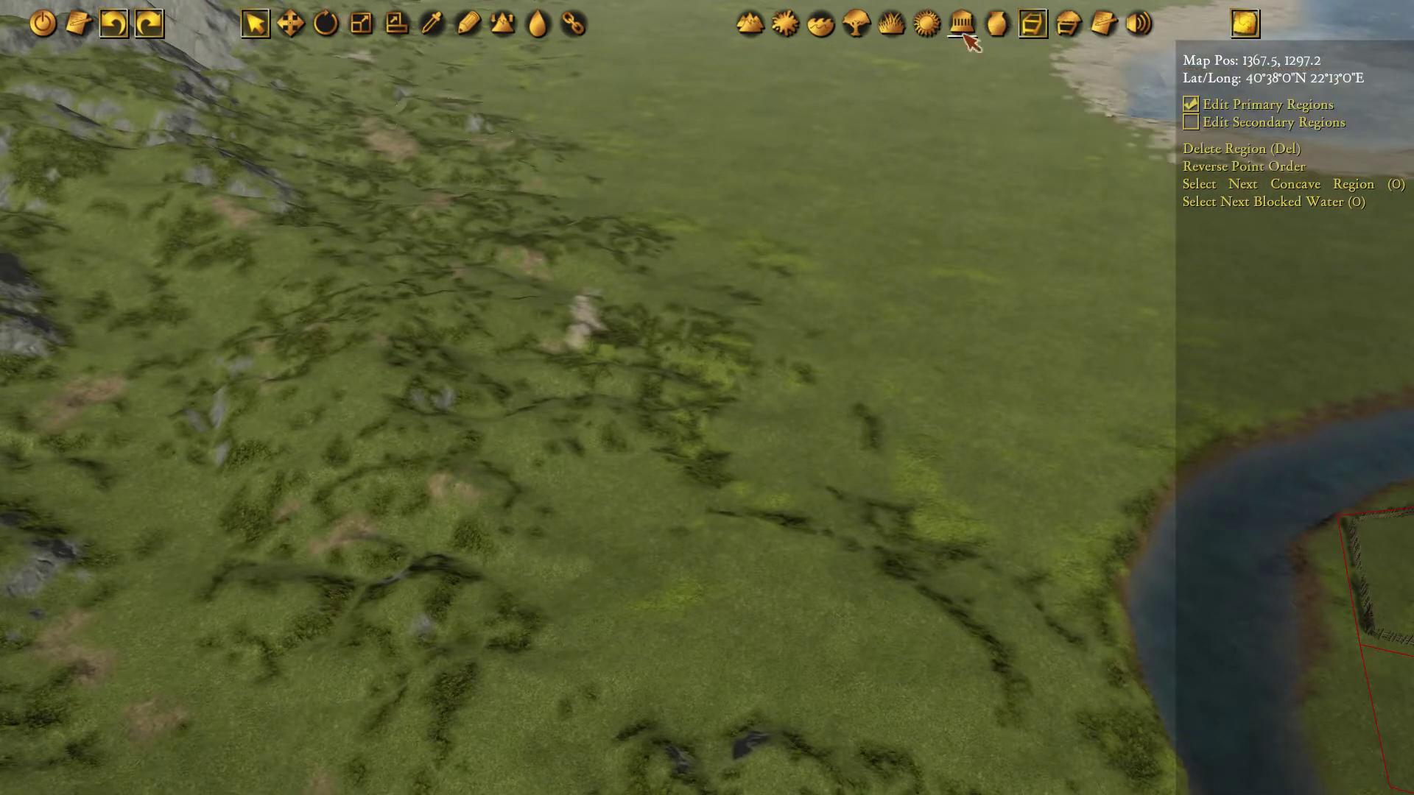
pyautogui.click(467, 25)
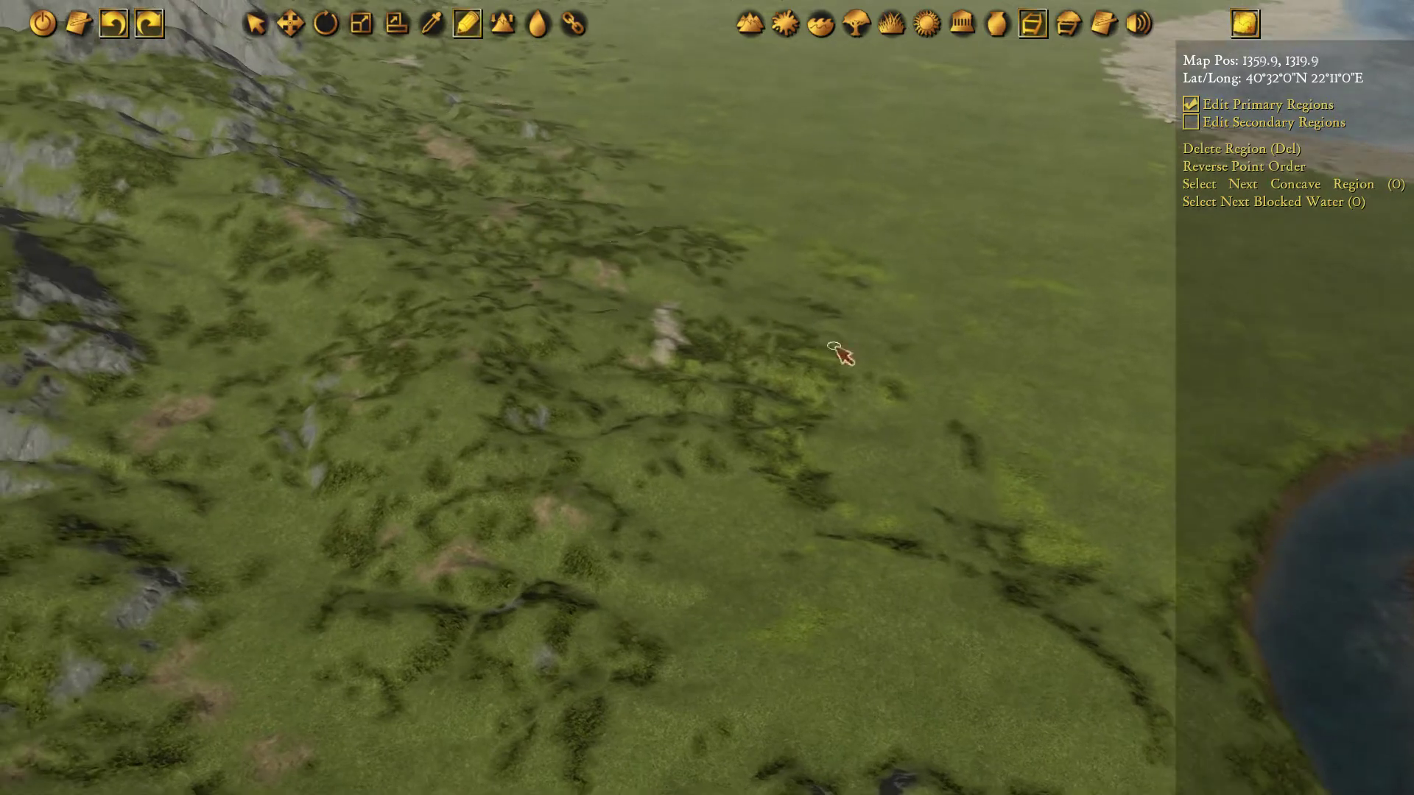
pyautogui.moveTo(834, 346); pyautogui.dragTo(626, 243, button='middle')
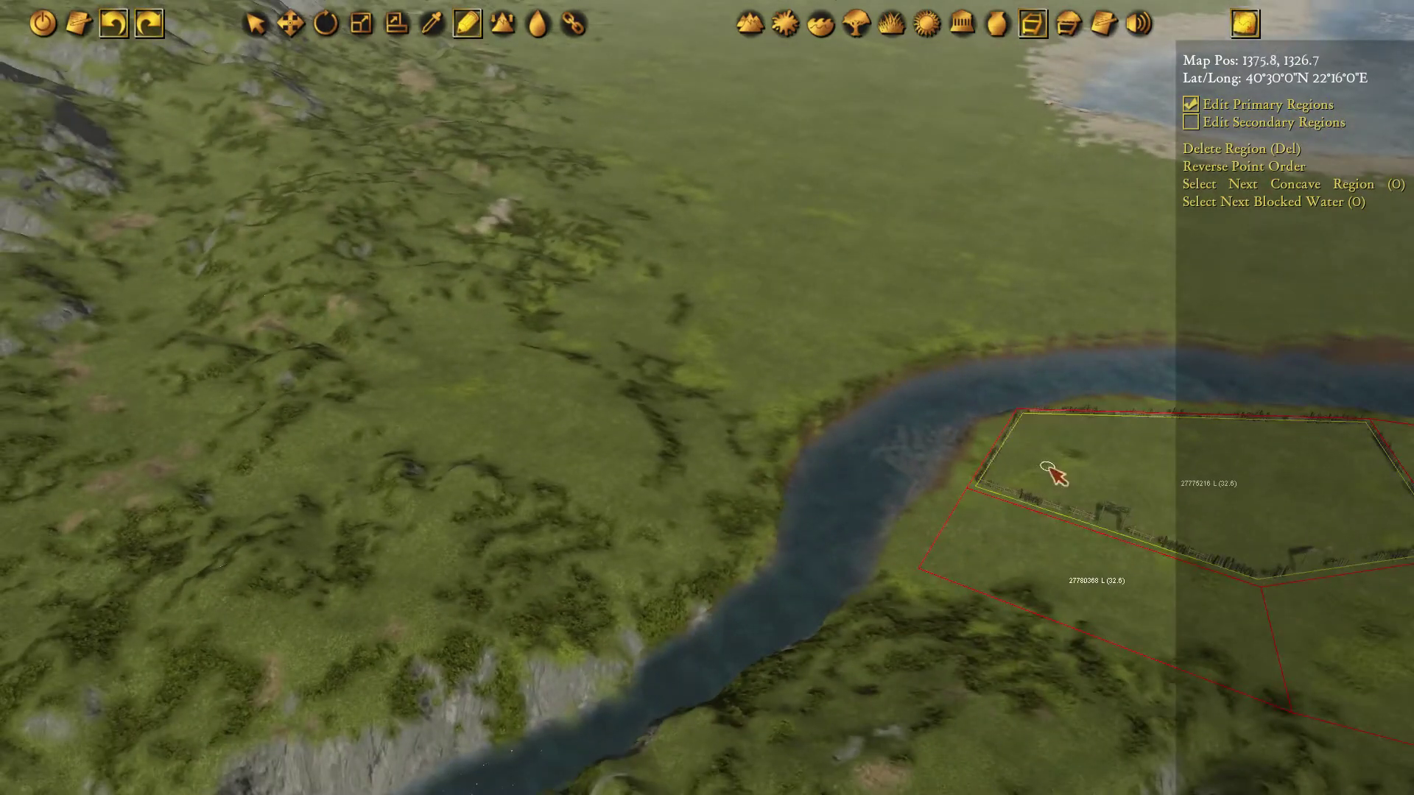
pyautogui.moveTo(412, 189); pyautogui.dragTo(604, 256, button='middle')
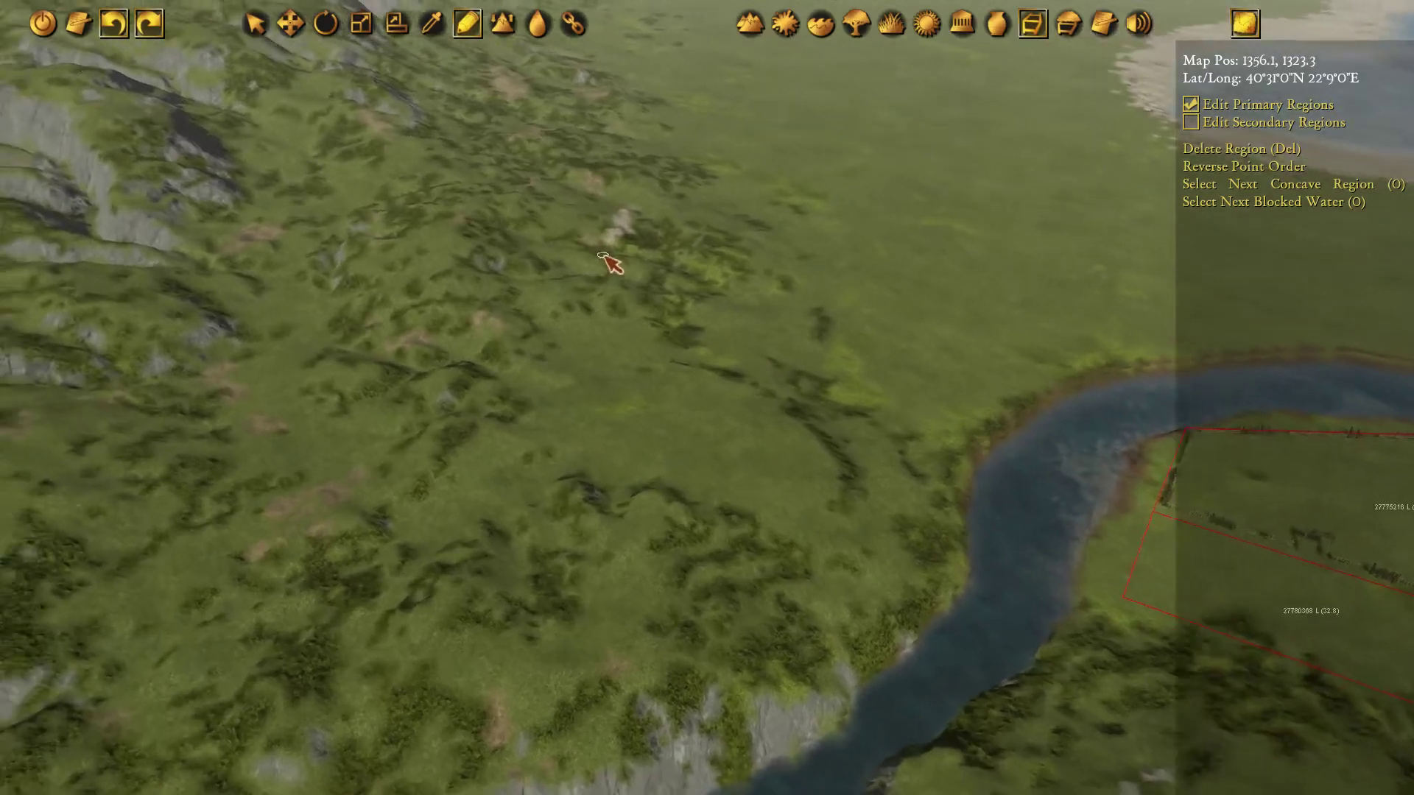
pyautogui.click(241, 256)
pyautogui.click(412, 272)
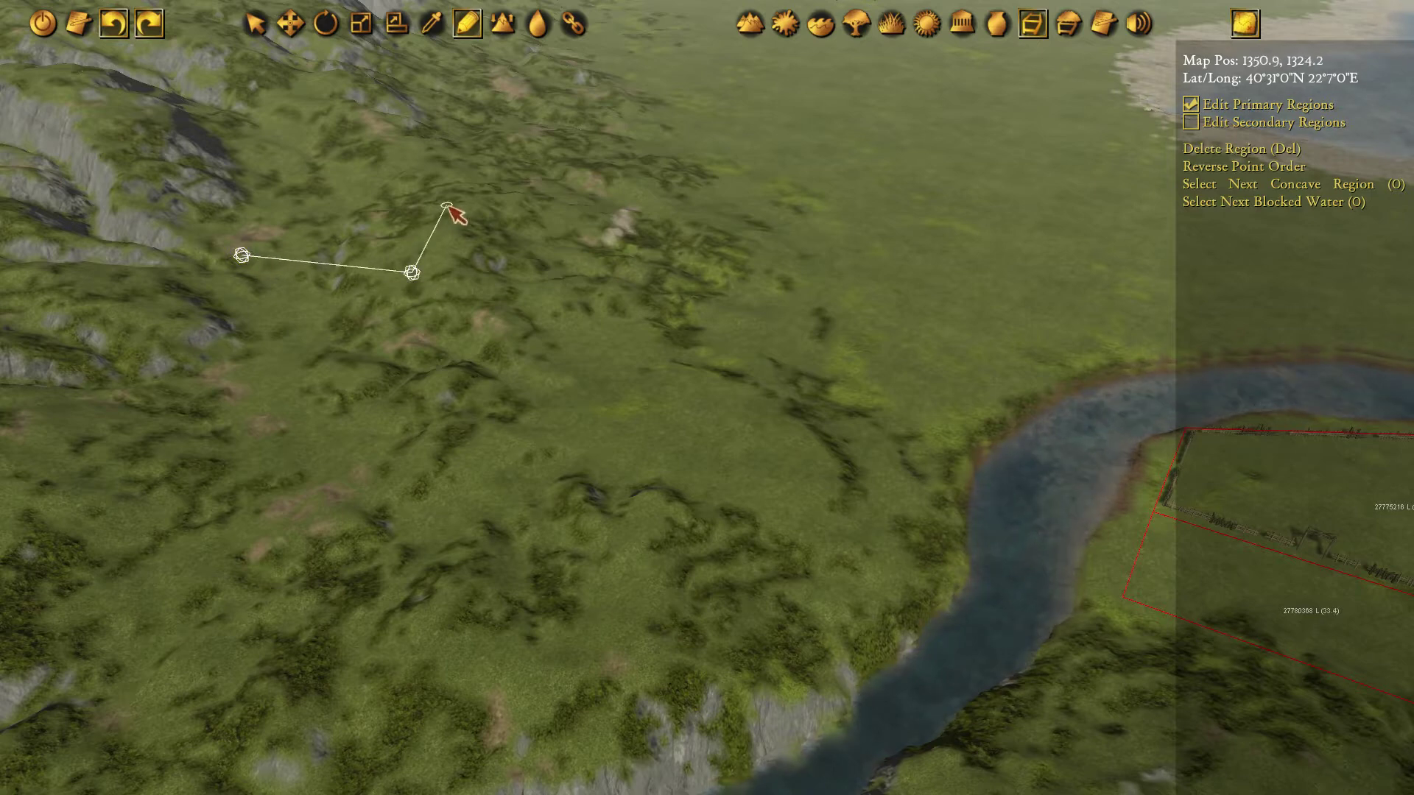
pyautogui.click(446, 152)
pyautogui.click(280, 138)
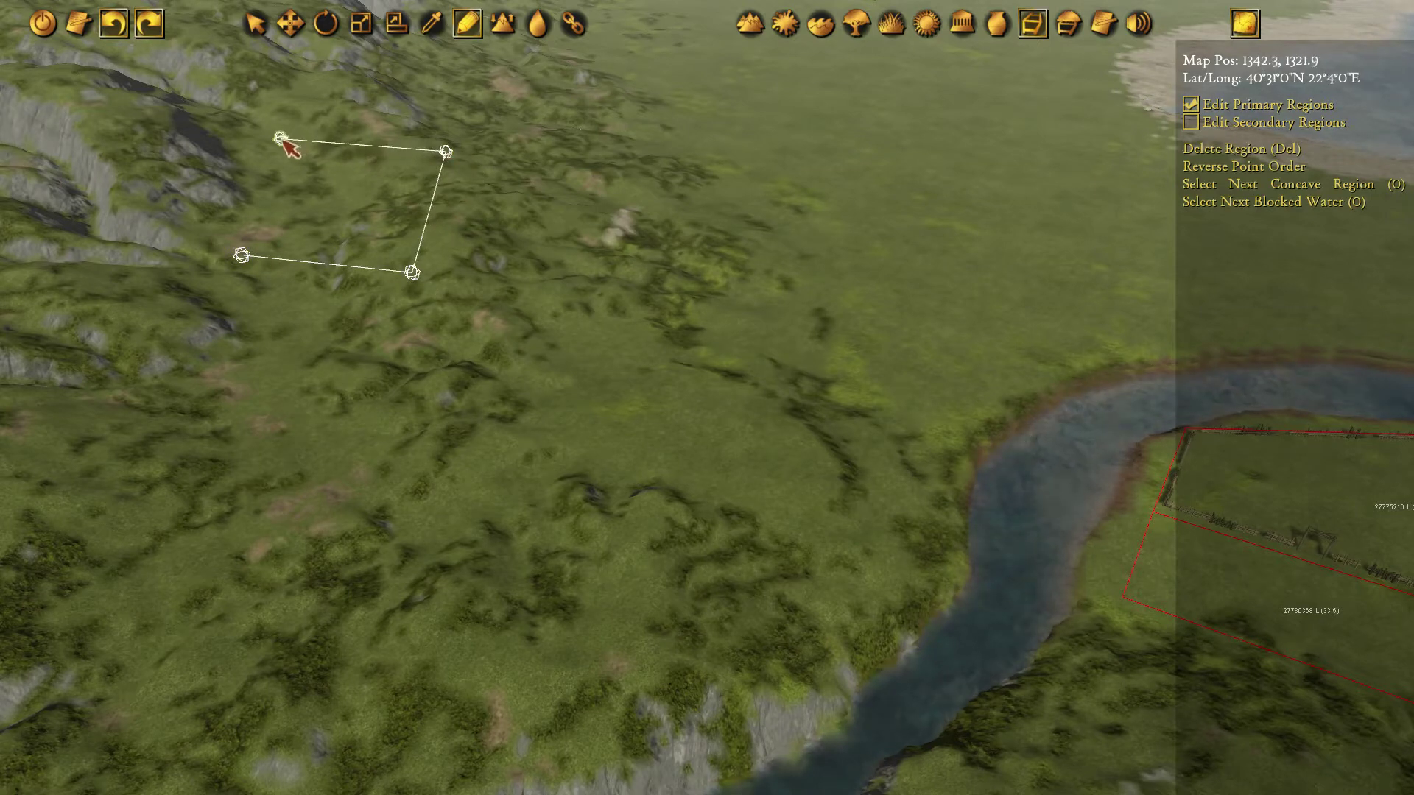
pyautogui.click(241, 255)
# Inspect the new four-sided region's outline, corners and surrounding terrain from several angles.
pyautogui.moveTo(394, 258)
pyautogui.mouseDown(button='middle')
pyautogui.moveTo(412, 254)
pyautogui.moveTo(396, 265)
pyautogui.mouseUp(button='middle')
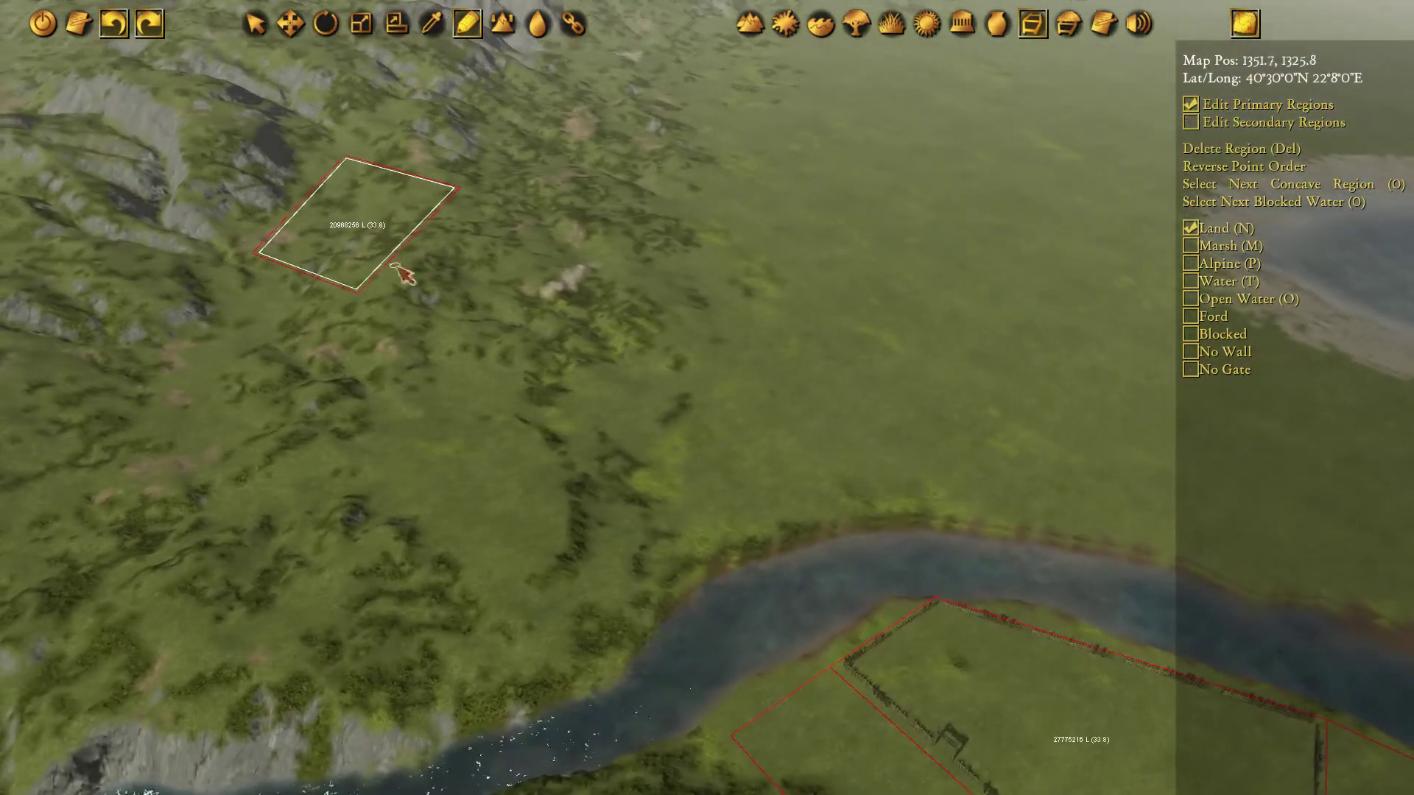
pyautogui.moveTo(487, 271); pyautogui.dragTo(631, 309, button='middle')
pyautogui.scroll(2, 648, 309)
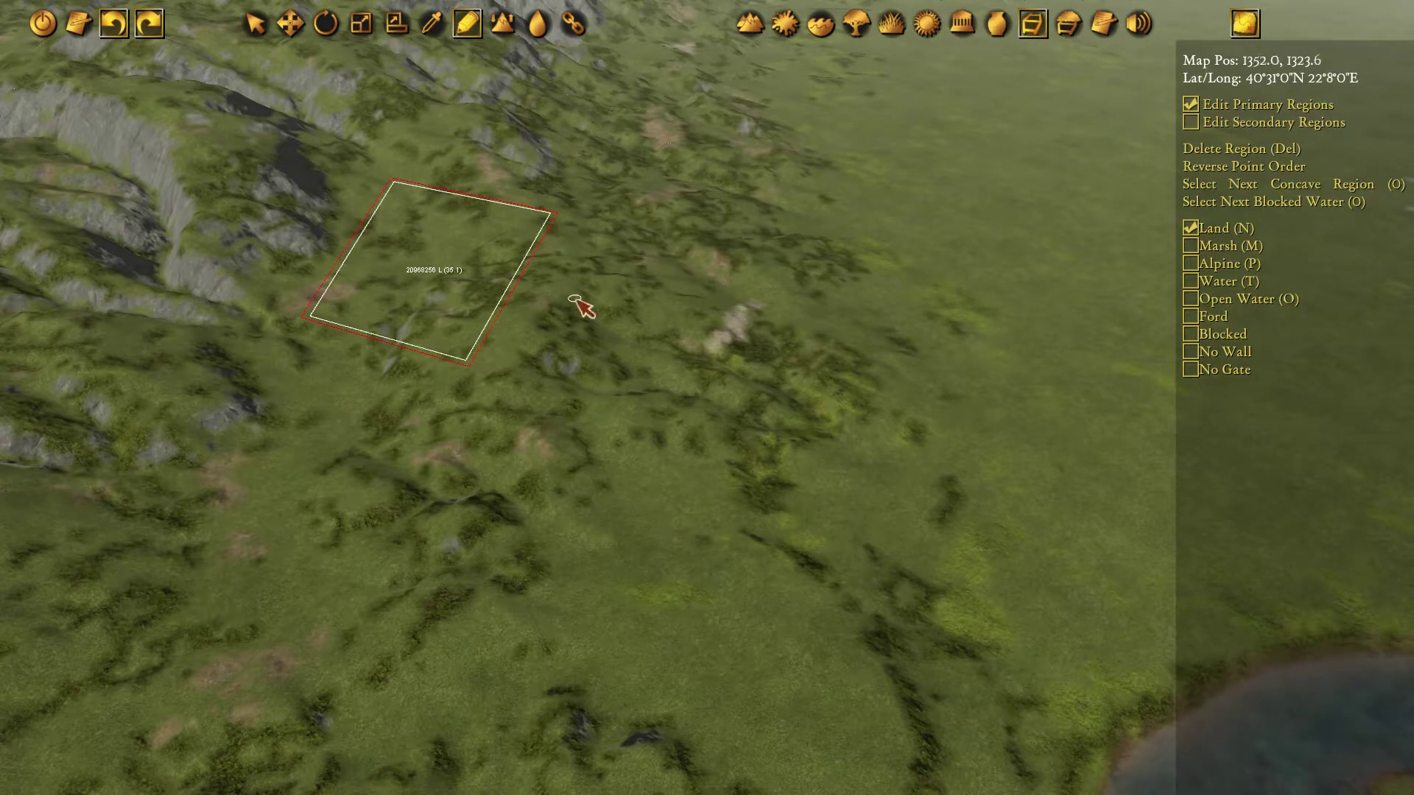
pyautogui.moveTo(545, 281); pyautogui.dragTo(649, 231, button='middle')
pyautogui.moveTo(759, 162); pyautogui.dragTo(720, 190, button='middle')
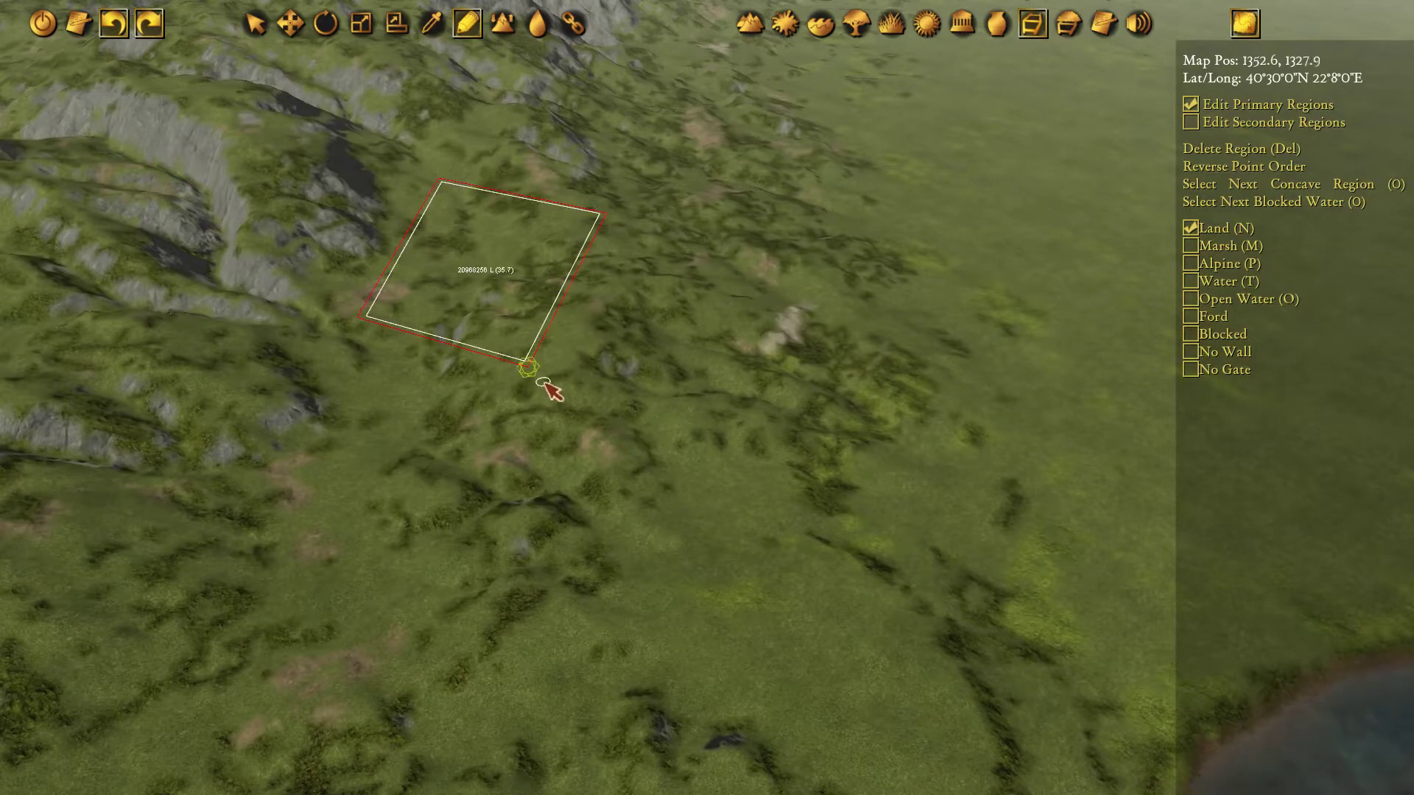
pyautogui.moveTo(797, 285); pyautogui.dragTo(816, 348, button='middle')
pyautogui.scroll(-1, 770, 322)
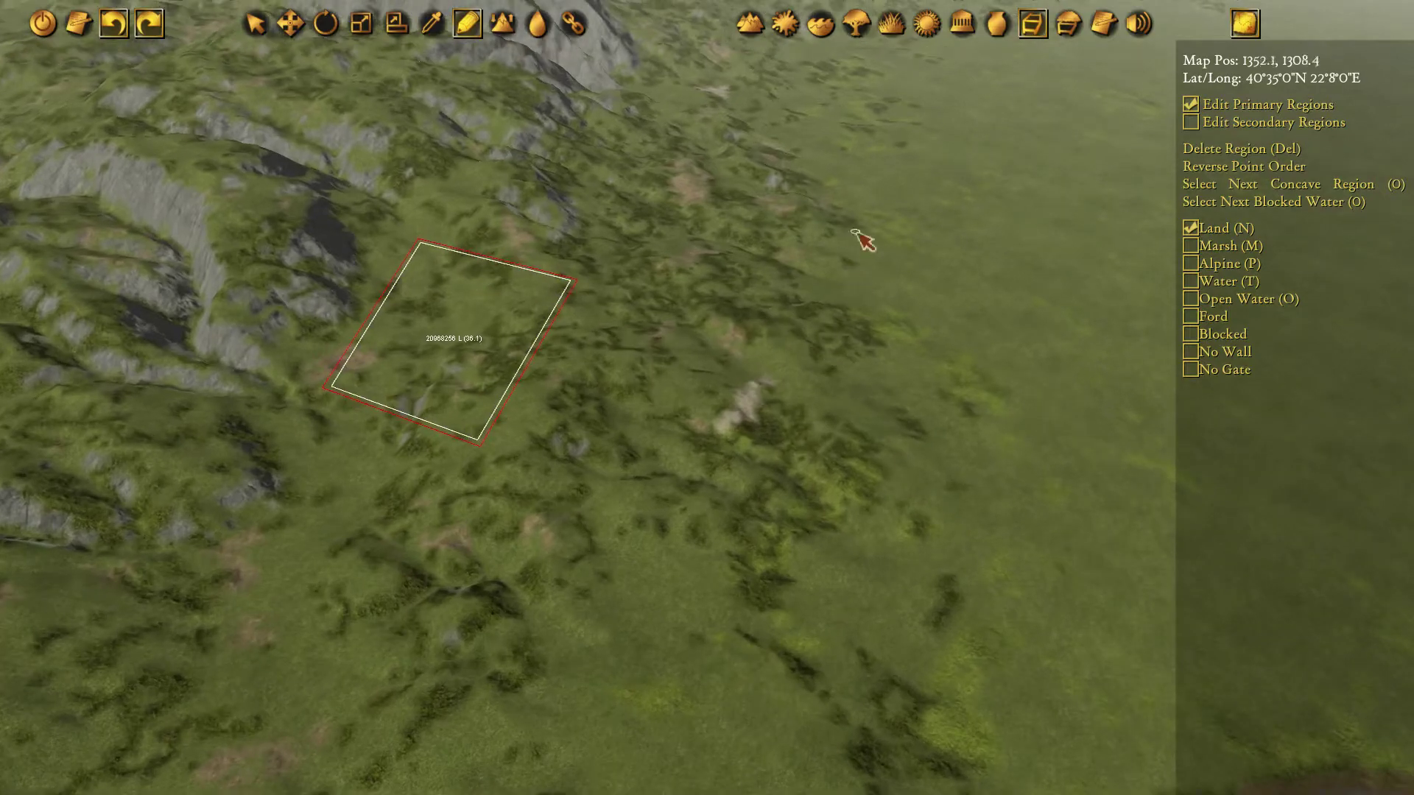
pyautogui.moveTo(858, 233); pyautogui.dragTo(802, 291, button='middle')
# Draw a closed six-sided primary region on the open grassy slope beside the rocky outcrop.
pyautogui.moveTo(1082, 150); pyautogui.dragTo(767, 351, button='middle')
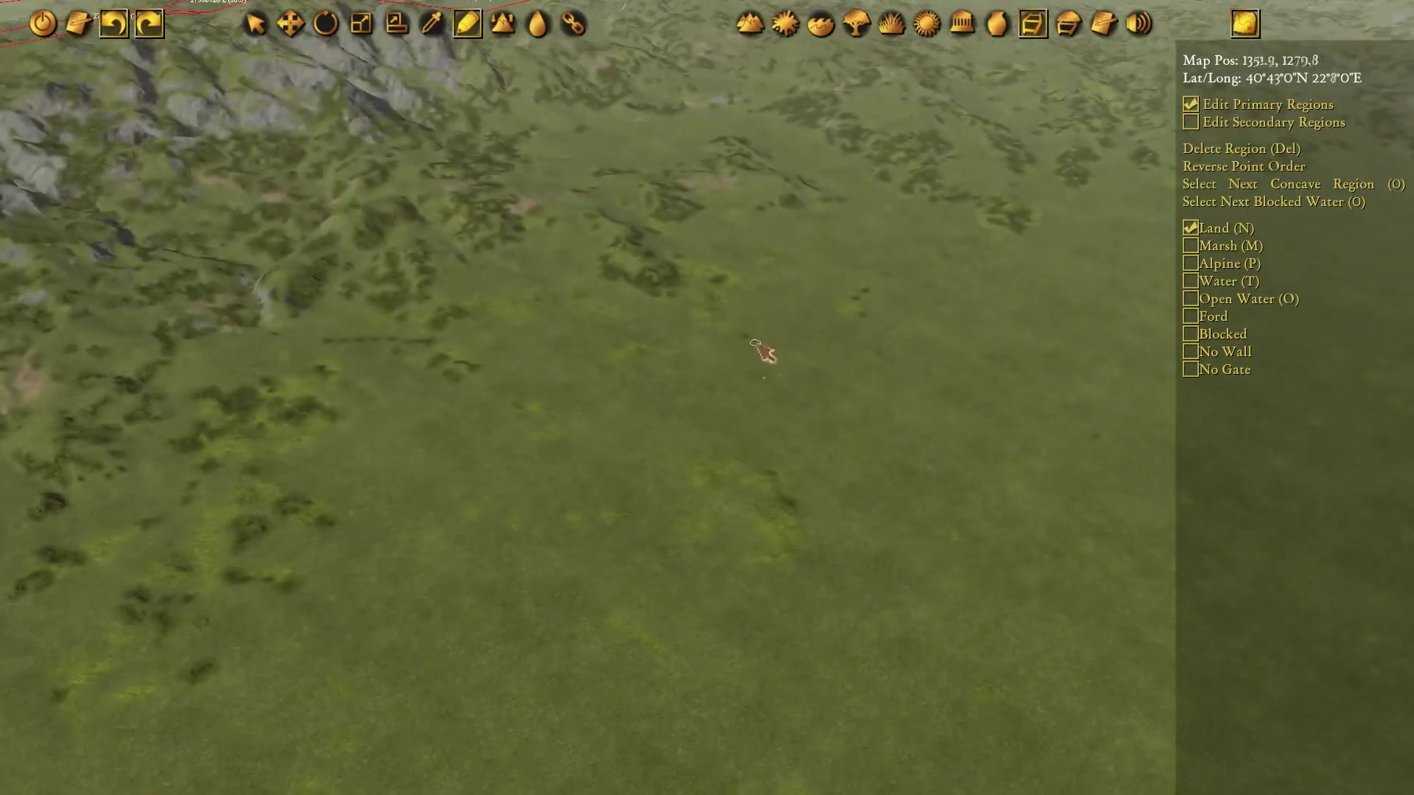
pyautogui.moveTo(868, 199); pyautogui.dragTo(797, 225, button='middle')
pyautogui.moveTo(725, 144); pyautogui.dragTo(676, 181, button='middle')
pyautogui.moveTo(786, 290); pyautogui.dragTo(722, 271, button='middle')
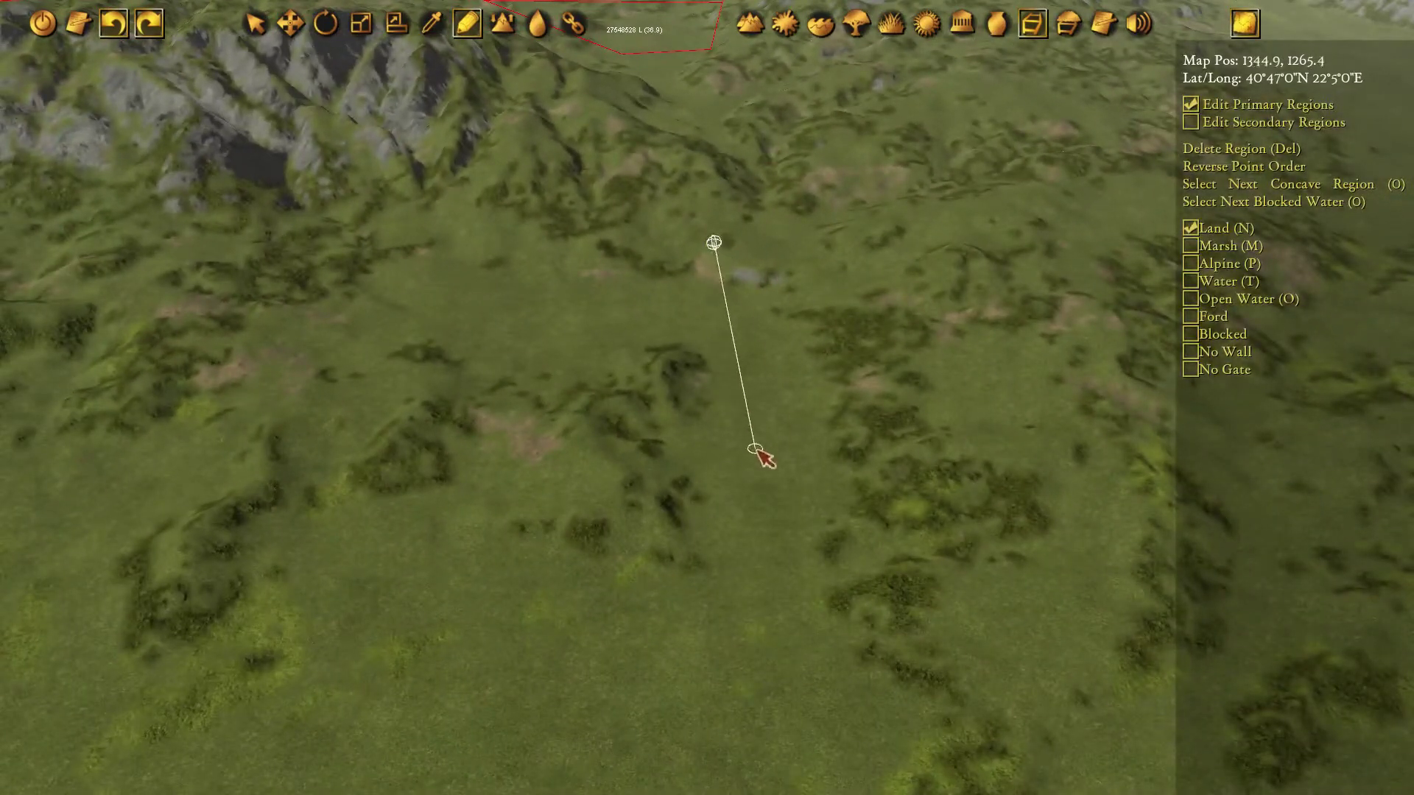
pyautogui.click(753, 424)
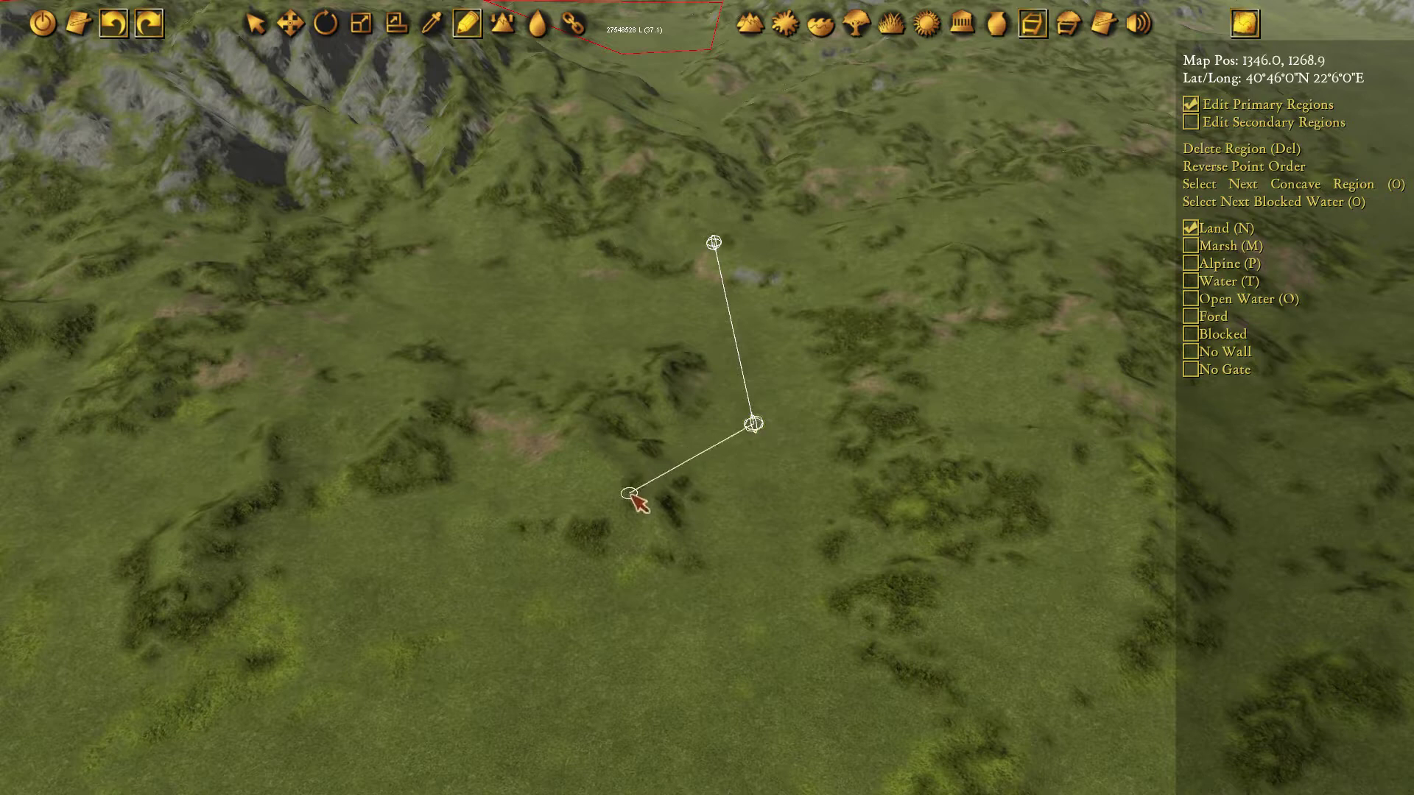
pyautogui.click(582, 514)
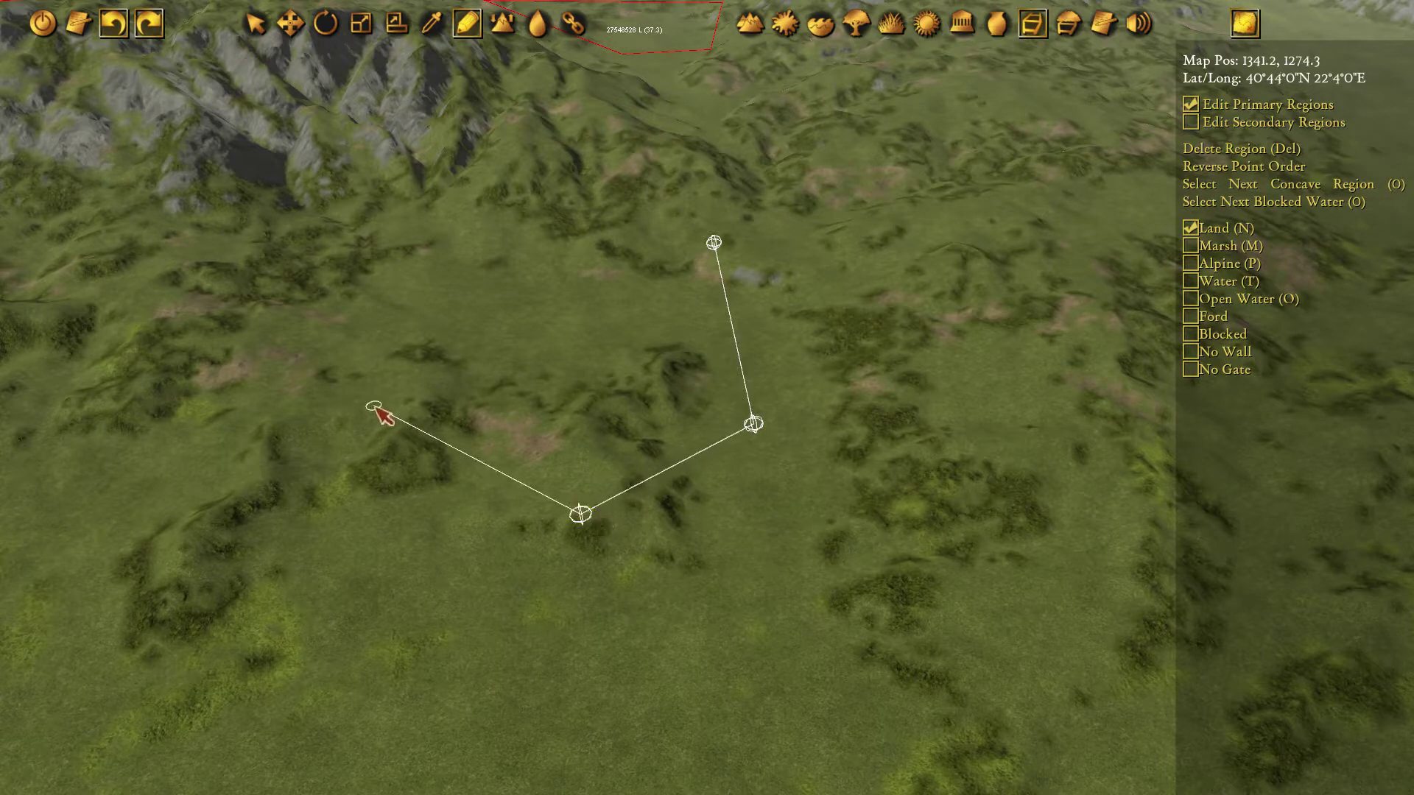
pyautogui.click(374, 229)
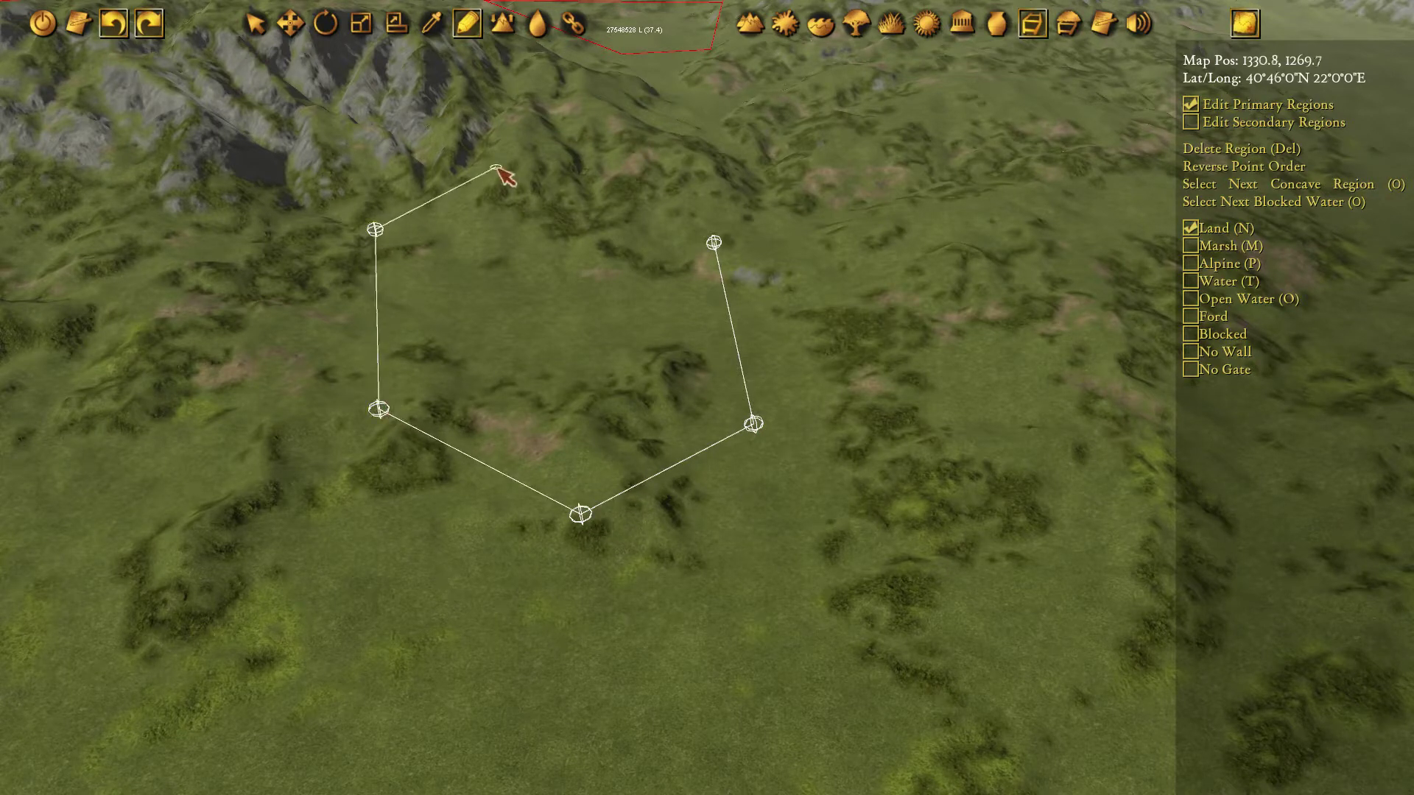
pyautogui.click(530, 144)
pyautogui.click(713, 242)
# Move the two nearest lower corners of the six-sided region outward to widen its outline.
pyautogui.moveTo(681, 504); pyautogui.dragTo(736, 311, button='middle')
pyautogui.moveTo(703, 242)
pyautogui.mouseDown(button='middle')
pyautogui.moveTo(714, 316)
pyautogui.moveTo(894, 293)
pyautogui.moveTo(868, 280)
pyautogui.moveTo(881, 199)
pyautogui.moveTo(788, 258)
pyautogui.mouseUp(button='middle')
pyautogui.press('q')
pyautogui.click(342, 371)
pyautogui.press('w')
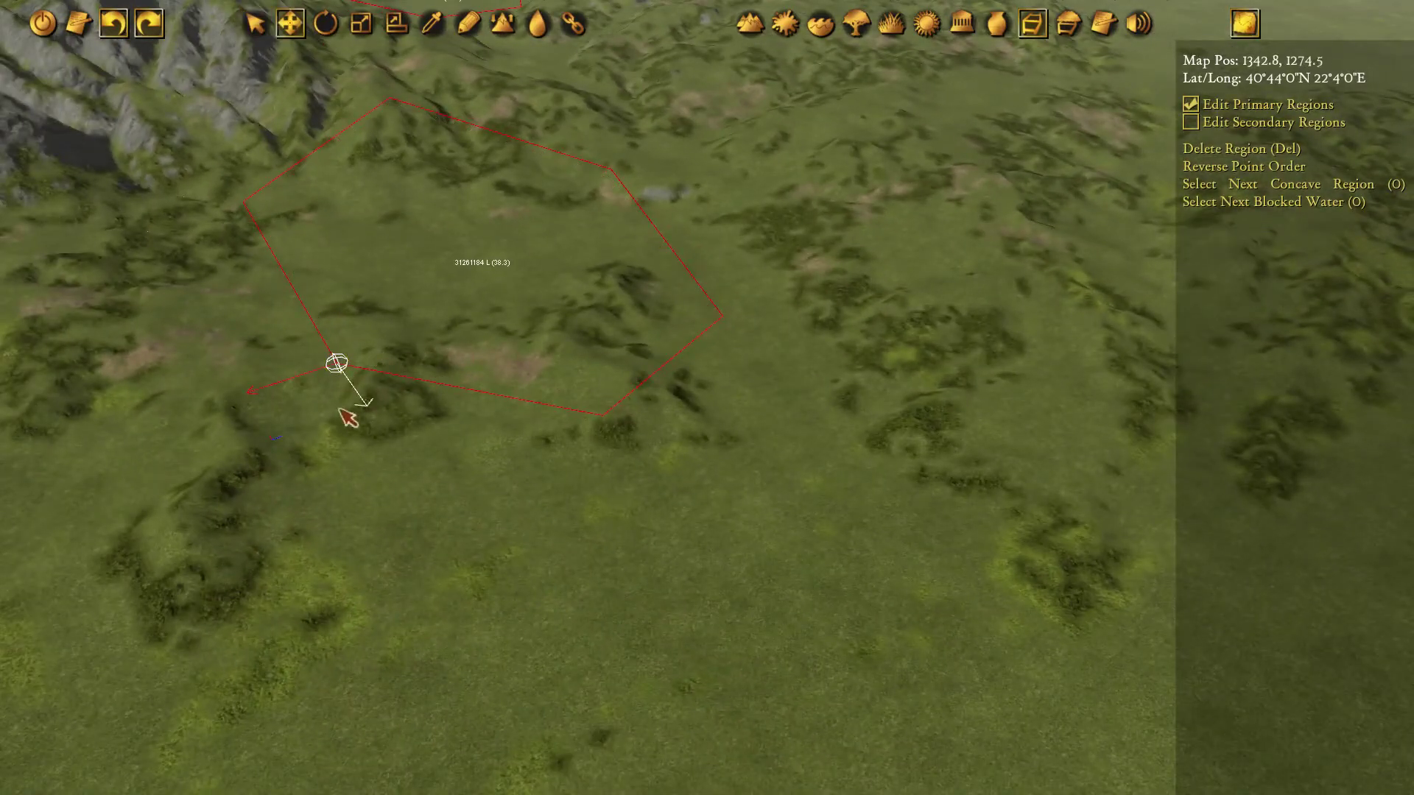
pyautogui.moveTo(351, 410); pyautogui.dragTo(316, 461)
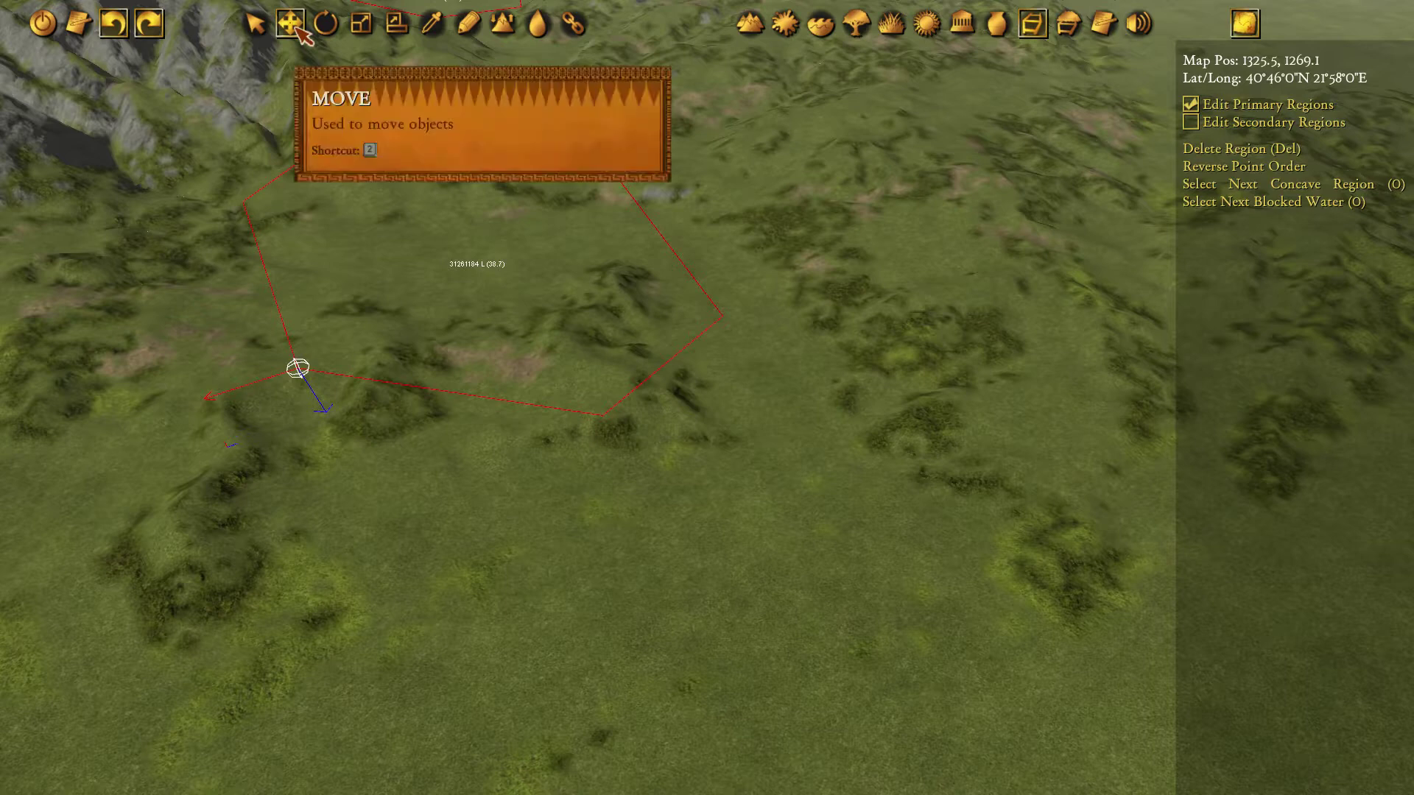
pyautogui.click(603, 416)
pyautogui.moveTo(573, 514); pyautogui.dragTo(525, 532)
# Shift the six-sided region's farthest corner away from the rocks and adjust its nearest corner outward.
pyautogui.press('w')
pyautogui.press('a')
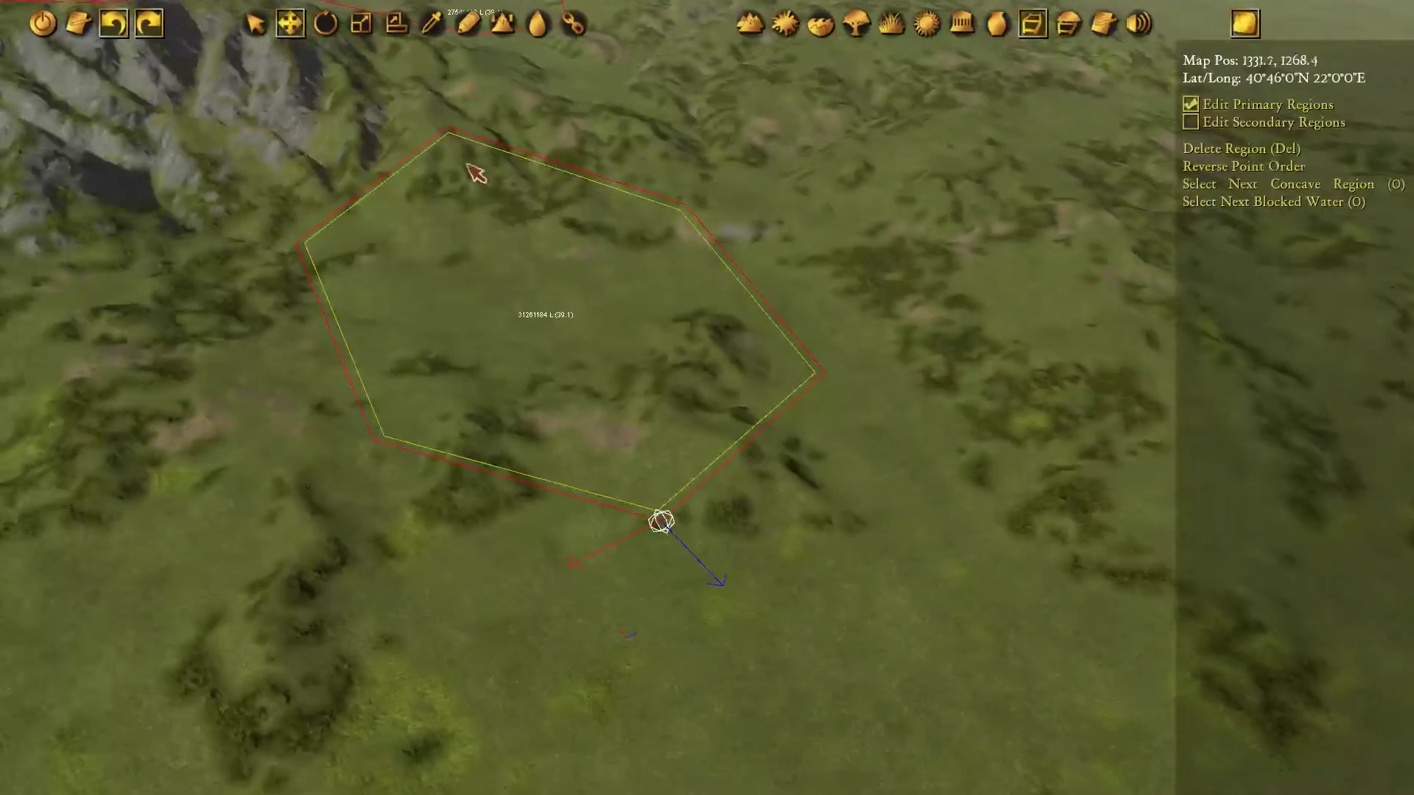
pyautogui.click(445, 126)
pyautogui.moveTo(415, 162); pyautogui.dragTo(467, 158)
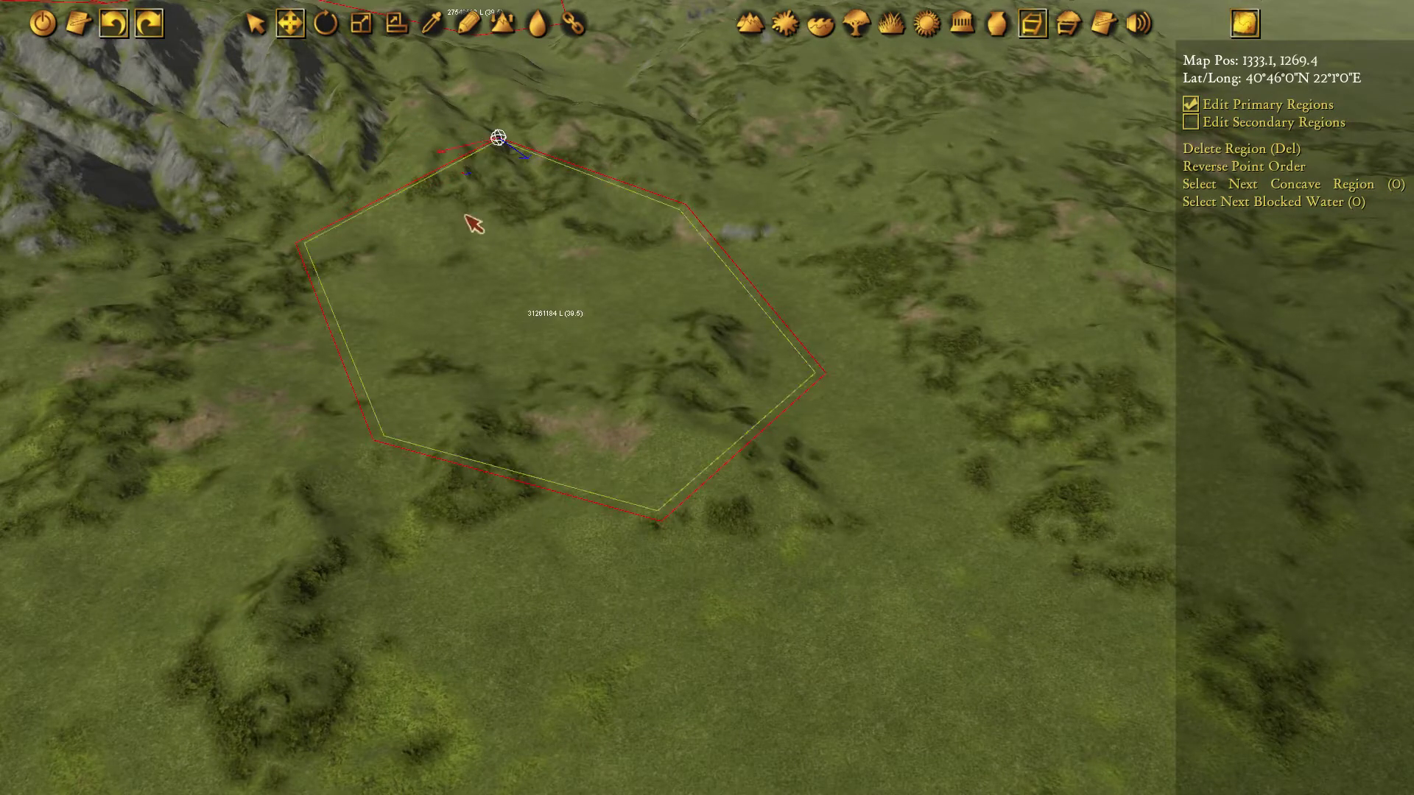
pyautogui.click(676, 537)
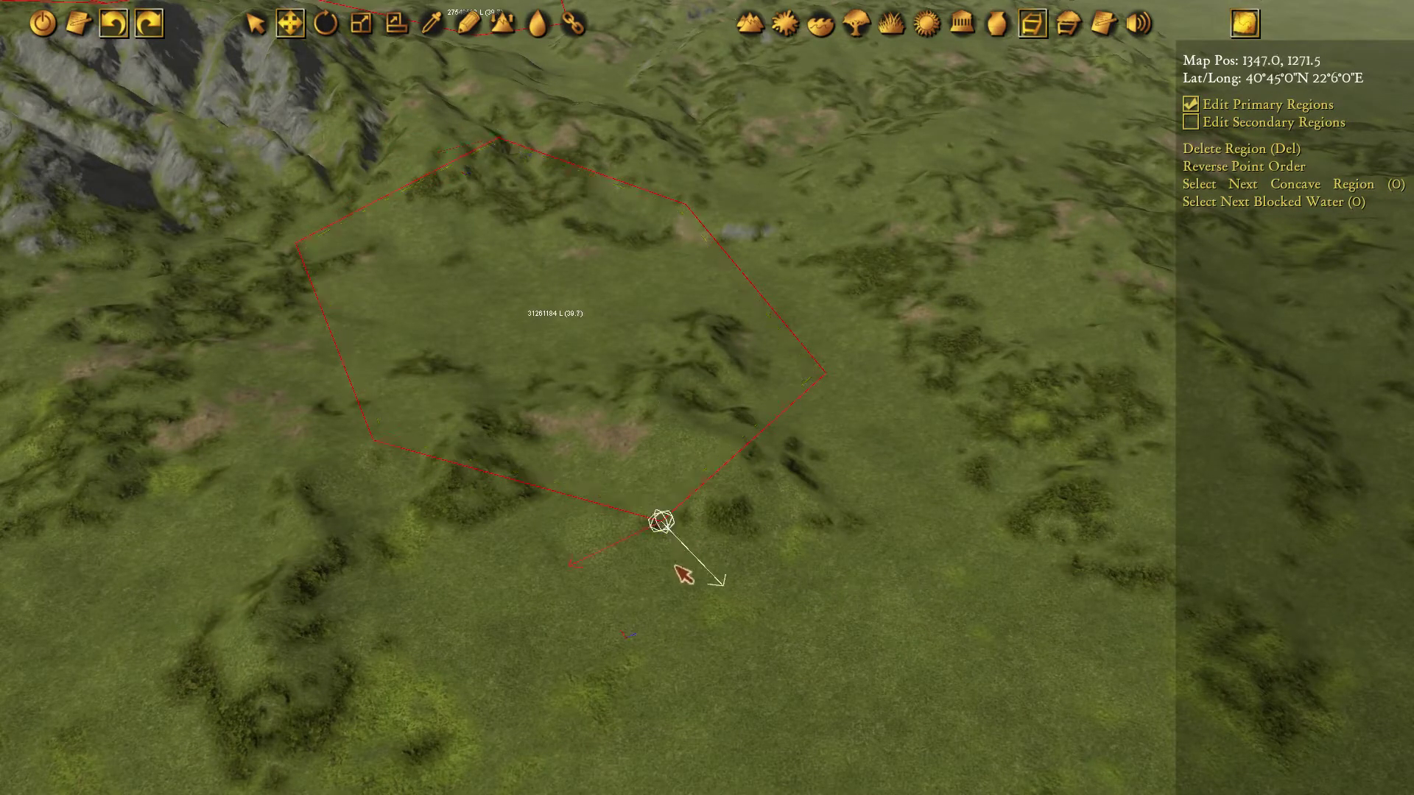
pyautogui.moveTo(634, 641); pyautogui.dragTo(606, 652)
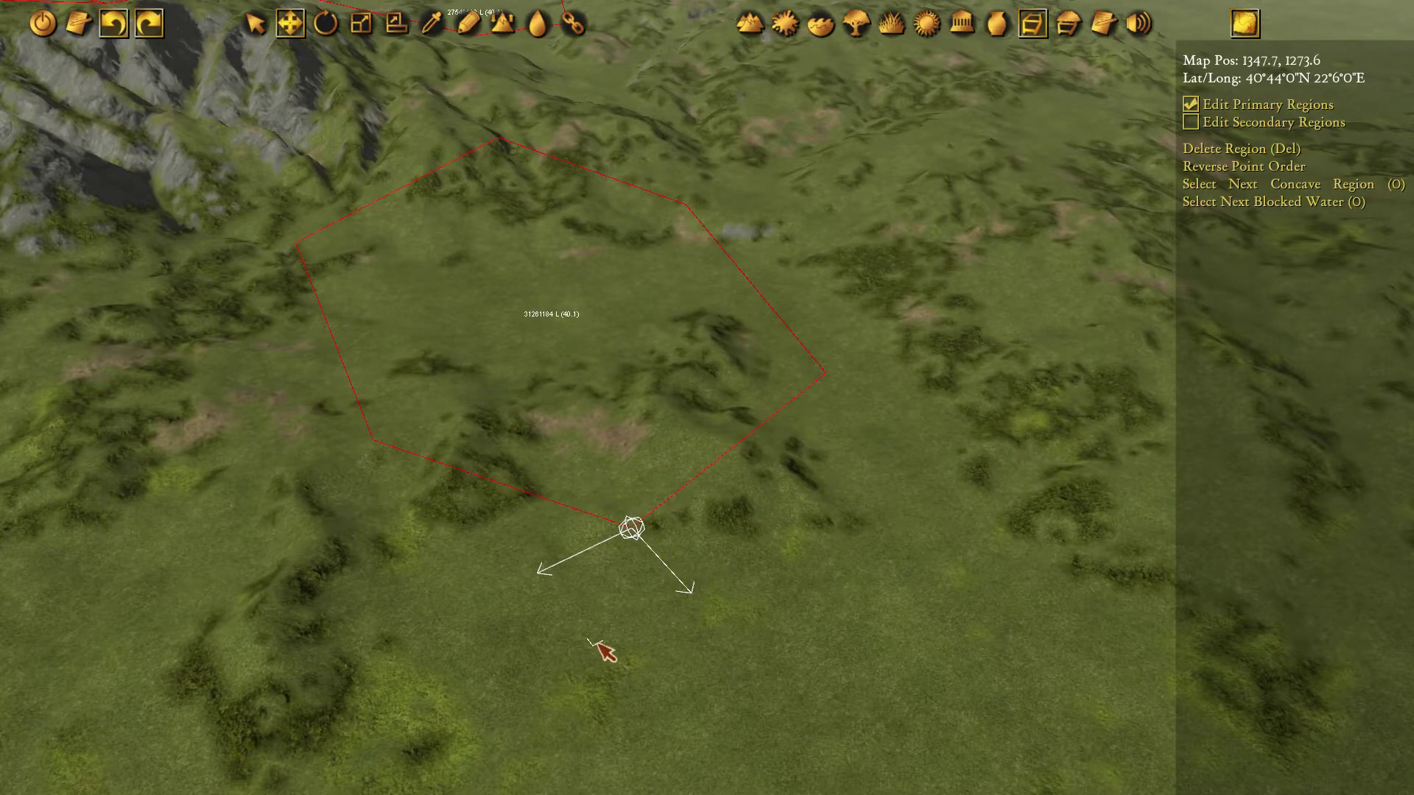
pyautogui.press('s')
pyautogui.moveTo(612, 470)
pyautogui.mouseDown()
pyautogui.moveTo(585, 463)
pyautogui.moveTo(628, 475)
pyautogui.moveTo(593, 469)
pyautogui.mouseUp()
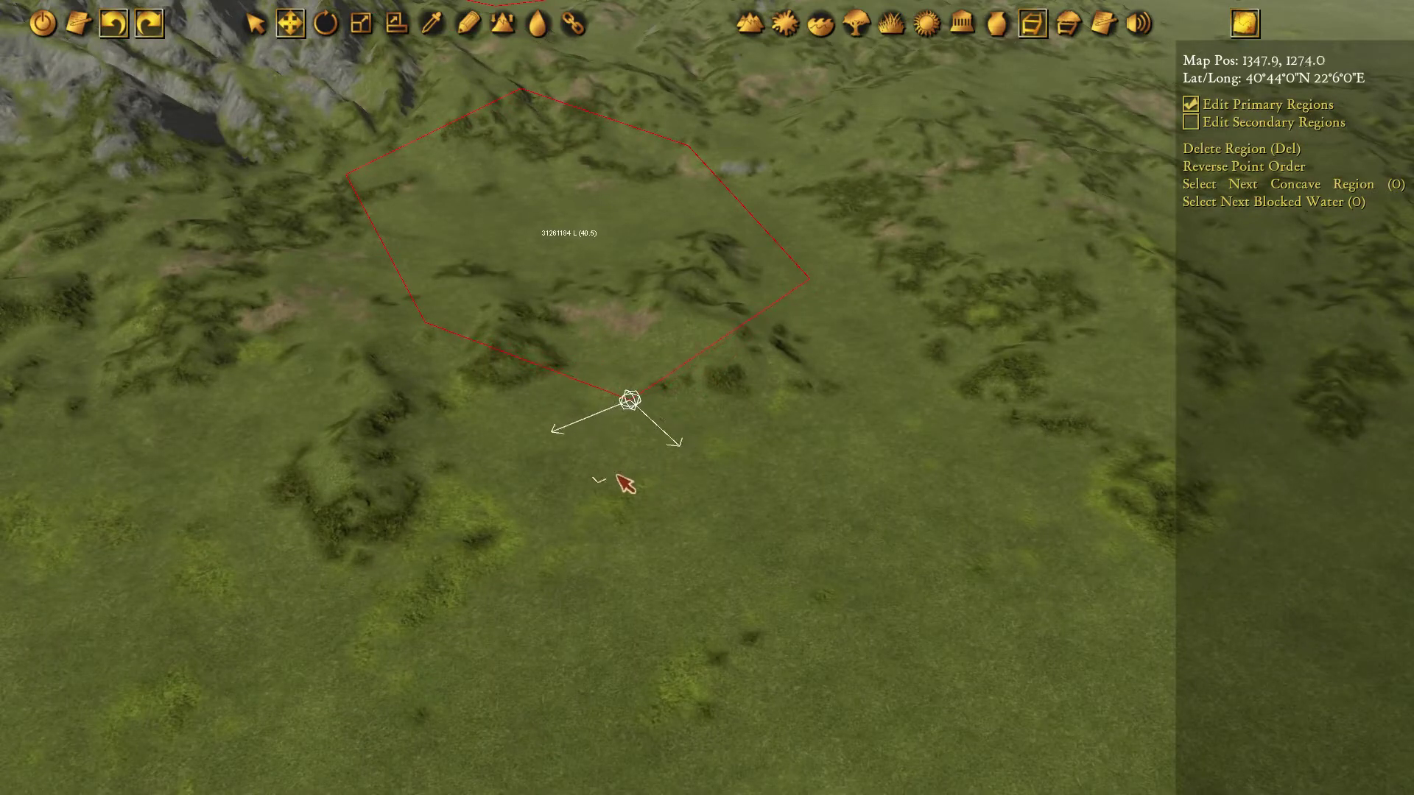
# Draw another closed primary region on the flat grassland at the foot of the cliffs.
pyautogui.moveTo(1105, 179); pyautogui.dragTo(956, 269, button='middle')
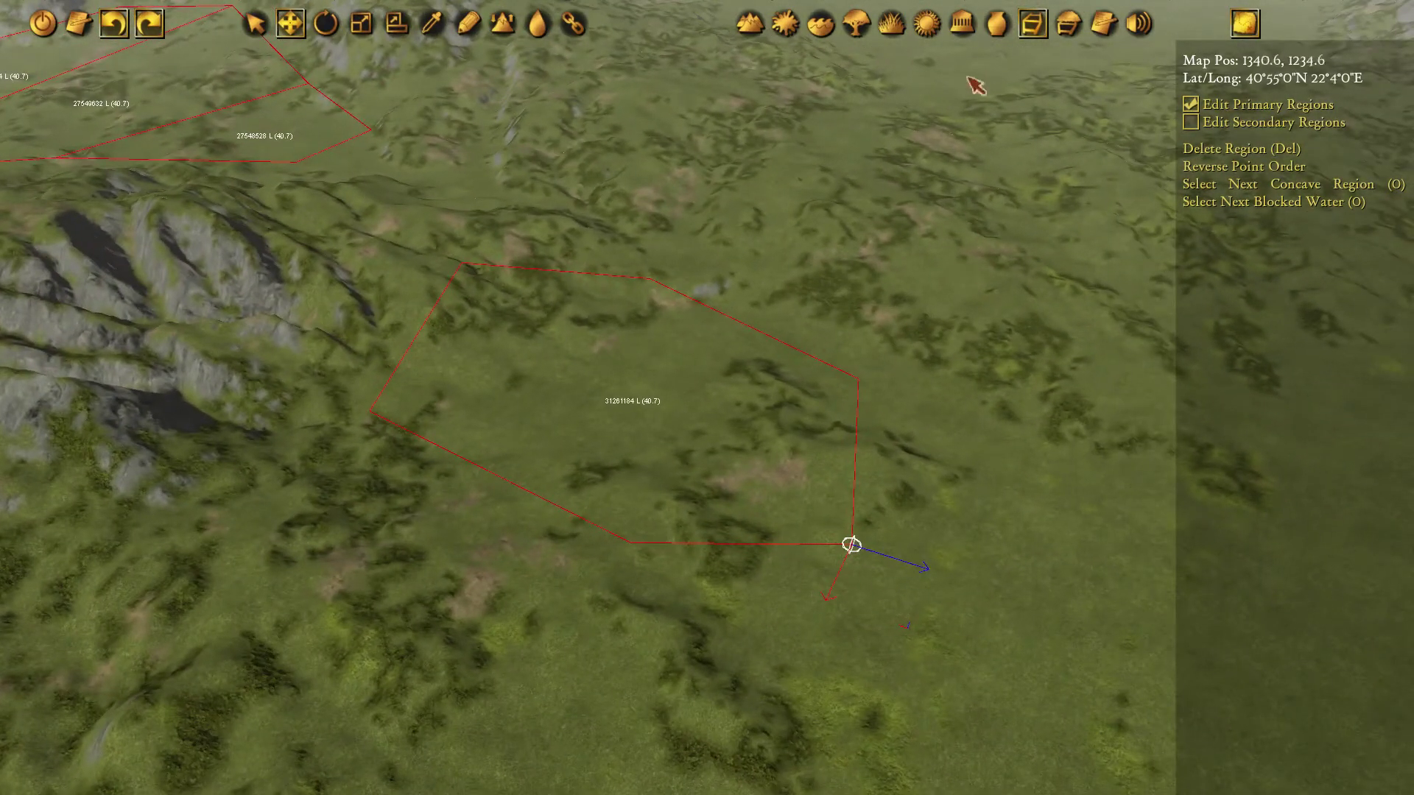
pyautogui.moveTo(1015, 228); pyautogui.dragTo(1000, 227, button='middle')
pyautogui.press('p')
pyautogui.moveTo(1035, 140); pyautogui.dragTo(792, 370, button='middle')
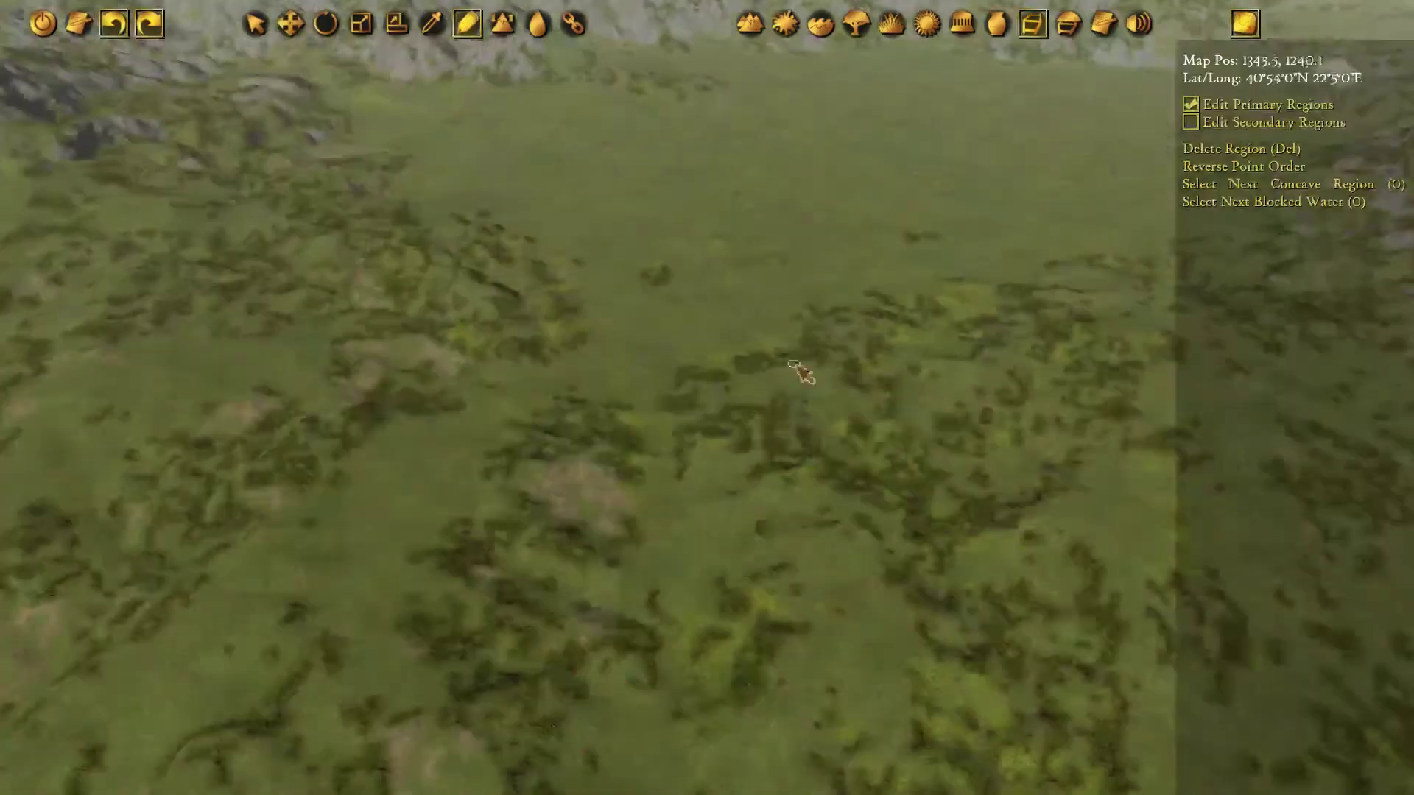
pyautogui.moveTo(830, 209); pyautogui.dragTo(803, 406, button='middle')
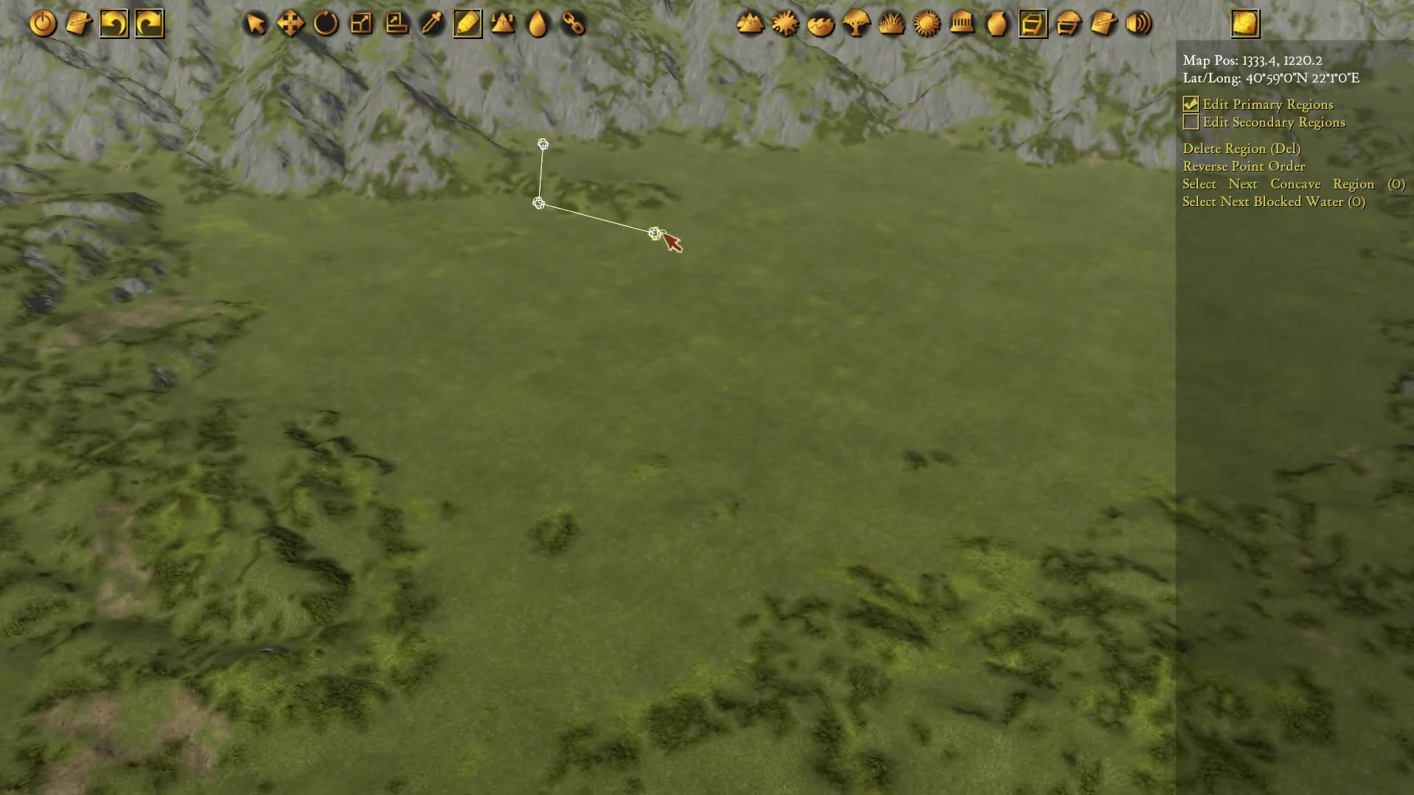
pyautogui.click(810, 232)
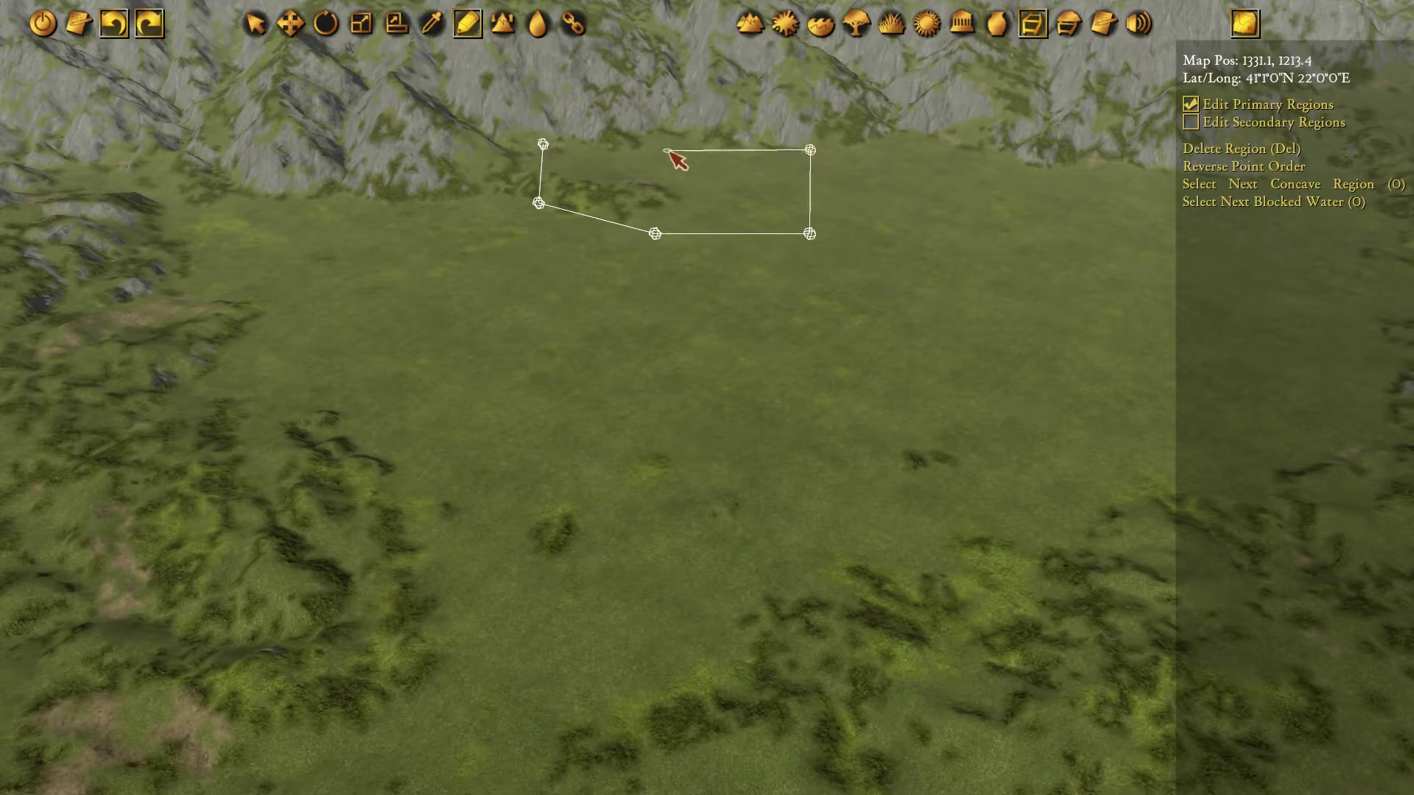
pyautogui.click(546, 139)
# Draw a closed seven-sided primary region on the grassland between the sandy shore and the rocky mountain.
pyautogui.moveTo(876, 545); pyautogui.dragTo(558, 209, button='middle')
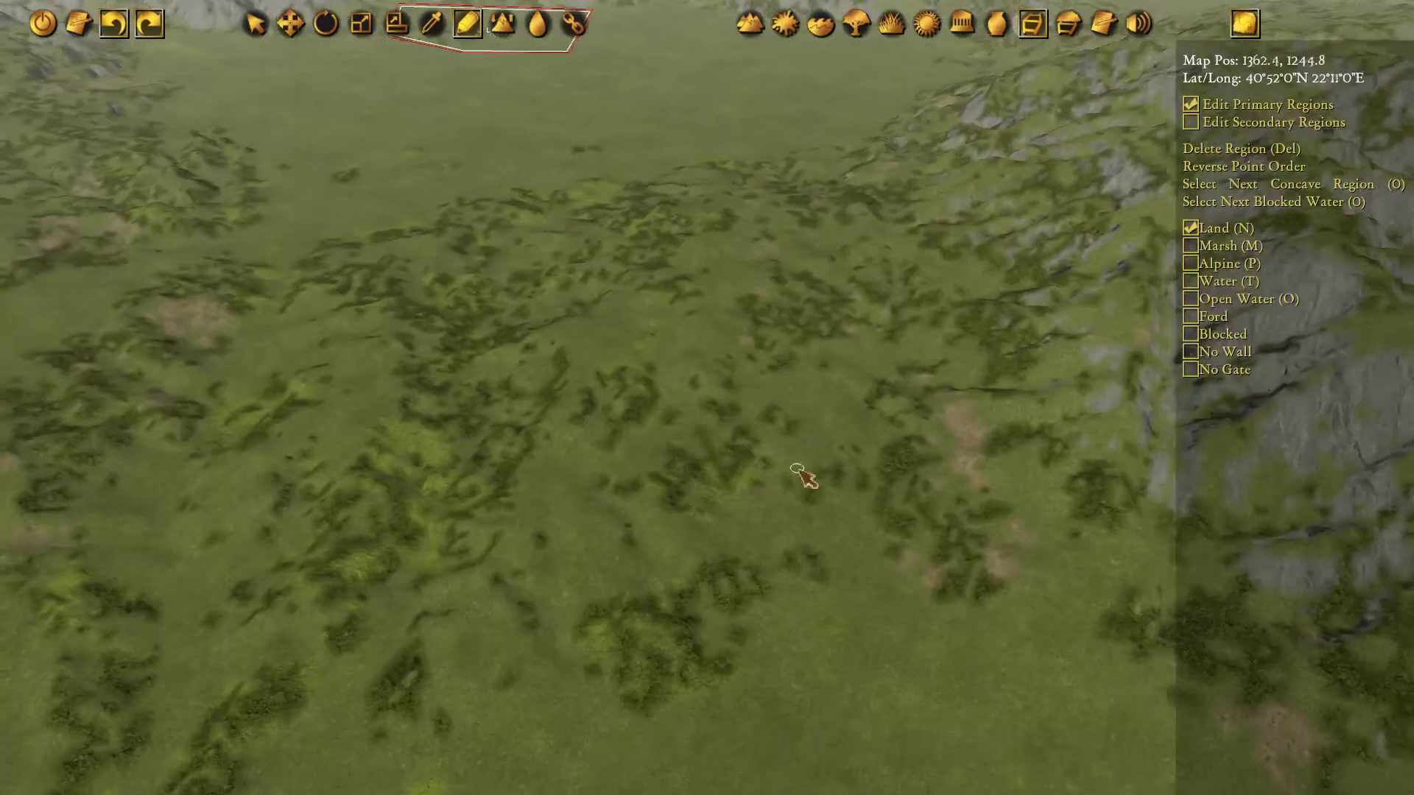
pyautogui.moveTo(792, 468); pyautogui.dragTo(581, 258, button='middle')
pyautogui.moveTo(831, 405); pyautogui.dragTo(516, 236, button='middle')
pyautogui.moveTo(870, 440); pyautogui.dragTo(547, 262, button='middle')
pyautogui.moveTo(833, 164); pyautogui.dragTo(759, 275, button='middle')
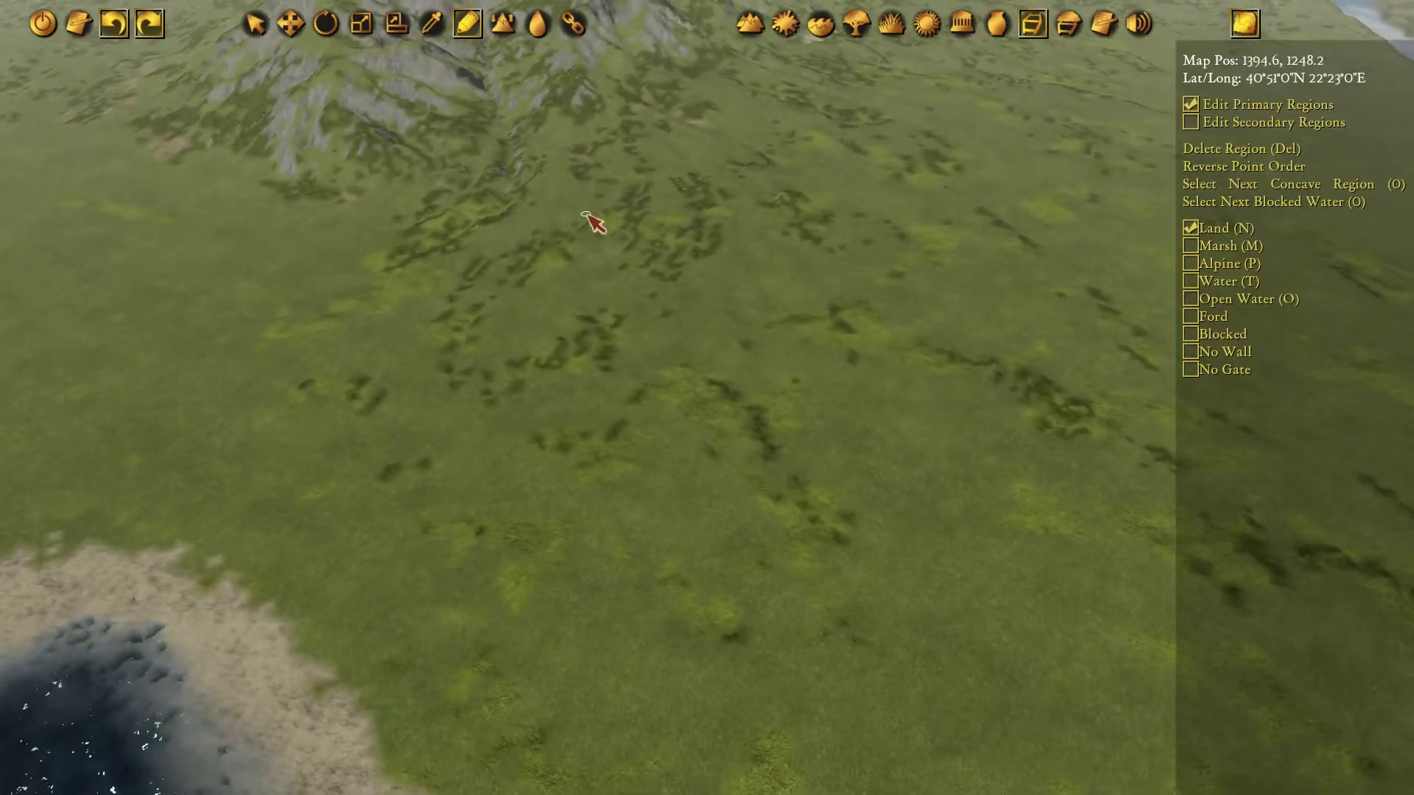
pyautogui.moveTo(585, 215); pyautogui.dragTo(679, 286, button='middle')
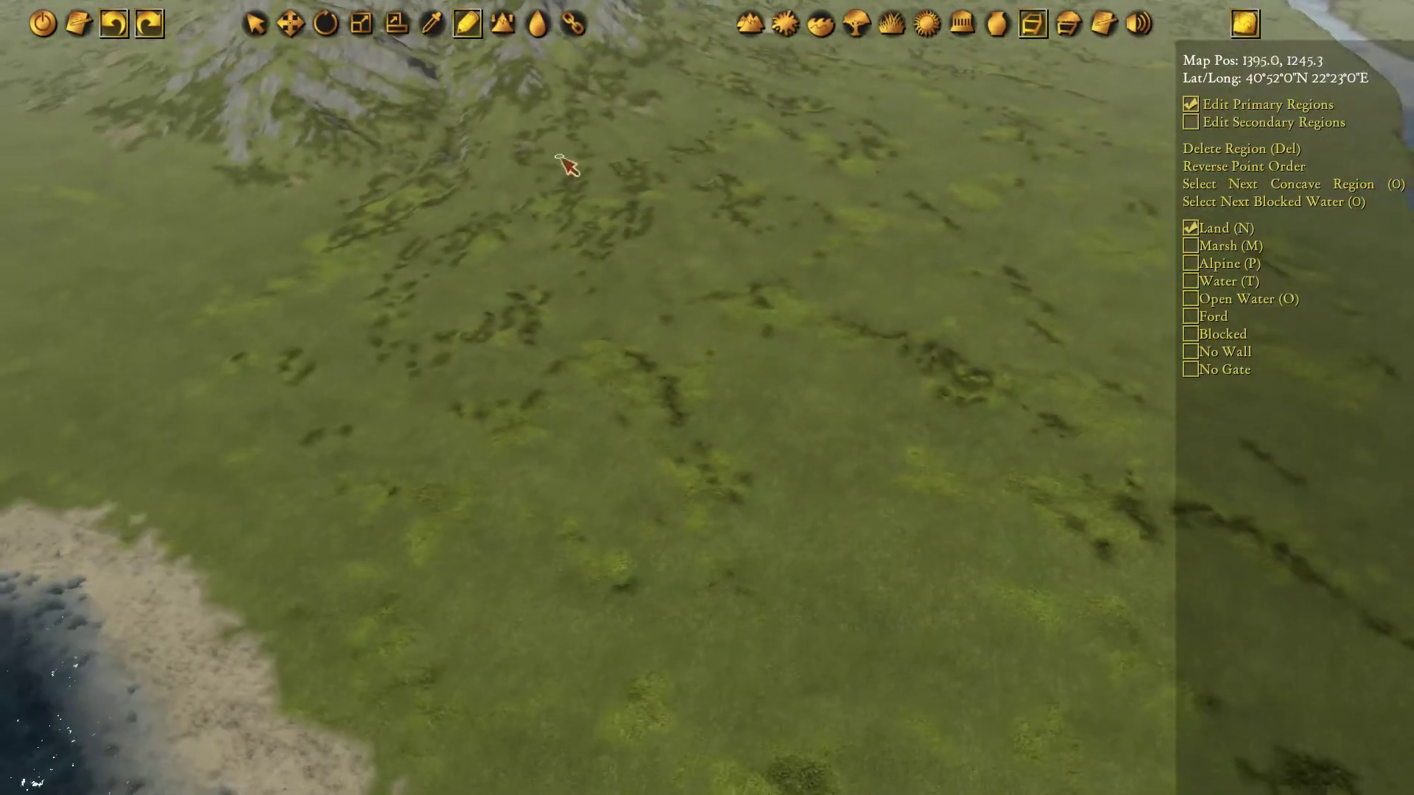
pyautogui.moveTo(665, 147); pyautogui.dragTo(636, 173, button='middle')
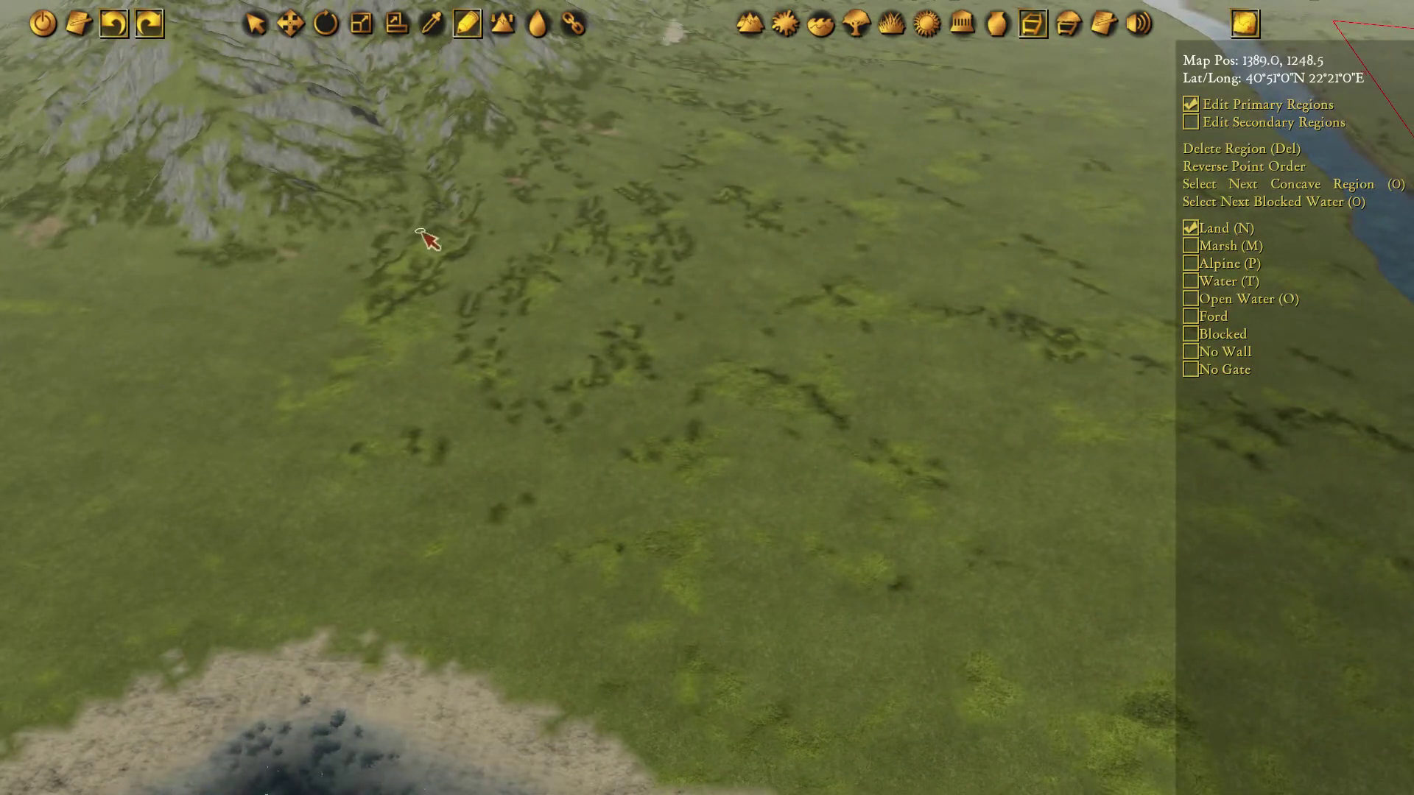
pyautogui.click(491, 329)
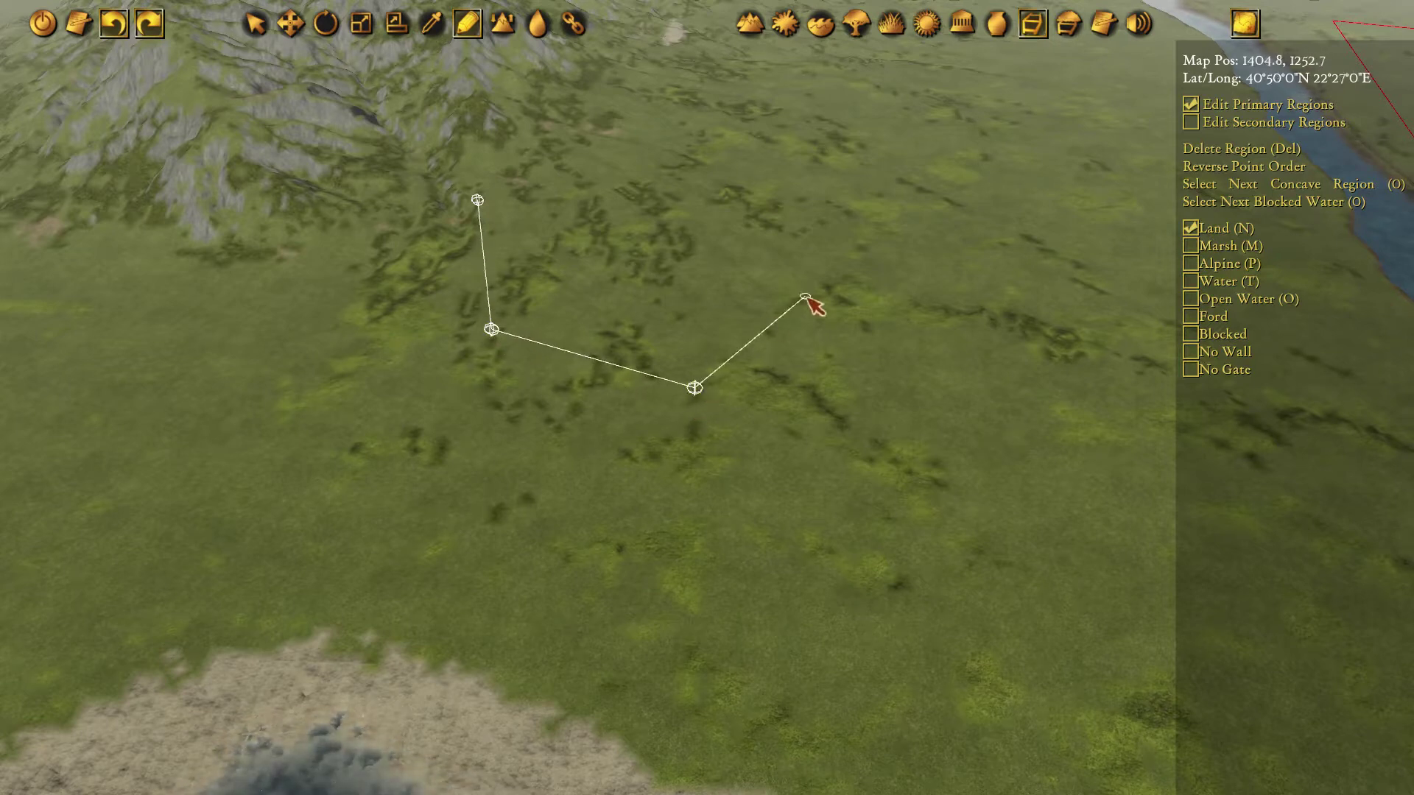
pyautogui.click(850, 269)
pyautogui.press('w')
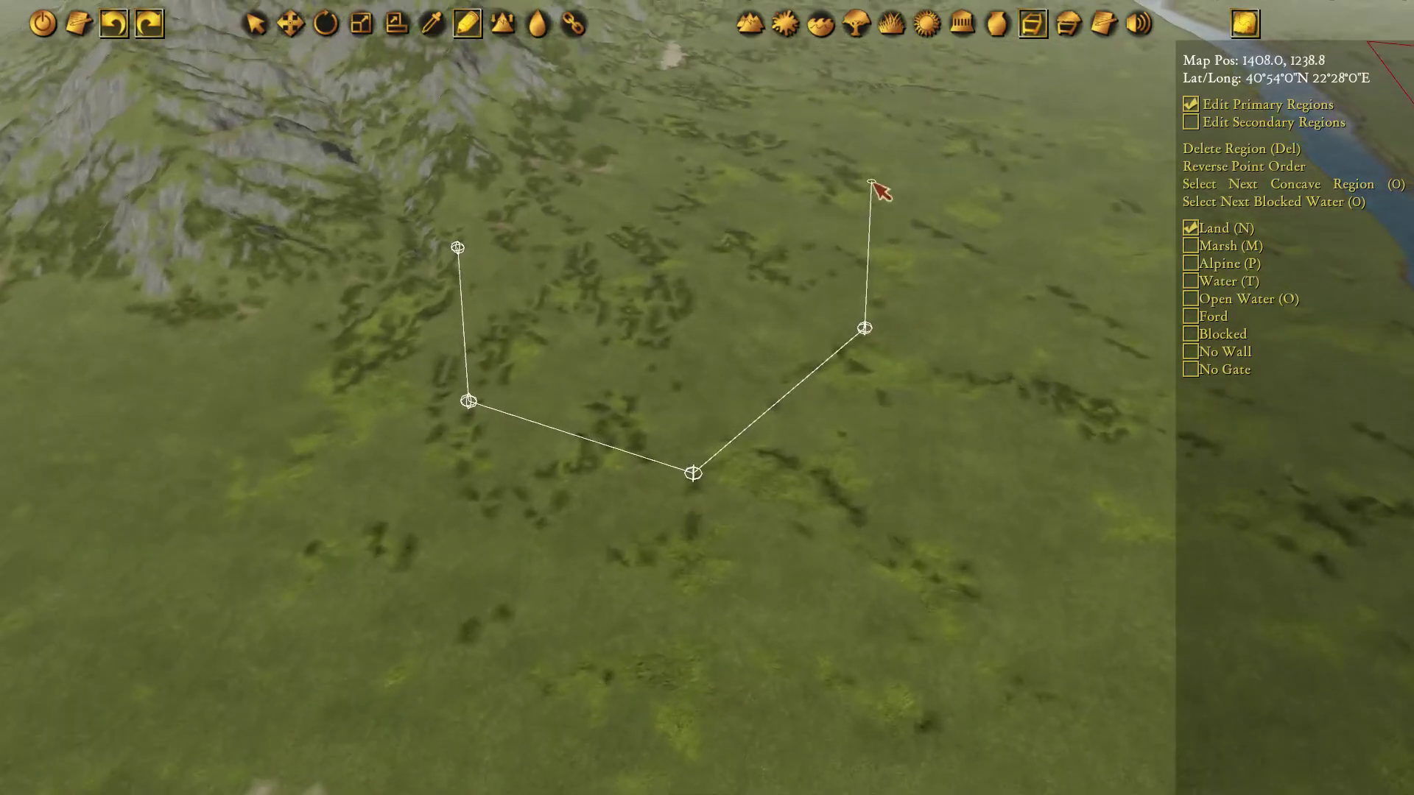
pyautogui.click(637, 110)
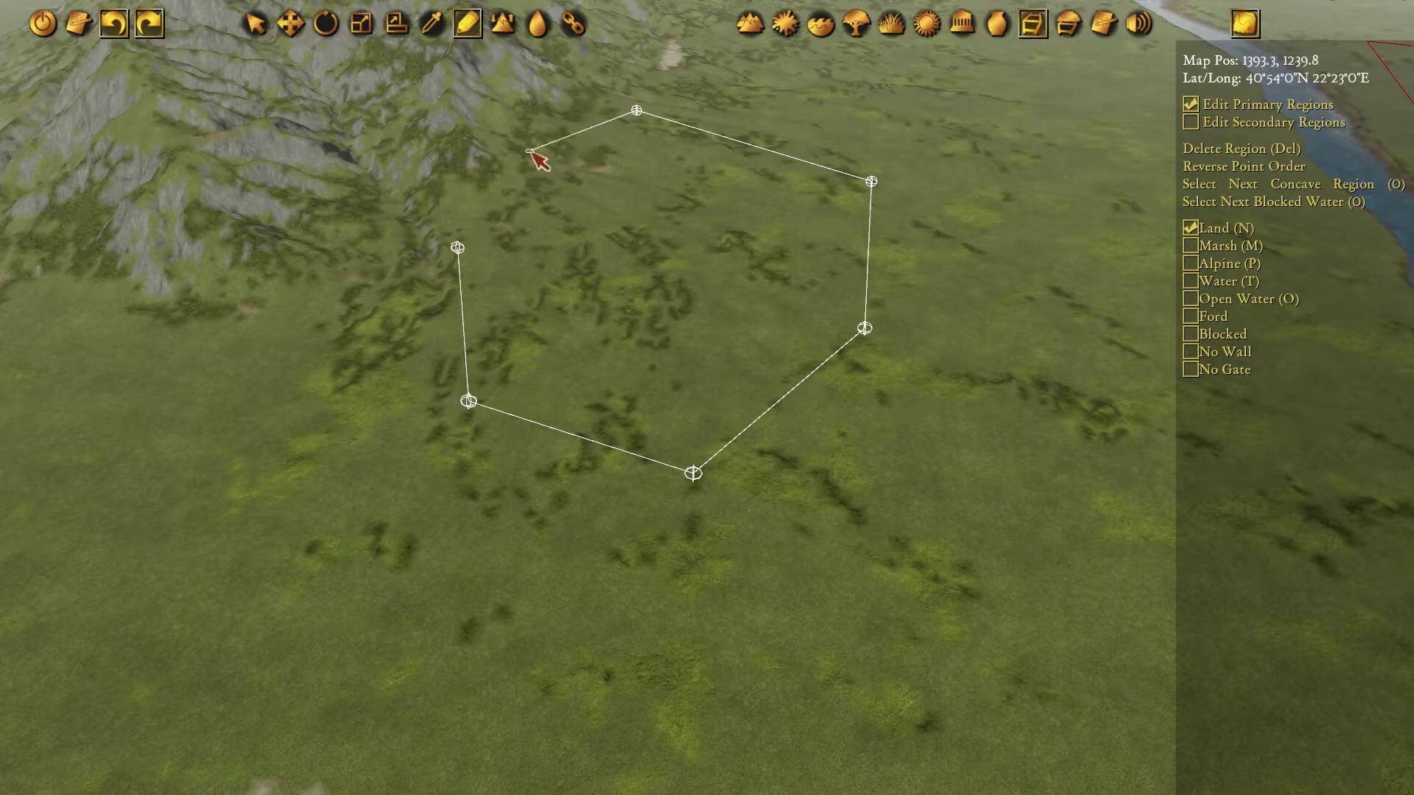
pyautogui.click(457, 248)
# Reshape the seven-sided region by moving its mountain-side corner outward and adjusting its nearest and river-side corners.
pyautogui.press('q')
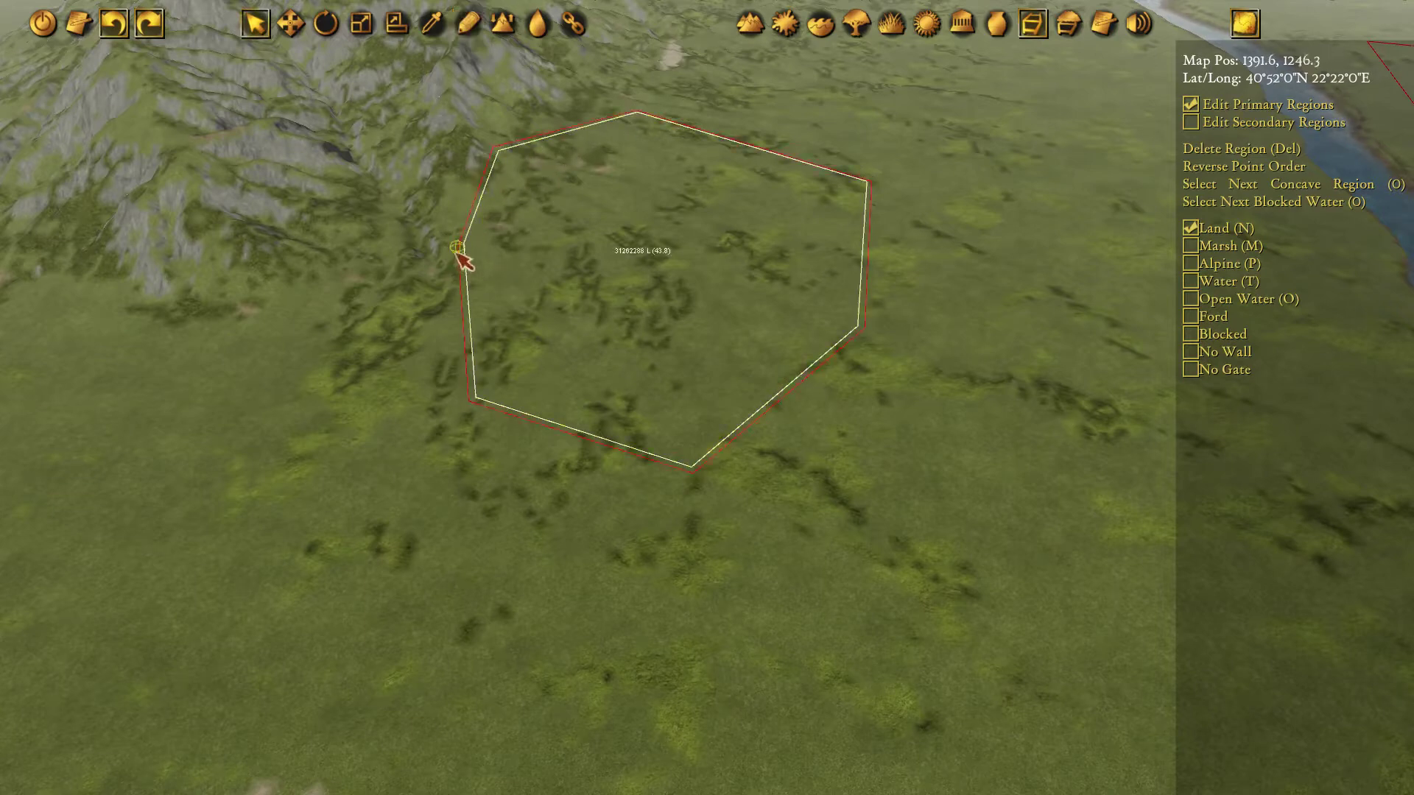
pyautogui.click(458, 249)
pyautogui.press('w')
pyautogui.moveTo(503, 285); pyautogui.dragTo(451, 307)
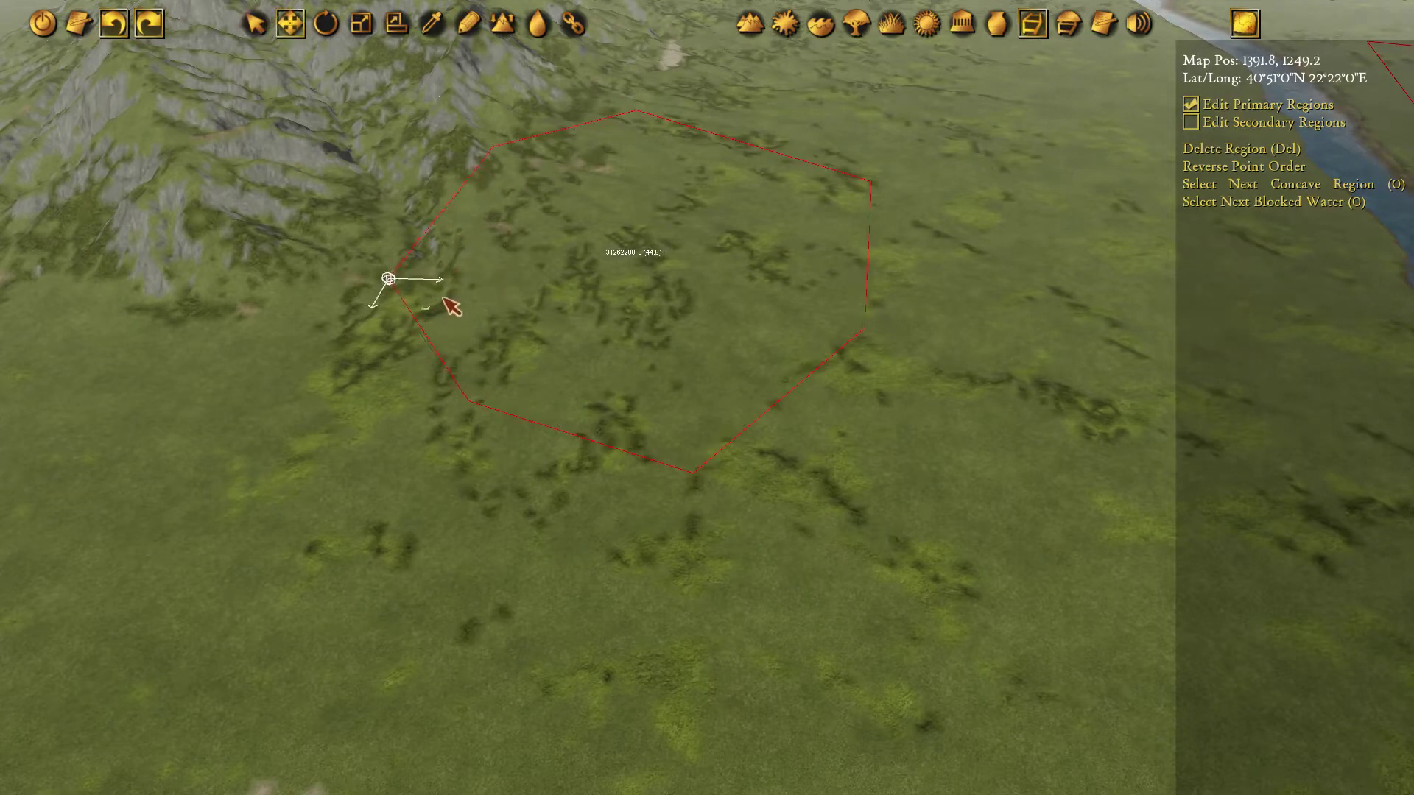
pyautogui.moveTo(725, 513); pyautogui.dragTo(772, 519)
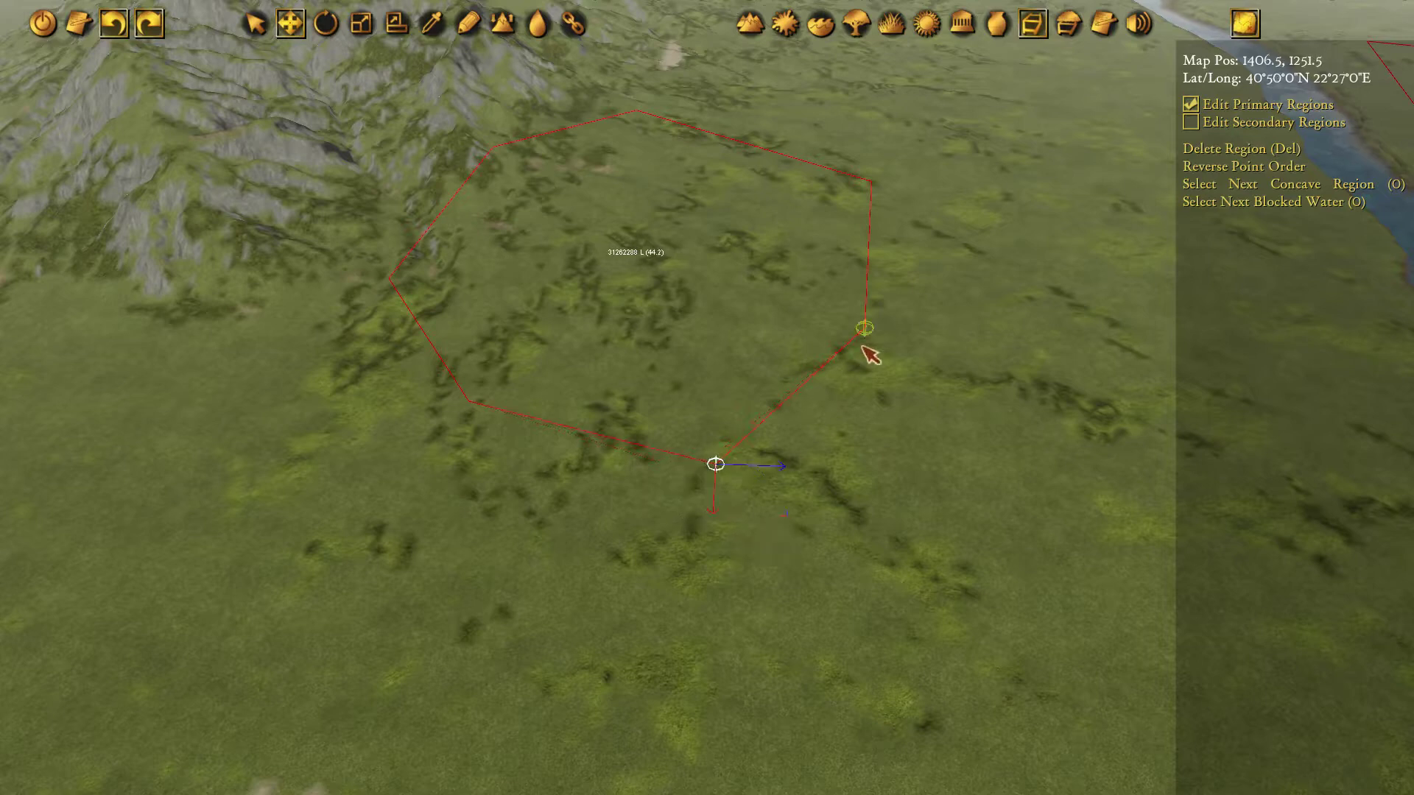
pyautogui.moveTo(914, 376); pyautogui.dragTo(949, 345)
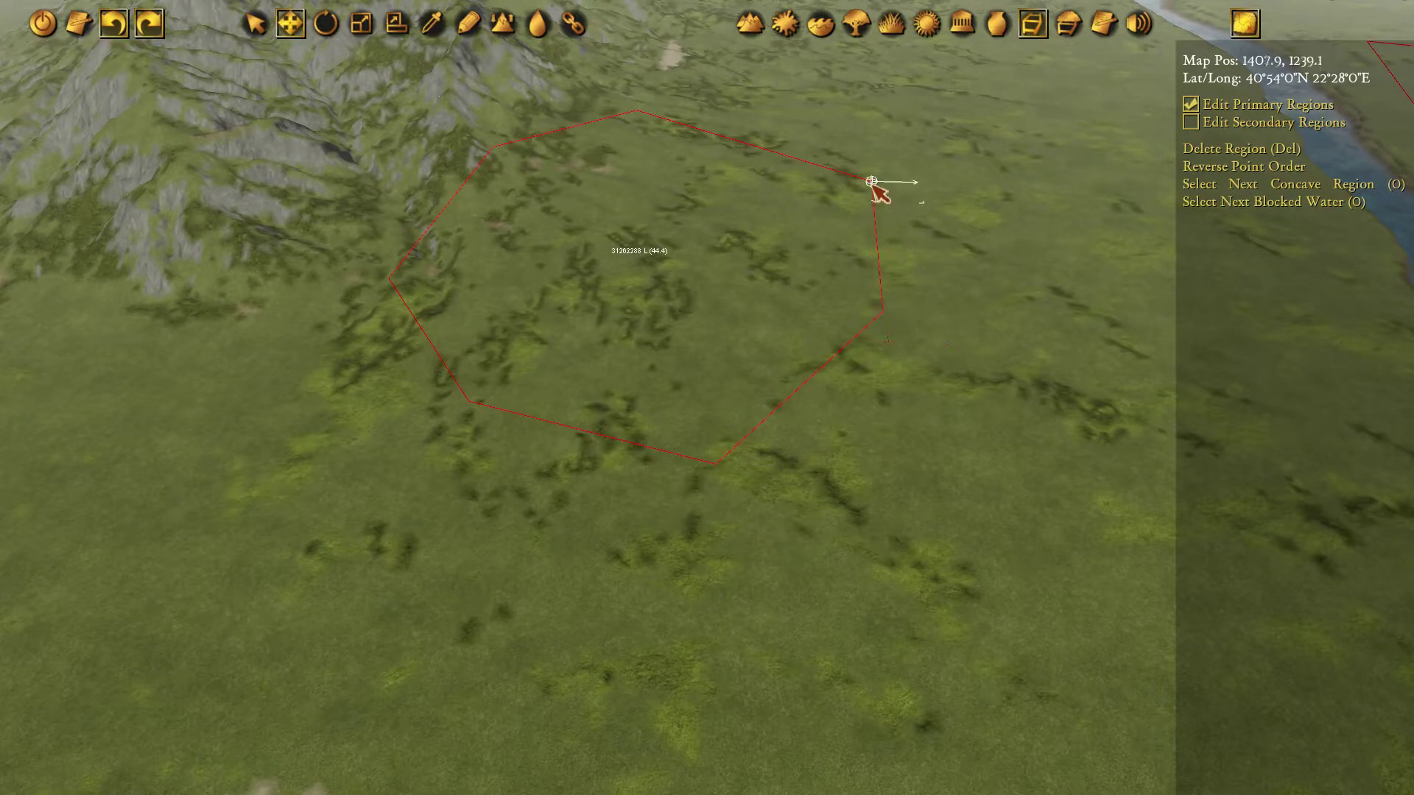
pyautogui.click(636, 111)
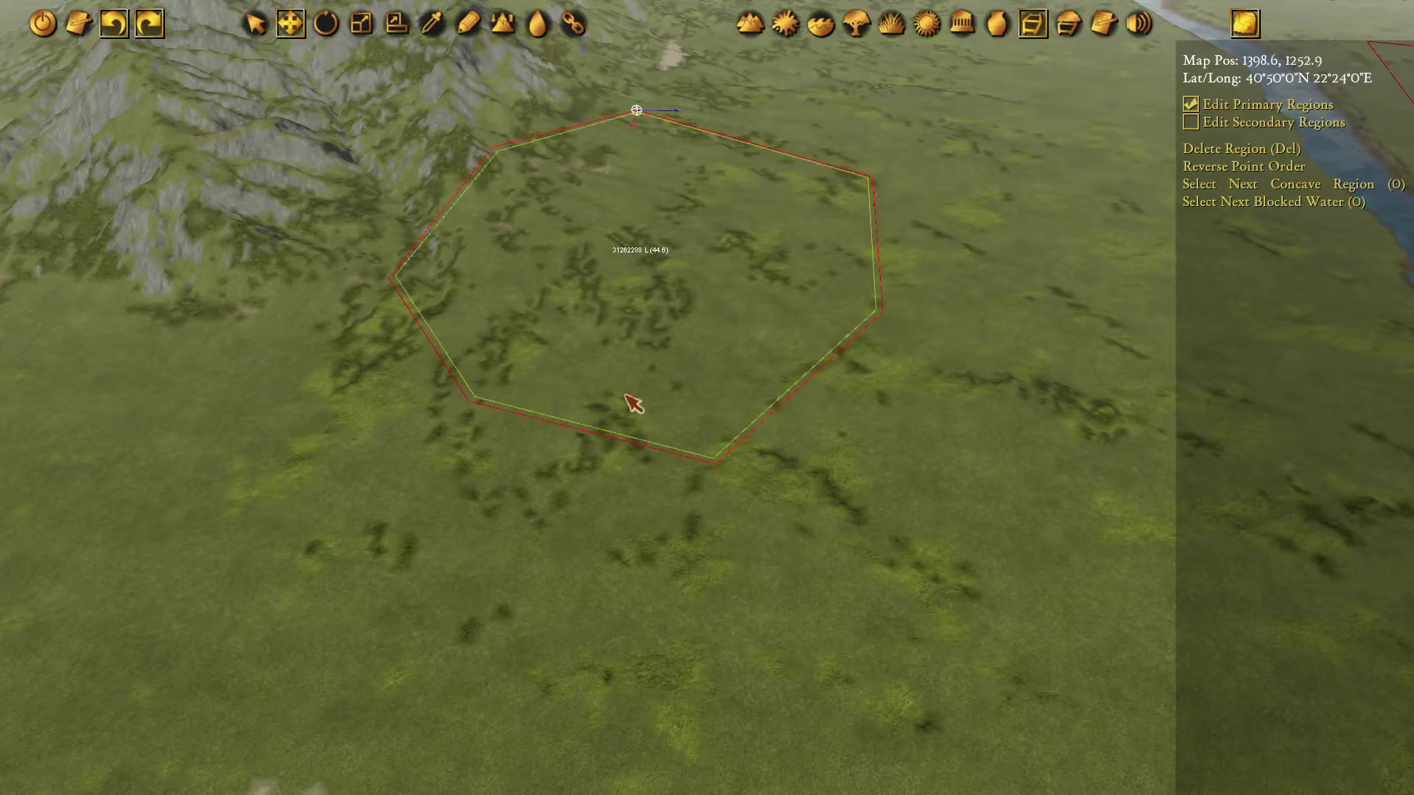
# Examine the area from the lakeshore across the river to the isolated four-sided region and the neighbouring ridge regions.
pyautogui.moveTo(670, 737); pyautogui.dragTo(796, 377)
pyautogui.moveTo(356, 420); pyautogui.dragTo(740, 302)
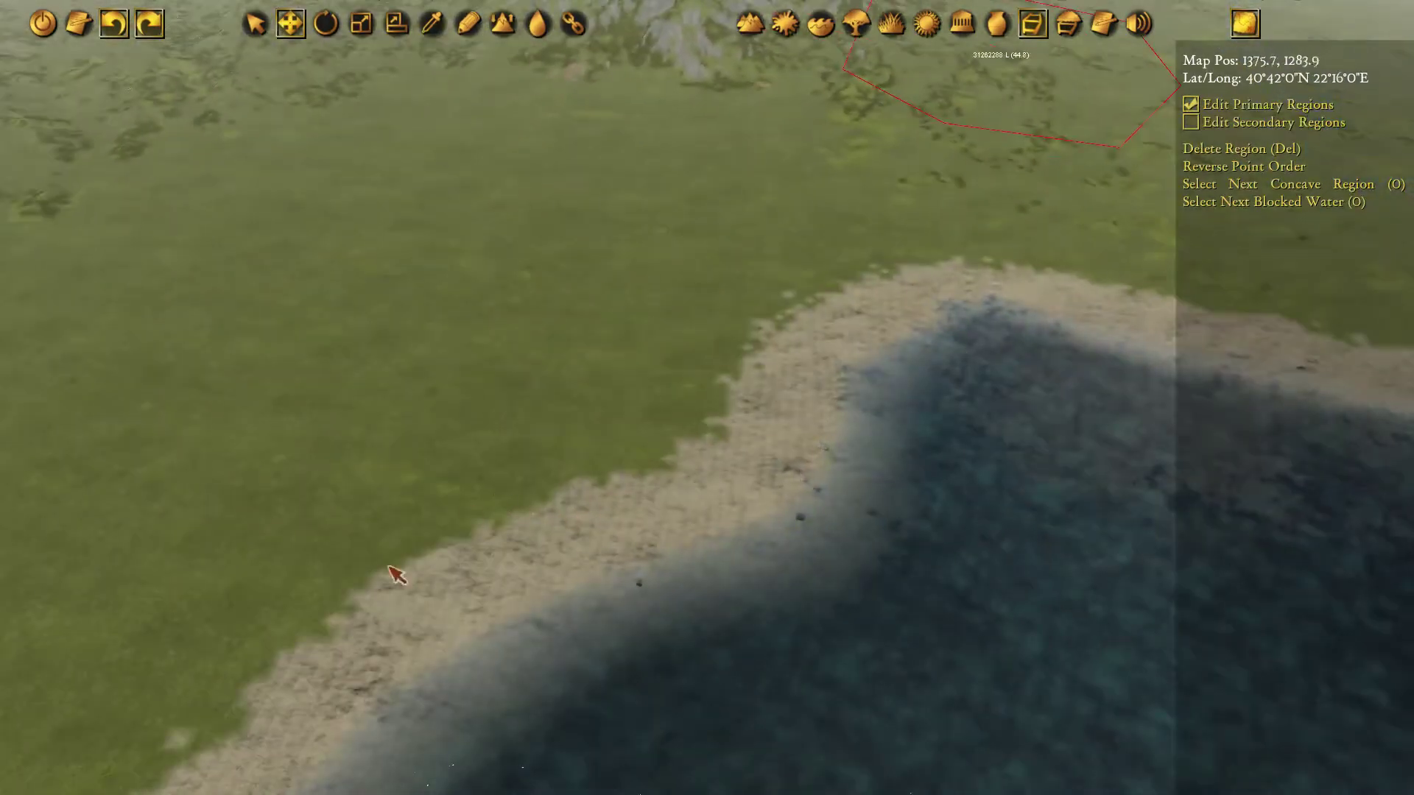
pyautogui.moveTo(390, 567); pyautogui.dragTo(732, 344, button='middle')
pyautogui.moveTo(648, 626); pyautogui.dragTo(722, 277, button='middle')
pyautogui.moveTo(869, 501); pyautogui.dragTo(761, 236, button='middle')
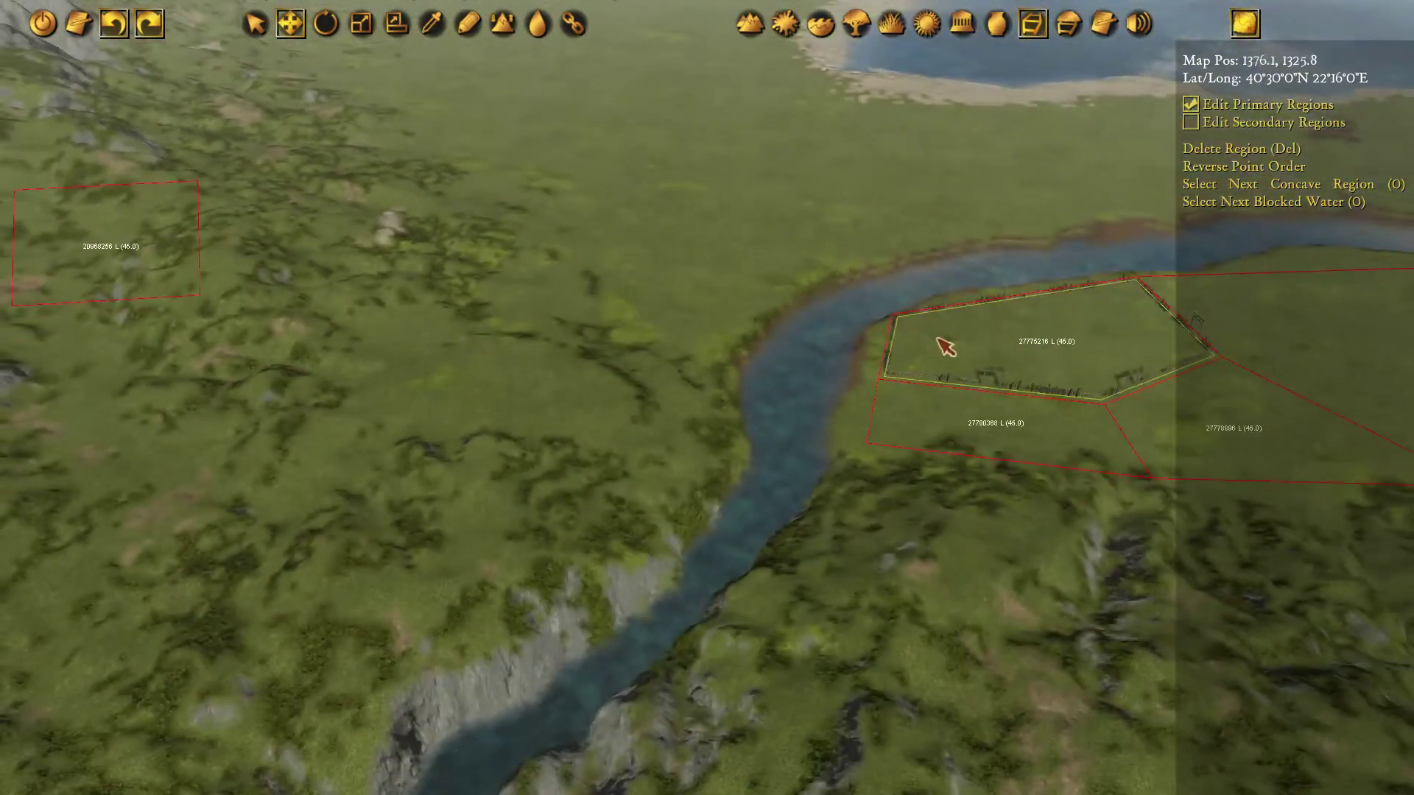
pyautogui.moveTo(498, 348); pyautogui.dragTo(654, 269, button='middle')
pyautogui.moveTo(653, 270); pyautogui.dragTo(653, 269, button='right')
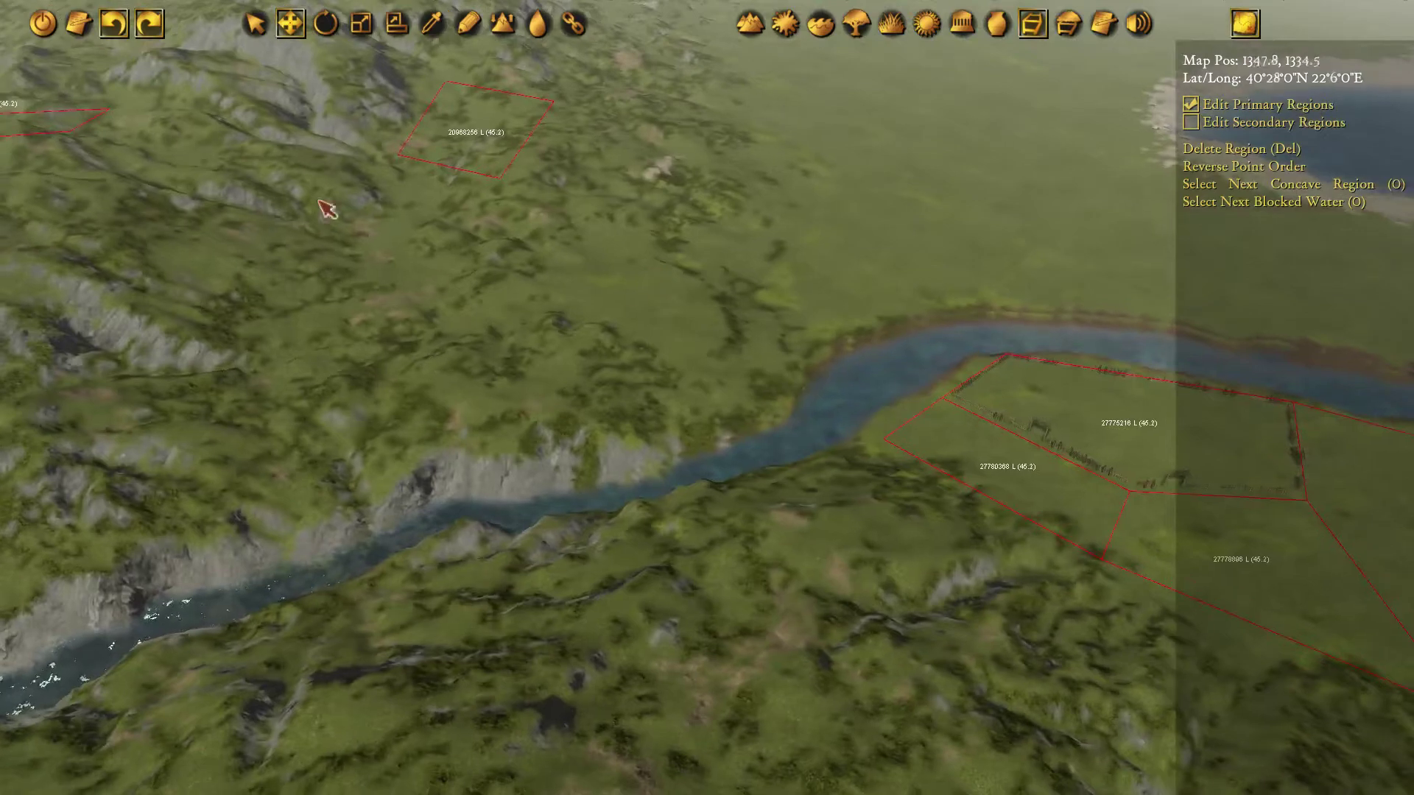
pyautogui.moveTo(319, 200); pyautogui.dragTo(519, 258, button='middle')
pyautogui.moveTo(639, 223); pyautogui.dragTo(654, 233, button='middle')
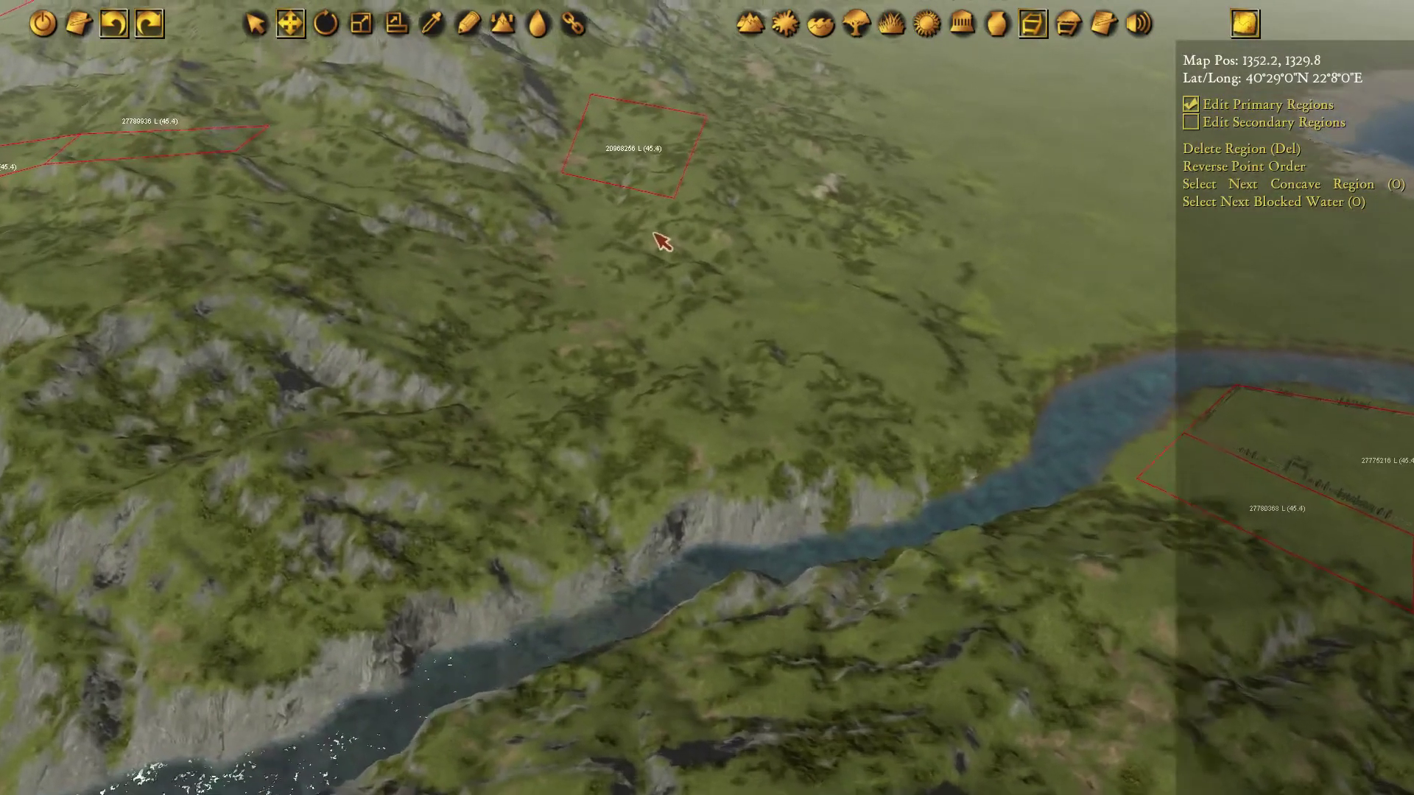
pyautogui.moveTo(654, 233); pyautogui.dragTo(654, 250, button='right')
pyautogui.moveTo(490, 186); pyautogui.dragTo(598, 265, button='middle')
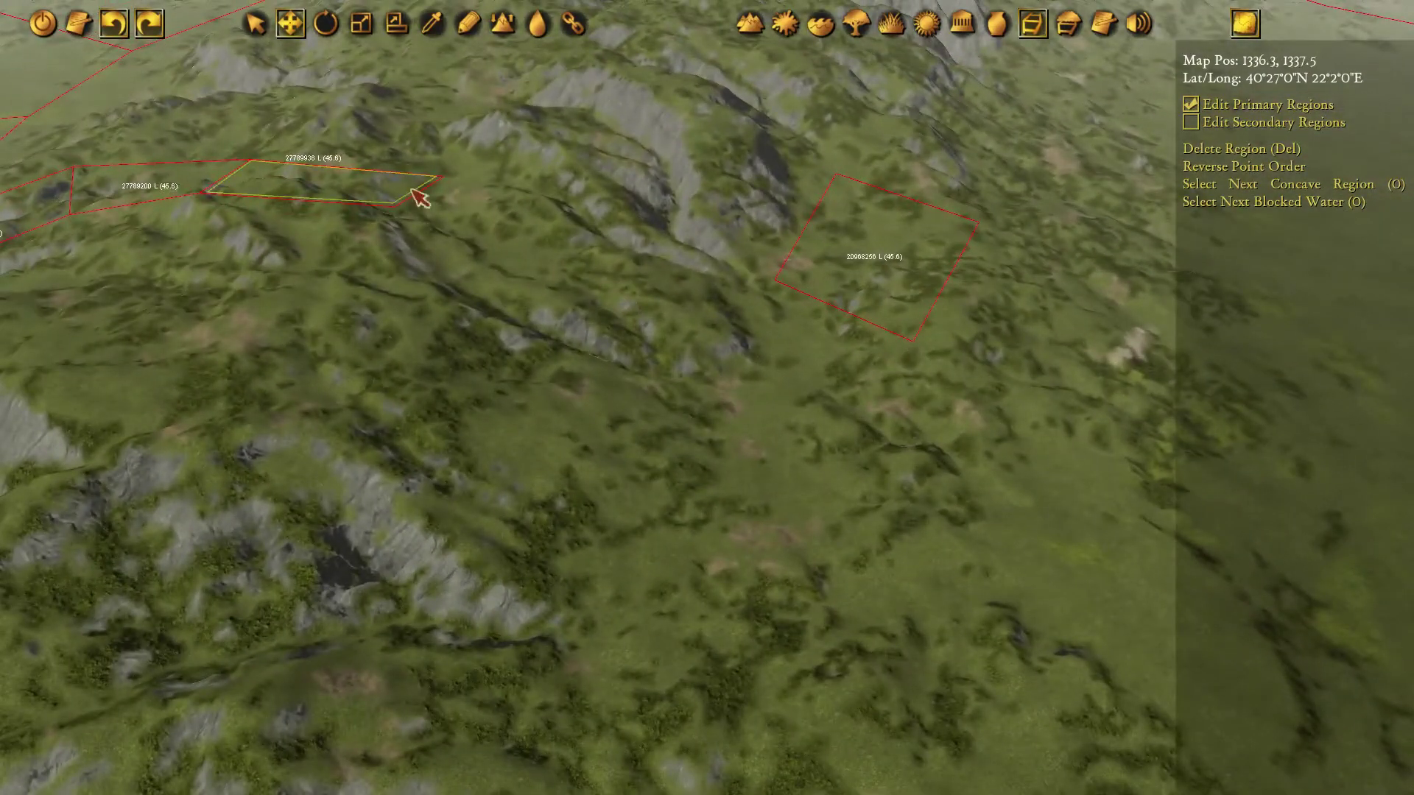
# Draw a closed four-sided region down the hillside from the edge of the last region in the ridge chain.
pyautogui.moveTo(419, 197); pyautogui.dragTo(837, 198, button='middle')
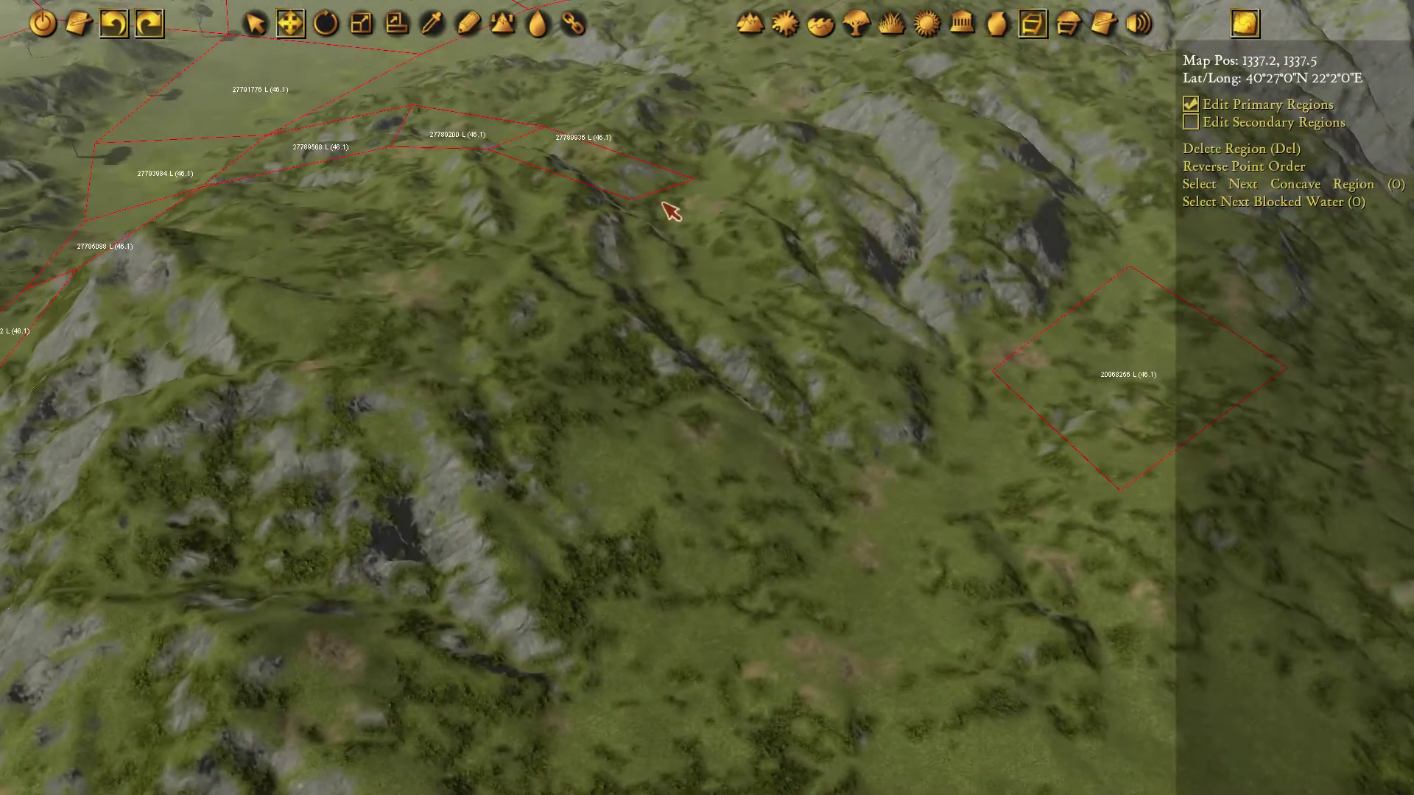
pyautogui.press('p')
pyautogui.click(634, 208)
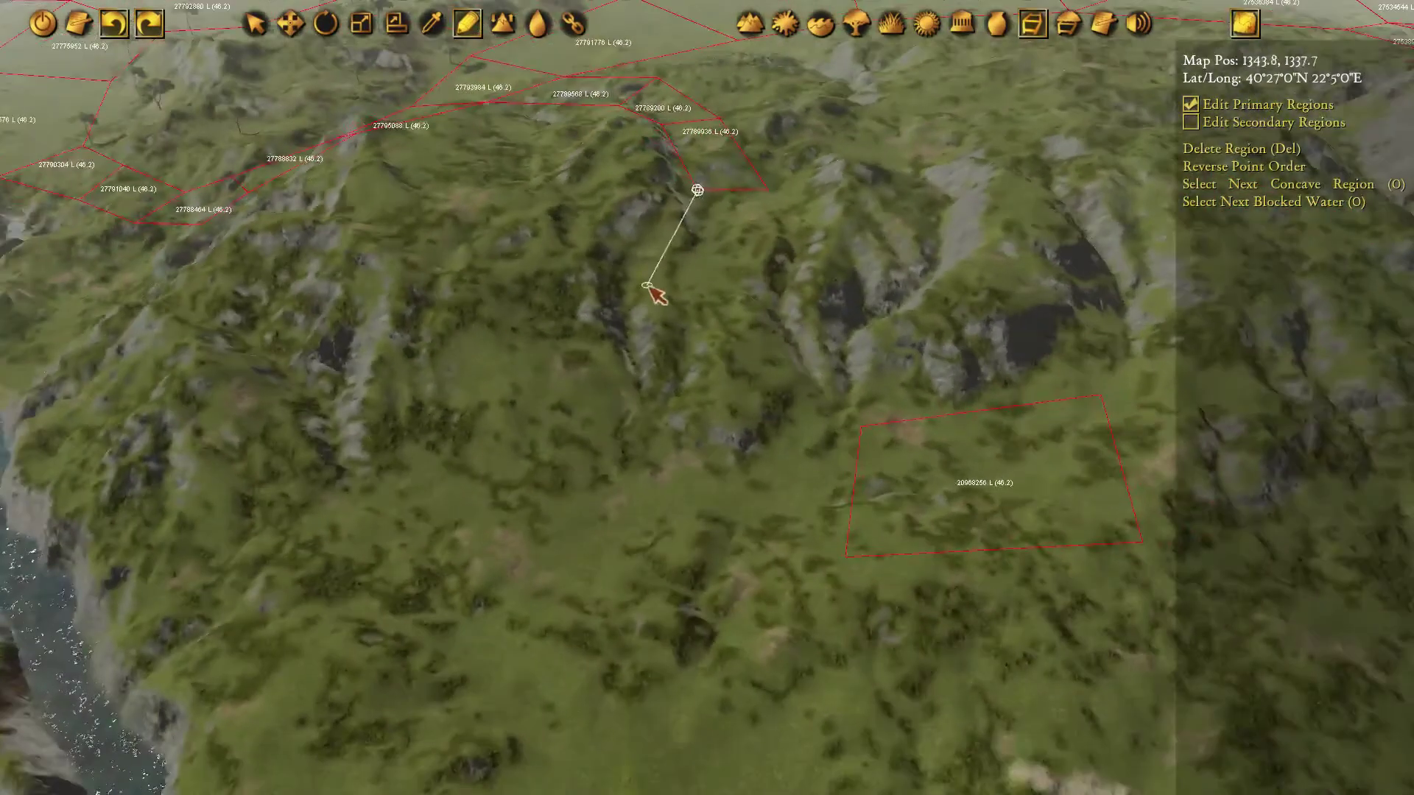
pyautogui.click(642, 286)
pyautogui.click(747, 294)
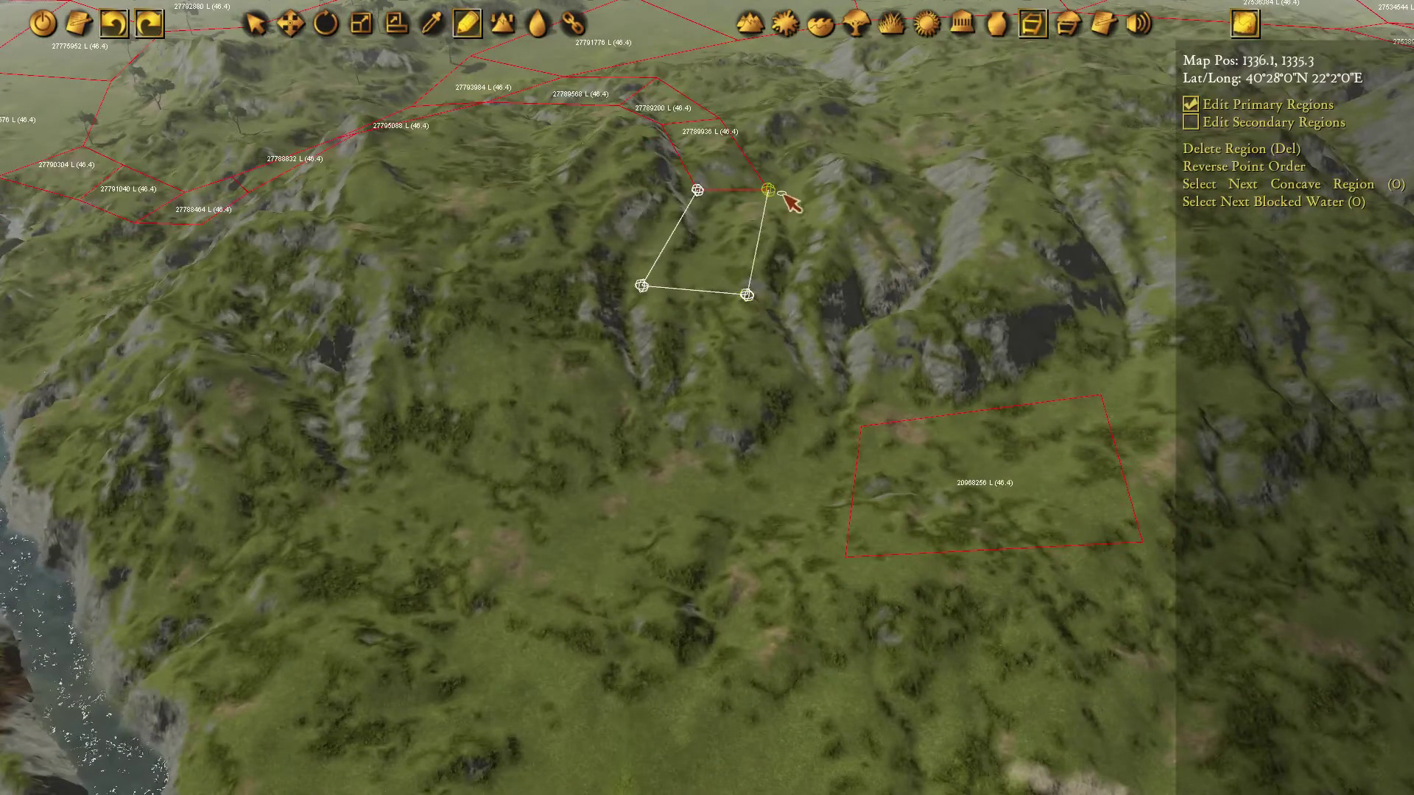
pyautogui.click(778, 193)
pyautogui.click(698, 191)
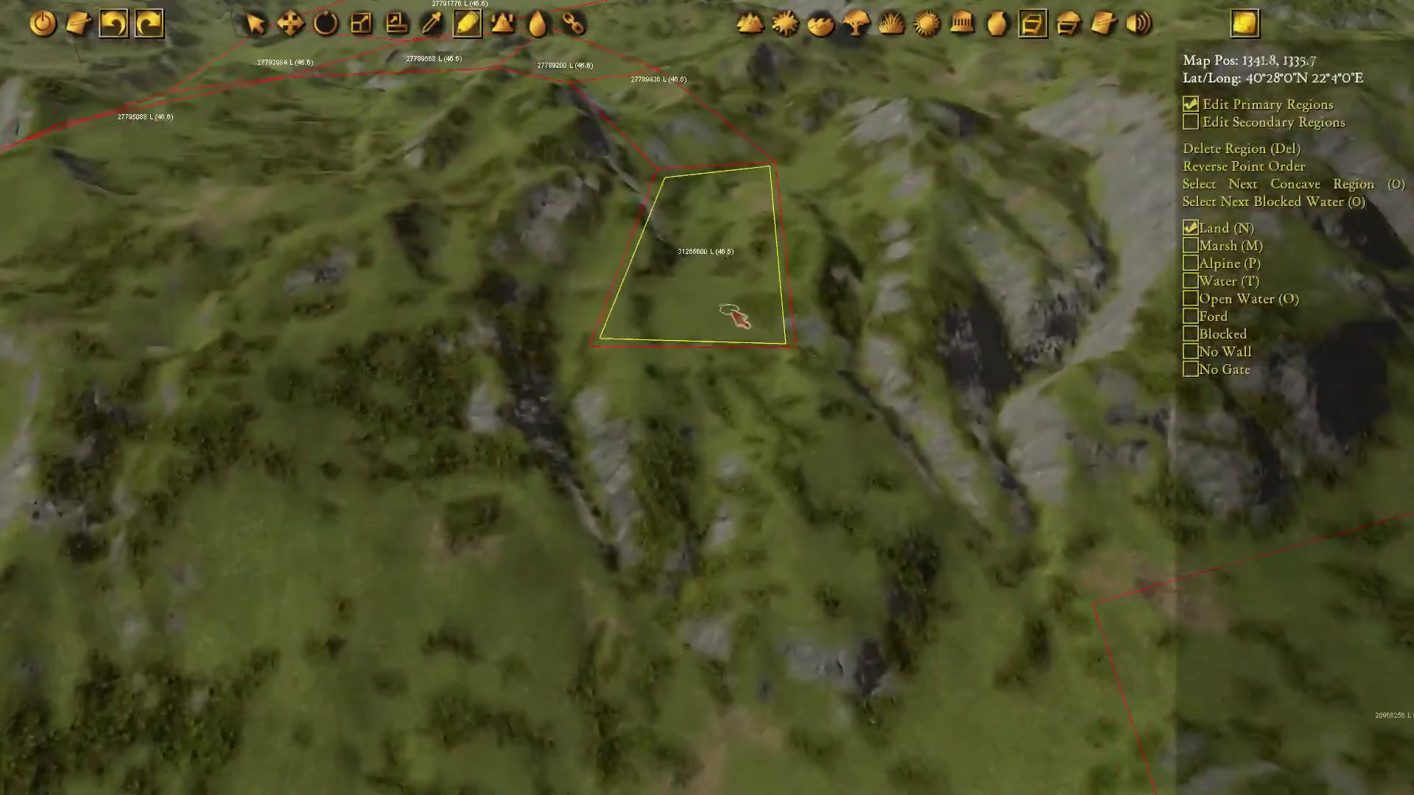
# Adjust the position of the new hillside region's downhill corner beside the rocky slope.
pyautogui.click(797, 352)
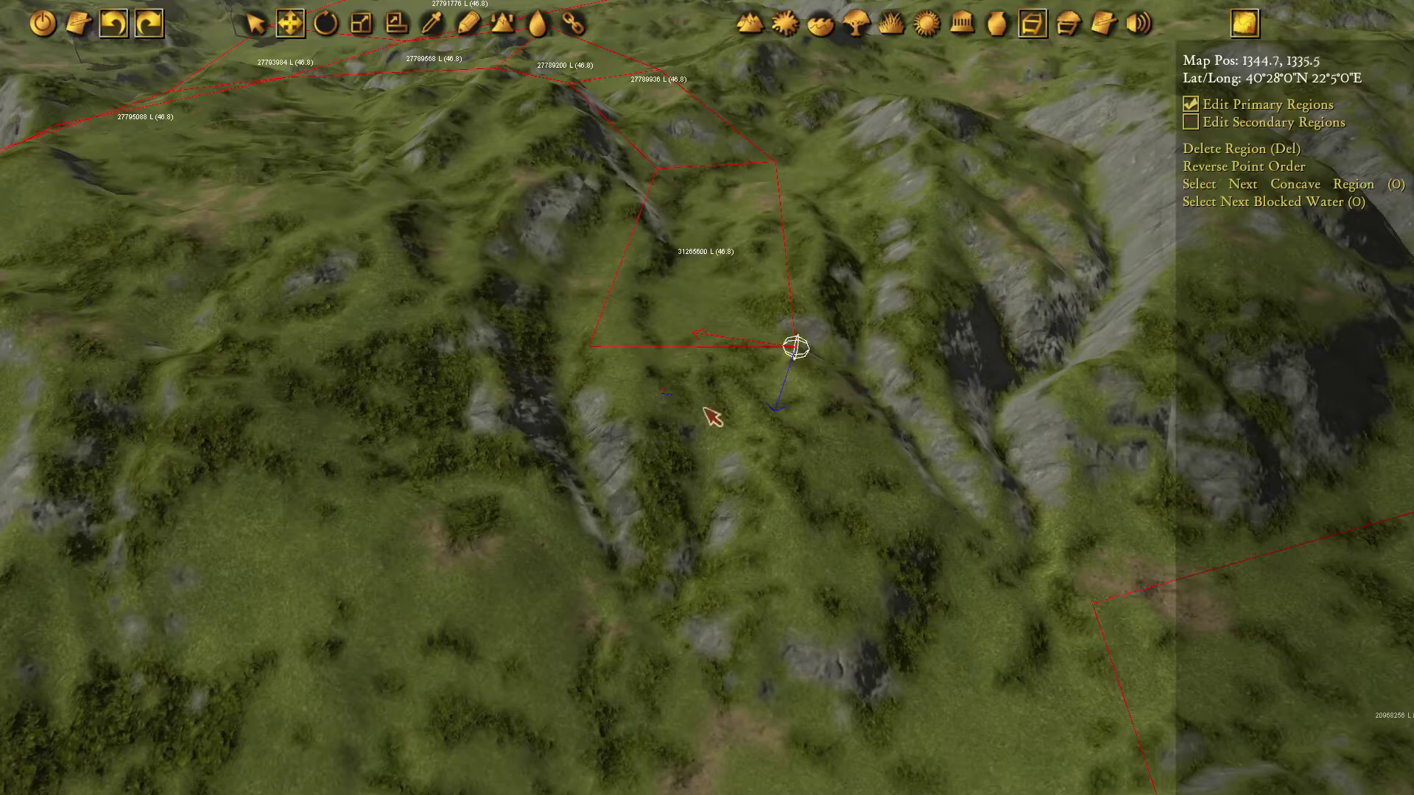
pyautogui.moveTo(661, 398); pyautogui.dragTo(635, 411)
pyautogui.scroll(-3, 701, 405)
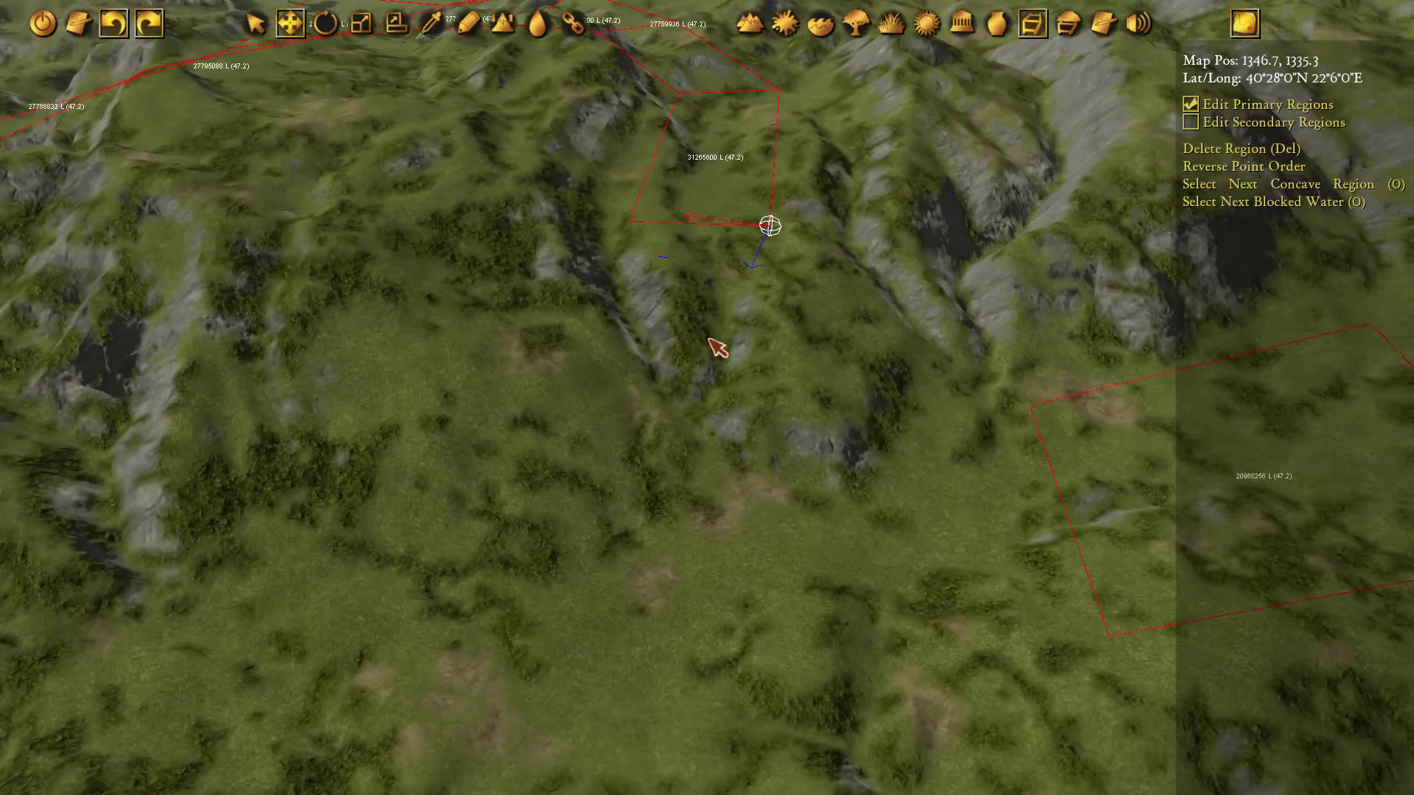
# Draw another four-sided region further down the slope, sharing the hillside region's downhill edge.
pyautogui.press('p')
pyautogui.scroll(-2, 794, 274)
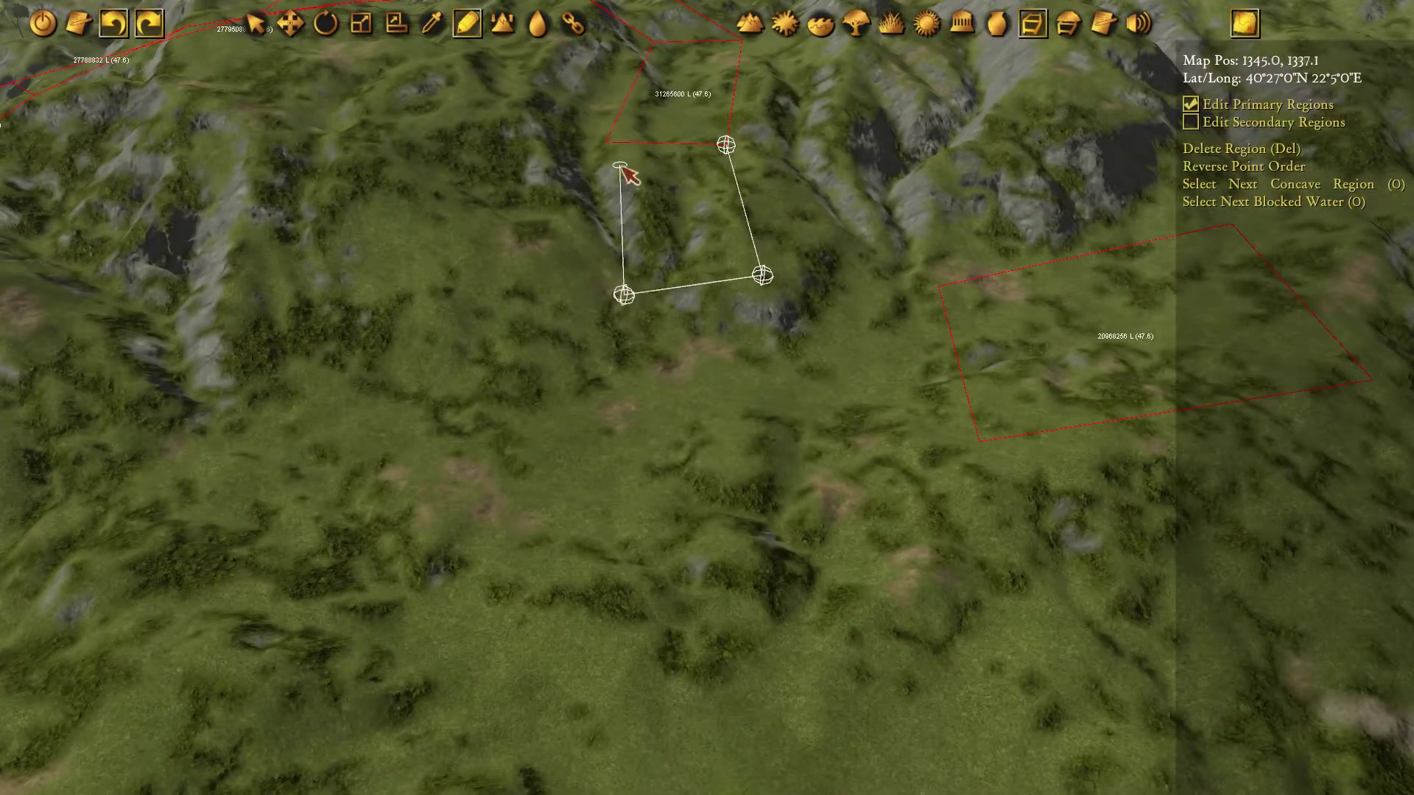
pyautogui.click(725, 146)
pyautogui.scroll(-2, 810, 287)
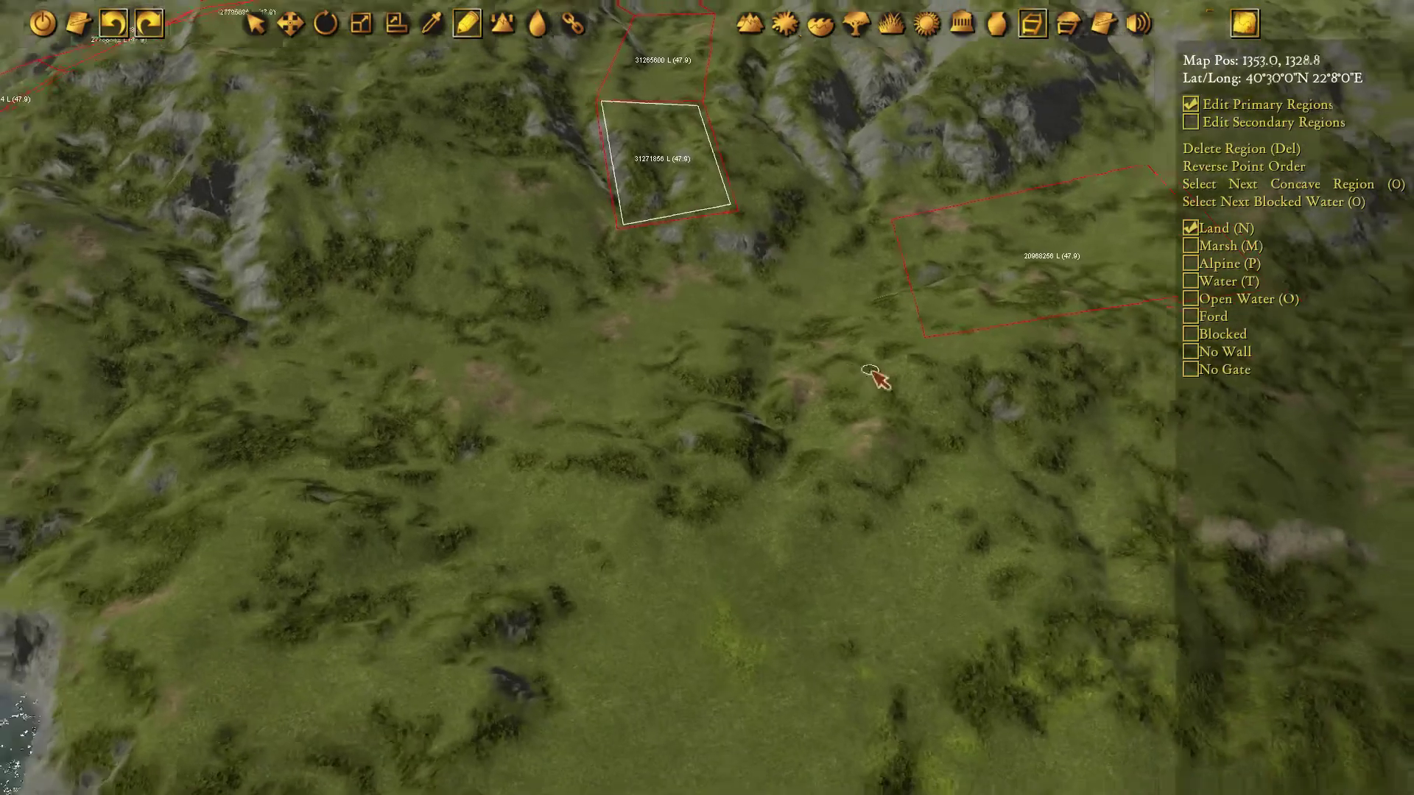
# Draw a five-sided region linking the lowest hillside region with the isolated four-sided region along their facing edges.
pyautogui.moveTo(871, 370); pyautogui.dragTo(656, 314, button='middle')
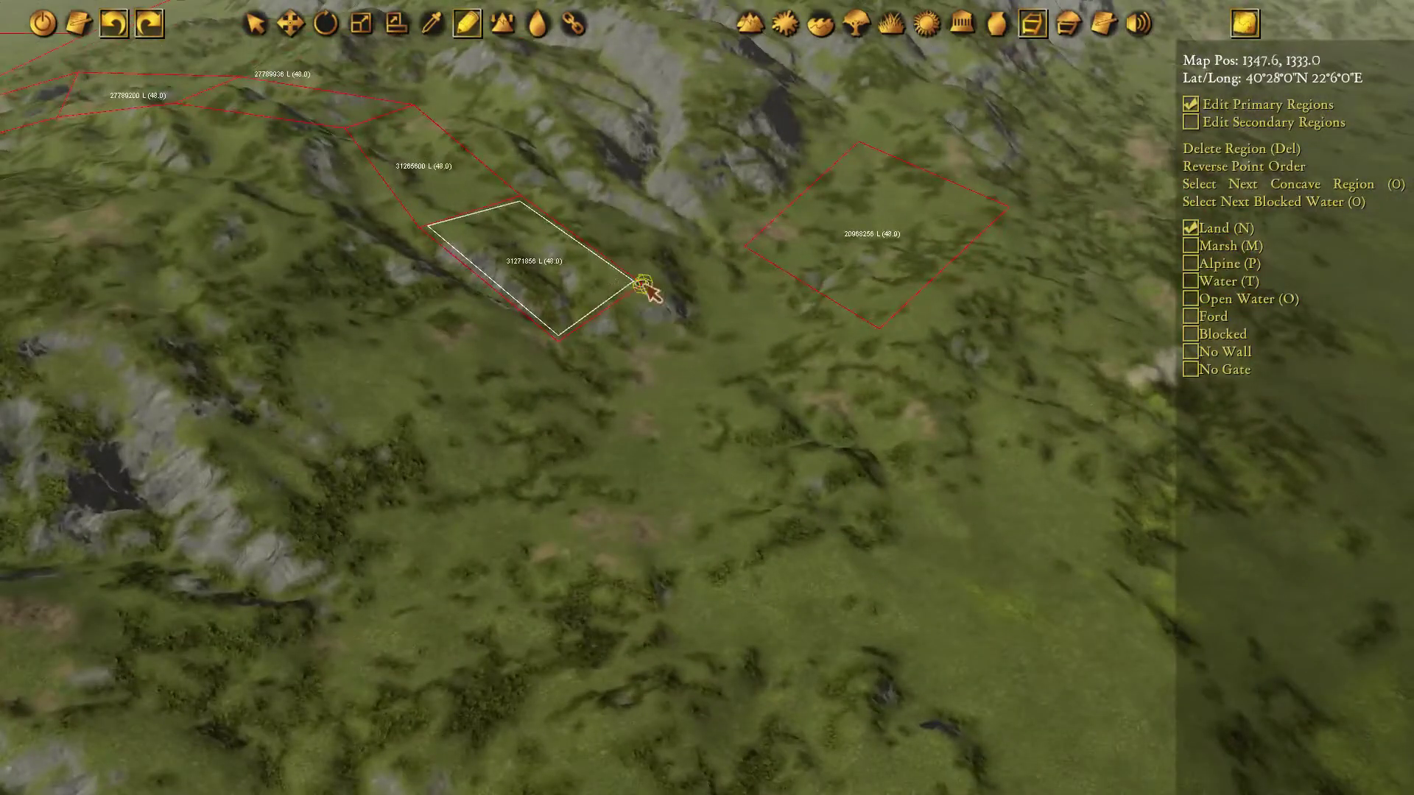
pyautogui.click(883, 330)
pyautogui.press('s')
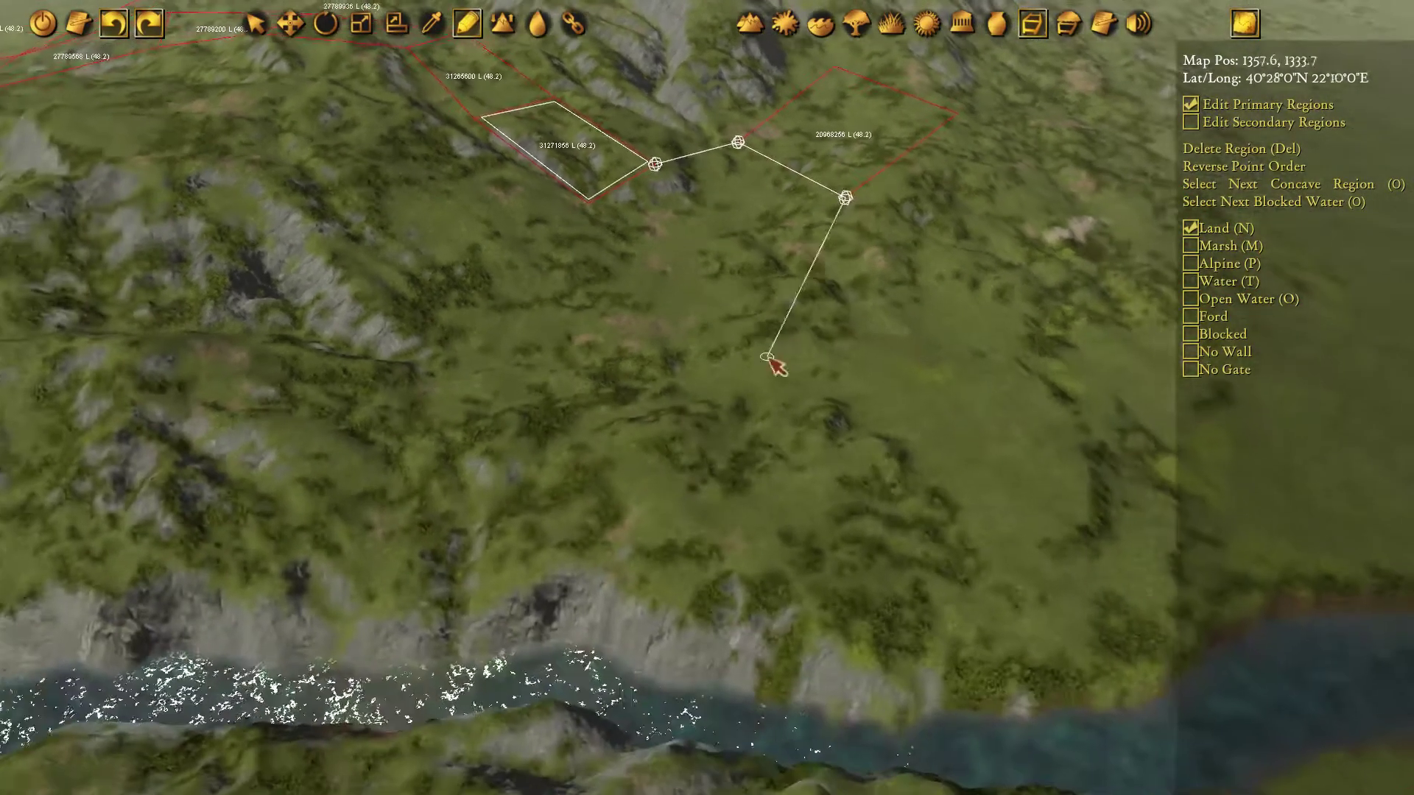
pyautogui.click(642, 354)
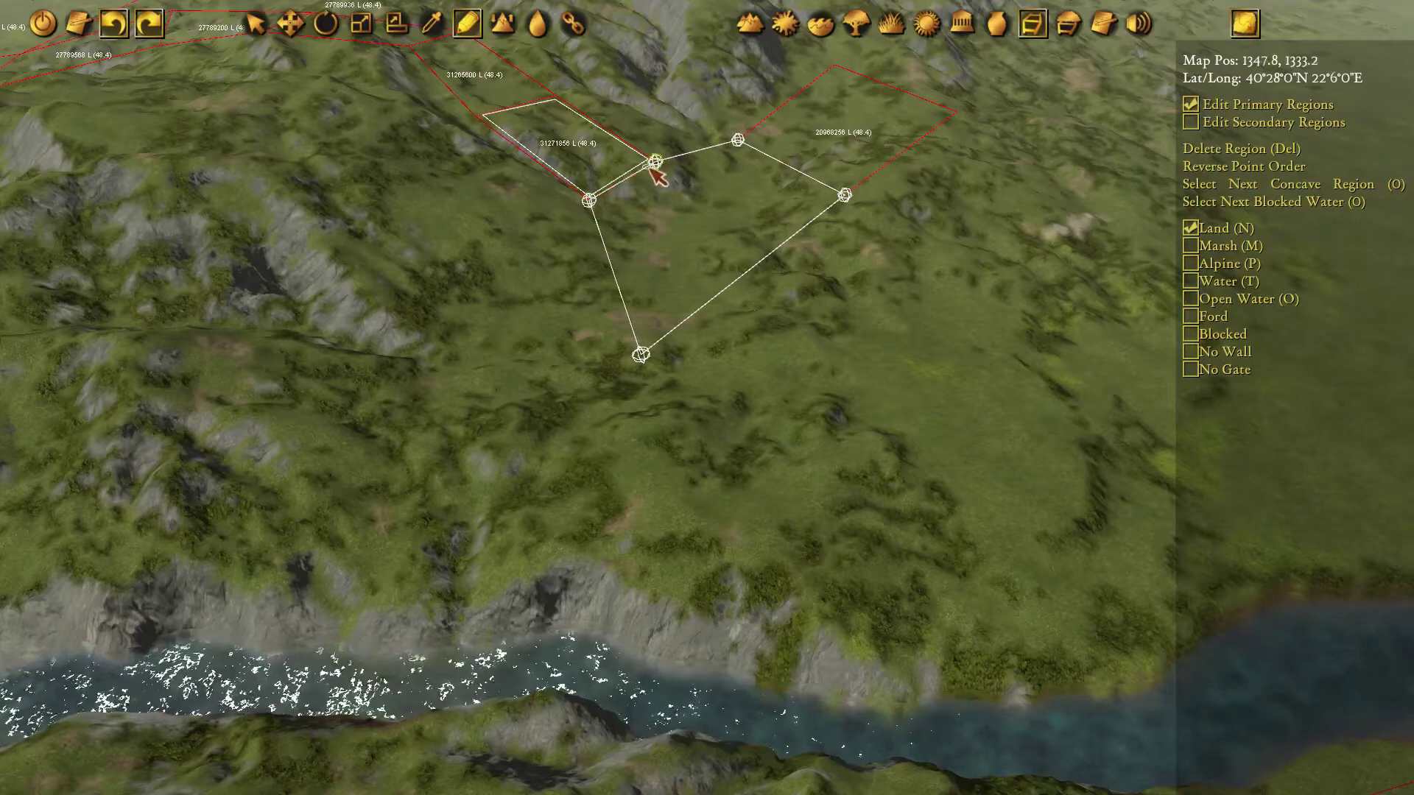
pyautogui.click(589, 200)
# Widen the linking region by moving the corner it shares with the hillside region outward, away from the isolated region.
pyautogui.press('w')
pyautogui.click(660, 179)
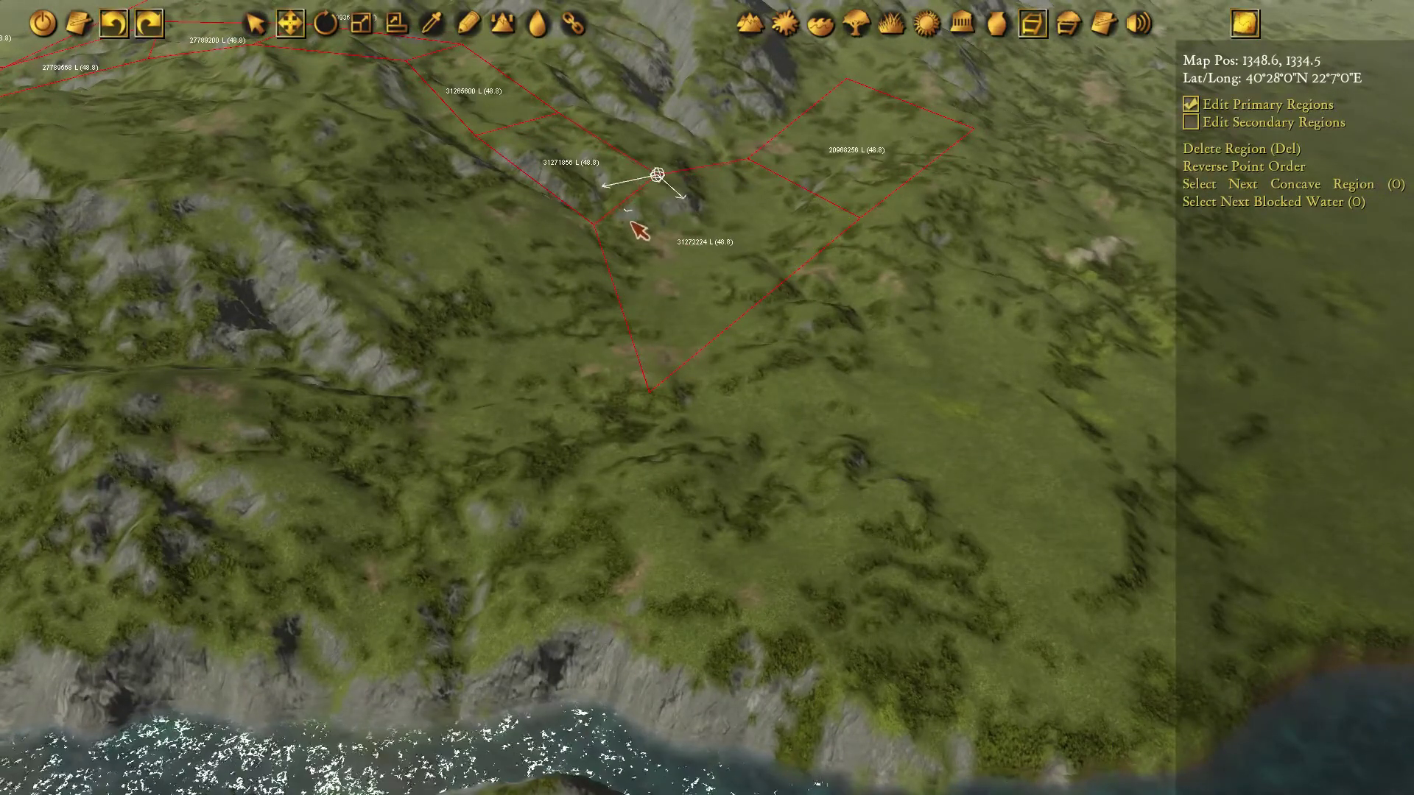
pyautogui.click(595, 223)
pyautogui.press('w')
pyautogui.moveTo(597, 268); pyautogui.dragTo(529, 265)
# Pull the linking region's other shared hillside corner inward to make the region concave, and move it back outward to a convex shape.
pyautogui.moveTo(736, 237); pyautogui.dragTo(730, 298, button='middle')
pyautogui.moveTo(878, 317); pyautogui.dragTo(748, 334, button='middle')
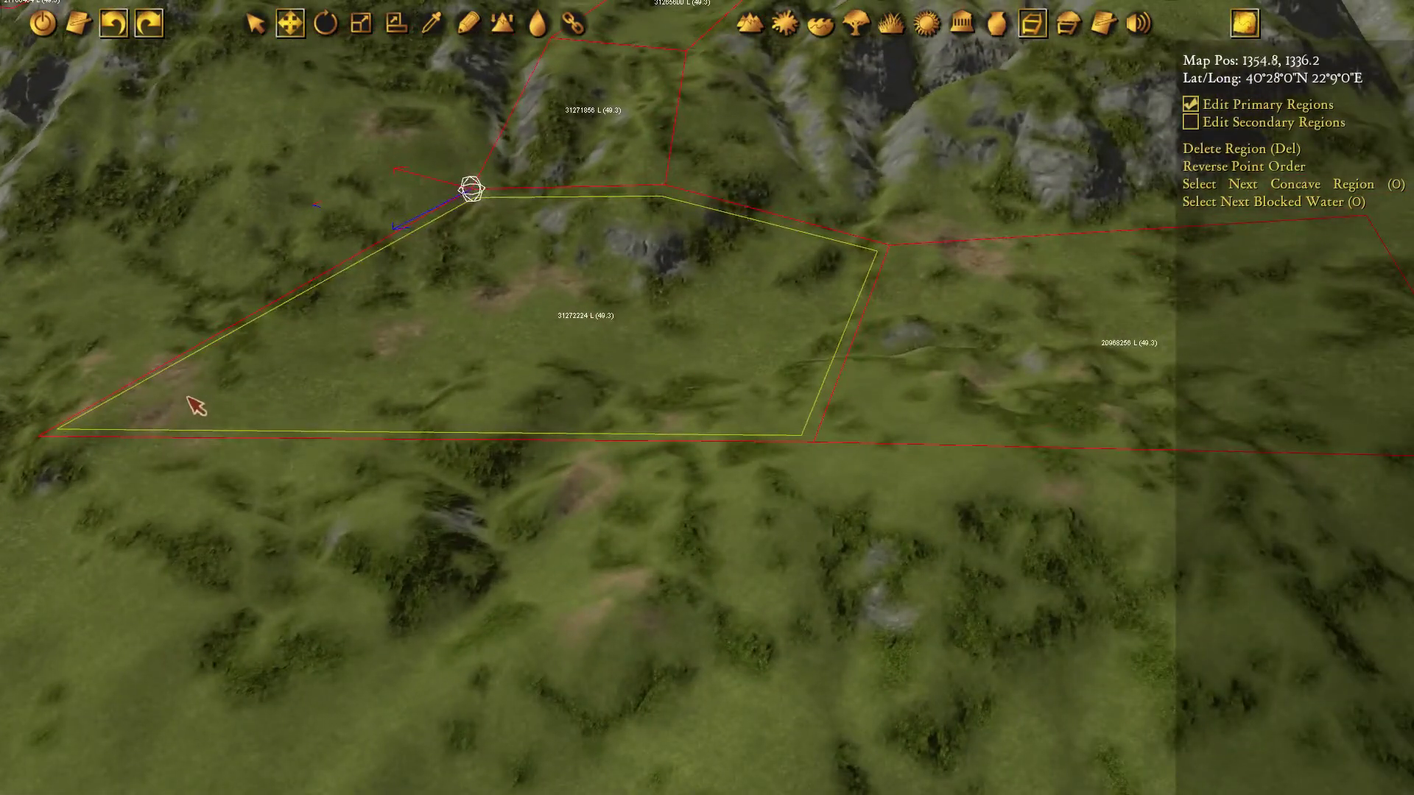
pyautogui.moveTo(187, 398); pyautogui.dragTo(239, 388, button='middle')
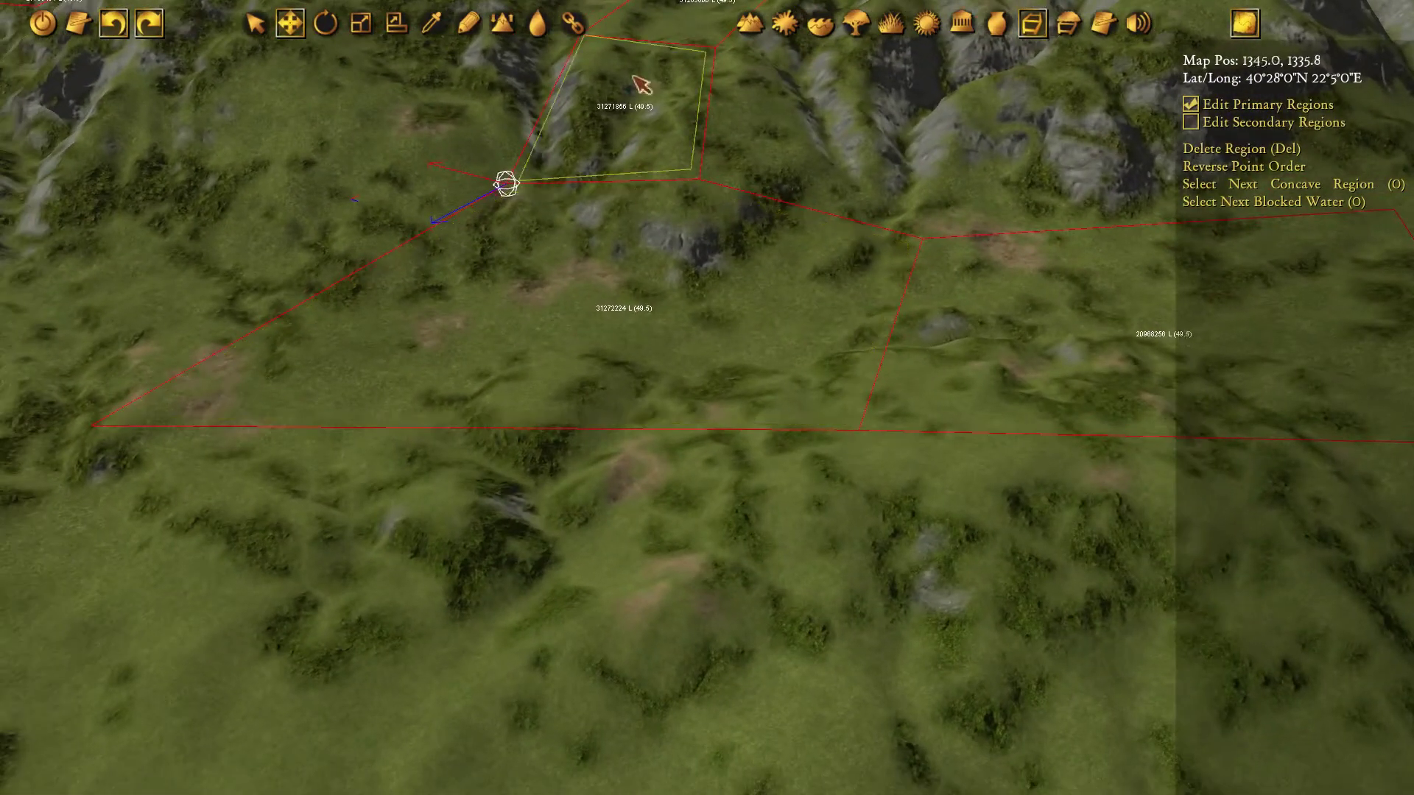
pyautogui.moveTo(936, 358); pyautogui.dragTo(676, 409, button='middle')
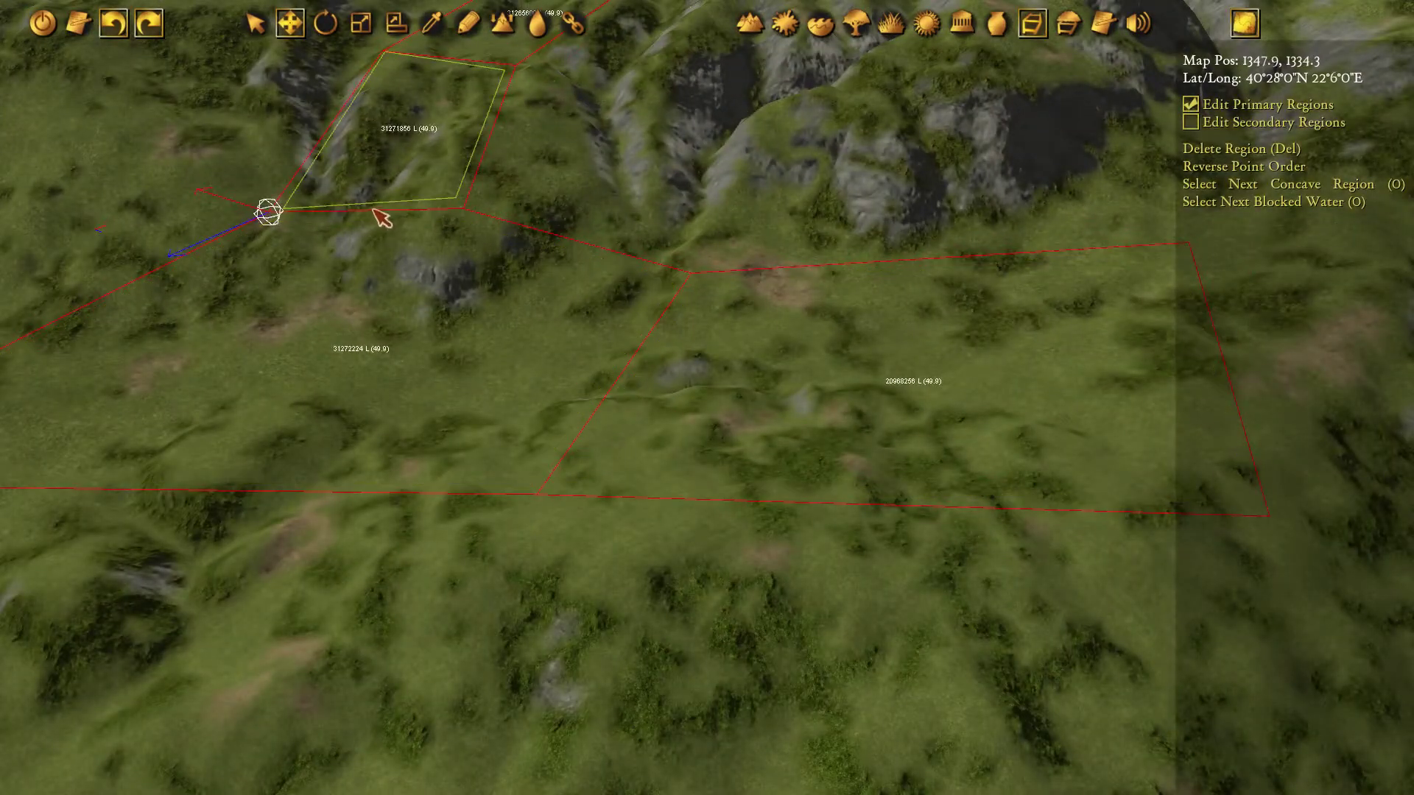
pyautogui.moveTo(401, 347); pyautogui.dragTo(675, 372, button='middle')
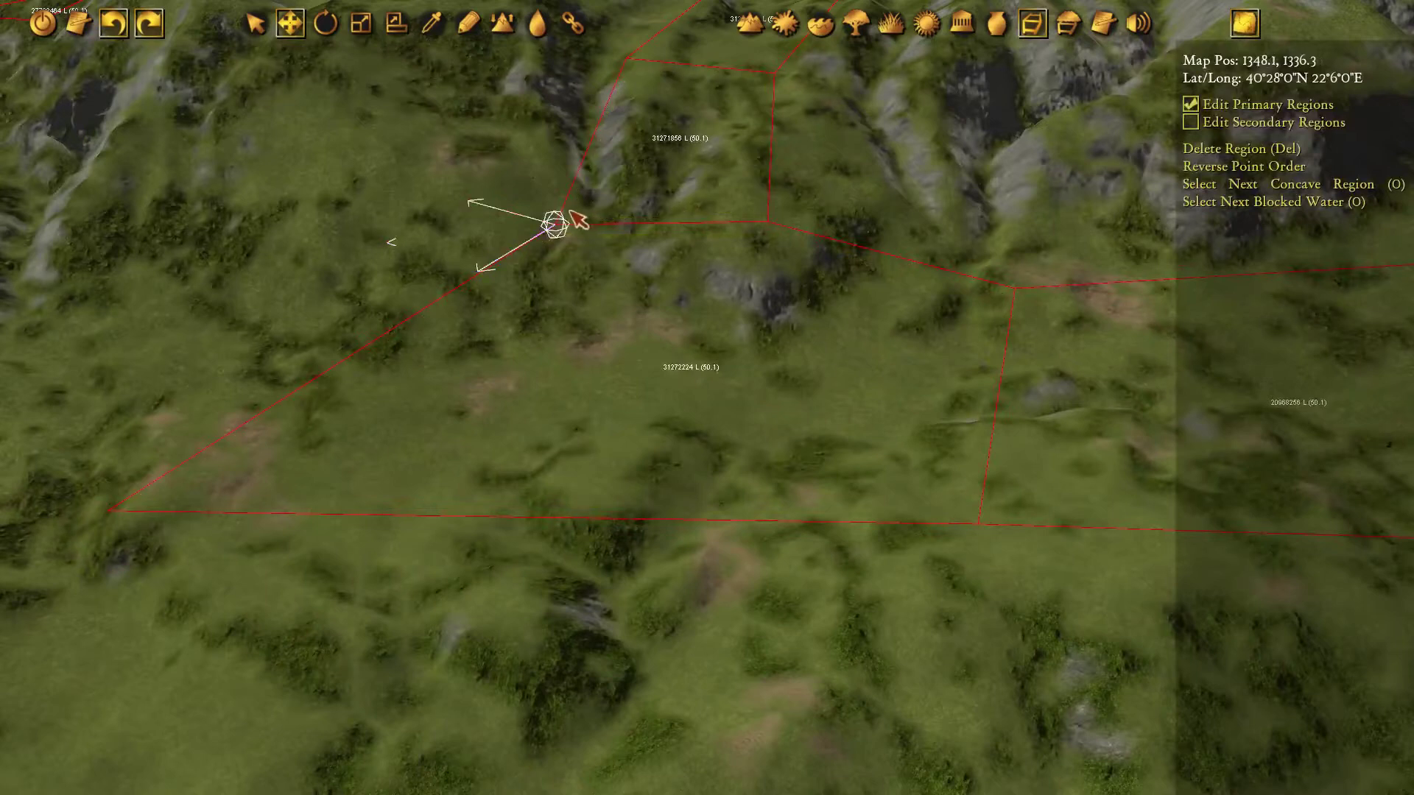
pyautogui.click(770, 225)
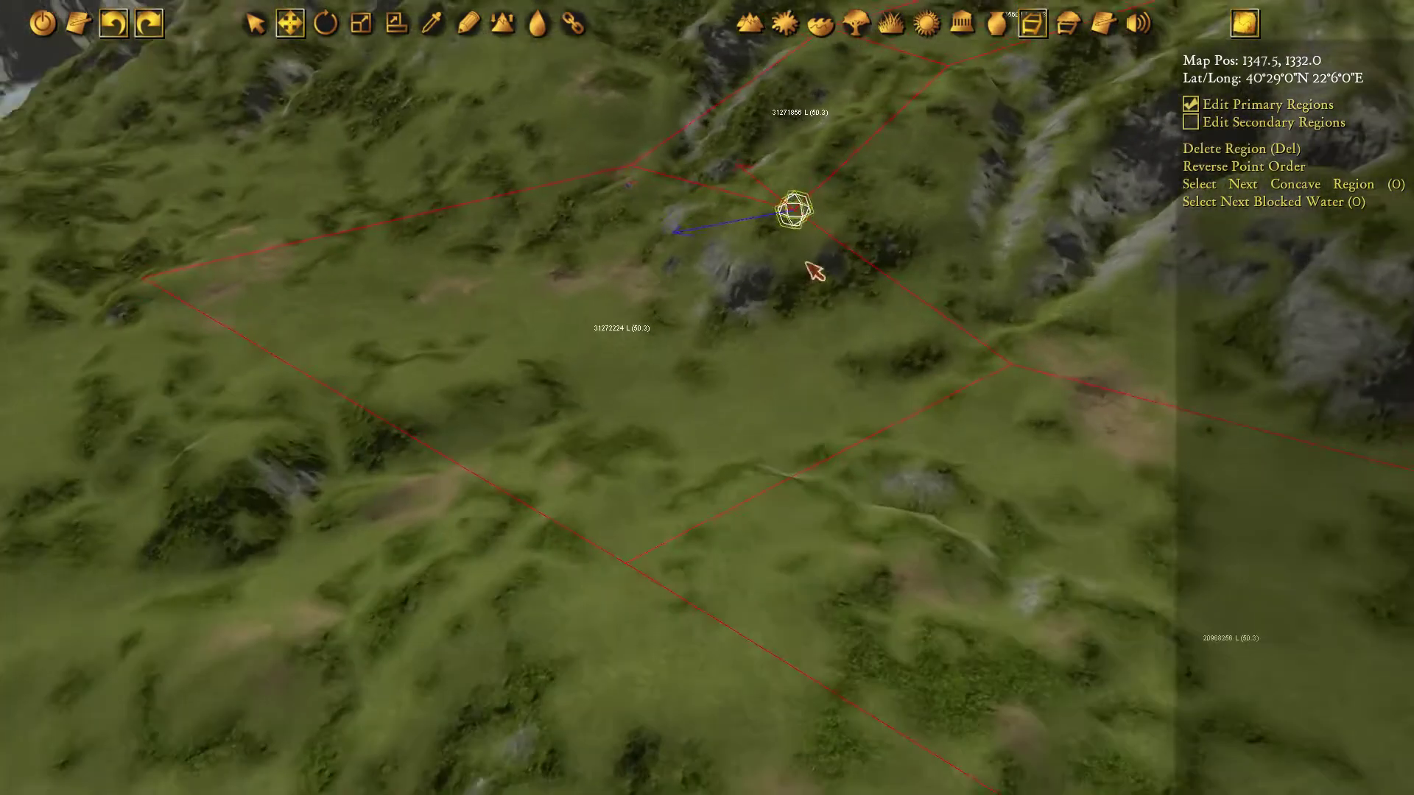
pyautogui.moveTo(801, 210); pyautogui.dragTo(693, 255)
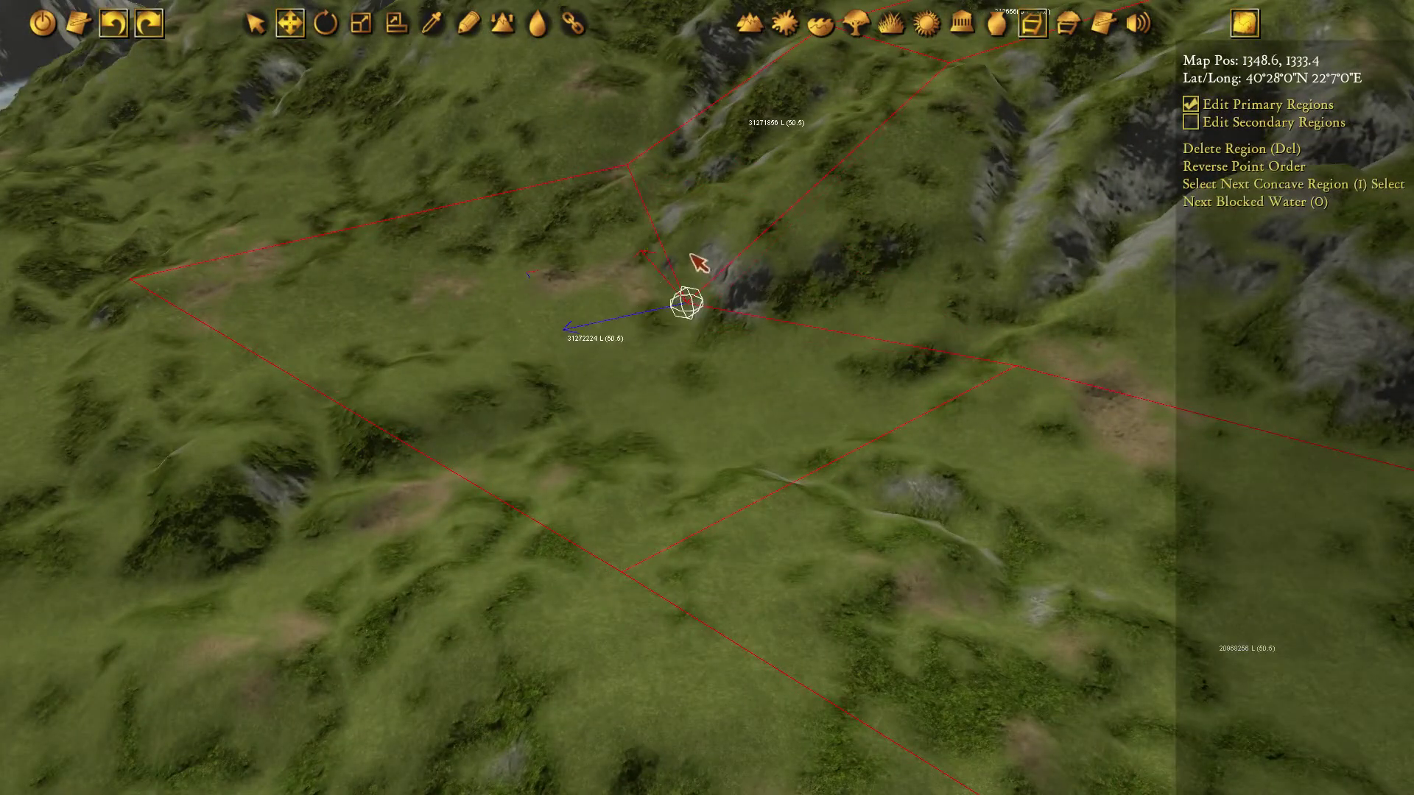
pyautogui.moveTo(711, 372); pyautogui.dragTo(763, 470, button='middle')
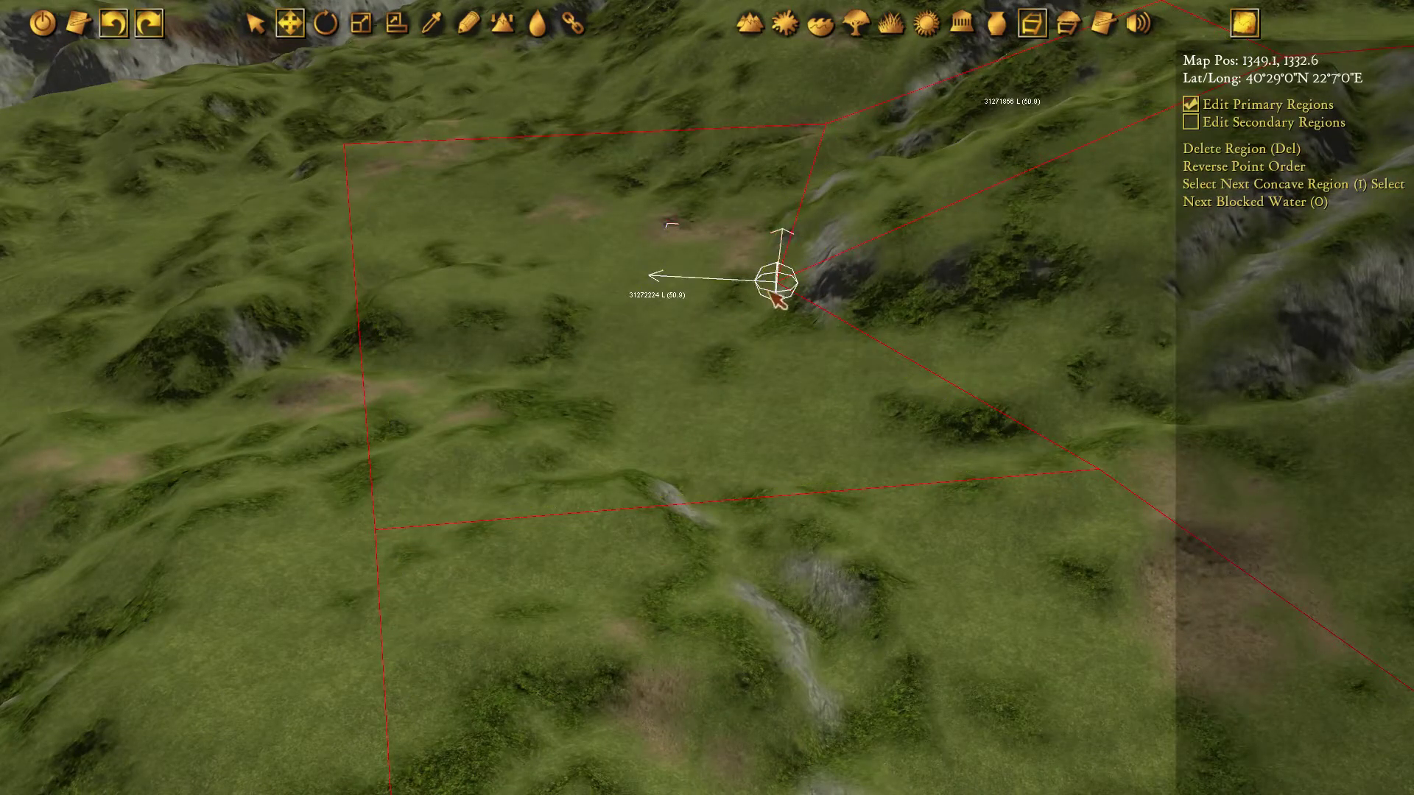
pyautogui.moveTo(775, 296); pyautogui.dragTo(992, 302)
# Draw a five-sided region from the linking region's long outer edge across the grassland to the riverbank.
pyautogui.scroll(-3, 764, 356)
pyautogui.moveTo(763, 356); pyautogui.dragTo(792, 300, button='middle')
pyautogui.moveTo(790, 560)
pyautogui.mouseDown(button='middle')
pyautogui.moveTo(851, 279)
pyautogui.moveTo(827, 352)
pyautogui.mouseUp(button='middle')
pyautogui.press('p')
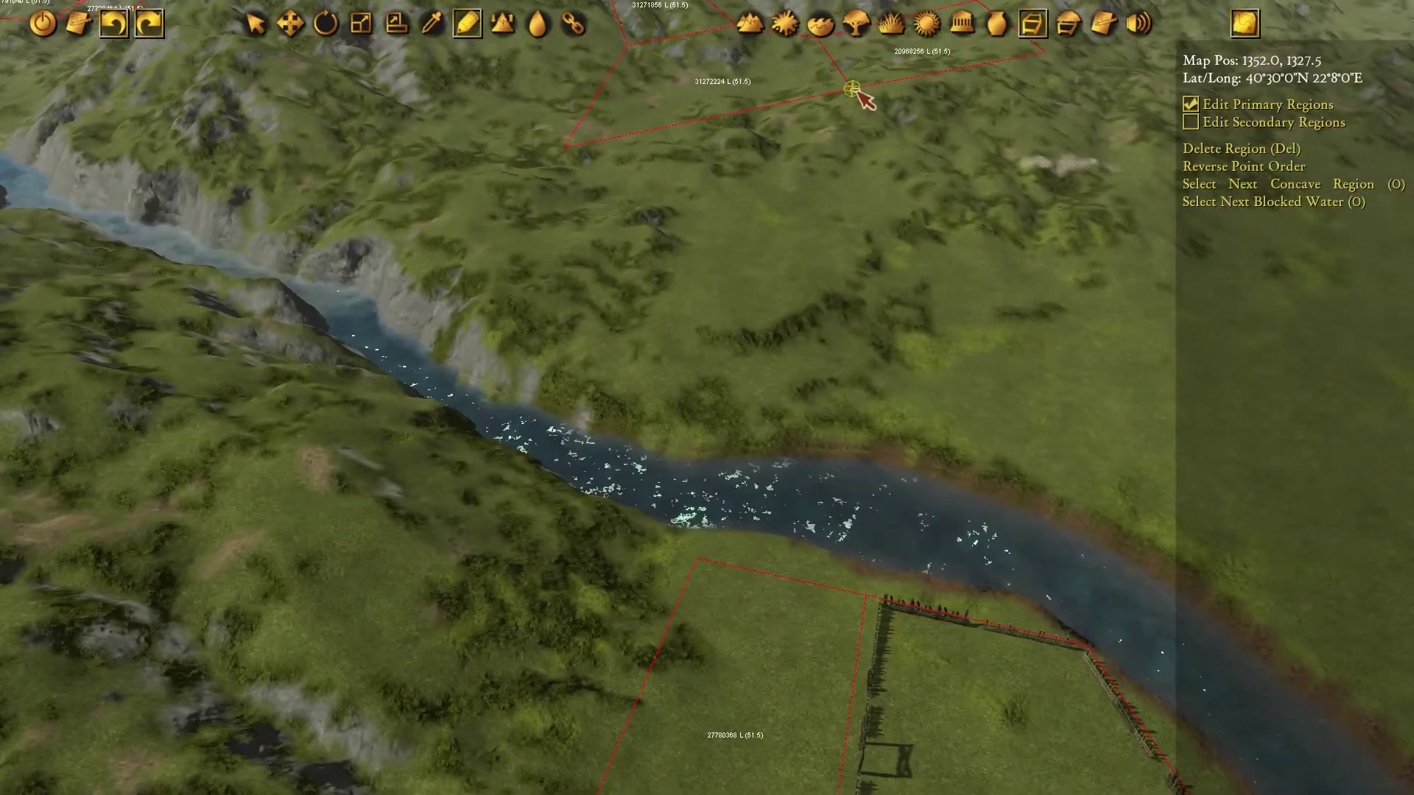
pyautogui.click(852, 89)
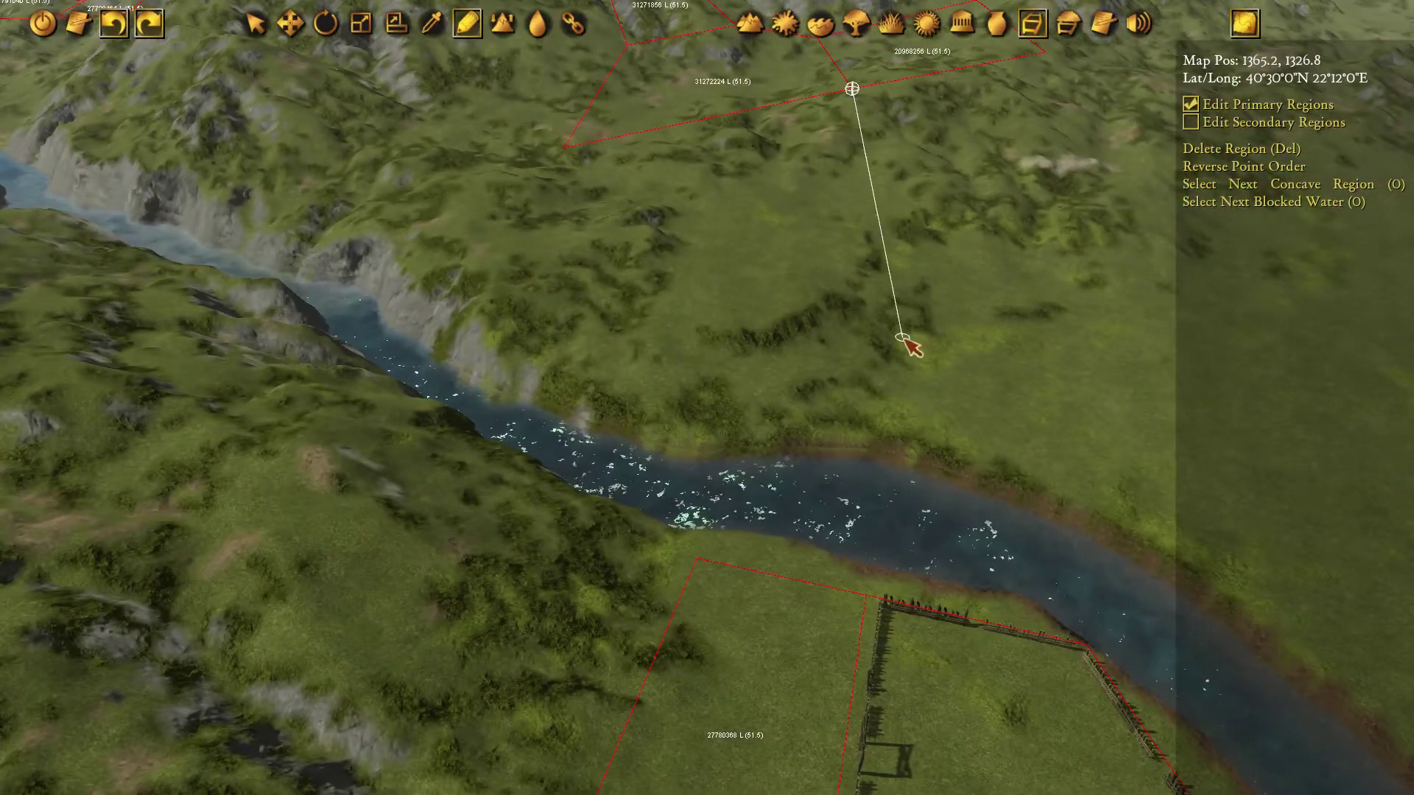
pyautogui.click(892, 416)
pyautogui.click(731, 417)
pyautogui.click(522, 293)
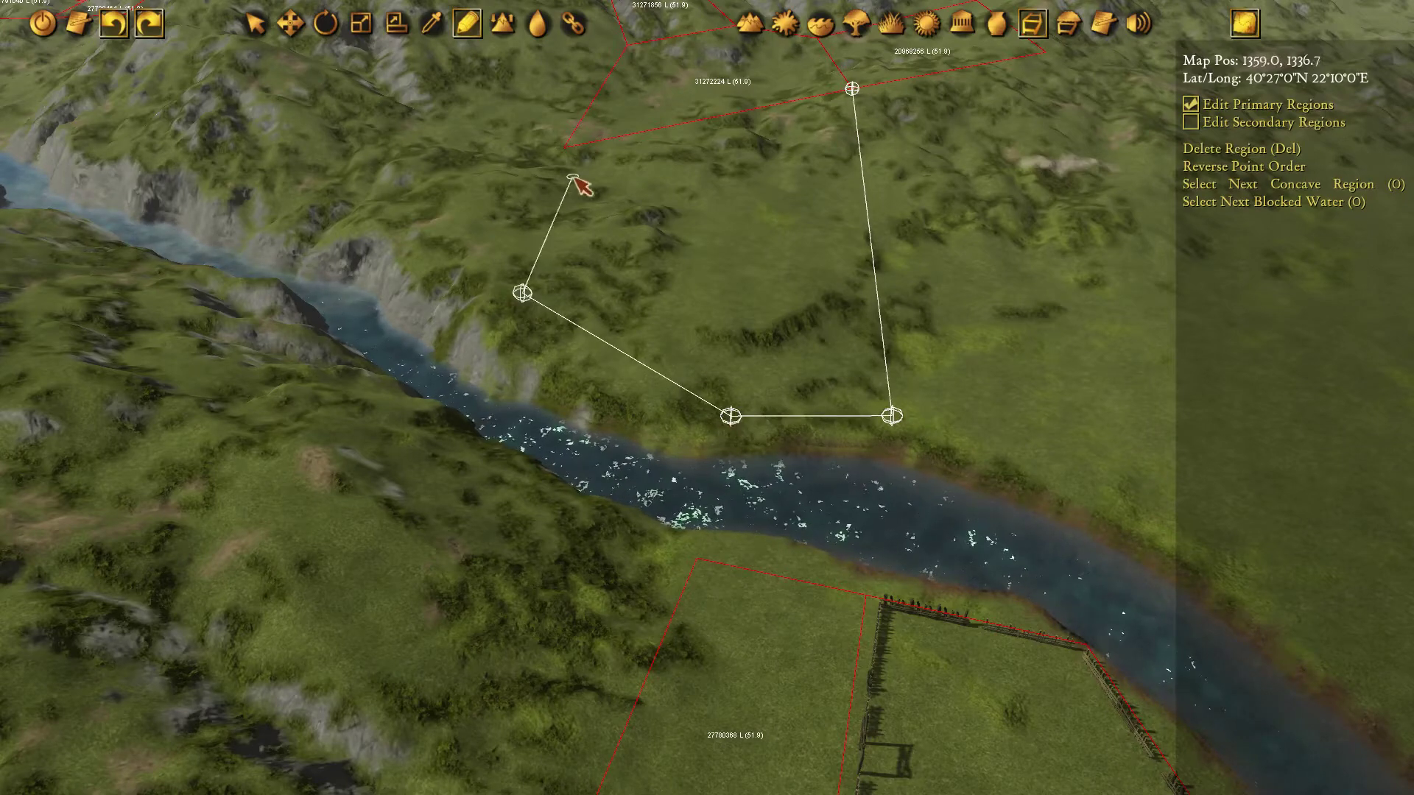
pyautogui.click(563, 147)
pyautogui.click(852, 90)
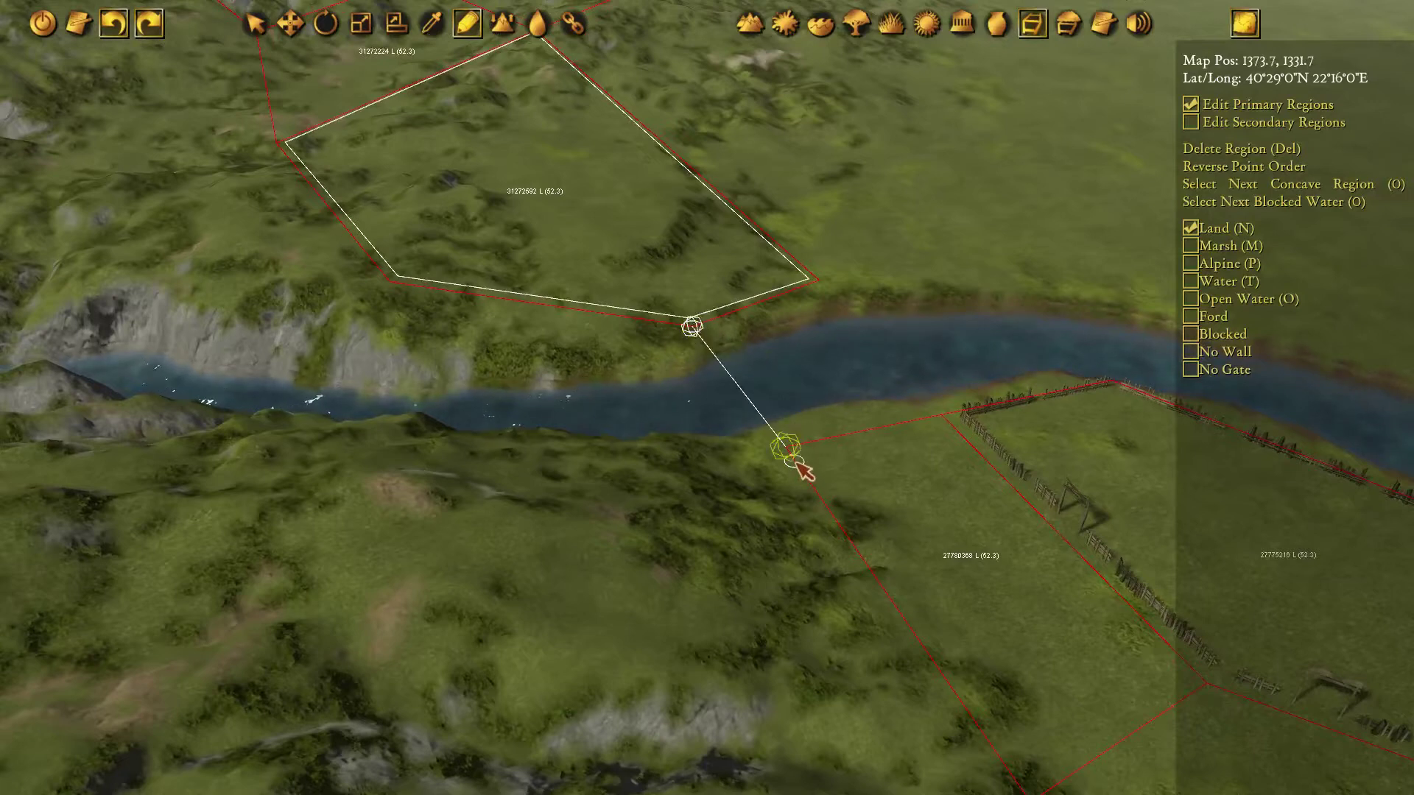
# Draw a four-sided region across the river to the region beside the palisade, and move its near-bank corner slightly inland.
pyautogui.click(693, 328)
pyautogui.press('q')
pyautogui.click(705, 325)
pyautogui.press('w')
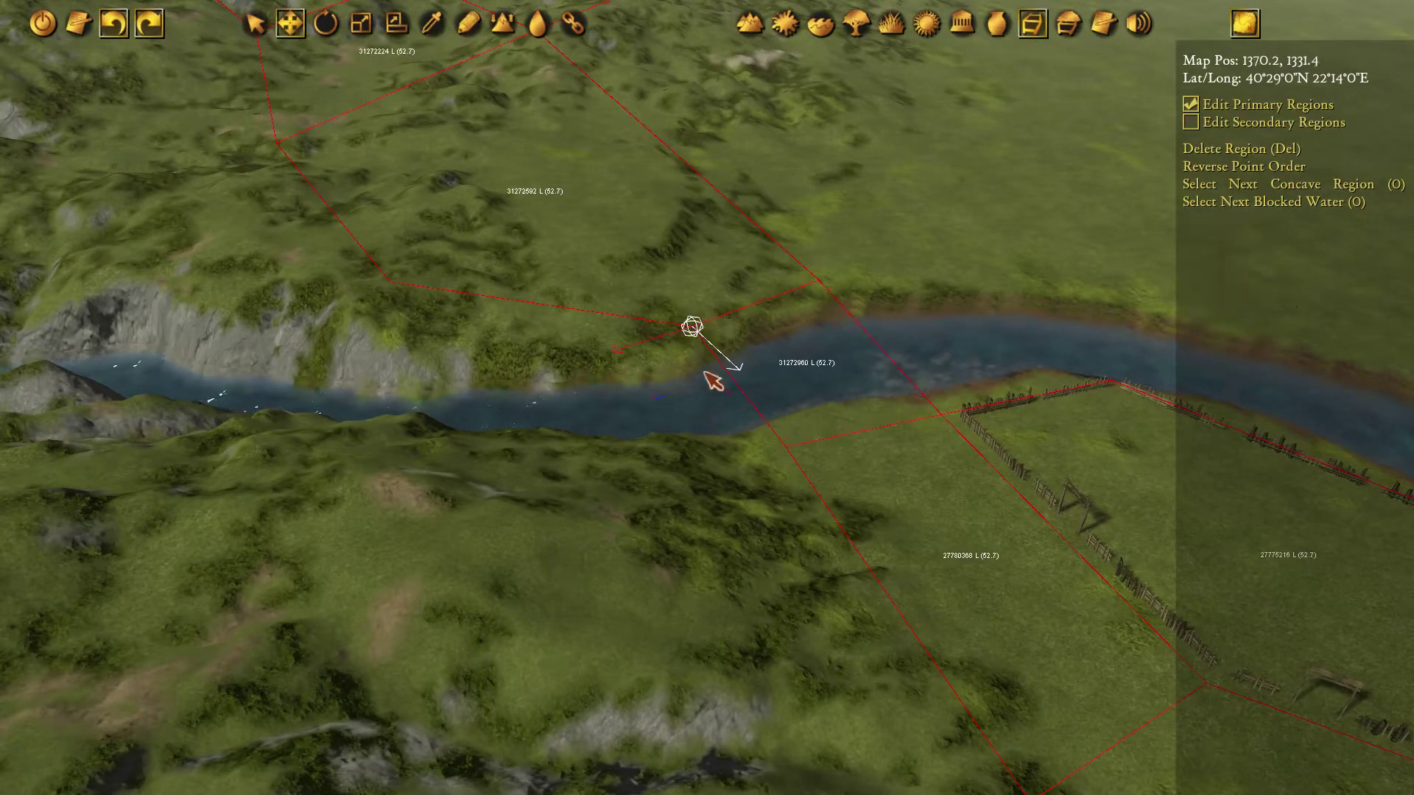
pyautogui.moveTo(653, 395); pyautogui.dragTo(640, 380)
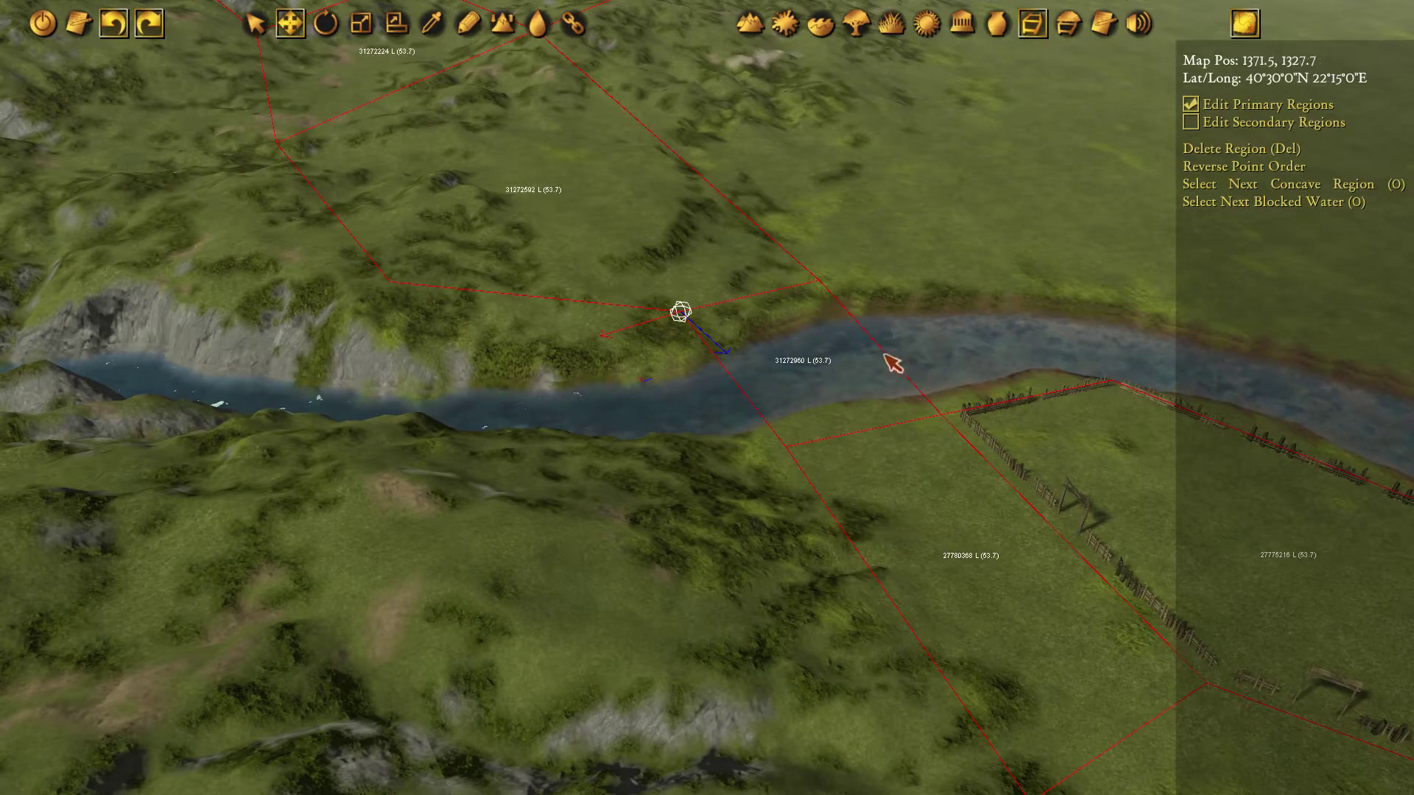
# Set the river-crossing region's type to Ford.
pyautogui.click(821, 363)
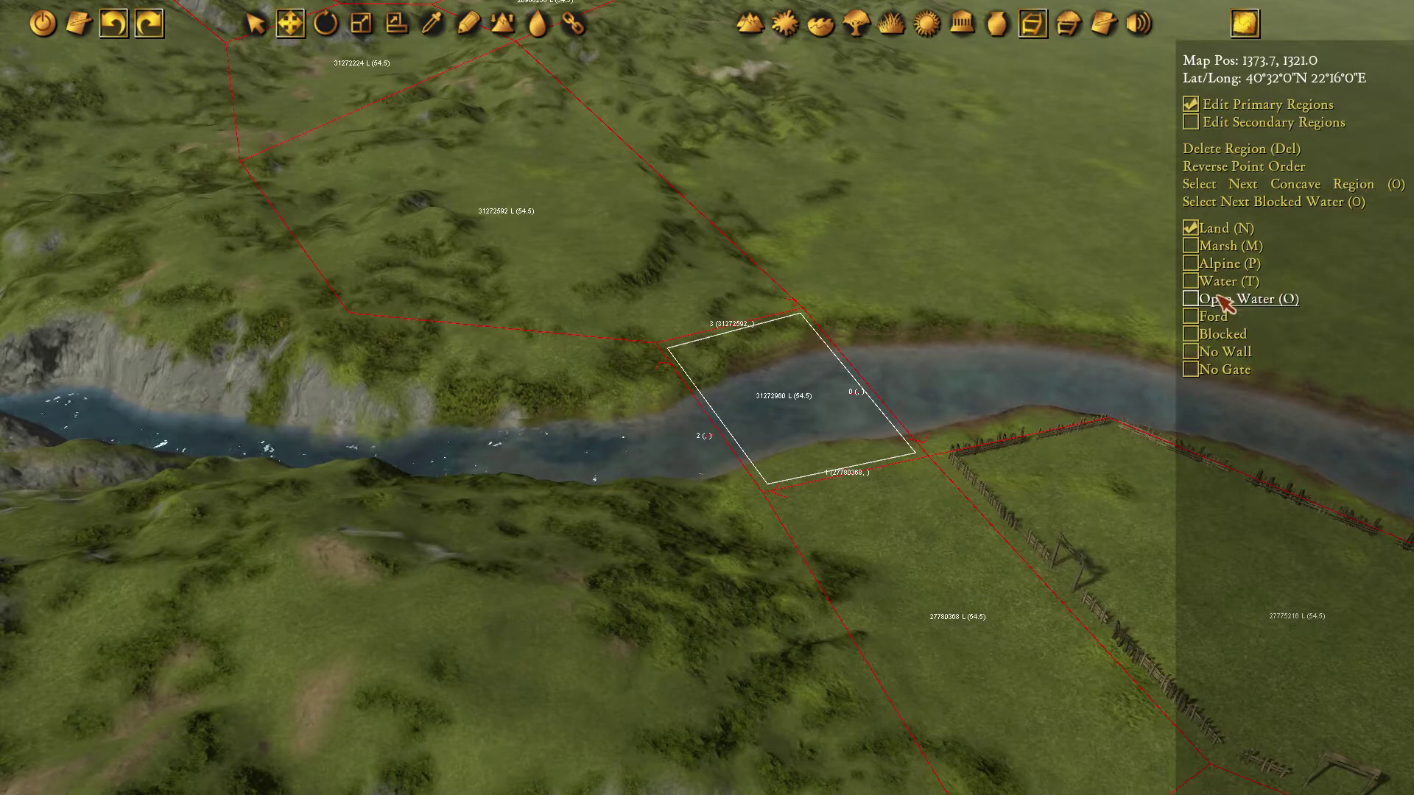
pyautogui.press('e')
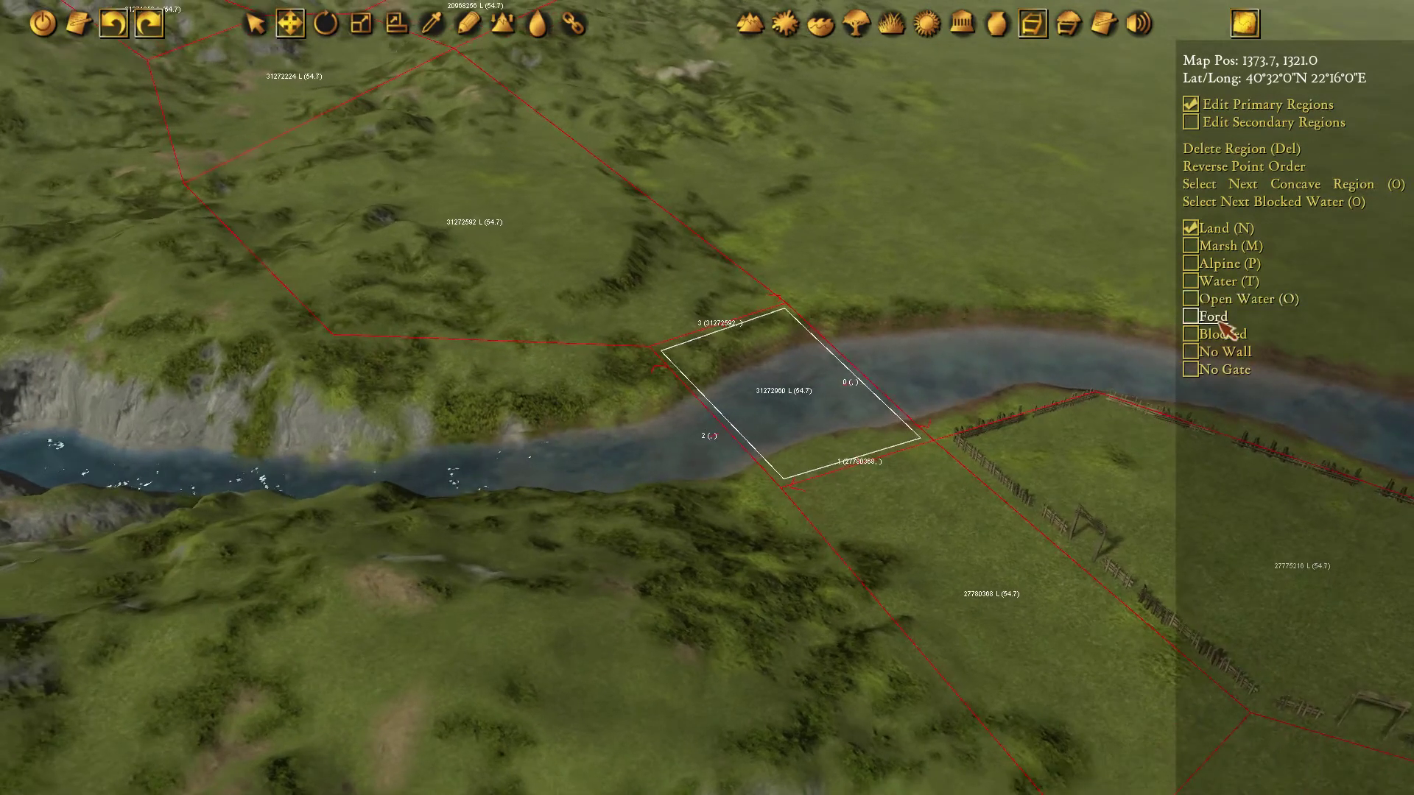
pyautogui.click(1213, 317)
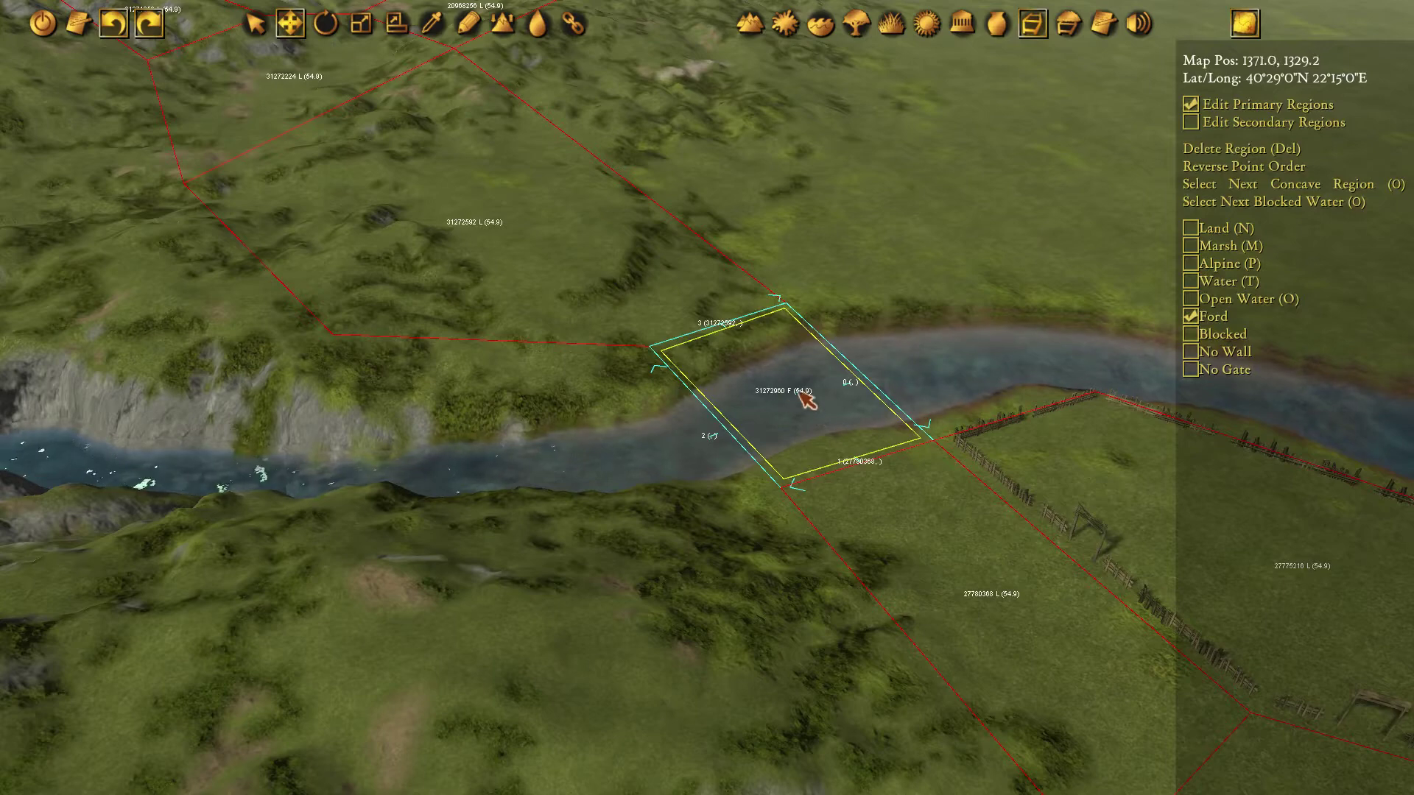
# Reshape the five-sided grassland region by adjusting its cliff-side corner and the corner it shares with the linking region.
pyautogui.click(330, 343)
pyautogui.moveTo(258, 420); pyautogui.dragTo(221, 400)
pyautogui.moveTo(263, 220); pyautogui.dragTo(448, 315, button='middle')
pyautogui.click(337, 275)
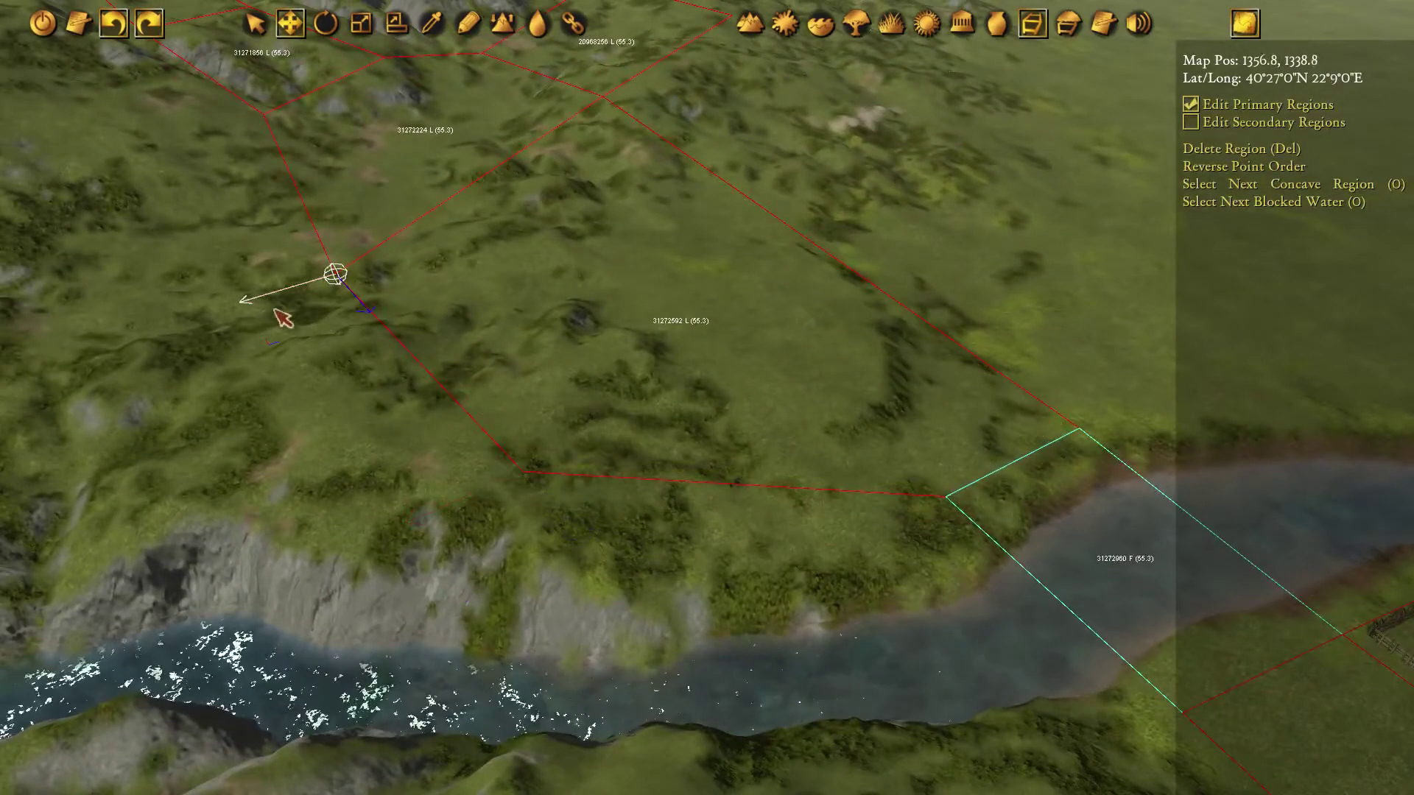
pyautogui.moveTo(276, 330); pyautogui.dragTo(258, 279)
# Draw a four-sided region above the river cliffs, sharing the five-sided grassland region's cliff-side edge.
pyautogui.moveTo(745, 284); pyautogui.dragTo(898, 249, button='middle')
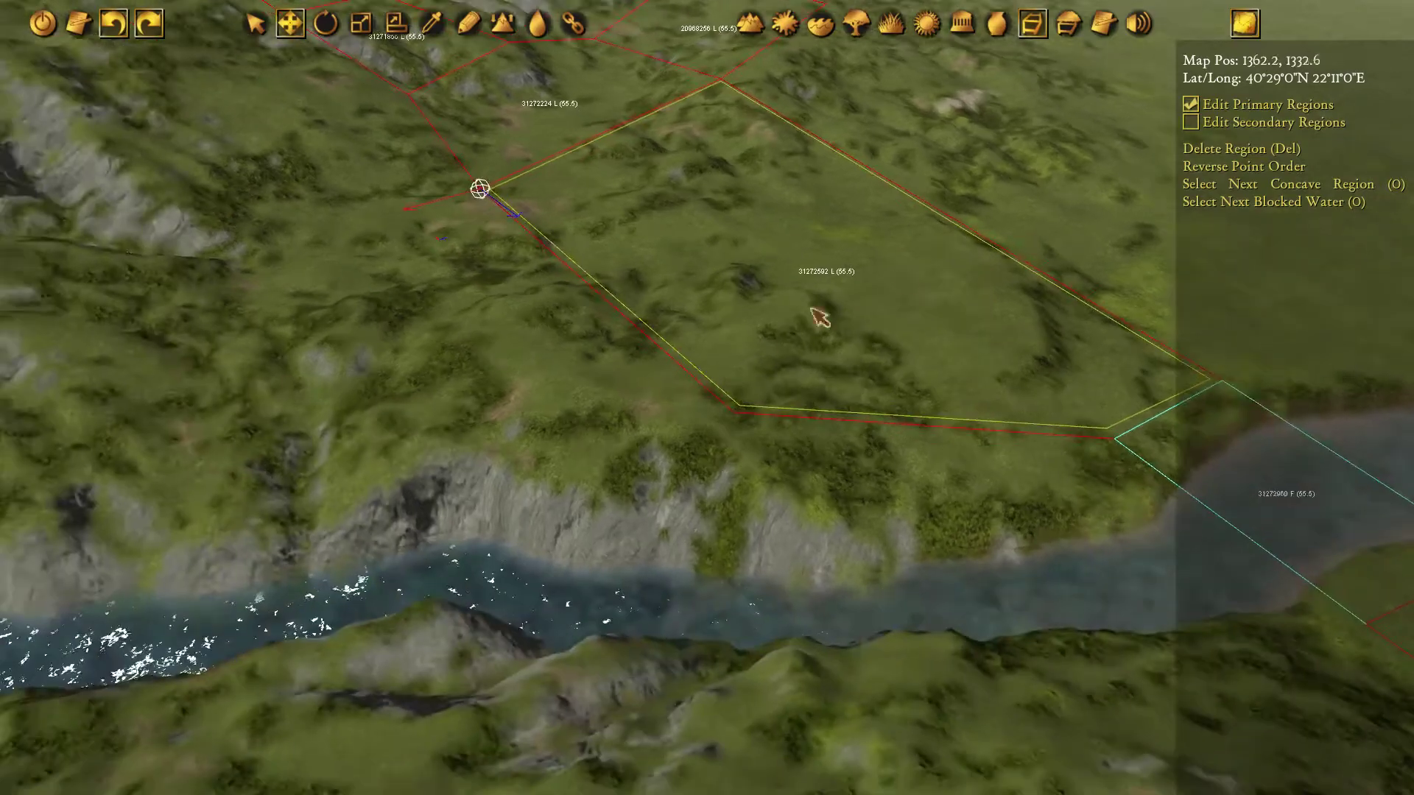
pyautogui.press('p')
pyautogui.moveTo(739, 424); pyautogui.dragTo(740, 415, button='middle')
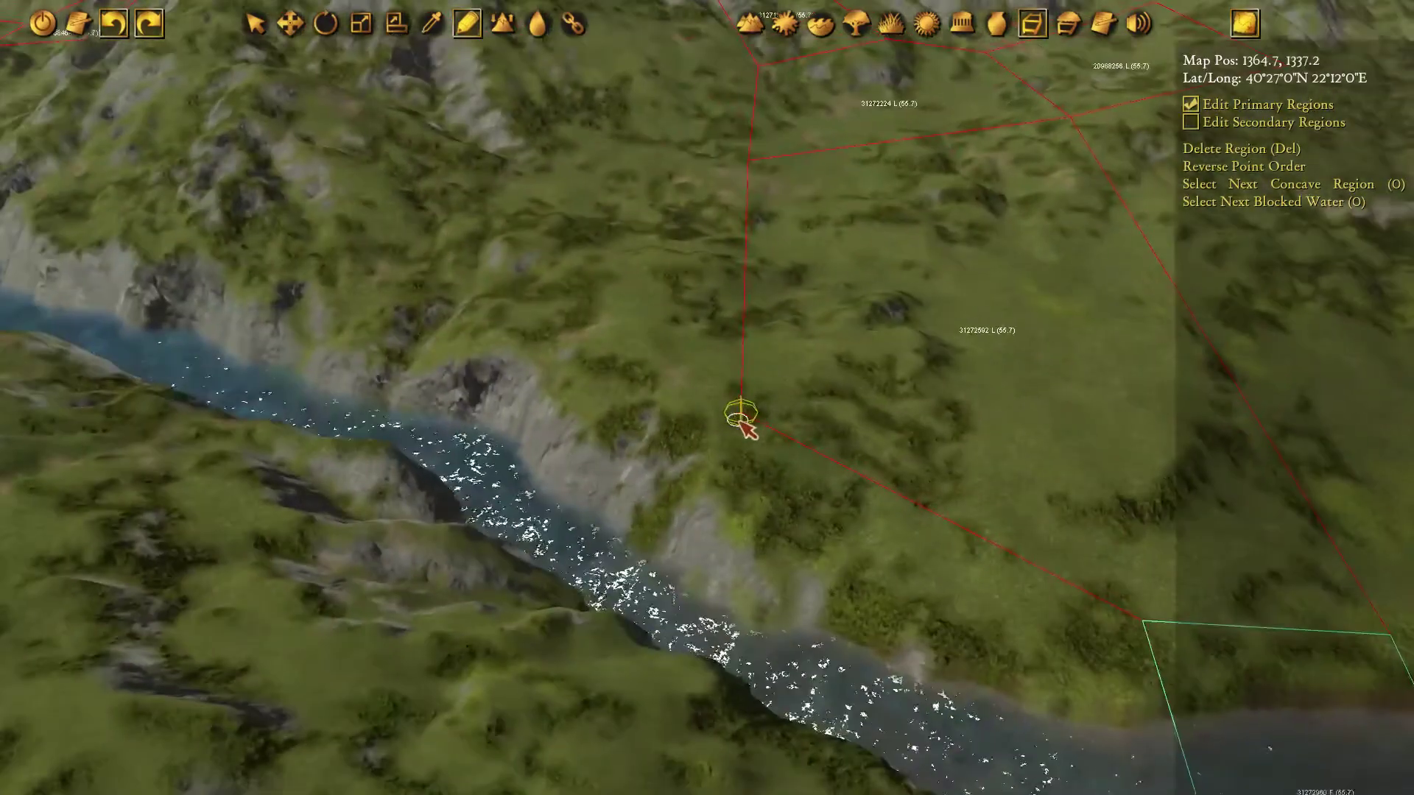
pyautogui.click(740, 414)
pyautogui.click(508, 299)
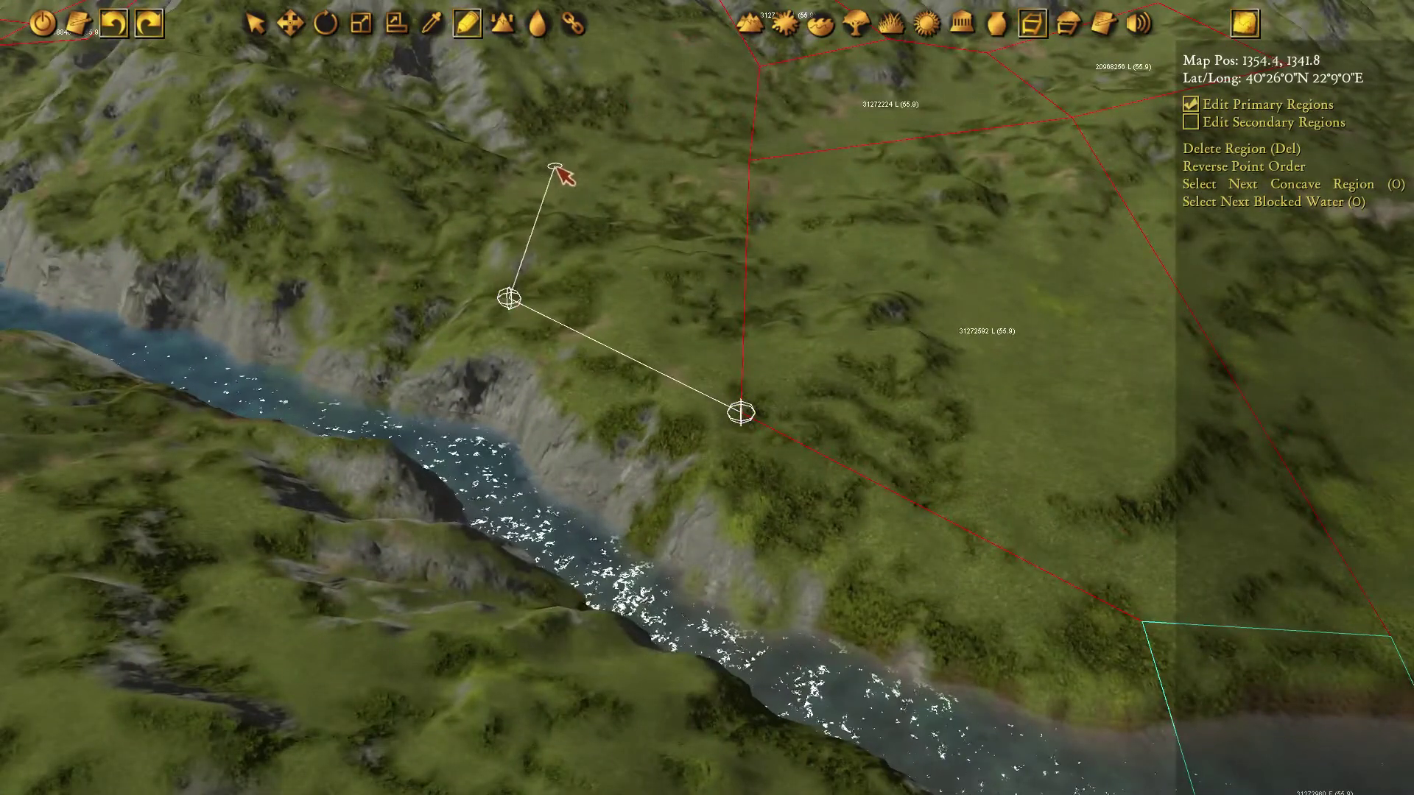
pyautogui.click(558, 167)
pyautogui.click(749, 161)
pyautogui.click(741, 411)
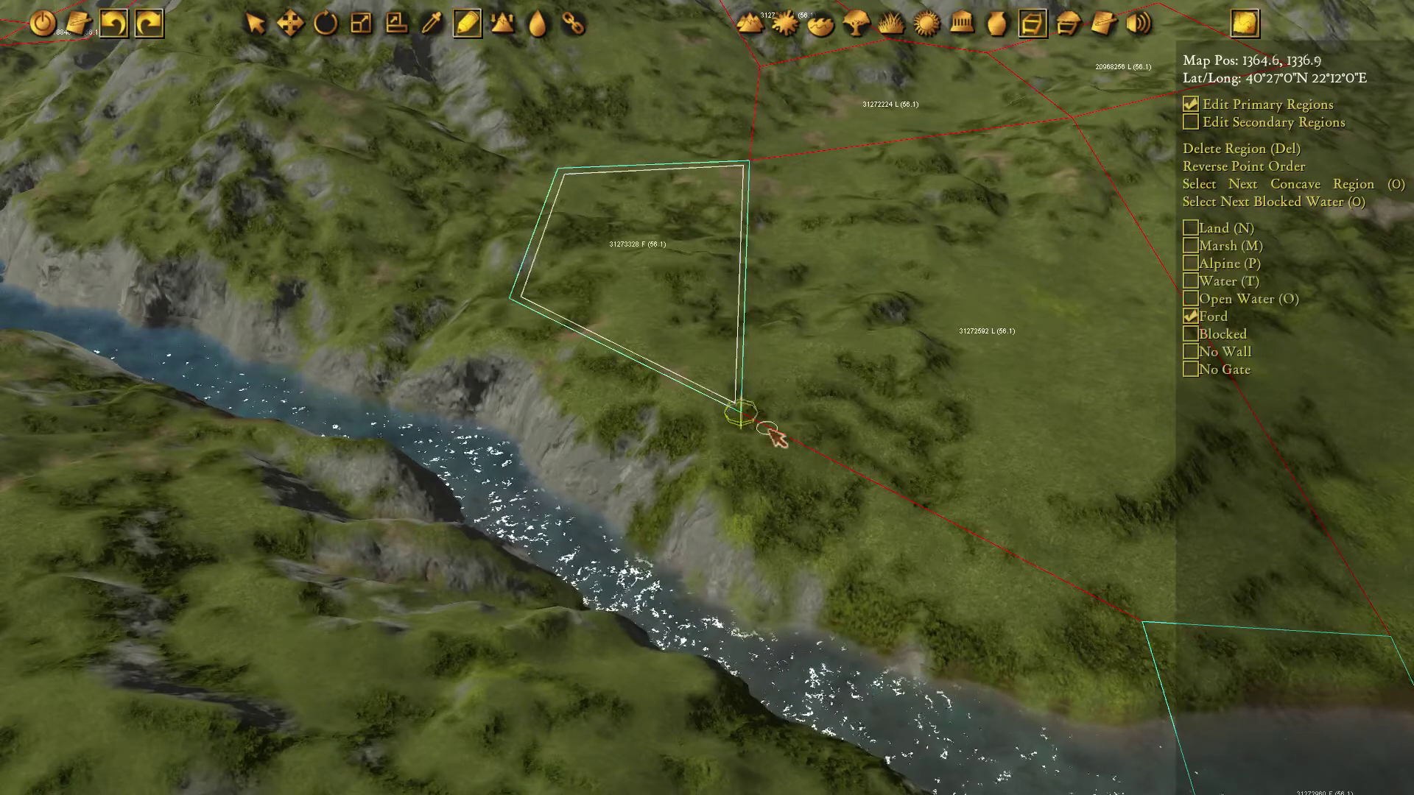
# Set the new region above the river cliffs to the Land type.
pyautogui.moveTo(803, 458); pyautogui.dragTo(744, 400, button='middle')
pyautogui.click(1191, 228)
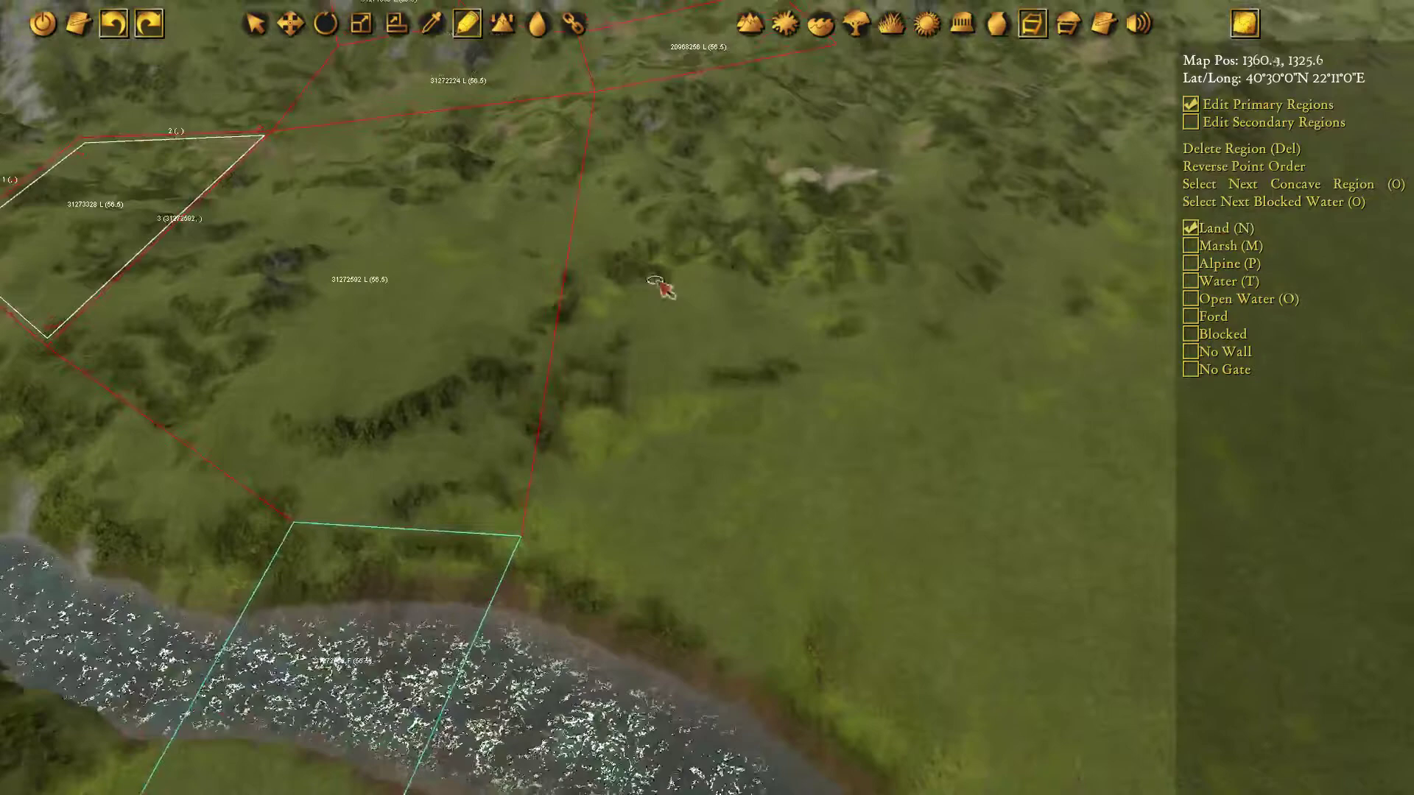
pyautogui.moveTo(658, 282); pyautogui.dragTo(667, 285, button='middle')
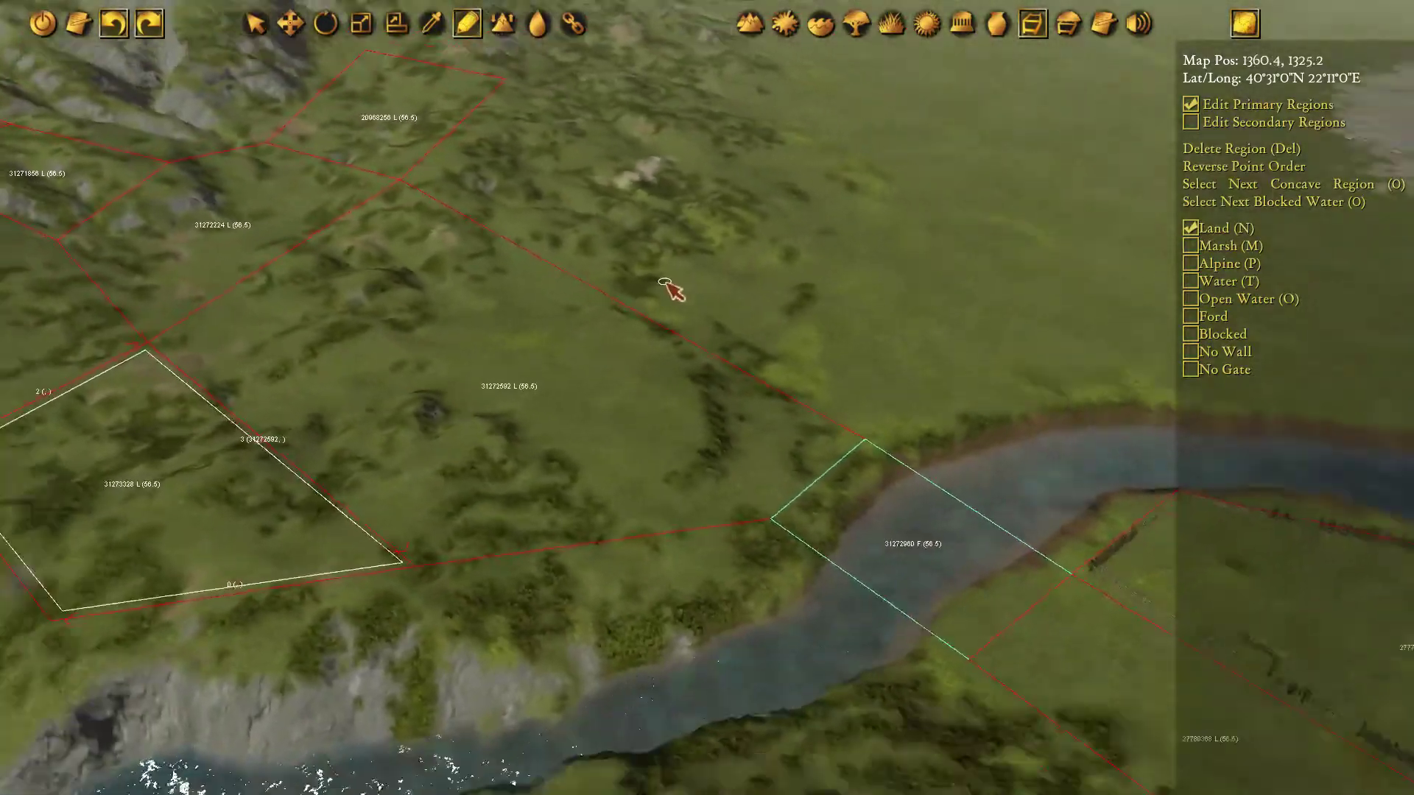
# Draw a five-sided region in the grassland, connecting the small hillside region, the linking region's far edge and the ford's corner.
pyautogui.press('w')
pyautogui.press('a')
pyautogui.moveTo(781, 302); pyautogui.dragTo(564, 206, button='middle')
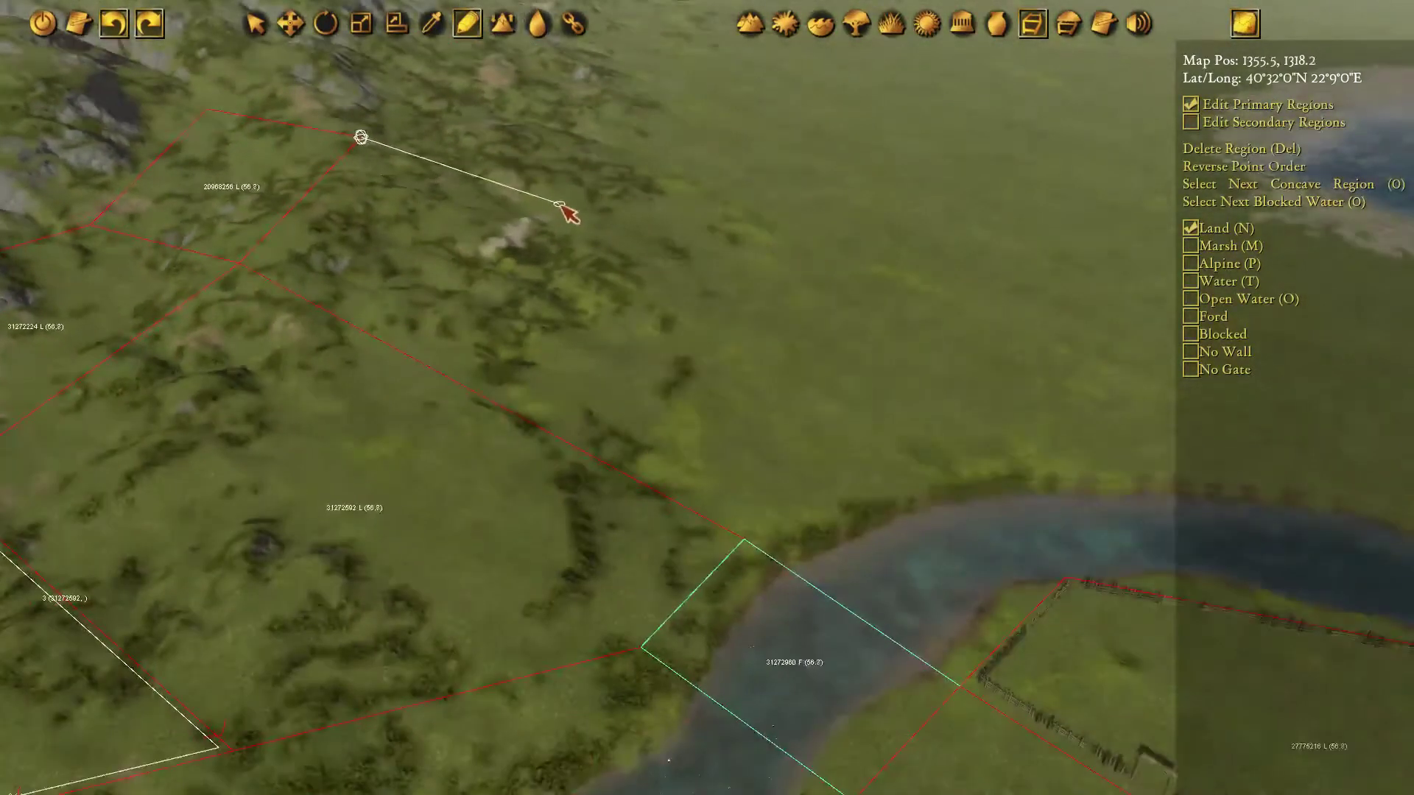
pyautogui.moveTo(659, 165)
pyautogui.mouseDown(button='middle')
pyautogui.moveTo(598, 199)
pyautogui.moveTo(637, 177)
pyautogui.mouseUp(button='middle')
pyautogui.scroll(-1, 597, 198)
pyautogui.scroll(1, 600, 203)
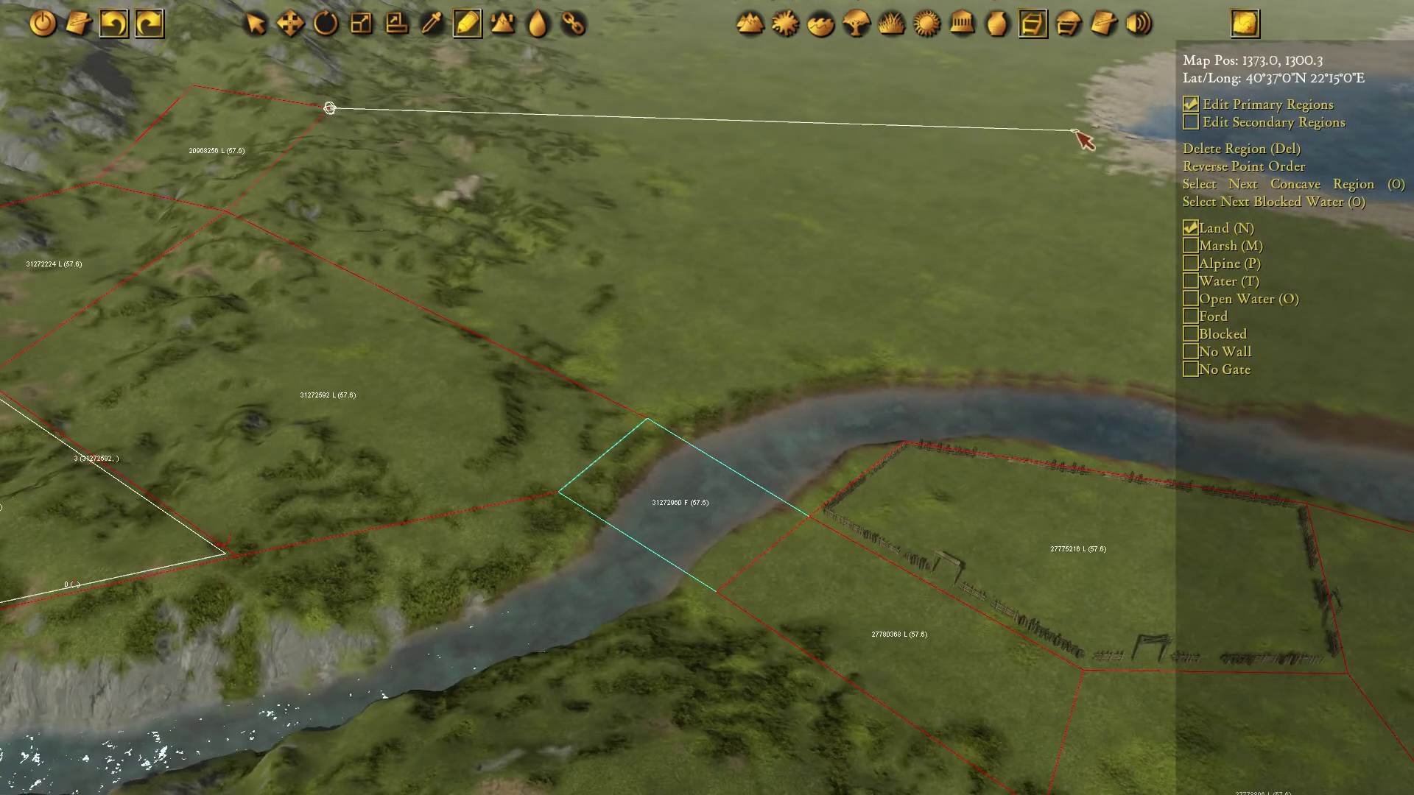
pyautogui.moveTo(1086, 135); pyautogui.dragTo(866, 204, button='middle')
pyautogui.scroll(-2, 906, 201)
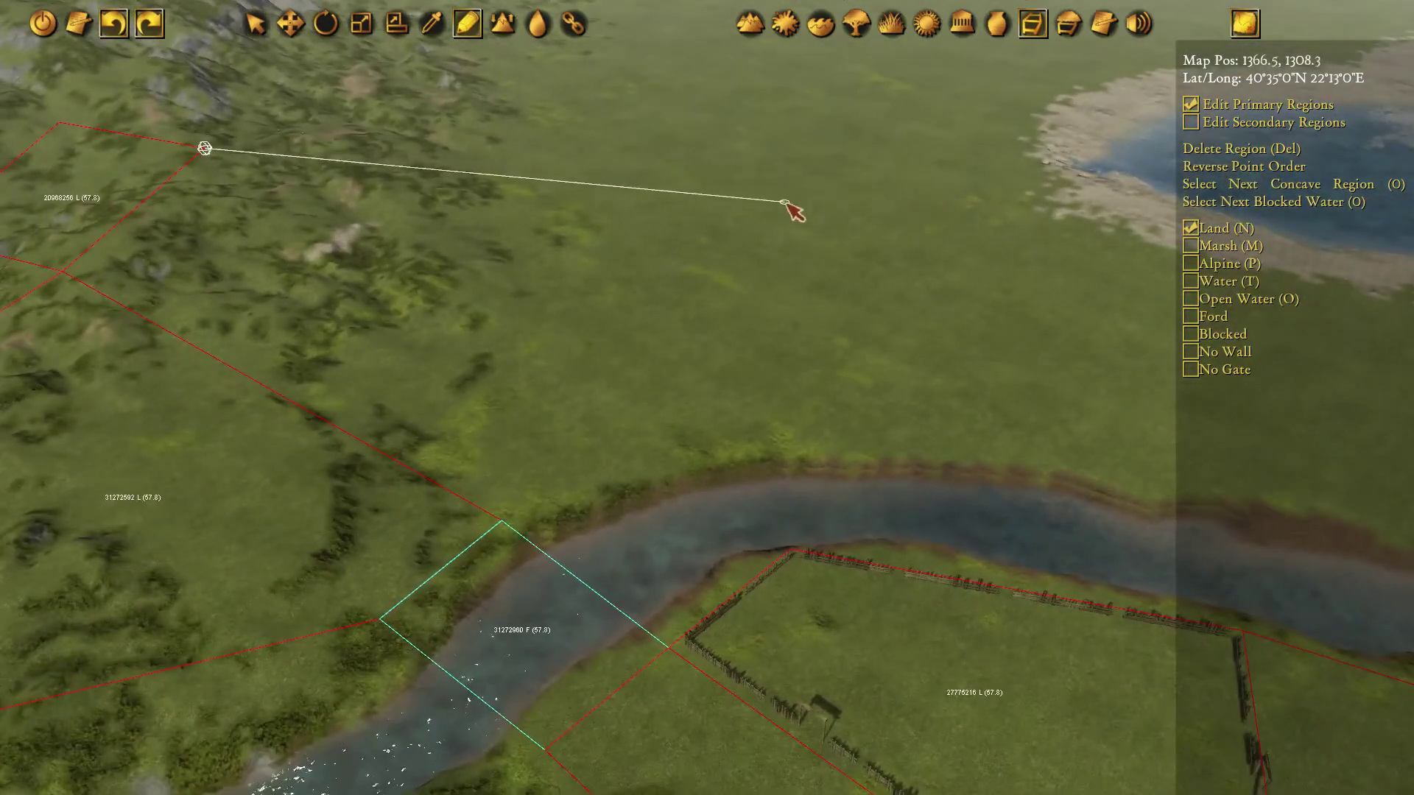
pyautogui.scroll(-2, 792, 212)
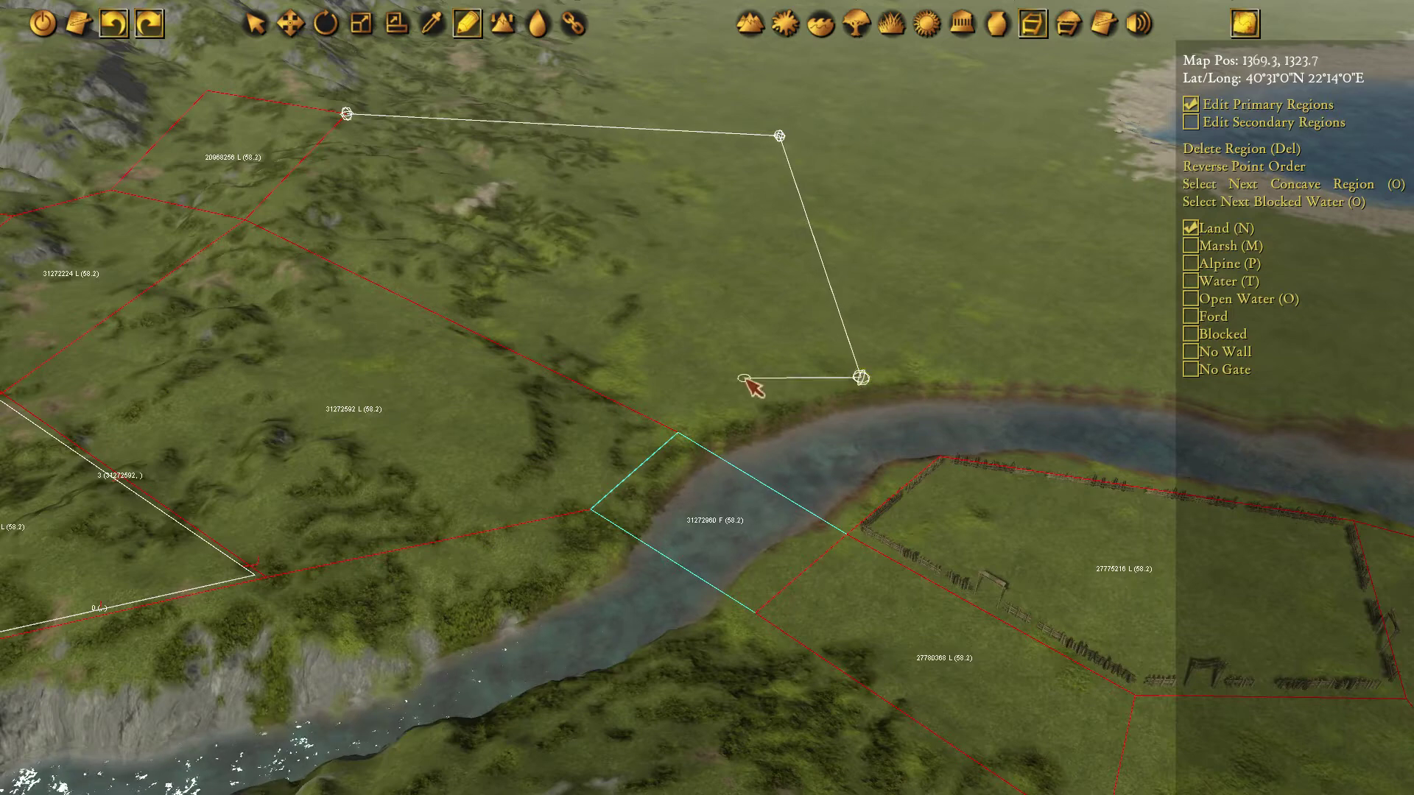
pyautogui.click(678, 435)
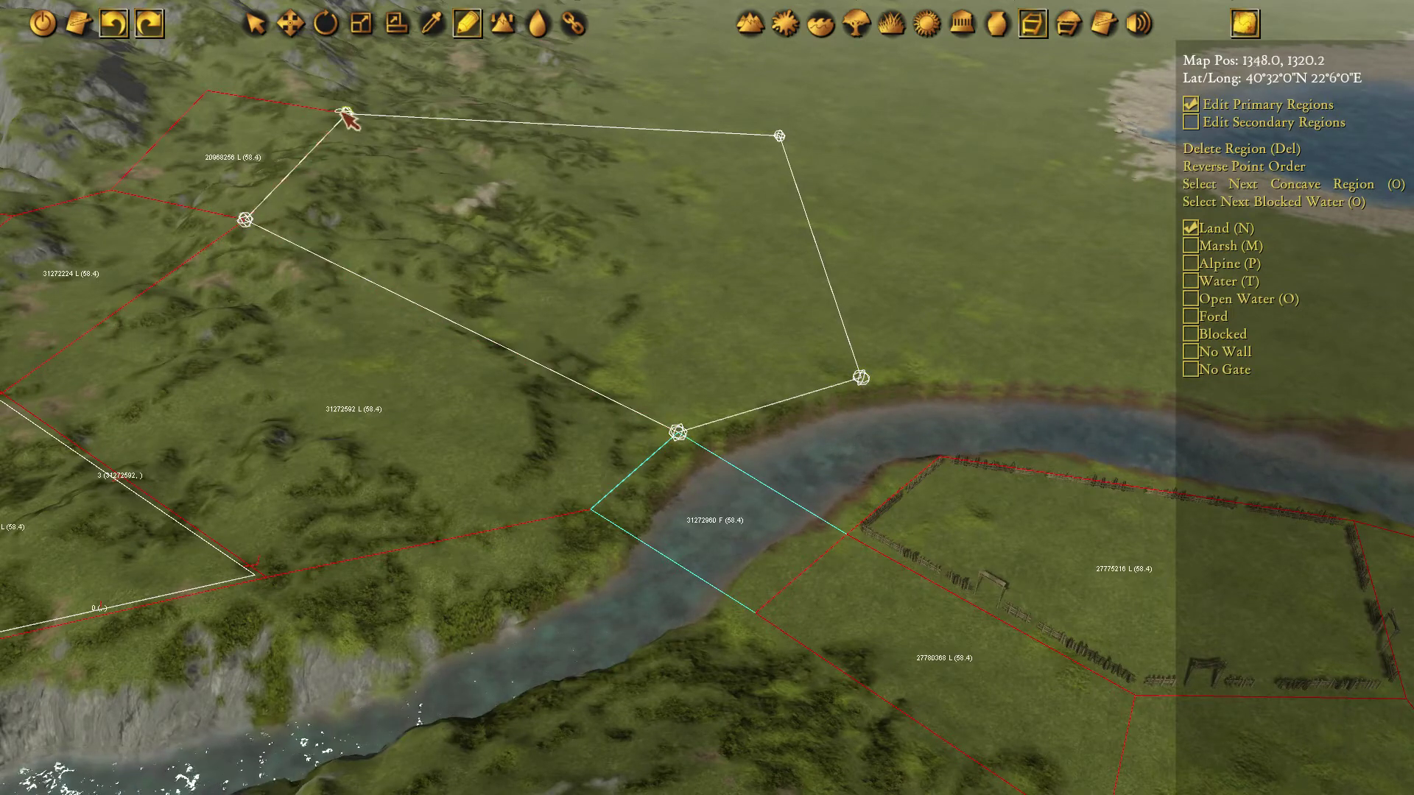
pyautogui.click(344, 112)
# Draw a four-sided region sharing the five-sided region's edge and reaching towards the lake along the river bank.
pyautogui.moveTo(667, 186); pyautogui.dragTo(467, 203, button='middle')
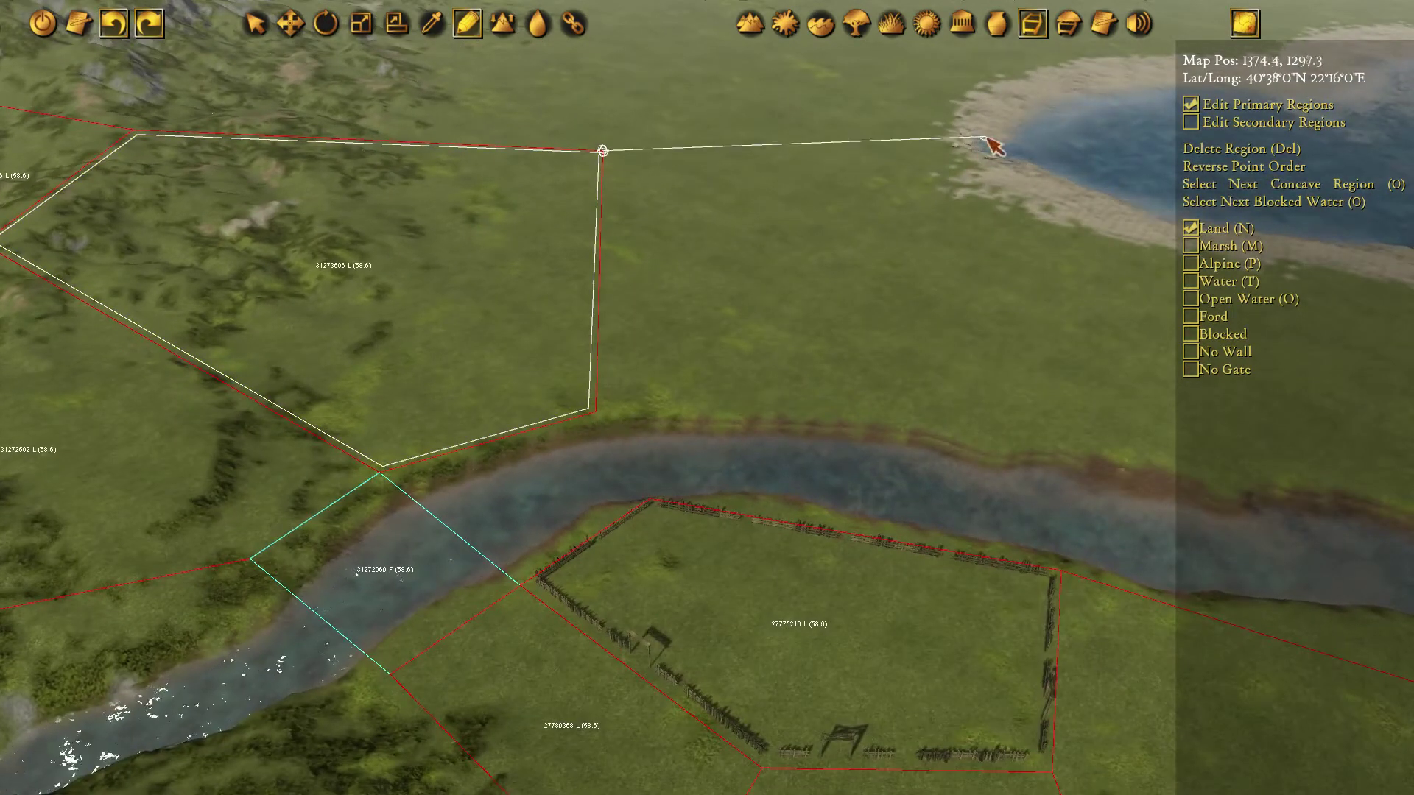
pyautogui.click(967, 157)
pyautogui.click(946, 412)
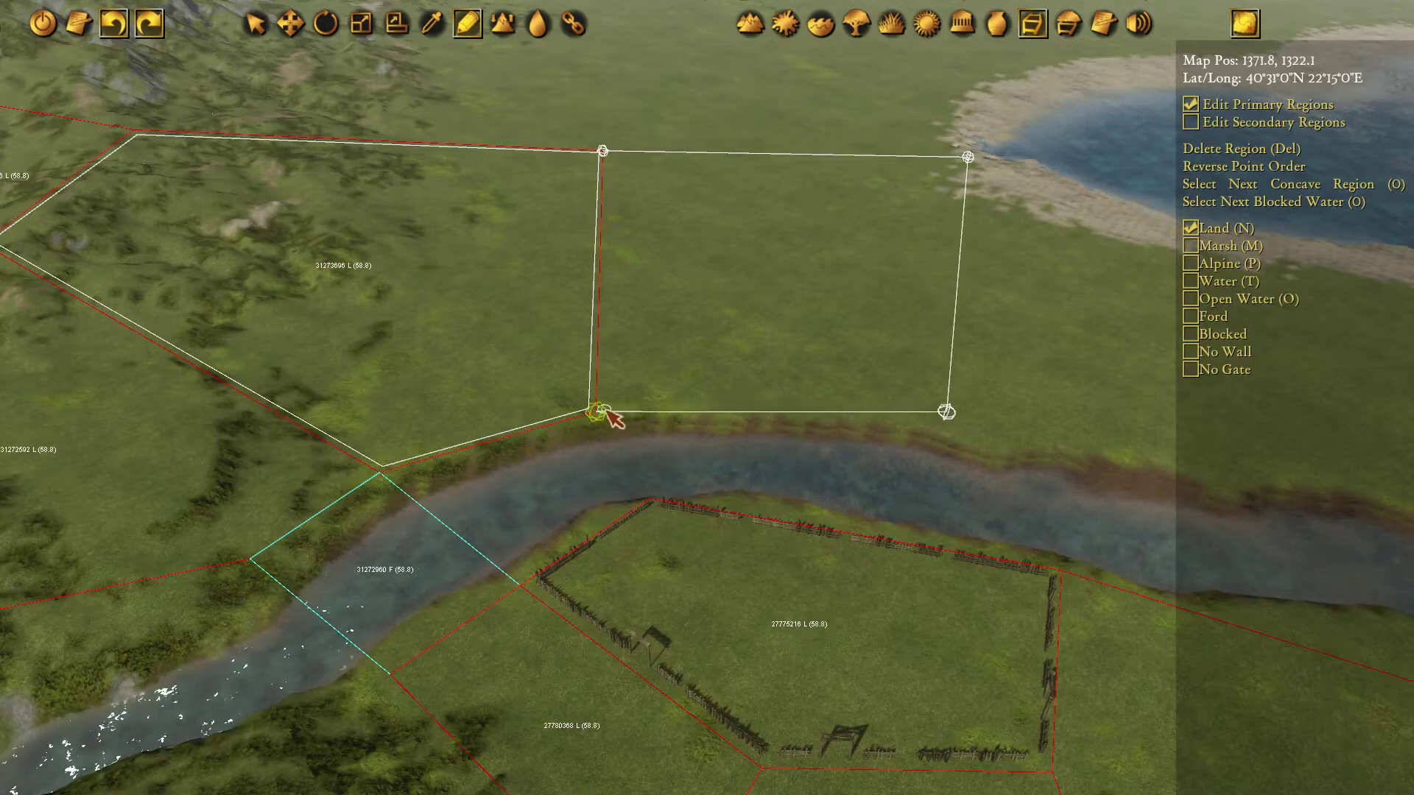
pyautogui.click(602, 150)
# Draw a four-sided region beyond the riverside one, sharing its far edge and extending beside the lake.
pyautogui.scroll(3, 681, 302)
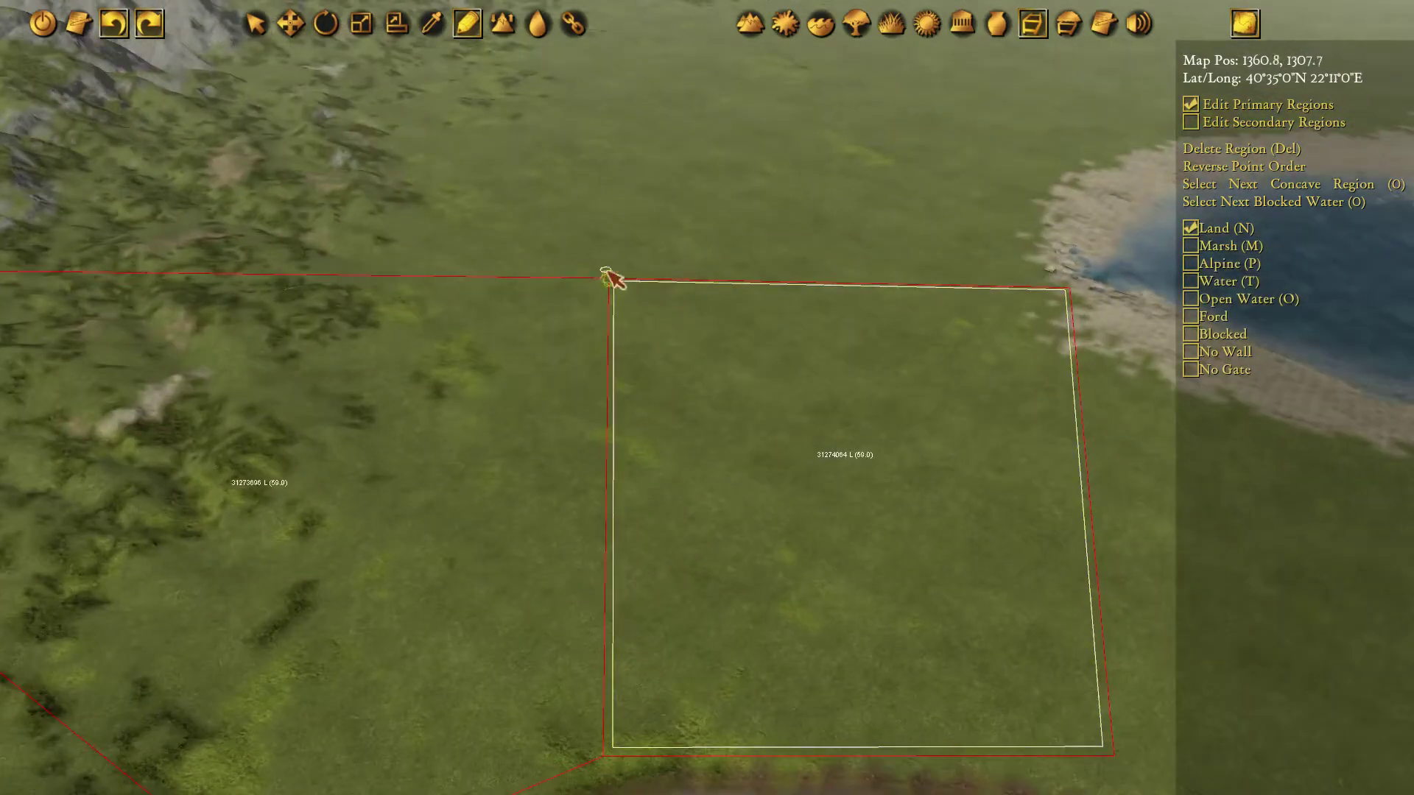
pyautogui.click(723, 87)
pyautogui.click(1068, 287)
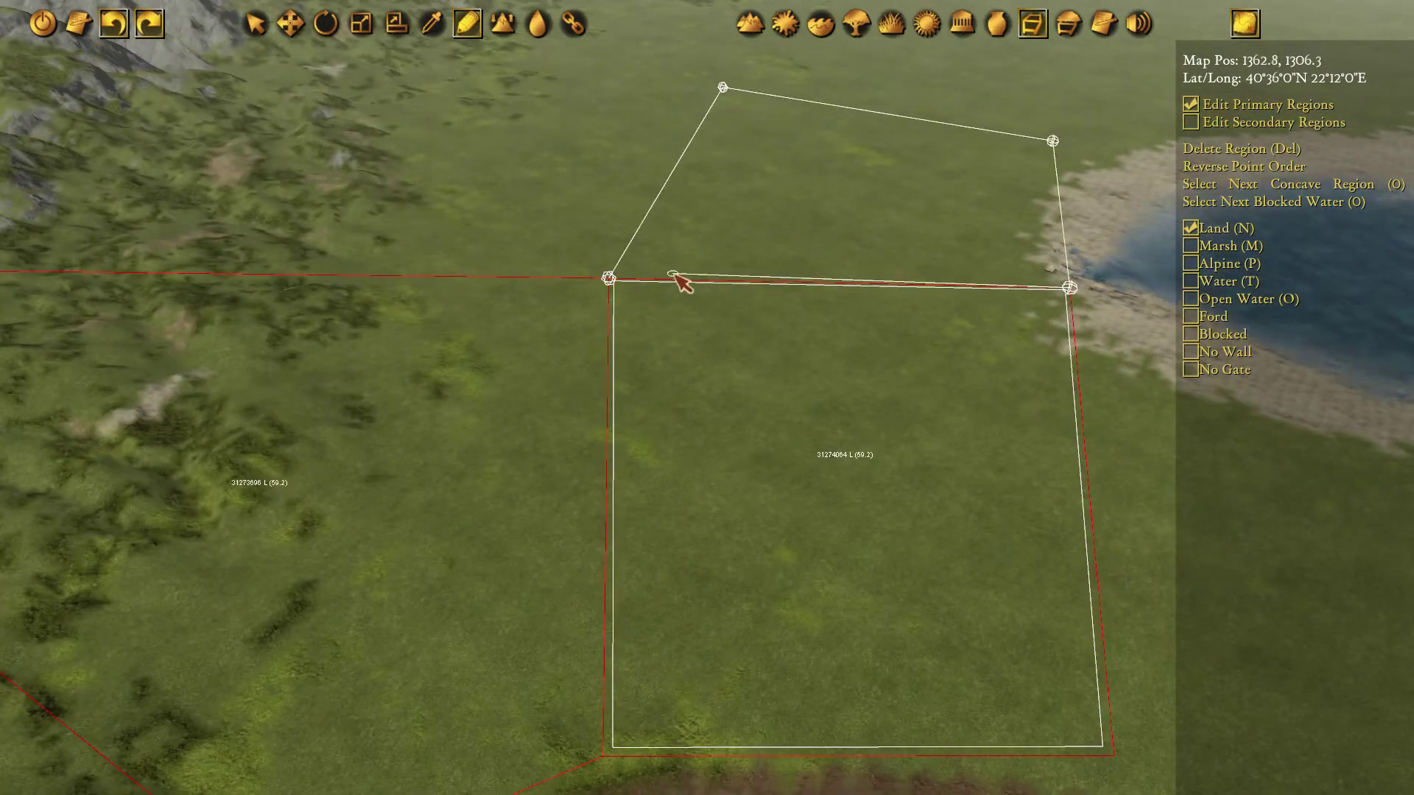
pyautogui.click(608, 278)
# Draw a four-sided region between the lakeside region and the hills, sharing the five-sided region's far edge.
pyautogui.click(725, 89)
pyautogui.press('a')
pyautogui.click(573, 95)
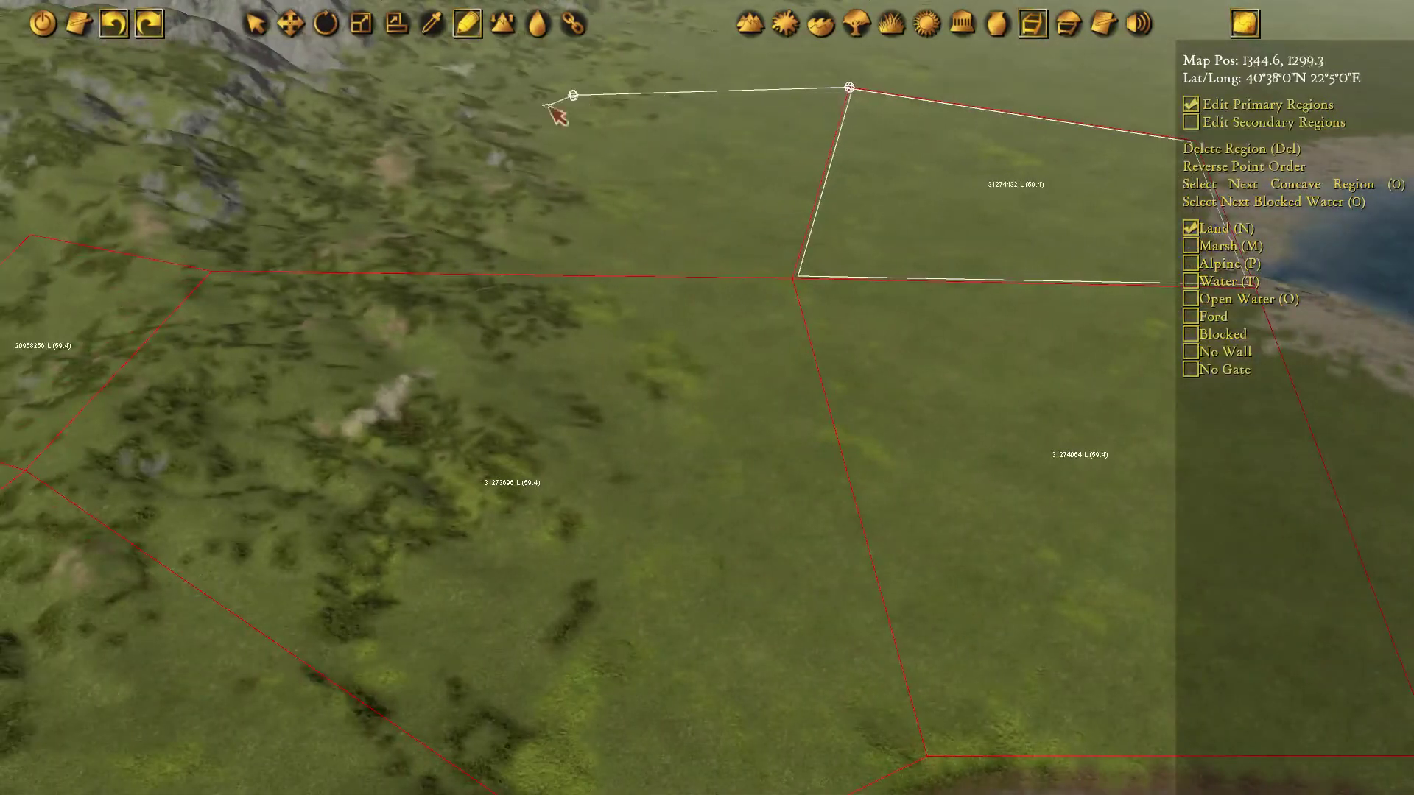
pyautogui.click(211, 271)
pyautogui.click(798, 280)
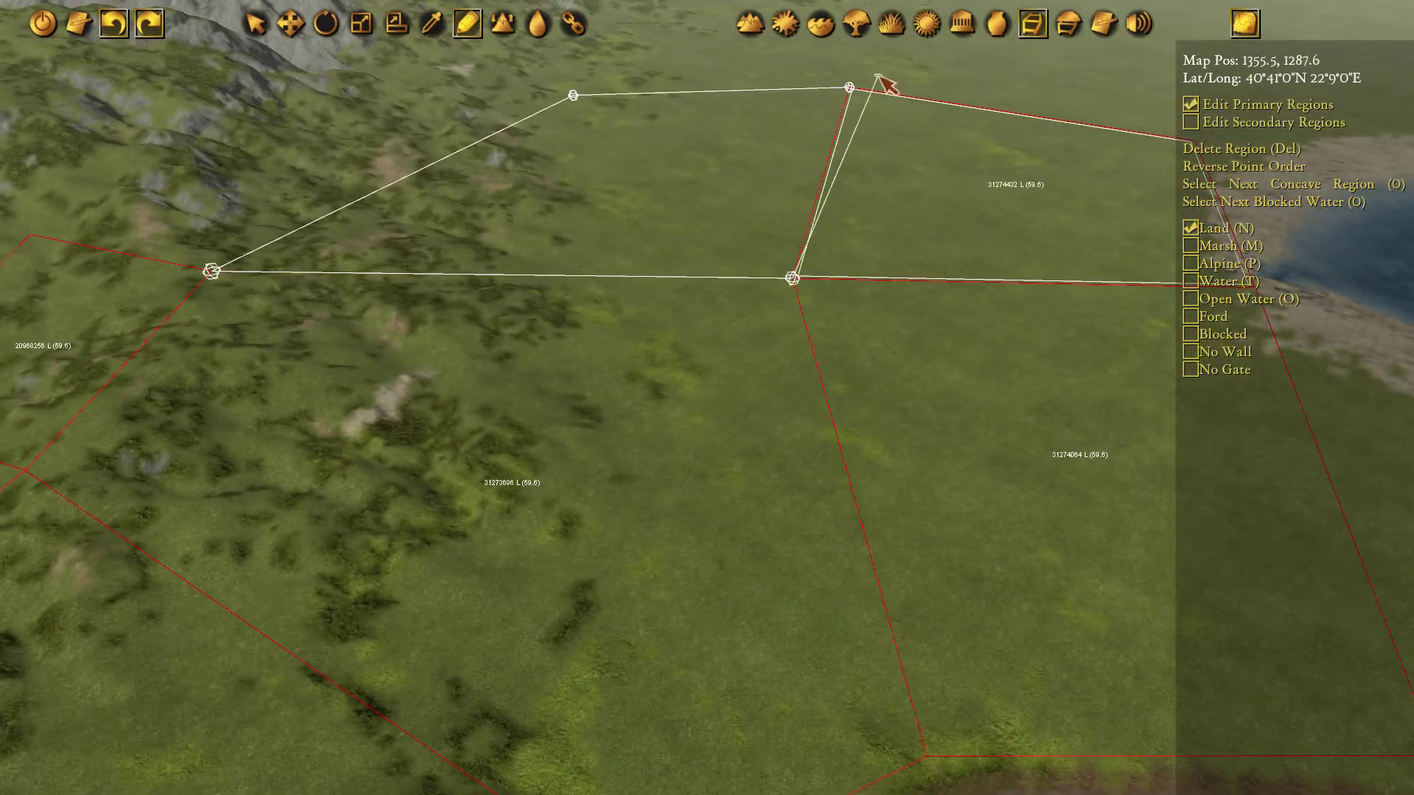
pyautogui.click(841, 91)
pyautogui.press('Escape')
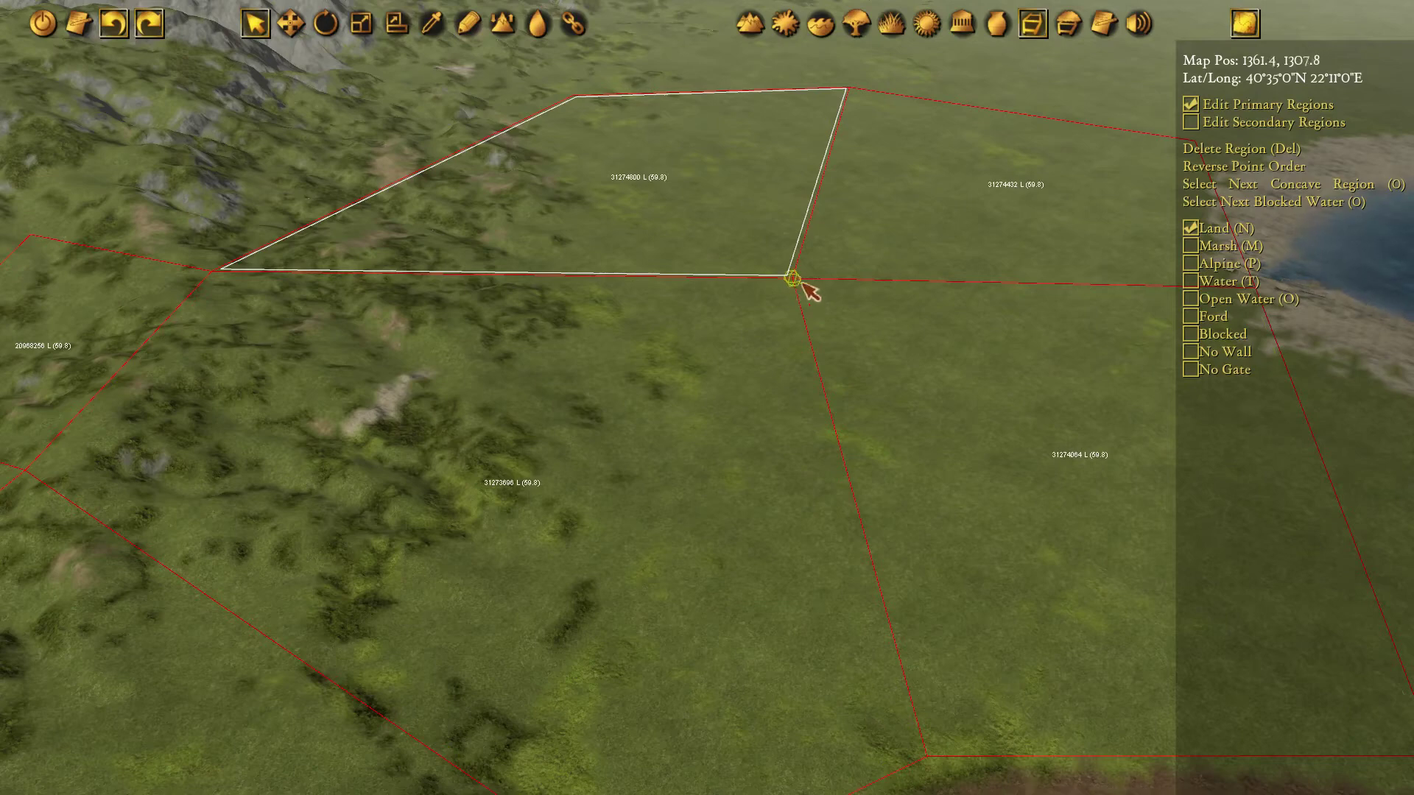
# Delete the four newly drawn grassland regions that meet at the shared corner.
pyautogui.click(802, 282)
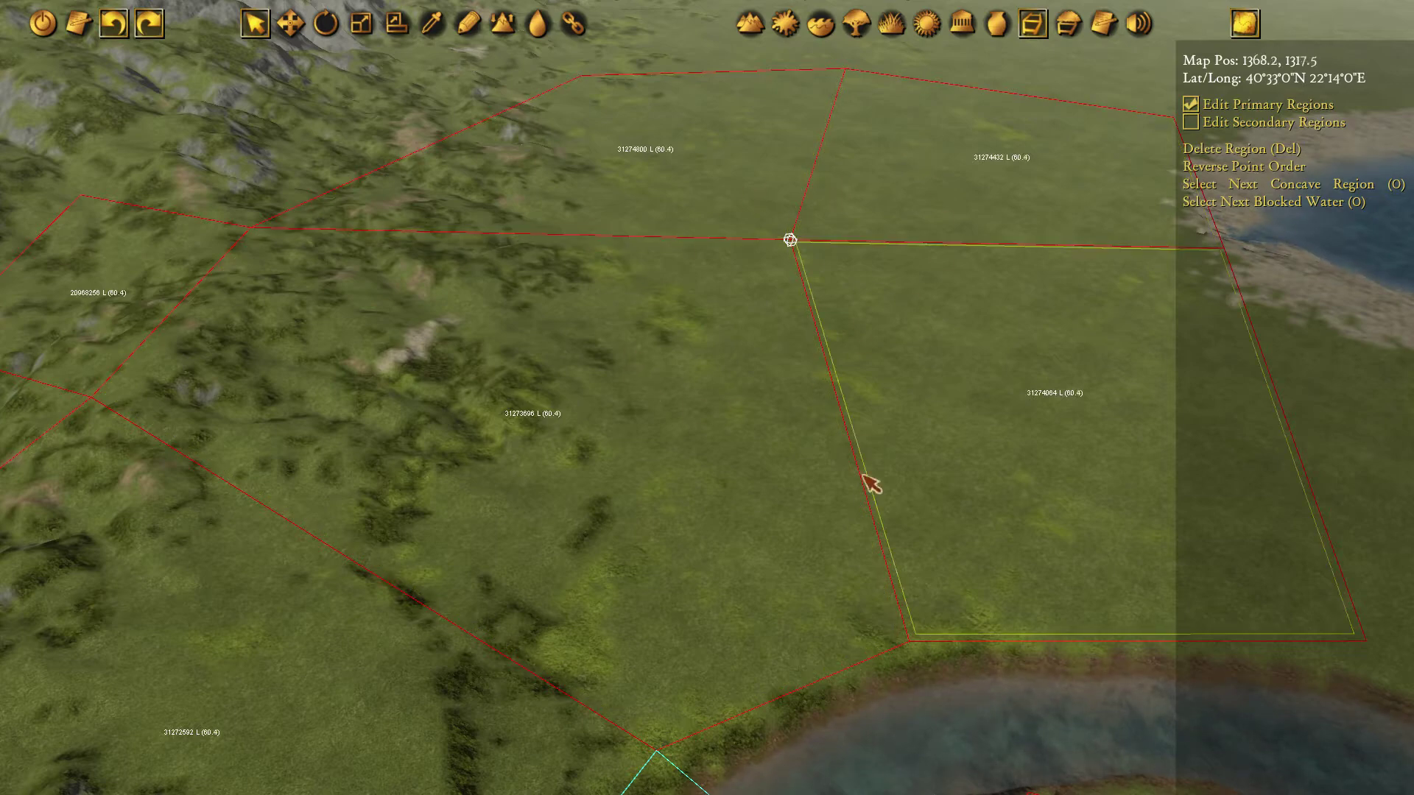
pyautogui.moveTo(864, 476); pyautogui.dragTo(637, 365, button='middle')
pyautogui.moveTo(676, 195); pyautogui.dragTo(706, 256, button='middle')
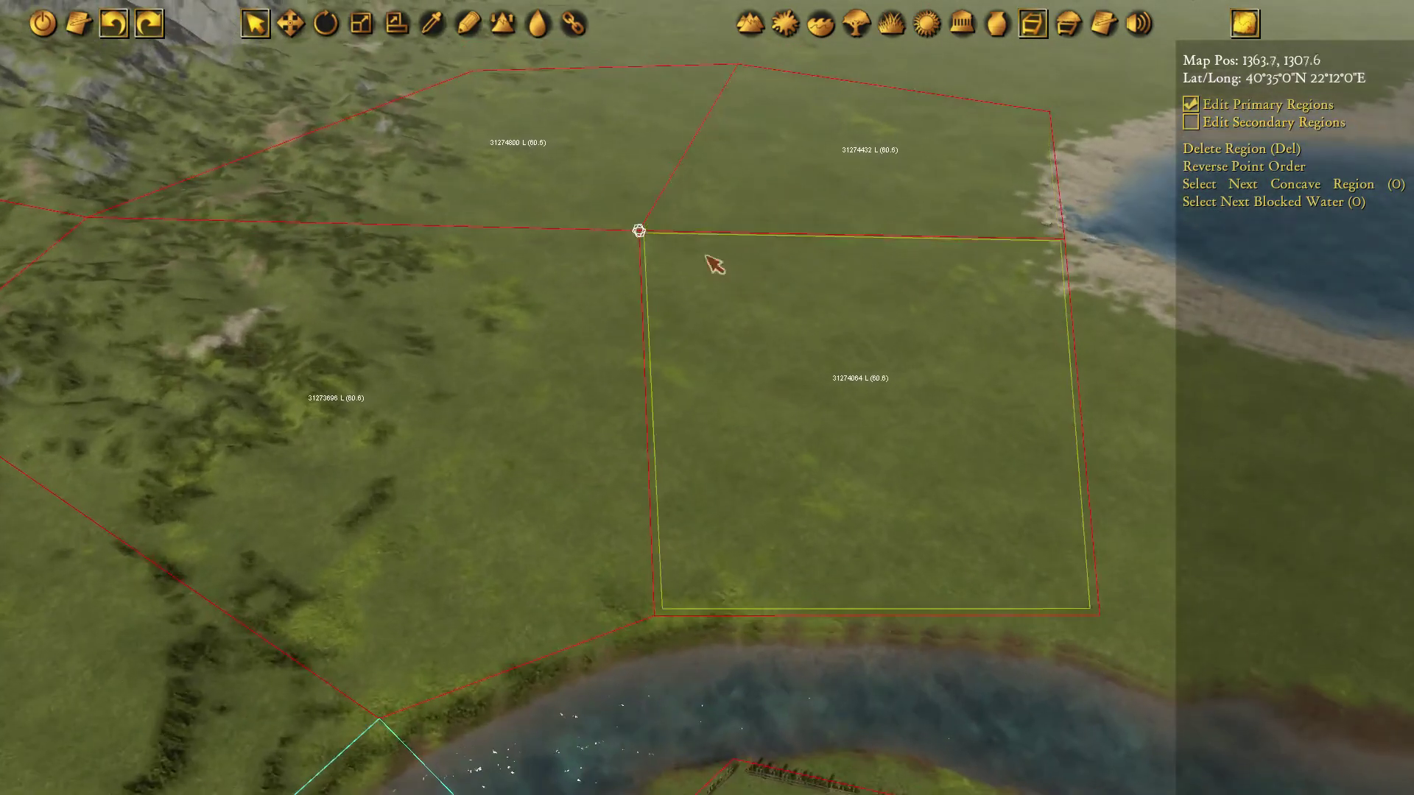
pyautogui.click(728, 285)
pyautogui.press('Delete')
pyautogui.click(718, 193)
pyautogui.press('Delete')
pyautogui.click(604, 160)
pyautogui.press('Delete')
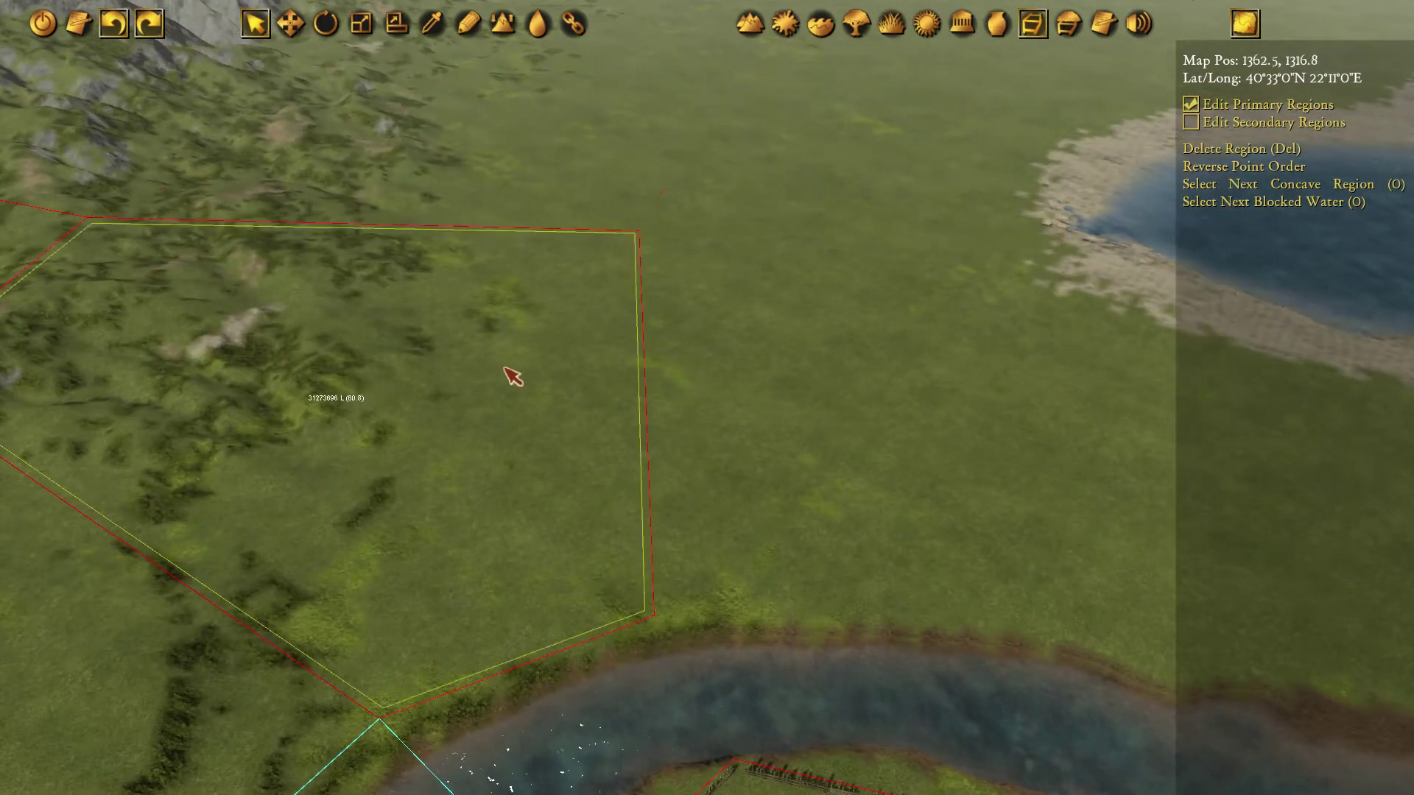
pyautogui.click(507, 366)
pyautogui.press('Delete')
# Draw one six-sided region from the ford's corner along the river bank to the lake shore and back to the hillside region.
pyautogui.moveTo(551, 391); pyautogui.dragTo(761, 347, button='middle')
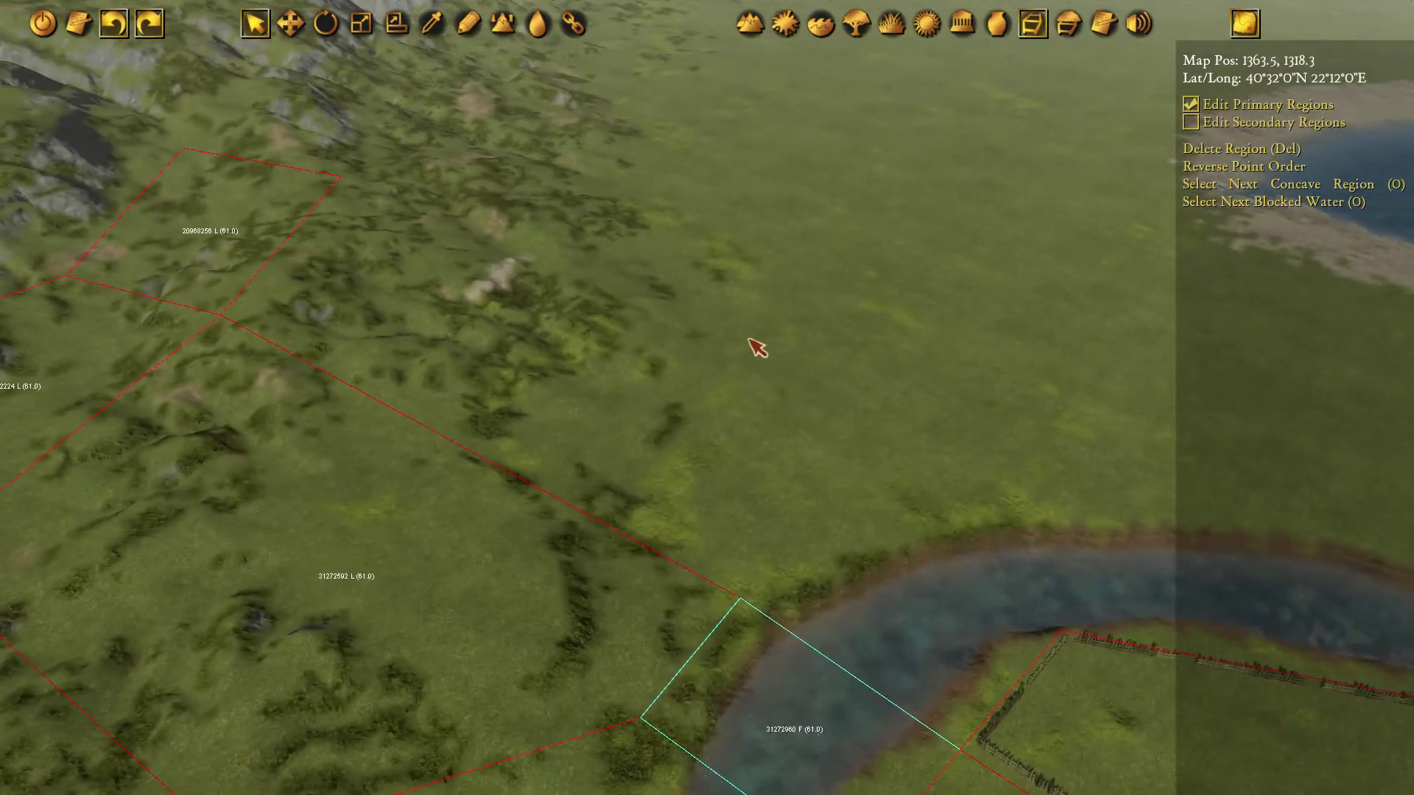
pyautogui.press('p')
pyautogui.moveTo(836, 452)
pyautogui.mouseDown(button='middle')
pyautogui.moveTo(787, 428)
pyautogui.moveTo(743, 374)
pyautogui.mouseUp(button='middle')
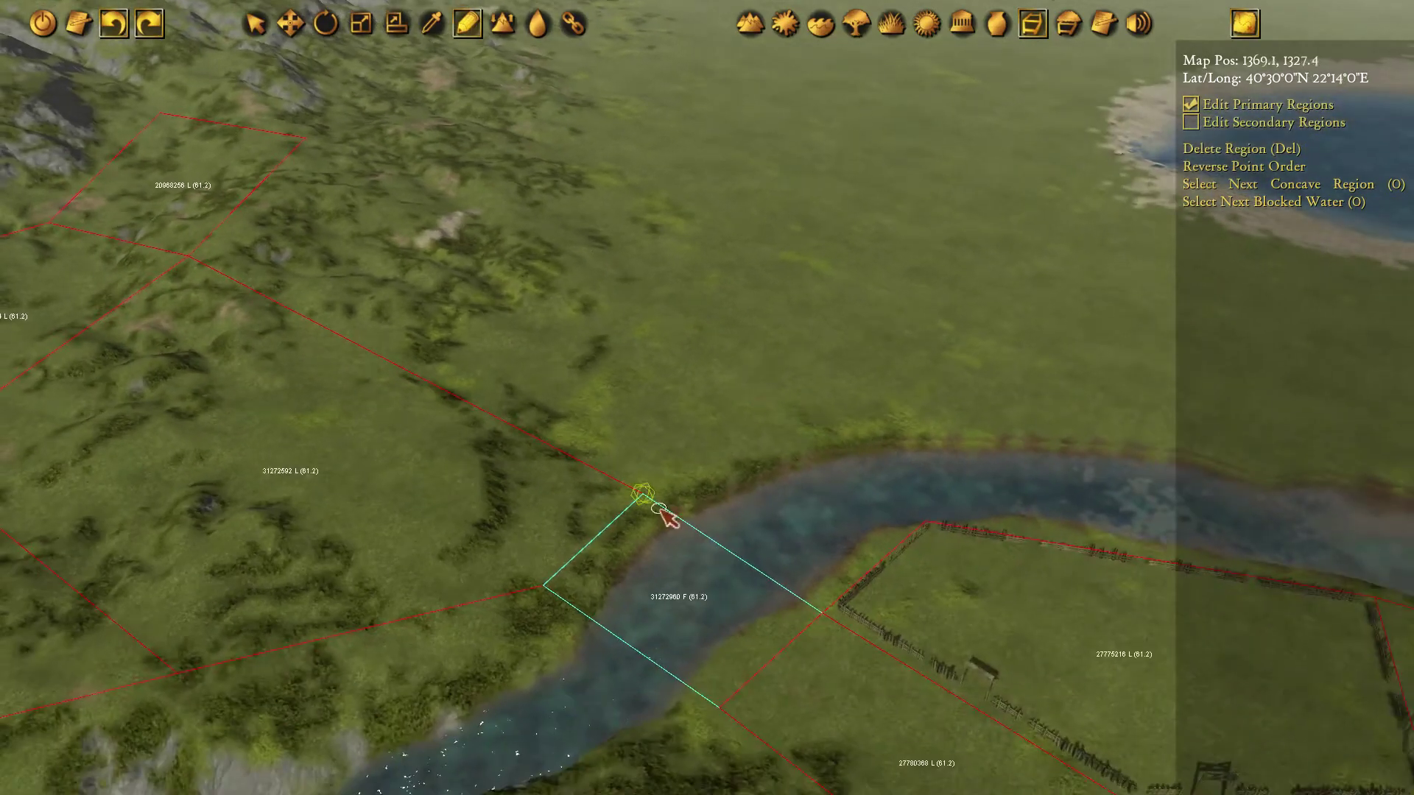
pyautogui.click(897, 440)
pyautogui.scroll(3, 1098, 275)
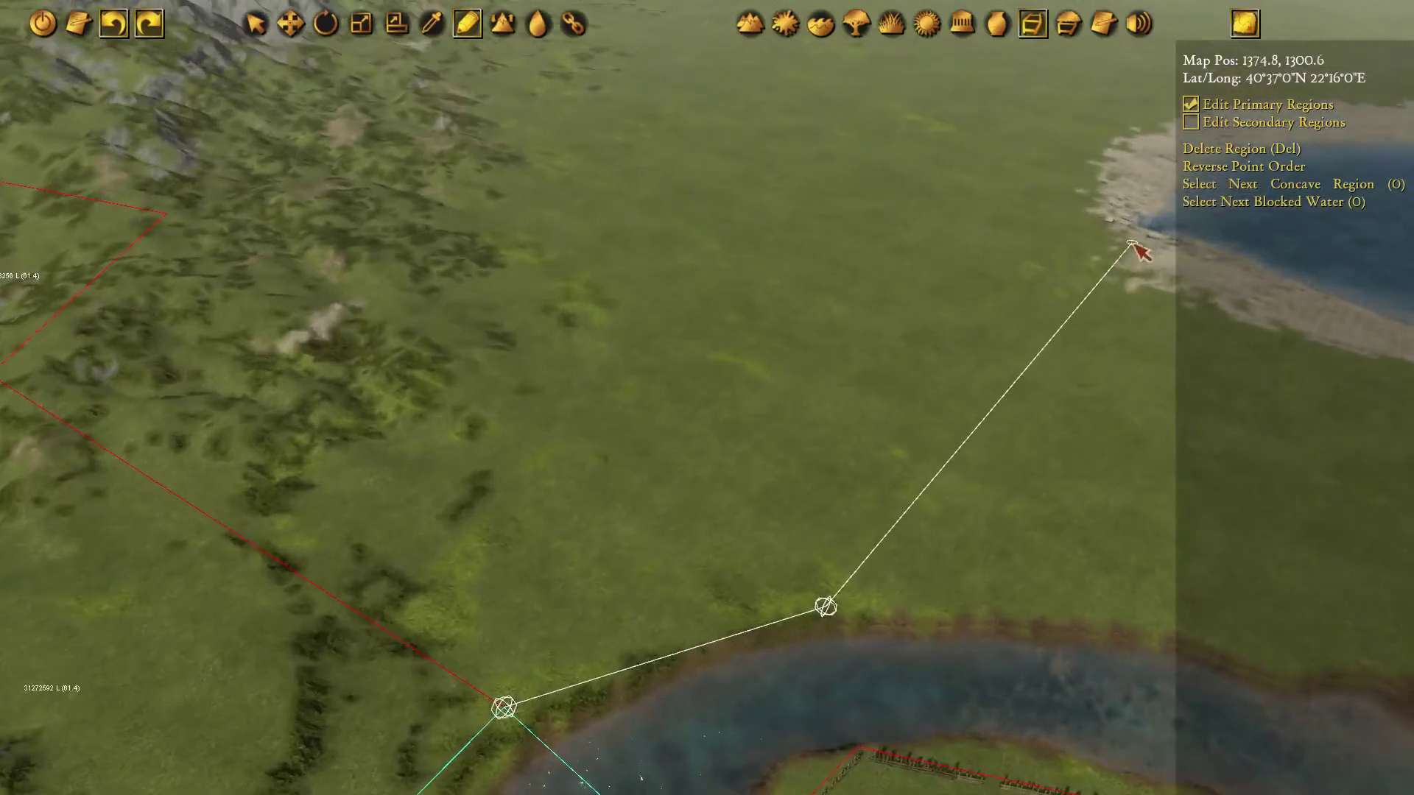
pyautogui.click(1127, 241)
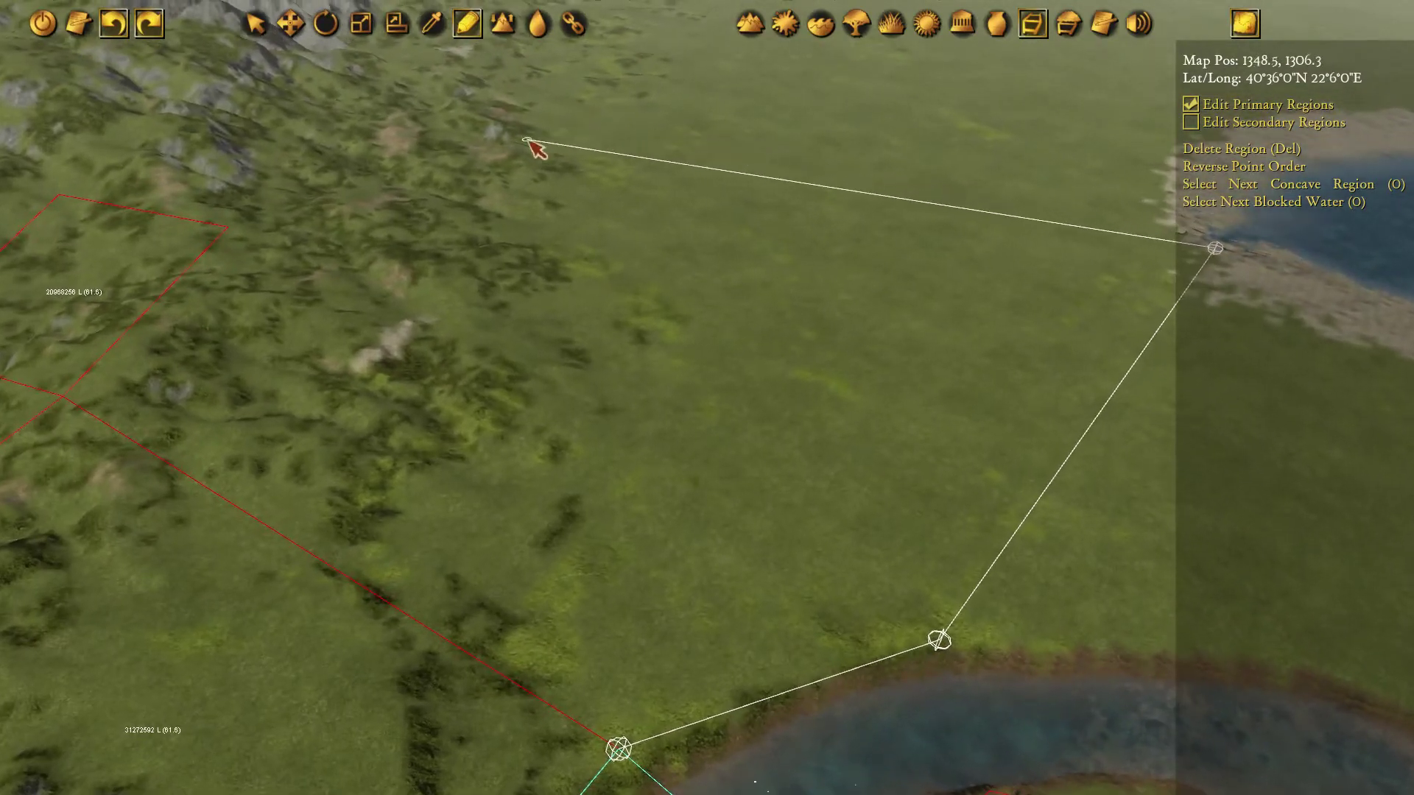
pyautogui.click(231, 227)
pyautogui.click(285, 352)
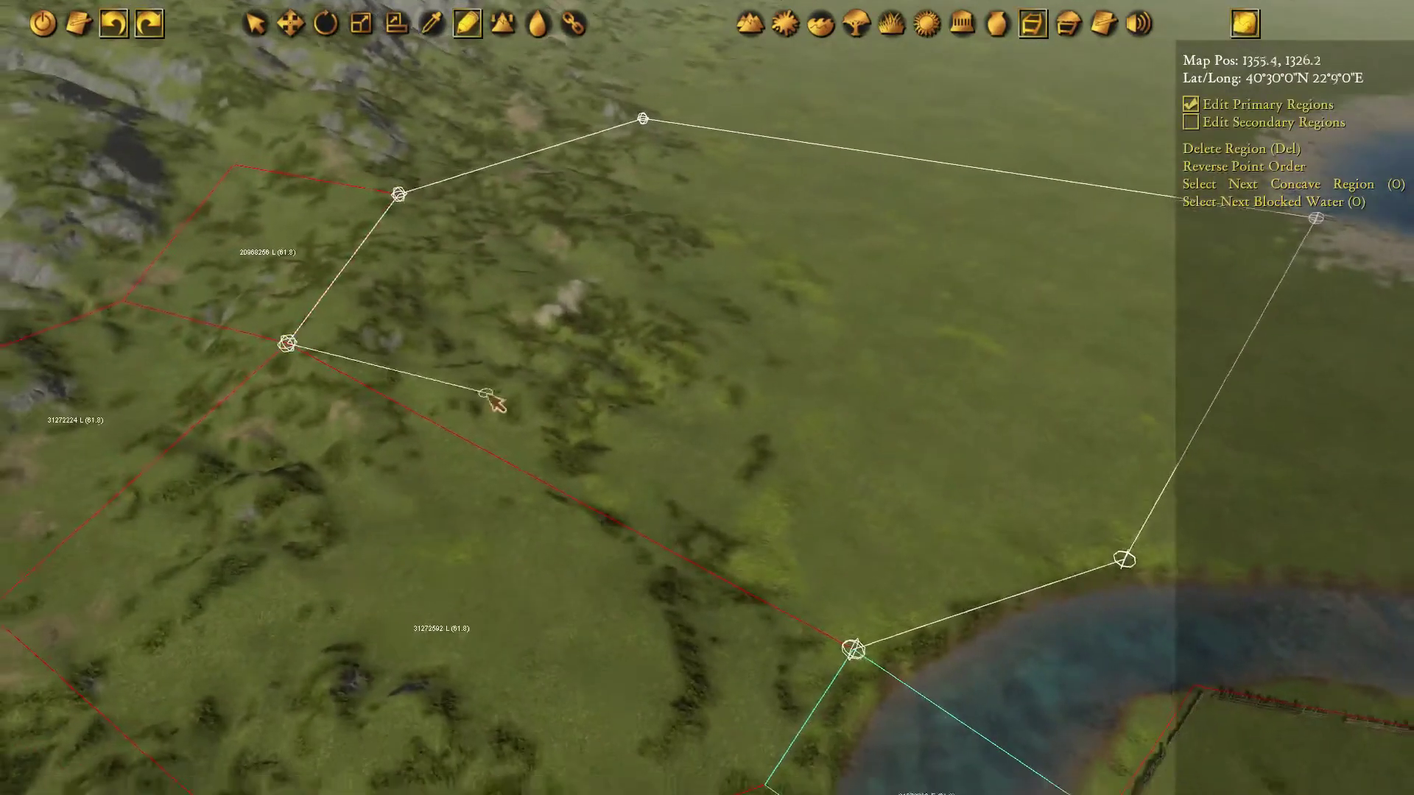
pyautogui.click(683, 487)
# Draw a four-sided region between the river bank and the lake shore, sharing the six-sided region's lakeward edge.
pyautogui.scroll(2, 549, 273)
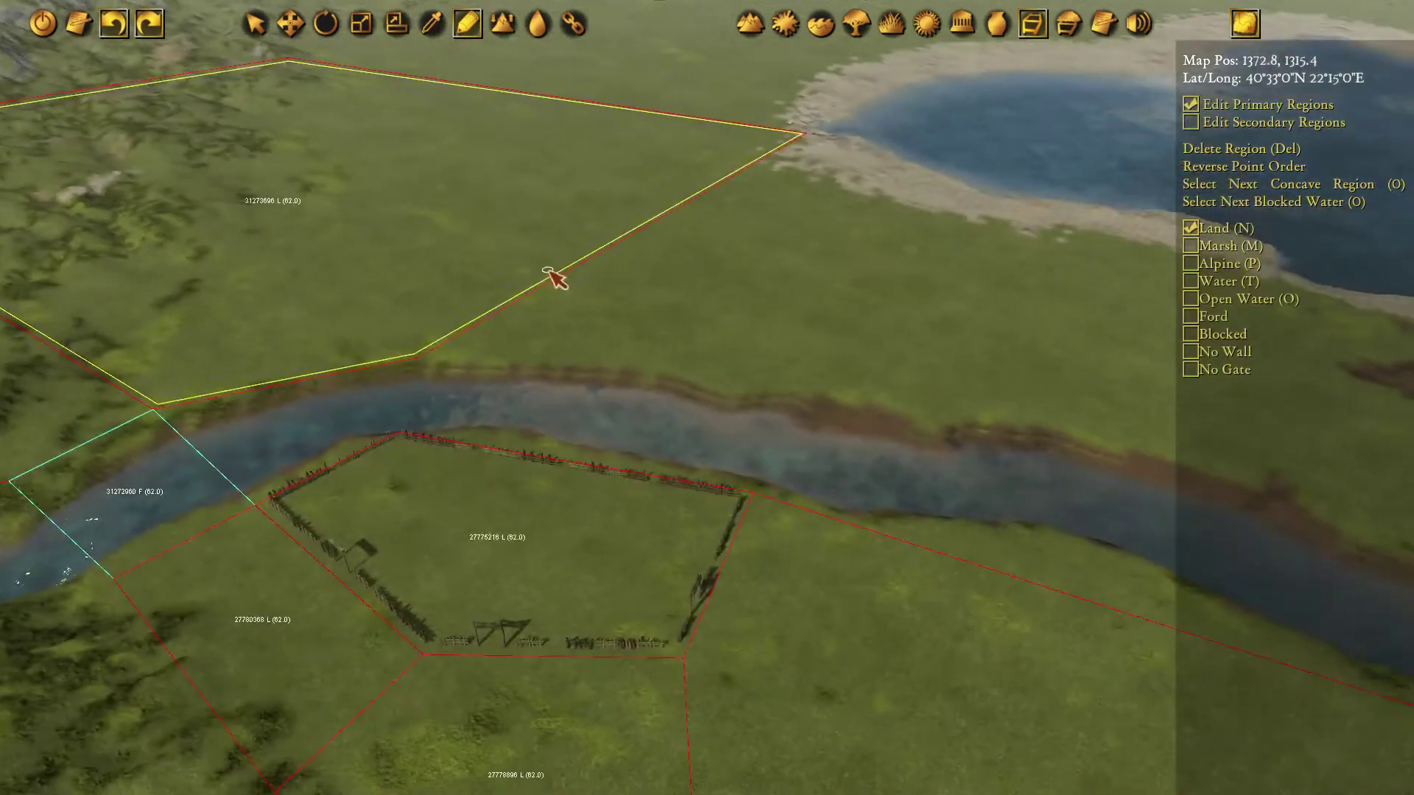
pyautogui.click(810, 392)
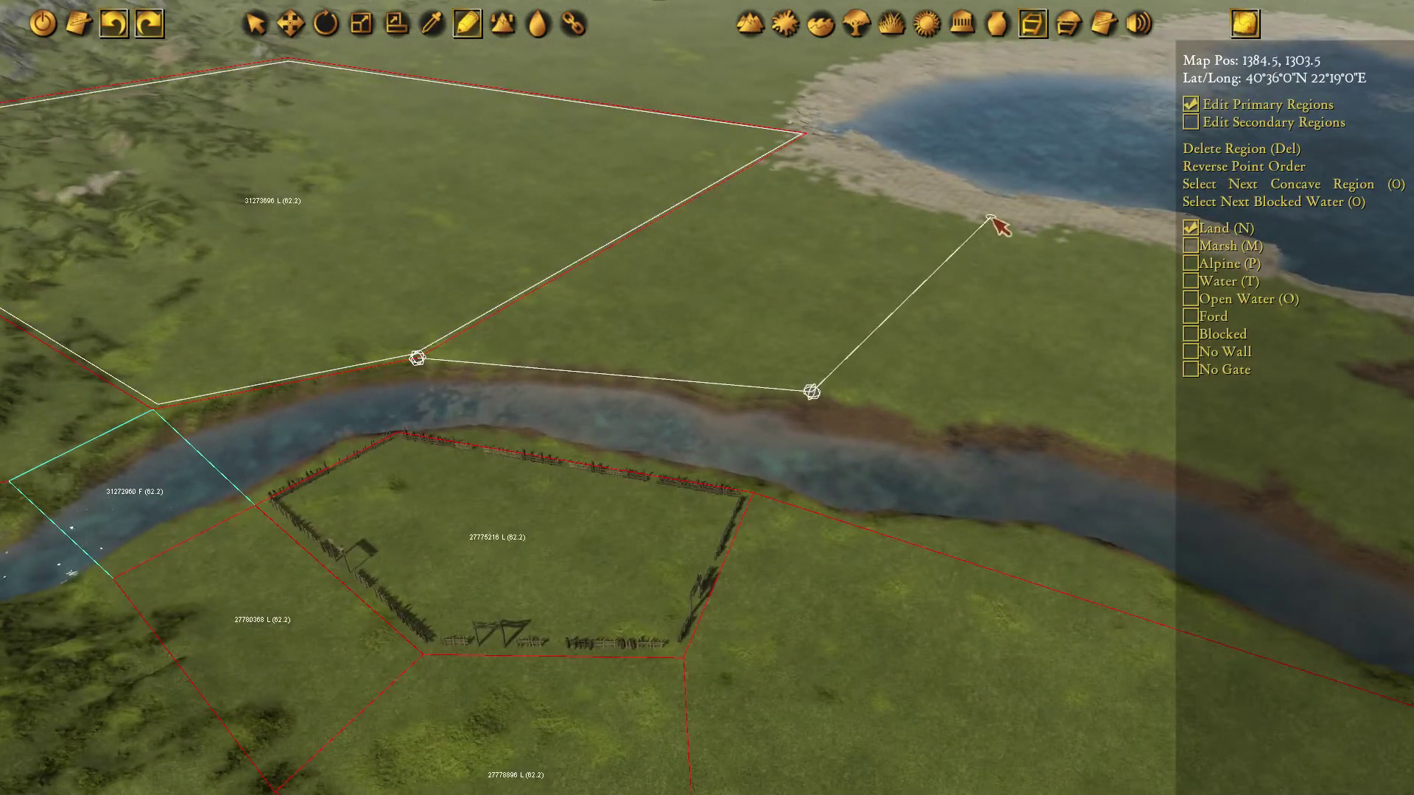
pyautogui.click(804, 131)
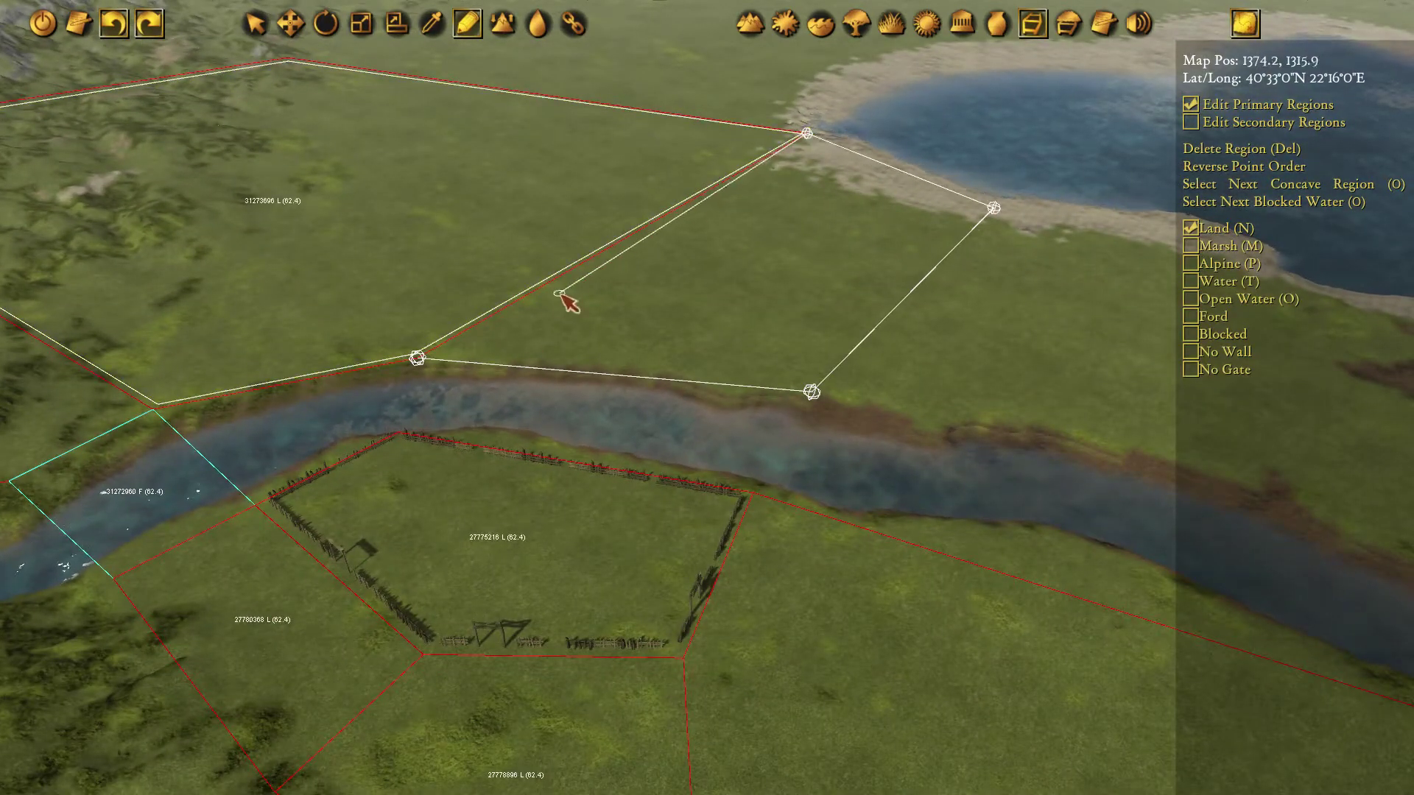
pyautogui.click(417, 358)
# Shift the corner shared by the two regions further along the river bank, and nudge the new region's far lakeside corner.
pyautogui.click(417, 358)
pyautogui.press('w')
pyautogui.moveTo(415, 428); pyautogui.dragTo(497, 420)
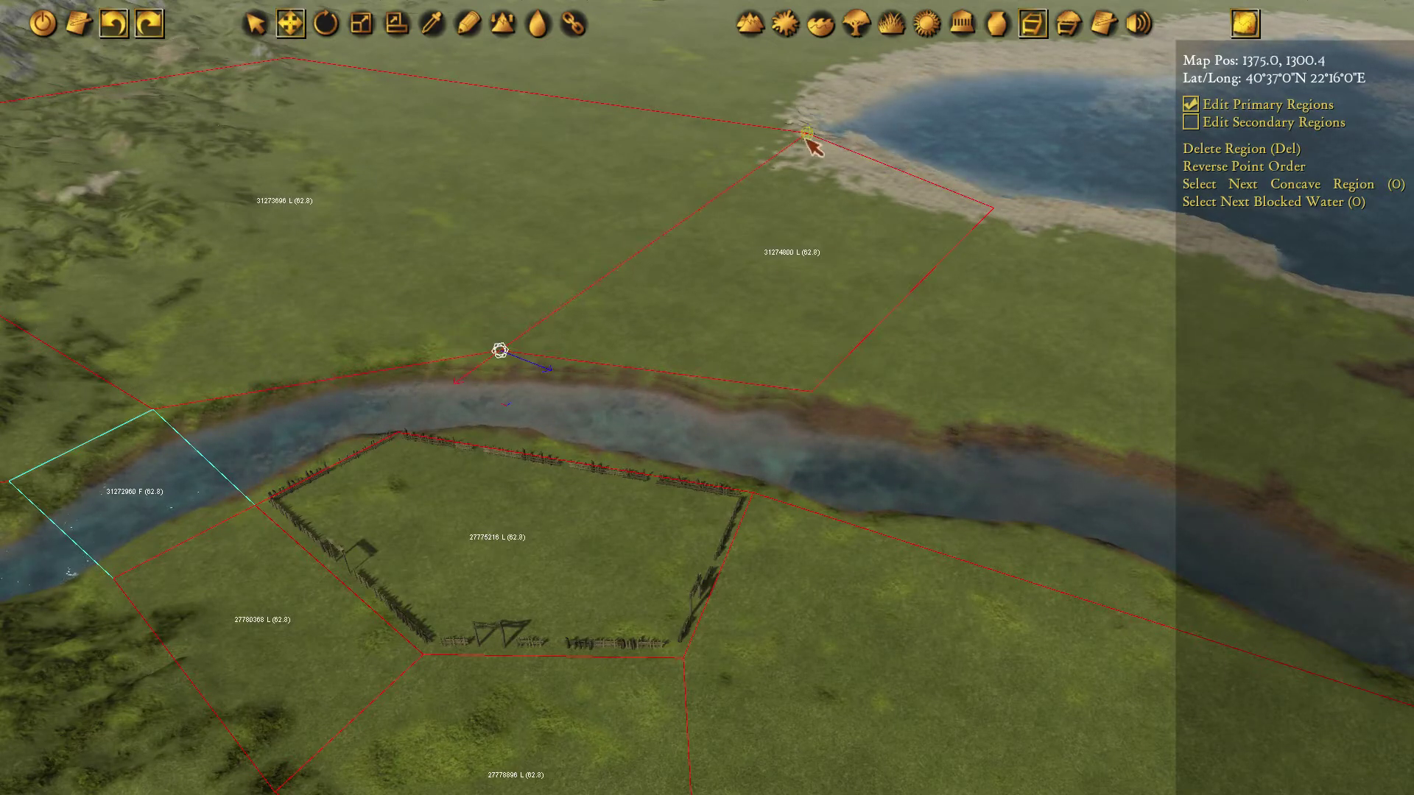
pyautogui.moveTo(1020, 237); pyautogui.dragTo(782, 301, button='middle')
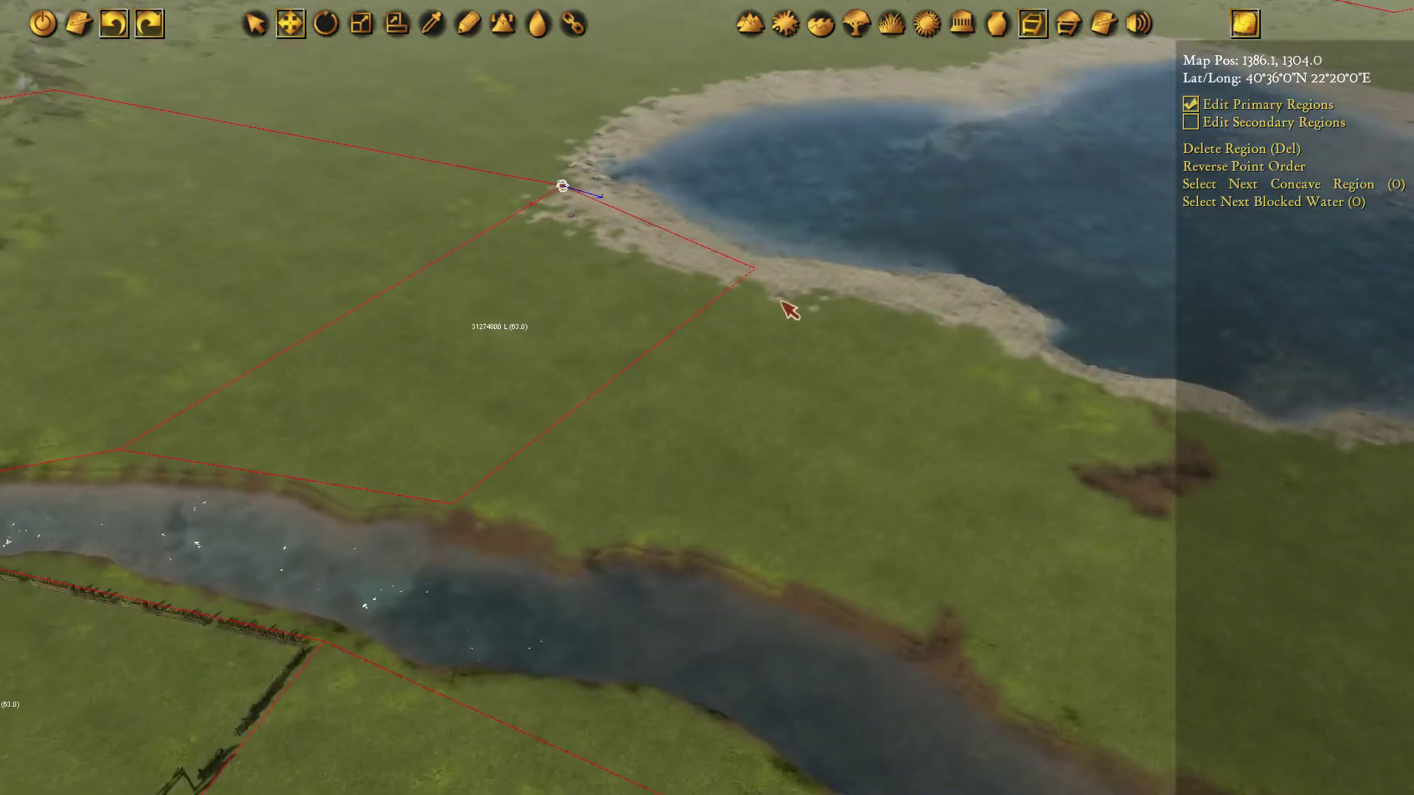
pyautogui.moveTo(788, 303); pyautogui.dragTo(780, 319)
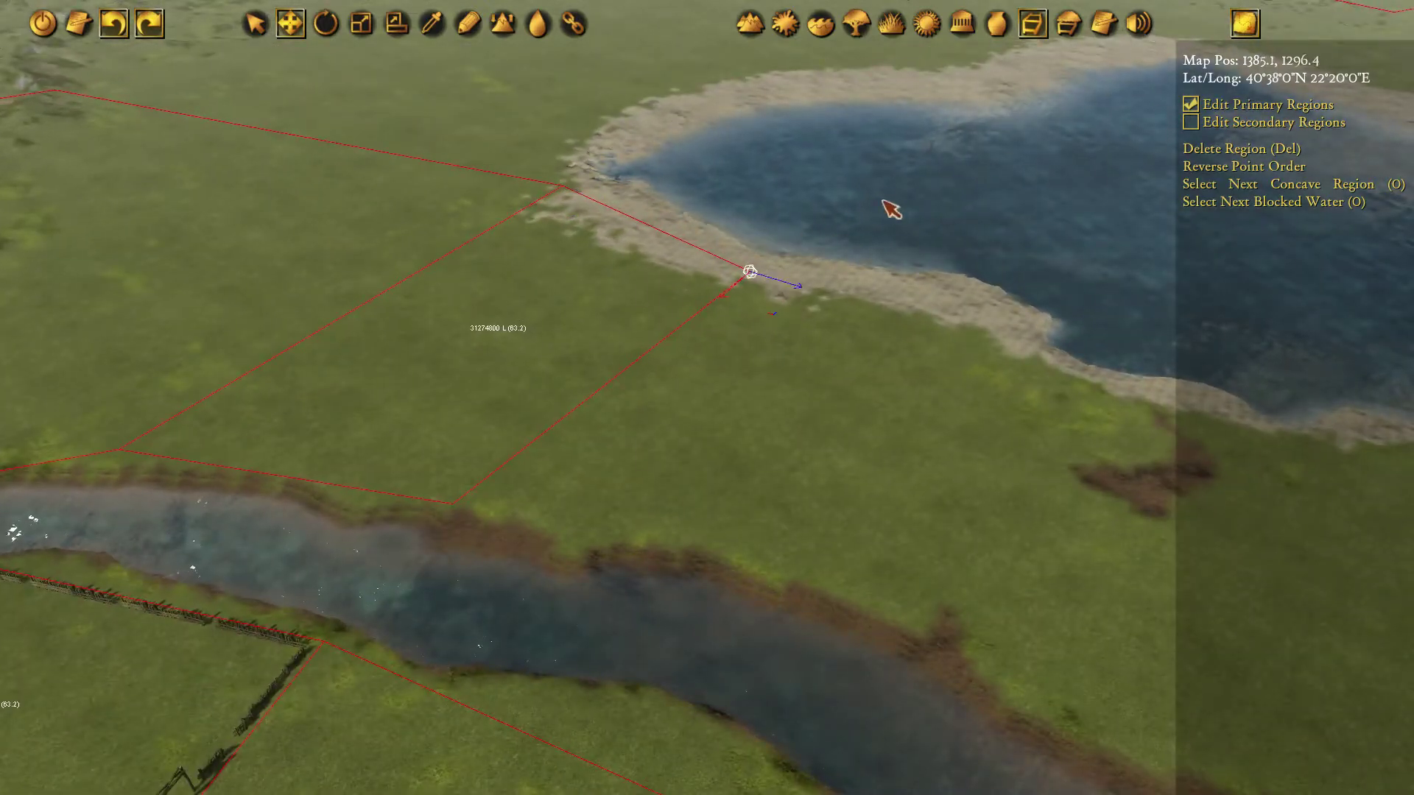
# Draw three adjoining regions along the grass strip between river and lake, extending to the beach at the headland's tip.
pyautogui.moveTo(808, 329); pyautogui.dragTo(827, 256, button='middle')
pyautogui.press('p')
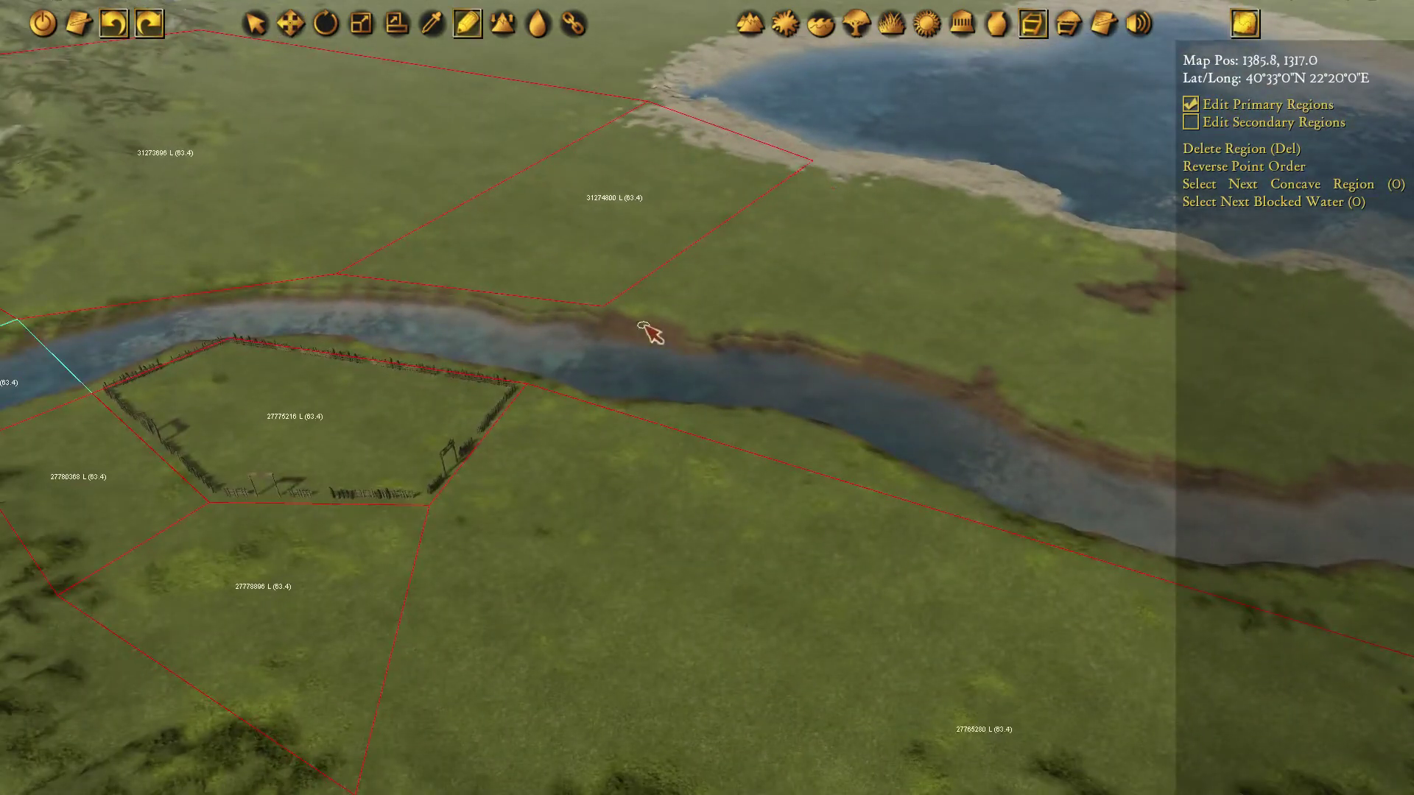
pyautogui.click(604, 308)
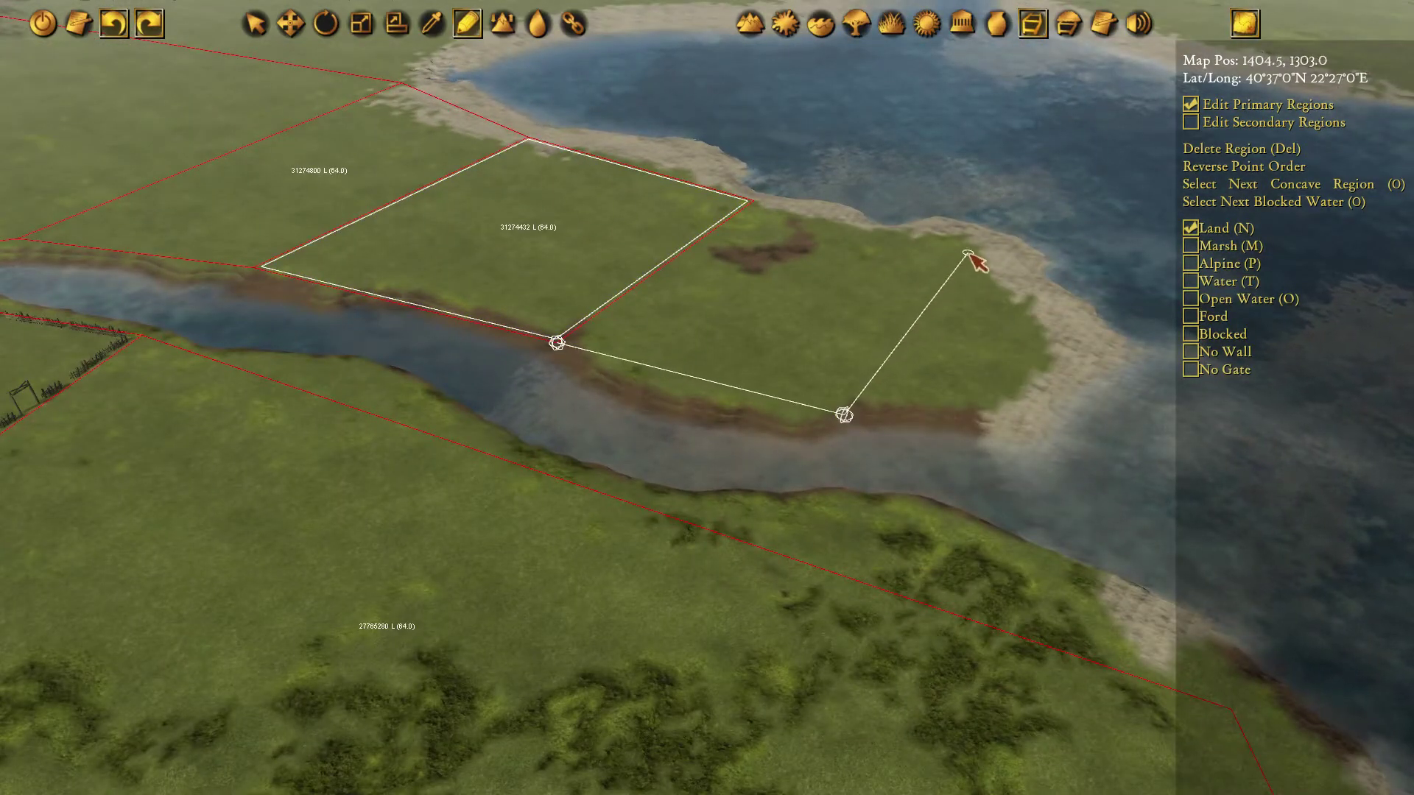
pyautogui.click(561, 342)
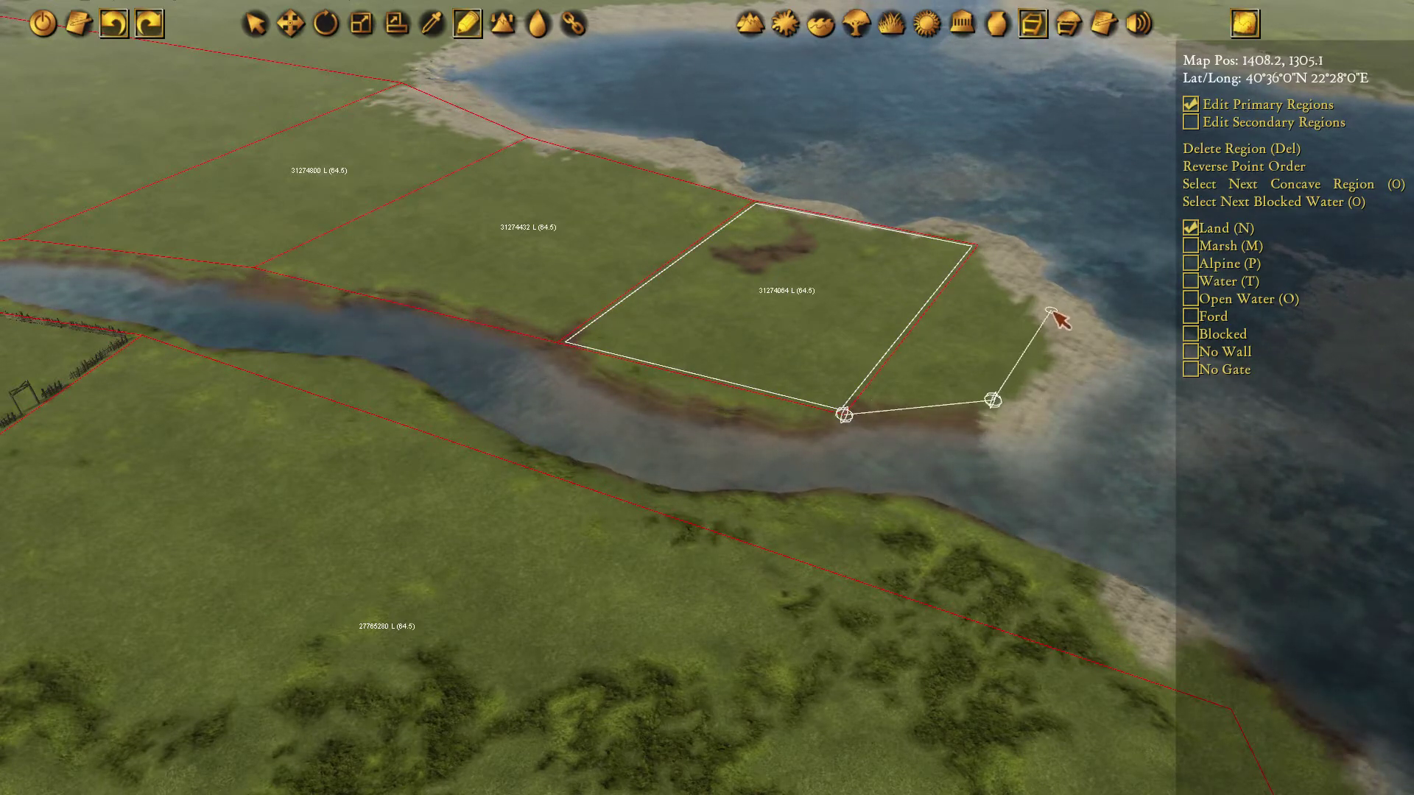
pyautogui.click(845, 415)
# Reshape the small four-sided hillside region by moving its mountain-side corners and the corner it shares with the linking region.
pyautogui.moveTo(414, 221); pyautogui.dragTo(751, 293, button='middle')
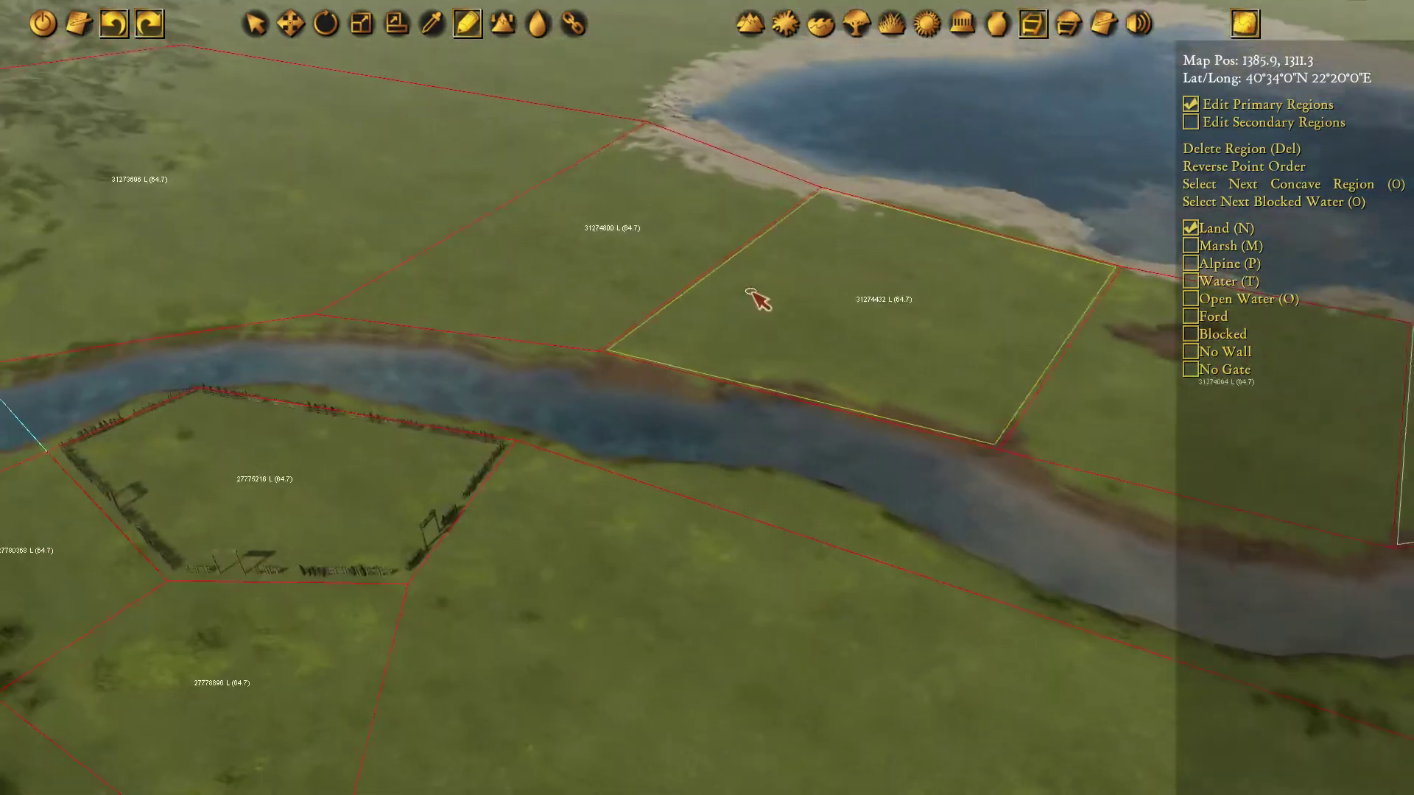
pyautogui.moveTo(290, 173); pyautogui.dragTo(569, 360, button='middle')
pyautogui.moveTo(274, 196); pyautogui.dragTo(413, 302, button='middle')
pyautogui.moveTo(632, 268); pyautogui.dragTo(734, 120, button='middle')
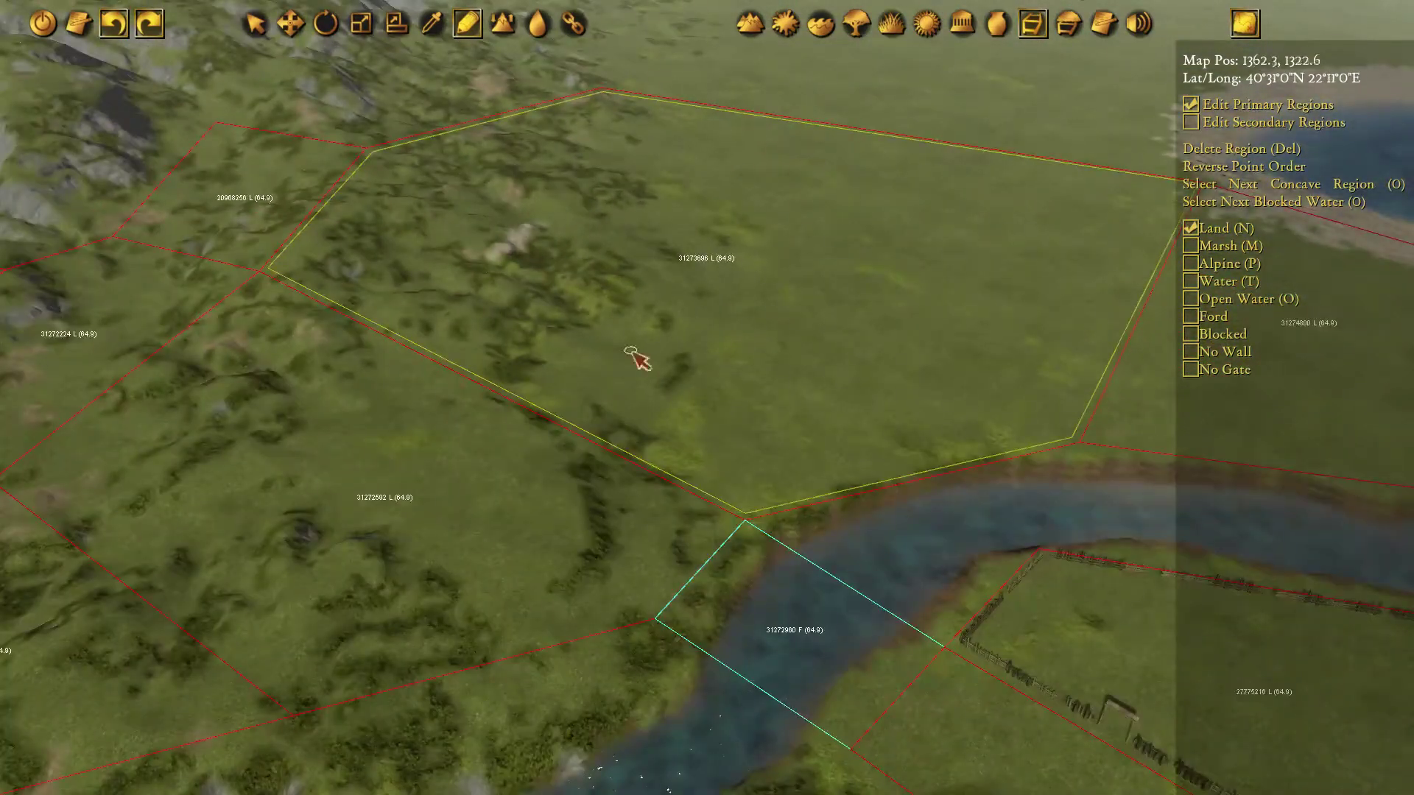
pyautogui.moveTo(626, 351); pyautogui.dragTo(792, 302, button='middle')
pyautogui.press('q')
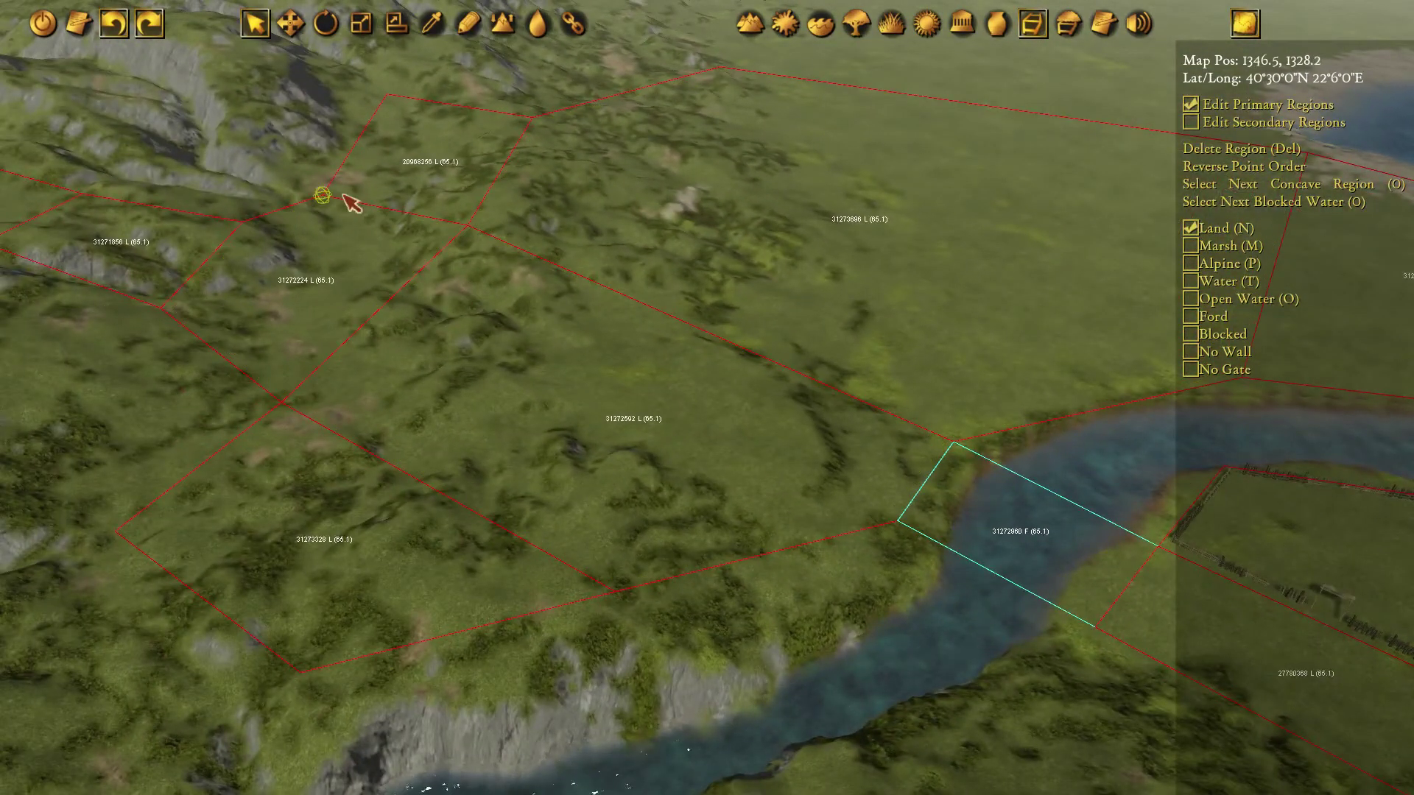
pyautogui.click(335, 193)
pyautogui.press('w')
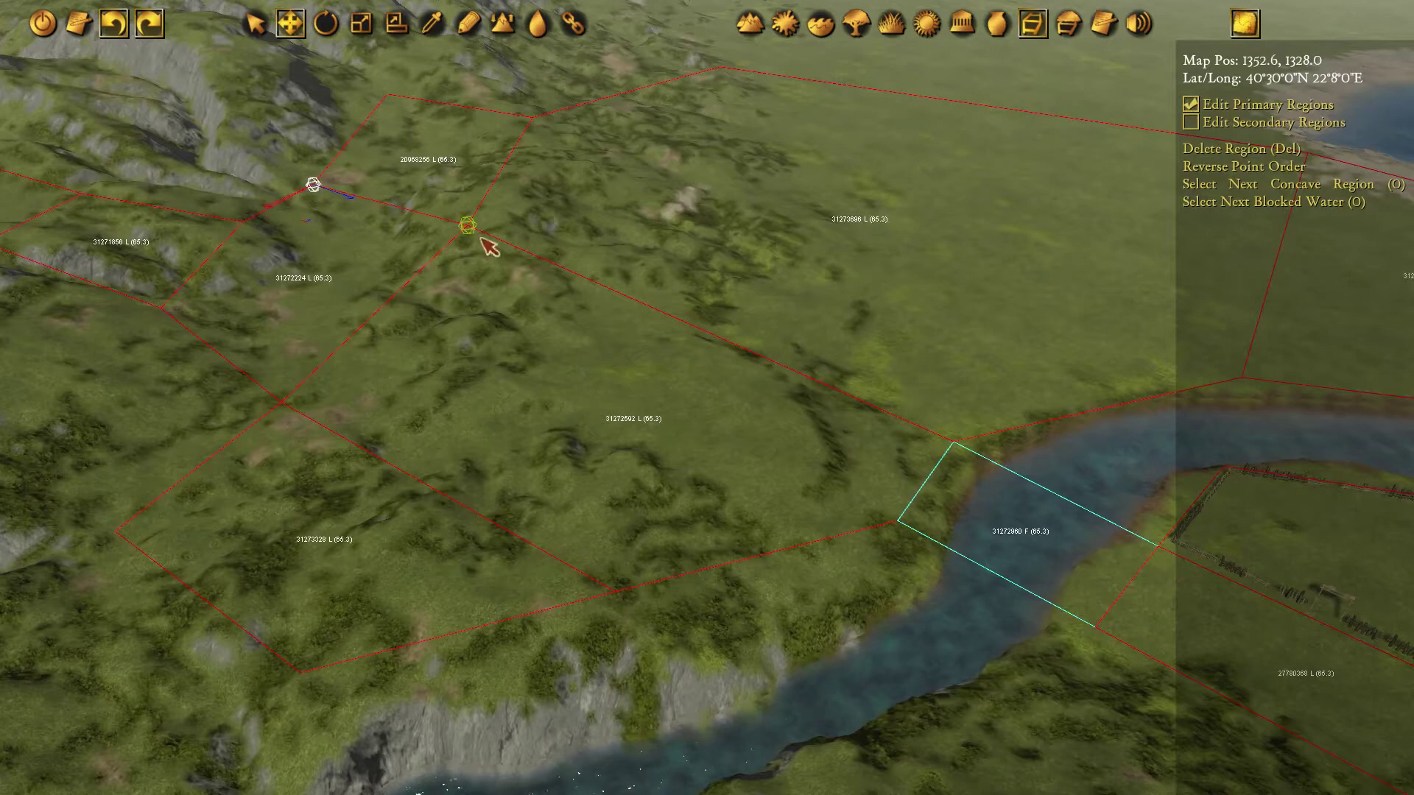
pyautogui.moveTo(484, 275); pyautogui.dragTo(506, 258)
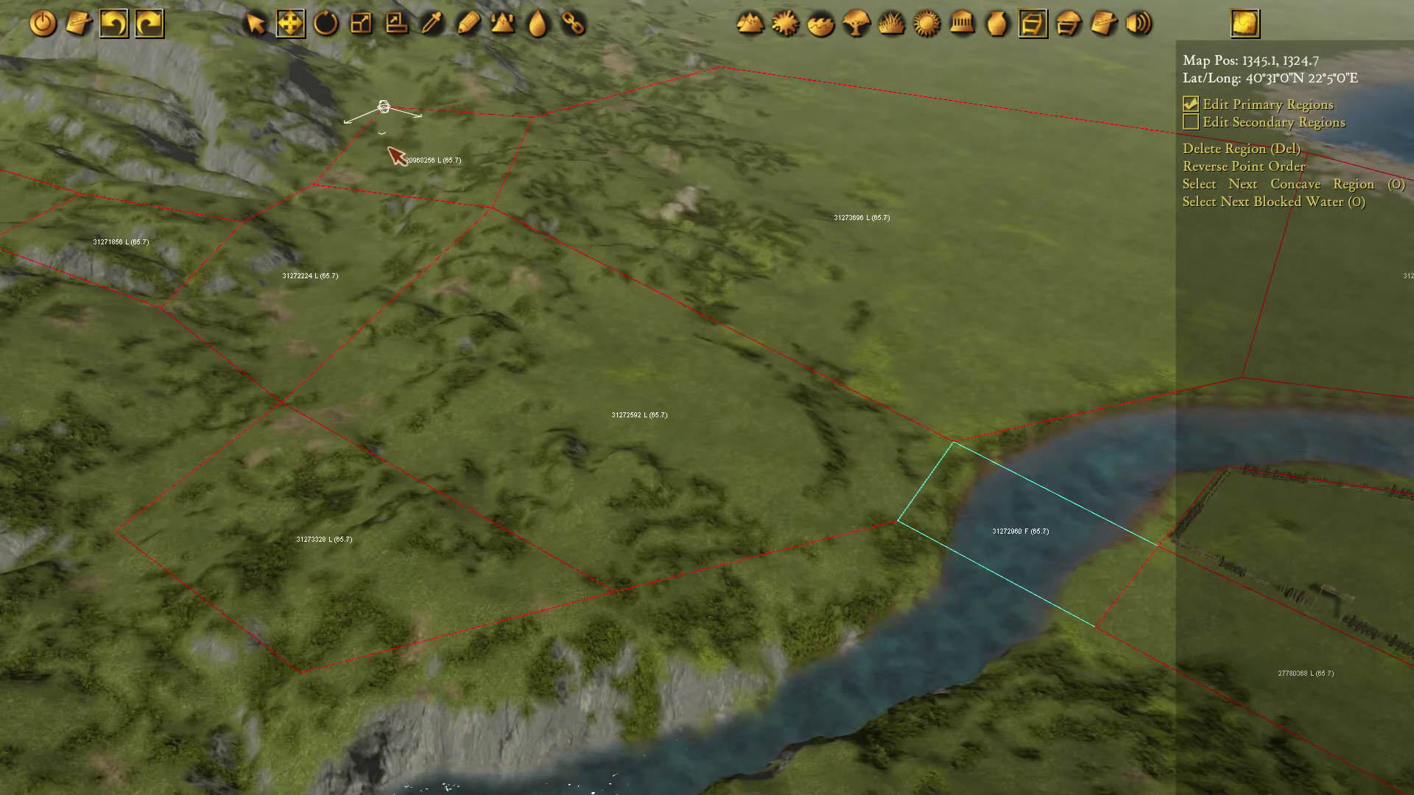
# Draw a large six-sided region over the grassland between the lake shore and the small region at the mountain's foot, sharing their existing corners.
pyautogui.moveTo(876, 156); pyautogui.dragTo(649, 264, button='middle')
pyautogui.moveTo(1101, 179)
pyautogui.mouseDown(button='middle')
pyautogui.moveTo(858, 362)
pyautogui.moveTo(960, 334)
pyautogui.mouseUp(button='middle')
pyautogui.press('p')
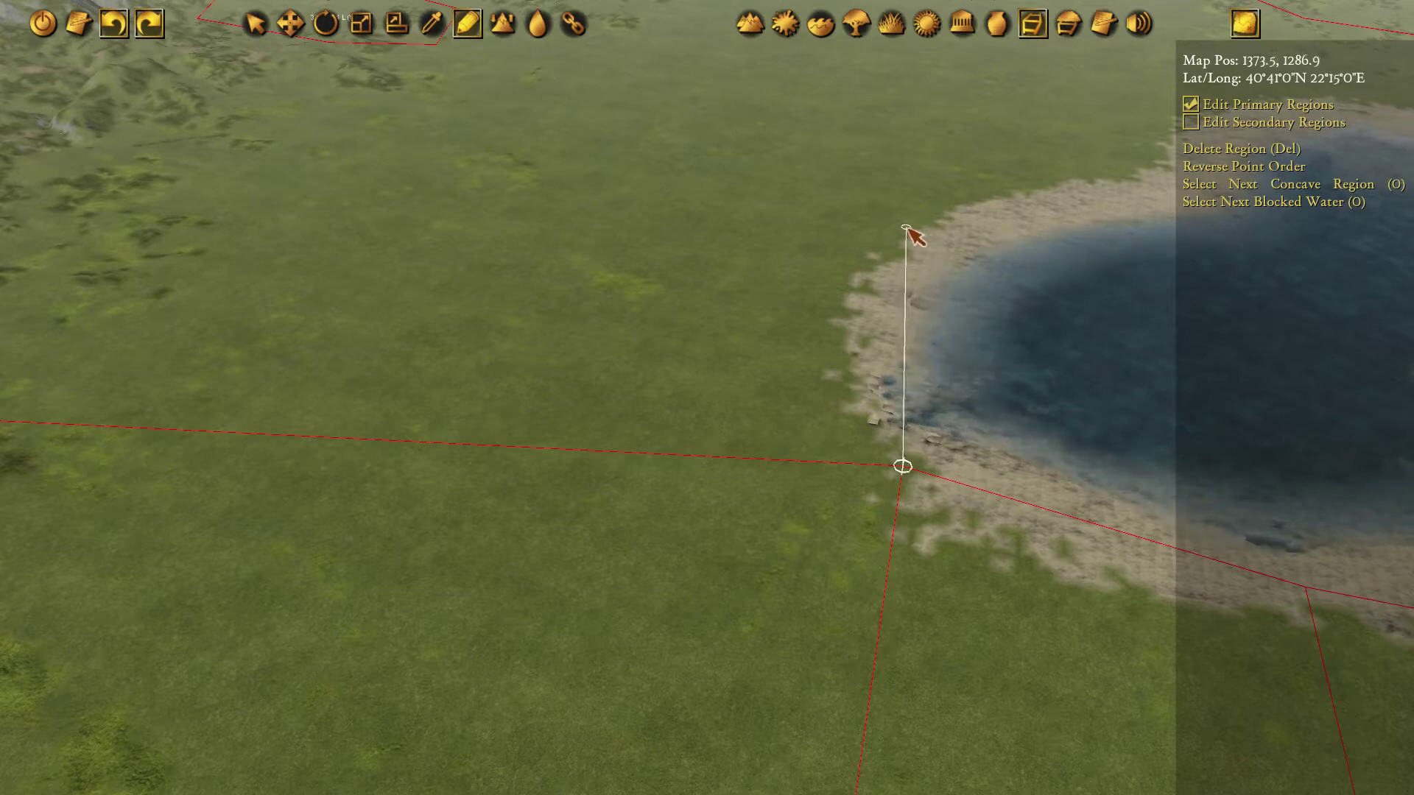
pyautogui.press('a')
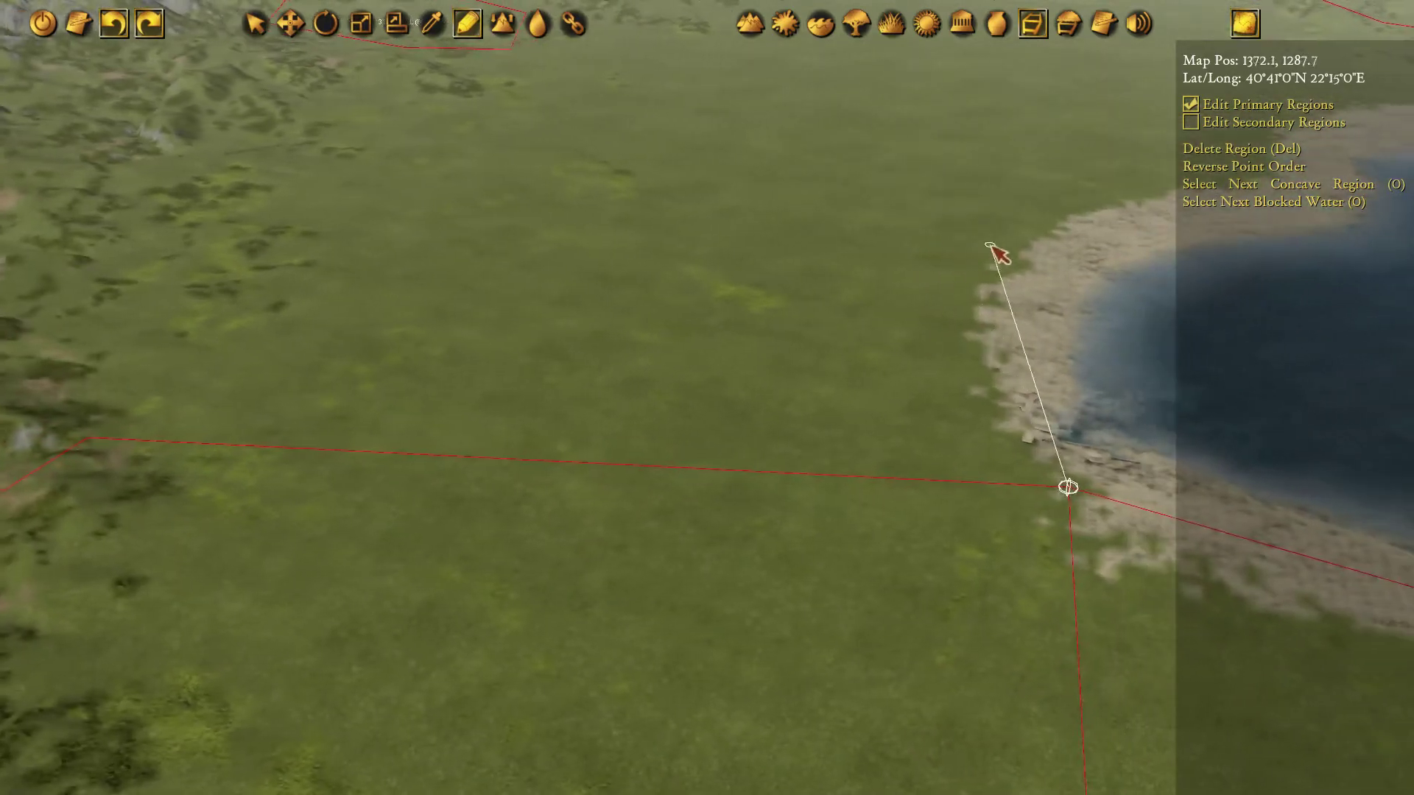
pyautogui.click(1054, 276)
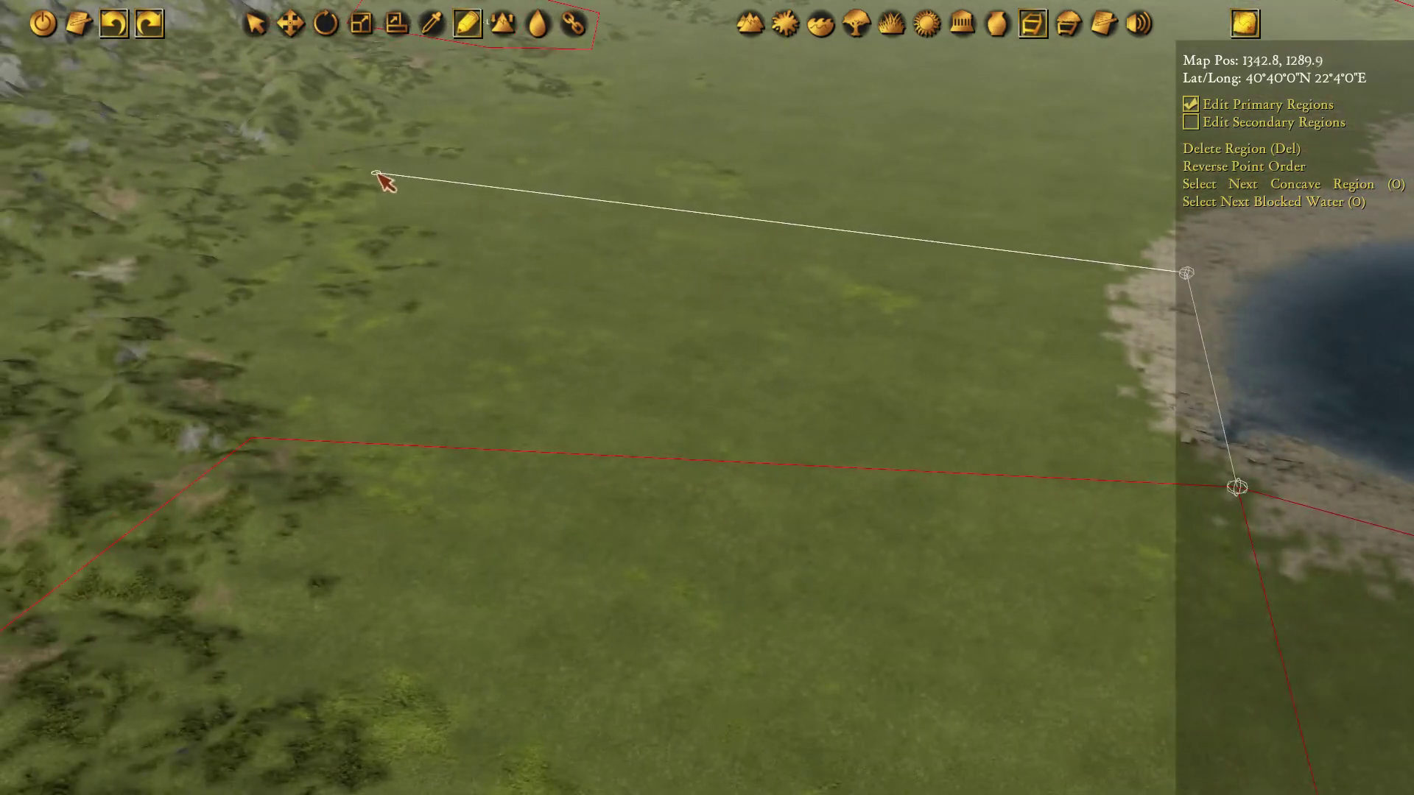
pyautogui.press('w')
pyautogui.press('a')
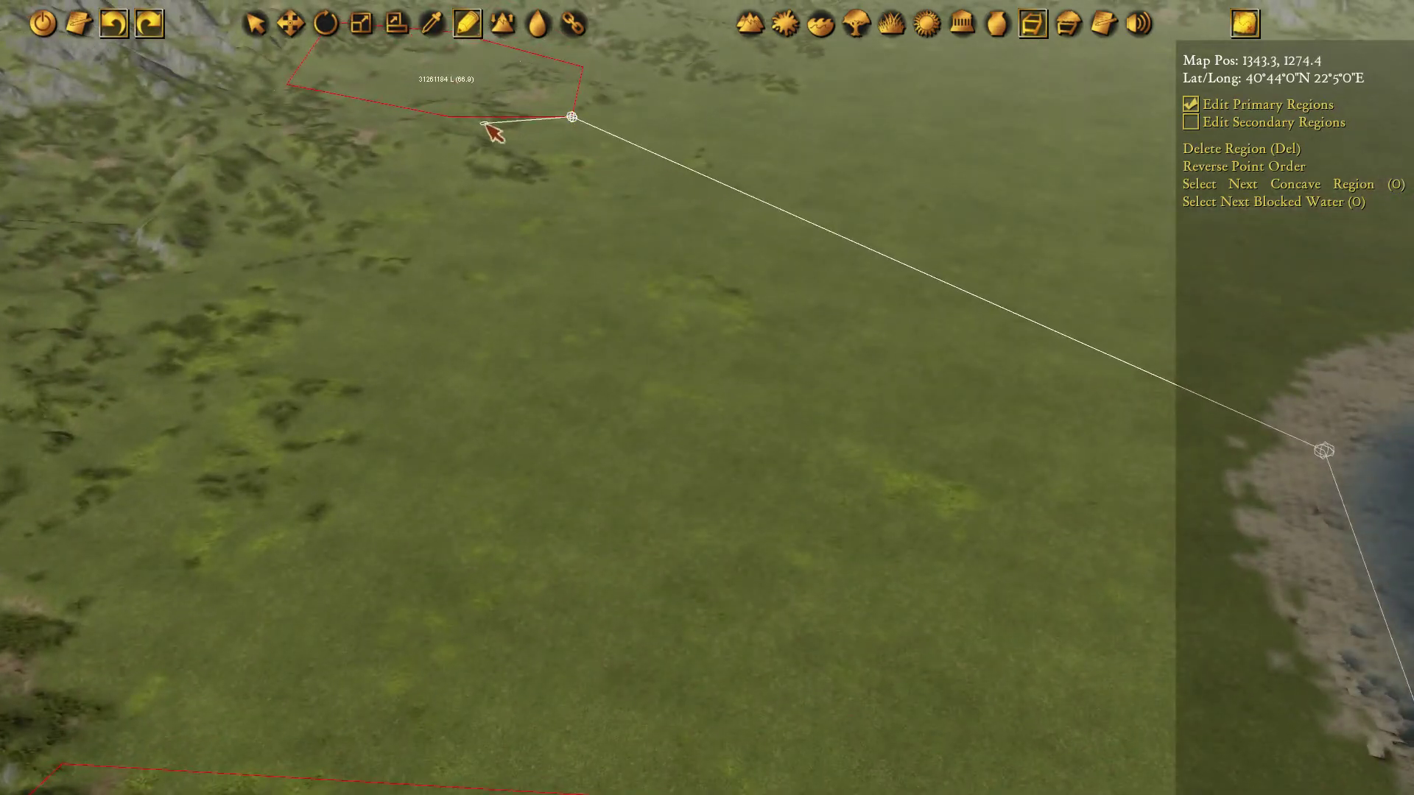
pyautogui.click(448, 118)
pyautogui.press('w')
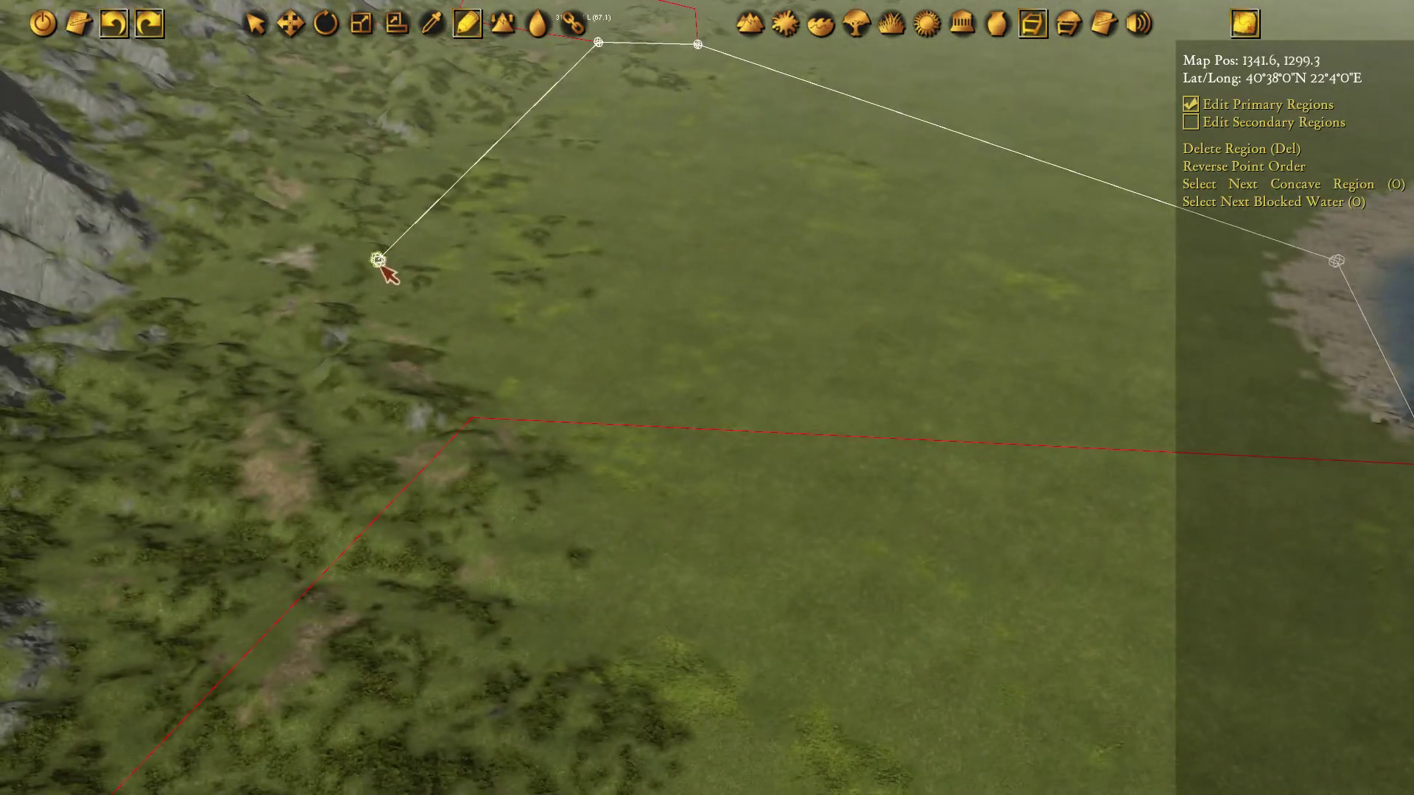
pyautogui.click(470, 421)
pyautogui.press('d')
pyautogui.click(972, 366)
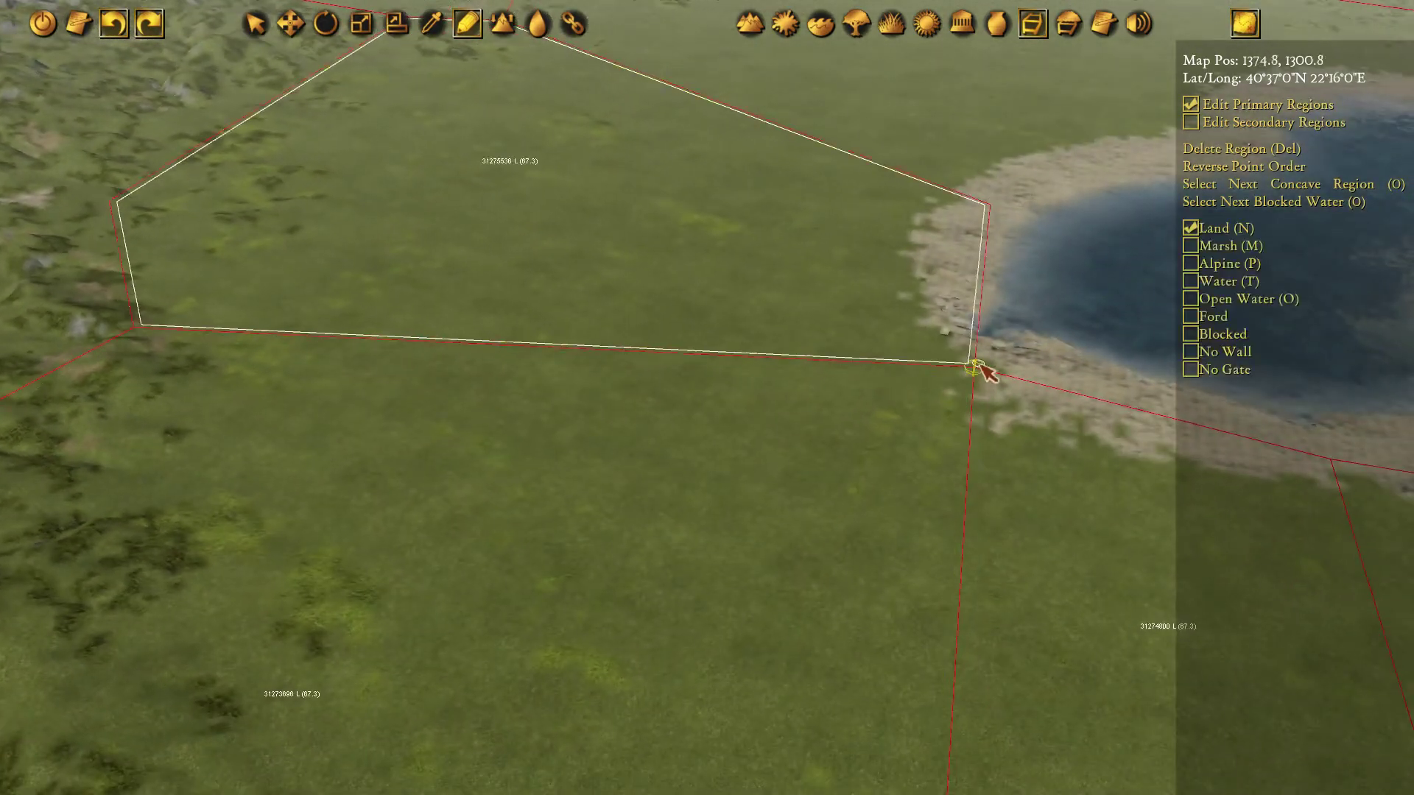
# Draw a four-sided region along the mountain's foot, joining the new grassland region's hillside edge to the small region's nearest edge.
pyautogui.press('w')
pyautogui.press('w')
pyautogui.press('a')
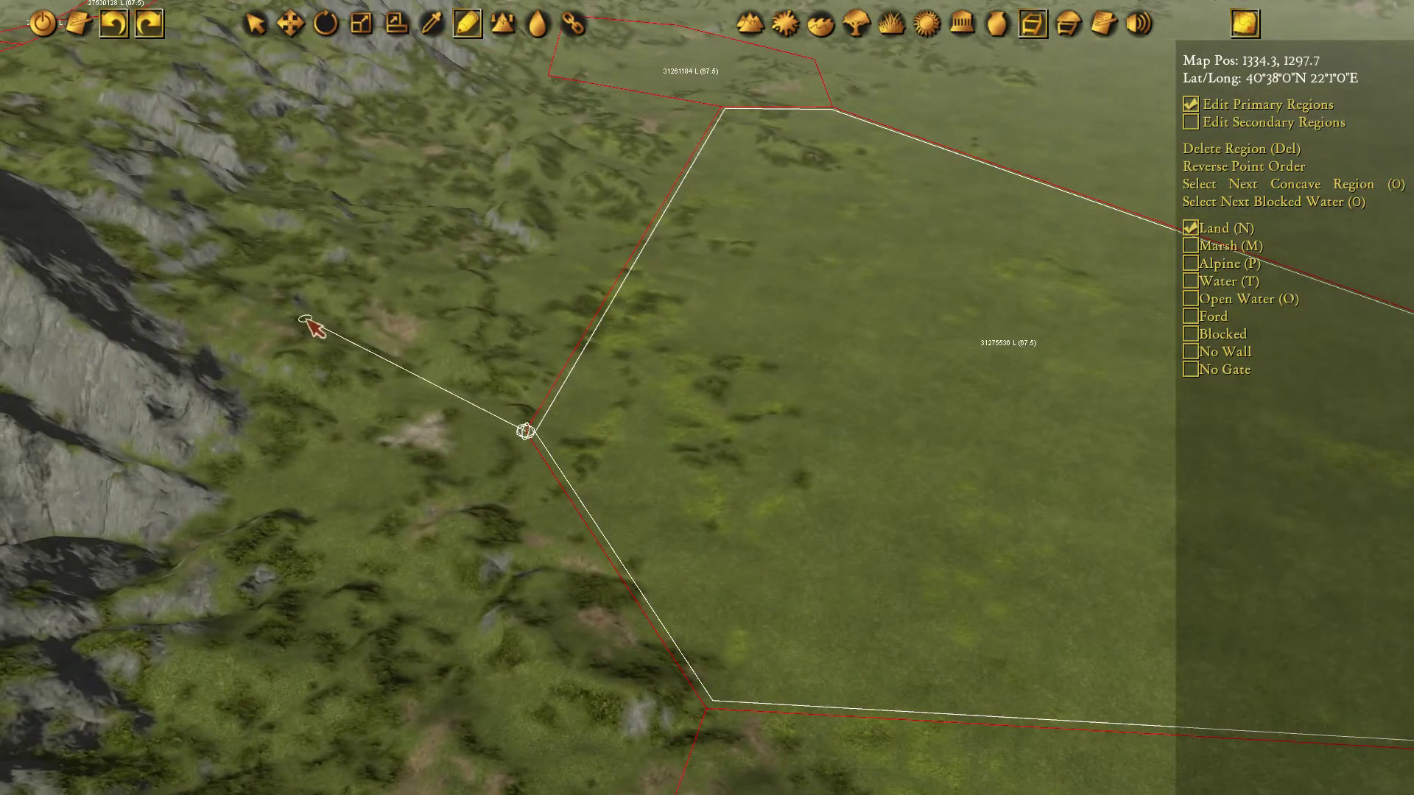
pyautogui.click(315, 318)
pyautogui.press('w')
pyautogui.click(535, 112)
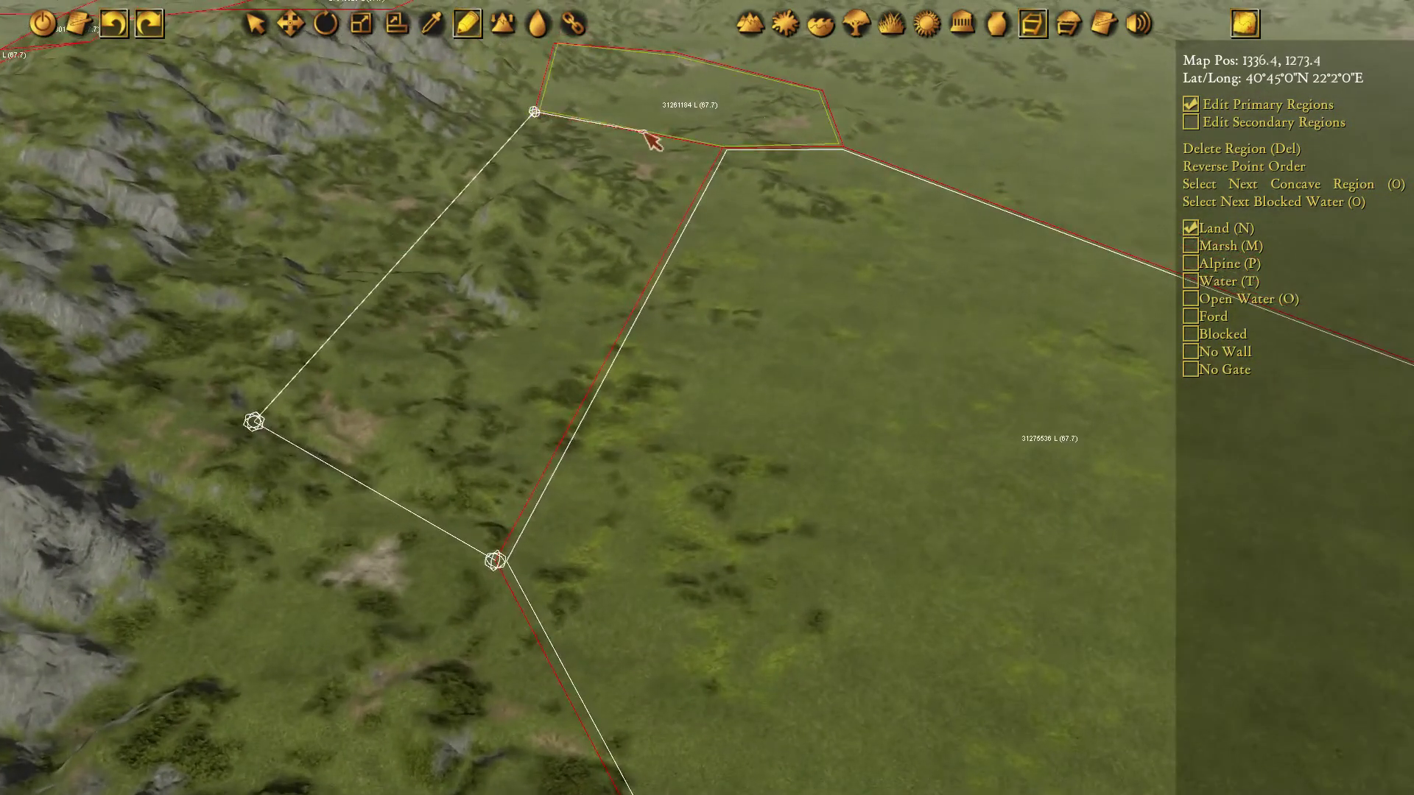
pyautogui.click(722, 148)
pyautogui.click(495, 561)
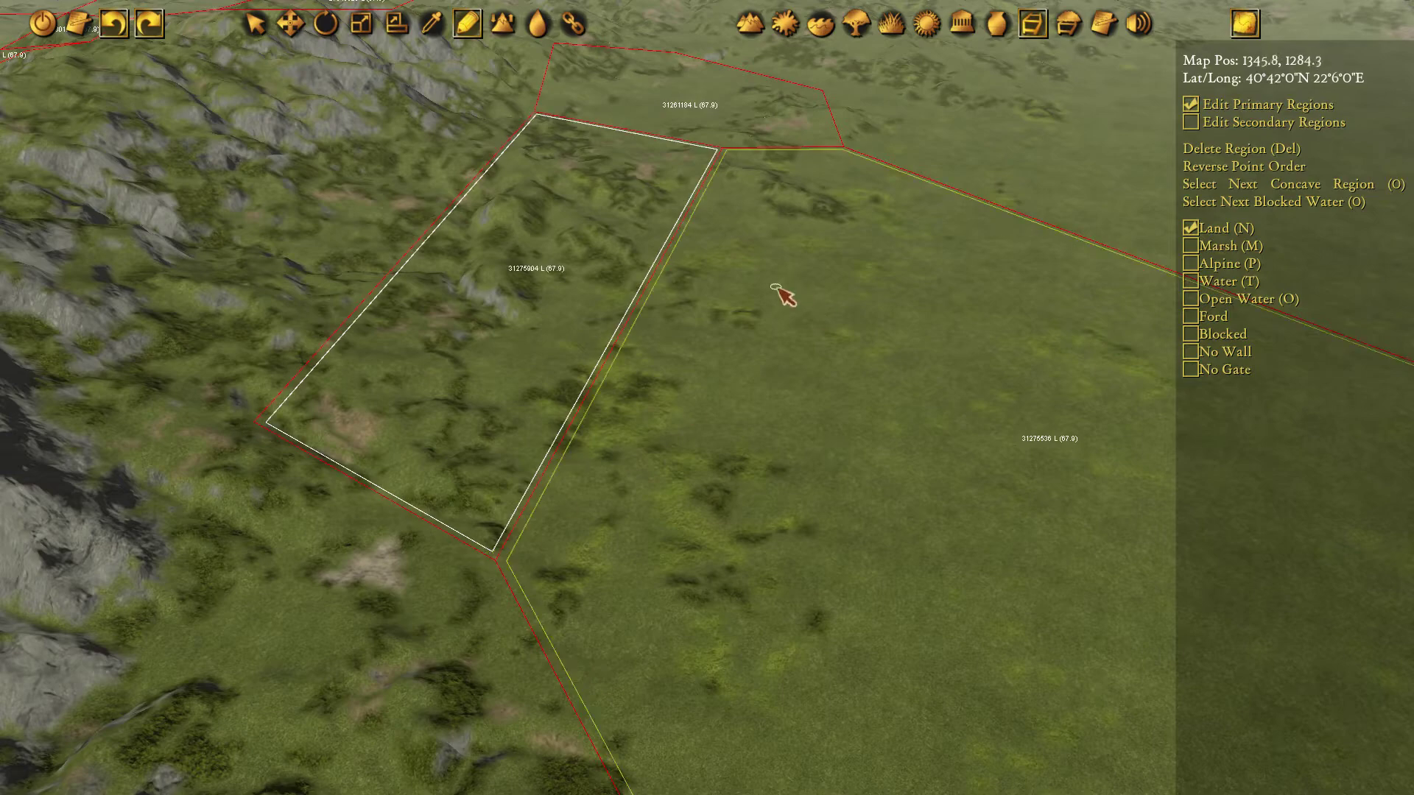
# Move the small six-sided region's outermost mountain-side corner closer to the rocky slope.
pyautogui.press('d')
pyautogui.moveTo(808, 233); pyautogui.dragTo(328, 341, button='middle')
pyautogui.moveTo(921, 283); pyautogui.dragTo(656, 351, button='middle')
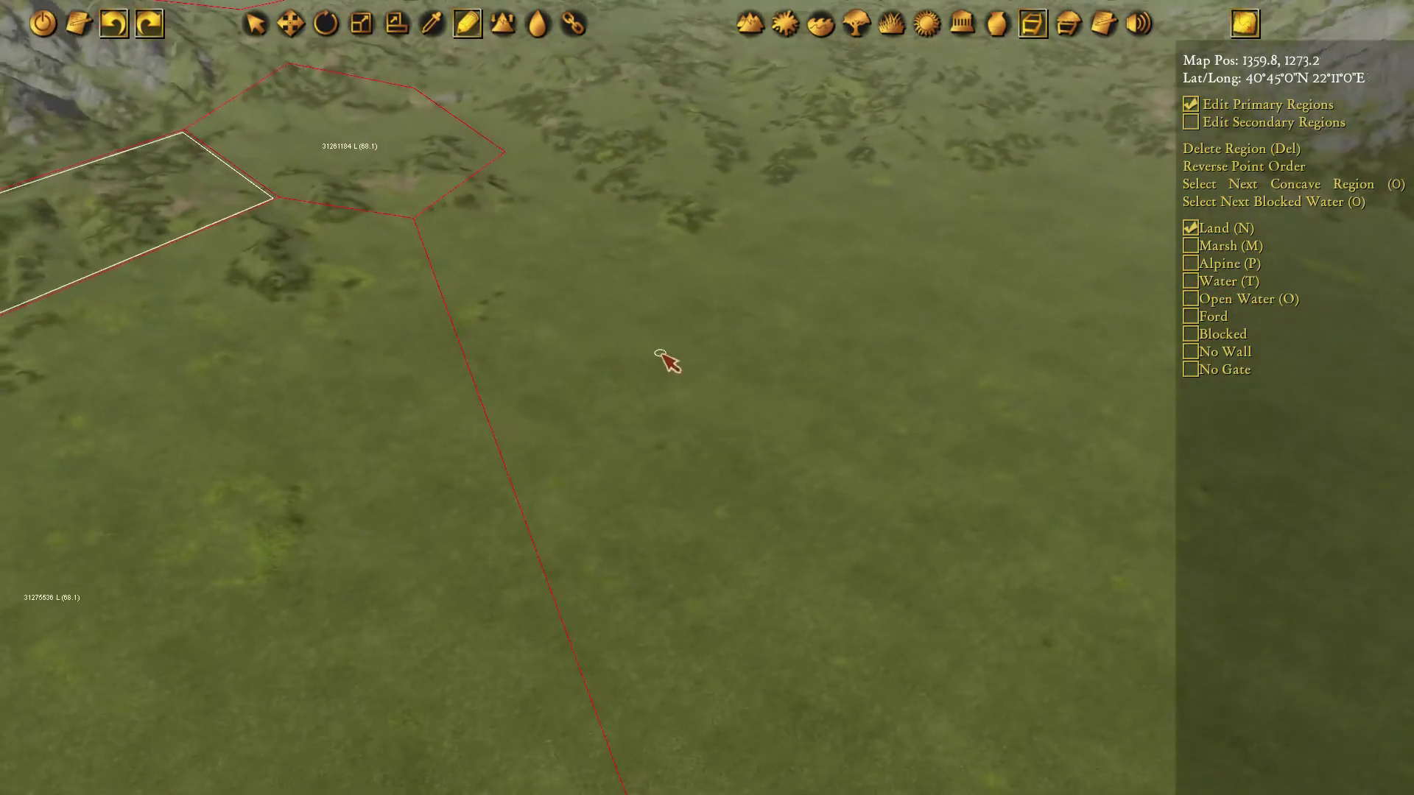
pyautogui.moveTo(492, 147); pyautogui.dragTo(623, 394, button='middle')
pyautogui.moveTo(530, 354); pyautogui.dragTo(525, 358, button='middle')
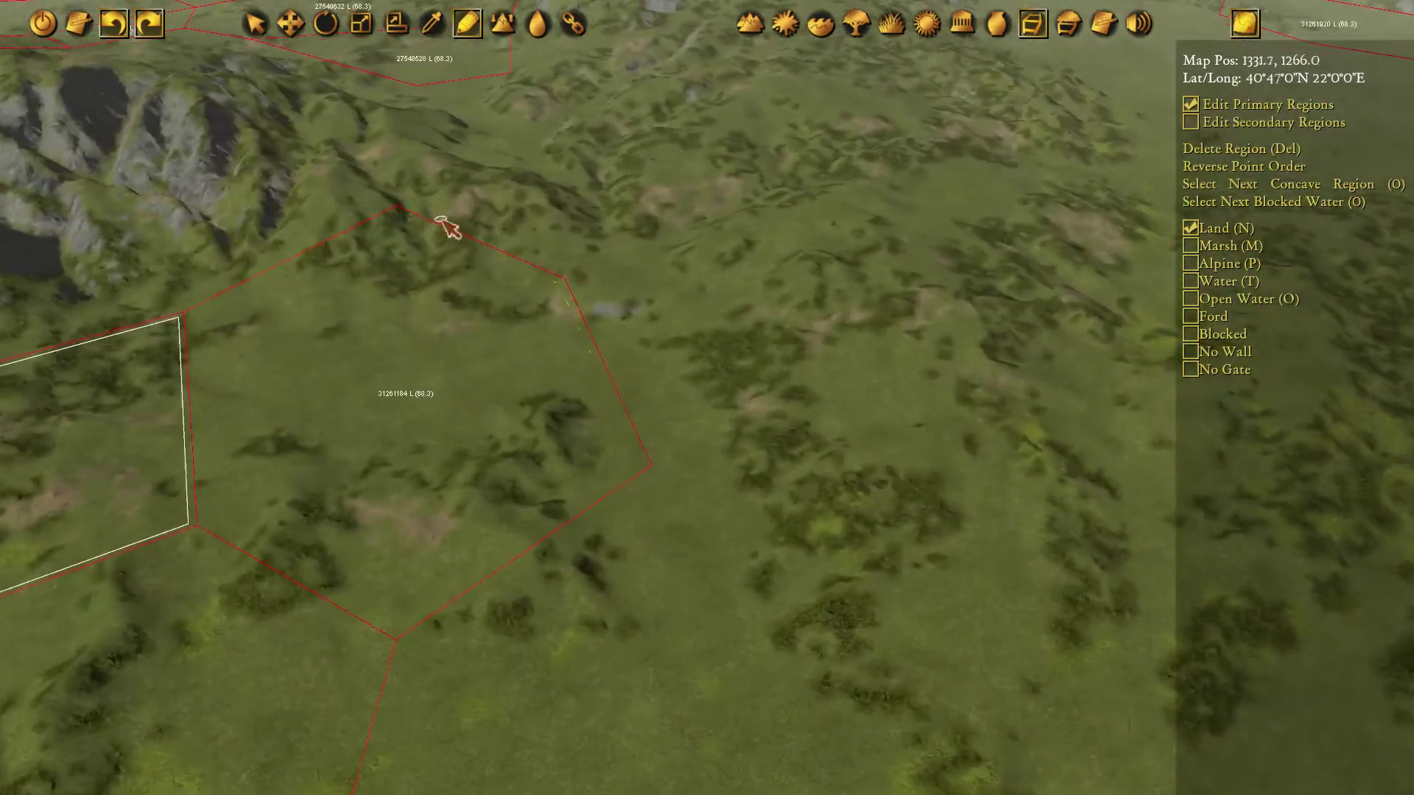
pyautogui.moveTo(477, 174); pyautogui.dragTo(497, 222, button='middle')
pyautogui.press('q')
pyautogui.click(410, 266)
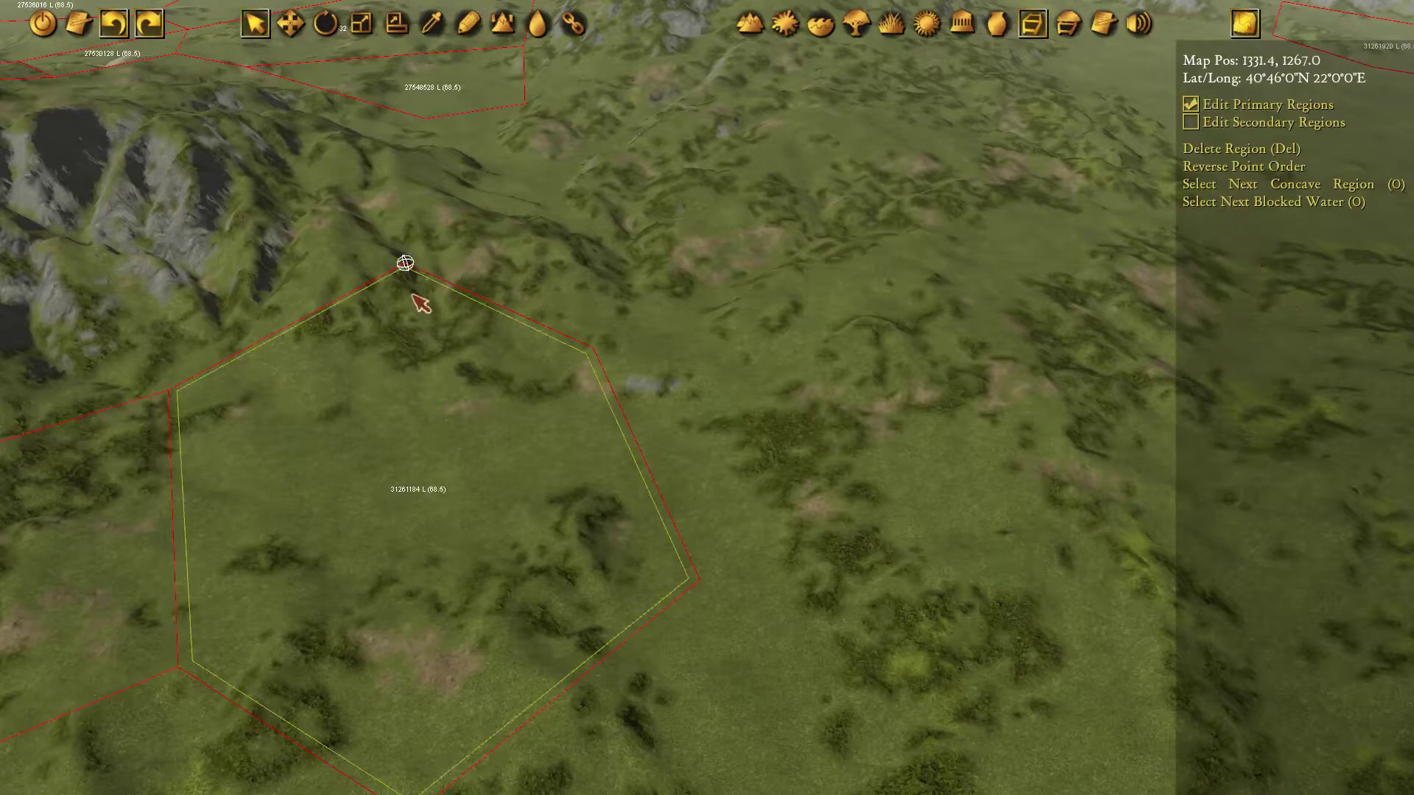
pyautogui.press('w')
pyautogui.moveTo(365, 316); pyautogui.dragTo(300, 332)
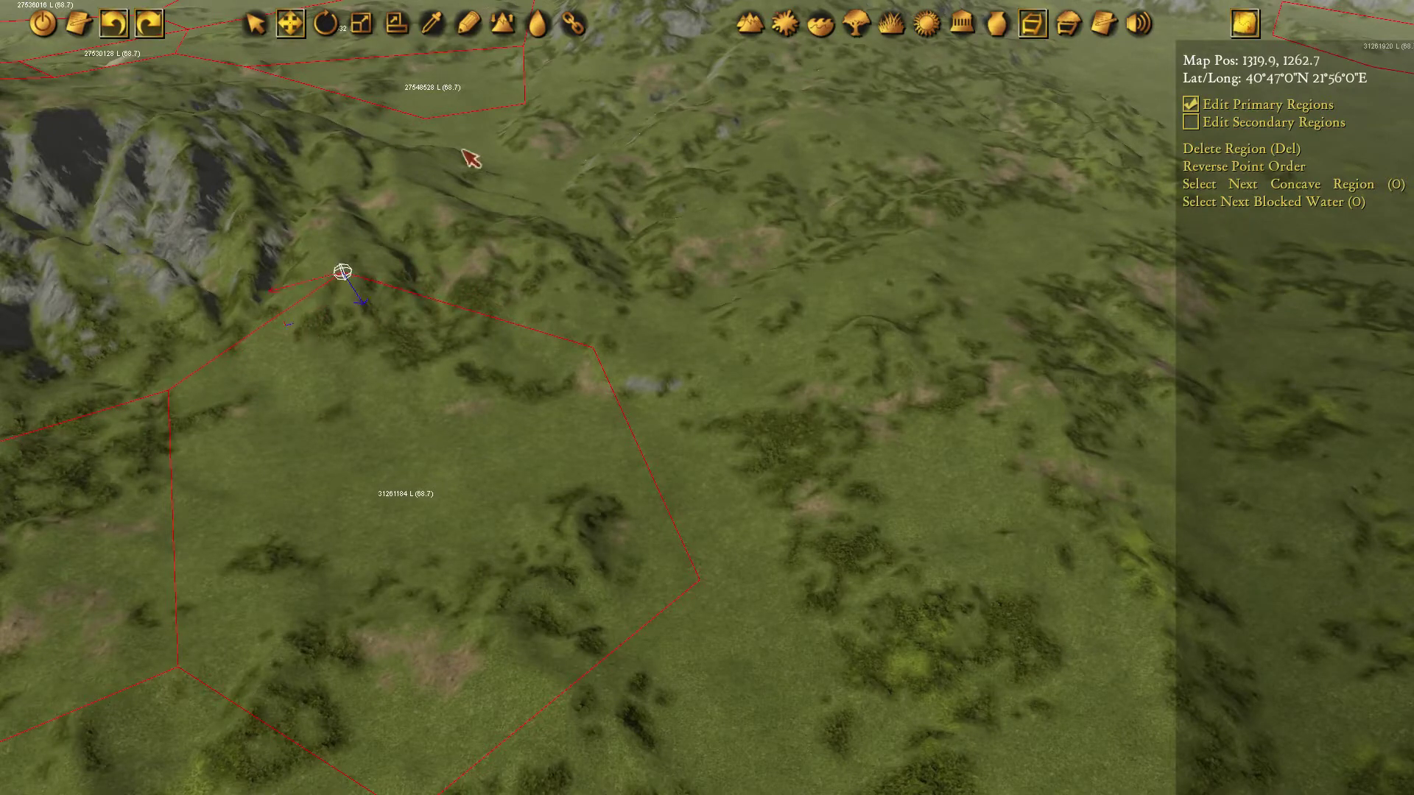
# Draw a chain of three adjoining four-sided regions linking the valley region beyond the mountain to the six-sided region's outer edge.
pyautogui.press('d')
pyautogui.click(424, 118)
pyautogui.moveTo(418, 116); pyautogui.dragTo(441, 149, button='middle')
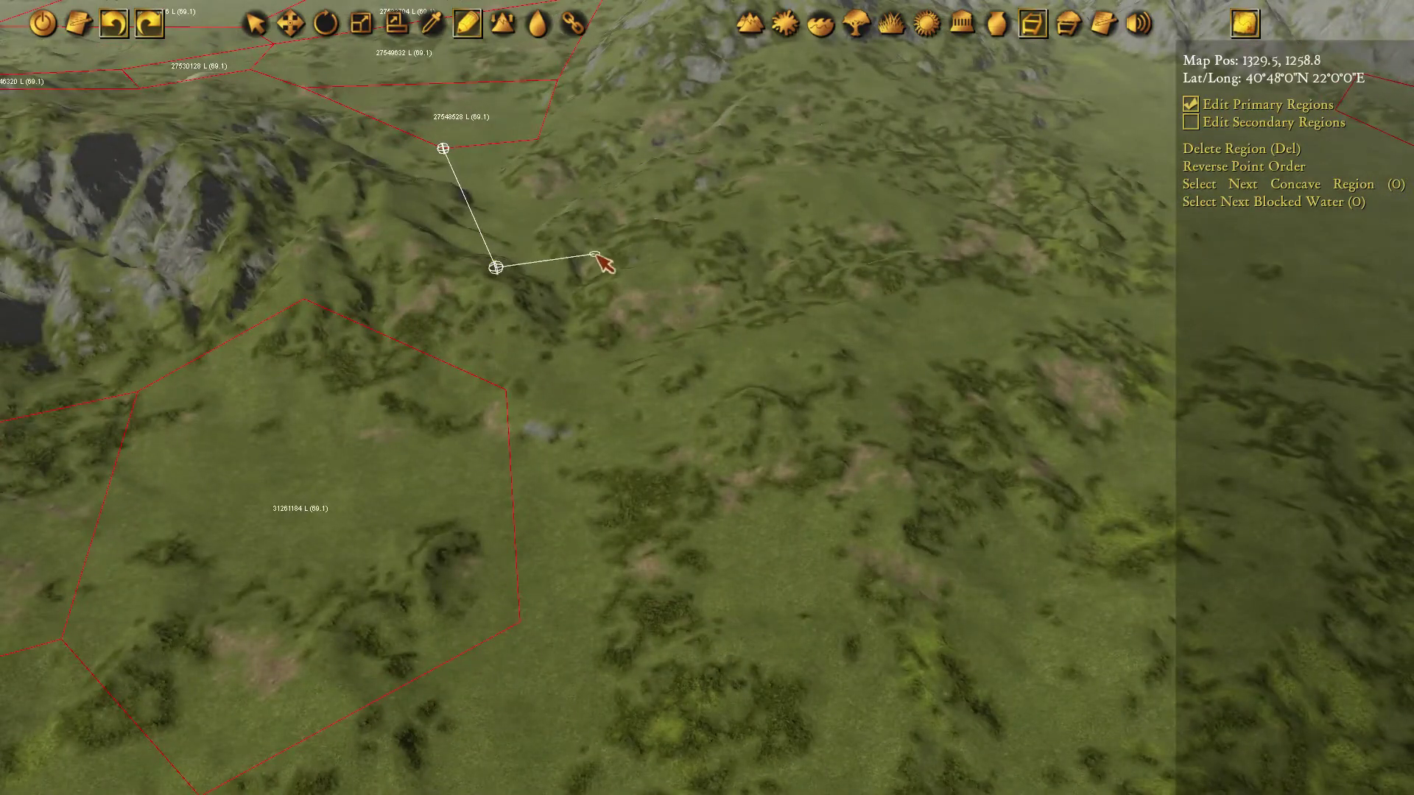
pyautogui.click(551, 138)
pyautogui.click(444, 148)
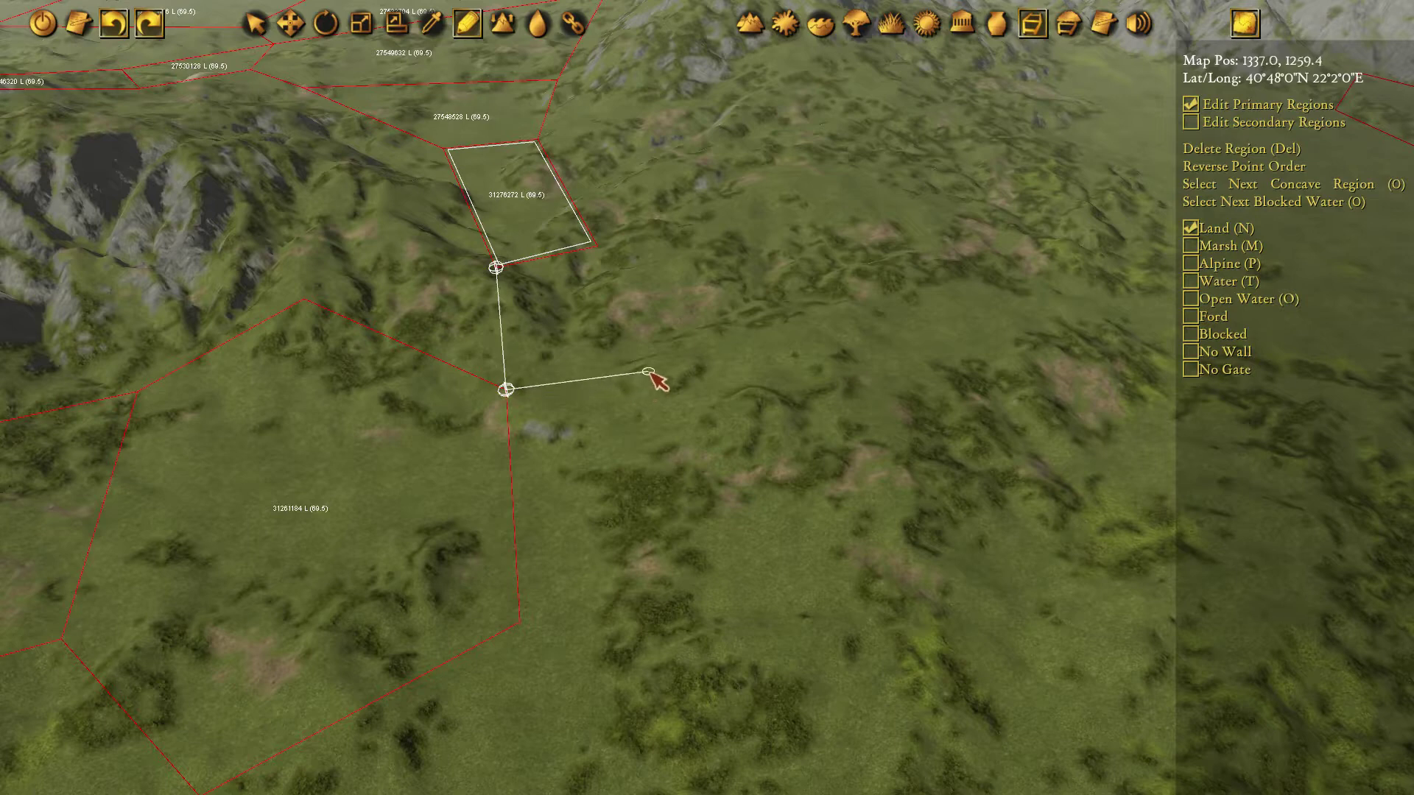
pyautogui.click(497, 267)
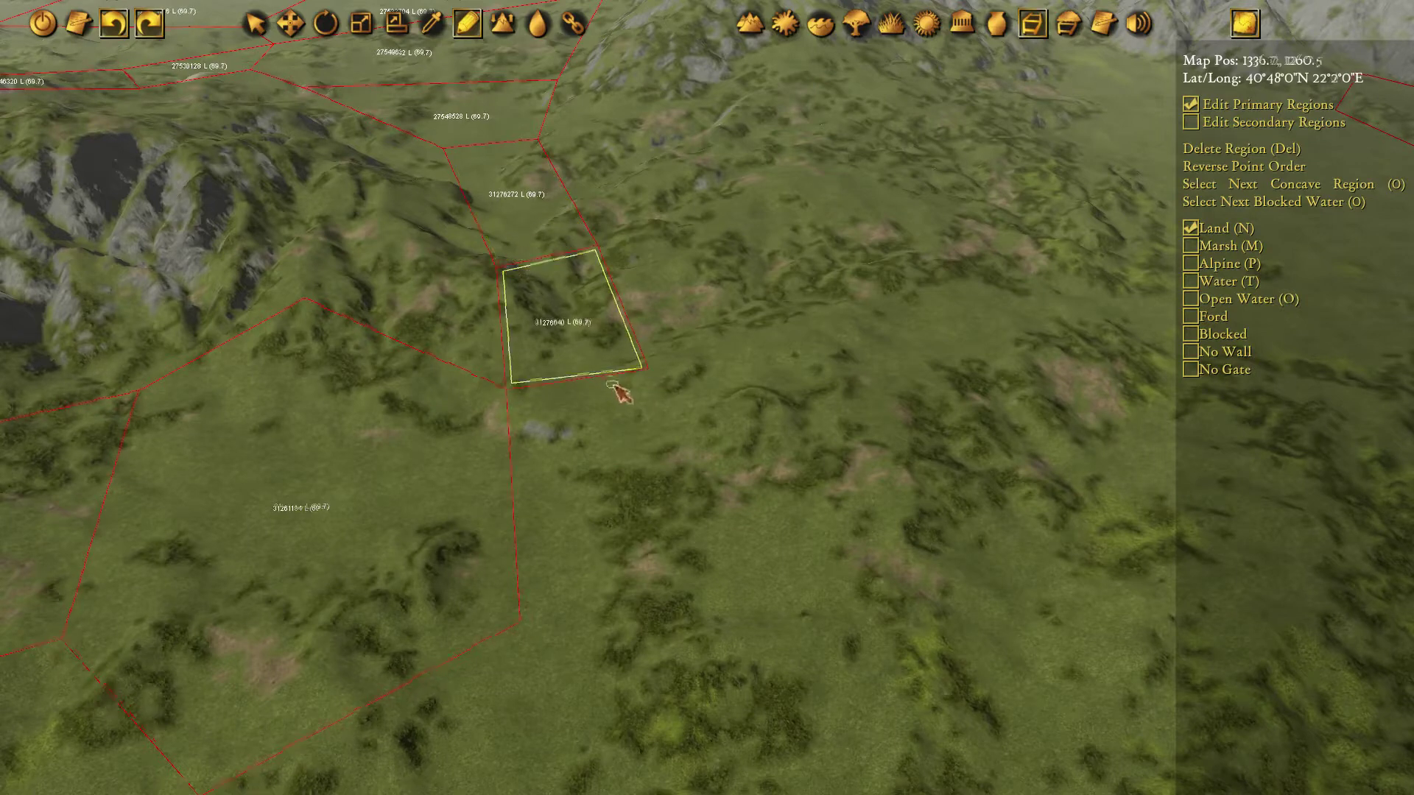
pyautogui.moveTo(619, 391); pyautogui.dragTo(651, 198, button='middle')
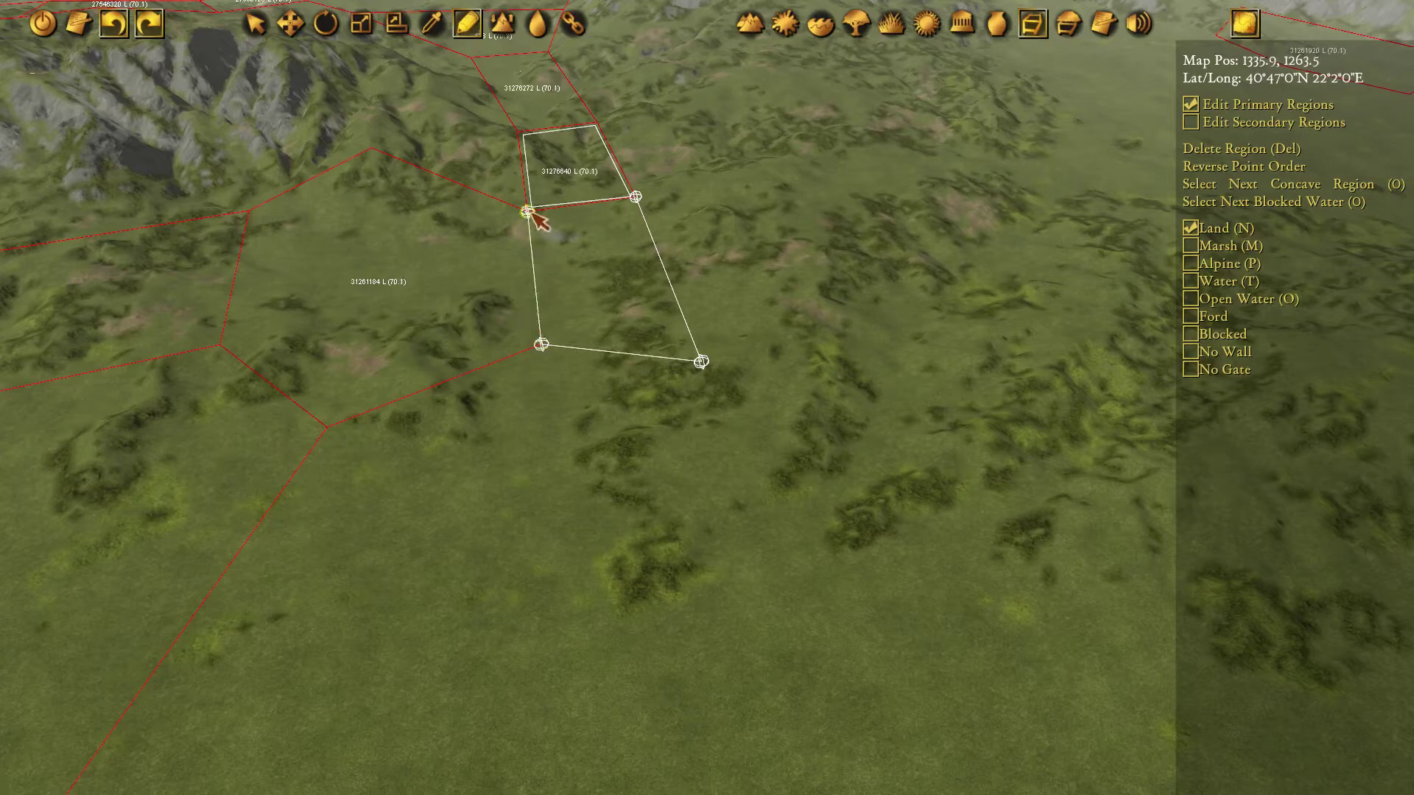
pyautogui.click(640, 202)
# Shift both corners that the last linking region shares with the six-sided region slightly toward the six-sided region.
pyautogui.press('q')
pyautogui.click(541, 345)
pyautogui.press('w')
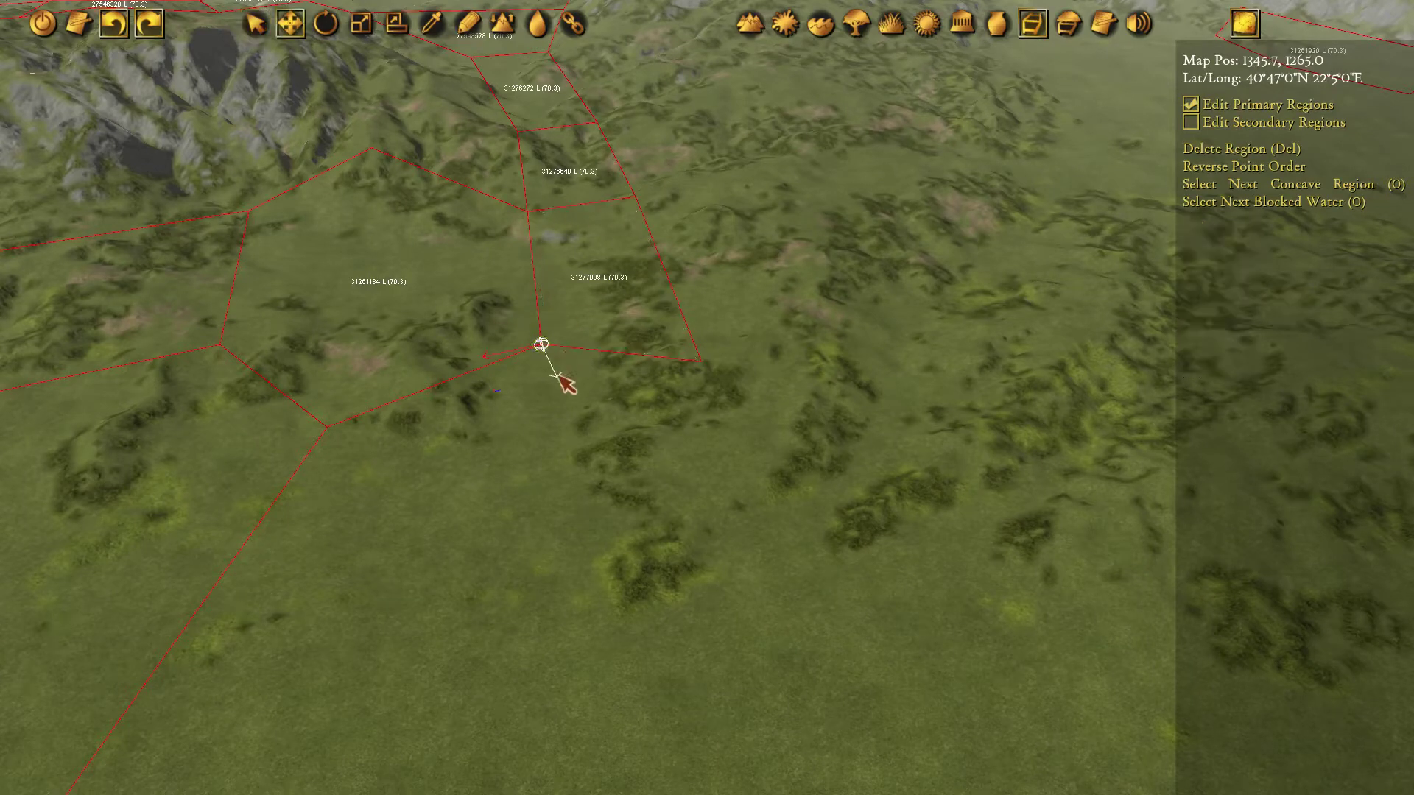
pyautogui.moveTo(502, 383); pyautogui.dragTo(470, 387)
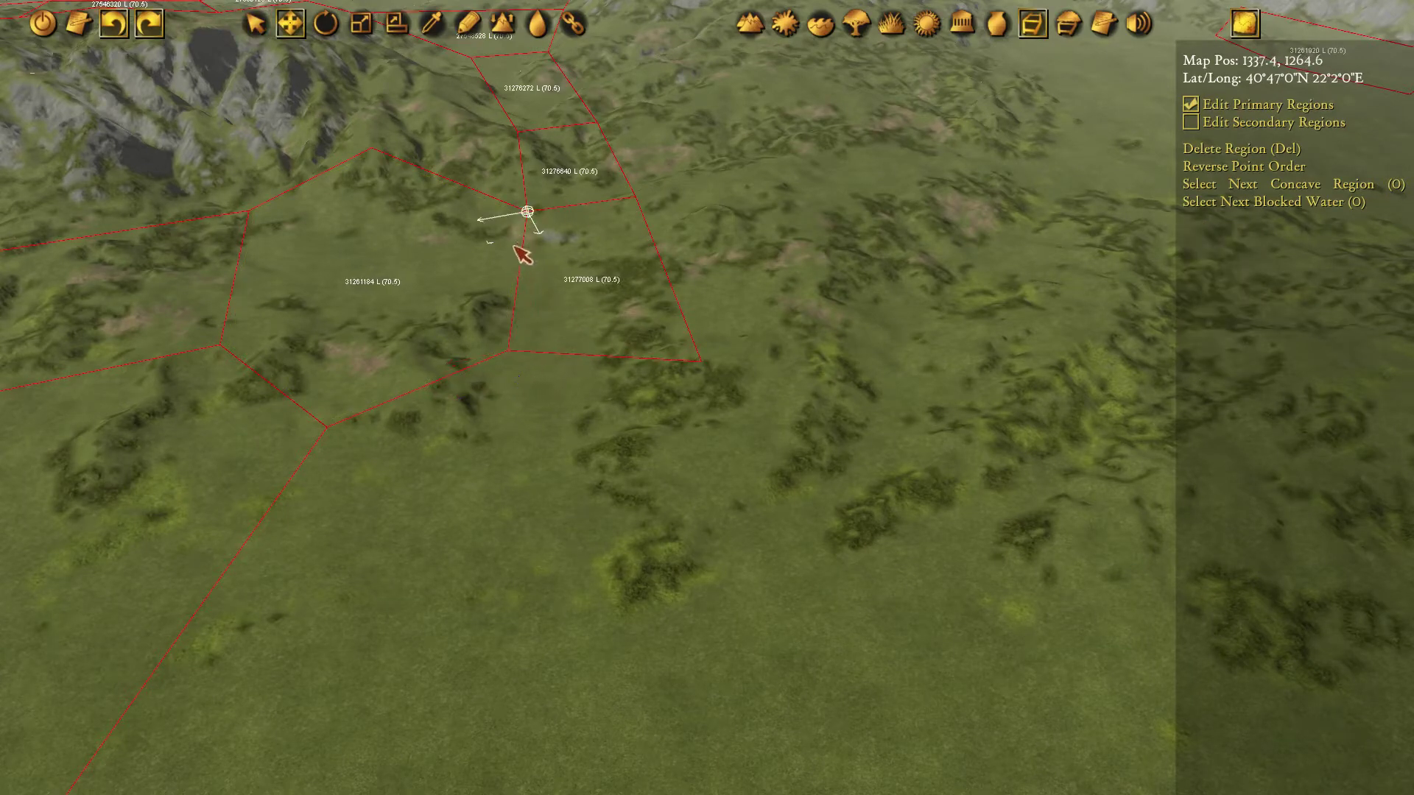
pyautogui.moveTo(497, 239); pyautogui.dragTo(479, 238)
pyautogui.moveTo(611, 479)
pyautogui.mouseDown(button='middle')
pyautogui.moveTo(617, 249)
pyautogui.moveTo(707, 275)
pyautogui.moveTo(707, 234)
pyautogui.moveTo(691, 230)
pyautogui.moveTo(624, 368)
pyautogui.mouseUp(button='middle')
pyautogui.press('p')
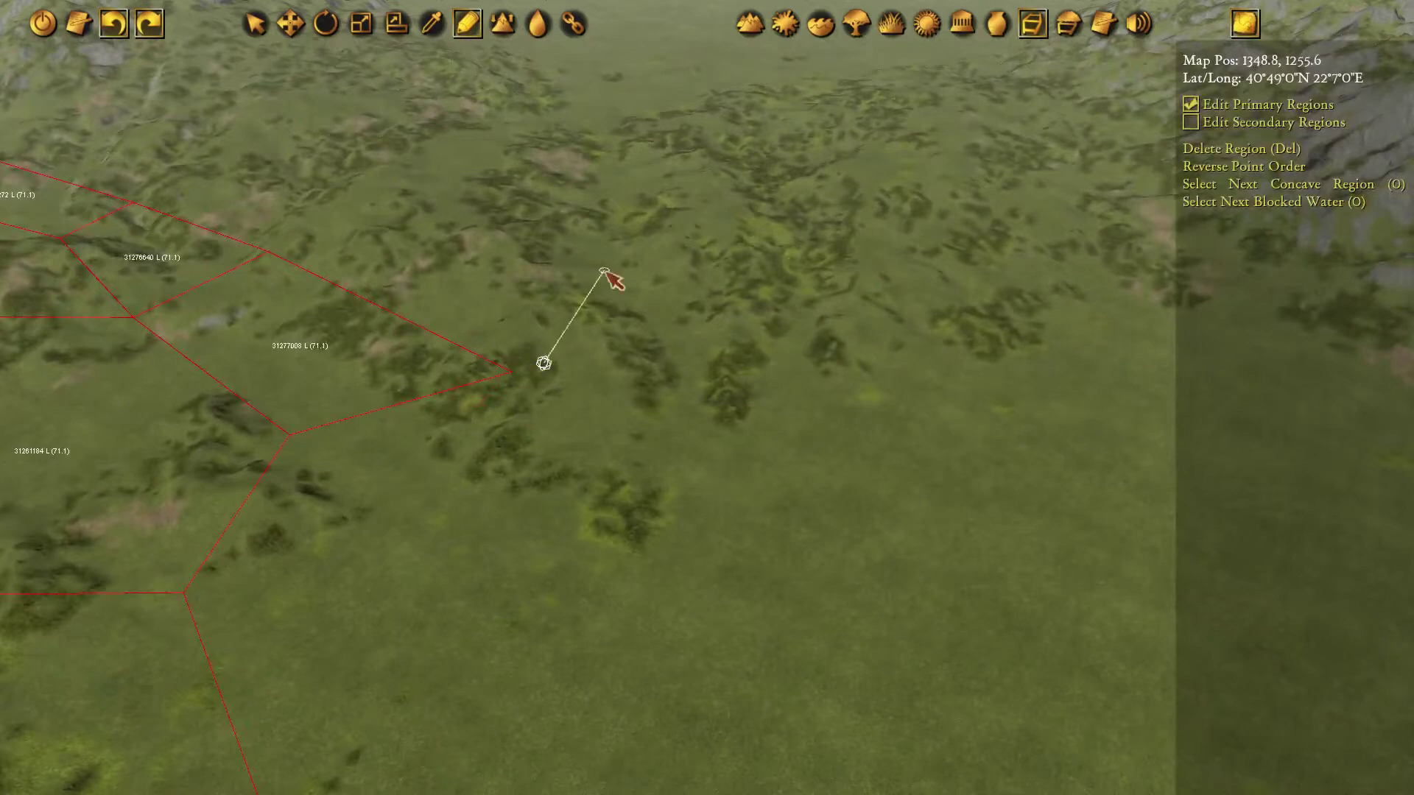
pyautogui.click(568, 117)
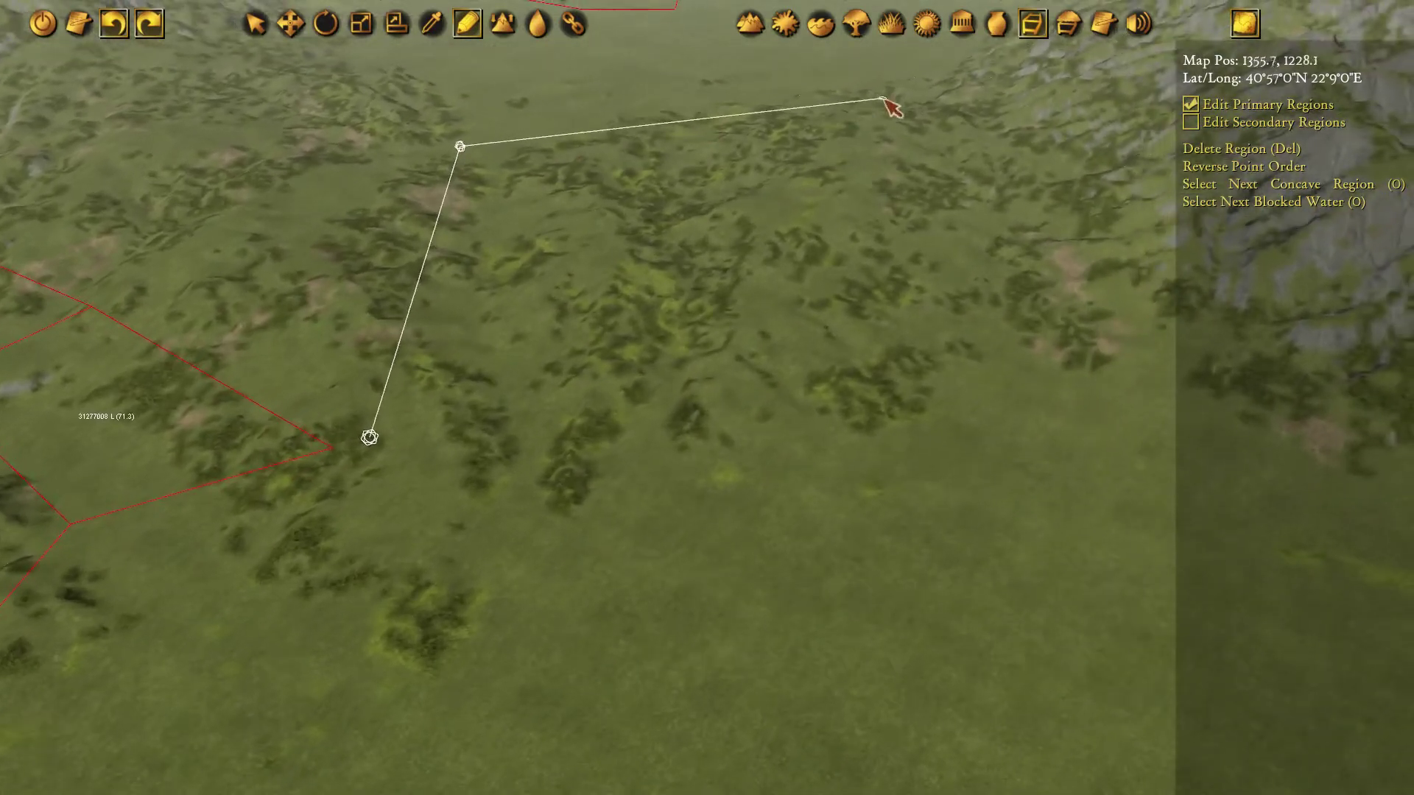
pyautogui.click(905, 80)
pyautogui.click(1112, 388)
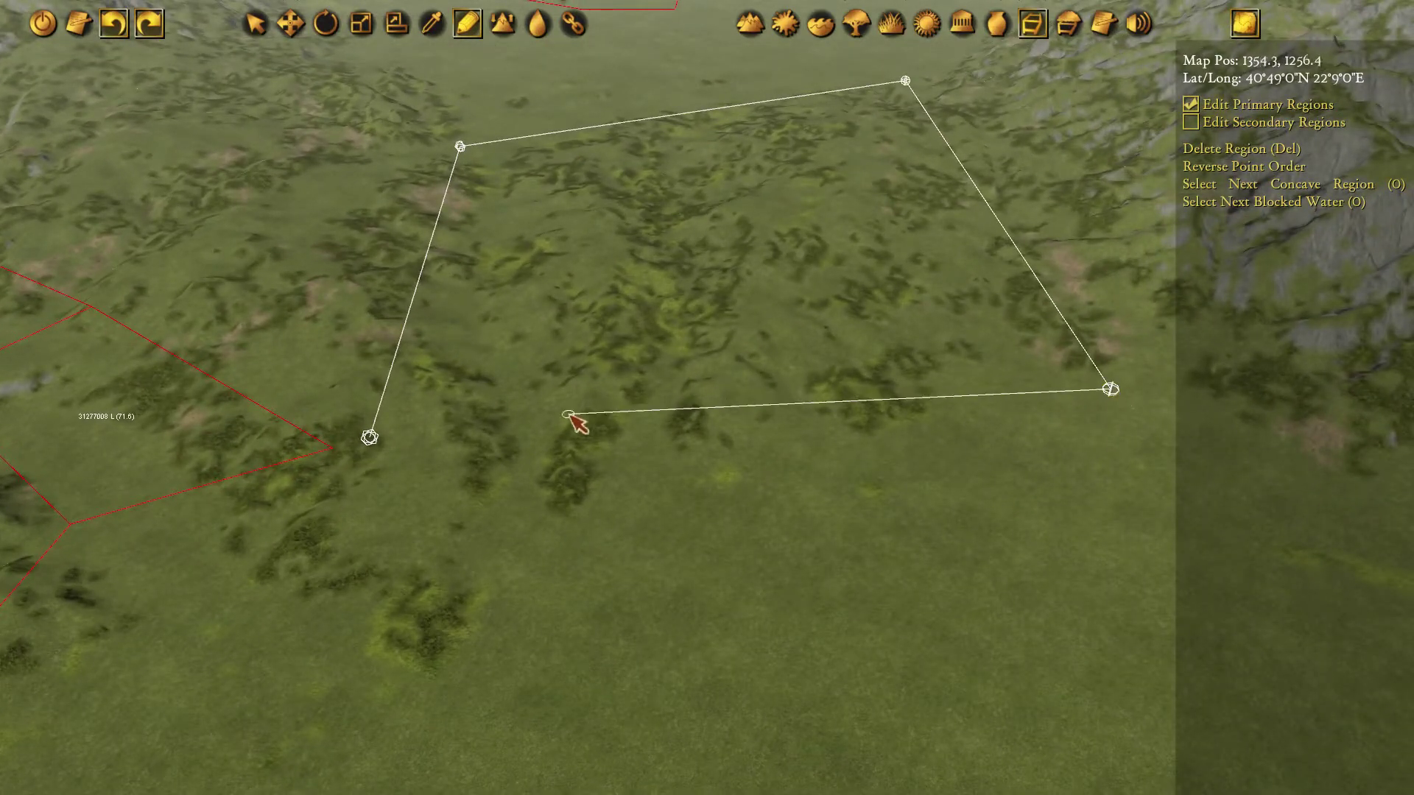
pyautogui.click(372, 440)
# Draw a large four-sided region across the wooded hillside, starting exactly at the last linking region's outer corner.
pyautogui.press('a')
pyautogui.press('s')
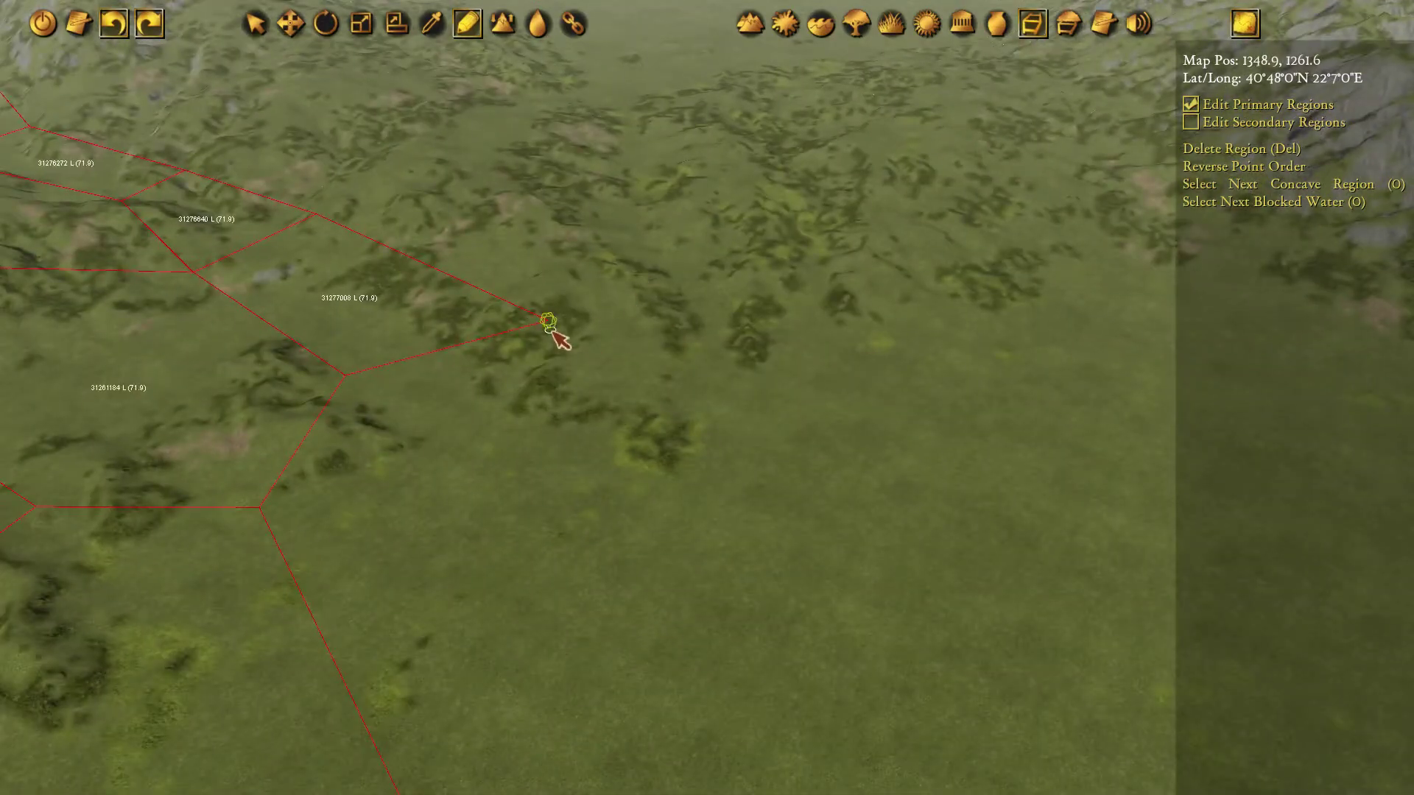
pyautogui.click(549, 322)
pyautogui.press('w')
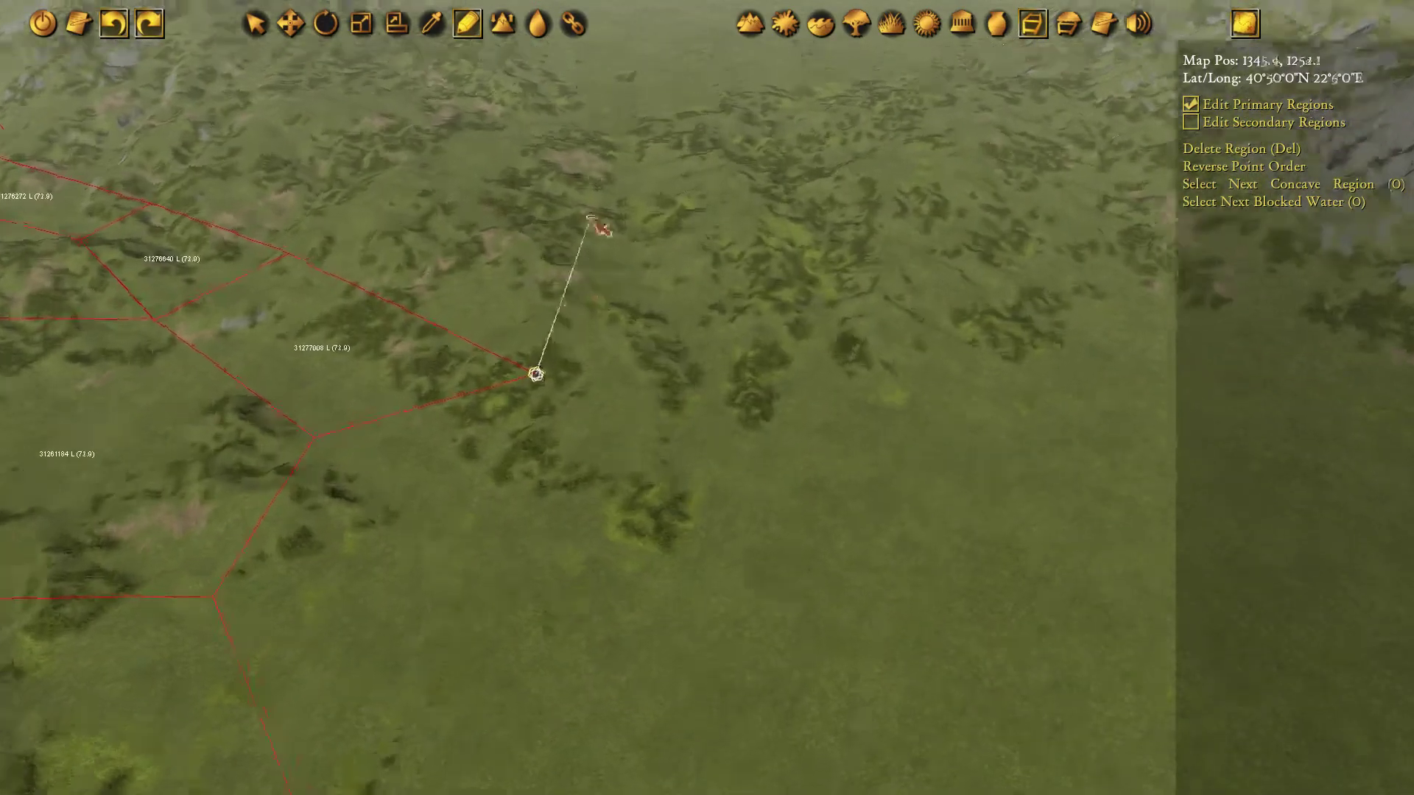
pyautogui.click(582, 138)
pyautogui.press('d')
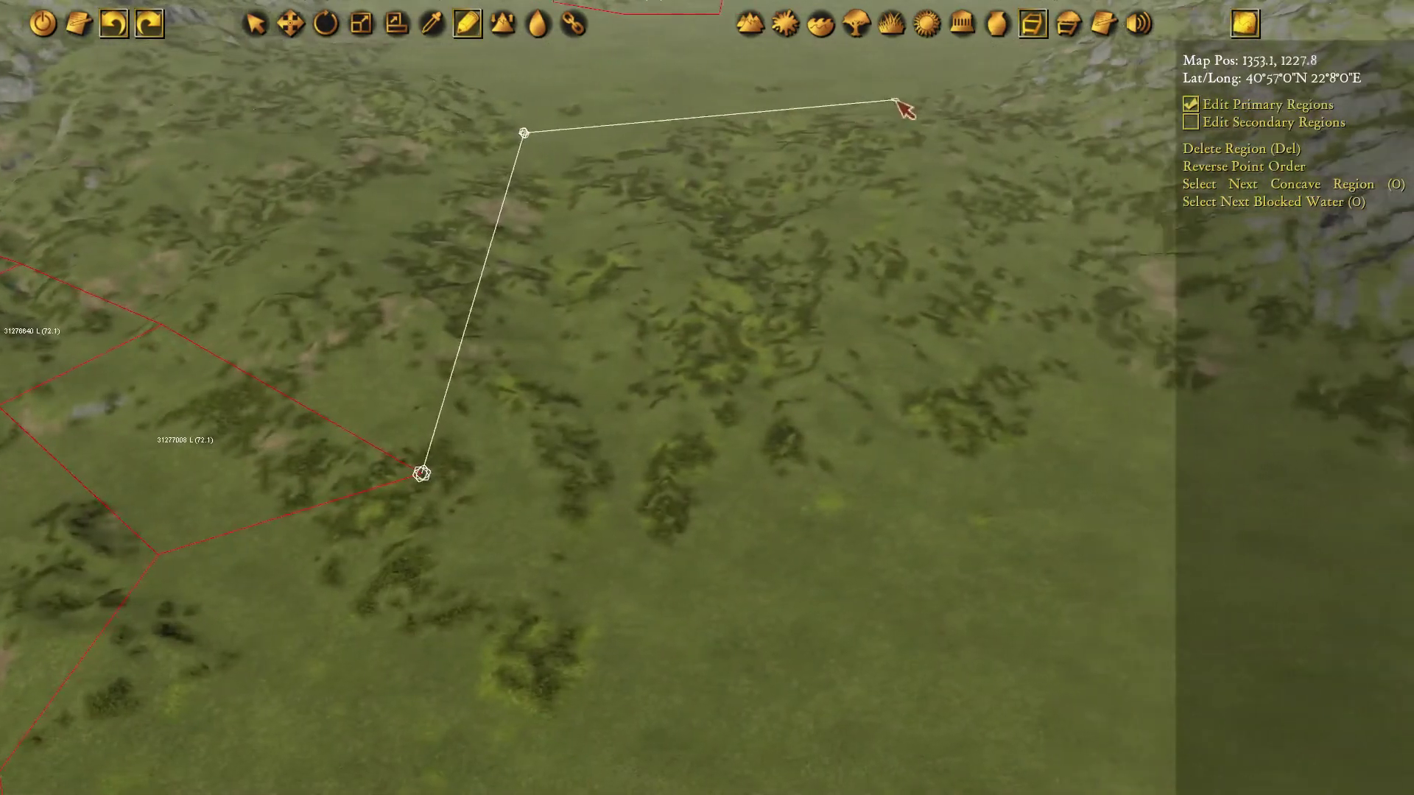
pyautogui.click(967, 89)
pyautogui.press('d')
pyautogui.press('s')
pyautogui.click(1089, 351)
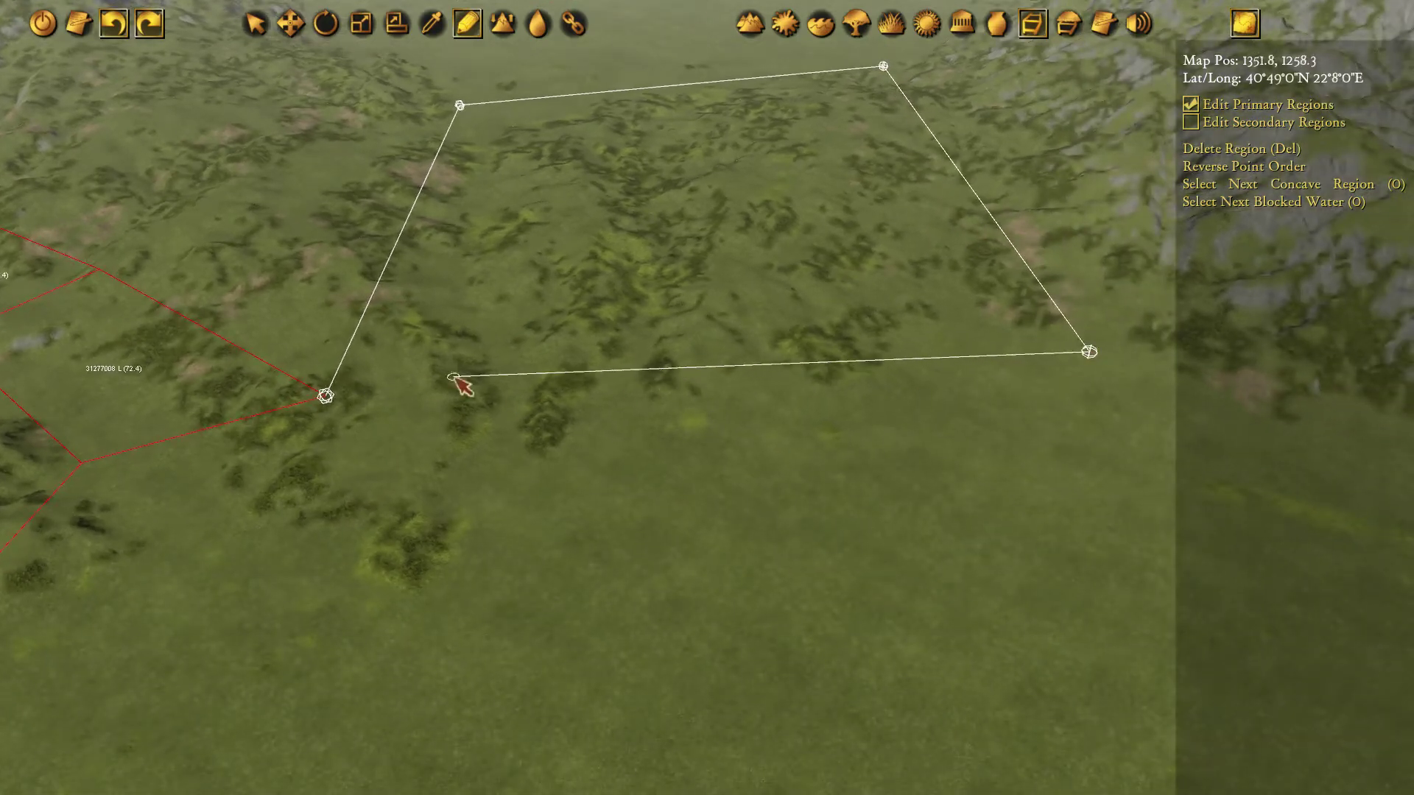
pyautogui.click(325, 396)
# Nudge the corner shared by the wooded hillside region and the last linking region.
pyautogui.press('s')
pyautogui.press('a')
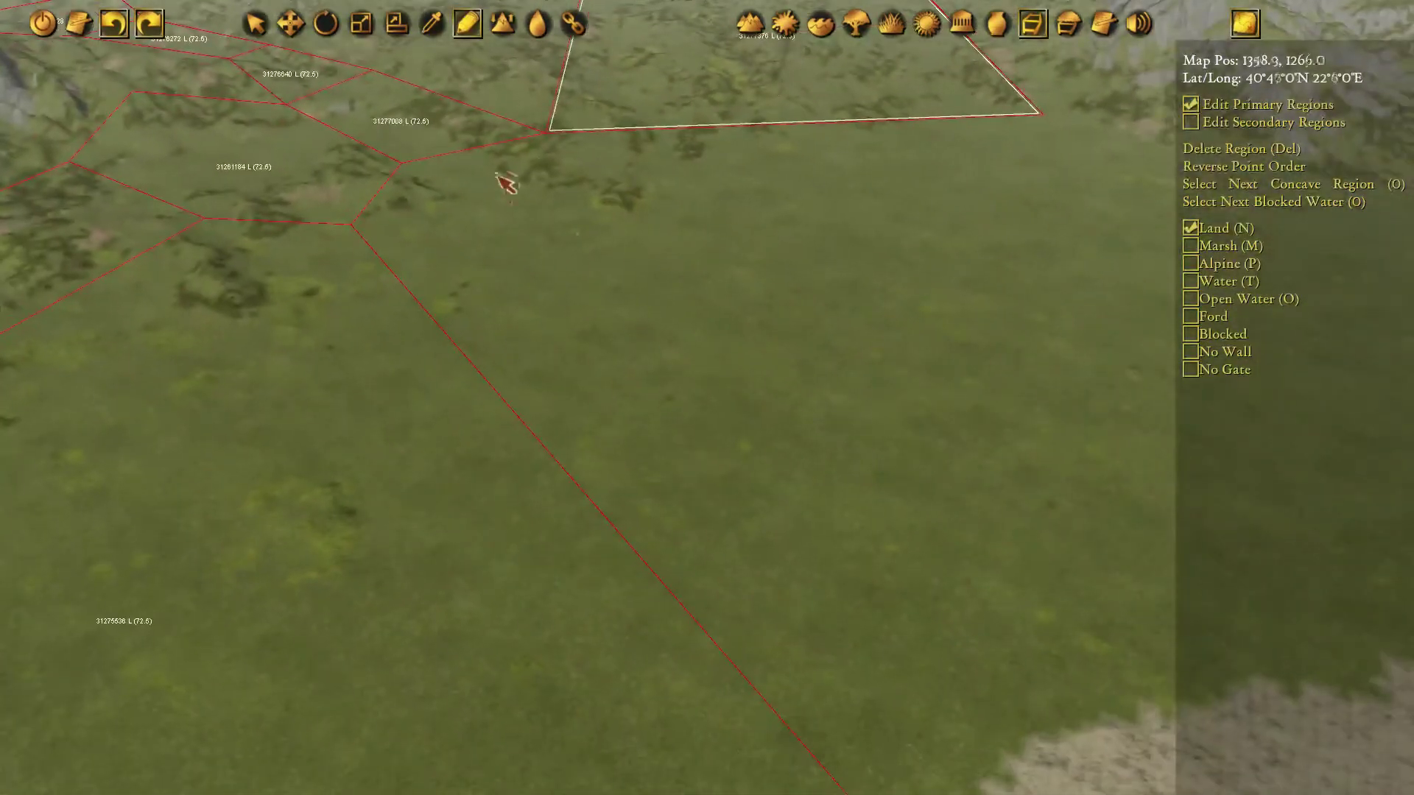
pyautogui.moveTo(499, 176); pyautogui.dragTo(651, 456, button='middle')
pyautogui.moveTo(798, 476)
pyautogui.mouseDown(button='middle')
pyautogui.moveTo(723, 393)
pyautogui.moveTo(637, 335)
pyautogui.mouseUp(button='middle')
pyautogui.press('Escape')
pyautogui.click(615, 289)
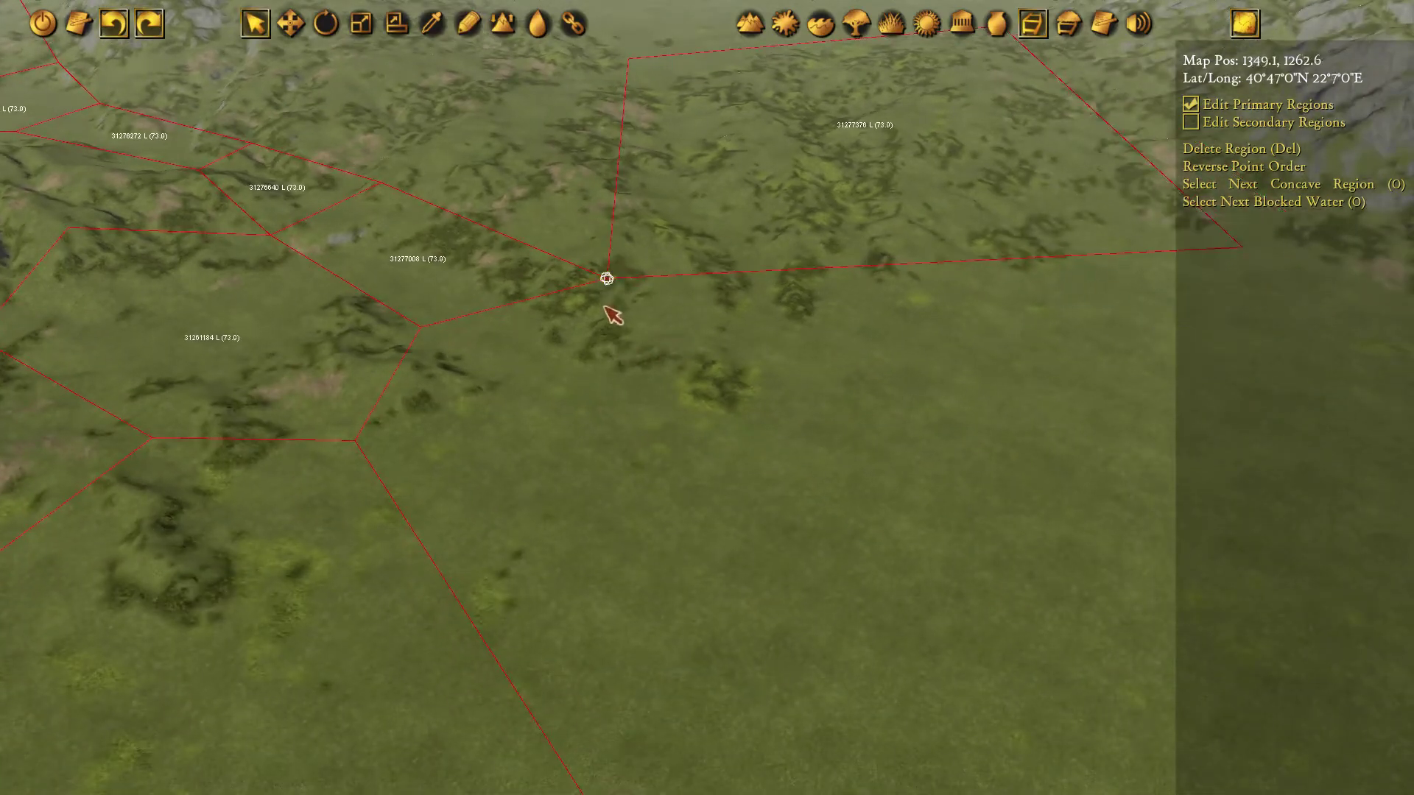
pyautogui.press('w')
pyautogui.moveTo(631, 317); pyautogui.dragTo(610, 294)
# Draw a region over the grassland between the wooded hillside region and the beach, closing it along the neighbouring regions' existing corners.
pyautogui.moveTo(710, 380); pyautogui.dragTo(576, 324, button='middle')
pyautogui.press('d')
pyautogui.moveTo(1055, 275); pyautogui.dragTo(881, 236, button='middle')
pyautogui.click(931, 183)
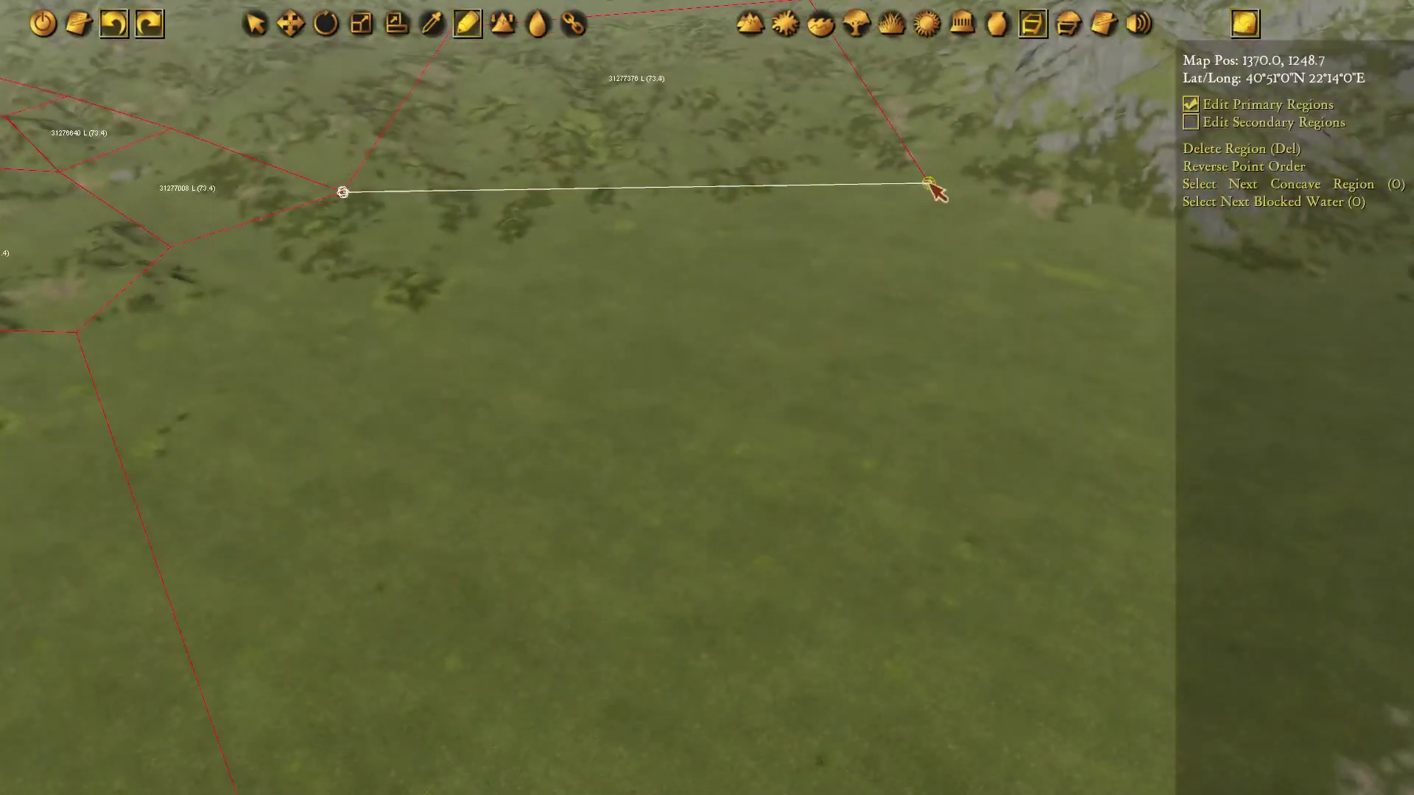
pyautogui.moveTo(993, 336); pyautogui.dragTo(921, 158, button='middle')
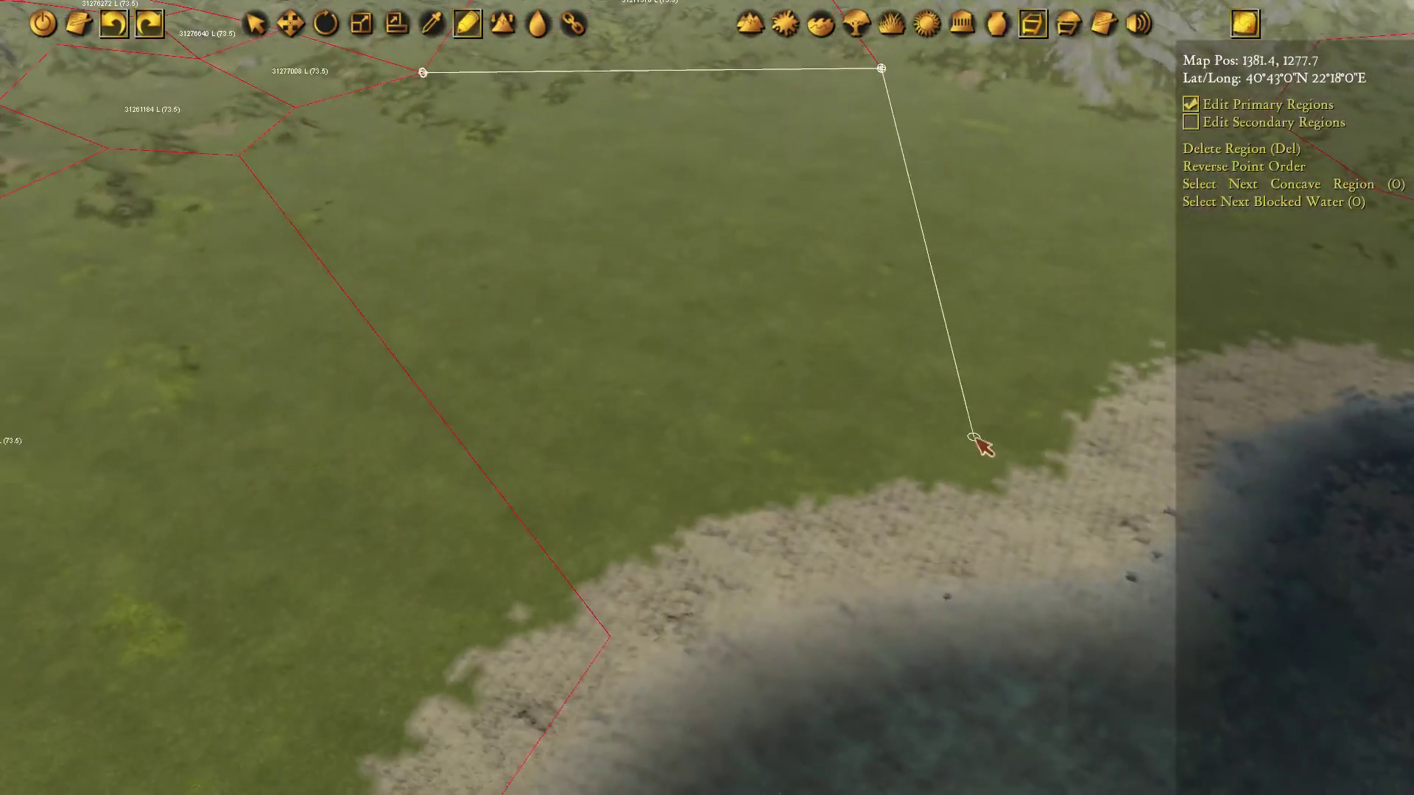
pyautogui.click(1028, 506)
pyautogui.click(610, 632)
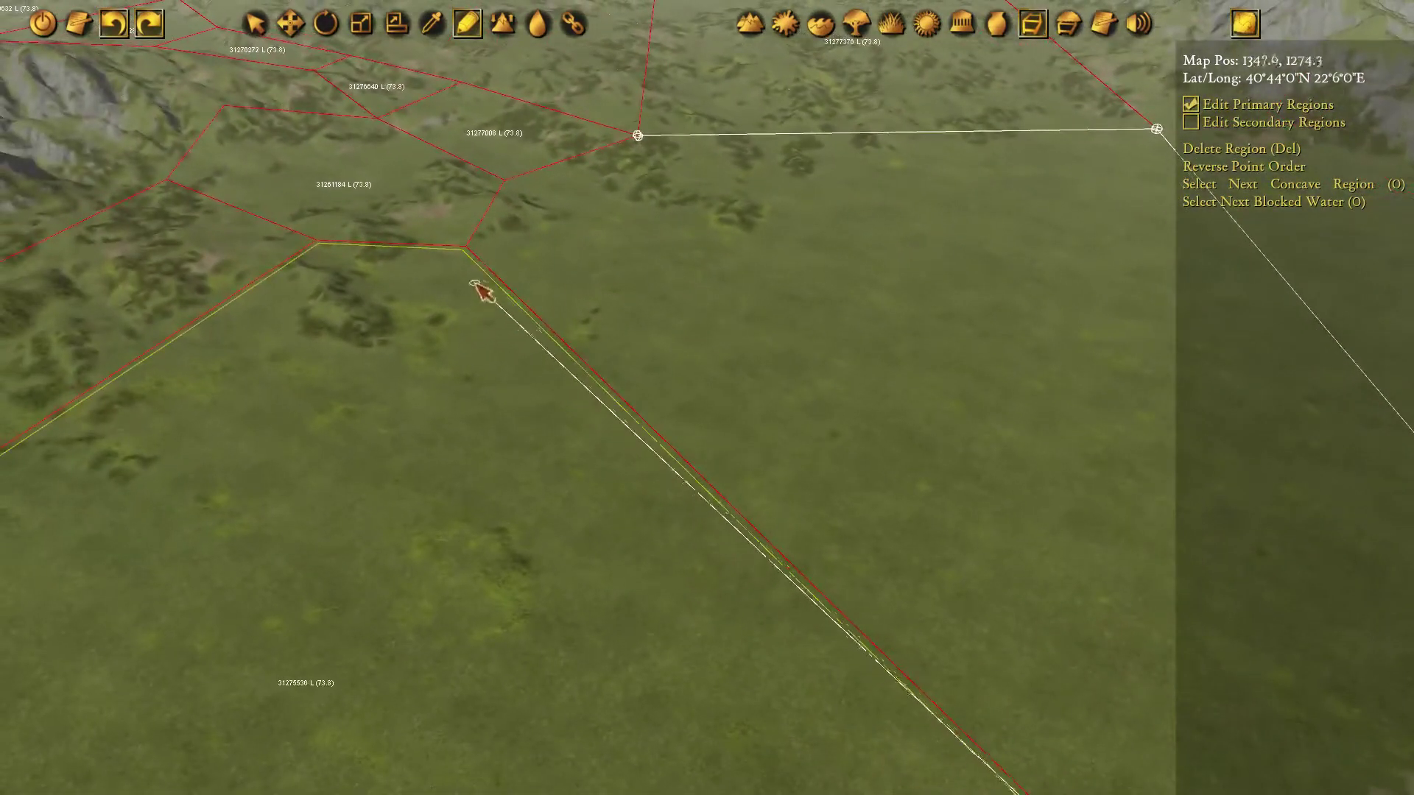
pyautogui.click(639, 137)
# Draw a five-sided region over the far meadow, joining the wooded hillside region's far edge to the small region below the cliffs.
pyautogui.moveTo(908, 134); pyautogui.dragTo(947, 276, button='middle')
pyautogui.moveTo(610, 101); pyautogui.dragTo(612, 312, button='middle')
pyautogui.moveTo(654, 221); pyautogui.dragTo(618, 303, button='middle')
pyautogui.moveTo(590, 504); pyautogui.dragTo(698, 293, button='middle')
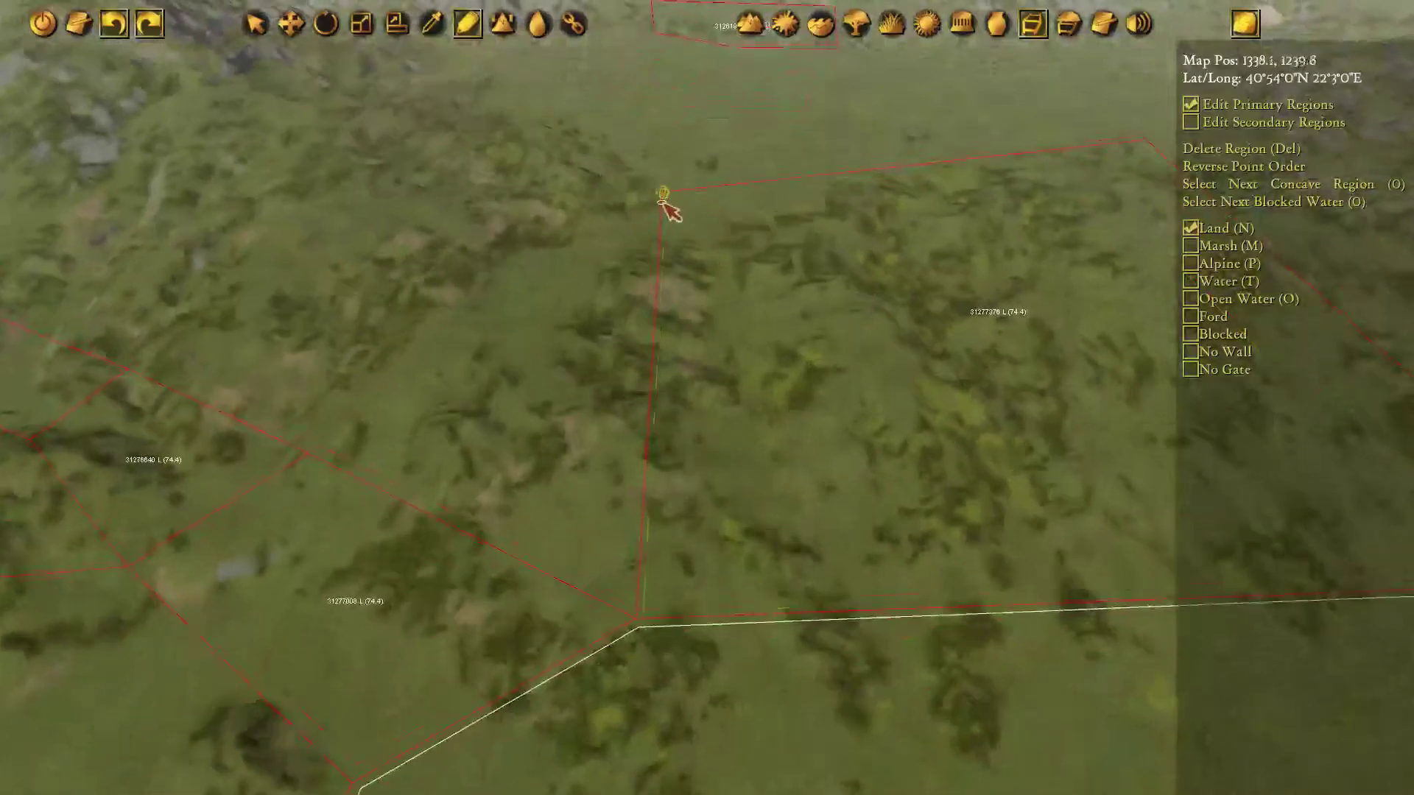
pyautogui.click(662, 202)
pyautogui.moveTo(662, 202)
pyautogui.mouseDown(button='middle')
pyautogui.moveTo(648, 278)
pyautogui.moveTo(581, 383)
pyautogui.mouseUp(button='middle')
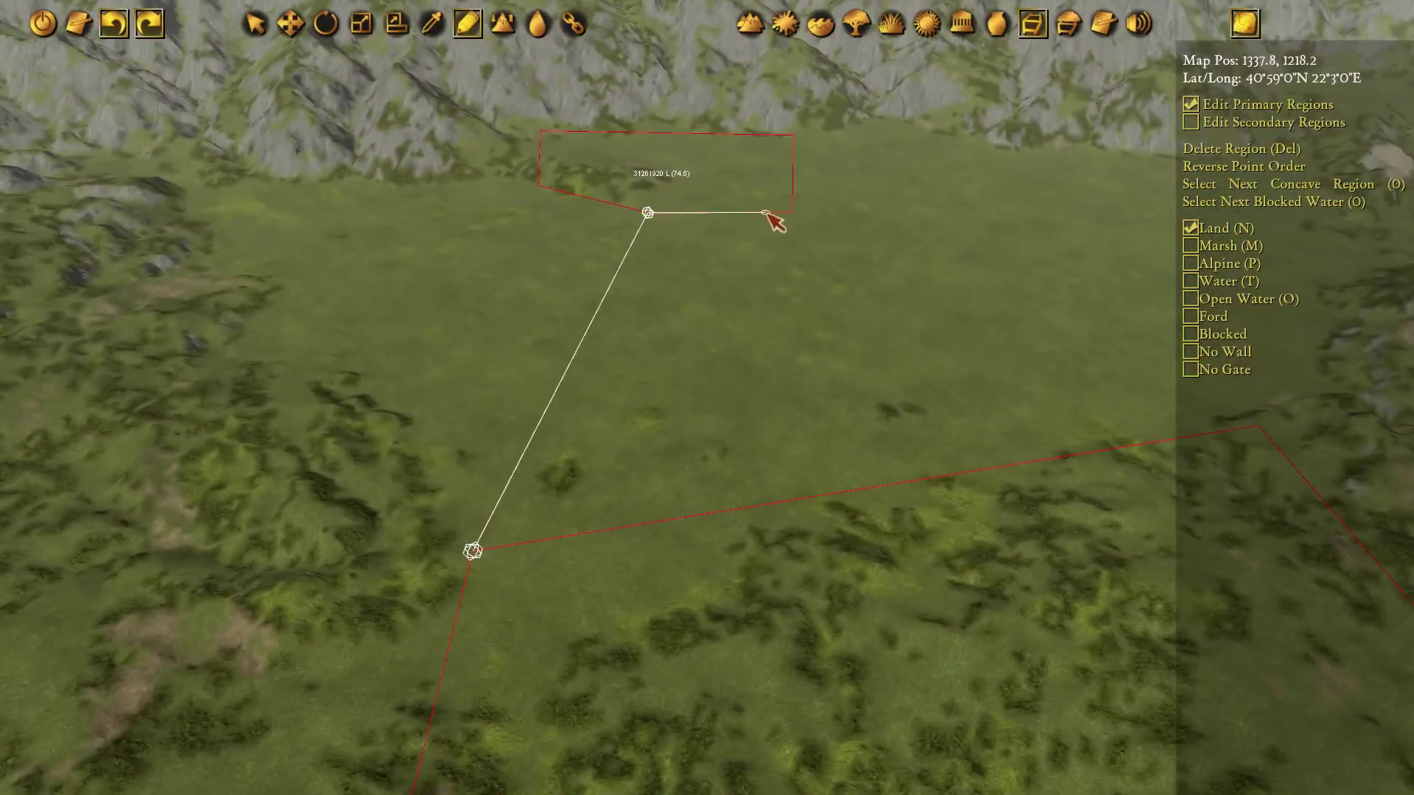
pyautogui.click(766, 213)
pyautogui.moveTo(766, 212); pyautogui.dragTo(1012, 193, button='middle')
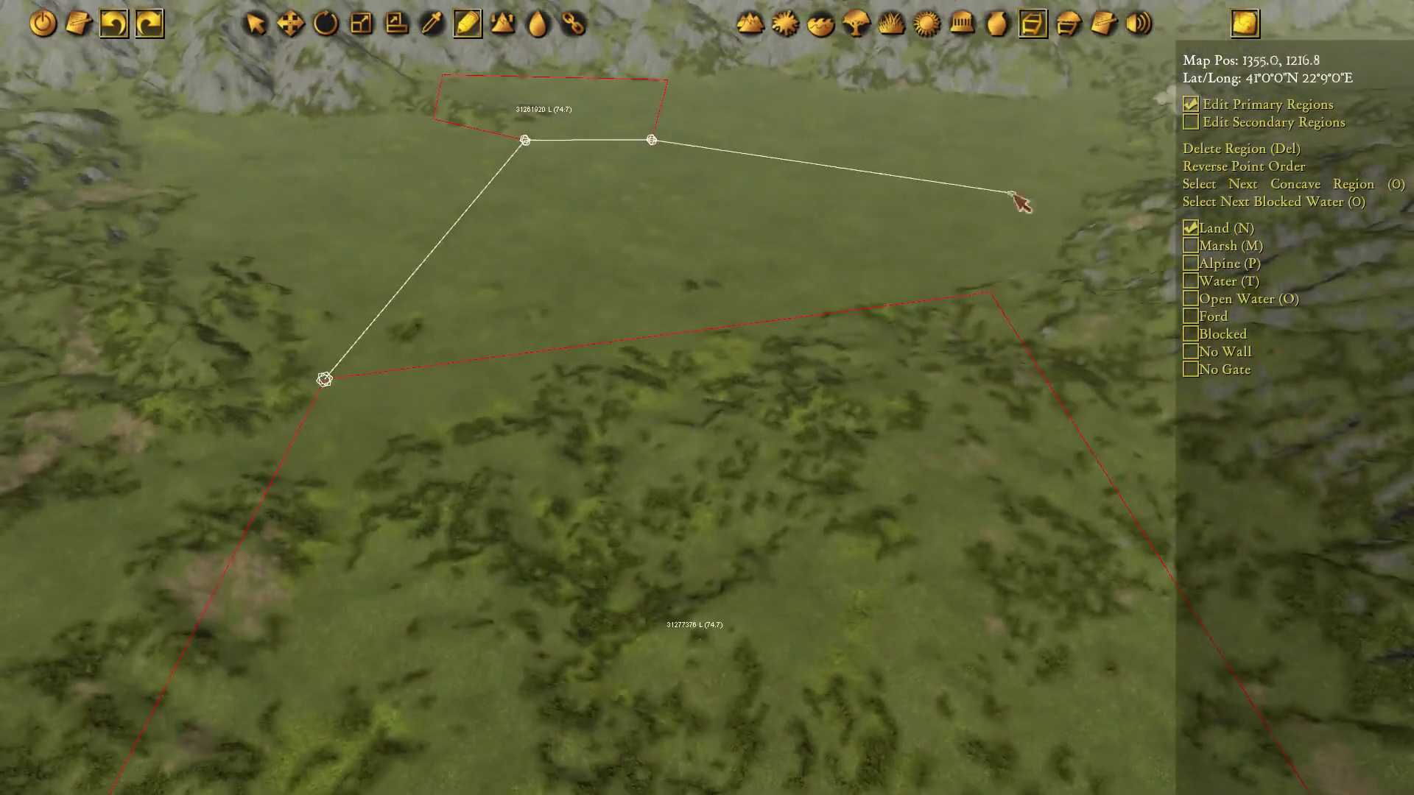
pyautogui.click(995, 298)
pyautogui.click(325, 381)
# Move the outer corner shared by the wooded hillside region and the far meadow region outward toward the rocky slope.
pyautogui.press('q')
pyautogui.click(985, 294)
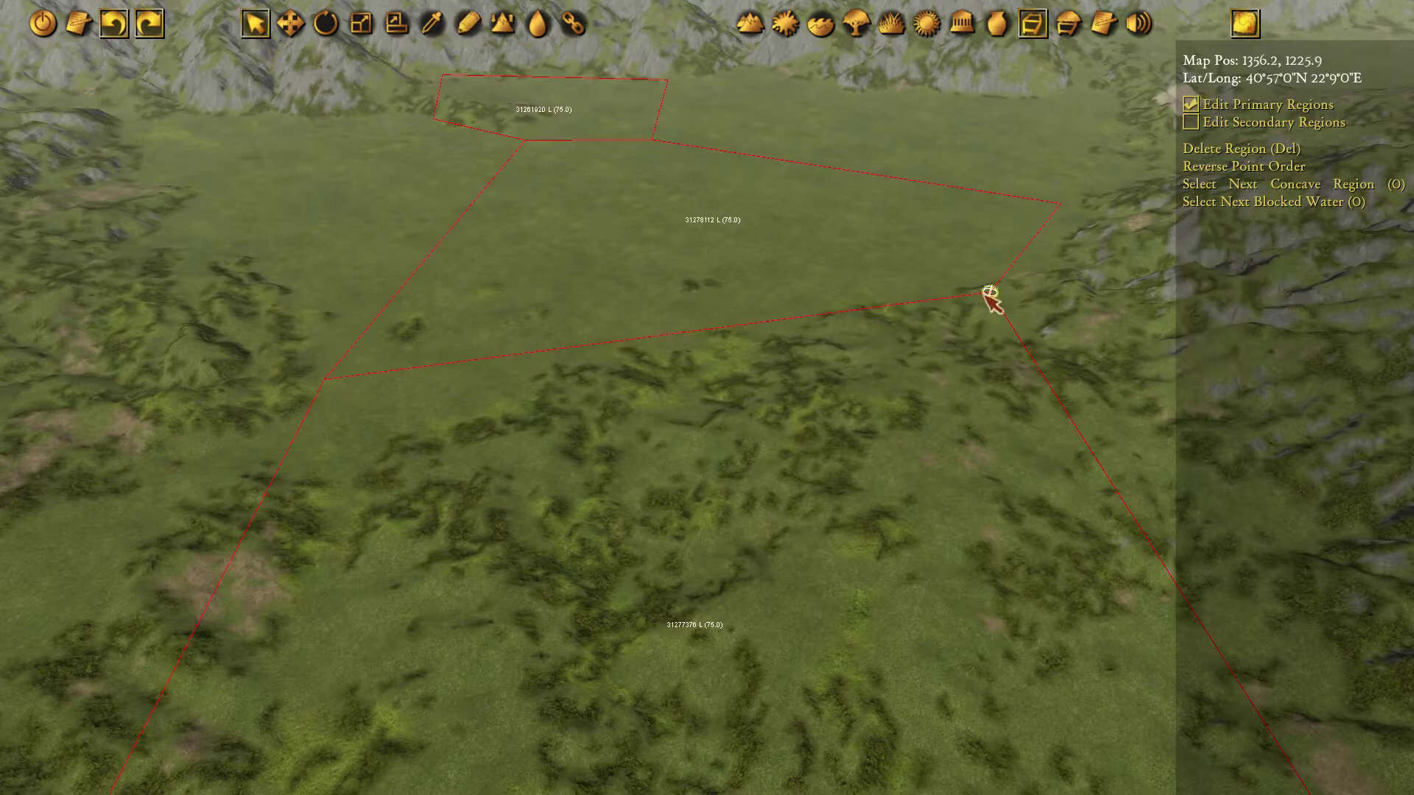
pyautogui.press('w')
pyautogui.moveTo(1032, 329); pyautogui.dragTo(1078, 374)
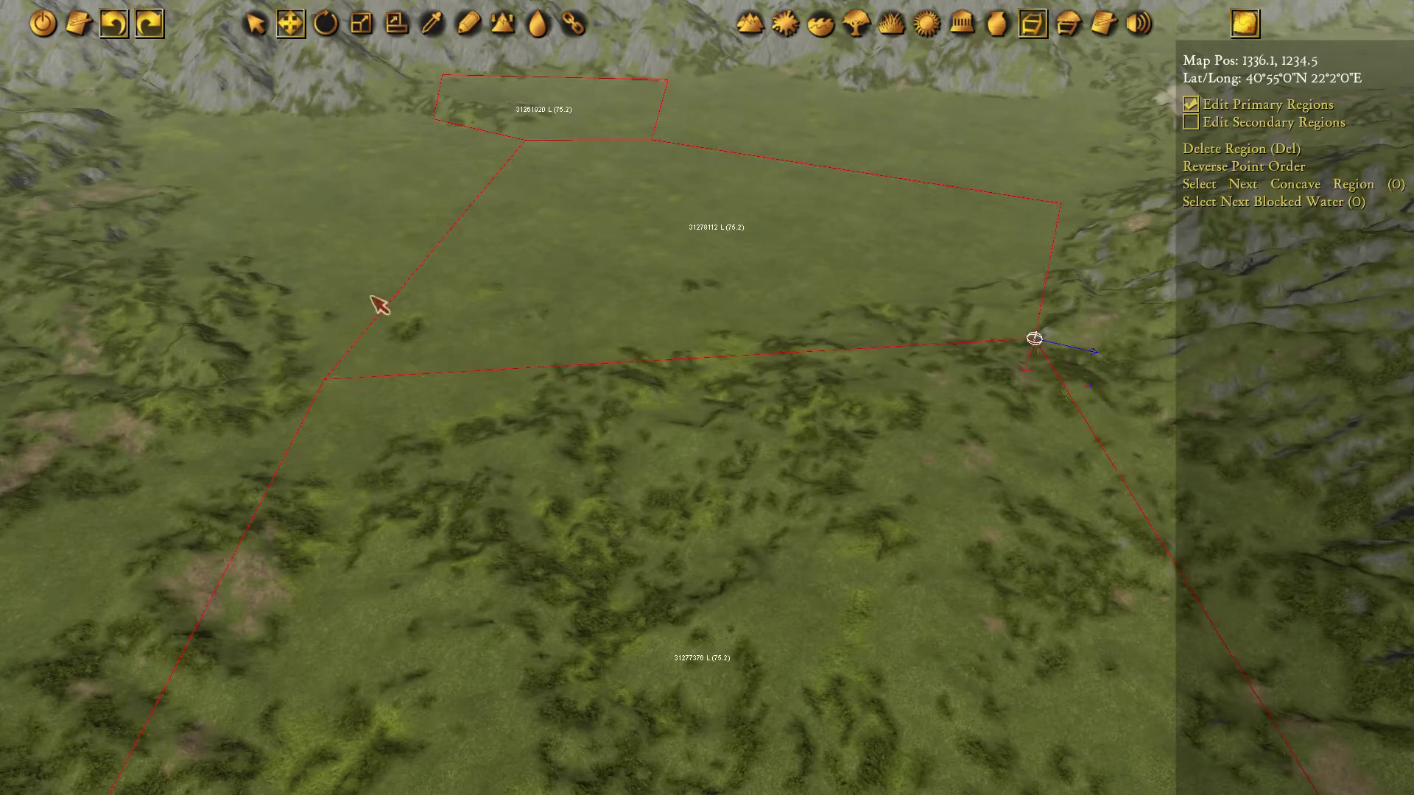
# Draw a five-sided region over the grass beside the far meadow region, reusing its corners and those of the small cliff-base region.
pyautogui.moveTo(372, 297); pyautogui.dragTo(585, 316, button='middle')
pyautogui.press('d')
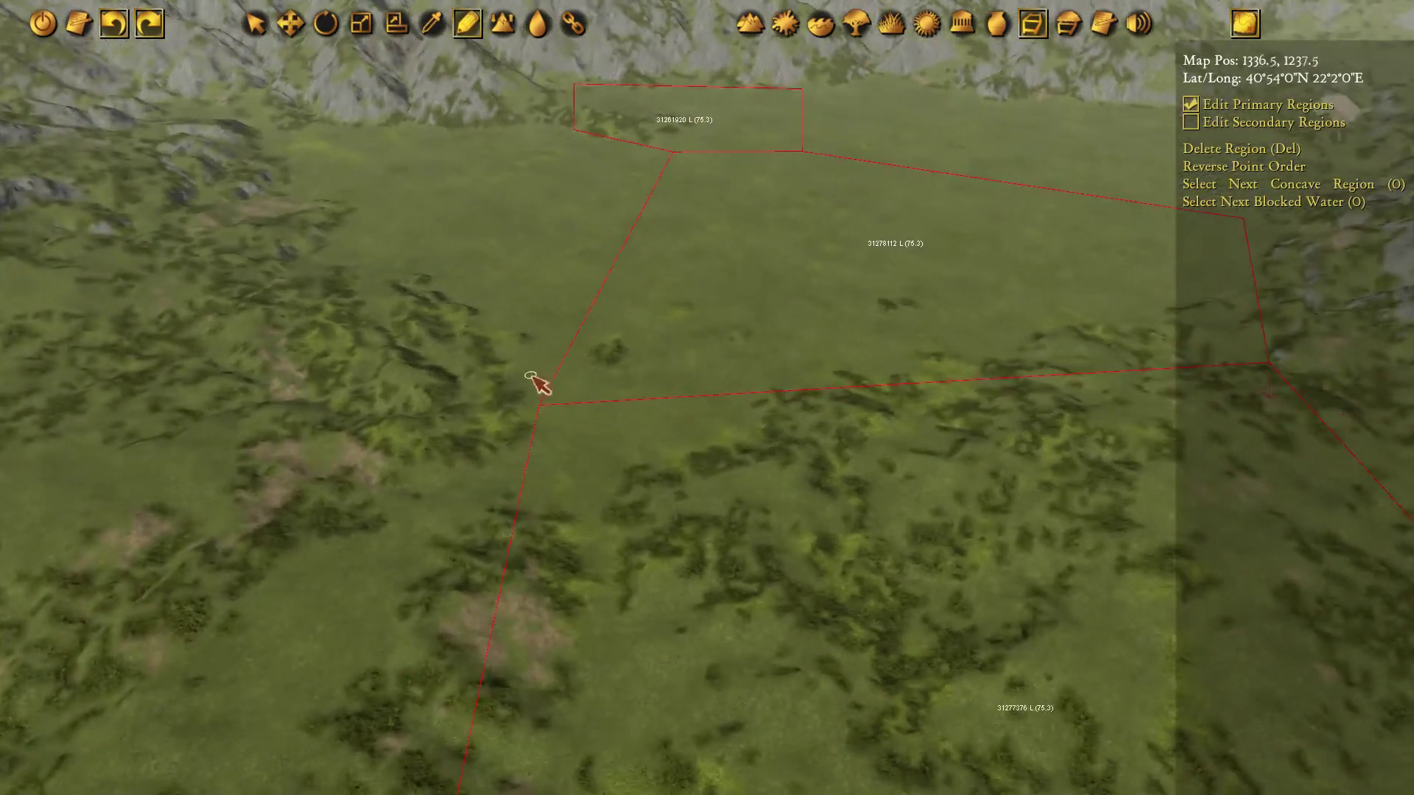
pyautogui.click(311, 213)
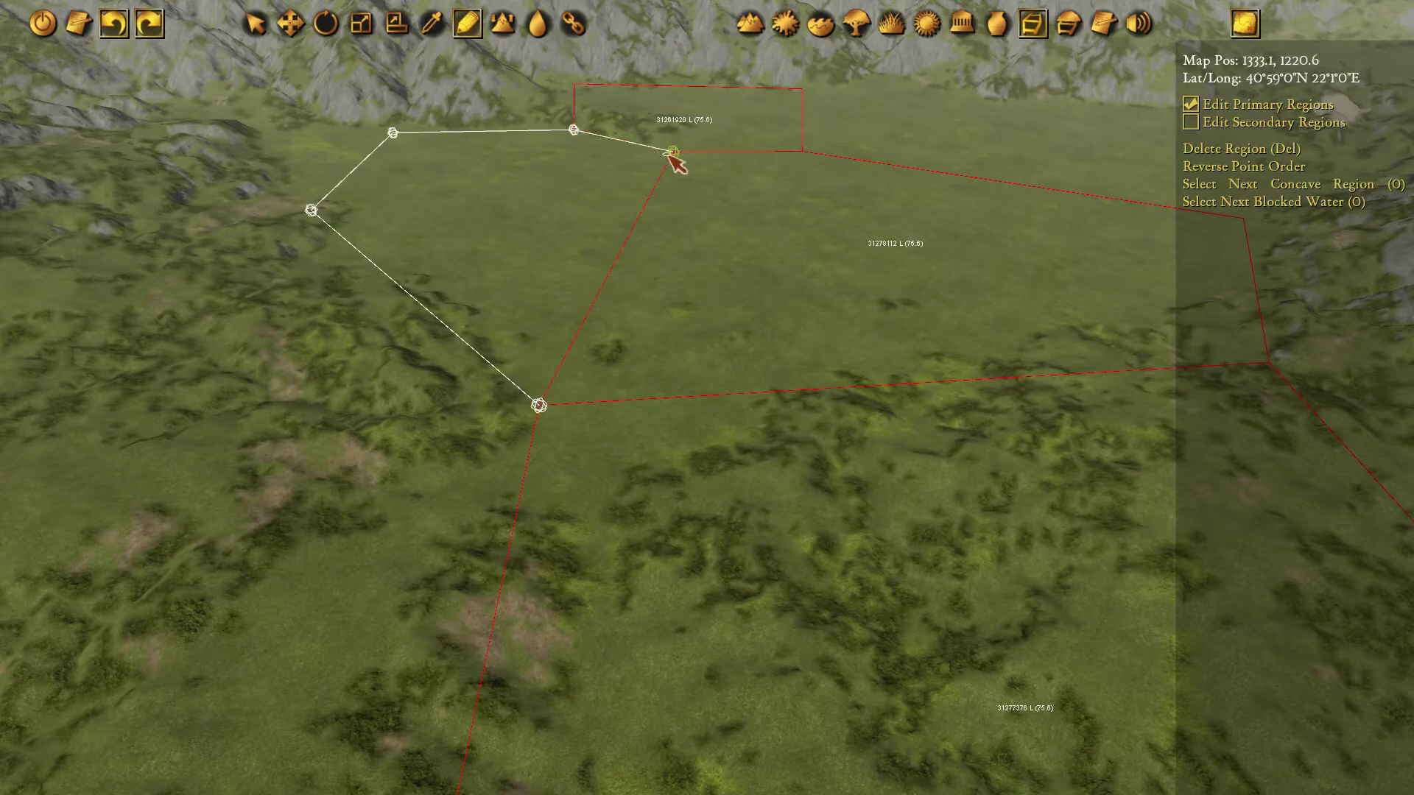
pyautogui.click(540, 406)
pyautogui.moveTo(403, 237); pyautogui.dragTo(461, 334, button='middle')
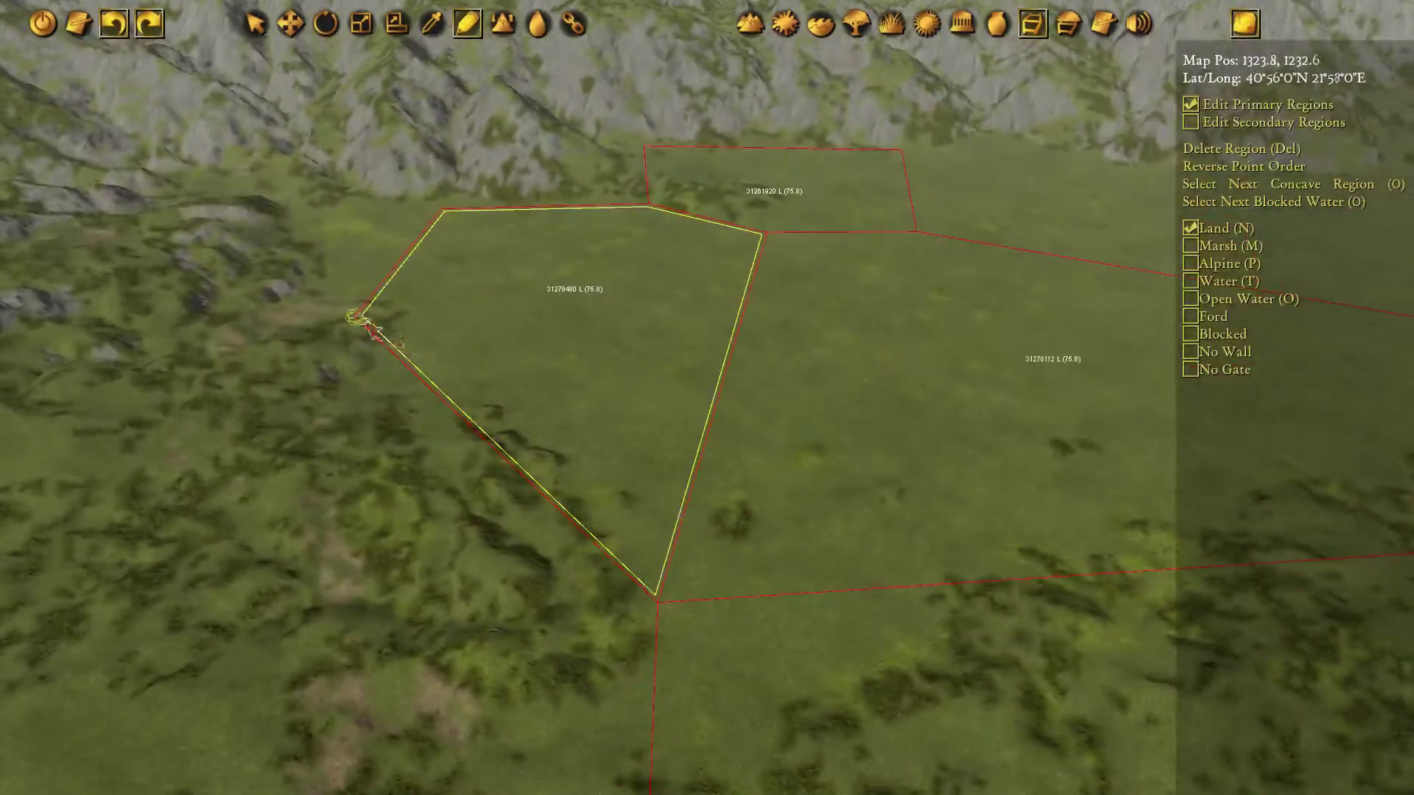
# Draw a small four-sided region over the grass pocket between the last region's outer edge and the cliffs.
pyautogui.moveTo(347, 310); pyautogui.dragTo(407, 207, button='middle')
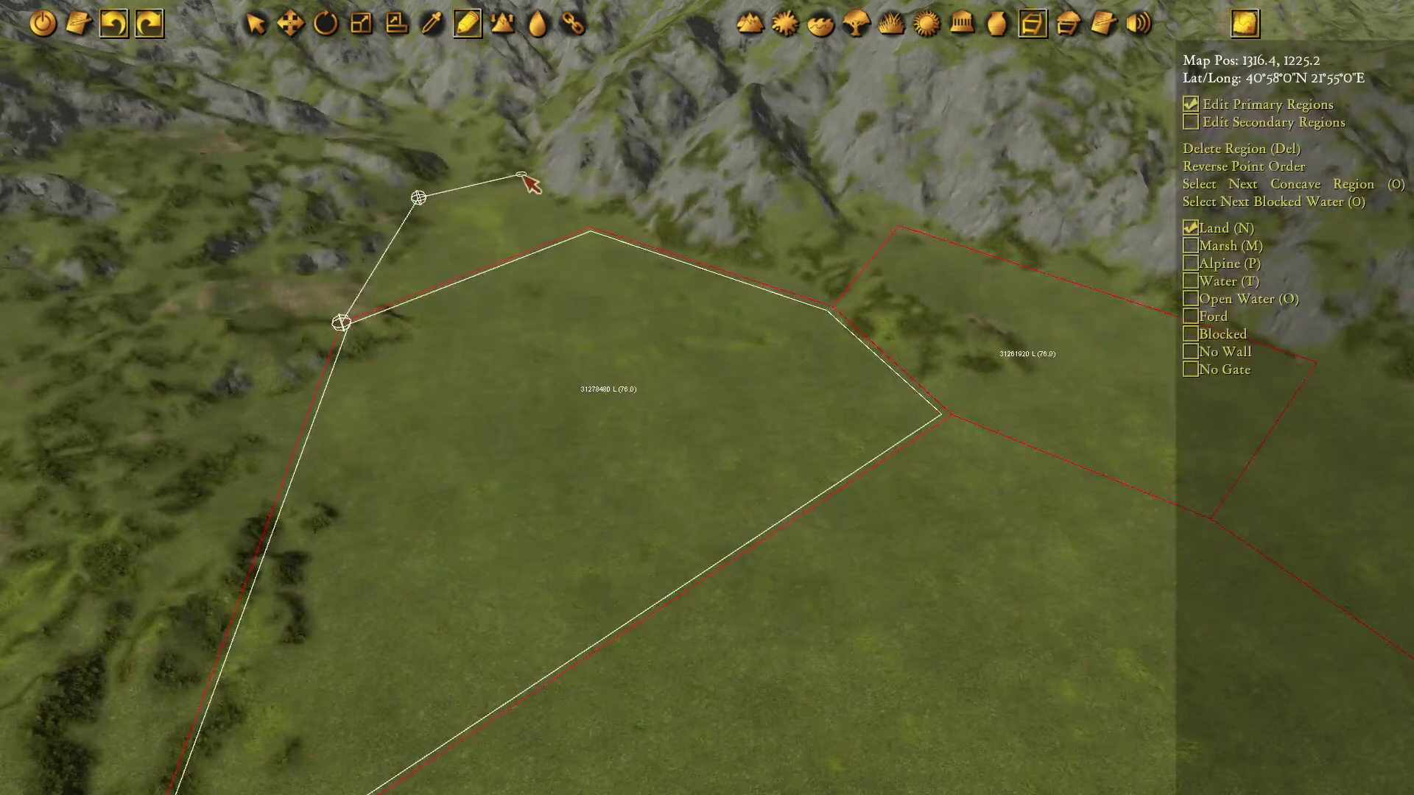
pyautogui.click(347, 323)
pyautogui.scroll(-1, 582, 390)
pyautogui.press('Escape')
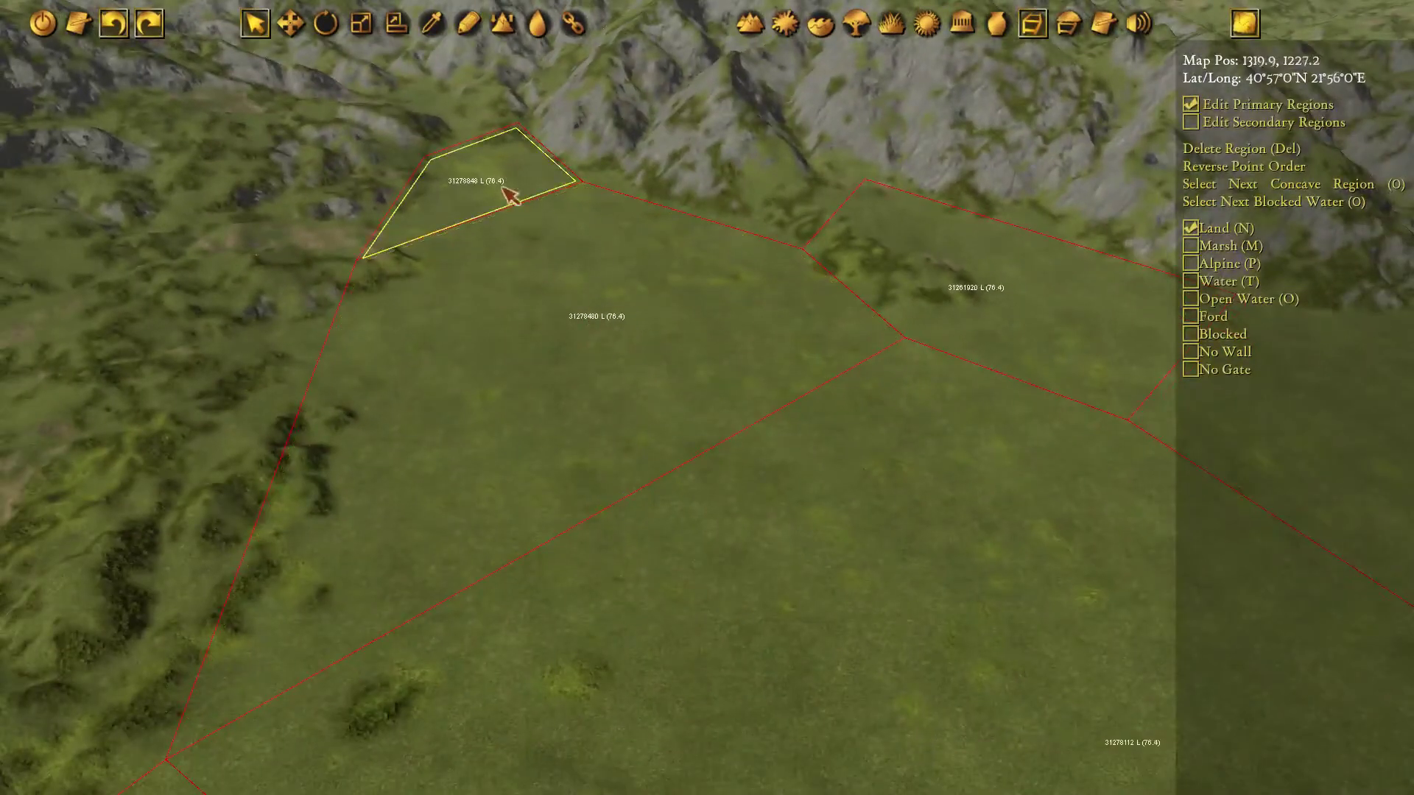
pyautogui.click(516, 130)
pyautogui.press('w')
# Draw a five-sided region over the remaining meadow along the cliff base, from the far meadow region's outer corner to the small cliff-base region.
pyautogui.moveTo(832, 604)
pyautogui.mouseDown(button='middle')
pyautogui.moveTo(538, 340)
pyautogui.moveTo(513, 337)
pyautogui.mouseUp(button='middle')
pyautogui.moveTo(811, 287); pyautogui.dragTo(494, 313, button='middle')
pyautogui.press('d')
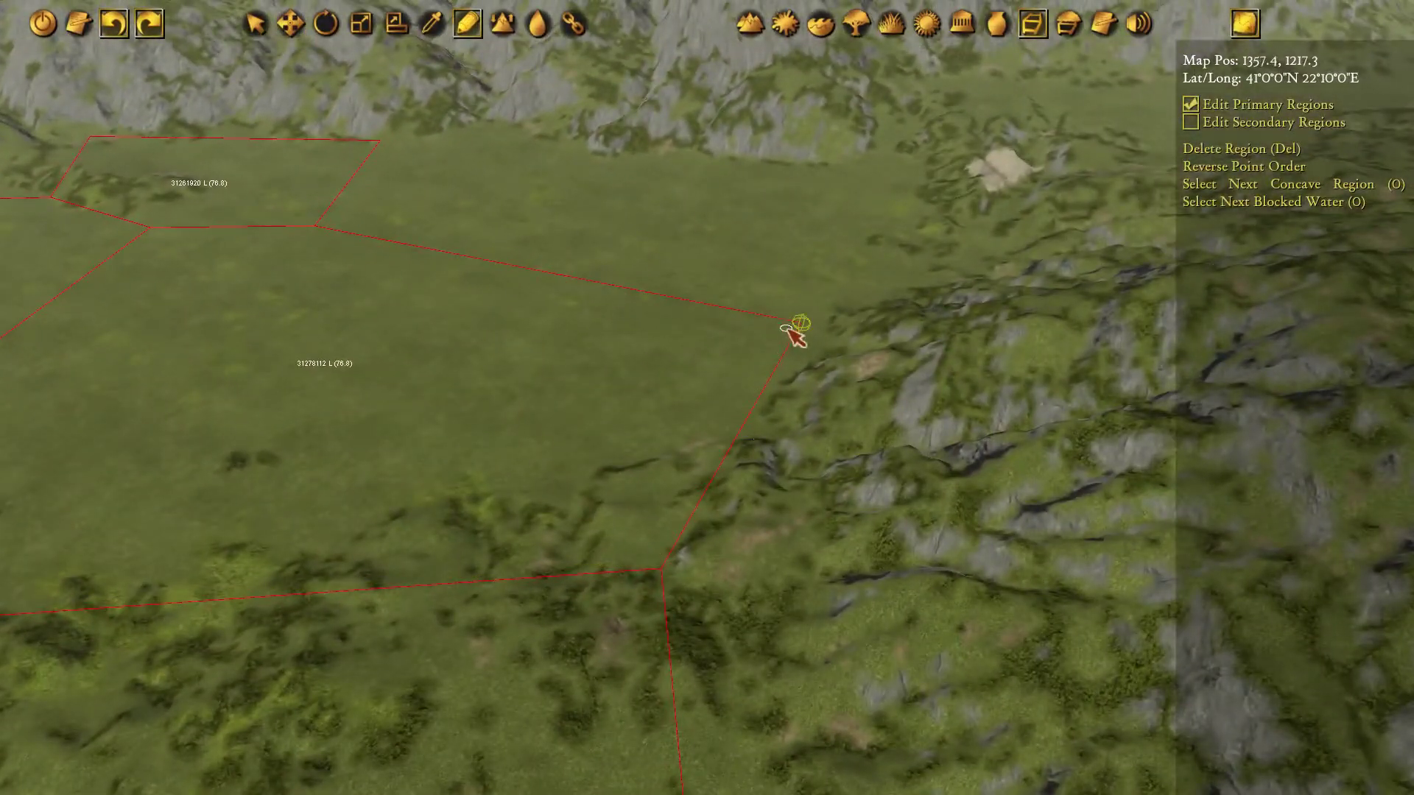
pyautogui.click(861, 158)
pyautogui.click(380, 140)
pyautogui.click(314, 226)
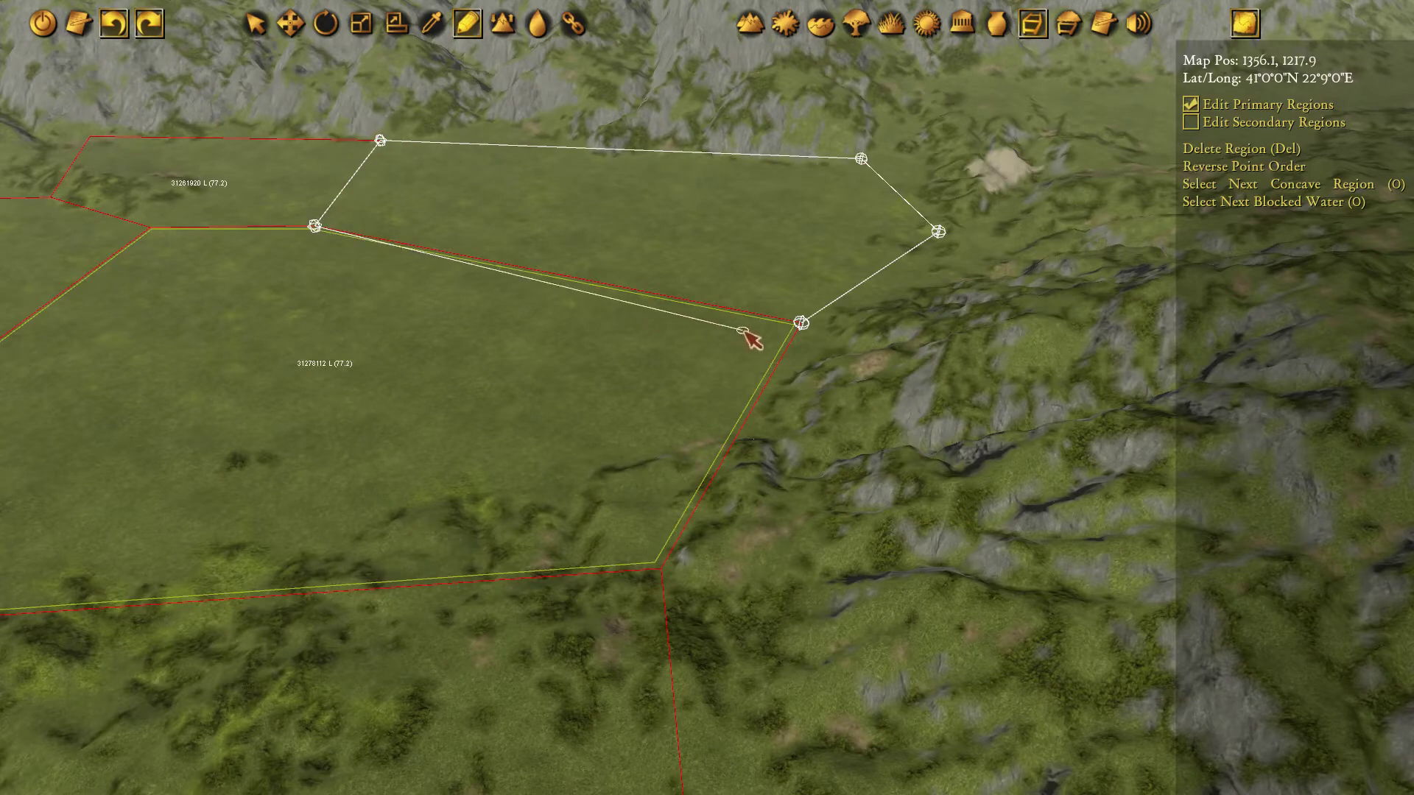
pyautogui.click(802, 323)
# Pull the new cliff-base region's far corner inward, beside the pale rock at the mouth of the pass.
pyautogui.moveTo(927, 227); pyautogui.dragTo(747, 304, button='middle')
pyautogui.moveTo(987, 317); pyautogui.dragTo(782, 328, button='middle')
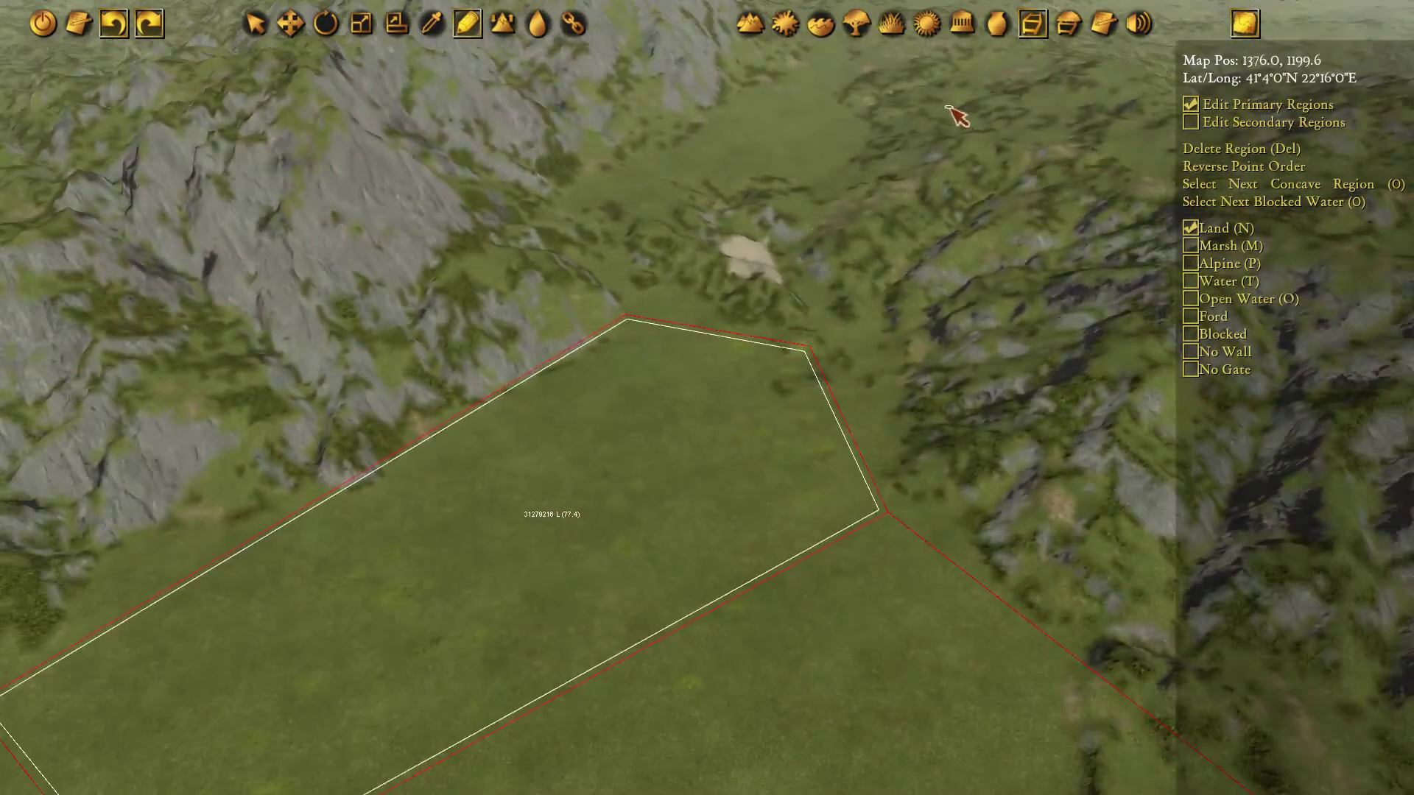
pyautogui.press('w')
pyautogui.press('q')
pyautogui.click(816, 374)
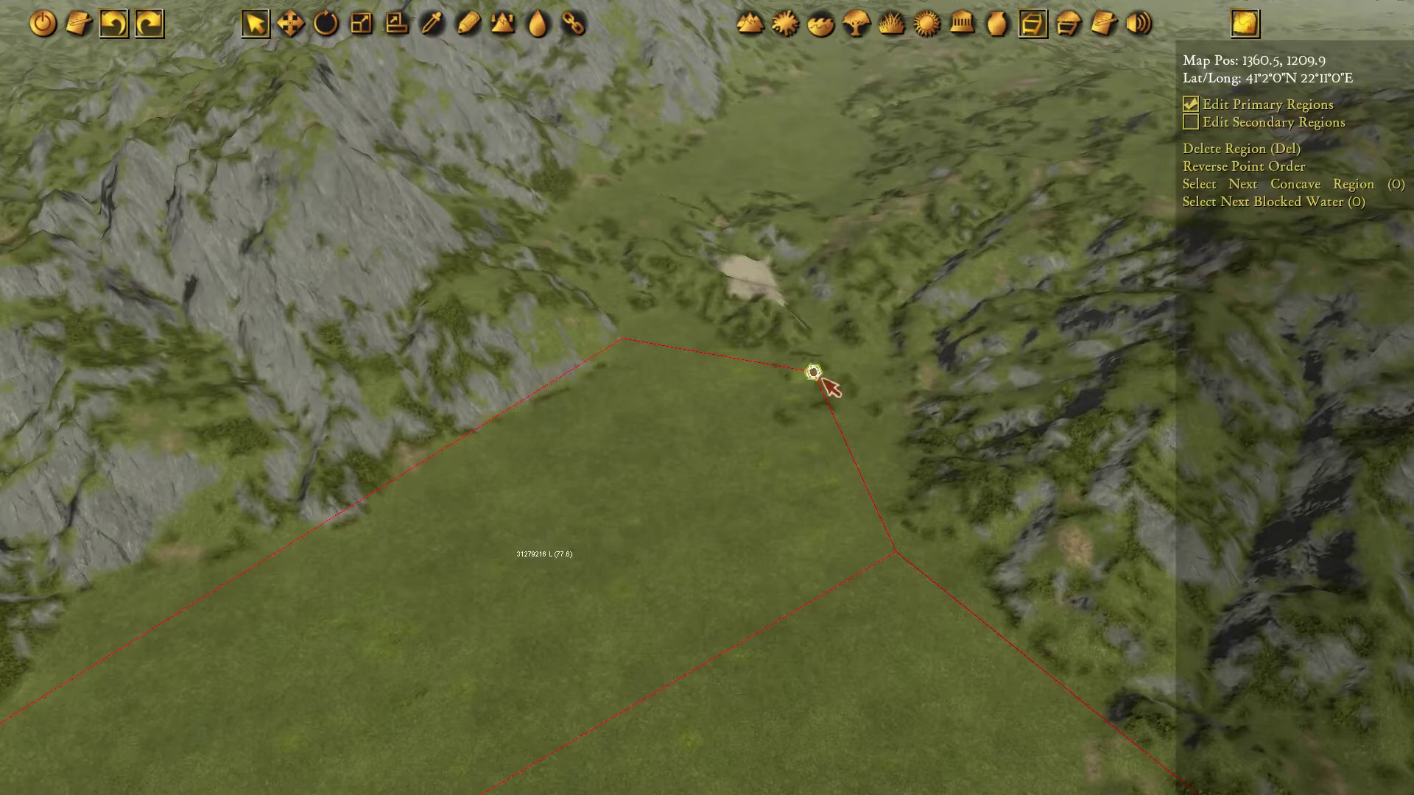
pyautogui.press('w')
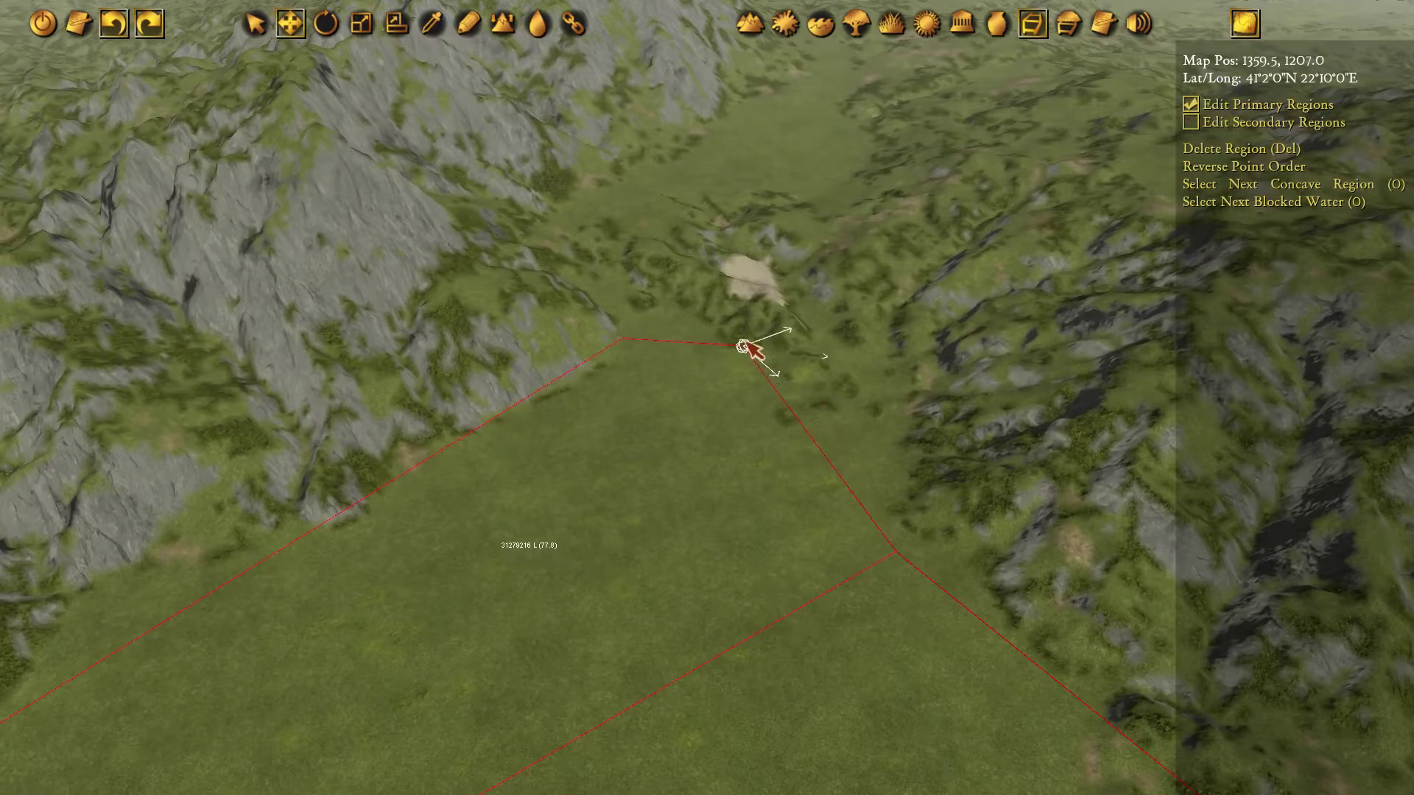
pyautogui.scroll(2, 760, 380)
pyautogui.moveTo(759, 380); pyautogui.dragTo(671, 338, button='middle')
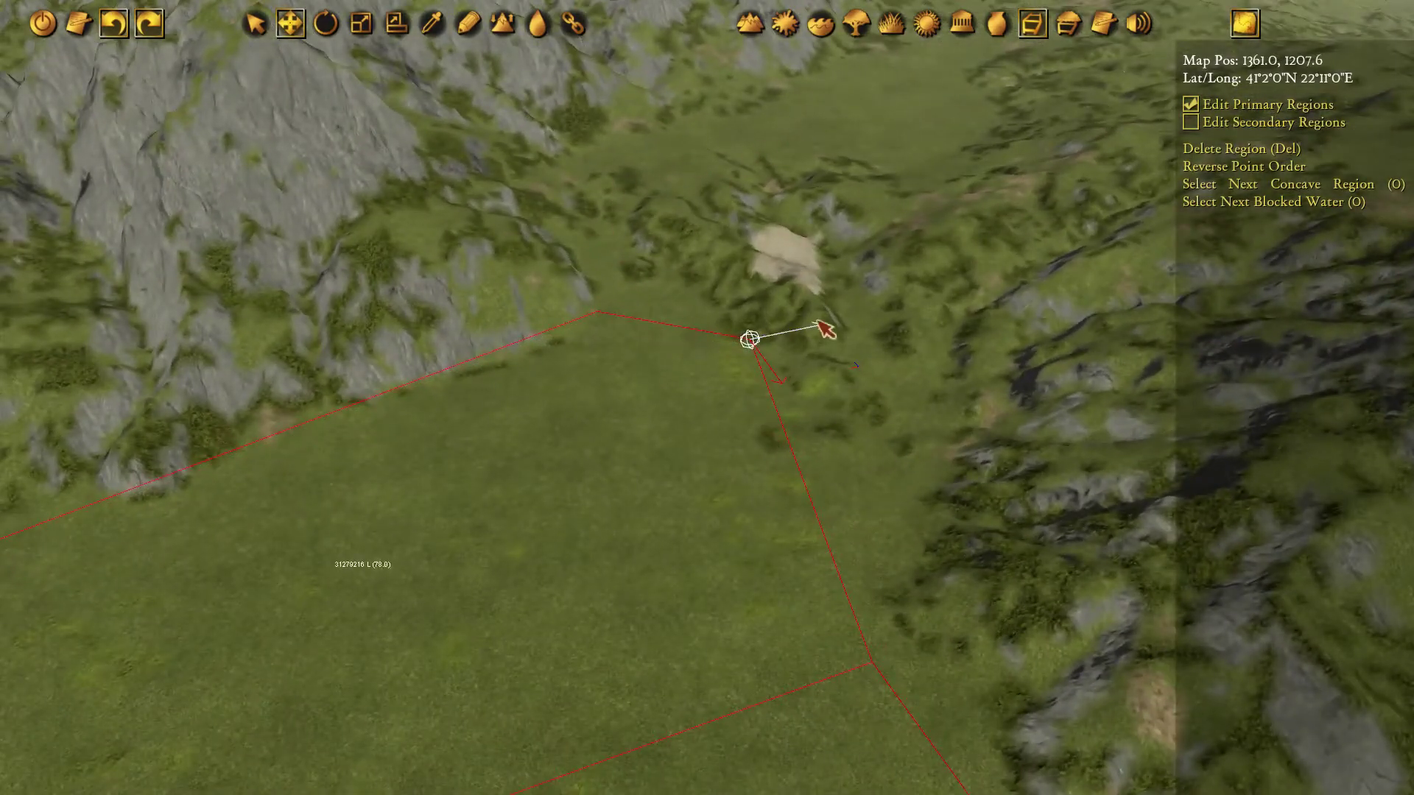
# Draw a five-sided region up the start of the pass beside the pale rock, sharing the cliff-base region's end edge.
pyautogui.press('d')
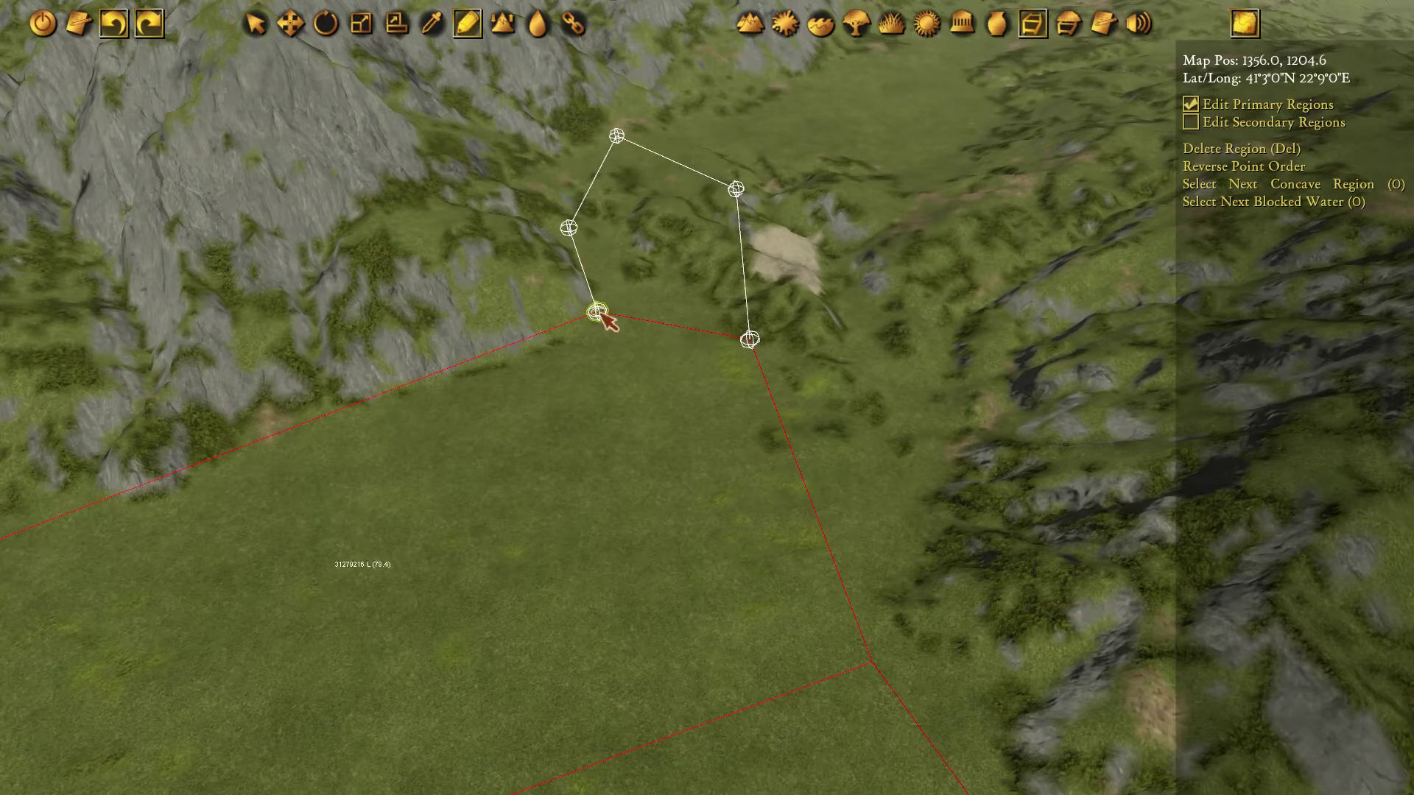
pyautogui.click(744, 344)
pyautogui.press('w')
pyautogui.click(739, 267)
pyautogui.press('w')
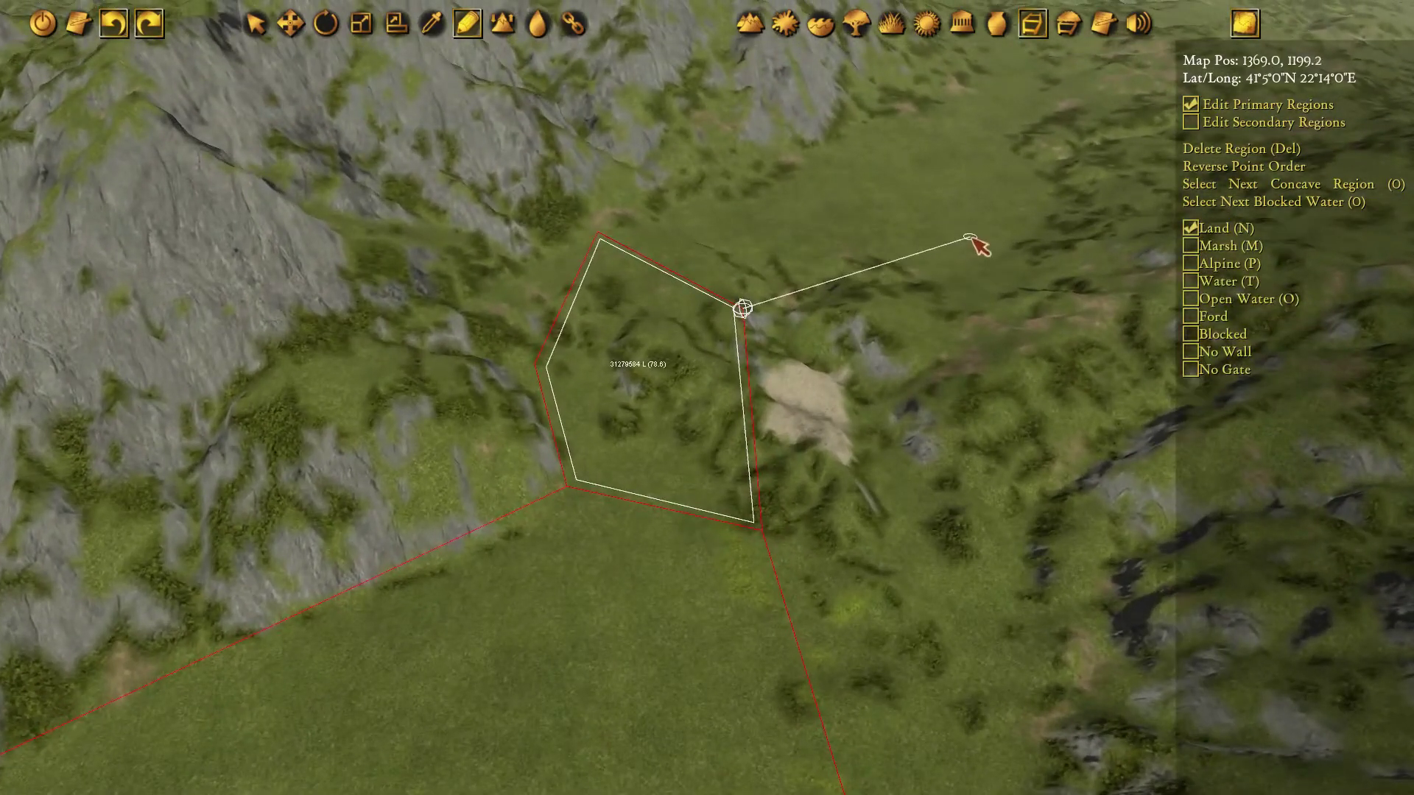
# Draw a four-sided region over the grass beyond the pale rock, continuing from the far edge of the first pass region.
pyautogui.click(986, 221)
pyautogui.click(859, 132)
pyautogui.click(598, 232)
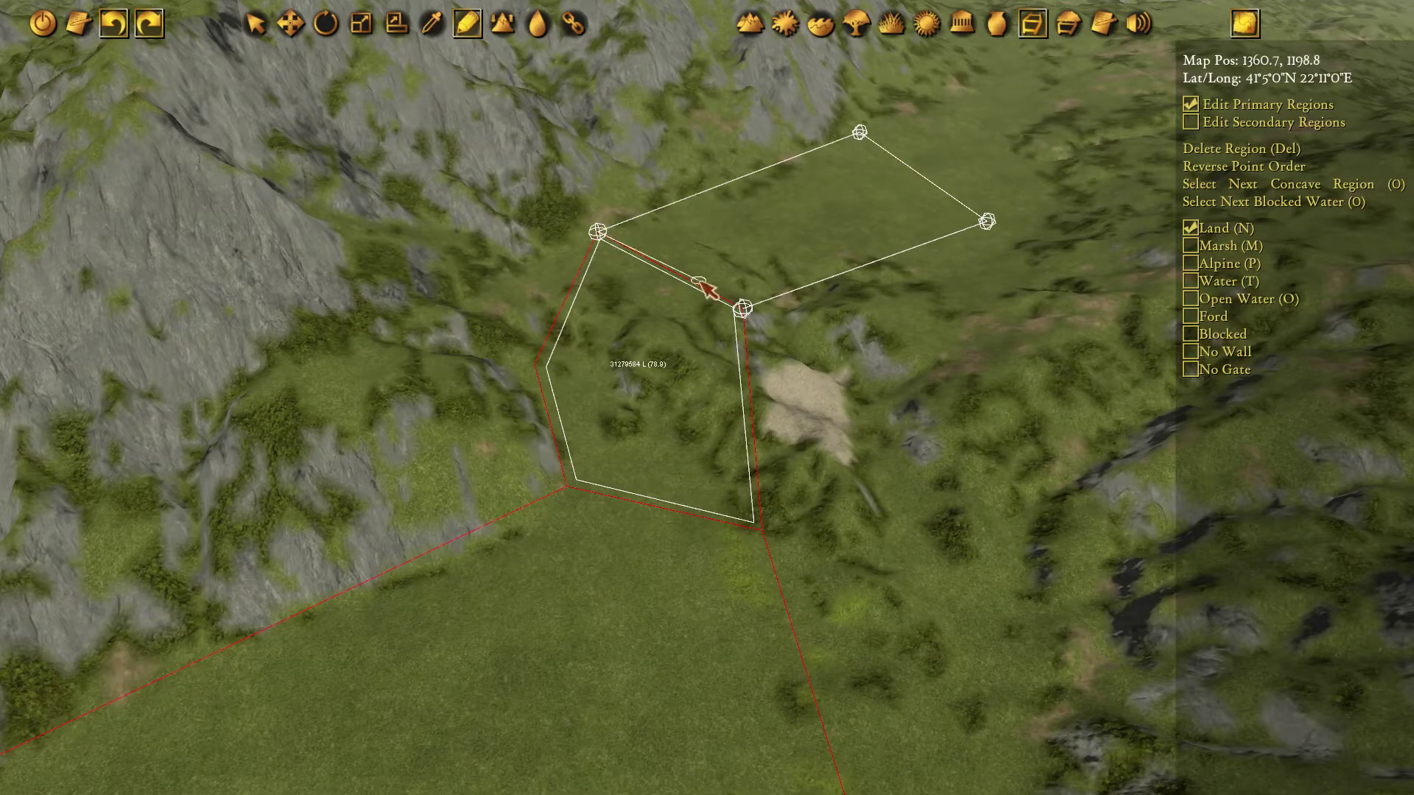
pyautogui.click(743, 308)
pyautogui.press('w')
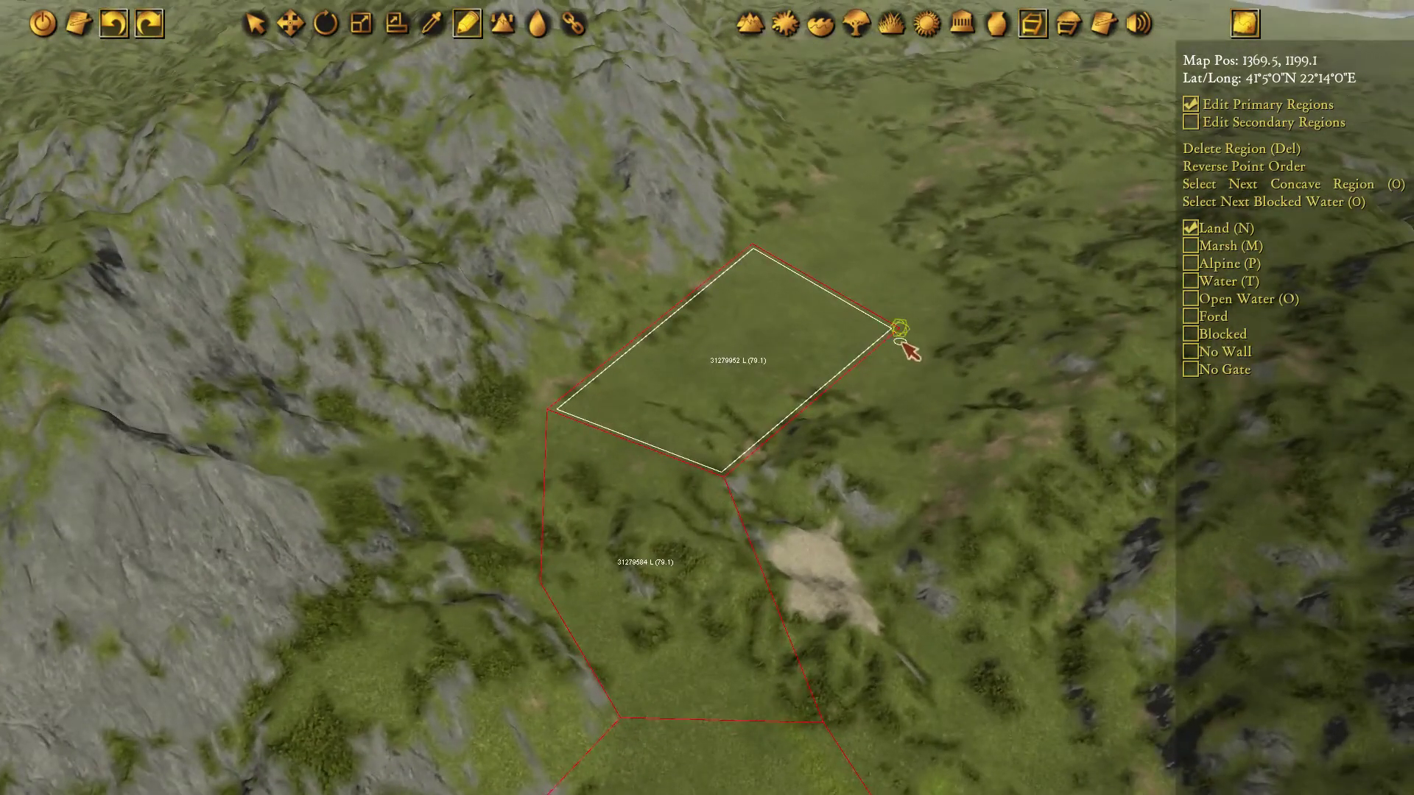
# Extend the chain through the pass with another four-sided region along the cliffs, joined to the last region's far edge.
pyautogui.click(900, 340)
pyautogui.press('w')
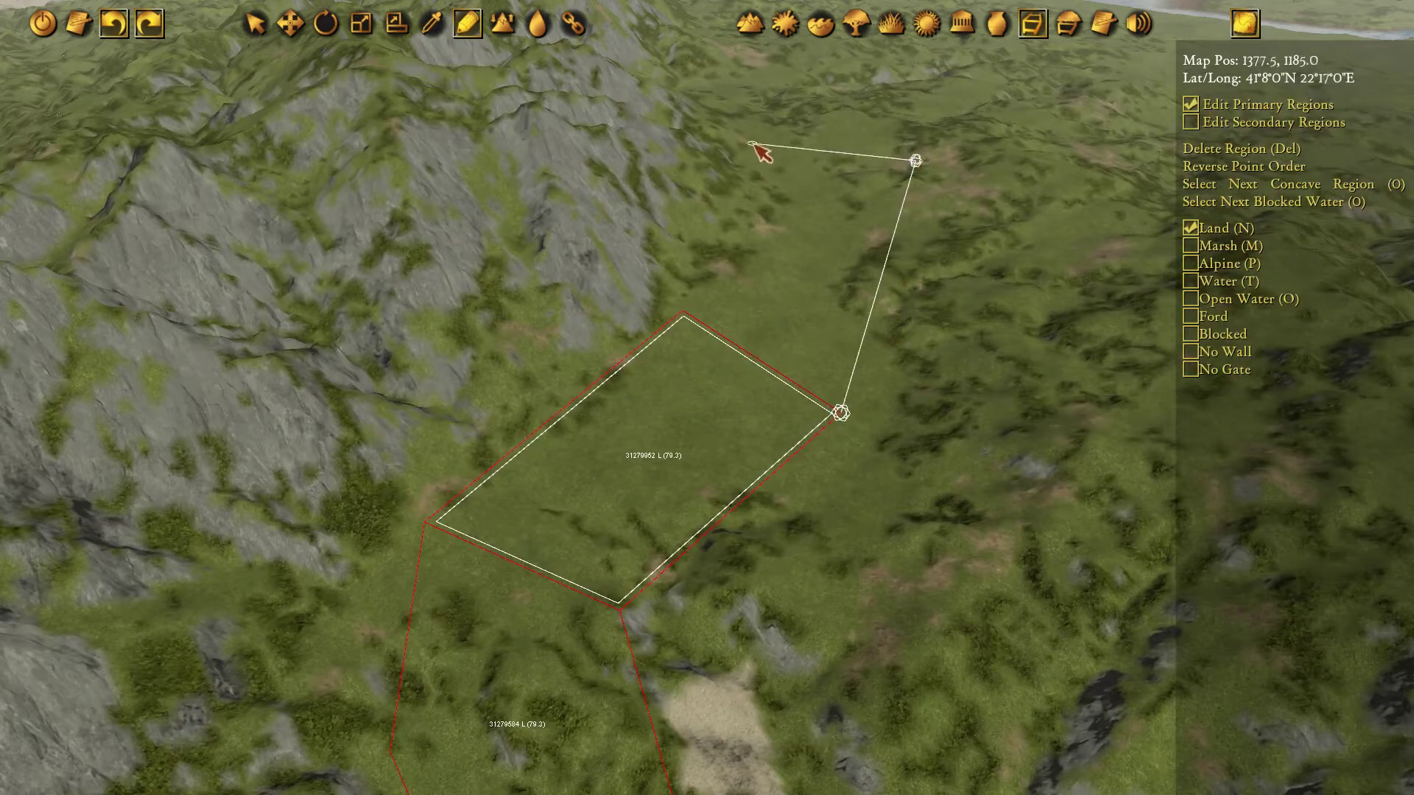
pyautogui.click(839, 414)
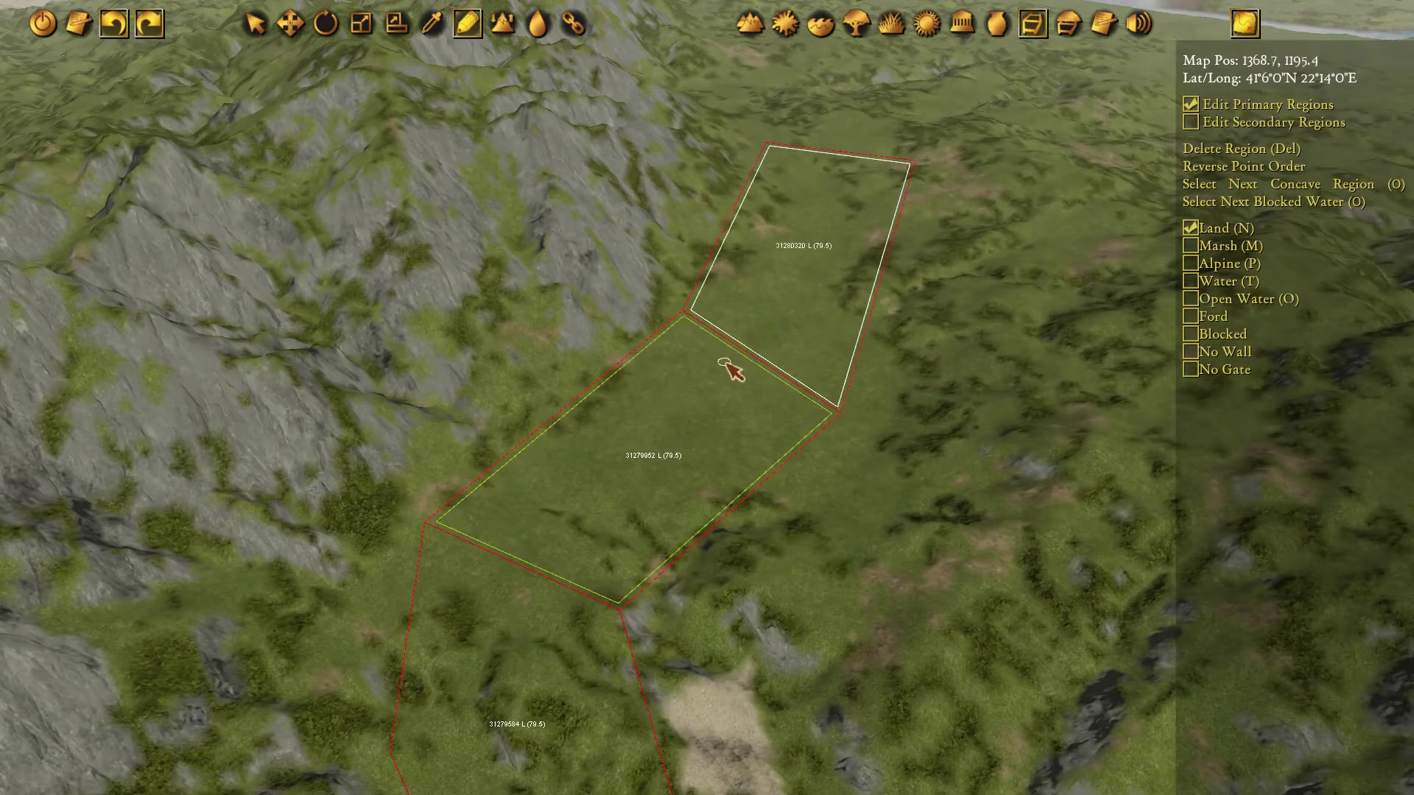
# Nudge the cliff-side corner shared by the two farthest regions in the pass.
pyautogui.press('q')
pyautogui.press('w')
pyautogui.moveTo(684, 310); pyautogui.dragTo(671, 343)
pyautogui.press('w')
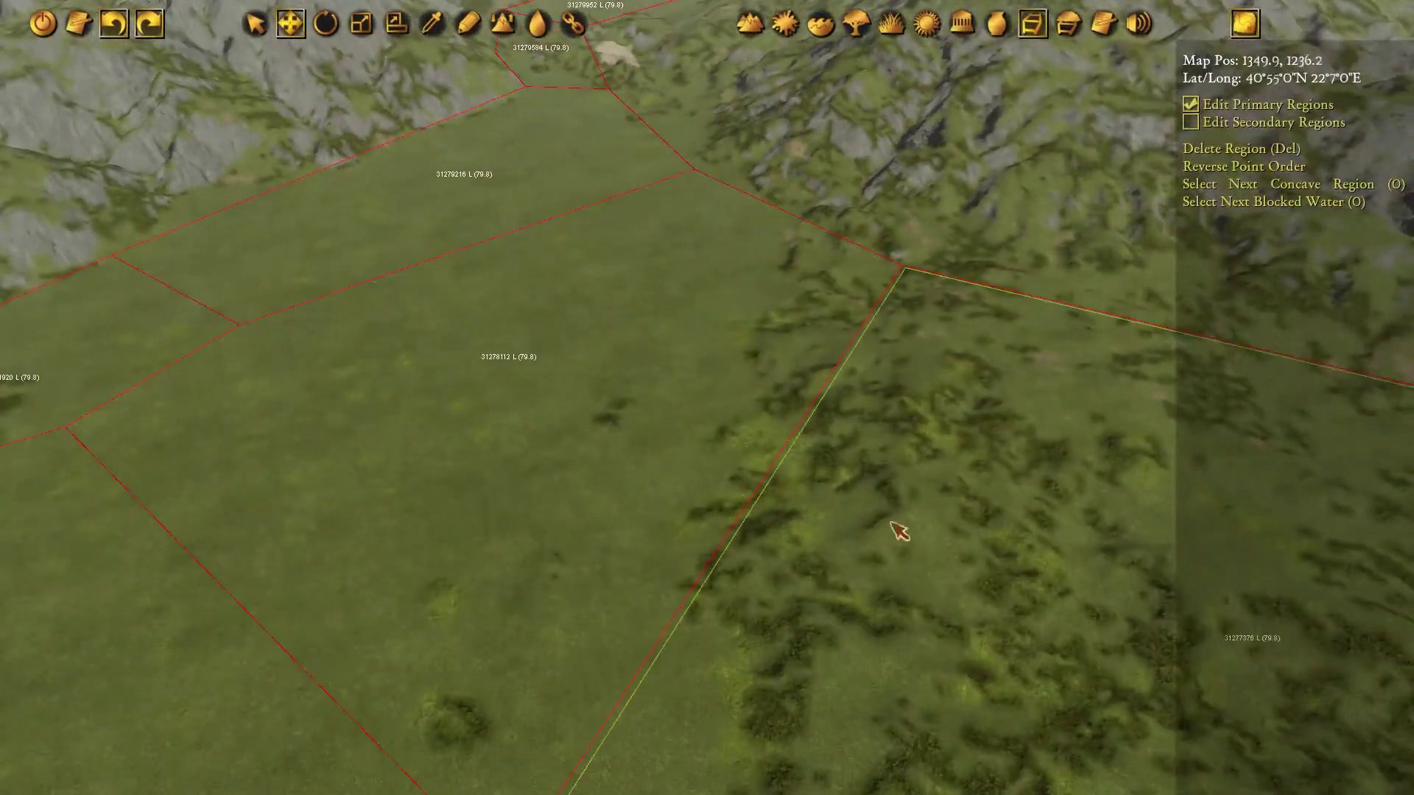
# Nudge the inner corner shared by the two small linking regions below the uncovered slope.
pyautogui.moveTo(891, 523); pyautogui.dragTo(740, 313, button='right')
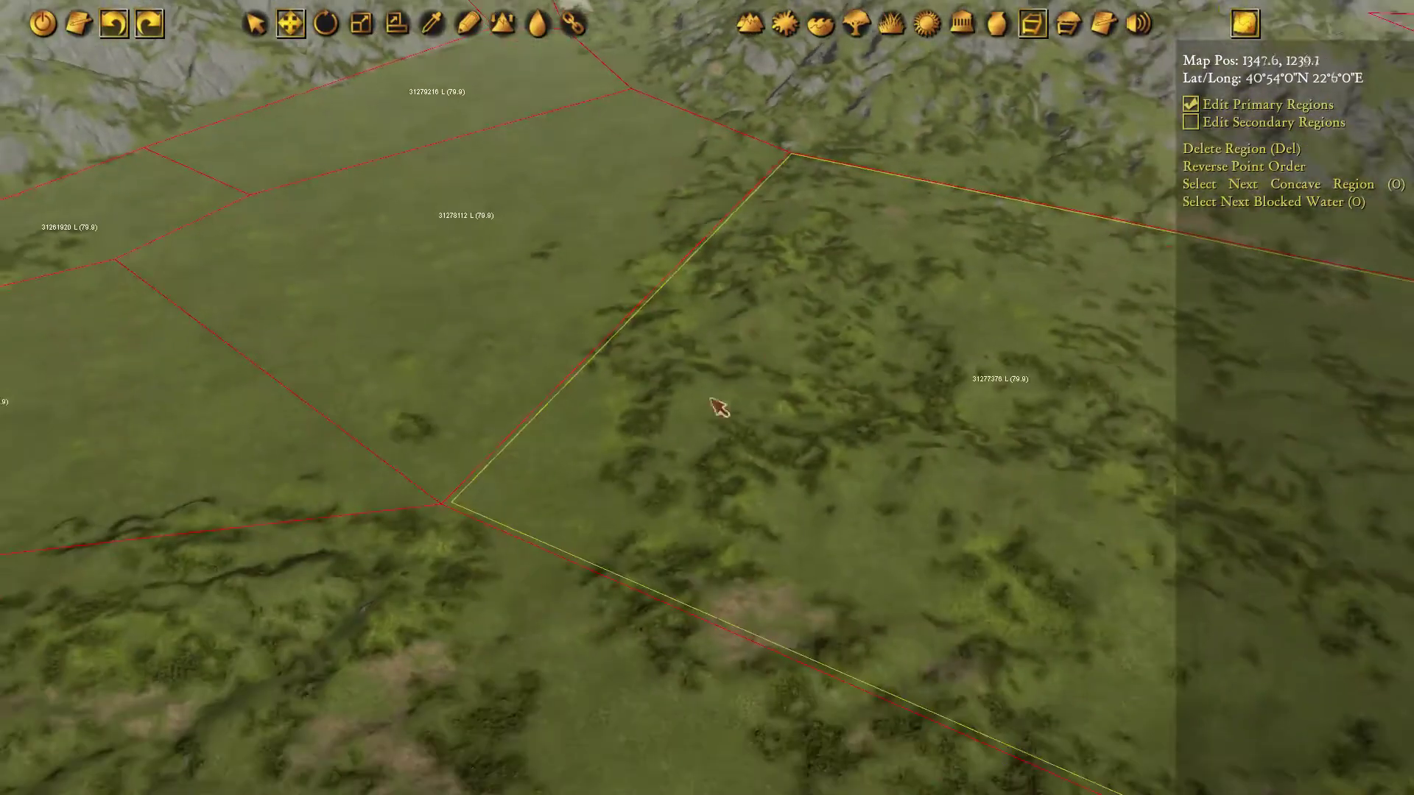
pyautogui.moveTo(721, 501); pyautogui.dragTo(847, 407, button='right')
pyautogui.moveTo(846, 407); pyautogui.dragTo(820, 419, button='middle')
pyautogui.moveTo(742, 570); pyautogui.dragTo(770, 399, button='right')
pyautogui.scroll(-3, 774, 405)
pyautogui.click(823, 236)
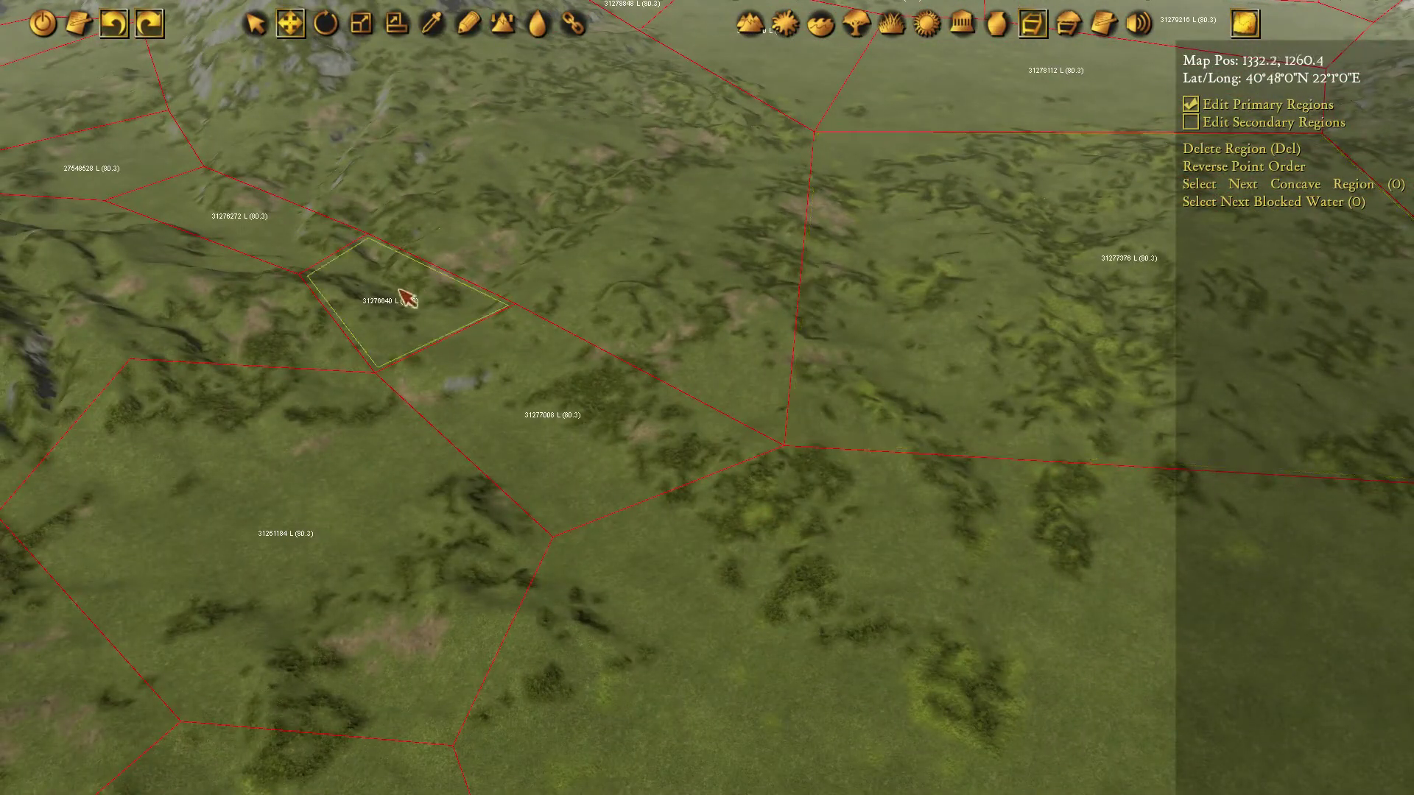
pyautogui.moveTo(407, 299); pyautogui.dragTo(316, 278, button='middle')
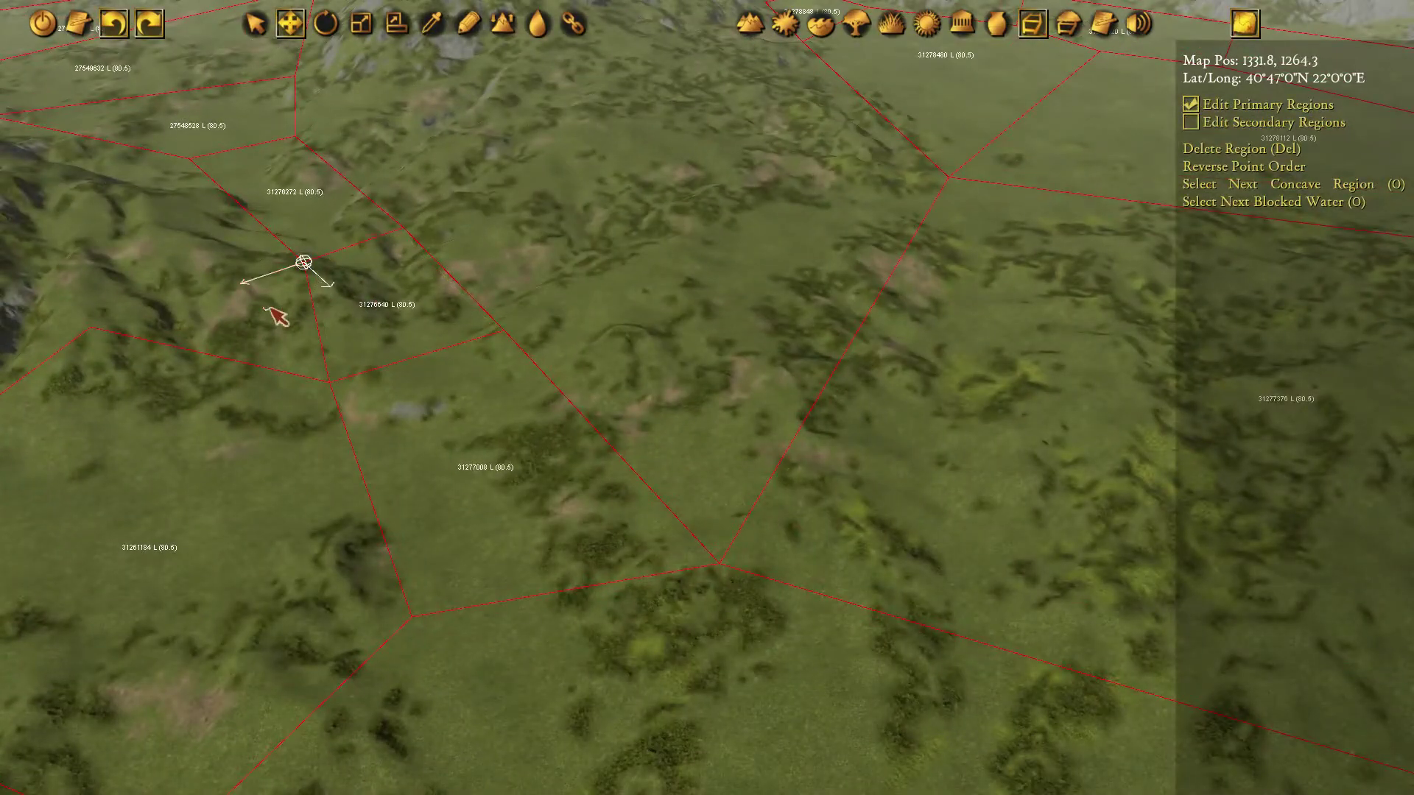
pyautogui.moveTo(271, 309); pyautogui.dragTo(247, 282)
# Examine the uncovered slope between the linking regions and the wooded hillside region.
pyautogui.press('s')
pyautogui.press('d')
pyautogui.moveTo(574, 343); pyautogui.dragTo(603, 340, button='middle')
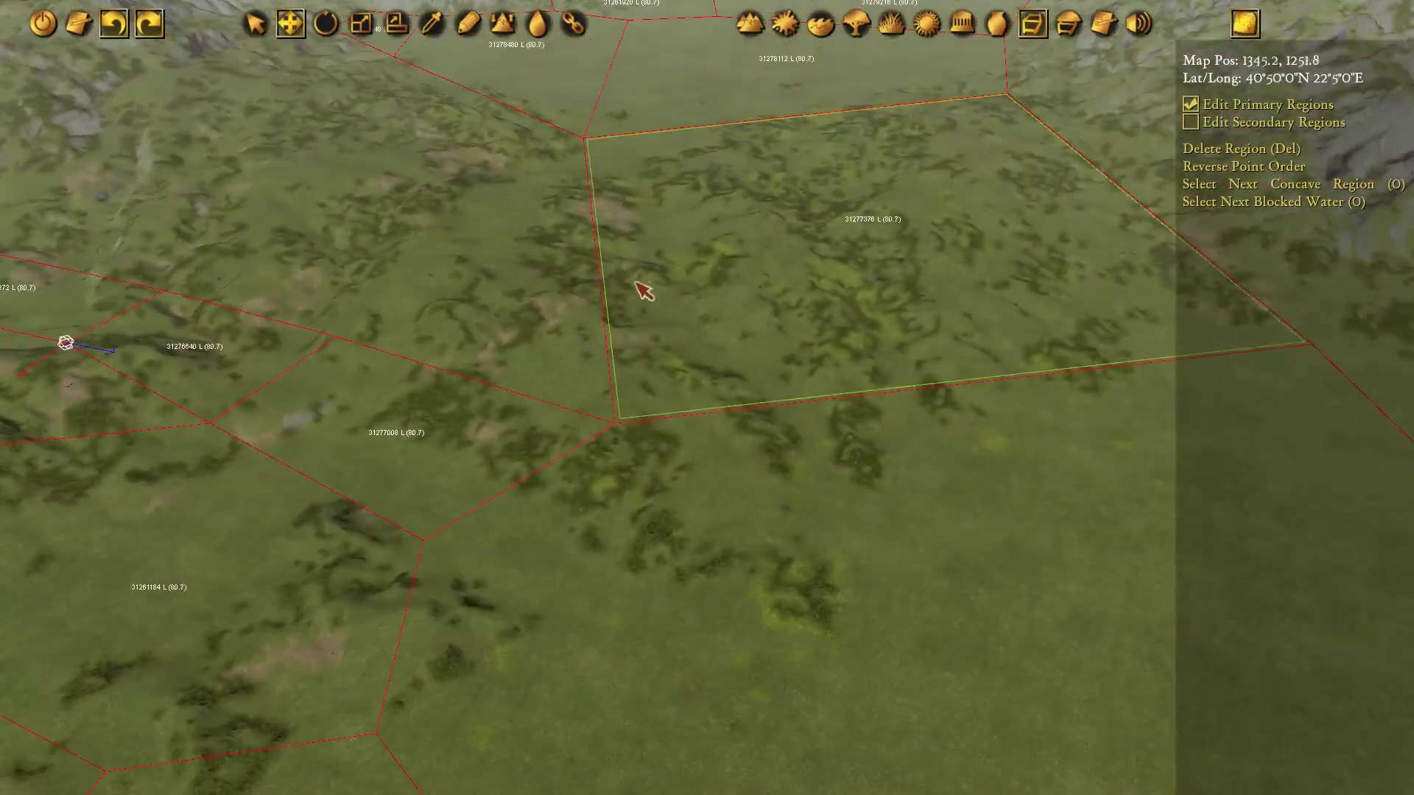
pyautogui.scroll(2, 641, 286)
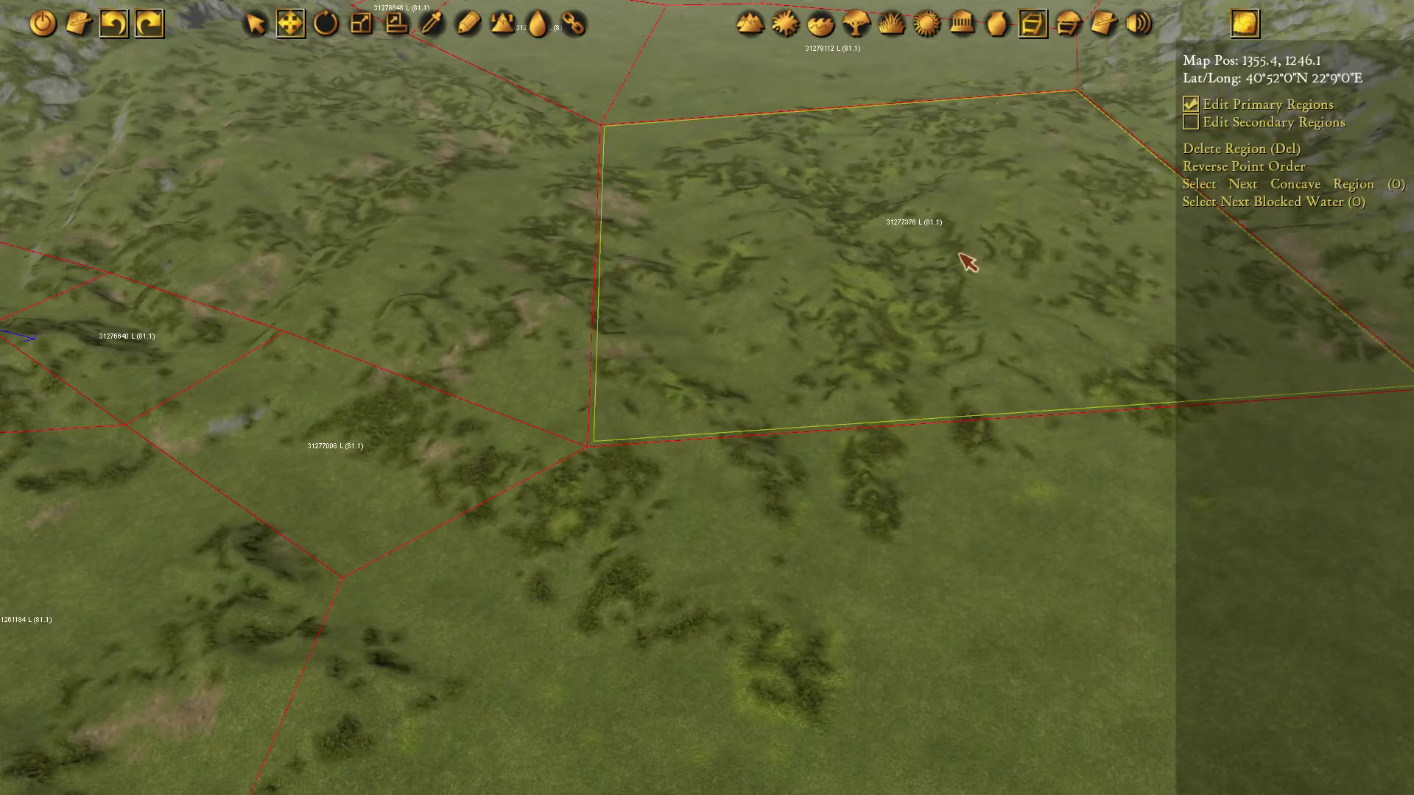
pyautogui.press('w')
pyautogui.press('a')
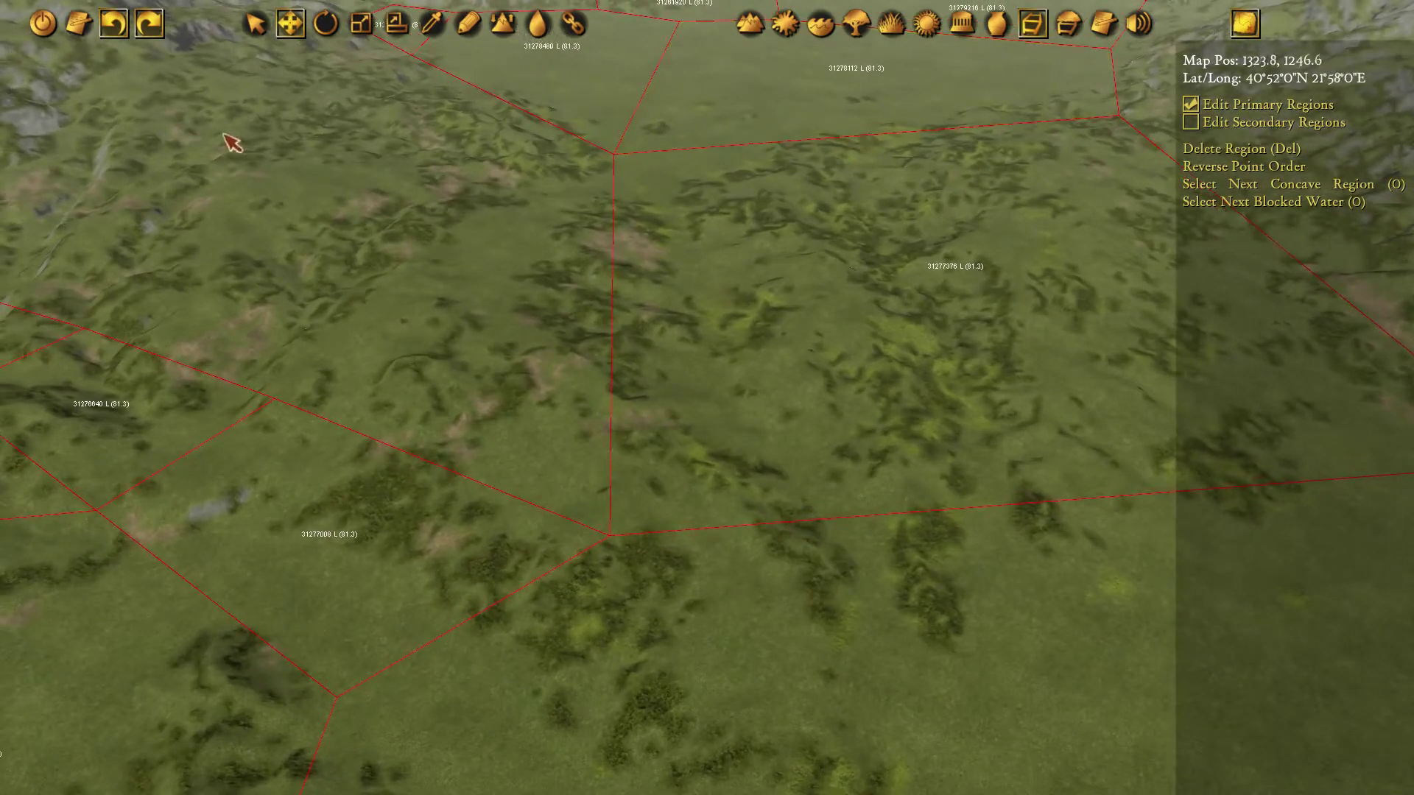
pyautogui.press('a')
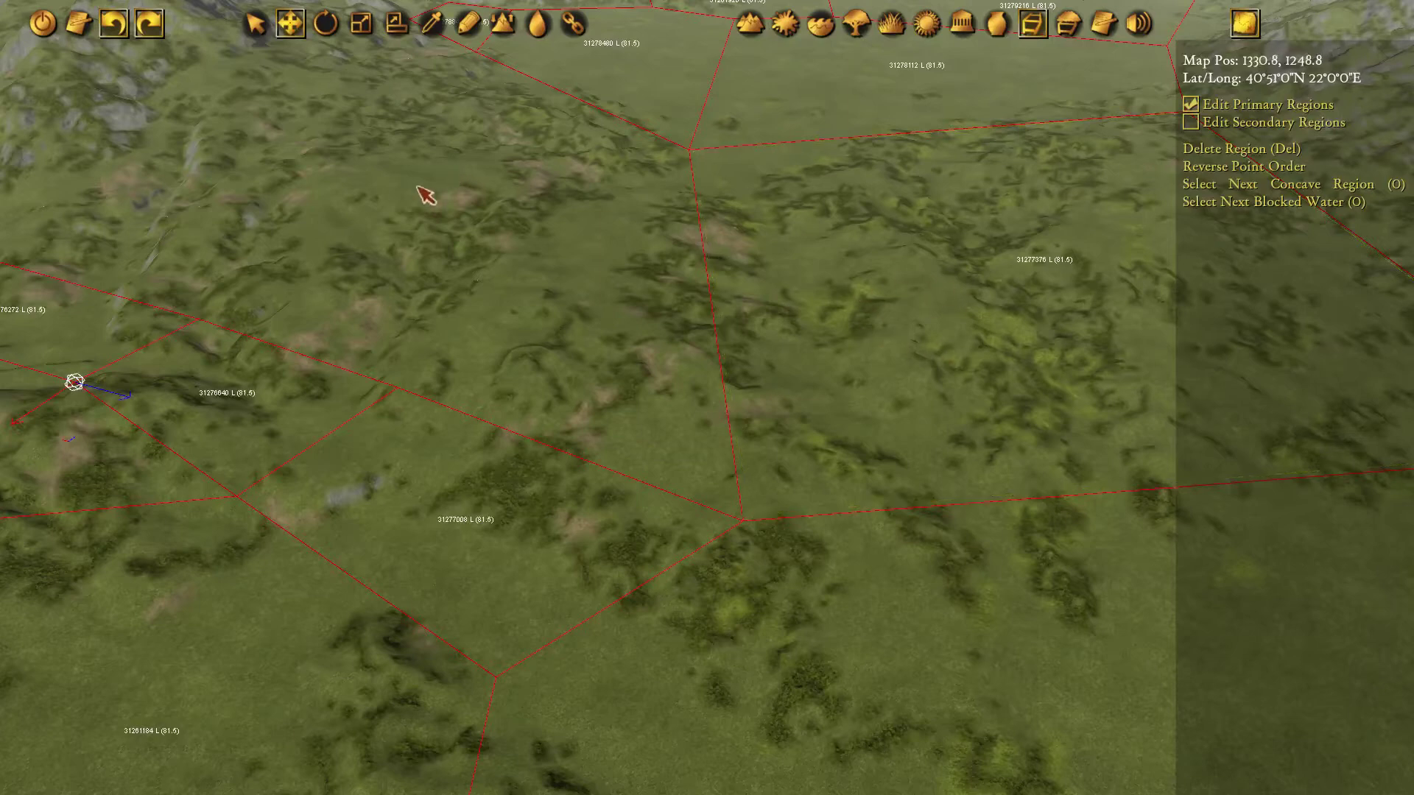
# Switch to terrain editing and turn on the pathregions display so the region outlines are drawn over the terrain.
pyautogui.click(749, 24)
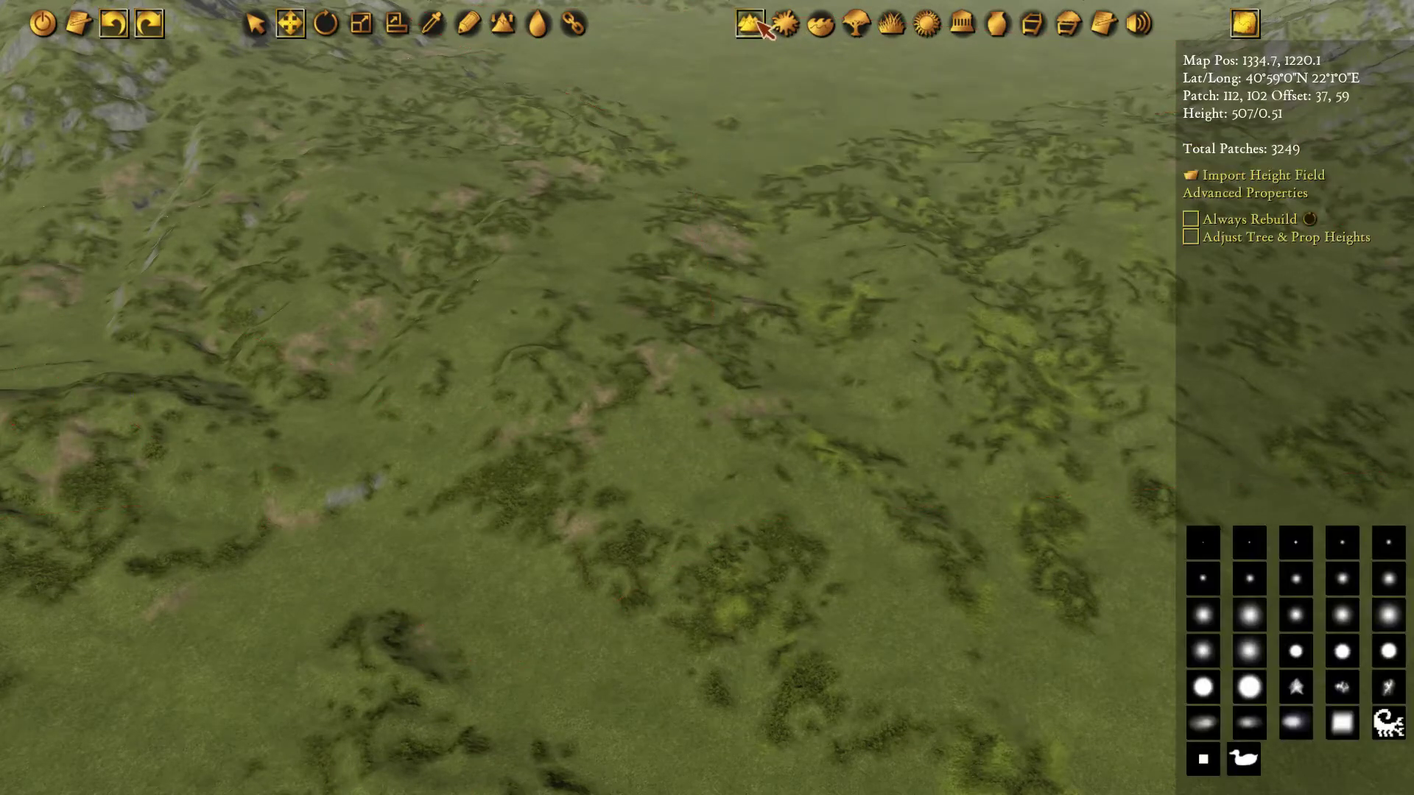
pyautogui.moveTo(400, 270)
pyautogui.mouseDown(button='middle')
pyautogui.moveTo(667, 147)
pyautogui.moveTo(507, 224)
pyautogui.mouseUp(button='middle')
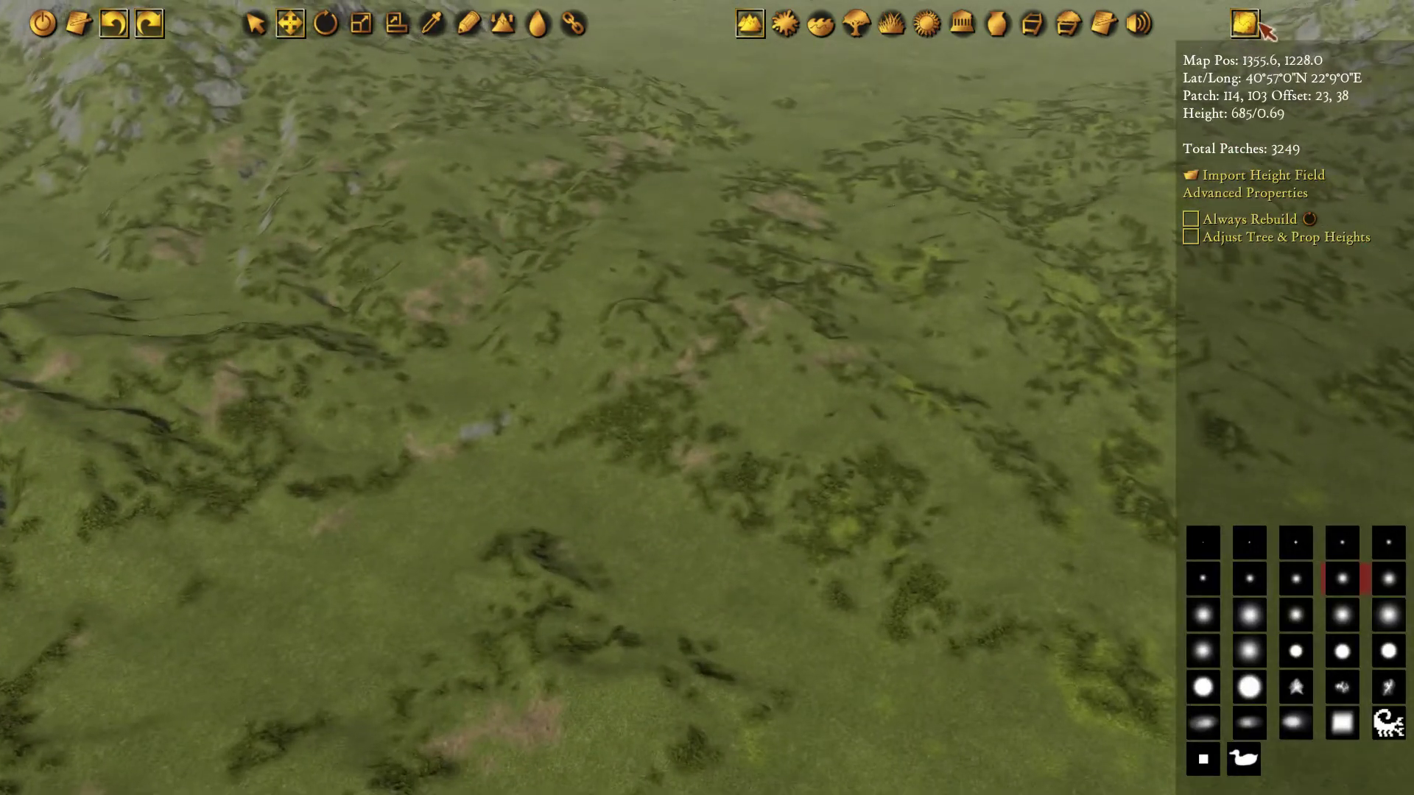
pyautogui.click(1243, 24)
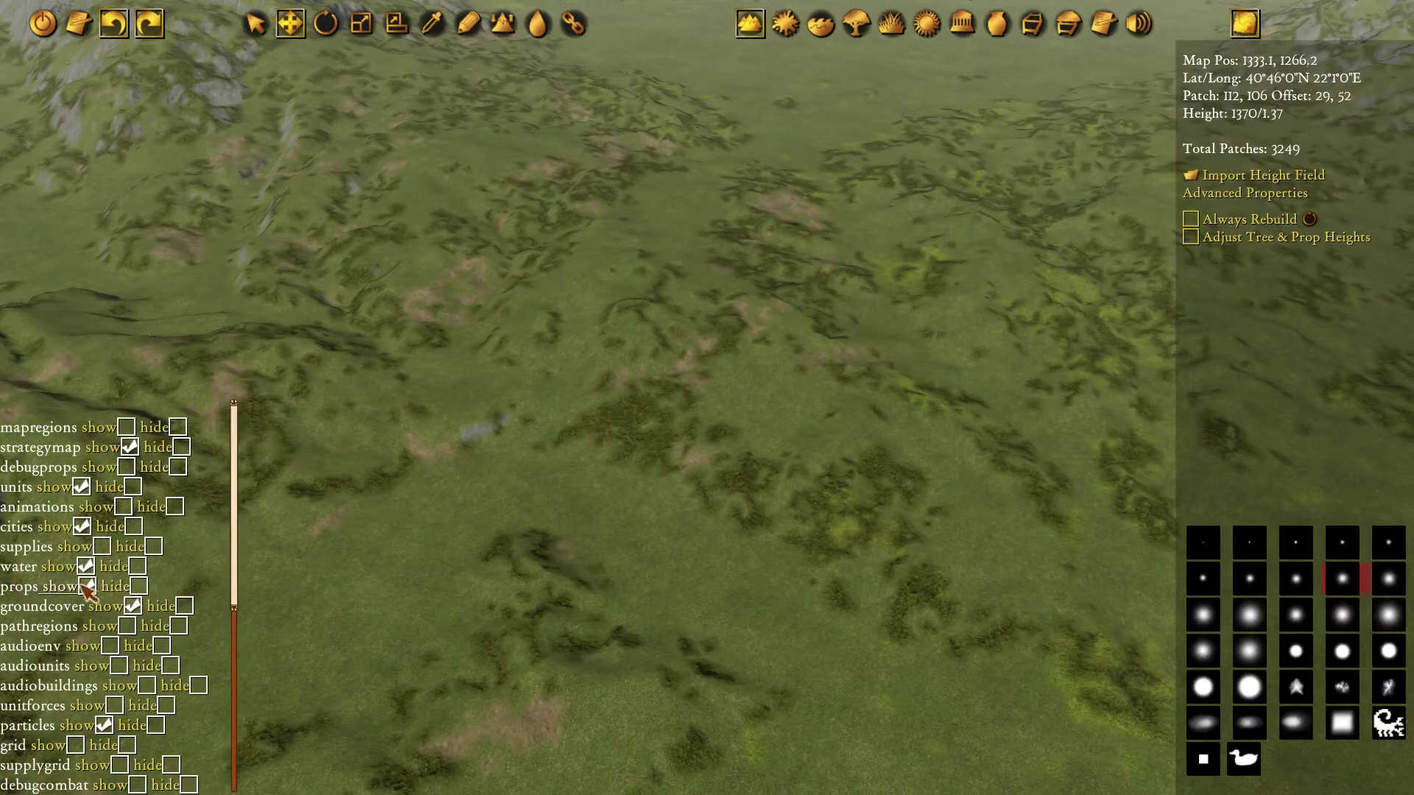
pyautogui.scroll(-4, 159, 488)
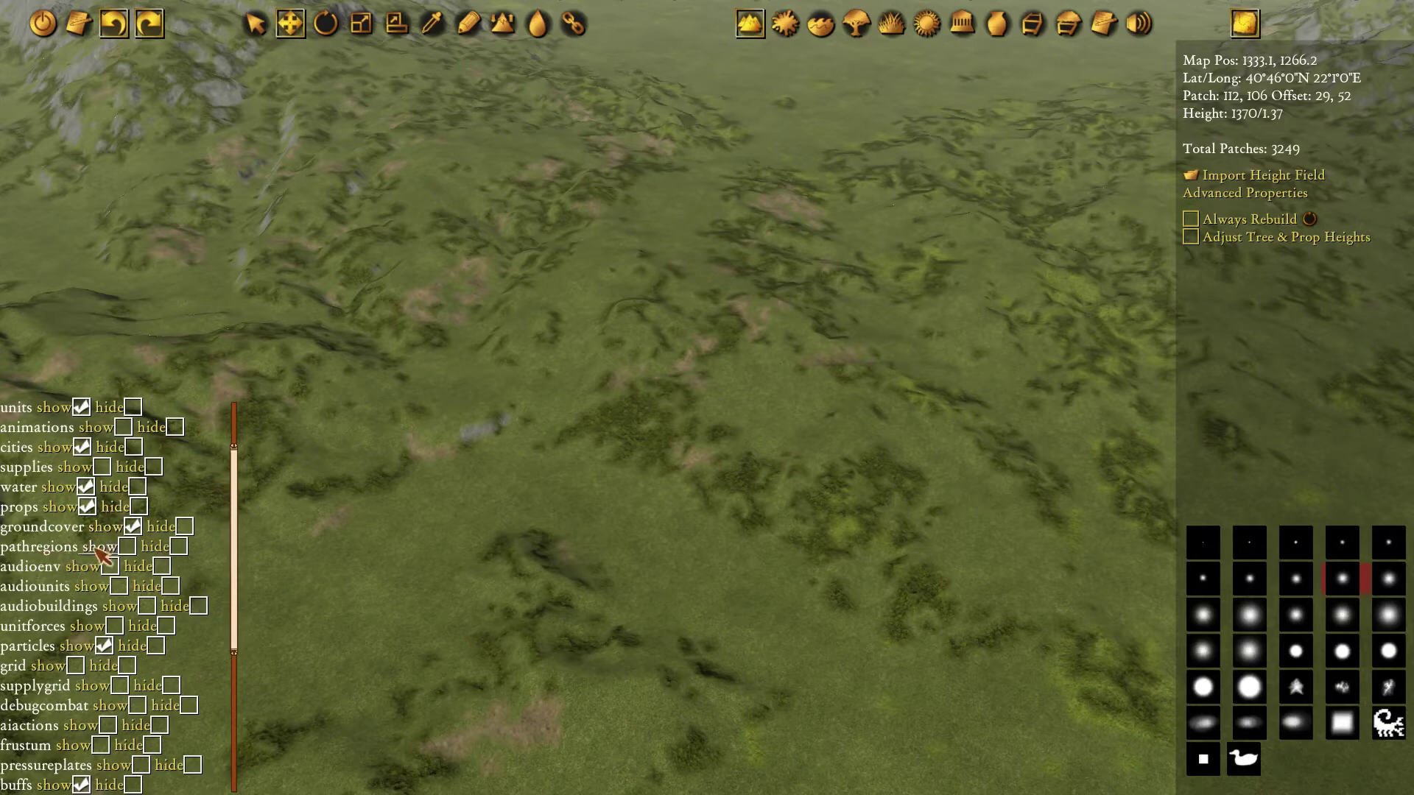
pyautogui.click(127, 547)
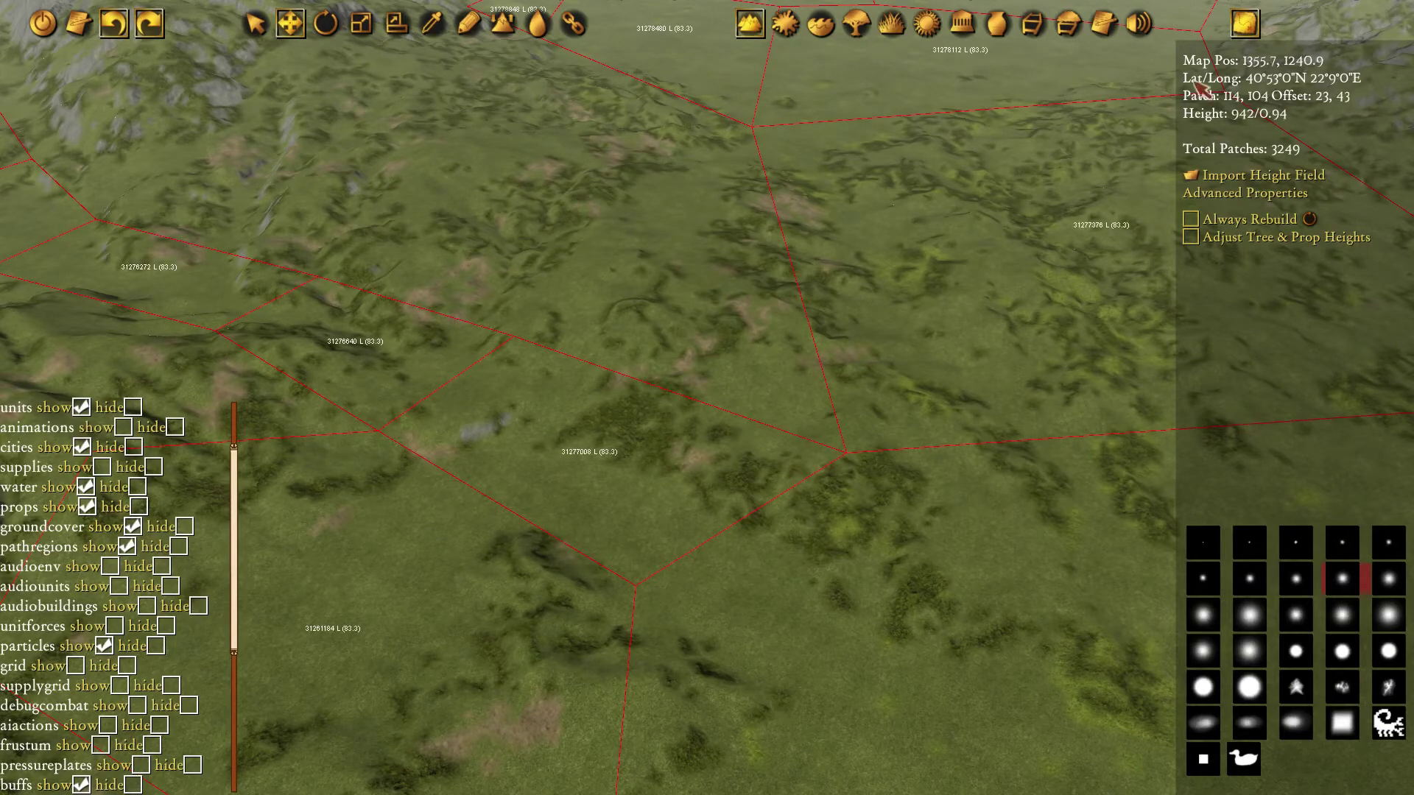
pyautogui.click(1246, 23)
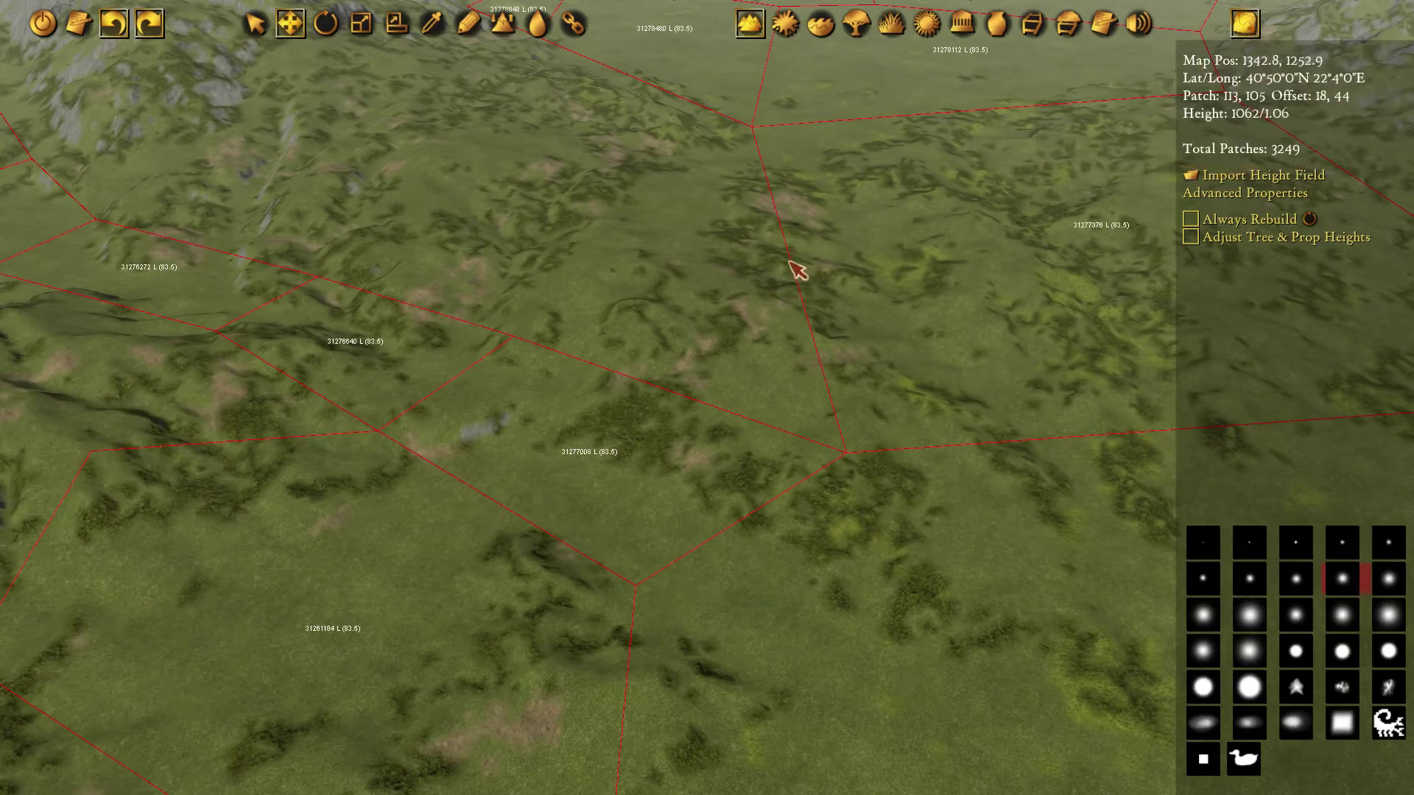
# Raise the uncovered slope between the regions with the height tool in Scale mode, using a 10% scalar and a large soft brush.
pyautogui.press('w')
pyautogui.moveTo(1279, 379); pyautogui.dragTo(1280, 372, button='middle')
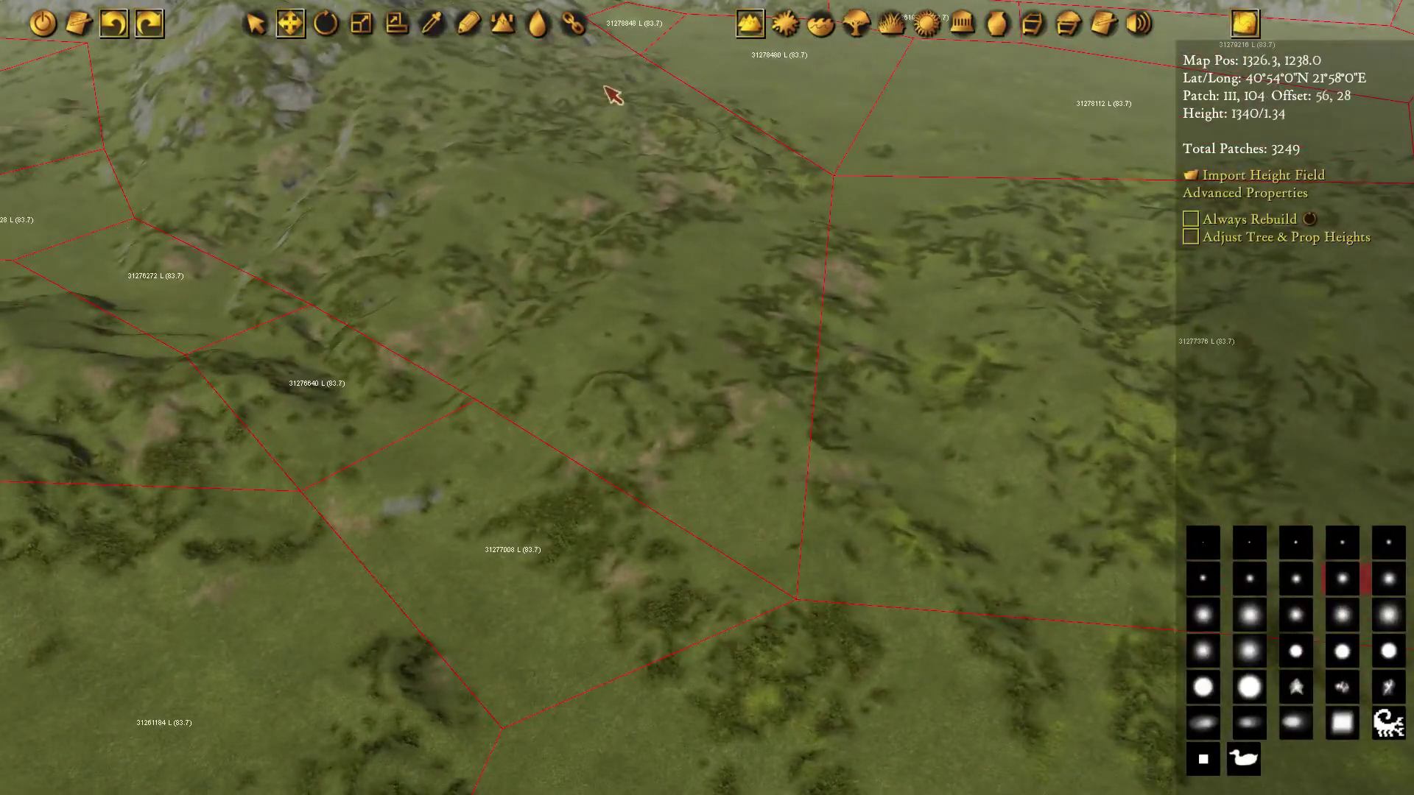
pyautogui.click(504, 28)
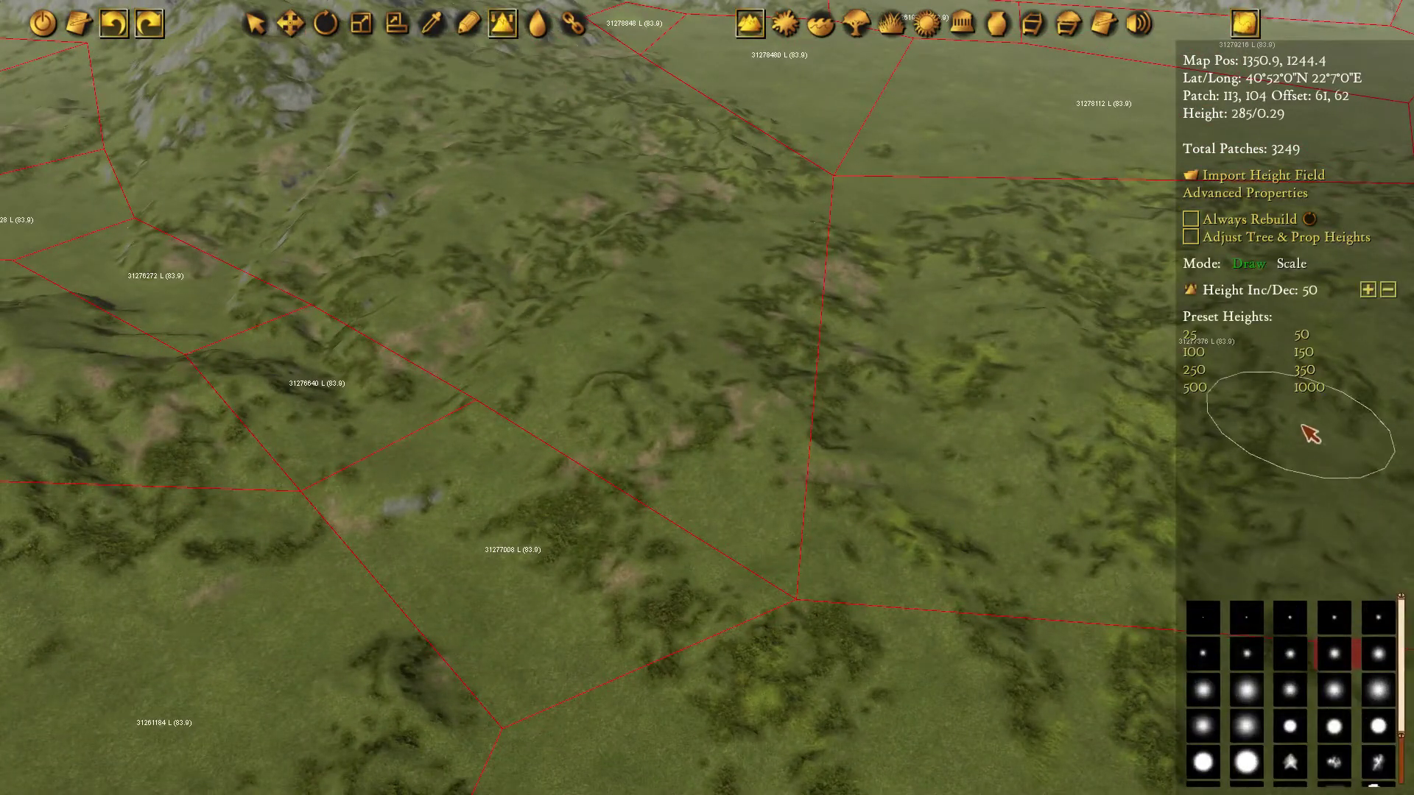
pyautogui.moveTo(1301, 301); pyautogui.dragTo(1302, 275, button='middle')
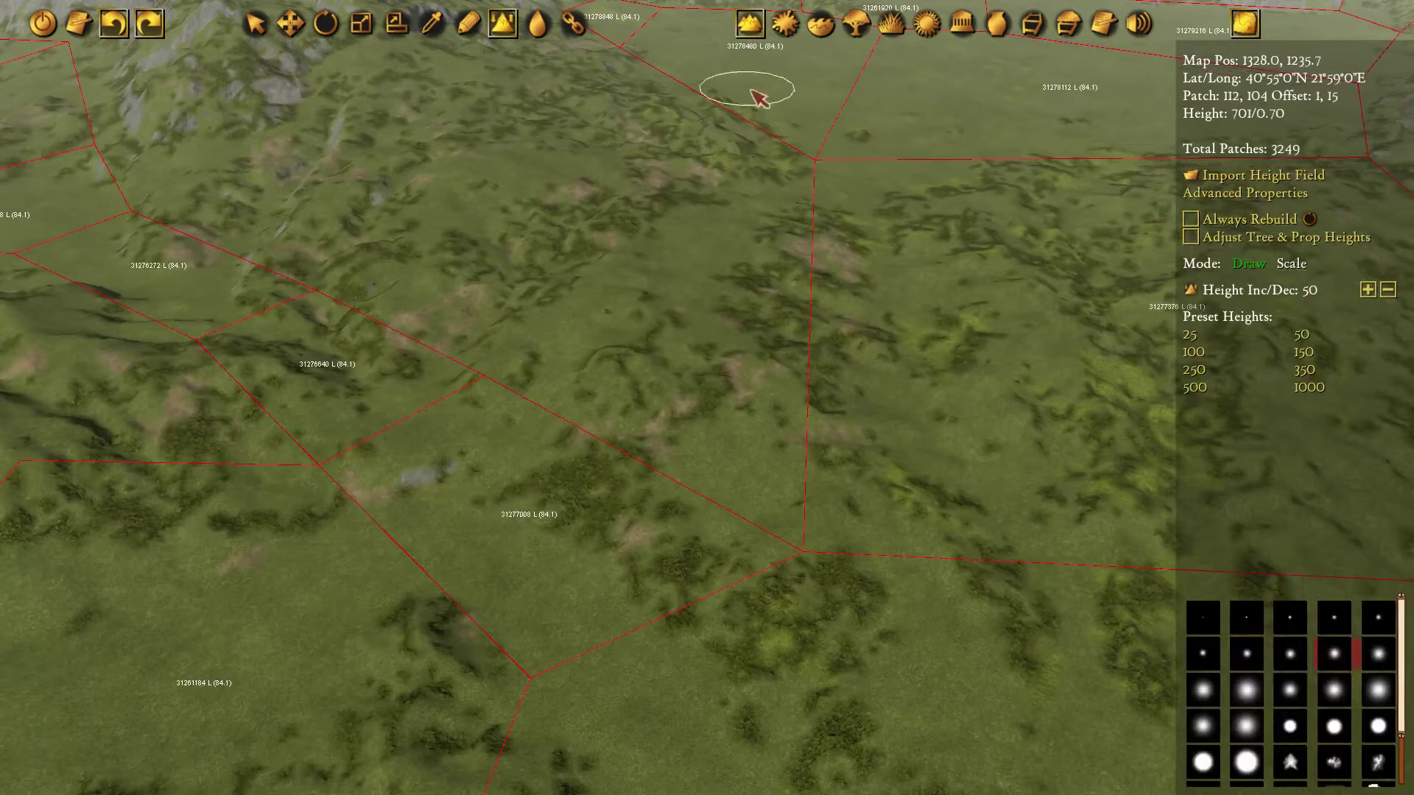
pyautogui.click(1293, 266)
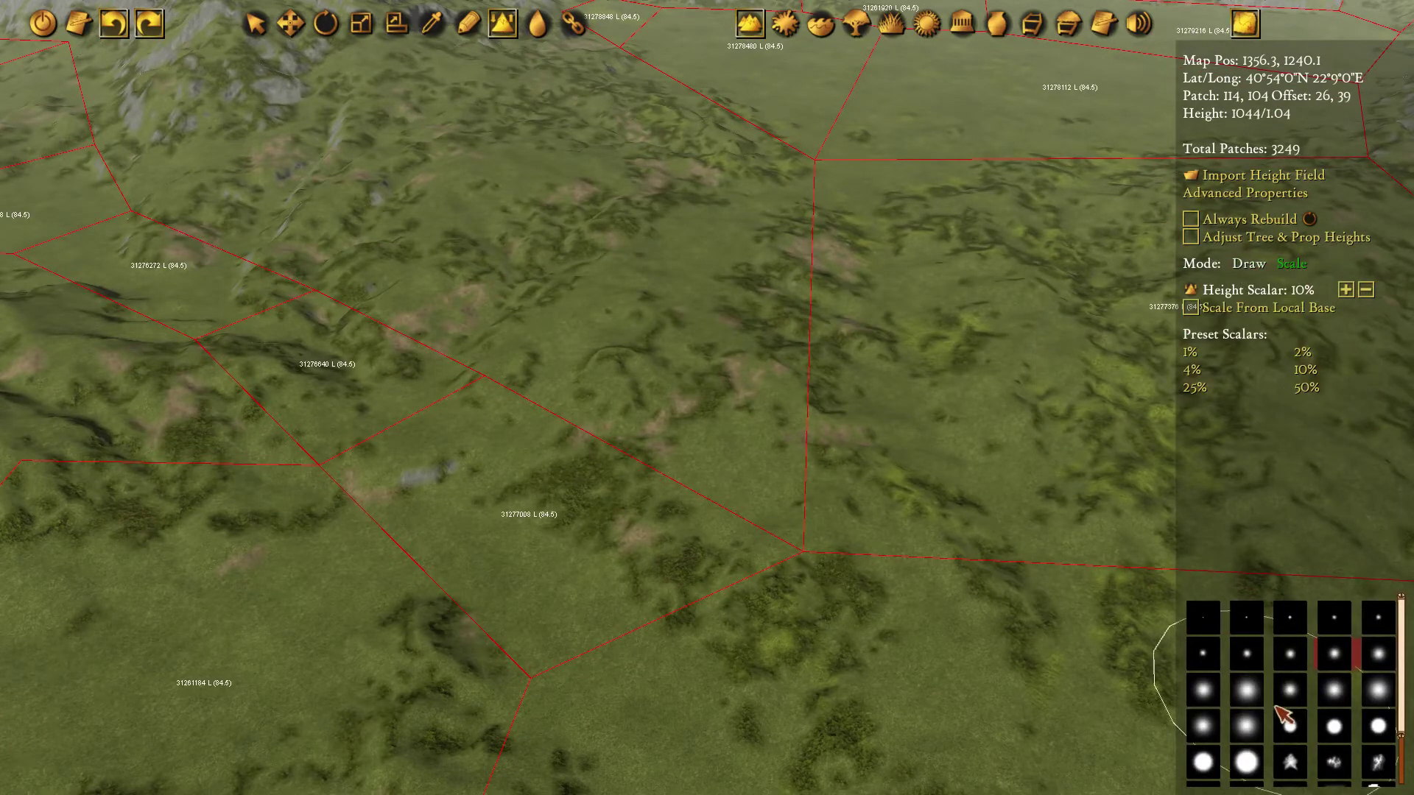
pyautogui.click(1250, 698)
pyautogui.click(1257, 725)
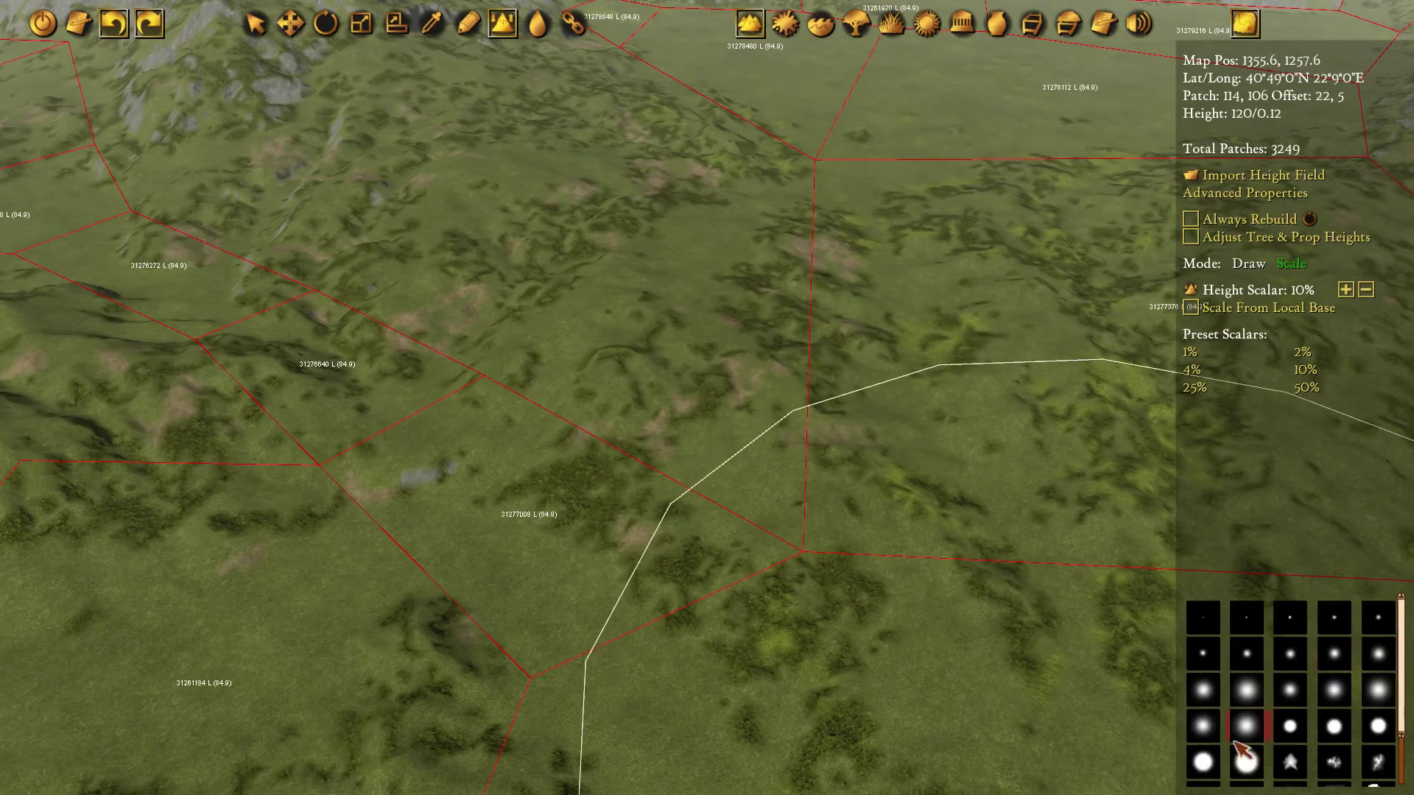
pyautogui.click(1201, 727)
pyautogui.press('w')
pyautogui.click(574, 195)
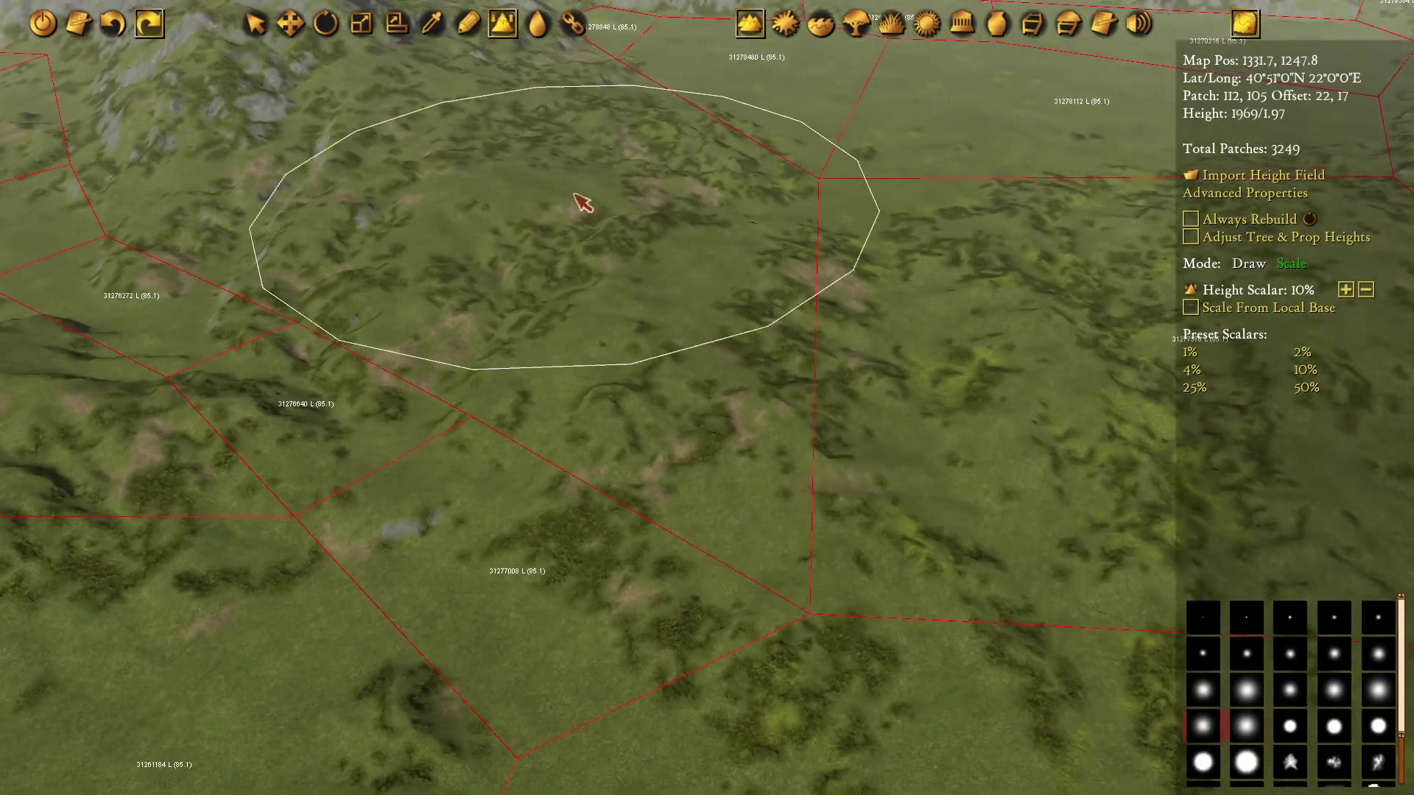
pyautogui.press('w')
pyautogui.moveTo(574, 194)
pyautogui.mouseDown()
pyautogui.moveTo(538, 168)
pyautogui.moveTo(626, 207)
pyautogui.moveTo(535, 156)
pyautogui.moveTo(634, 221)
pyautogui.mouseUp()
pyautogui.press('a')
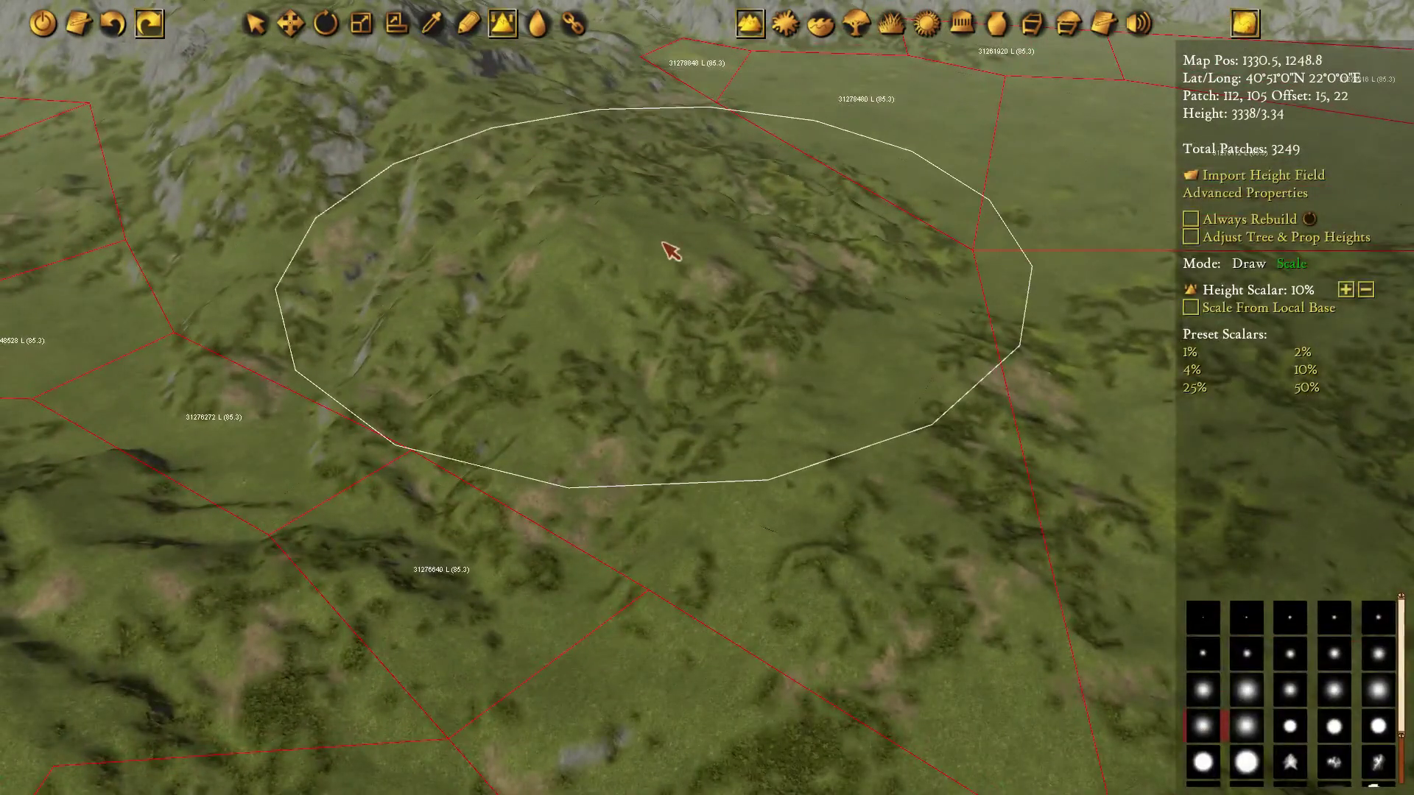
# Raise the lower spur of the uncovered slope with a smaller soft brush.
pyautogui.press('s')
pyautogui.press('d')
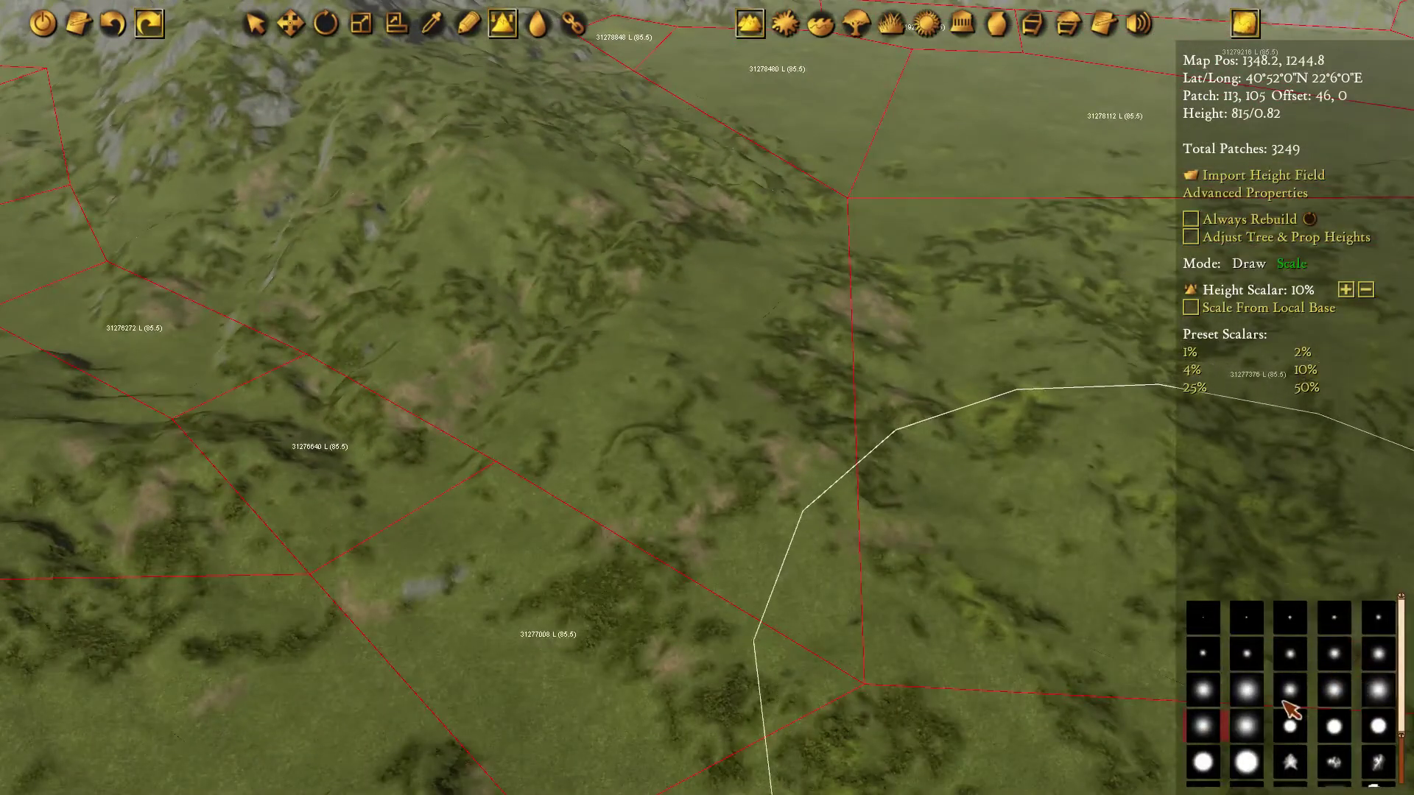
pyautogui.click(1289, 693)
pyautogui.press('s')
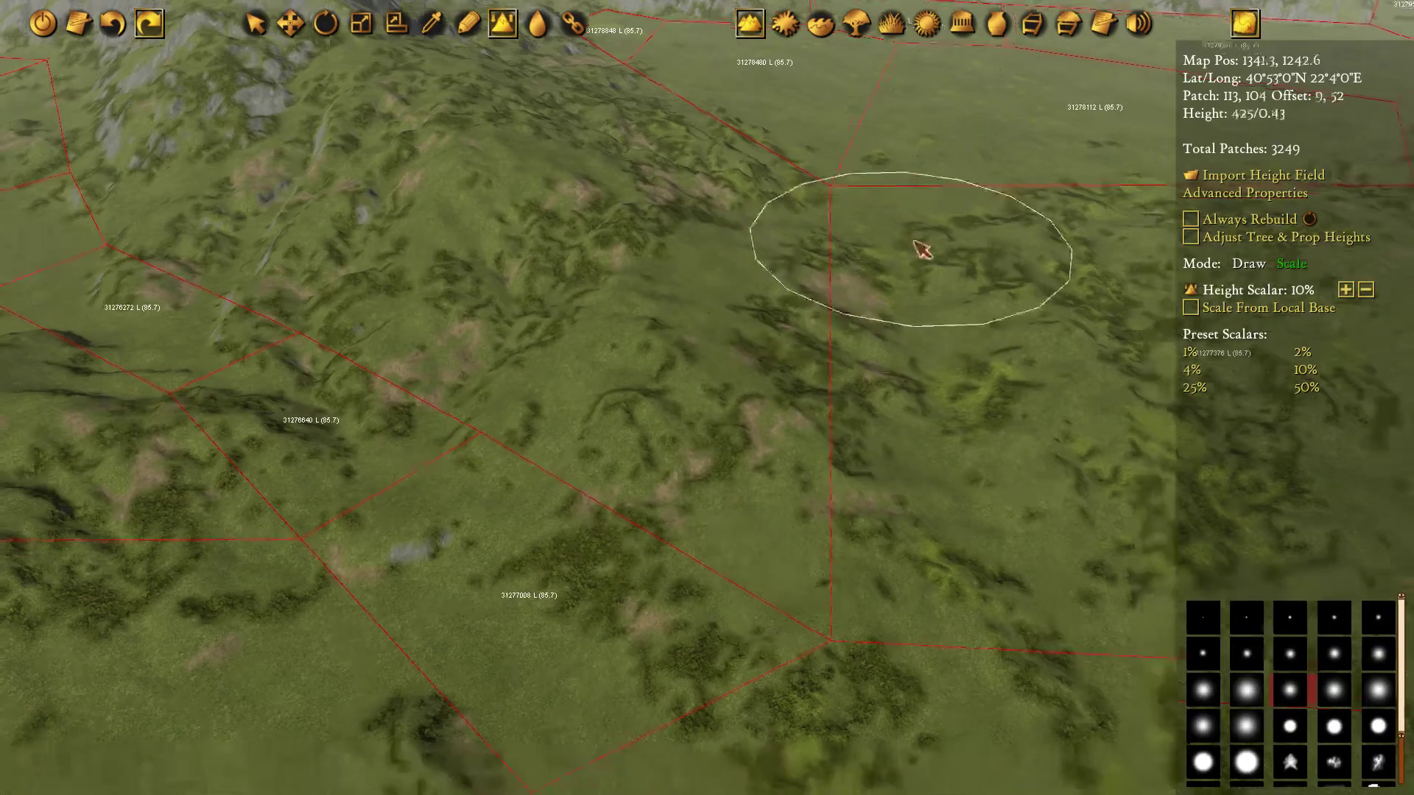
pyautogui.press('d')
pyautogui.press('w')
pyautogui.press('a')
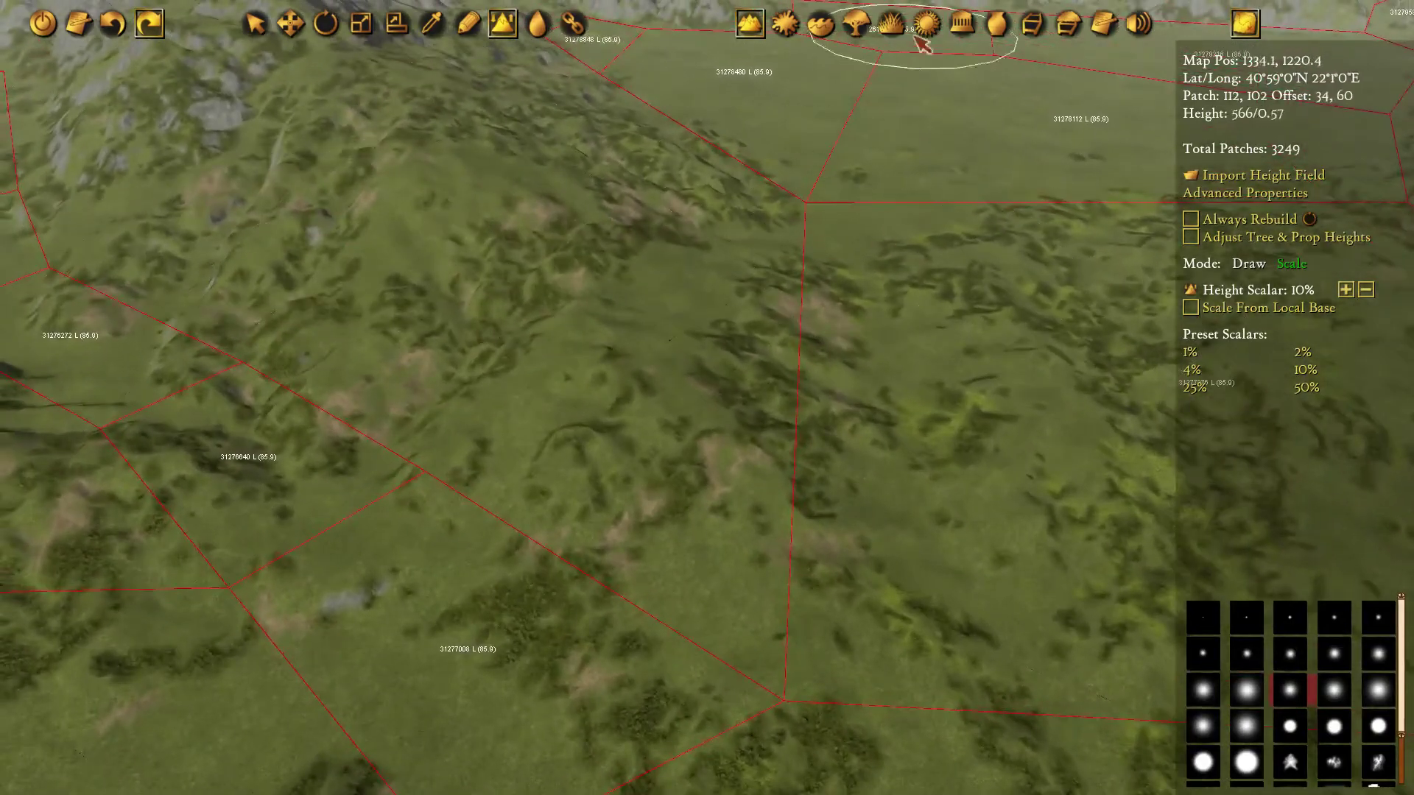
# Paint the crest of the raised hill with the Latium, mountains terrain set.
pyautogui.click(785, 23)
pyautogui.scroll(-10, 1208, 405)
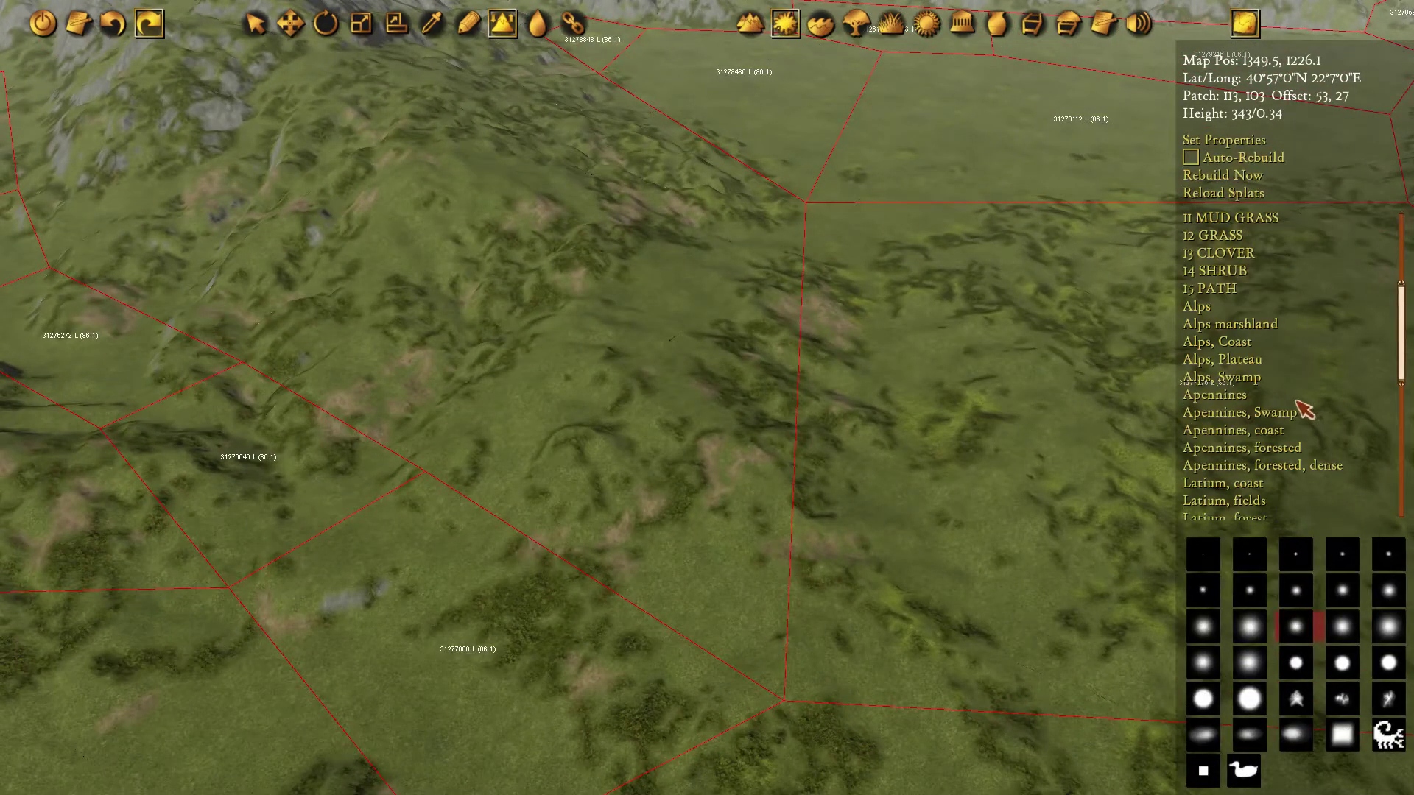
pyautogui.scroll(3, 1247, 379)
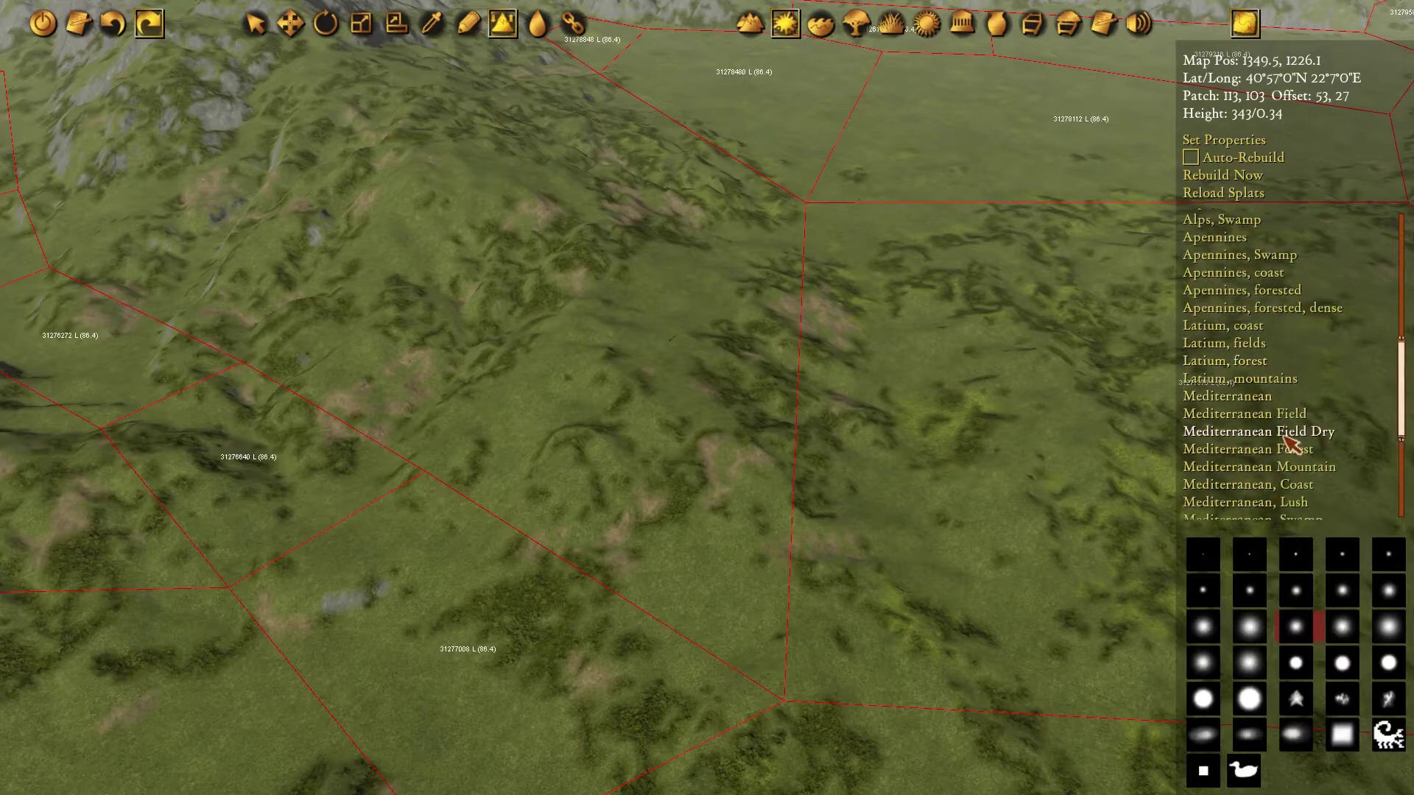
pyautogui.scroll(-3, 1294, 442)
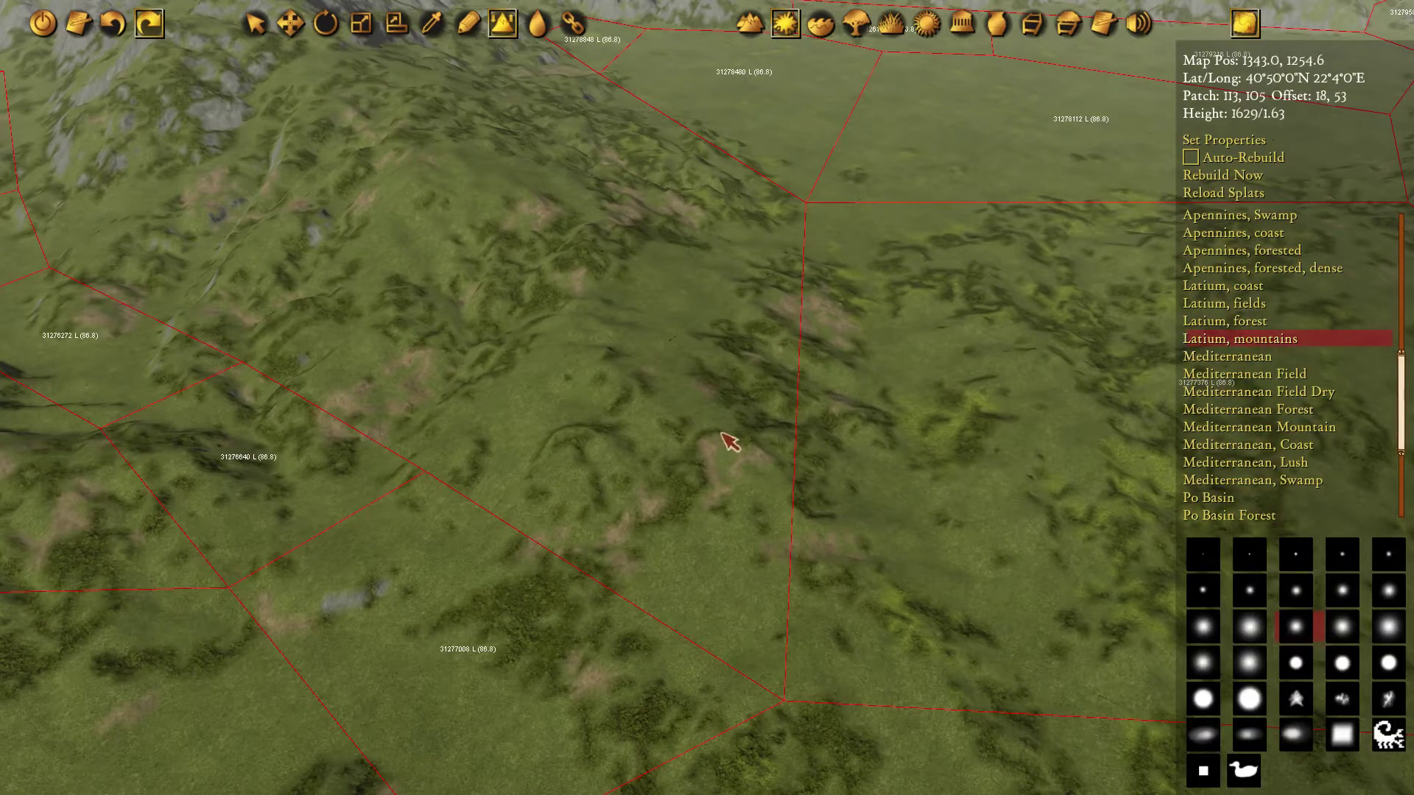
pyautogui.press('p')
pyautogui.moveTo(527, 267); pyautogui.dragTo(410, 153)
pyautogui.moveTo(409, 153); pyautogui.dragTo(584, 275, button='middle')
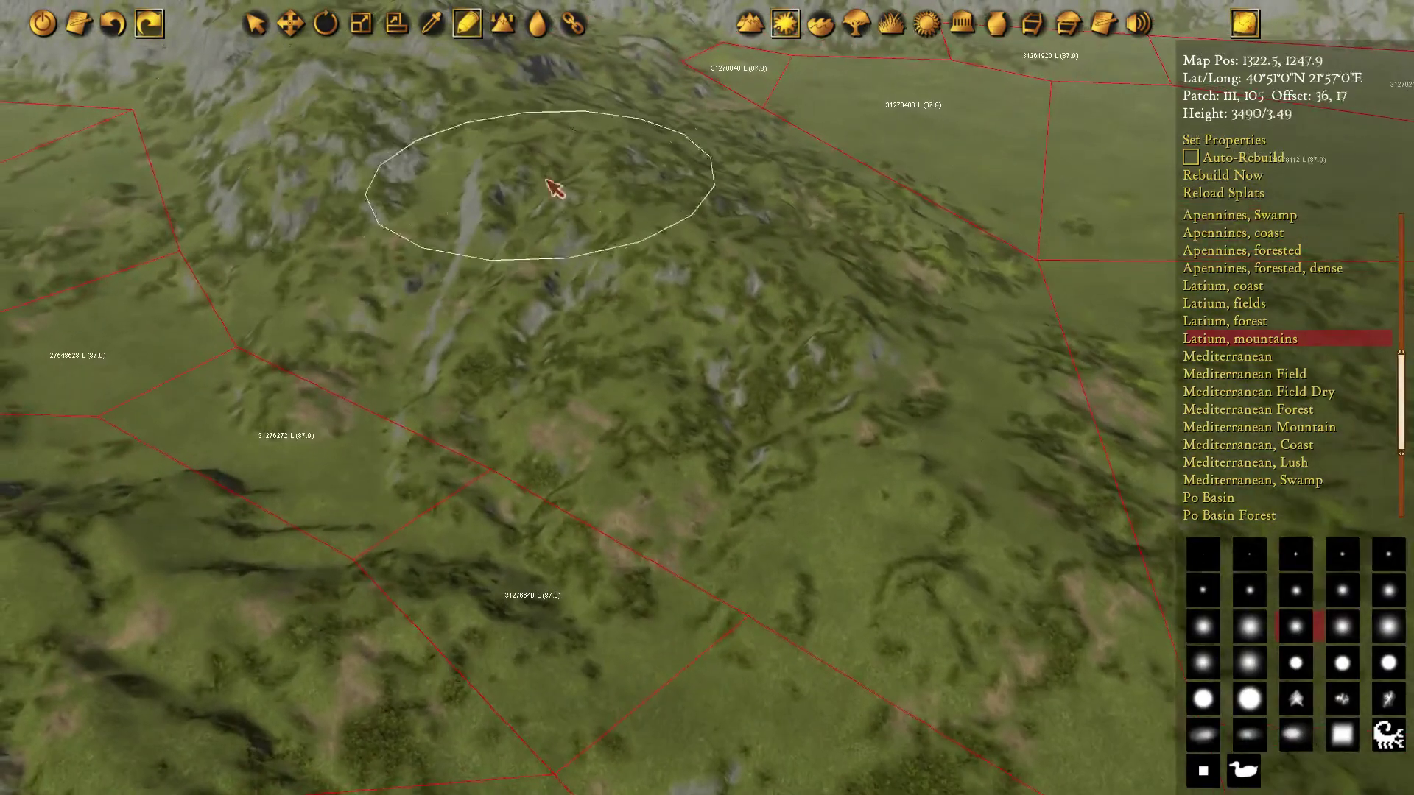
# Extend the Latium, mountains terrain painting across the hill's flanks and lower spur.
pyautogui.moveTo(546, 180); pyautogui.dragTo(573, 197, button='middle')
pyautogui.moveTo(572, 197); pyautogui.dragTo(835, 374)
pyautogui.moveTo(835, 374); pyautogui.dragTo(703, 270, button='middle')
pyautogui.moveTo(703, 269)
pyautogui.mouseDown()
pyautogui.moveTo(682, 413)
pyautogui.moveTo(516, 214)
pyautogui.mouseUp()
pyautogui.moveTo(516, 214); pyautogui.dragTo(607, 332, button='middle')
pyautogui.moveTo(606, 332); pyautogui.dragTo(824, 577)
pyautogui.moveTo(825, 577); pyautogui.dragTo(919, 85, button='middle')
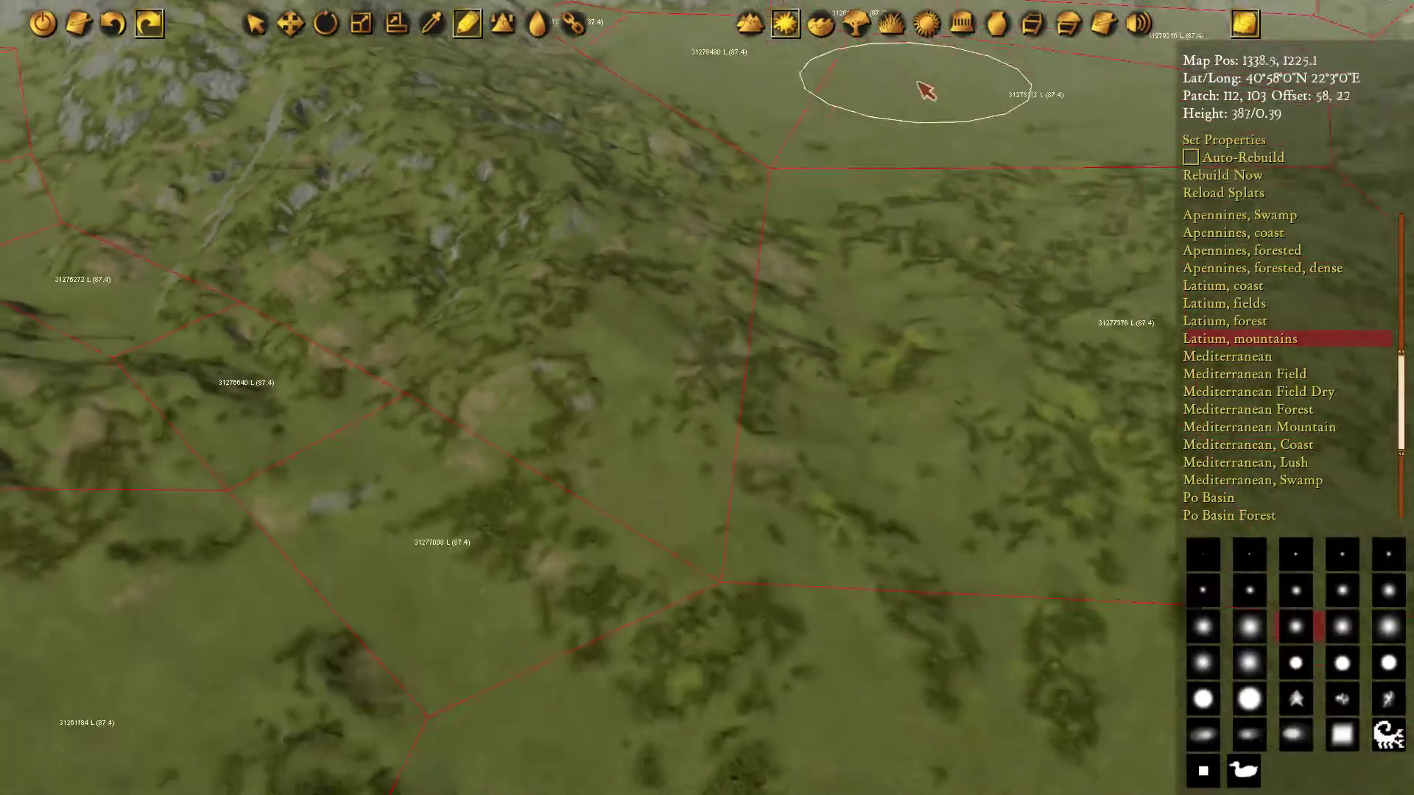
# Draw a primary land region filling the meadow between the large meadow region, the lakeshore and the wooded hillside region.
pyautogui.scroll(-3, 926, 90)
pyautogui.click(1033, 23)
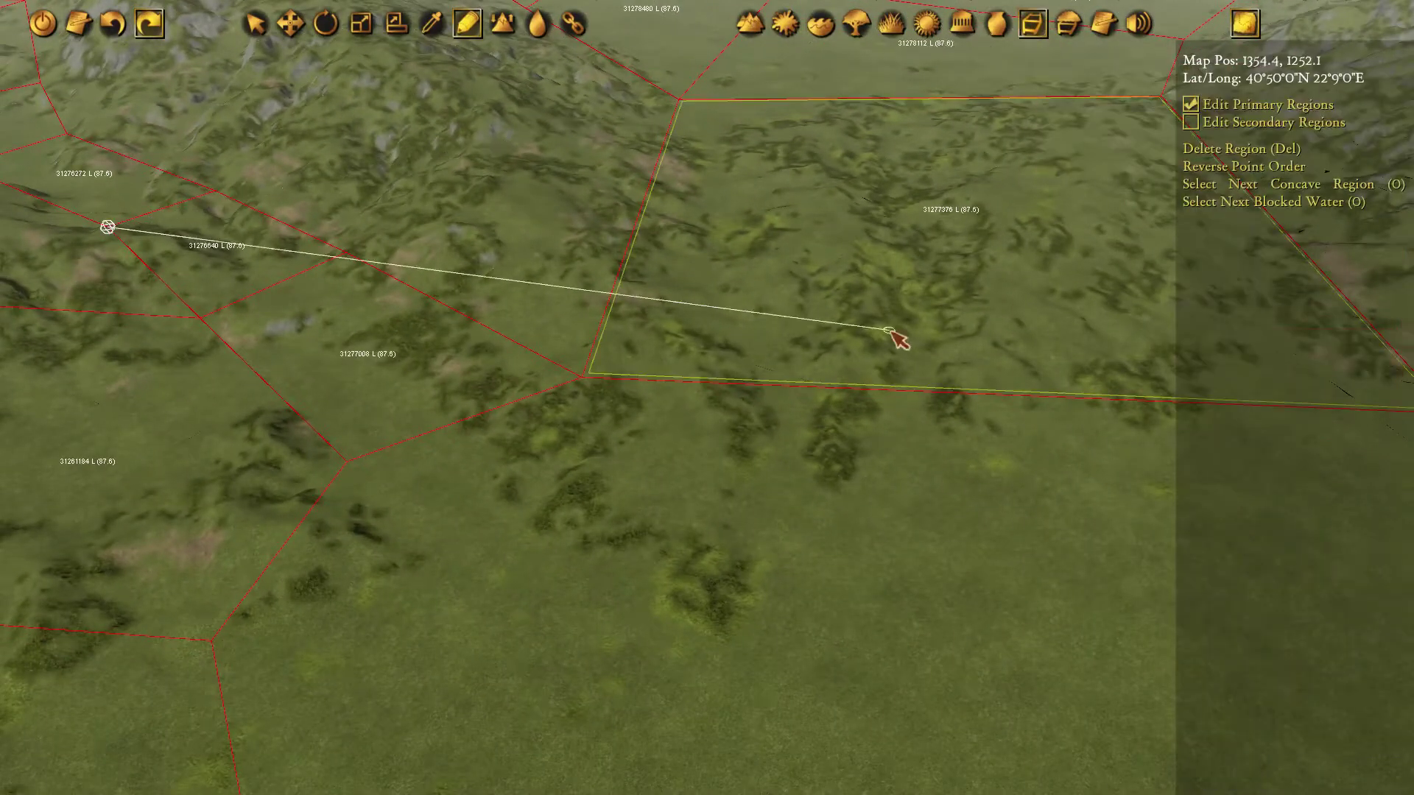
pyautogui.rightClick(347, 283)
pyautogui.moveTo(785, 622); pyautogui.dragTo(482, 223, button='middle')
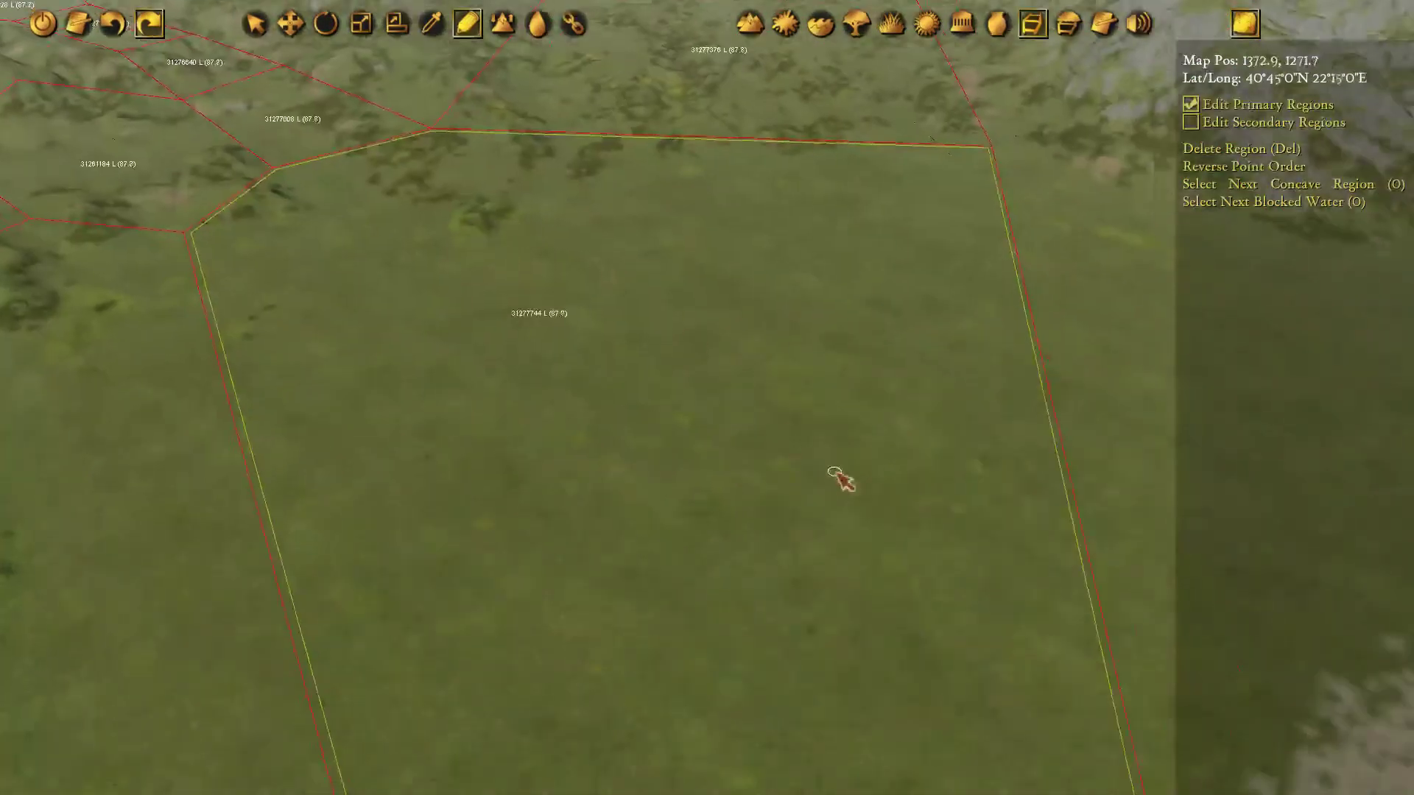
pyautogui.scroll(-5, 836, 473)
pyautogui.moveTo(1016, 383); pyautogui.dragTo(764, 371, button='middle')
pyautogui.scroll(4, 602, 349)
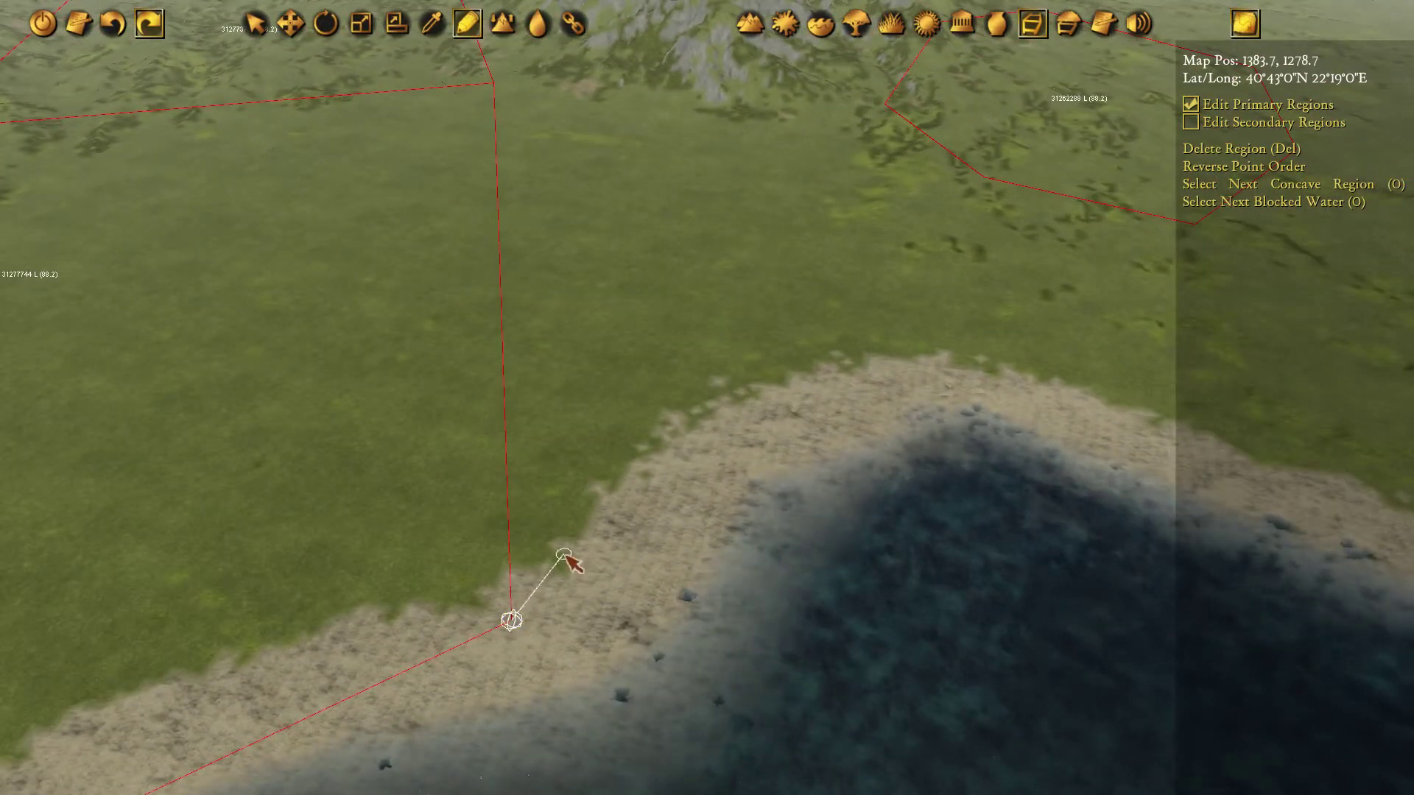
pyautogui.click(912, 377)
pyautogui.click(991, 184)
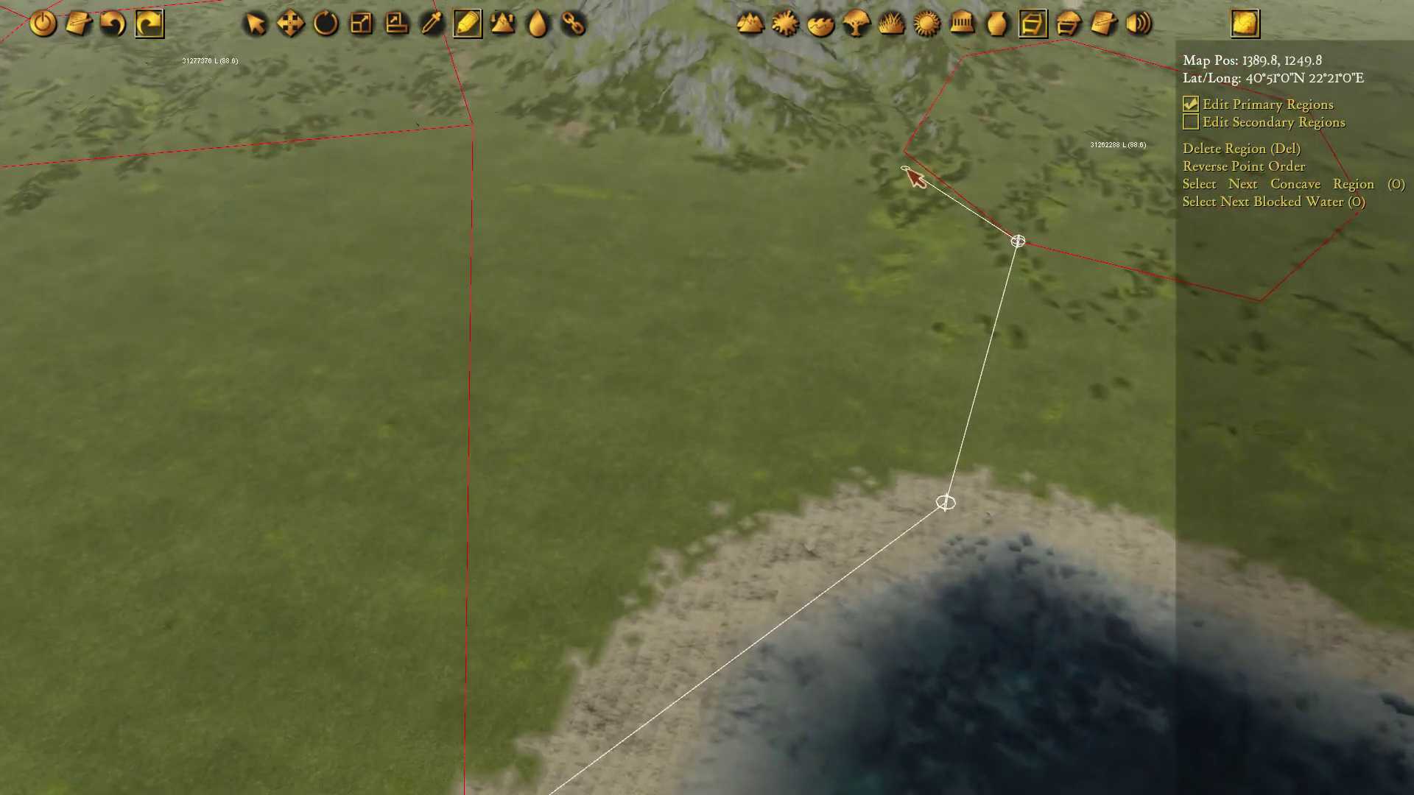
pyautogui.click(904, 150)
pyautogui.click(479, 146)
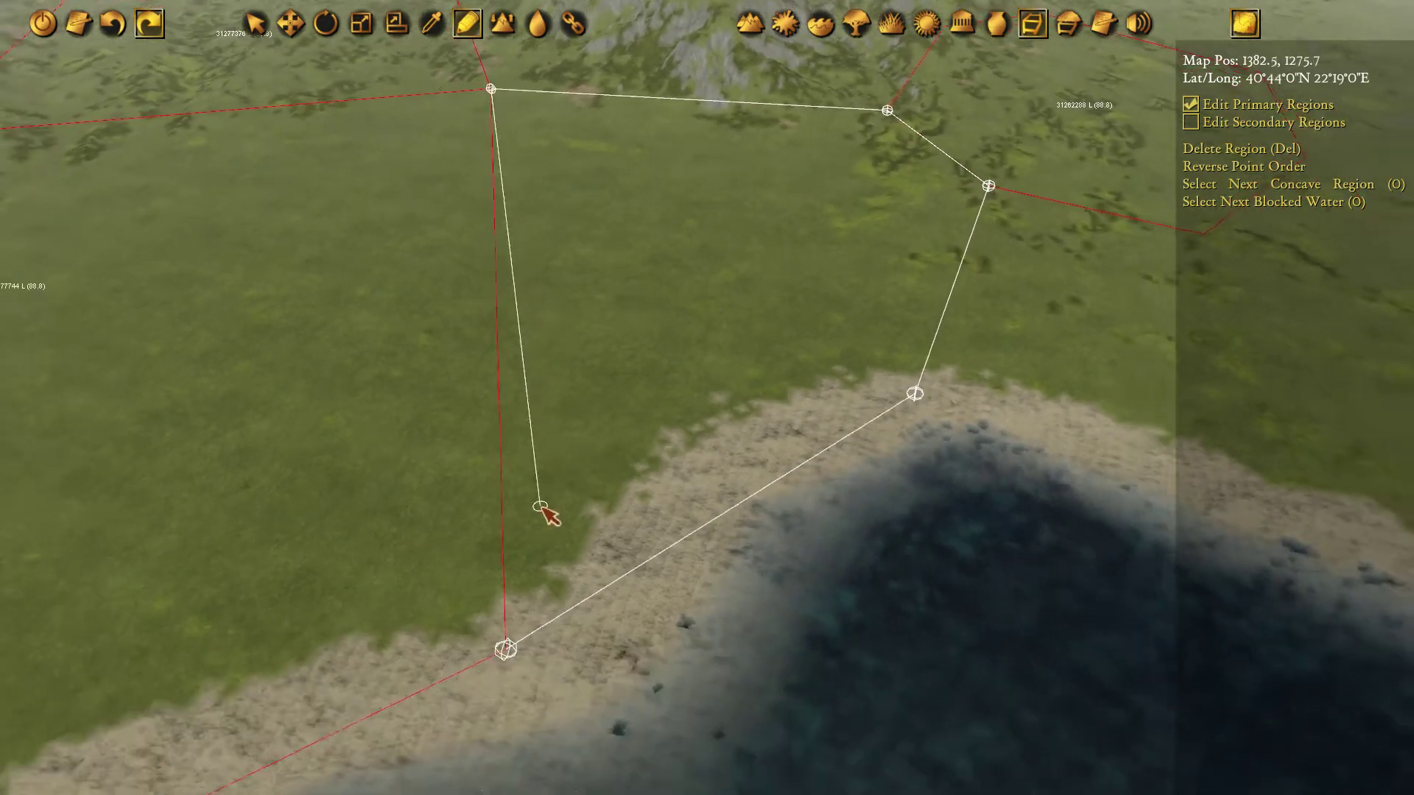
pyautogui.click(511, 625)
# Move the cliff-side corner shared by the new meadow region and the wooded hillside region.
pyautogui.moveTo(841, 233); pyautogui.dragTo(841, 233, button='middle')
pyautogui.click(1024, 32)
pyautogui.press('w')
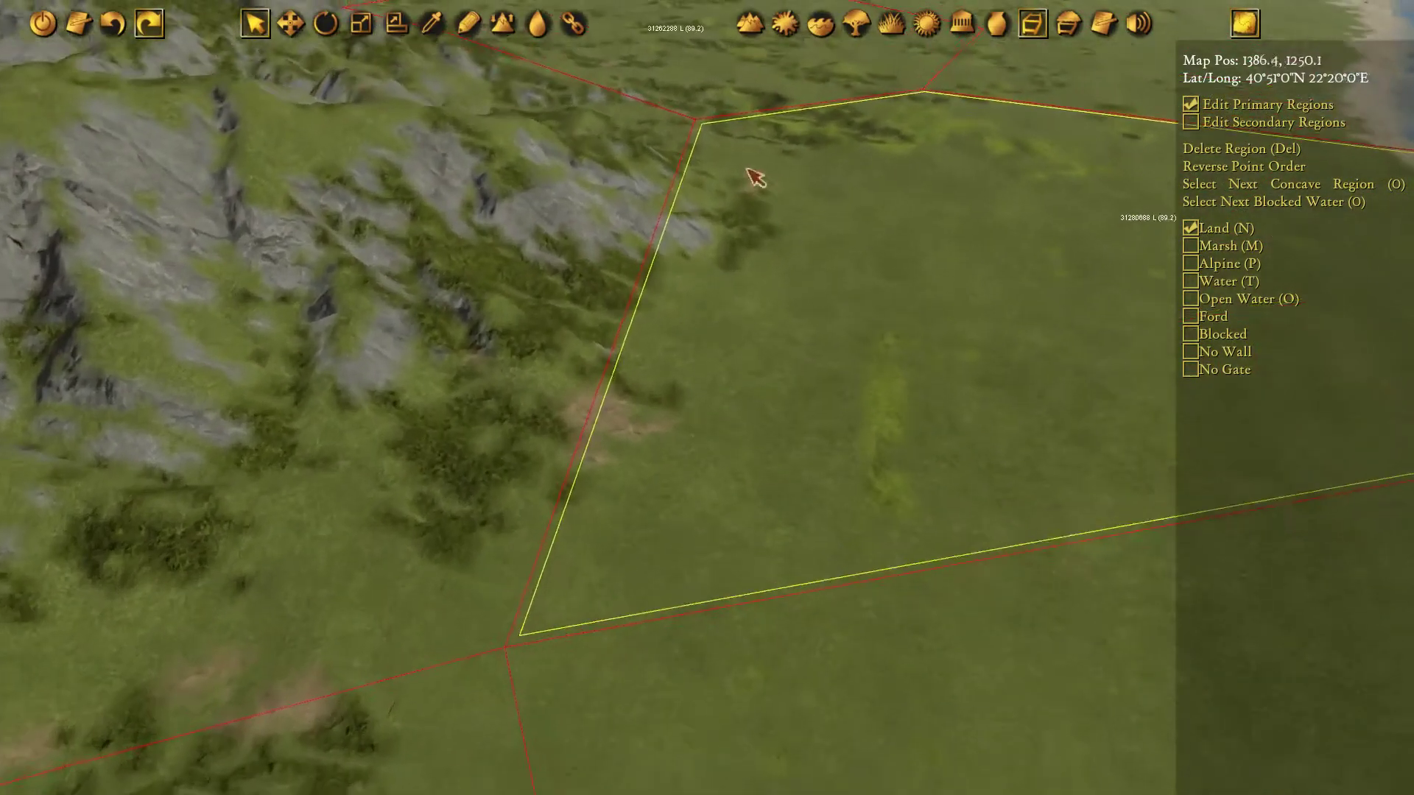
pyautogui.scroll(3, 750, 211)
pyautogui.scroll(-2, 748, 209)
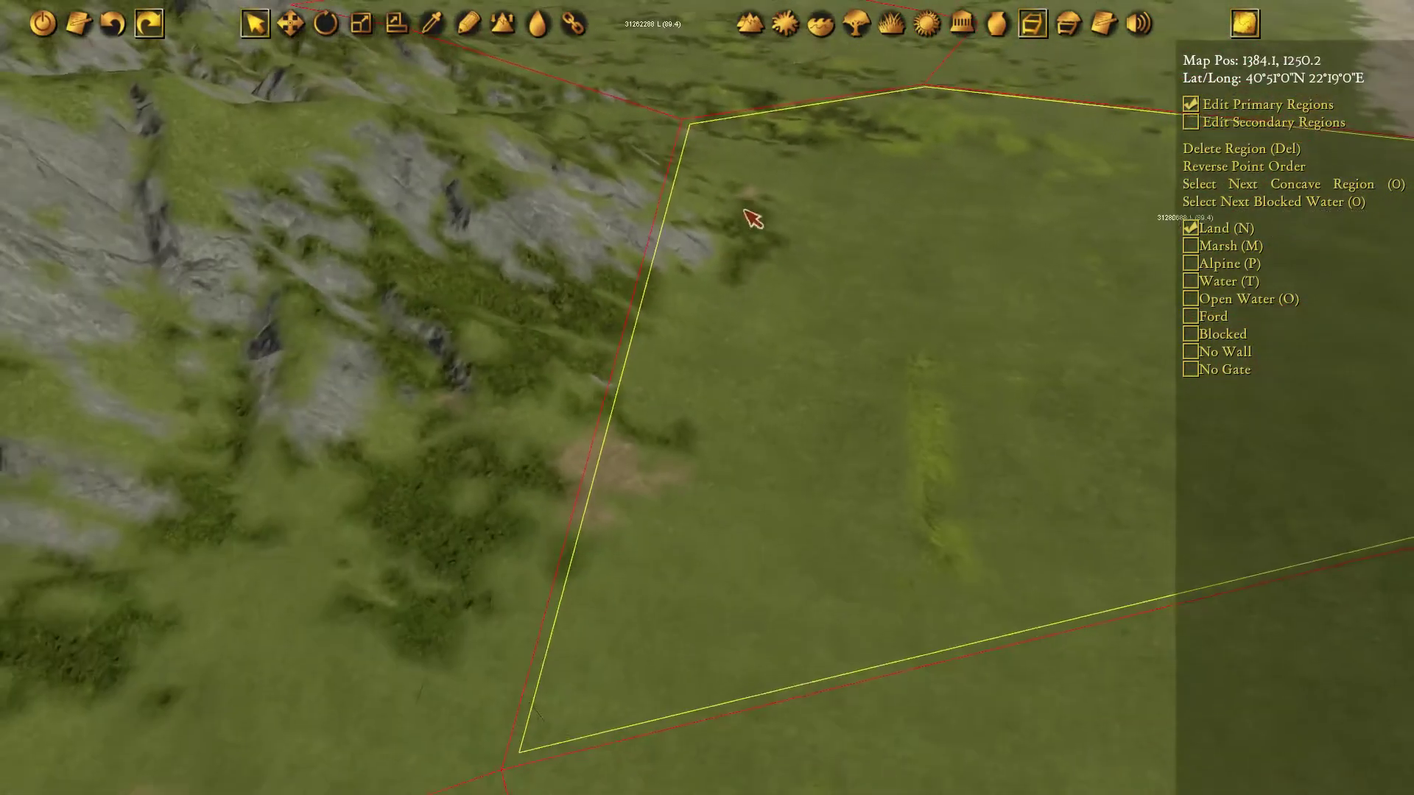
pyautogui.scroll(2, 747, 209)
pyautogui.click(682, 156)
pyautogui.press('w')
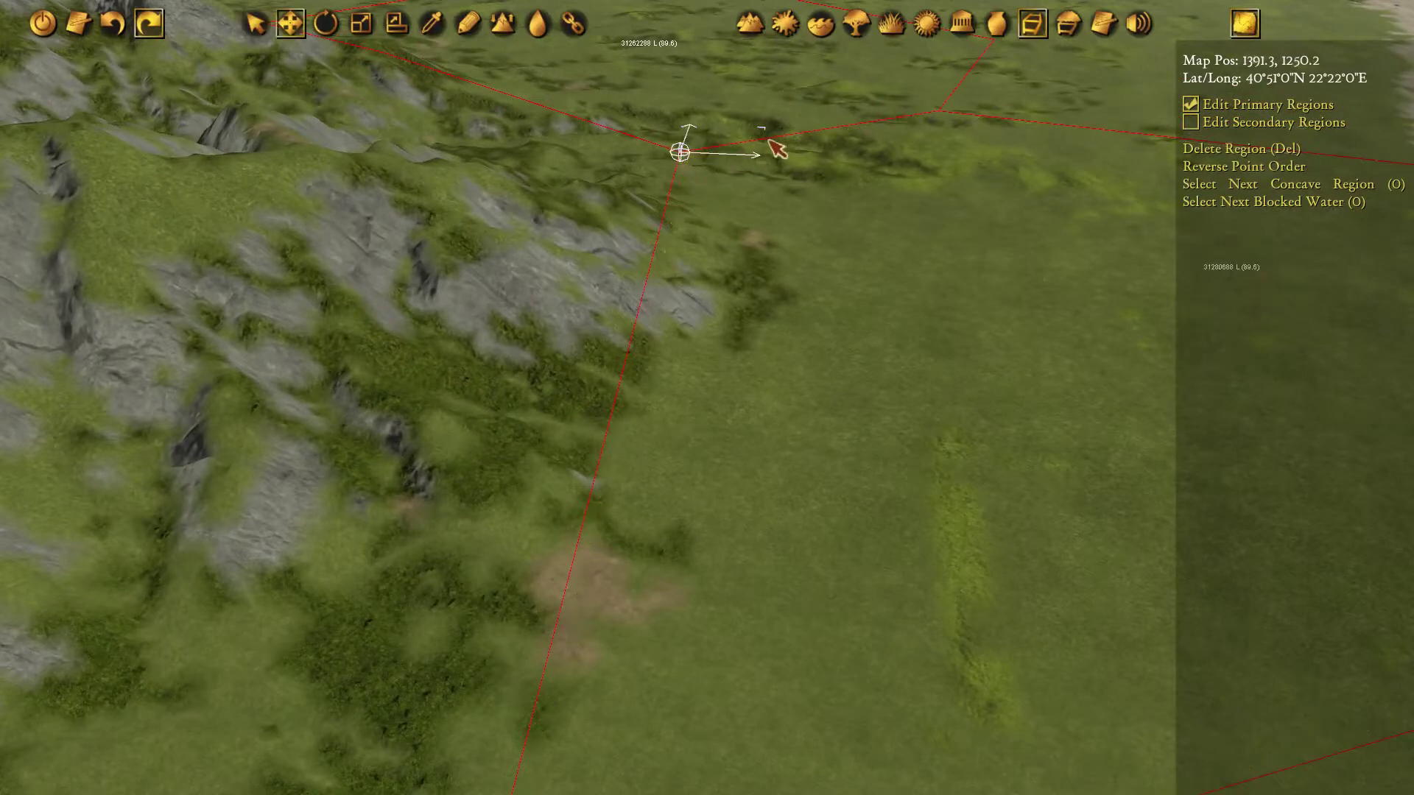
pyautogui.moveTo(779, 145); pyautogui.dragTo(837, 183)
# Move the corner at the foot of the cliff where the meadow regions meet away from the rocks.
pyautogui.press('s')
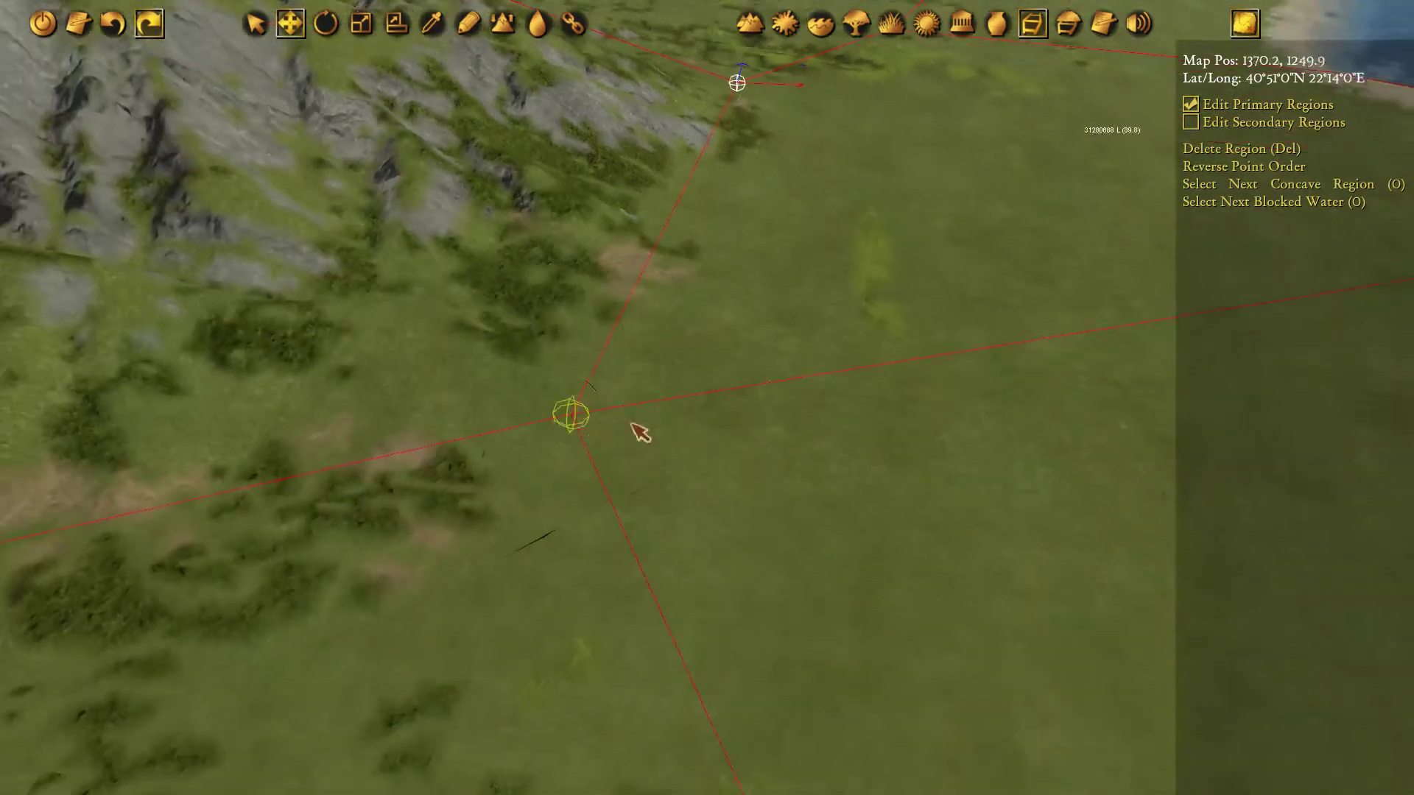
pyautogui.click(589, 382)
pyautogui.moveTo(698, 321); pyautogui.dragTo(765, 293)
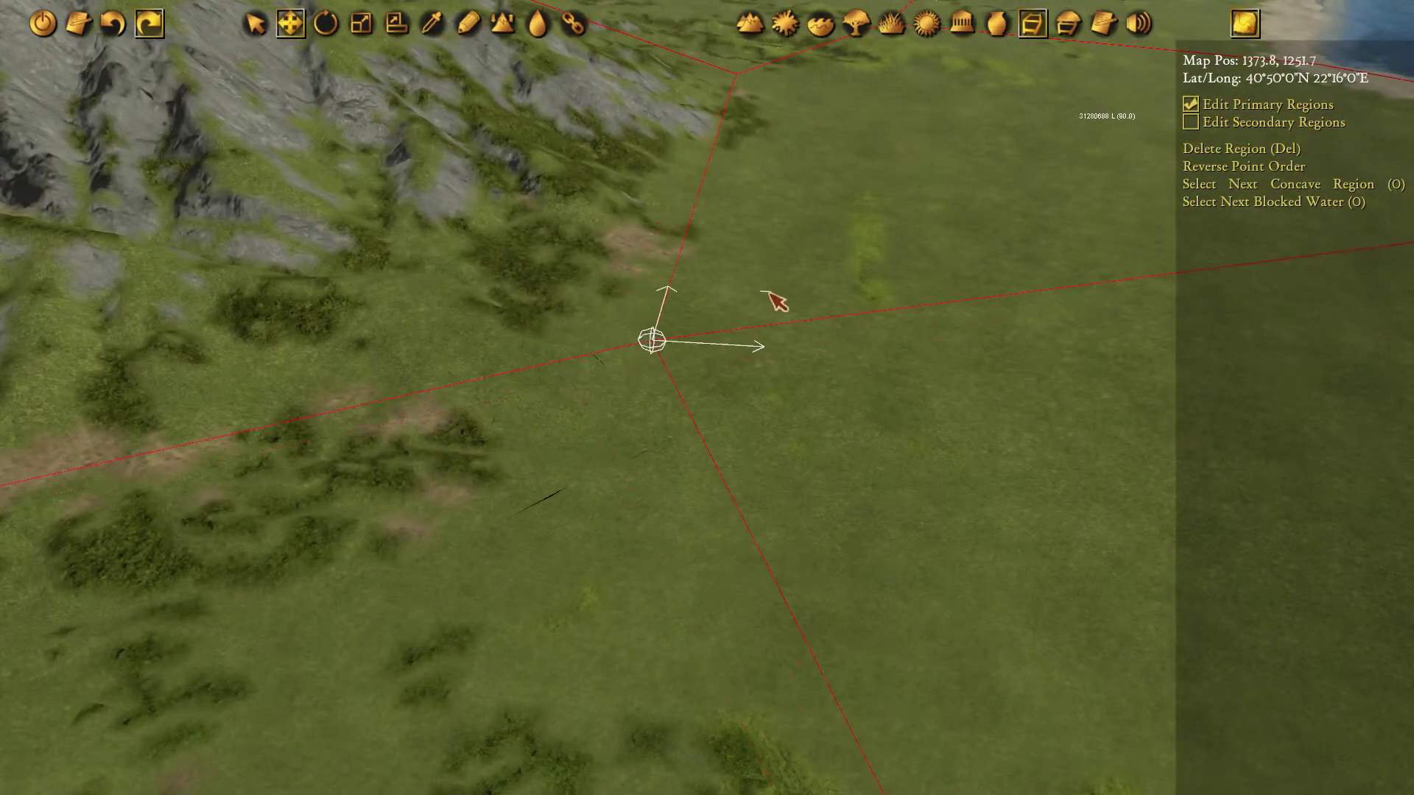
# Move the wooded hillside region's corner nearest the open lakeshore meadow.
pyautogui.press('w')
pyautogui.moveTo(862, 144); pyautogui.dragTo(796, 291, button='middle')
pyautogui.moveTo(964, 270); pyautogui.dragTo(431, 343, button='middle')
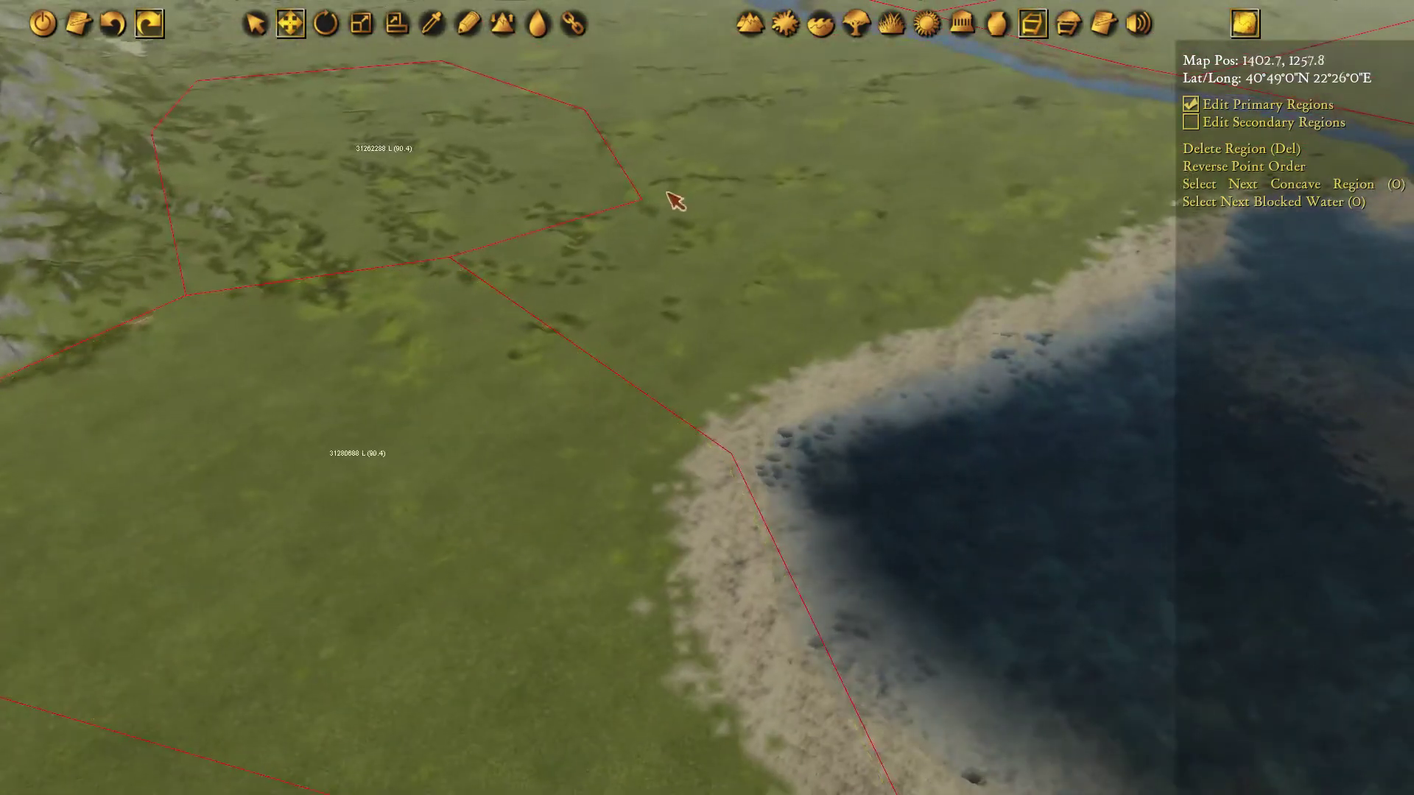
pyautogui.moveTo(666, 193); pyautogui.dragTo(674, 257, button='middle')
pyautogui.click(645, 194)
pyautogui.moveTo(673, 256); pyautogui.dragTo(730, 222)
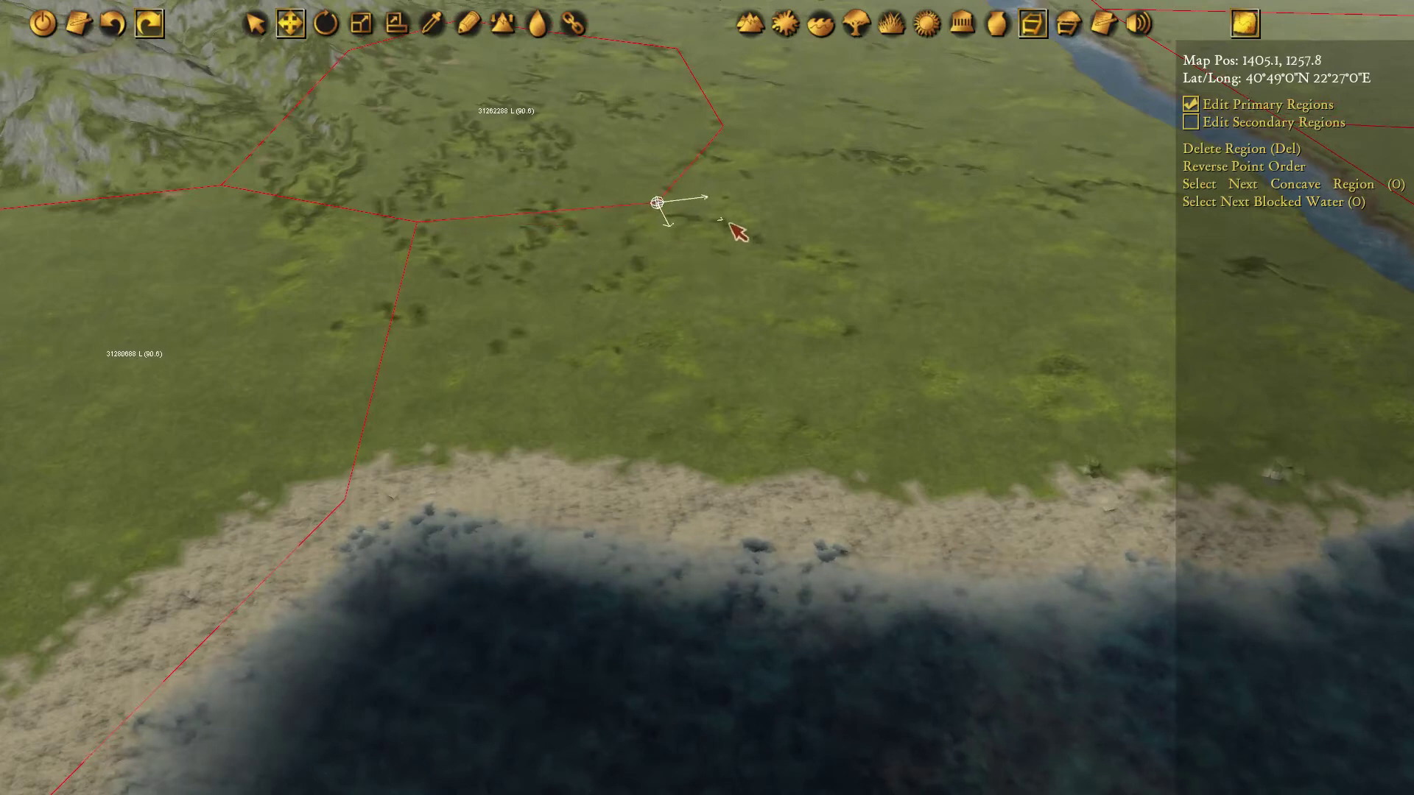
# Draw a four-sided primary land region between the wooded hillside region and the lakeshore.
pyautogui.press('d')
pyautogui.click(676, 218)
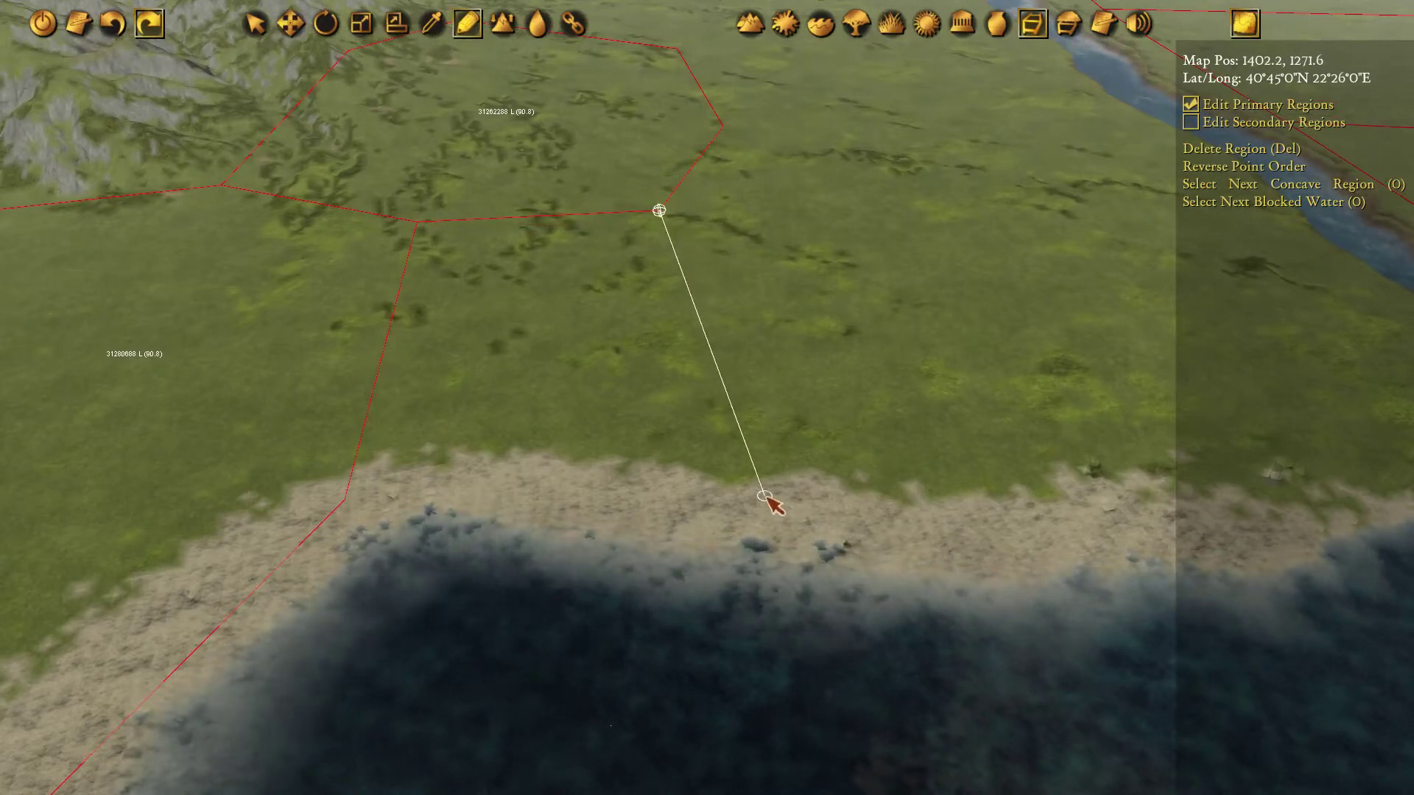
pyautogui.click(769, 504)
pyautogui.click(344, 501)
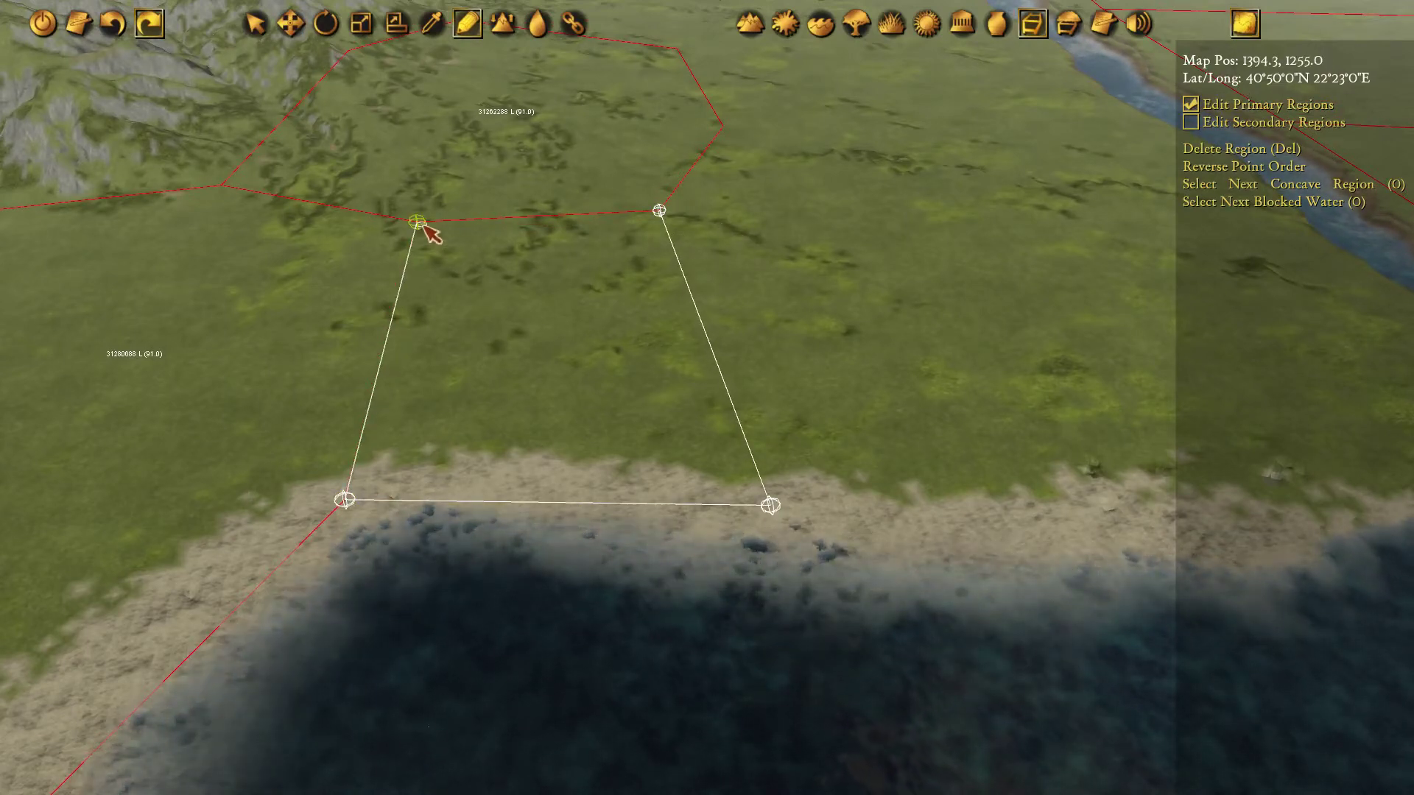
pyautogui.click(418, 222)
pyautogui.click(660, 212)
# Draw a primary land region along the shore from the hillside region's outer corner to the near riverbank.
pyautogui.press('d')
pyautogui.press('w')
pyautogui.click(606, 152)
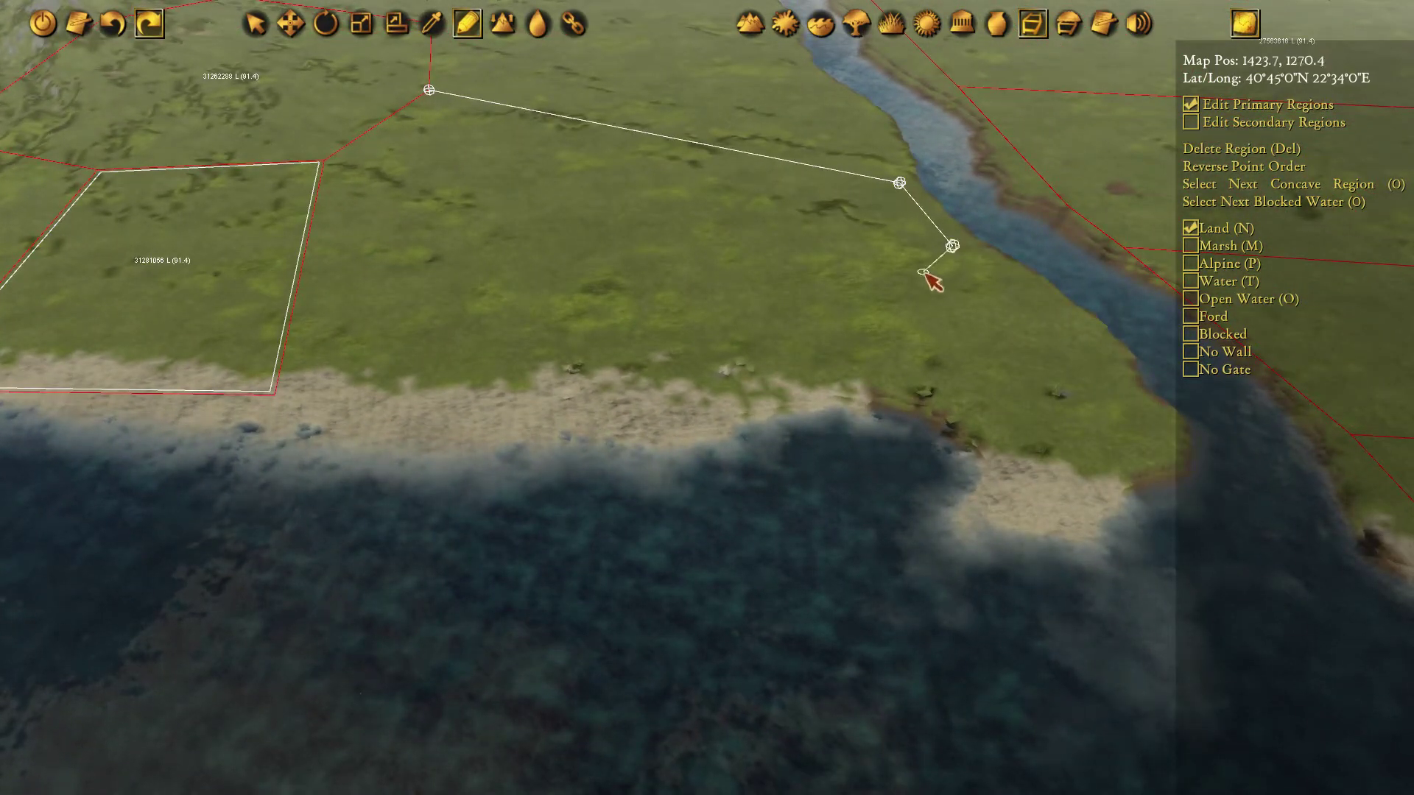
pyautogui.click(859, 371)
pyautogui.click(274, 396)
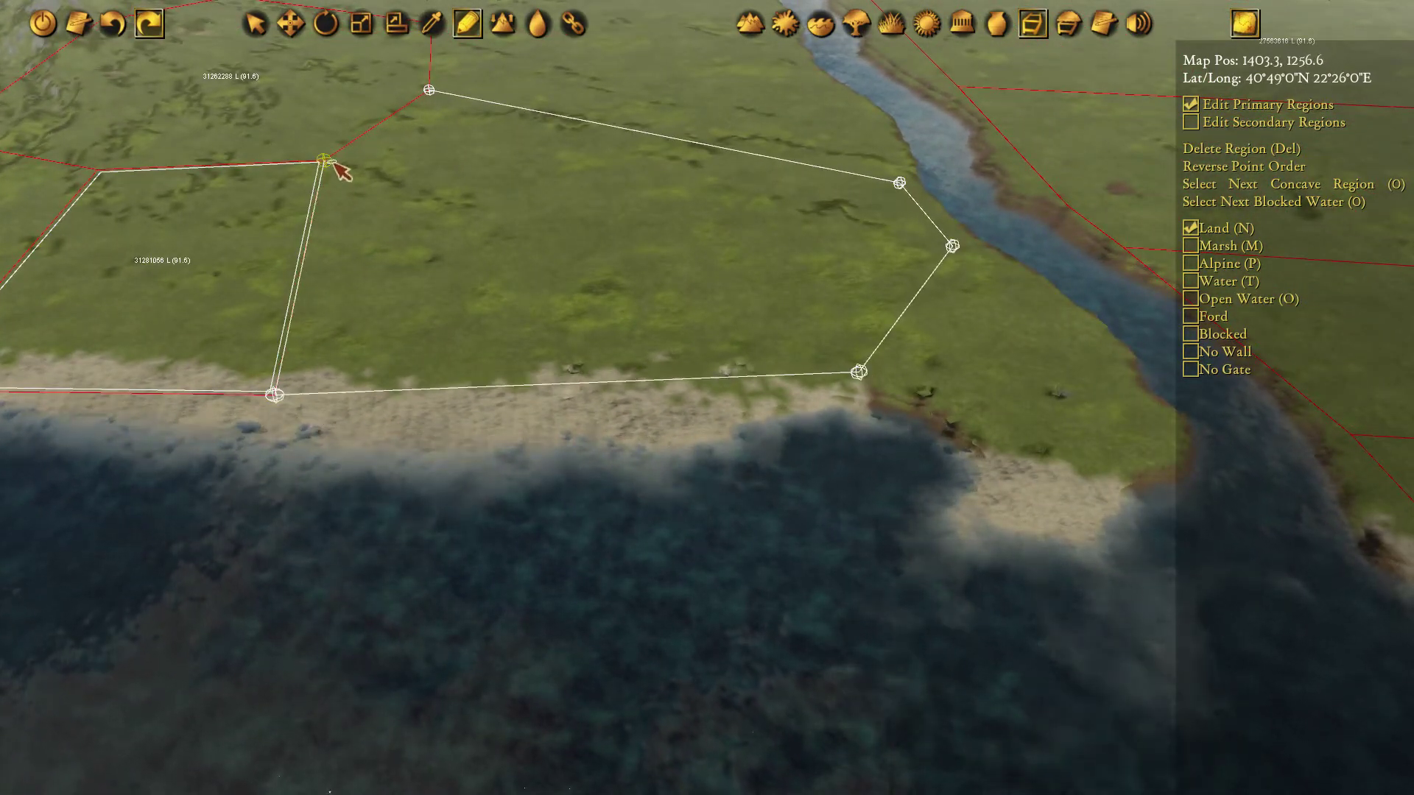
pyautogui.click(325, 160)
pyautogui.click(429, 91)
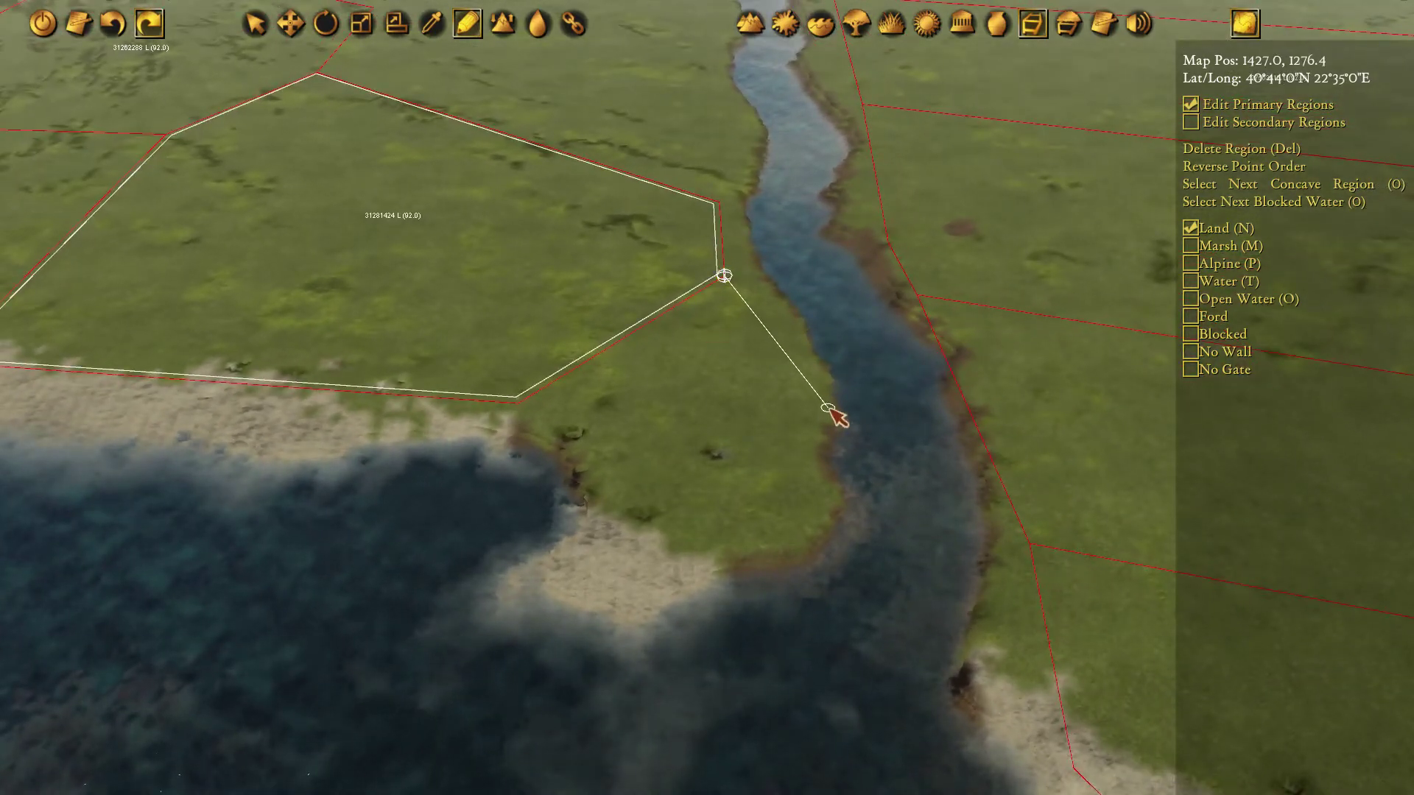
# Draw a four-sided primary land region covering the peninsula between the lake and the river mouth.
pyautogui.click(828, 407)
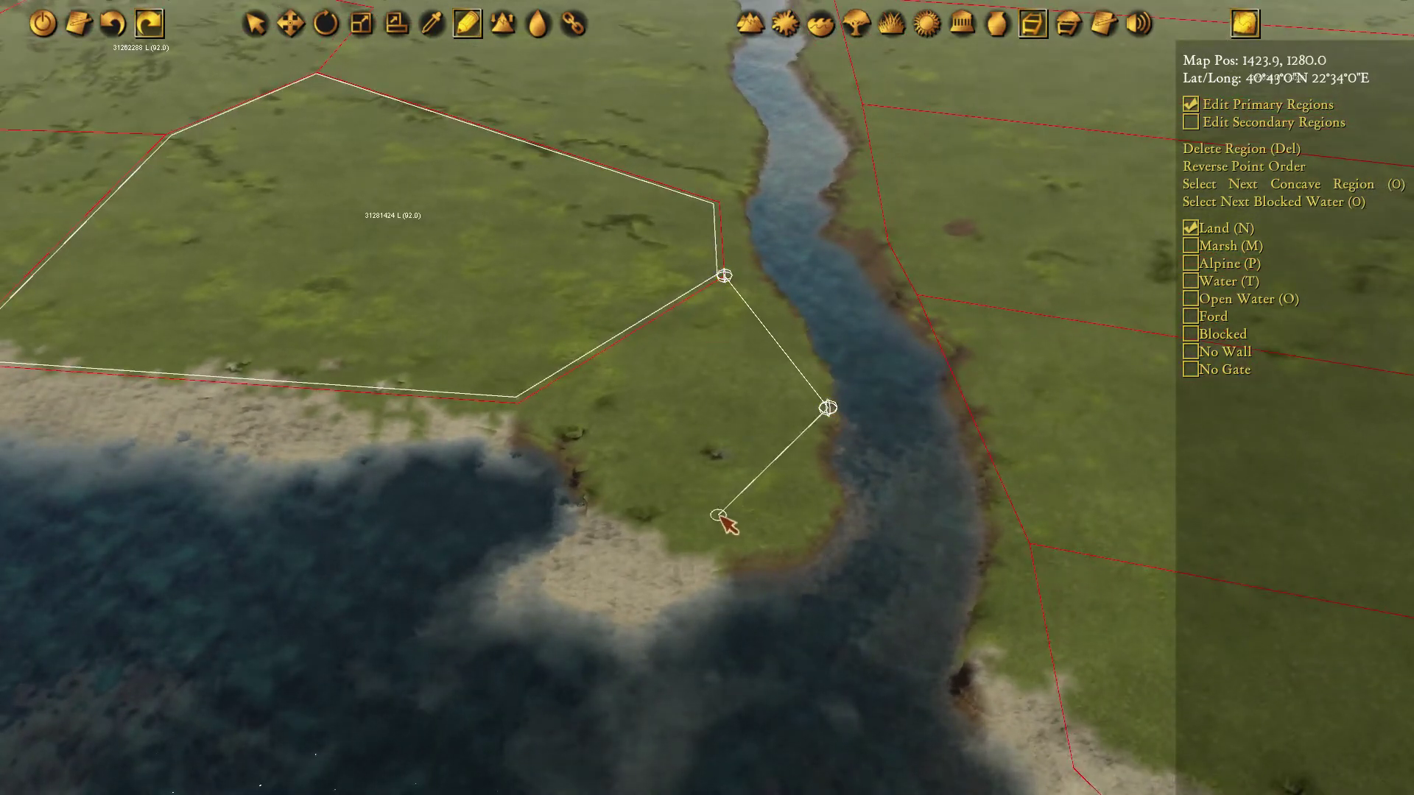
pyautogui.click(705, 540)
pyautogui.click(518, 403)
pyautogui.click(719, 272)
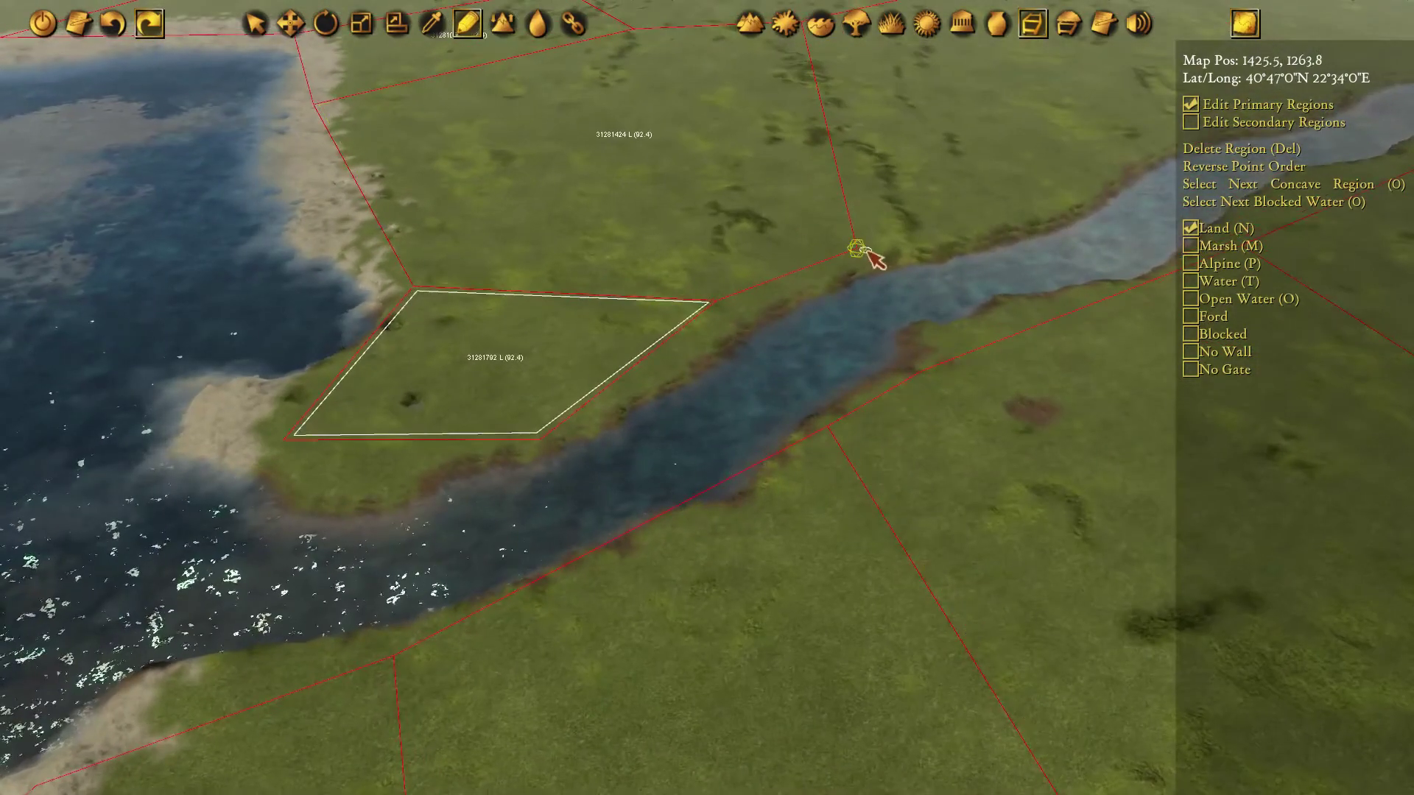
# Draw a four-sided primary land region across the river, linking the regions on both banks.
pyautogui.click(857, 248)
pyautogui.click(921, 371)
pyautogui.click(828, 425)
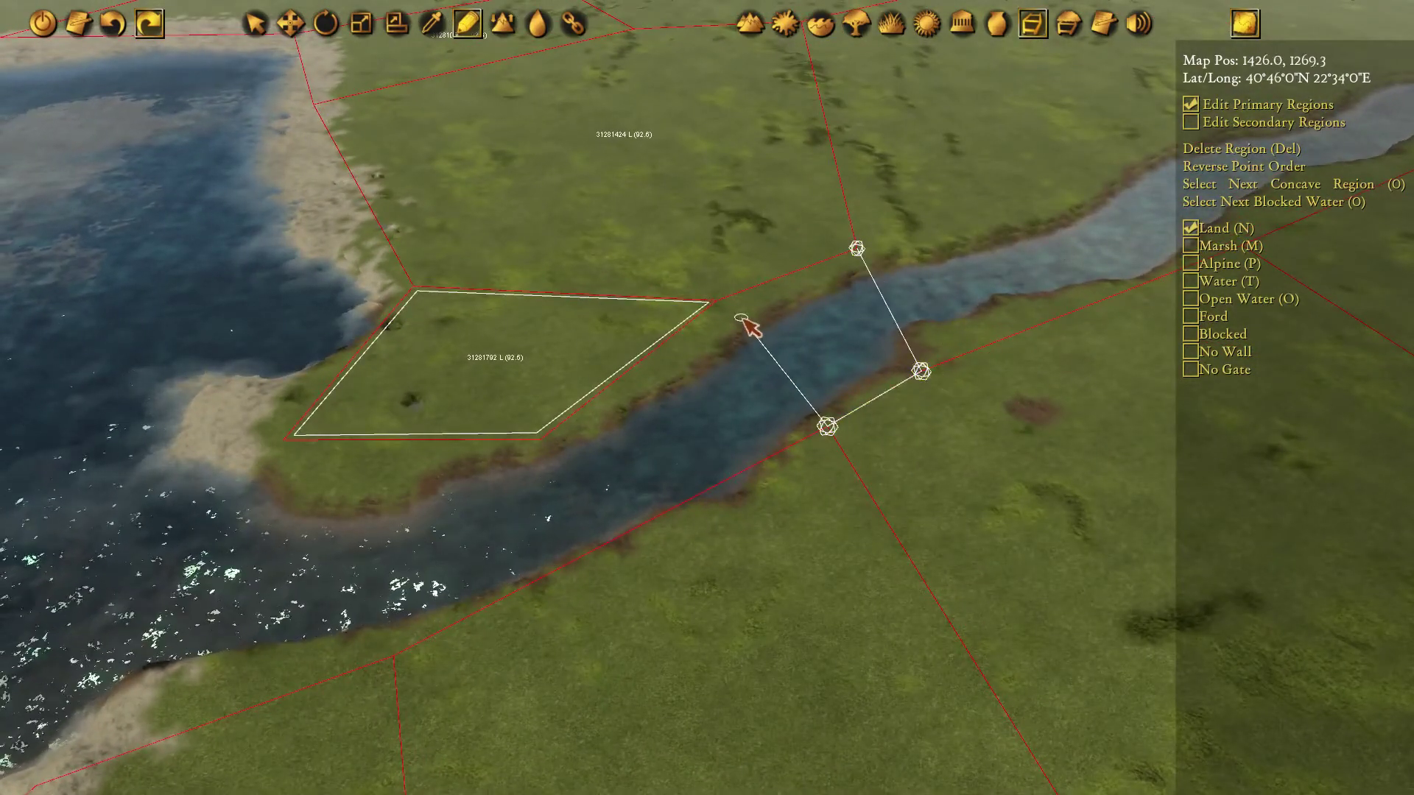
pyautogui.click(711, 301)
pyautogui.click(857, 248)
# Adjust the river-crossing region's downstream near-bank corner and its upstream far-bank corner.
pyautogui.moveTo(848, 337); pyautogui.dragTo(813, 343, button='middle')
pyautogui.press('w')
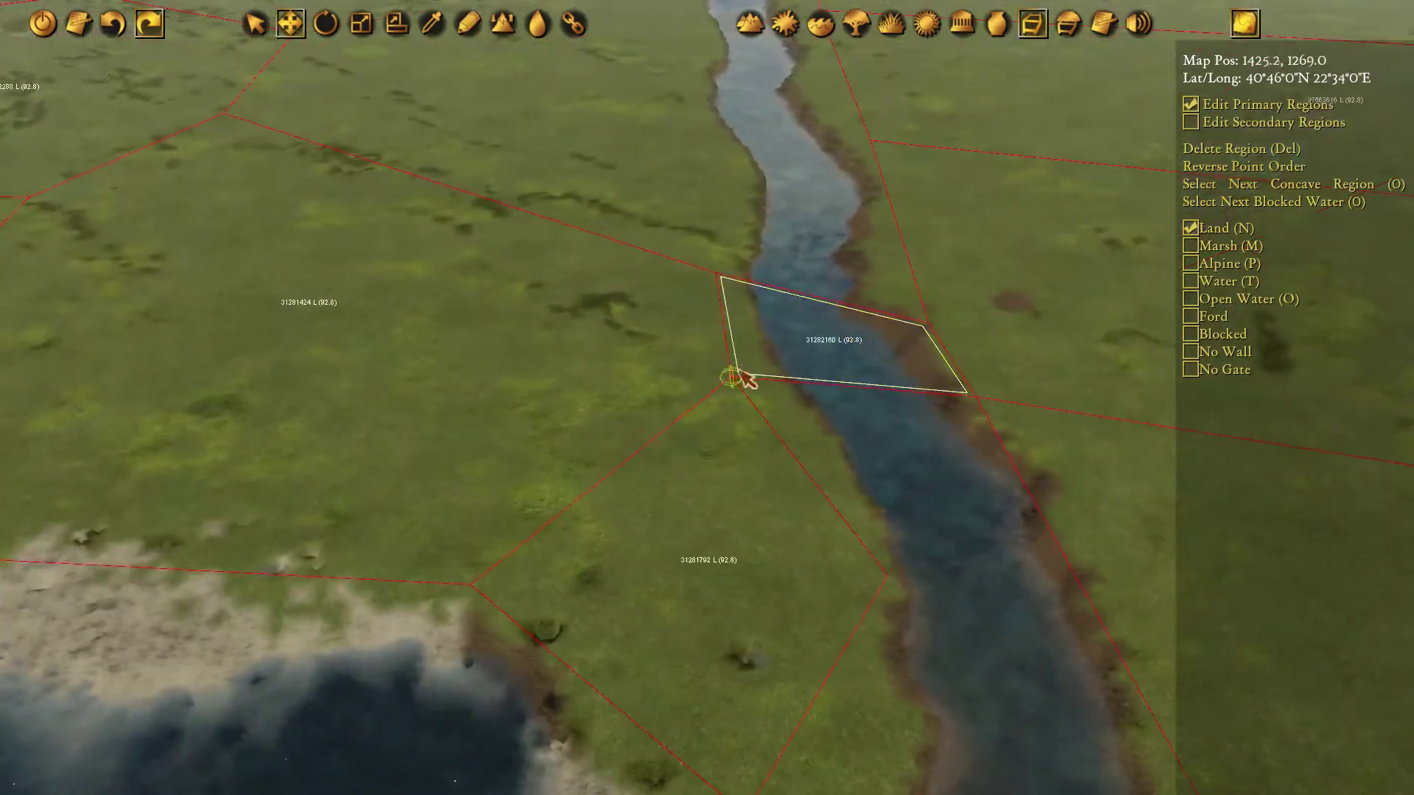
pyautogui.click(731, 377)
pyautogui.moveTo(731, 377); pyautogui.dragTo(742, 392)
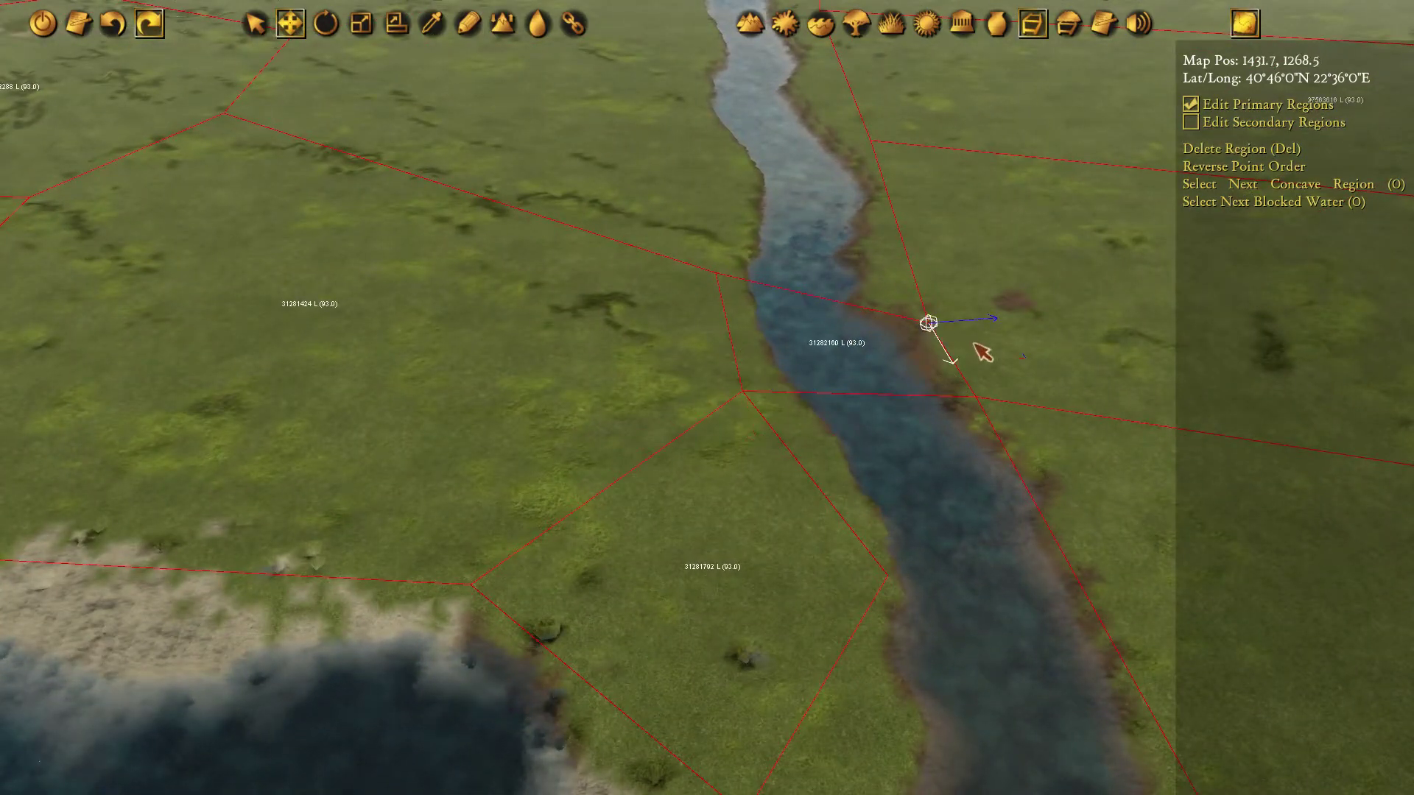
pyautogui.moveTo(982, 352); pyautogui.dragTo(1035, 314)
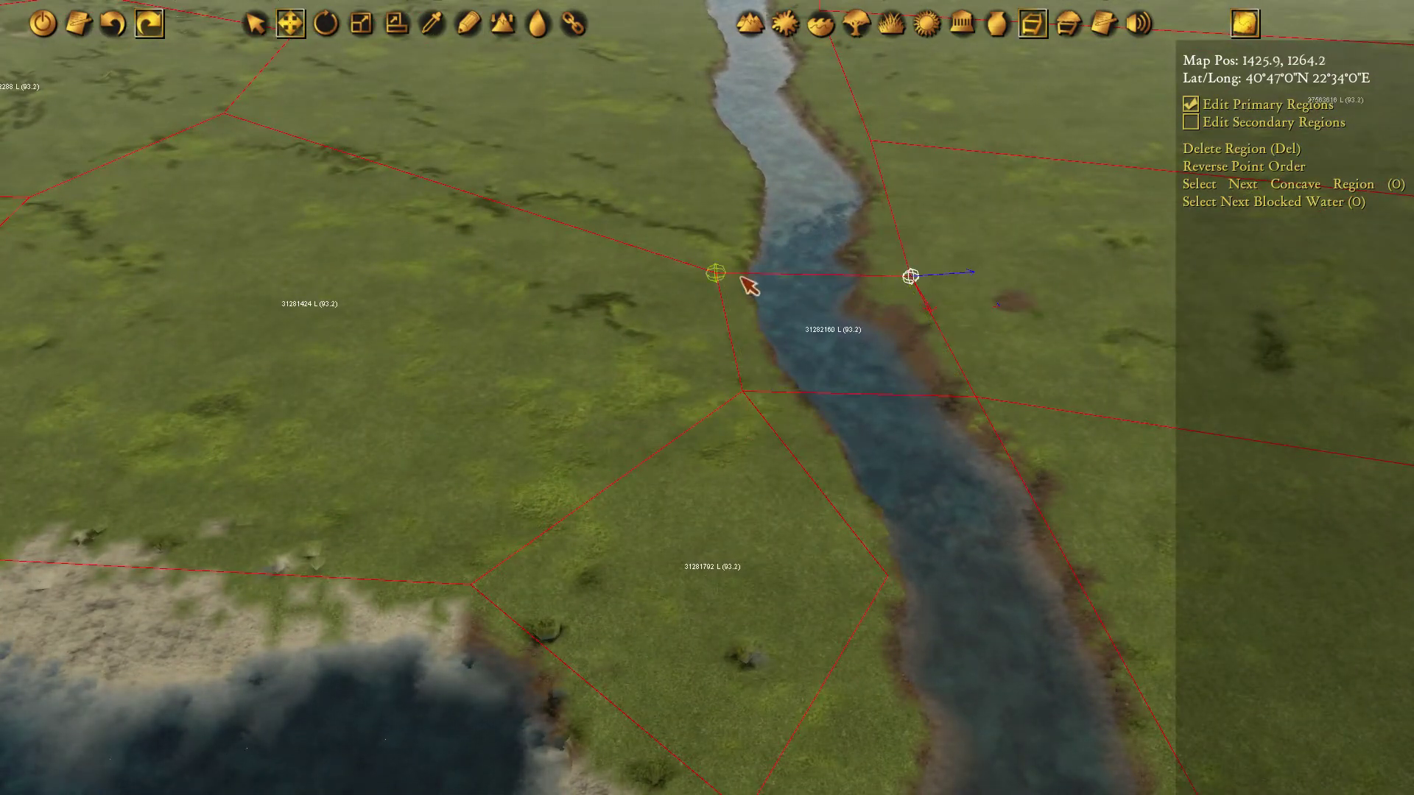
# Start drawing a primary region from the river-crossing region's upstream near-bank corner.
pyautogui.press('d')
pyautogui.press('Up')
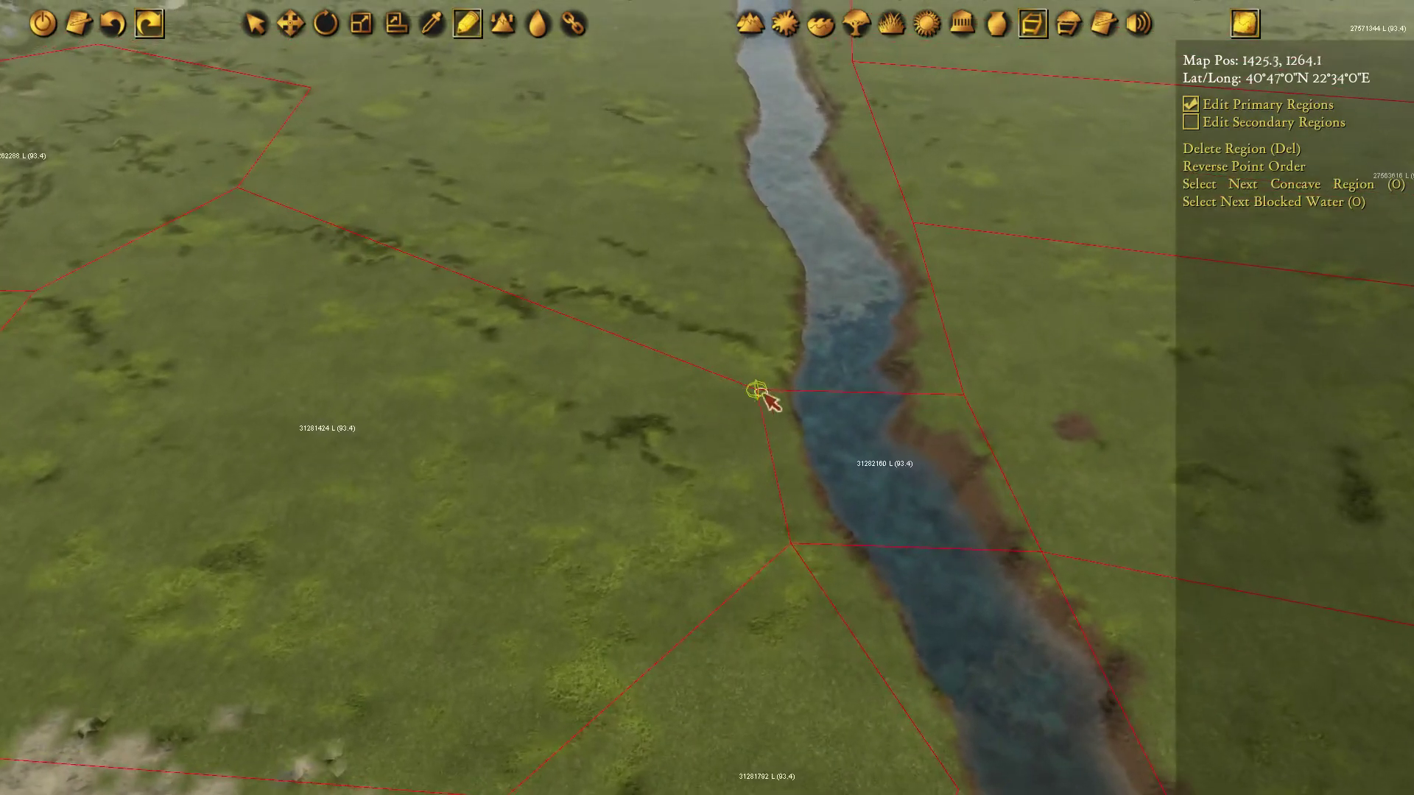
# Draw a four-sided primary region on the plain west of the river, joining the existing region corners to its south and west.
pyautogui.click(759, 390)
pyautogui.press('Up')
pyautogui.click(783, 126)
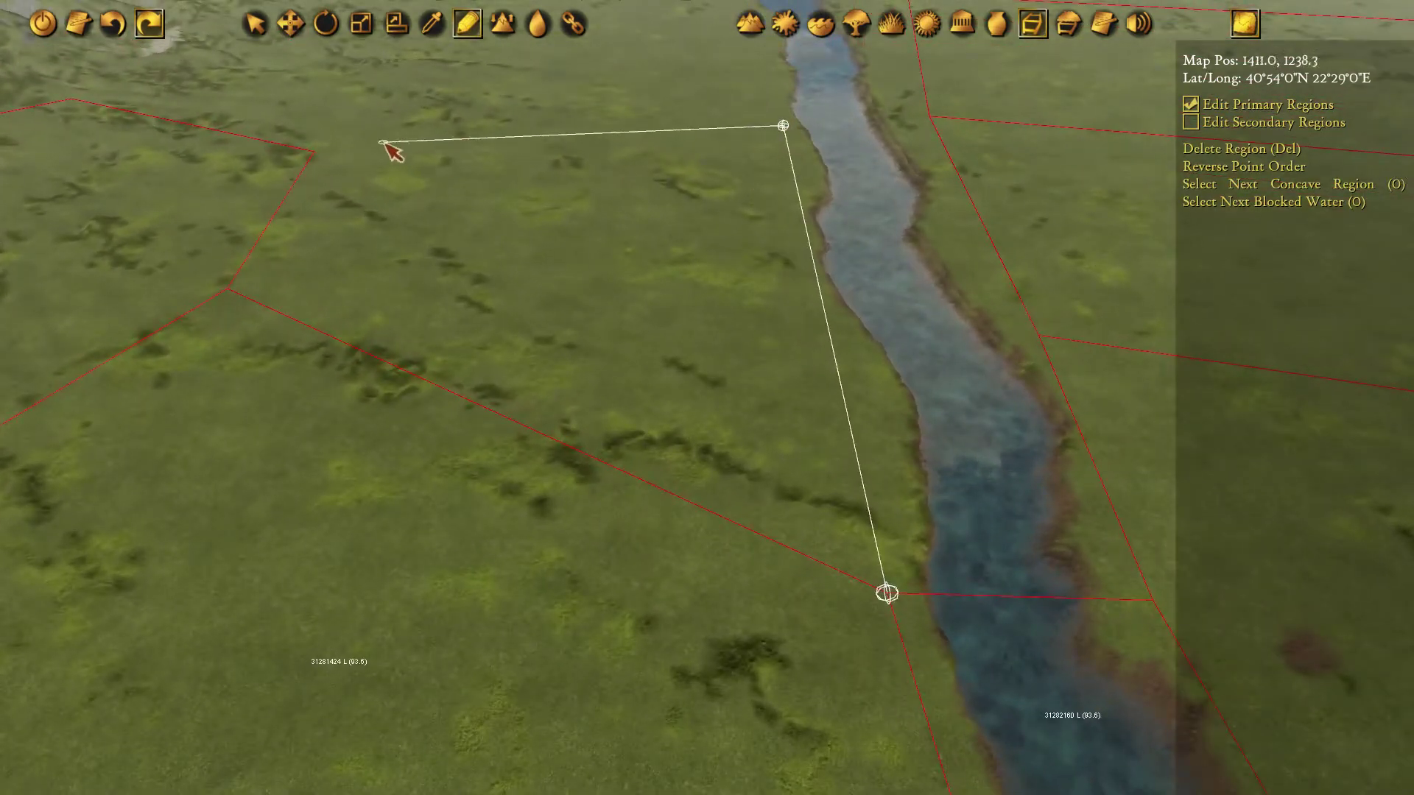
pyautogui.click(314, 151)
pyautogui.click(249, 283)
pyautogui.click(887, 593)
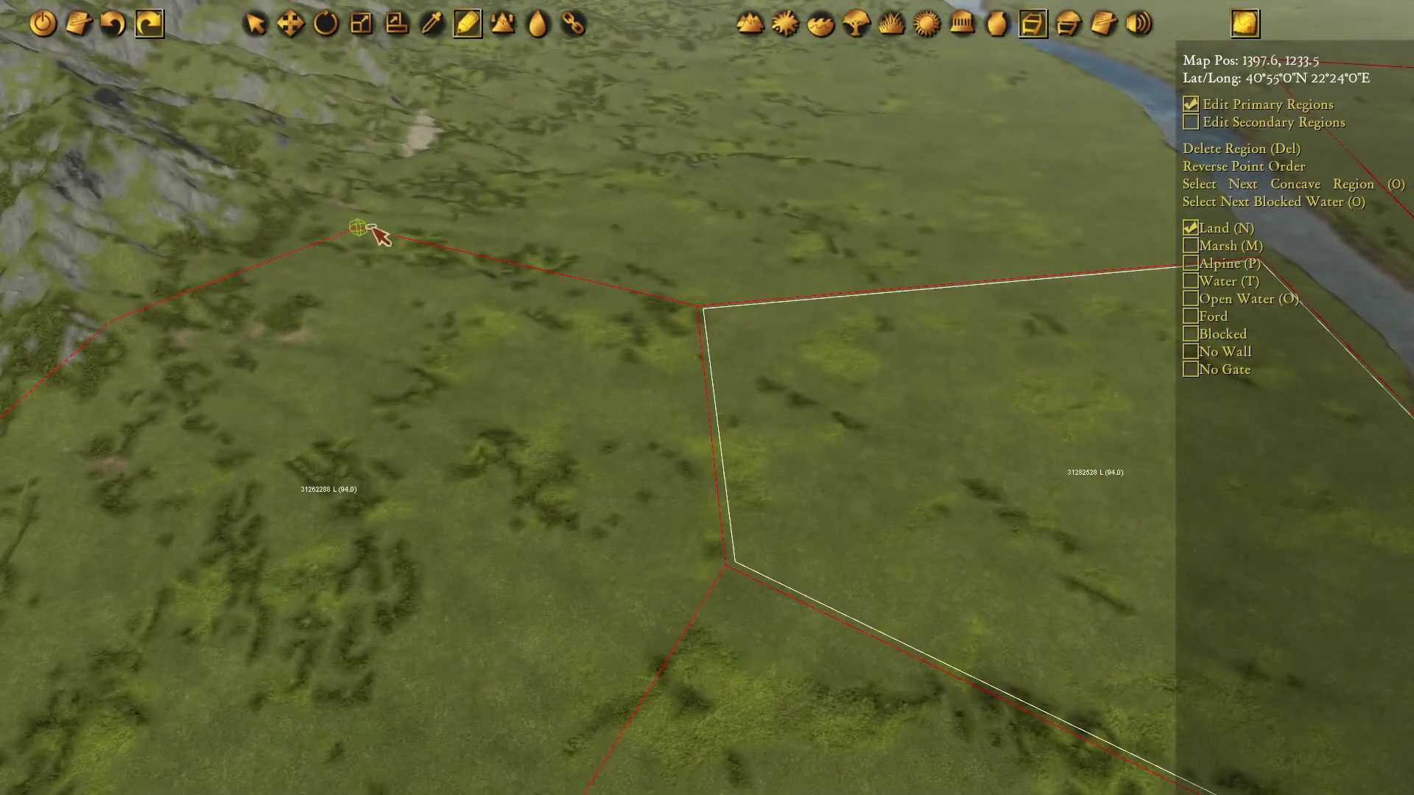
# Draw a five-sided primary region directly north of the new one, sharing its northern edge and reaching the river's west bank.
pyautogui.click(357, 232)
pyautogui.press('Up')
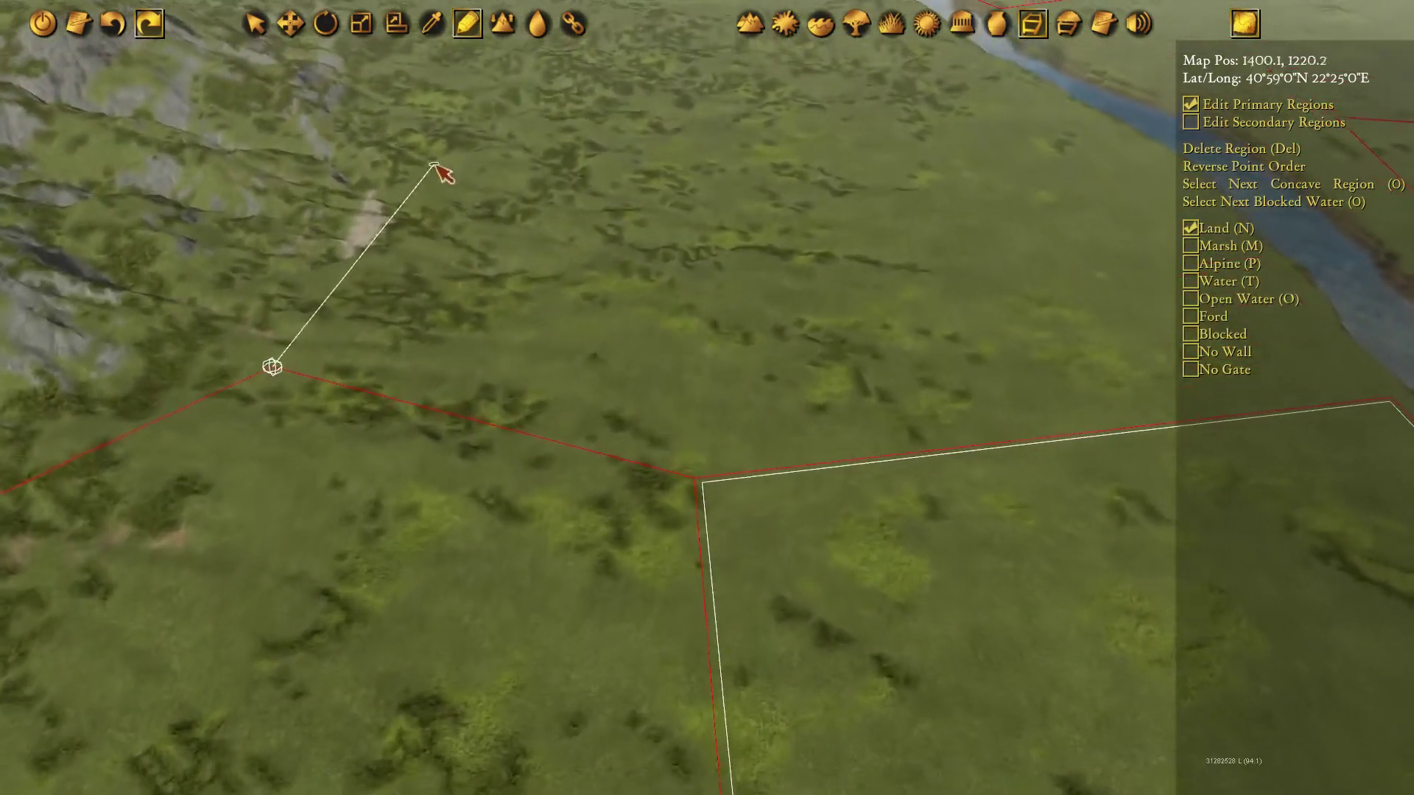
pyautogui.click(434, 162)
pyautogui.press('Up')
pyautogui.press('Right')
pyautogui.click(929, 168)
pyautogui.press('Down')
pyautogui.press('Right')
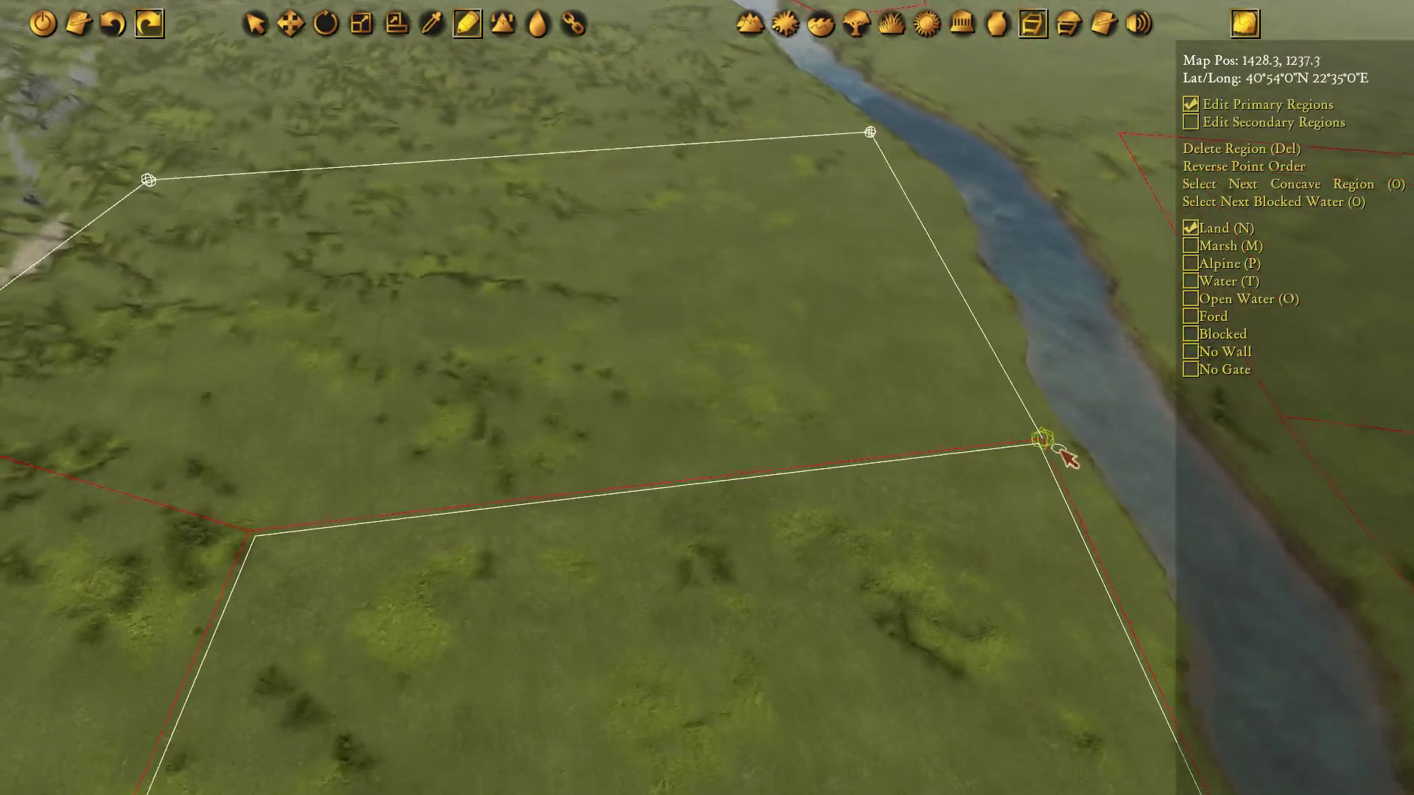
pyautogui.click(1041, 439)
pyautogui.press('Left')
pyautogui.click(556, 528)
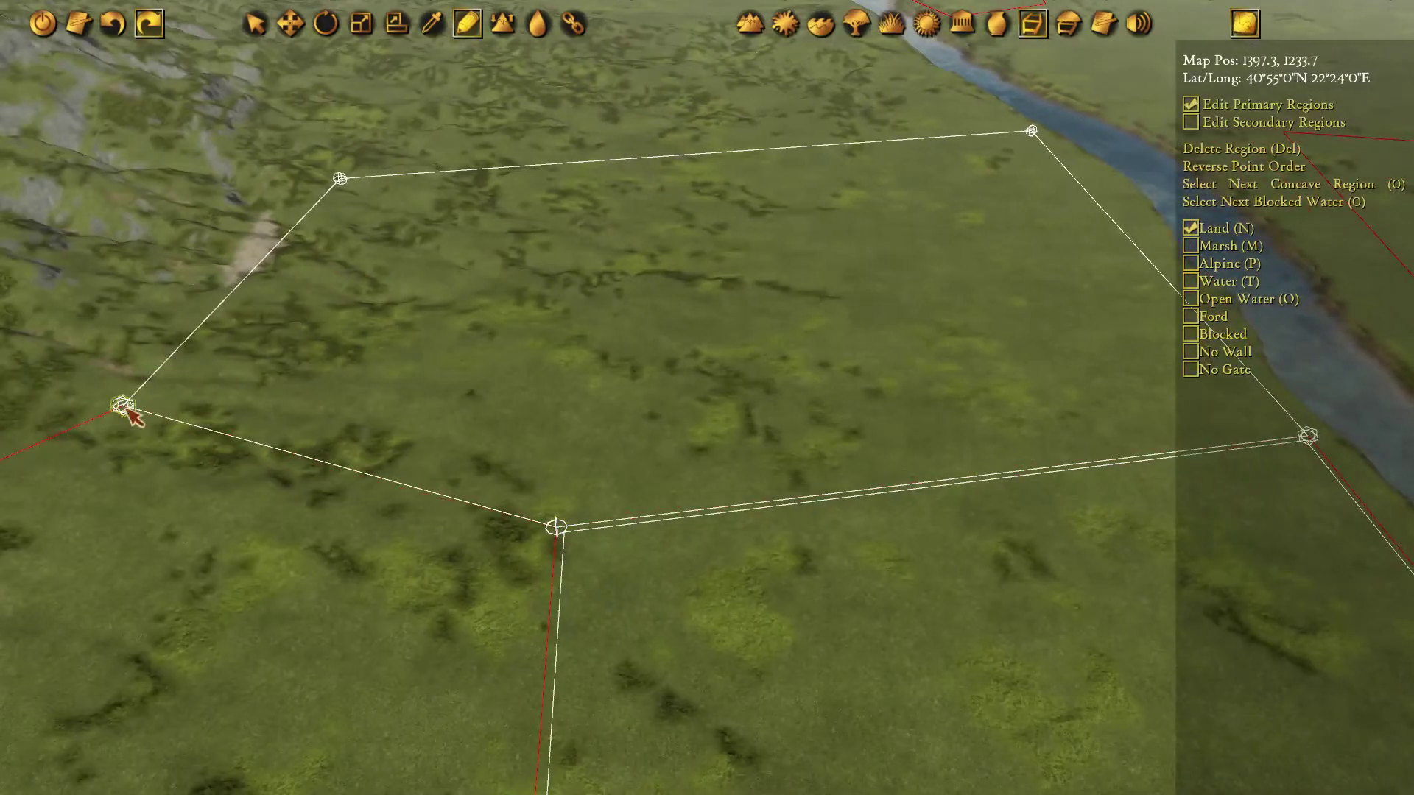
pyautogui.click(123, 406)
# Draw another five-sided region to the north, following the riverbank and closing along the previous region's northern edge.
pyautogui.moveTo(428, 233); pyautogui.dragTo(374, 410, button='right')
pyautogui.click(276, 378)
pyautogui.press('Up')
pyautogui.press('Left')
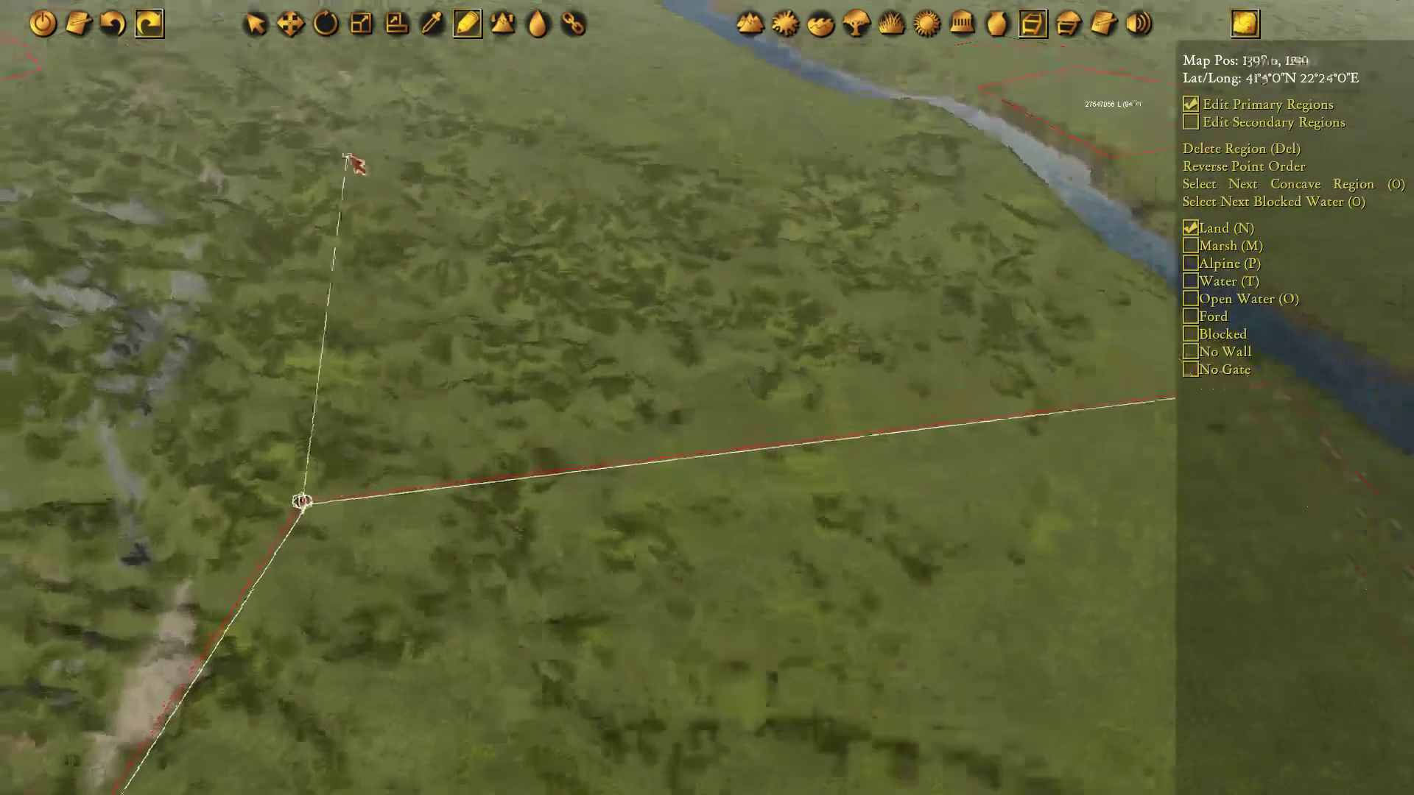
pyautogui.click(320, 221)
pyautogui.press('Right')
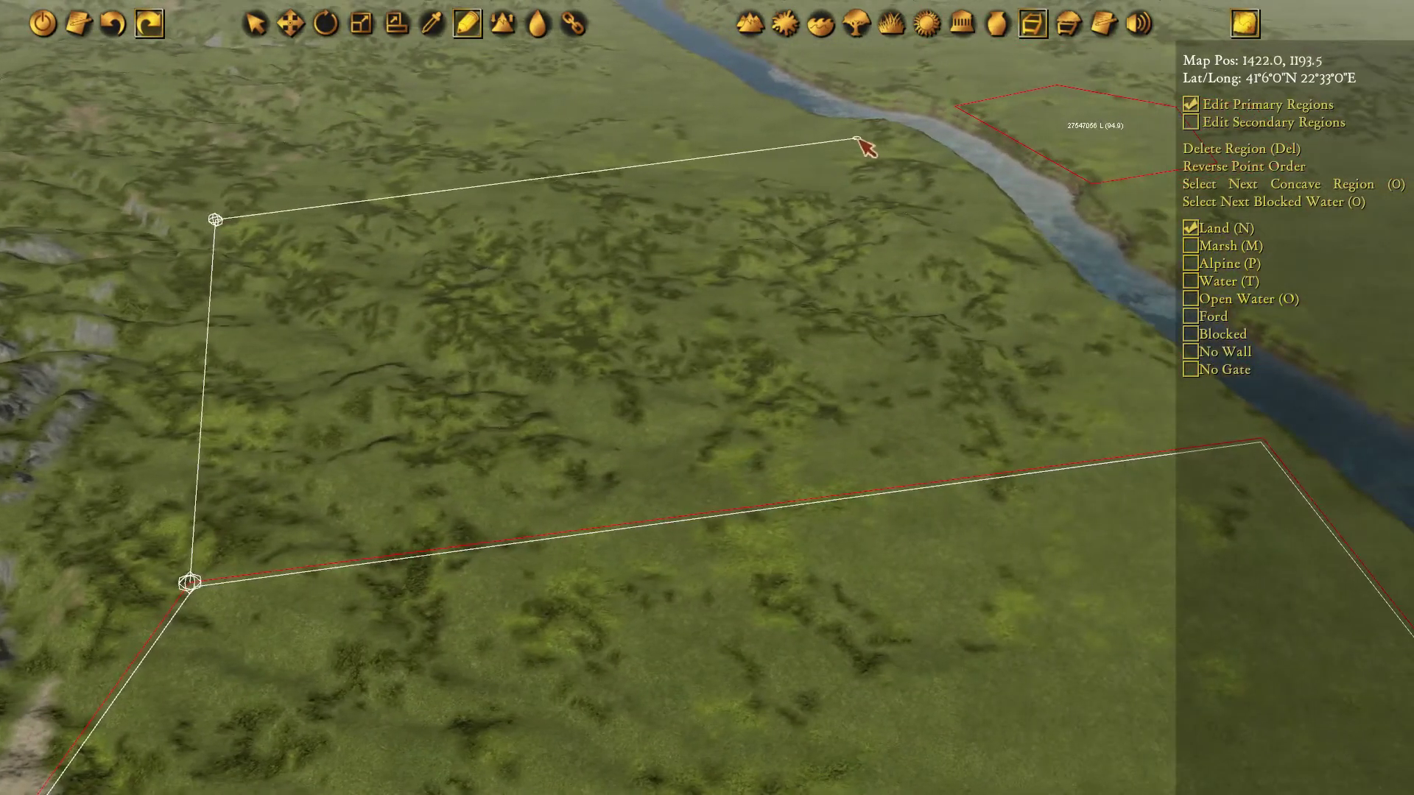
pyautogui.click(848, 134)
pyautogui.press('Right')
pyautogui.press('Down')
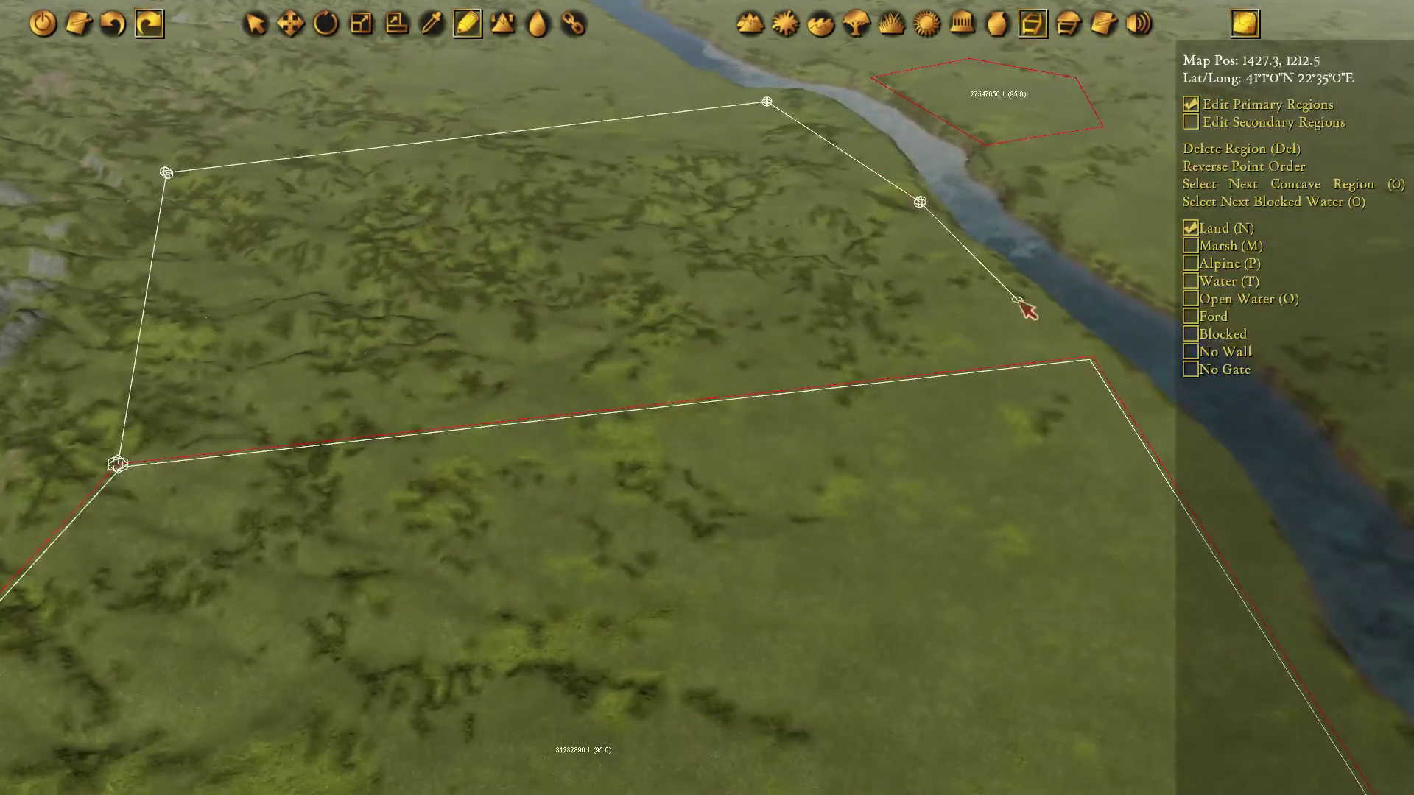
pyautogui.click(1091, 358)
pyautogui.click(118, 463)
# Reposition the riverside corner shared by the two newest regions with the Move tool.
pyautogui.press('Right')
pyautogui.press('Down')
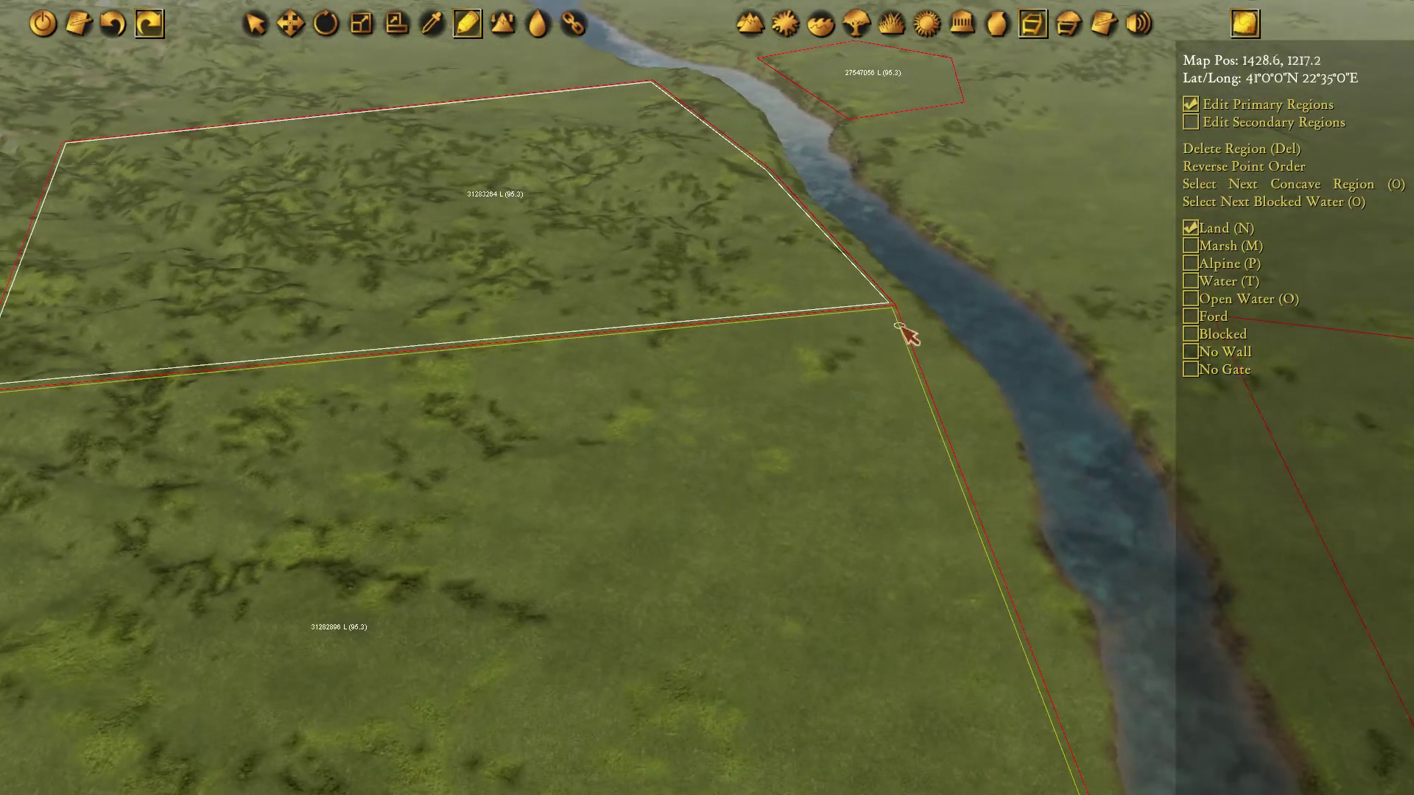
pyautogui.press('q')
pyautogui.click(900, 308)
pyautogui.press('w')
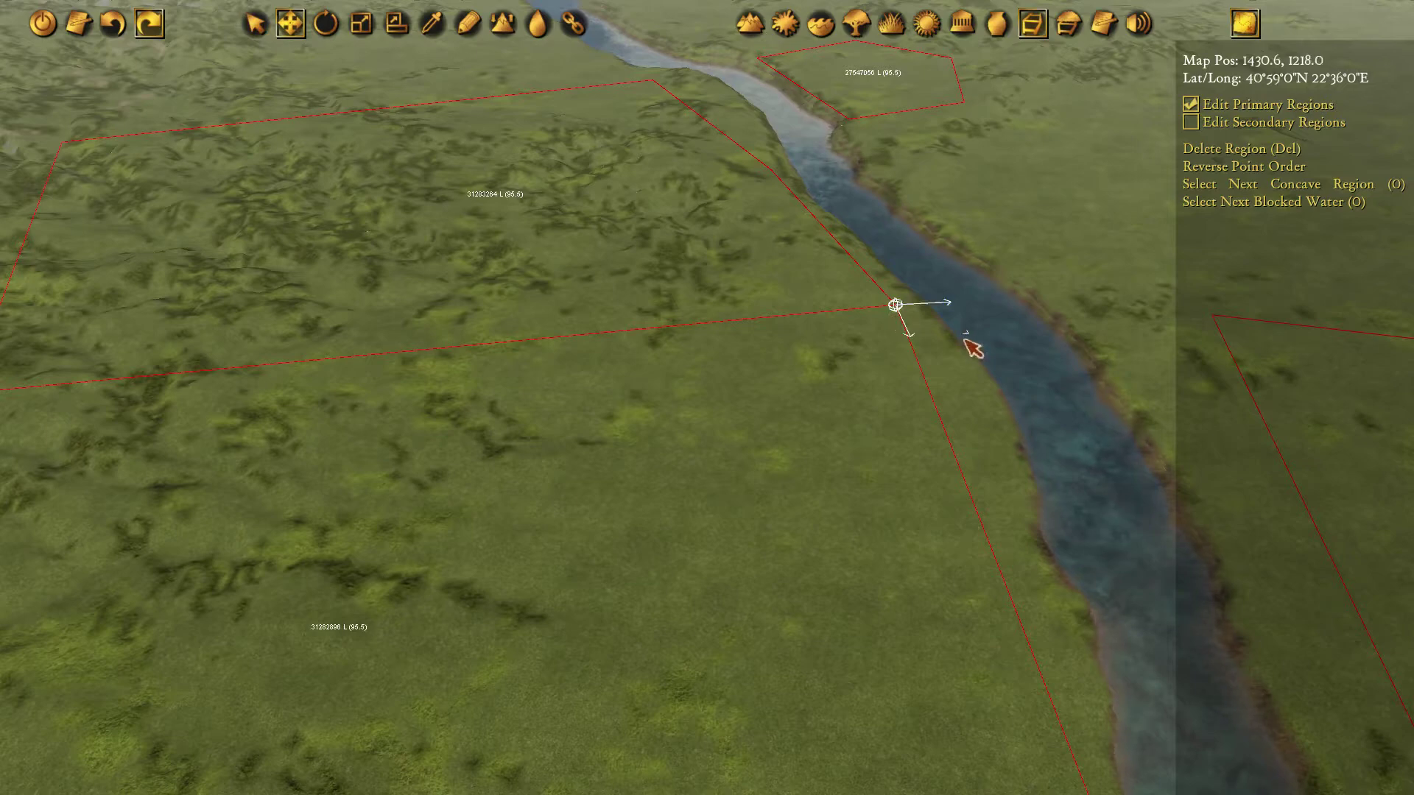
pyautogui.moveTo(965, 341); pyautogui.dragTo(928, 356)
# Draw a four-sided region north of the northernmost new region, sharing its northern edge and extending along the west riverbank.
pyautogui.press('Left')
pyautogui.press('Up')
pyautogui.scroll(-2, 671, 277)
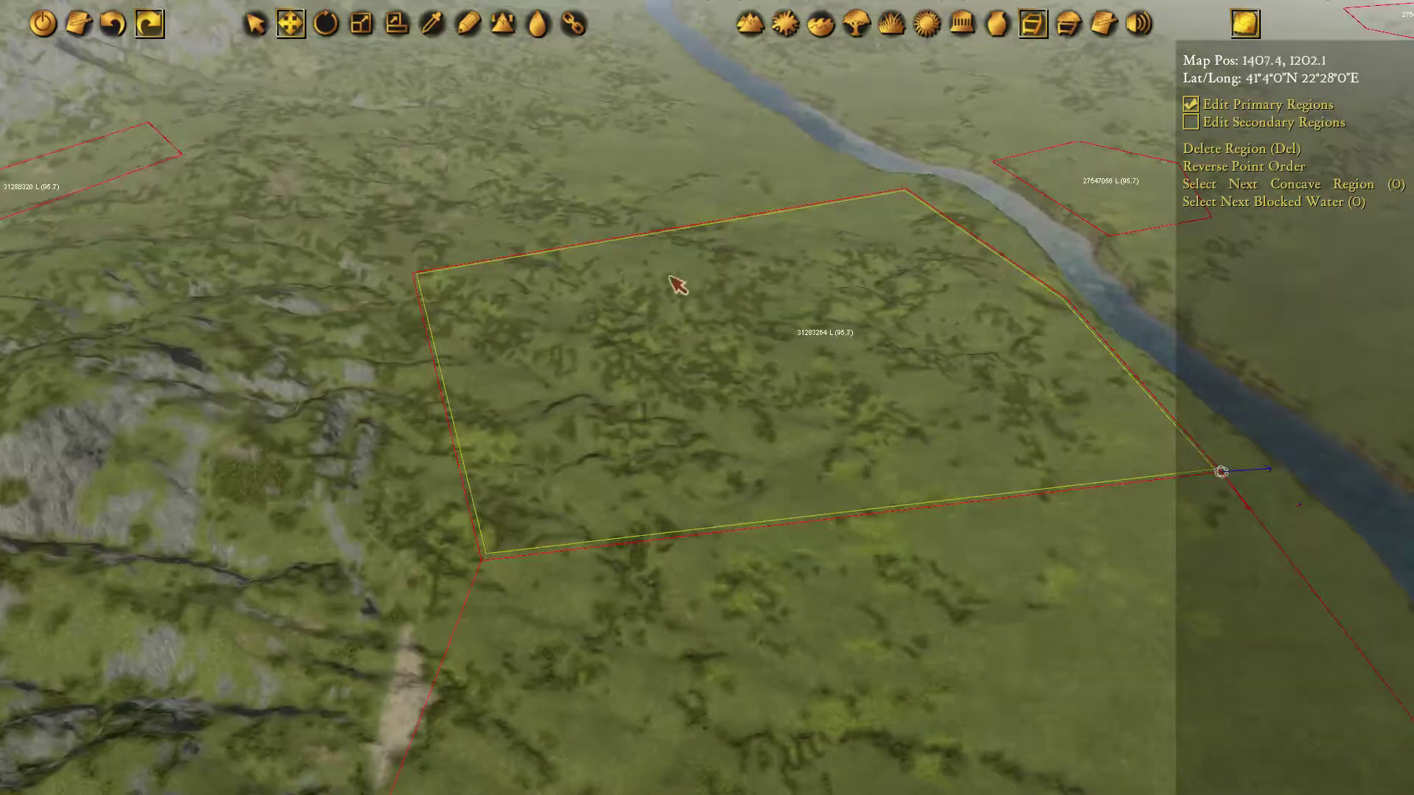
pyautogui.moveTo(529, 233); pyautogui.dragTo(558, 287, button='middle')
pyautogui.scroll(2, 564, 281)
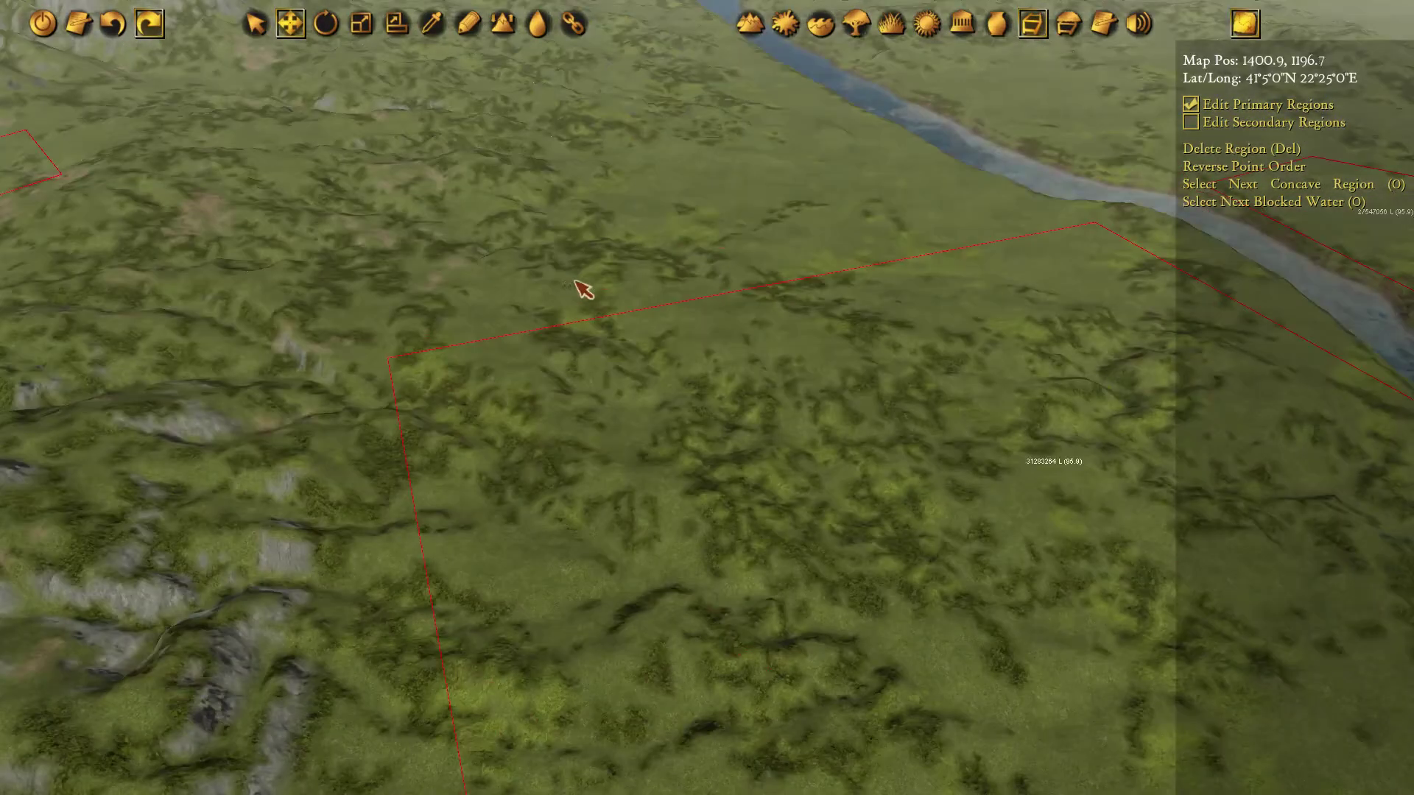
pyautogui.press('t')
pyautogui.moveTo(315, 199); pyautogui.dragTo(333, 189, button='middle')
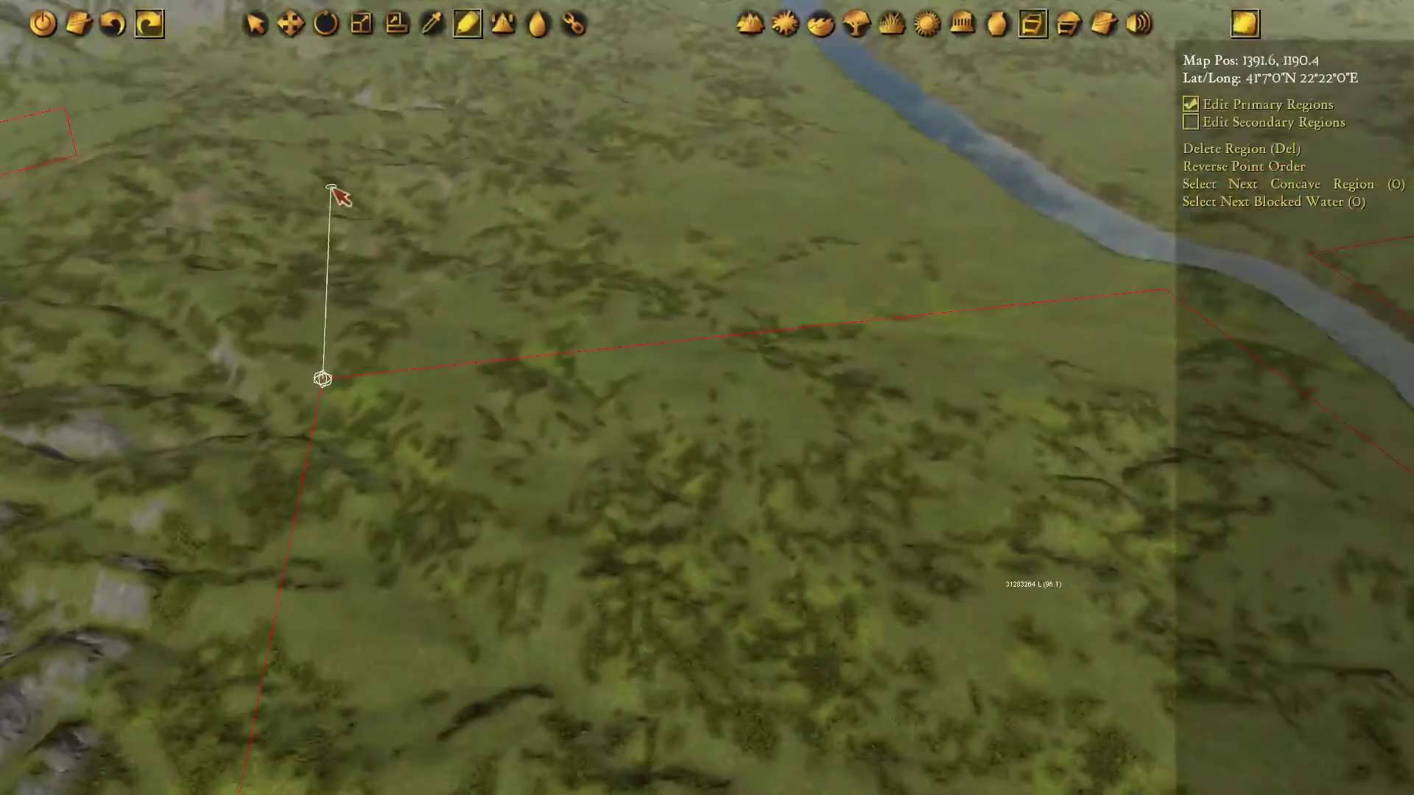
pyautogui.click(844, 97)
pyautogui.press('d')
pyautogui.click(949, 290)
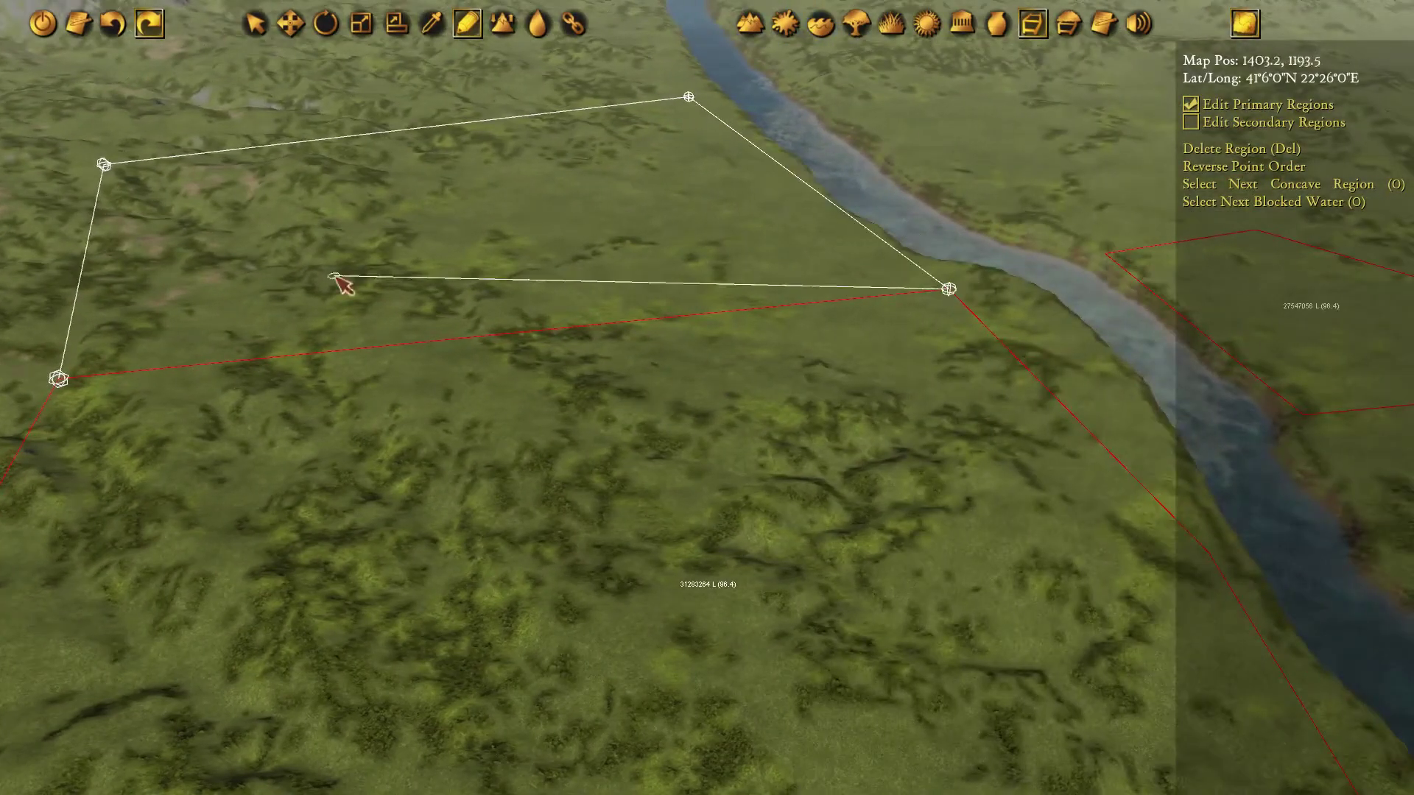
pyautogui.click(58, 379)
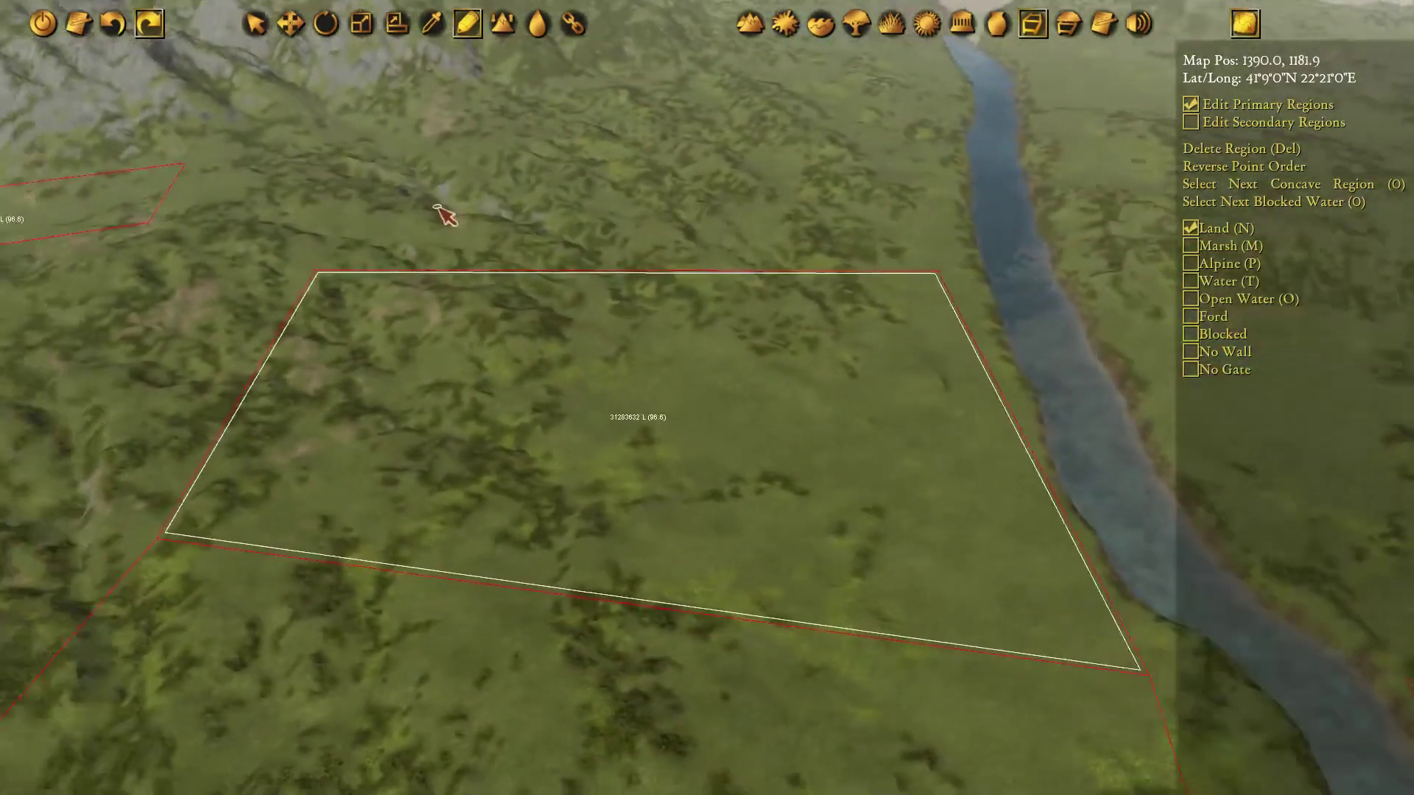
# Draw a six-sided region over the hills farther north, from the rocky slopes to the river, sharing the previous region's northern edge.
pyautogui.moveTo(444, 215); pyautogui.dragTo(571, 312, button='right')
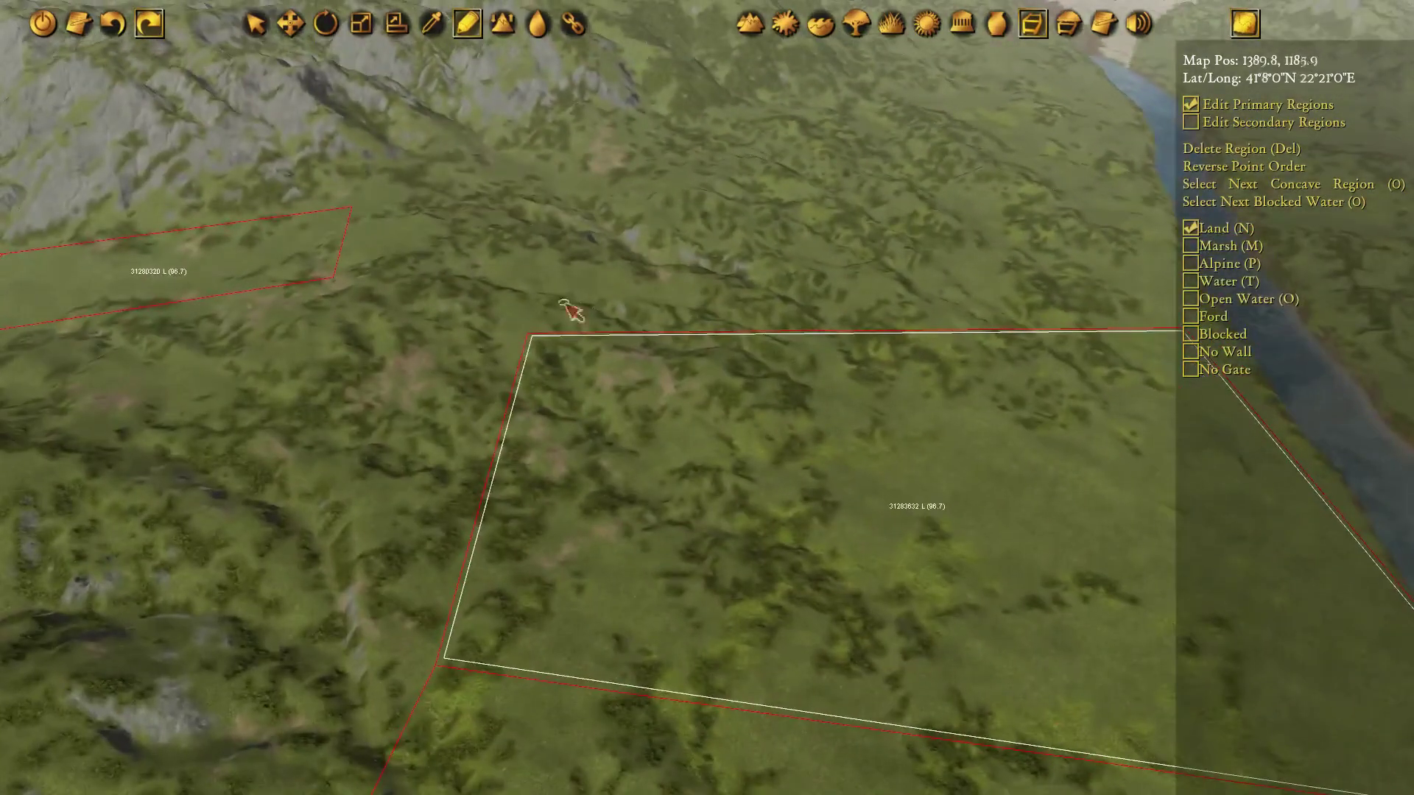
pyautogui.click(537, 173)
pyautogui.press('d')
pyautogui.press('w')
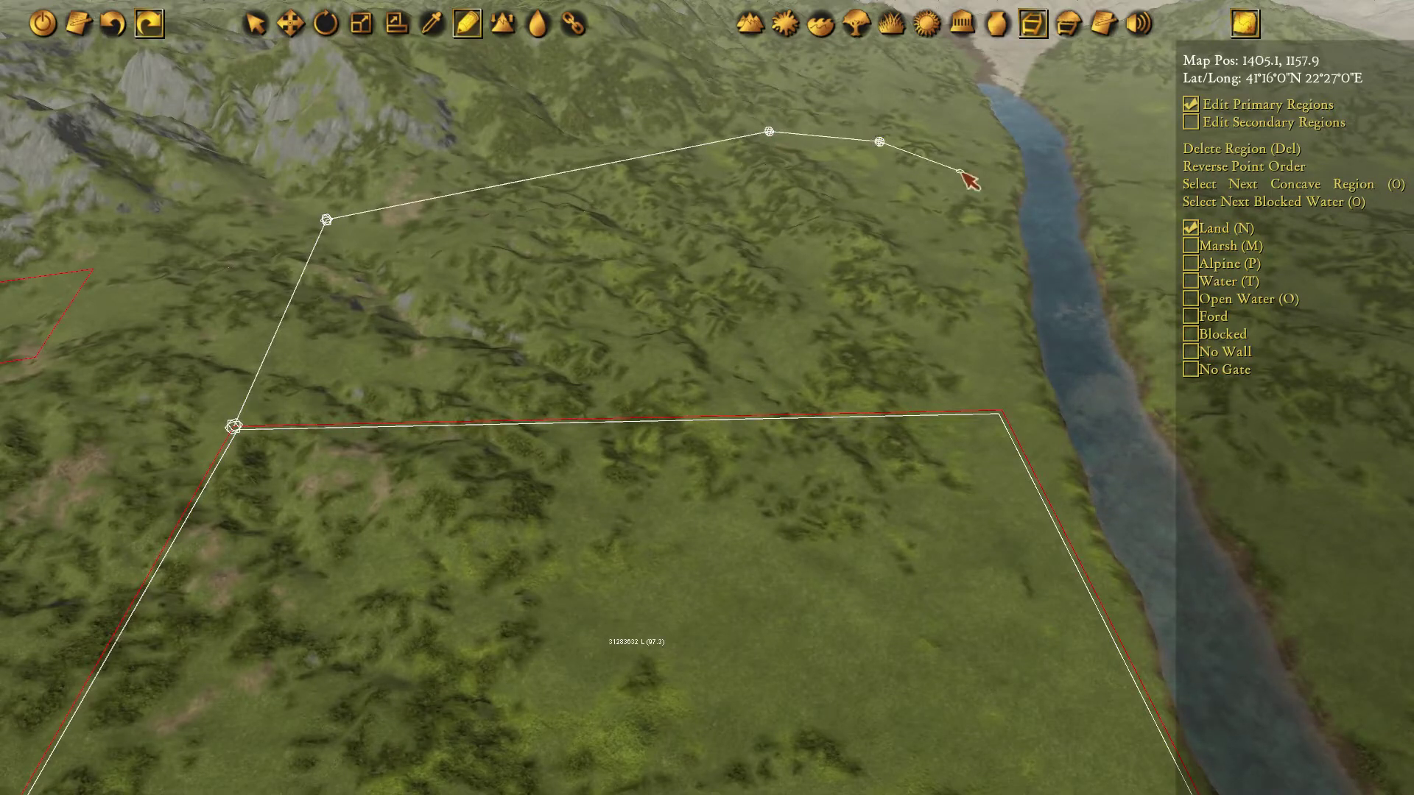
pyautogui.click(1016, 413)
pyautogui.press('a')
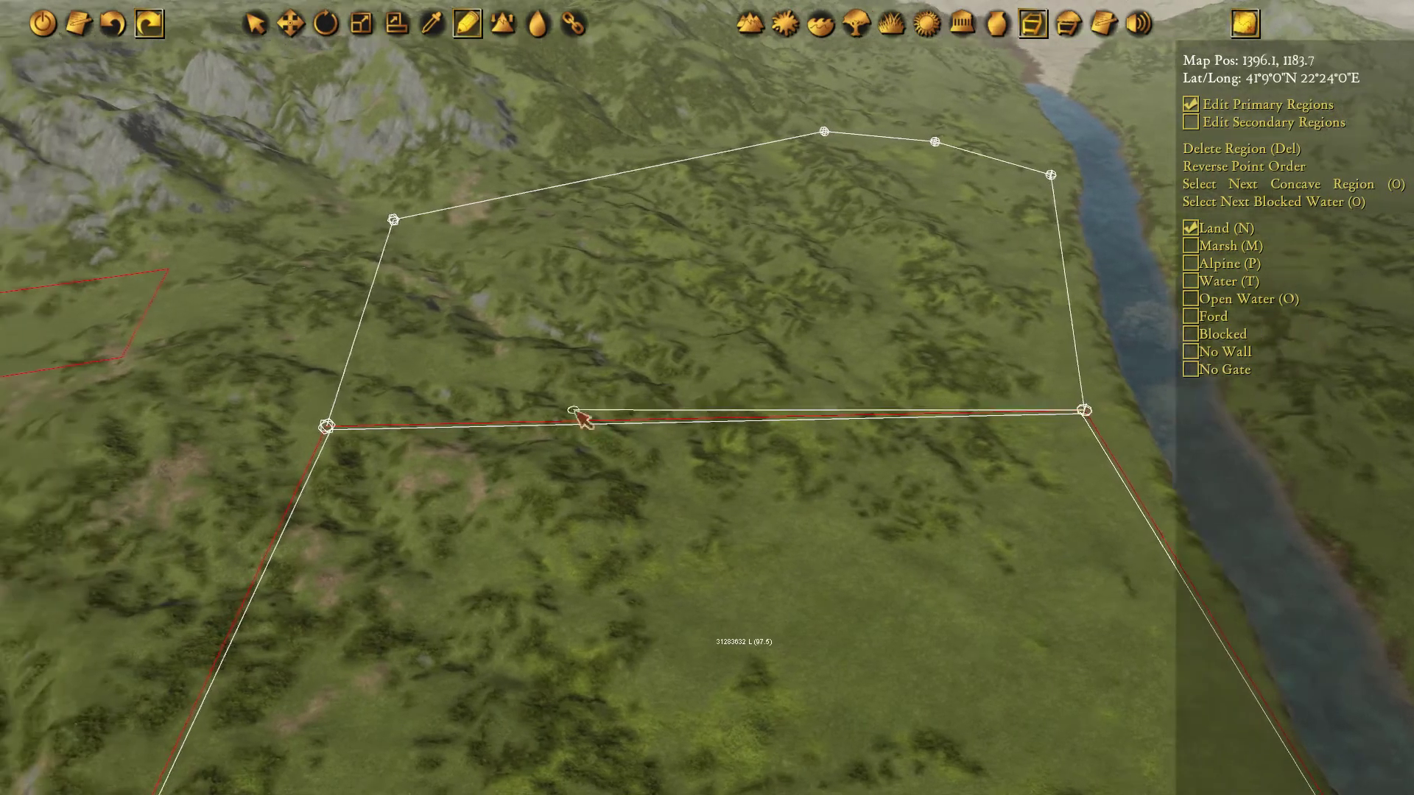
pyautogui.click(347, 426)
# Draw a small four-sided region on the six-sided region's short northern edge and move their shared southwest corner farther west.
pyautogui.press('w')
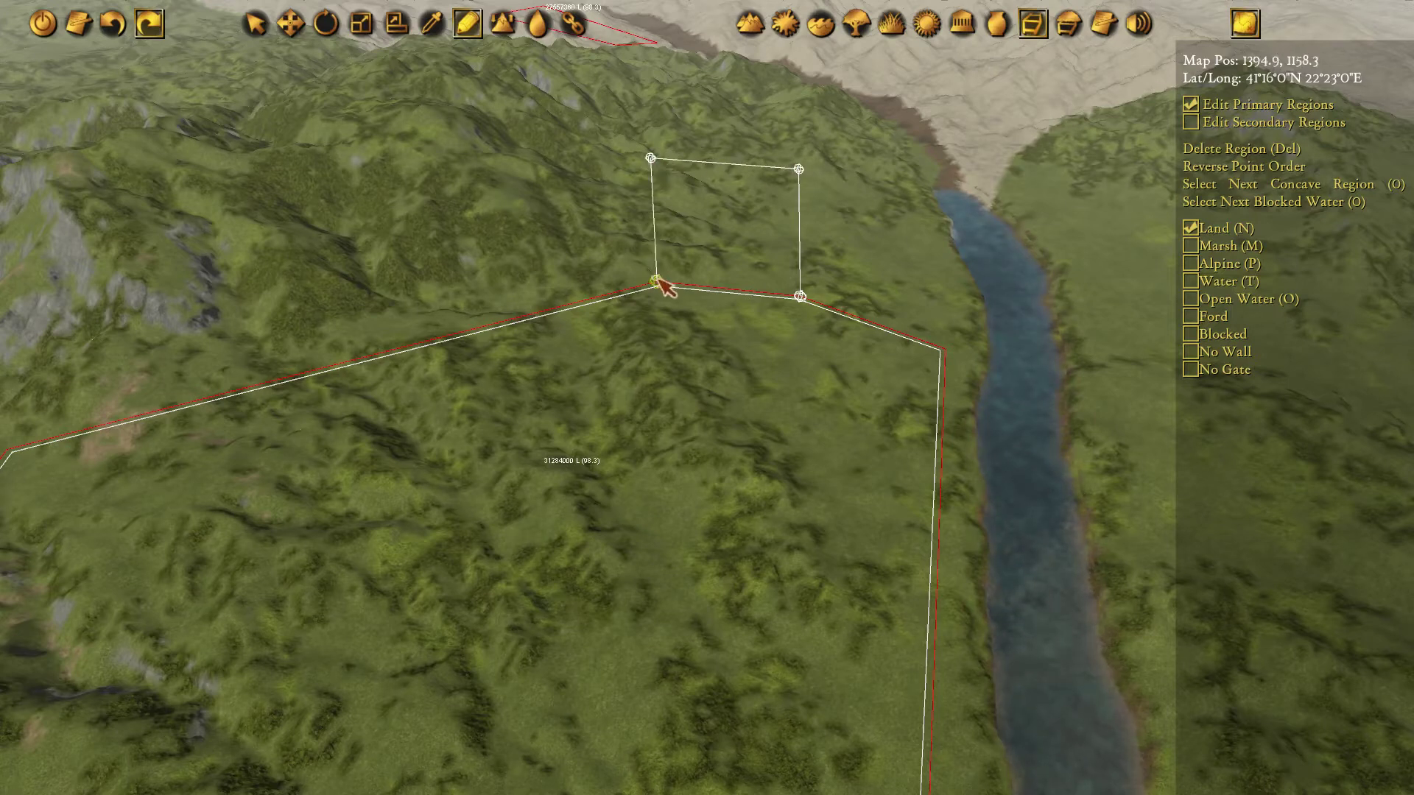
pyautogui.click(801, 298)
pyautogui.press('1')
pyautogui.click(658, 286)
pyautogui.press('2')
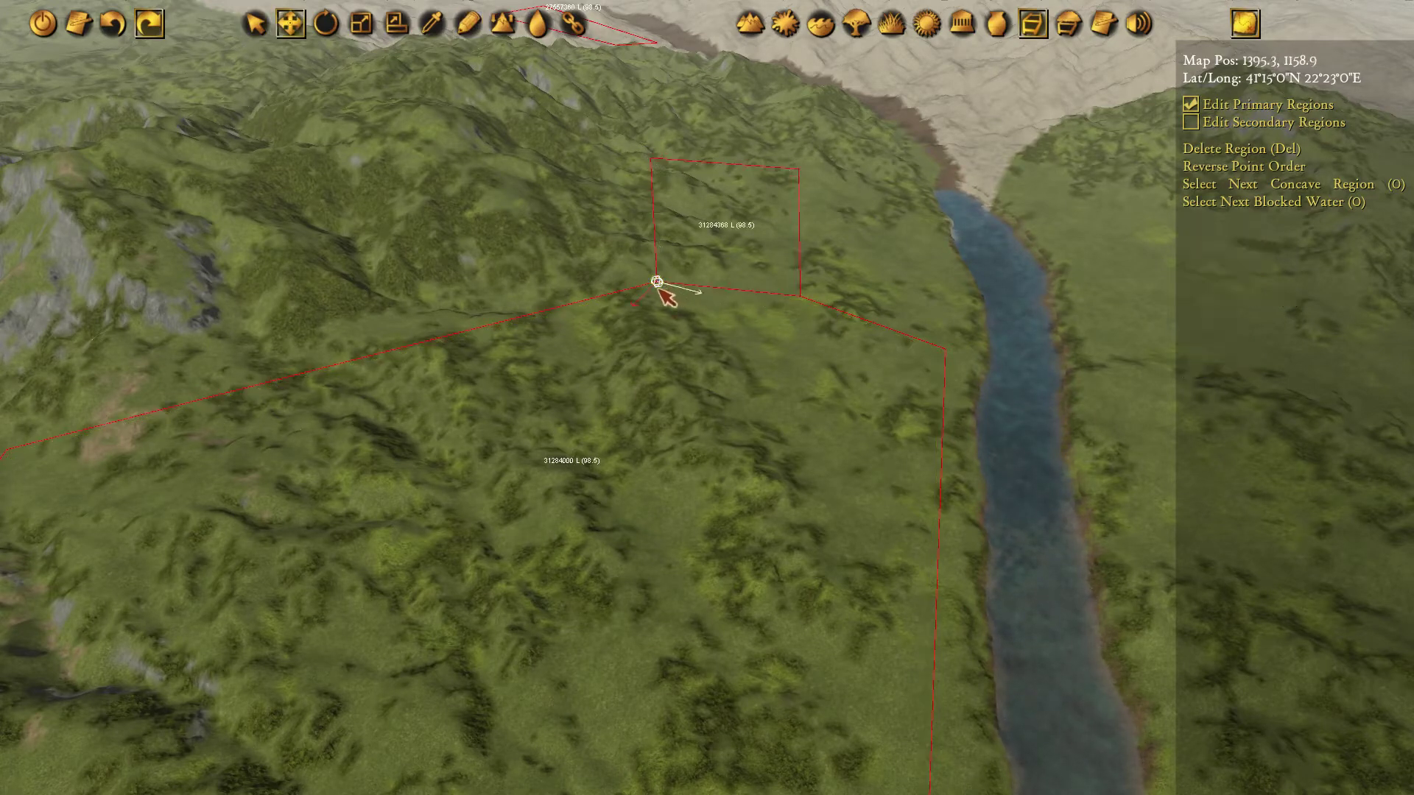
pyautogui.moveTo(678, 322); pyautogui.dragTo(640, 322)
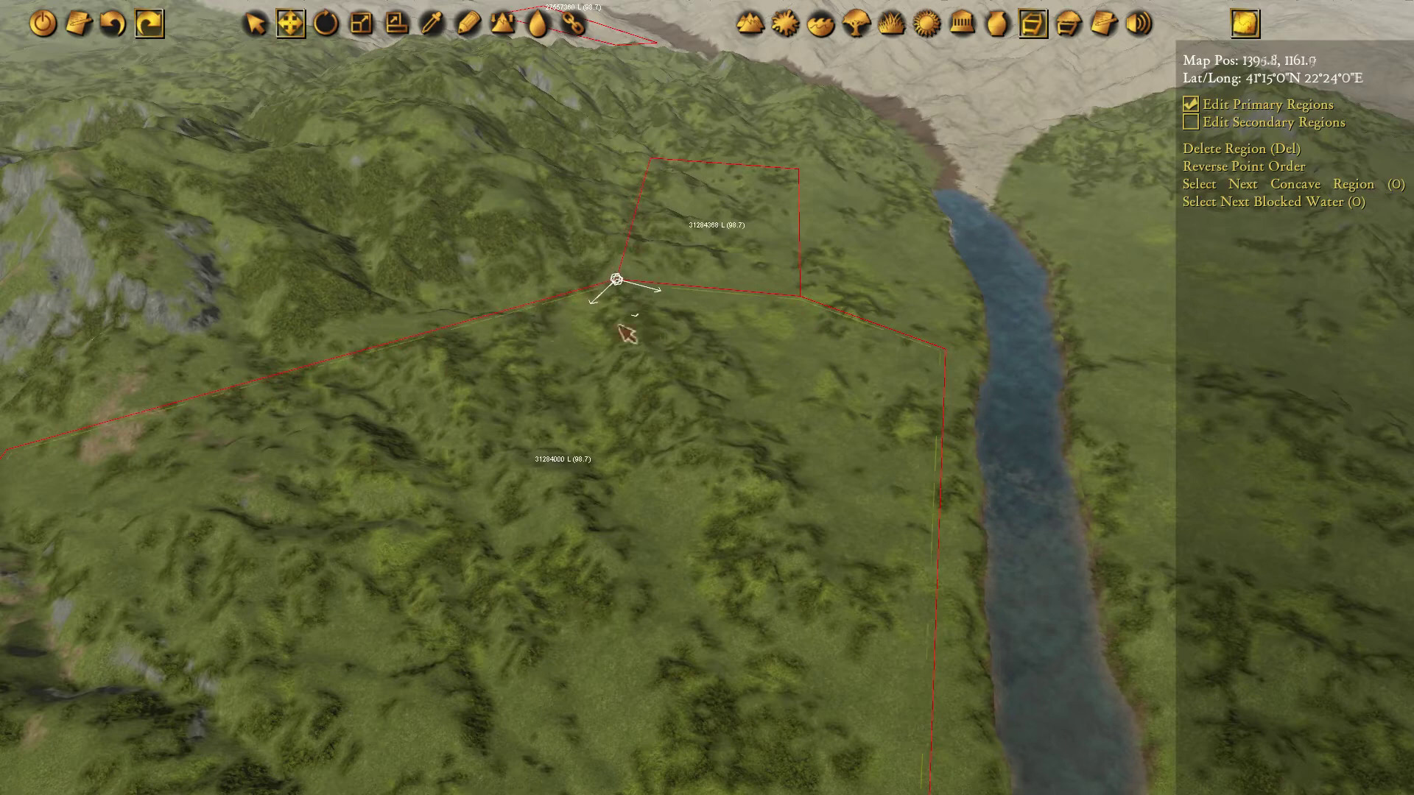
# Draw a four-sided region filling the gap between the narrow western region and the west edge of the large six-sided region.
pyautogui.moveTo(619, 322); pyautogui.dragTo(738, 270, button='middle')
pyautogui.press('7')
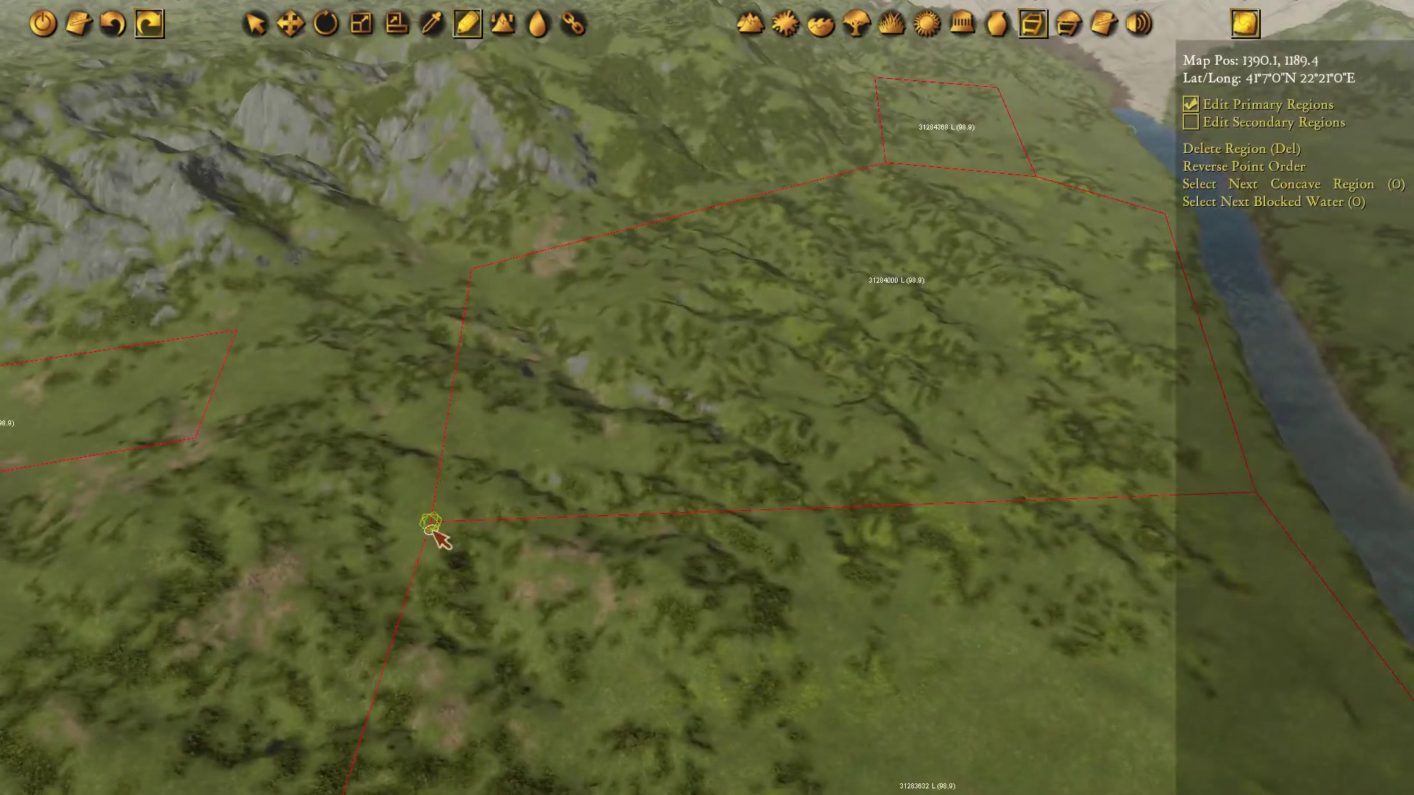
pyautogui.click(194, 437)
pyautogui.click(237, 330)
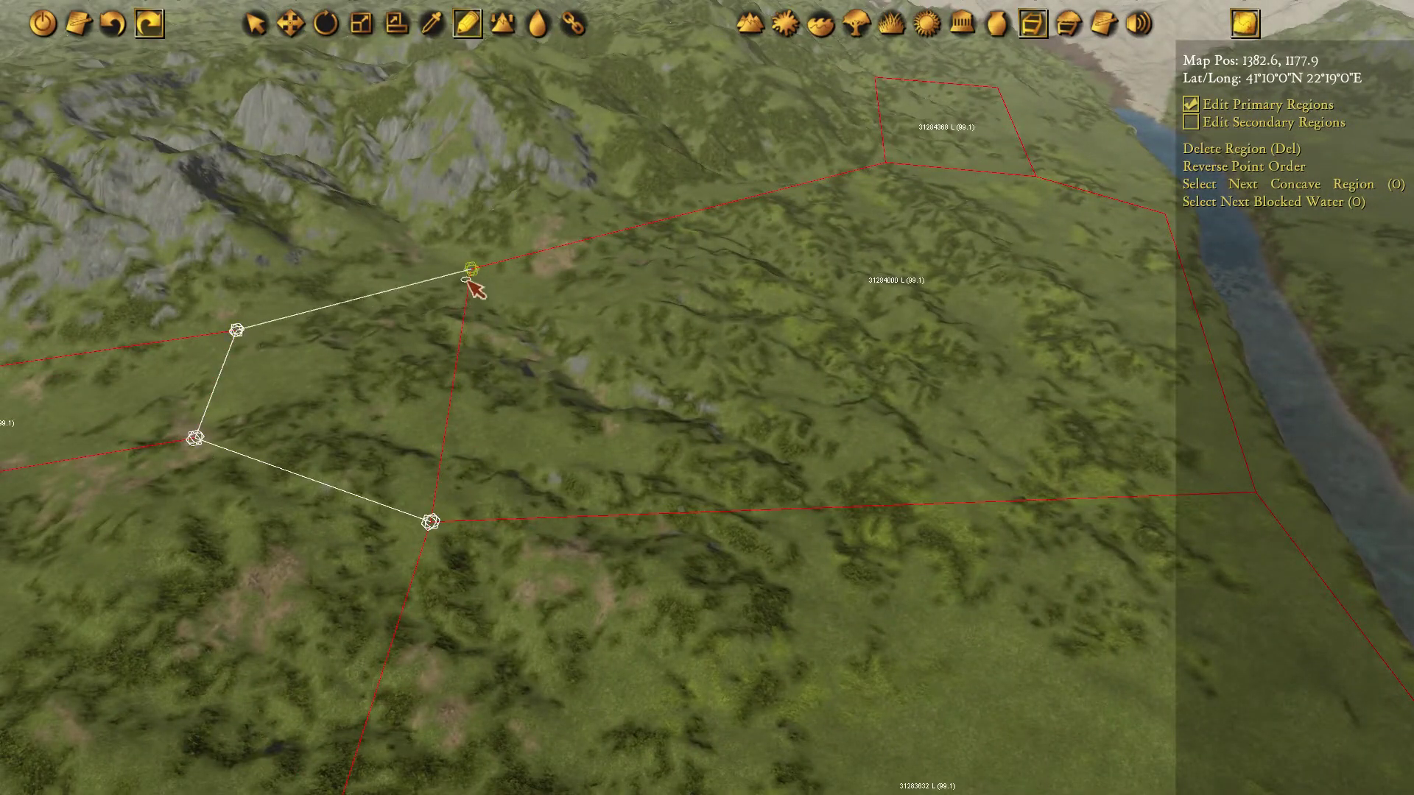
pyautogui.click(471, 269)
pyautogui.click(431, 522)
# Draw a five-sided region between the small northern region and the river, sharing the large region's northeastern edge.
pyautogui.press('d')
pyautogui.press('w')
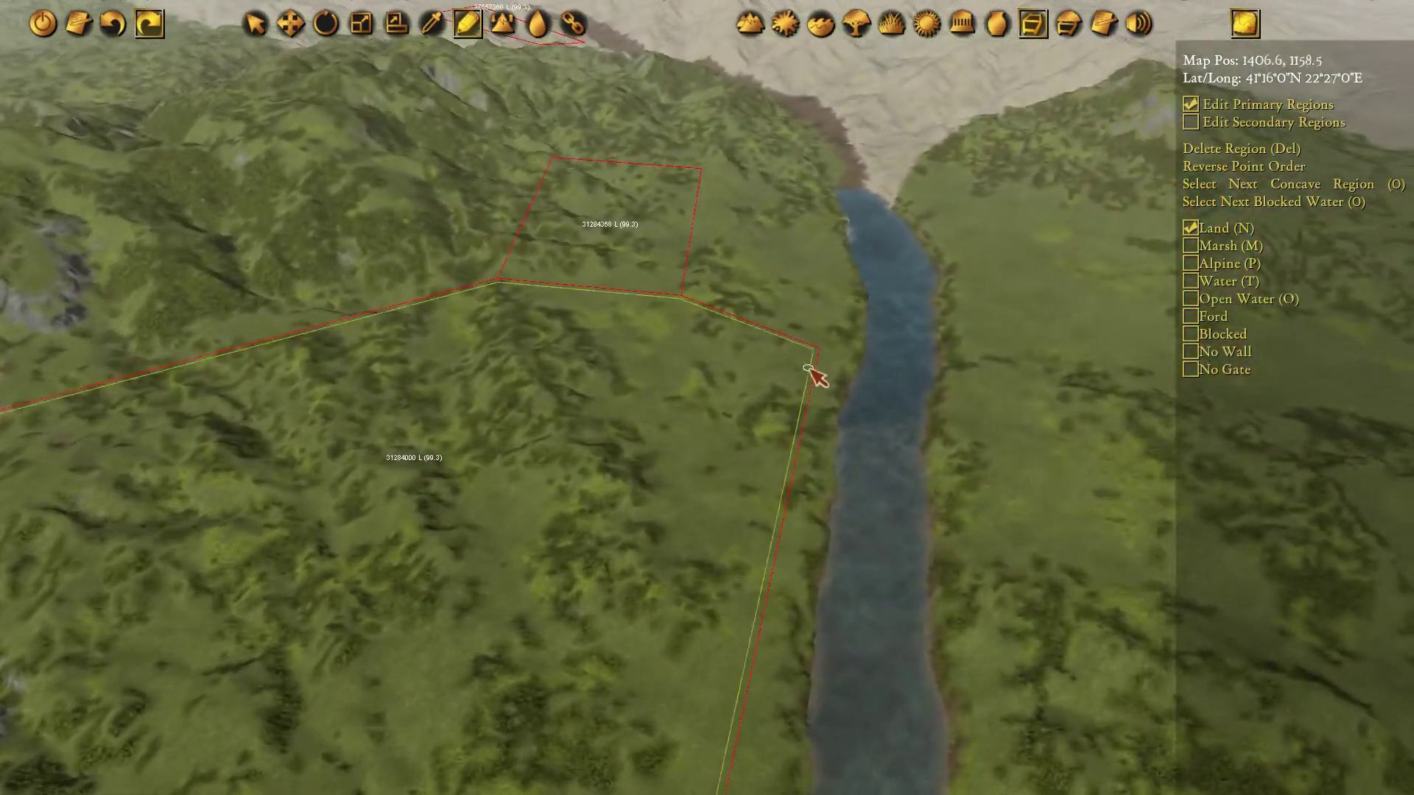
pyautogui.click(819, 347)
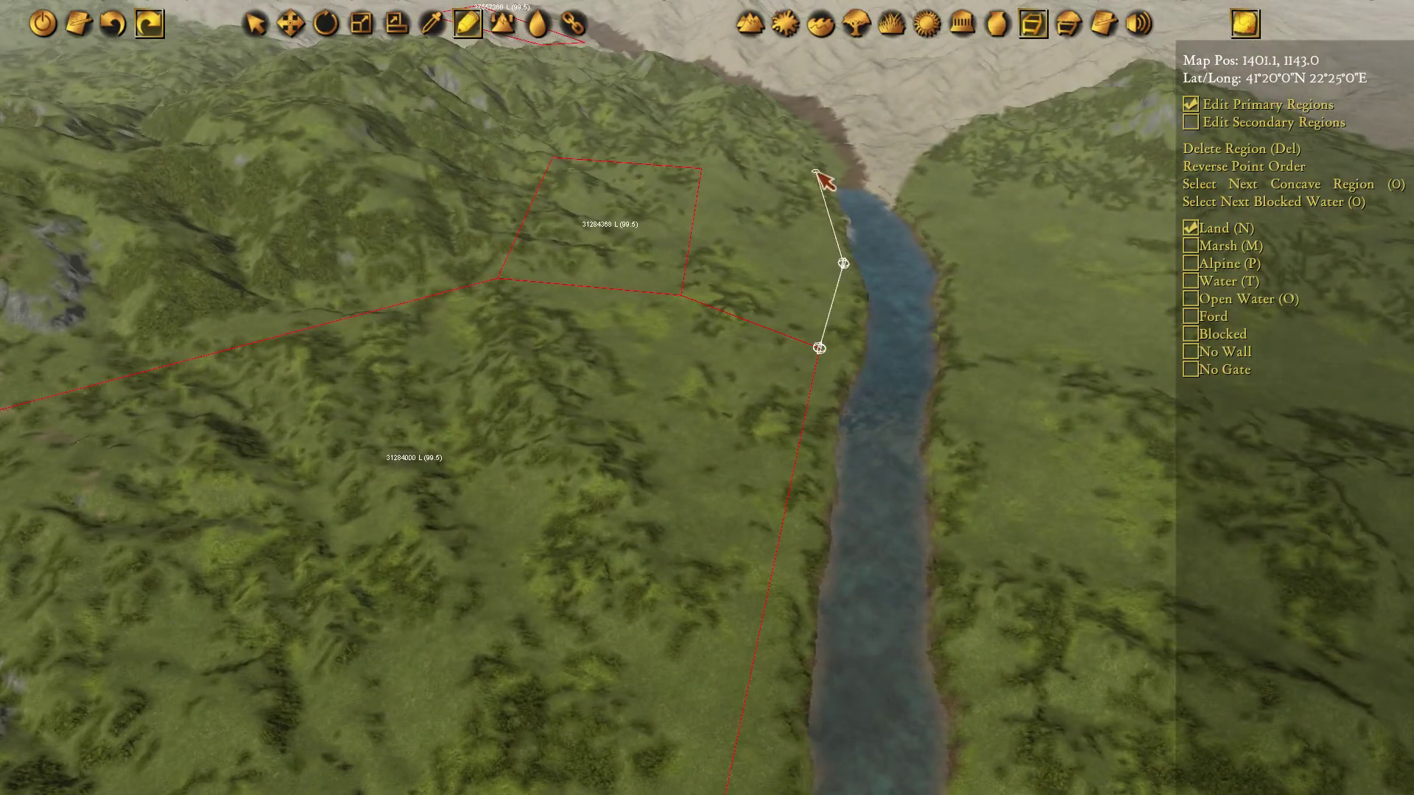
pyautogui.click(675, 297)
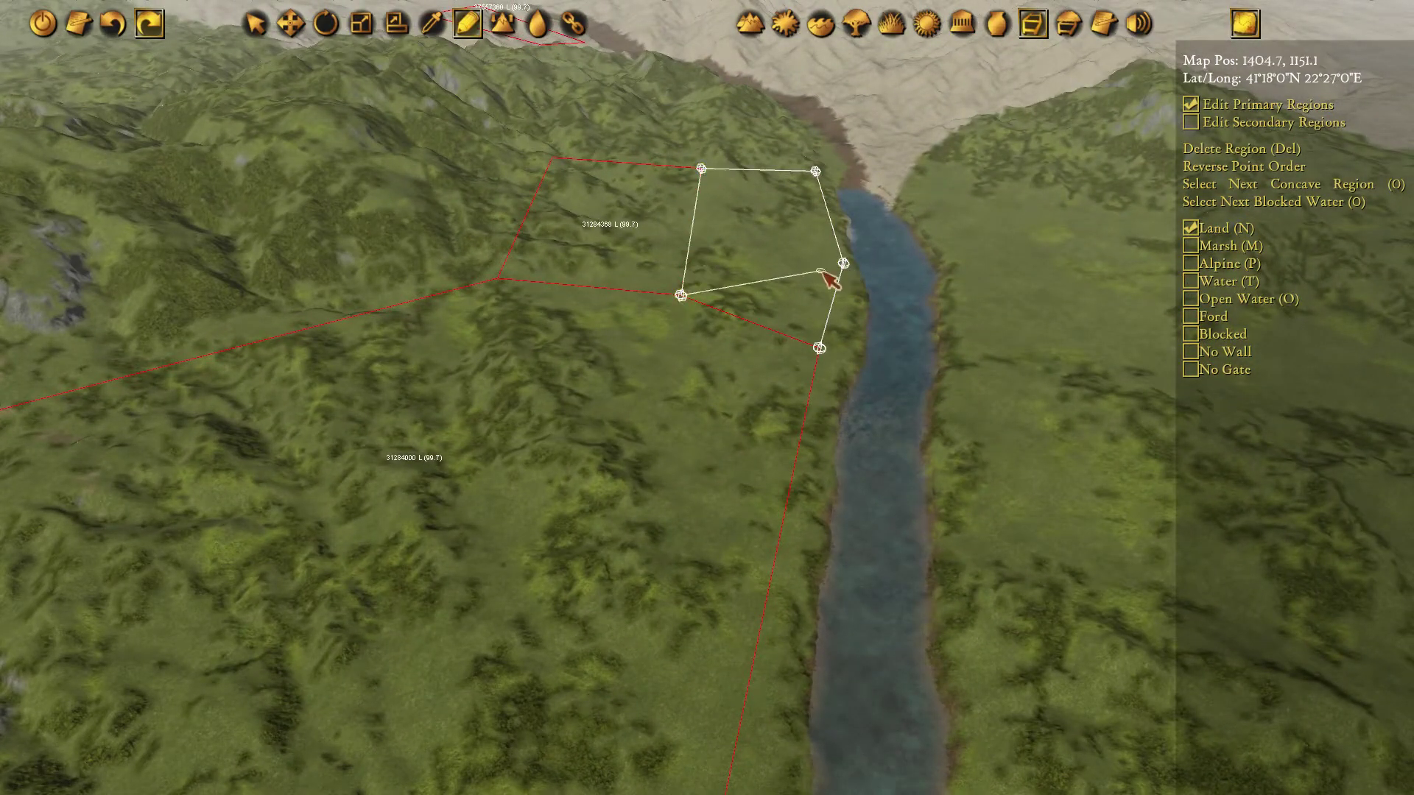
pyautogui.click(820, 349)
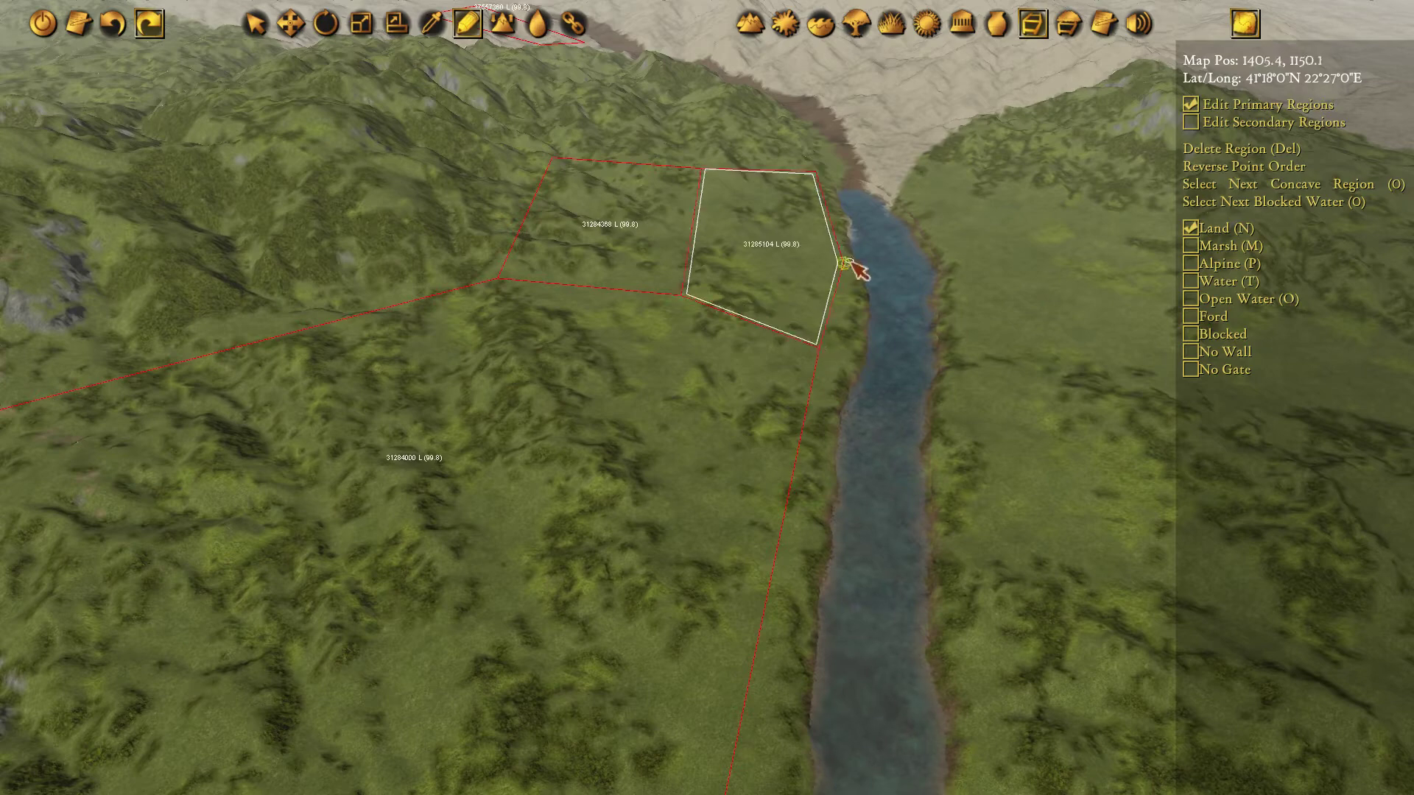
# Draw a four-sided region across the river from the five-sided region's riverside edge to the east bank.
pyautogui.click(980, 271)
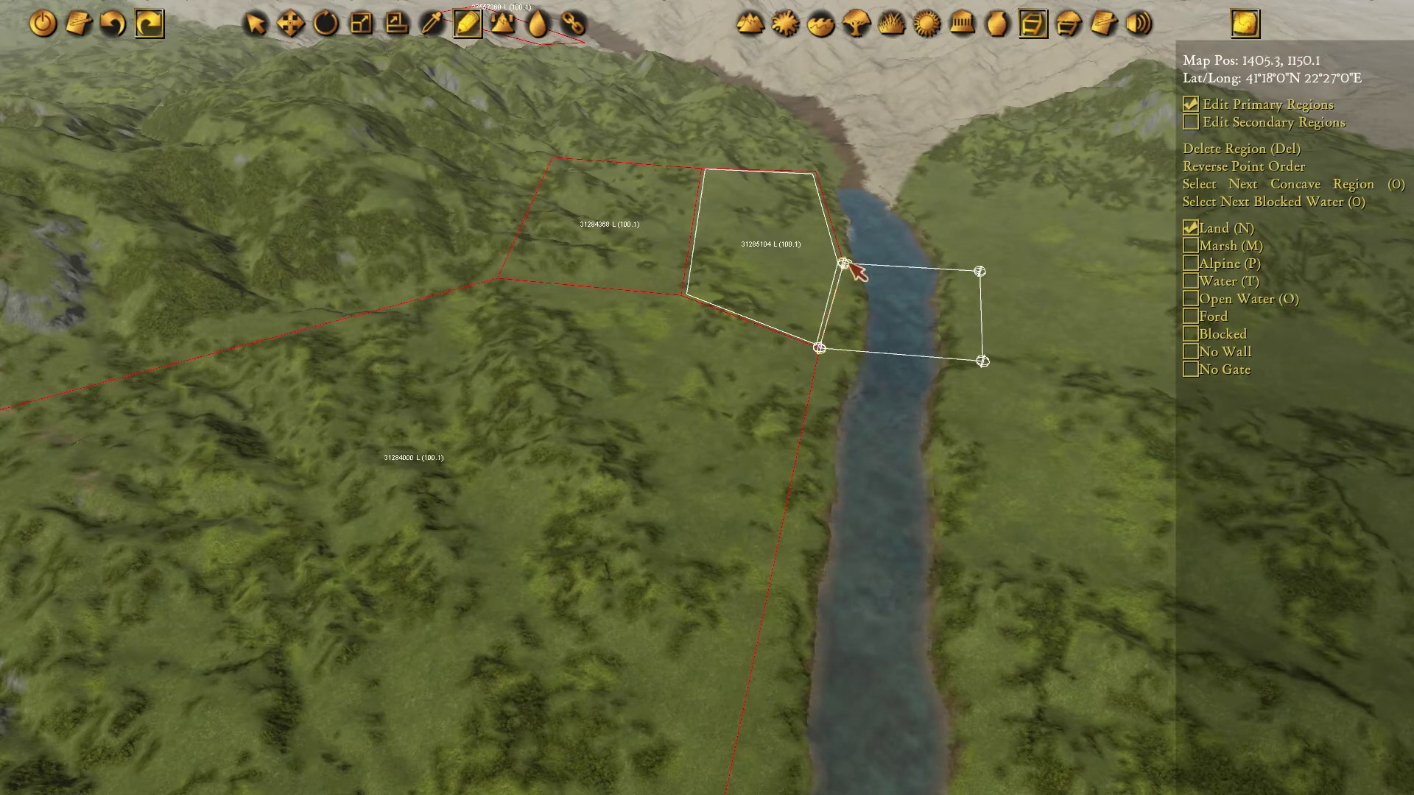
pyautogui.click(845, 264)
# Draw a four-sided region on the hillside above the river's head, sharing the five-sided riverside region's northern edge.
pyautogui.press('w')
pyautogui.moveTo(829, 267); pyautogui.dragTo(753, 269, button='middle')
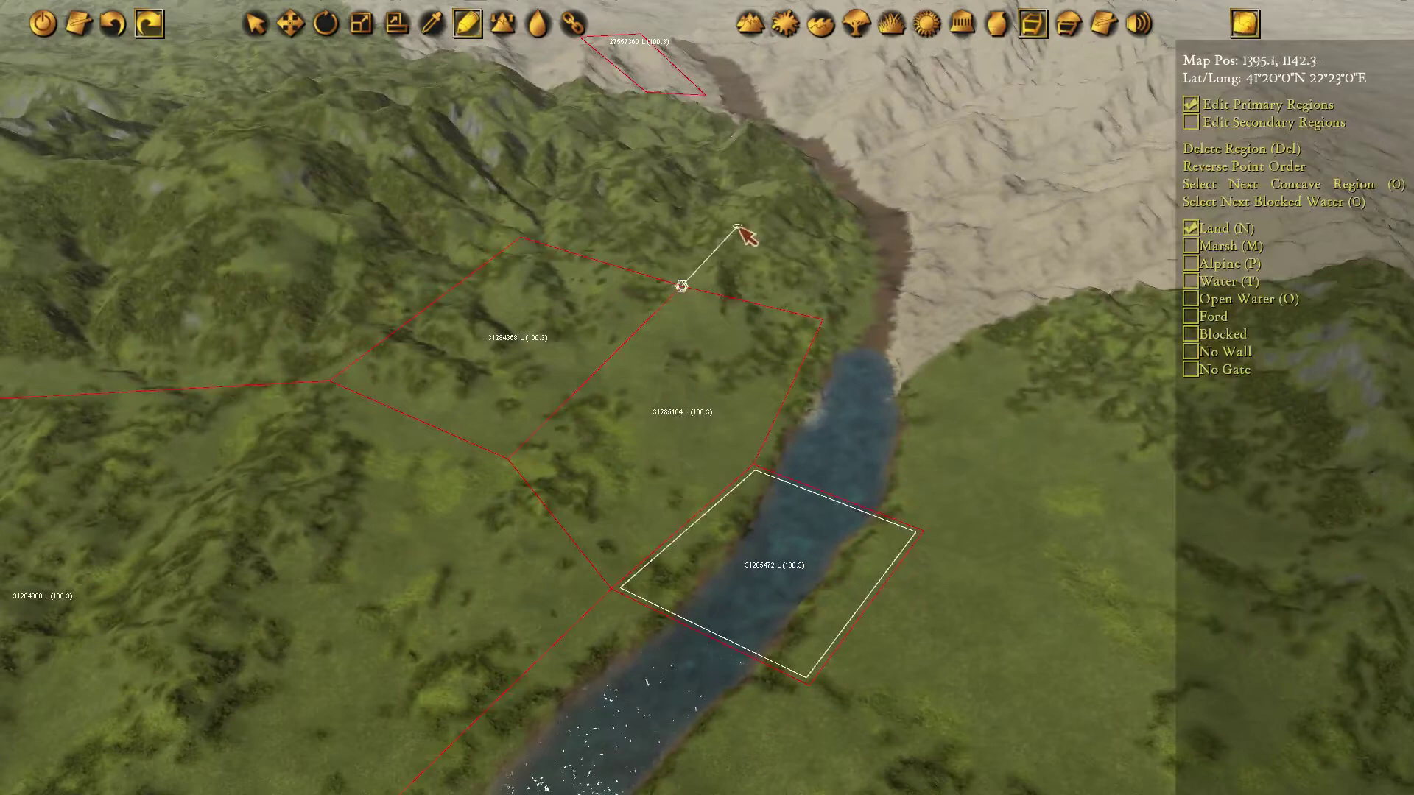
pyautogui.click(739, 206)
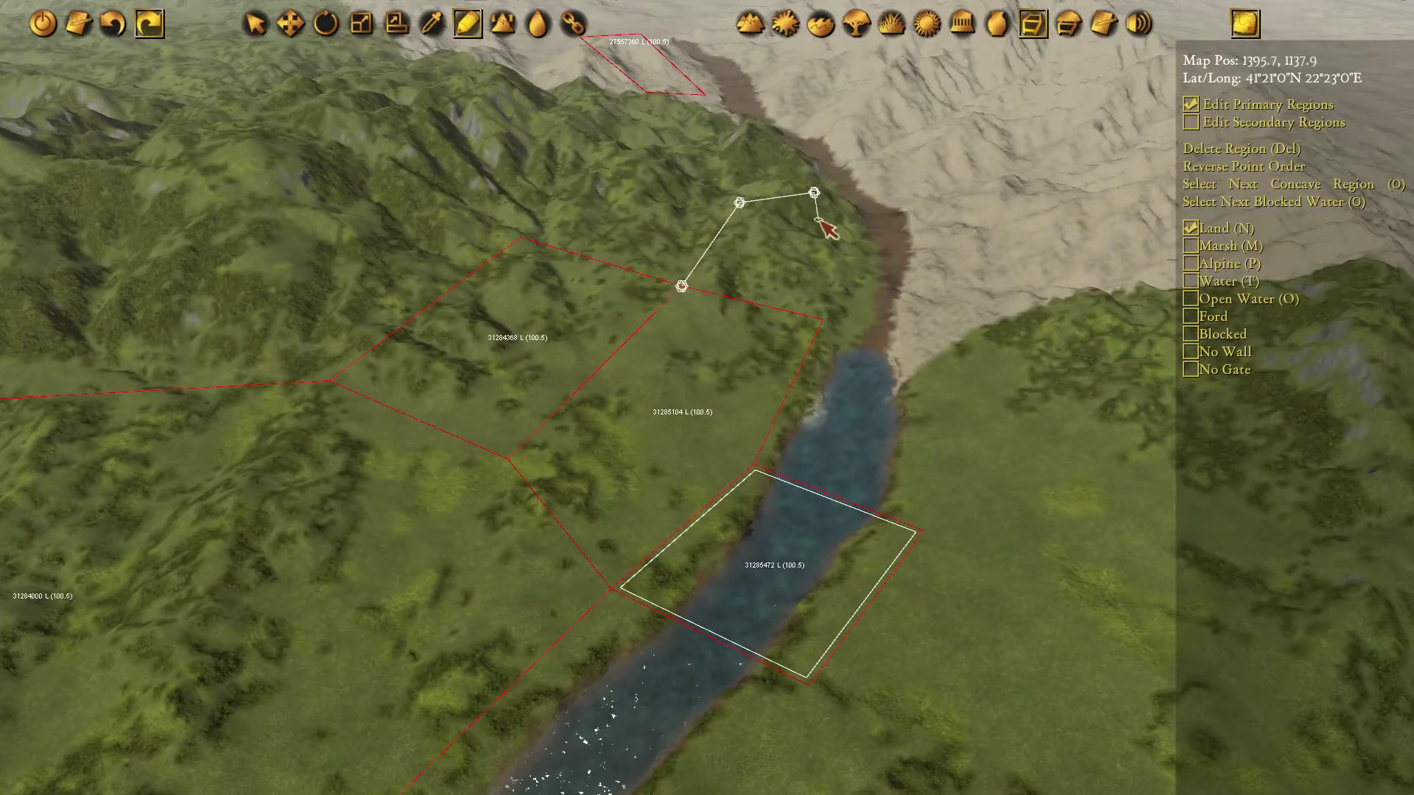
pyautogui.click(819, 326)
pyautogui.click(681, 289)
# Extend the chain with a four-sided region along the brown riverbed, built on the hillside region's far edge.
pyautogui.press('w')
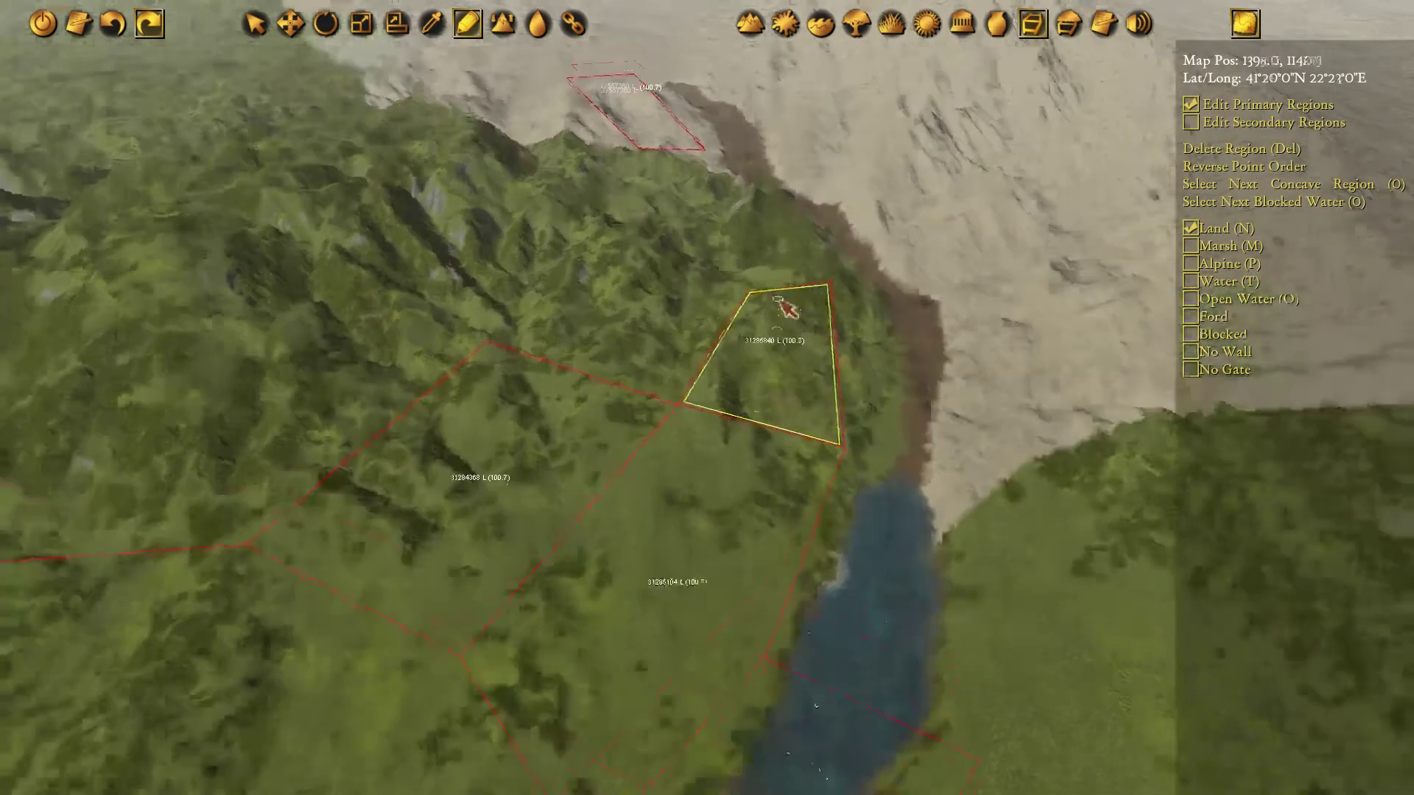
pyautogui.moveTo(780, 300); pyautogui.dragTo(730, 297, button='middle')
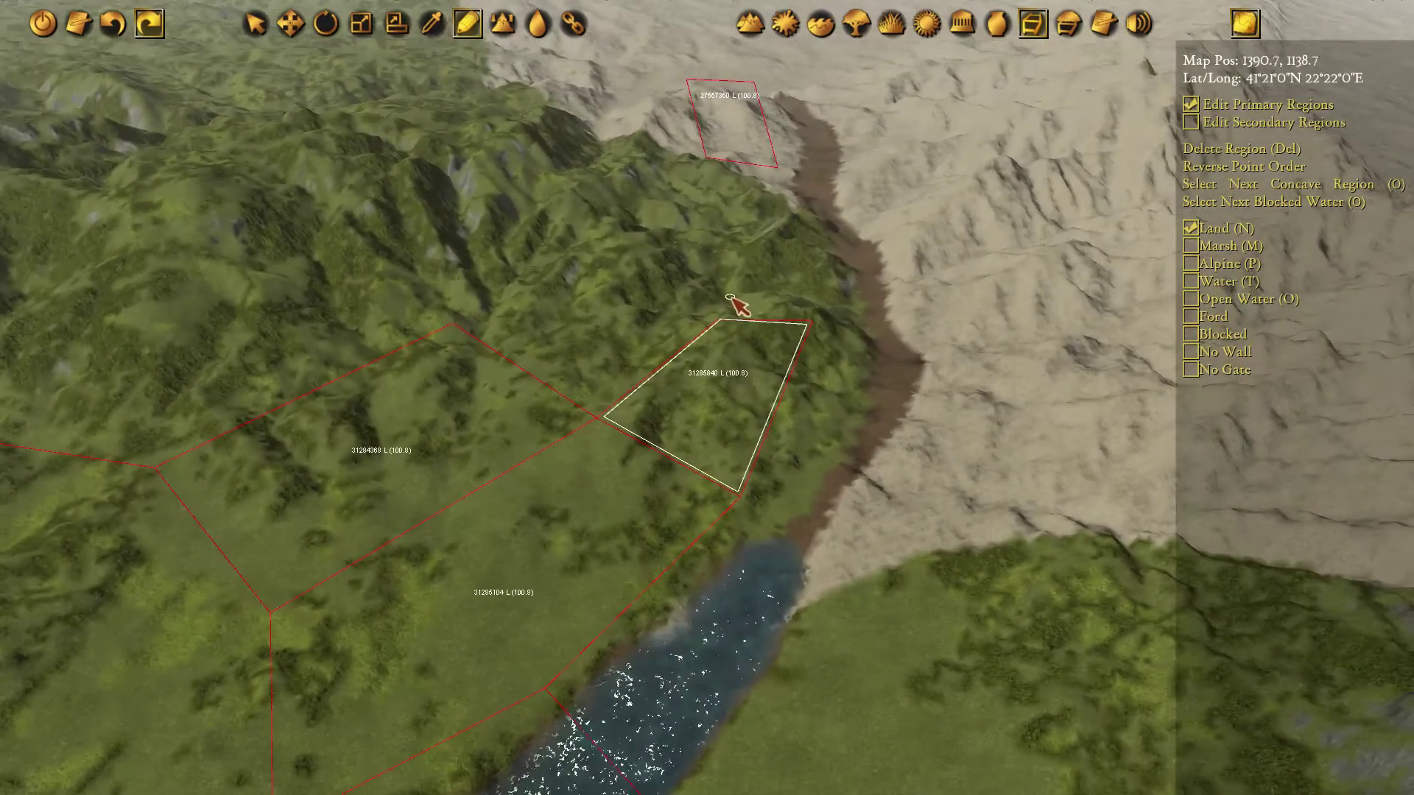
pyautogui.click(713, 221)
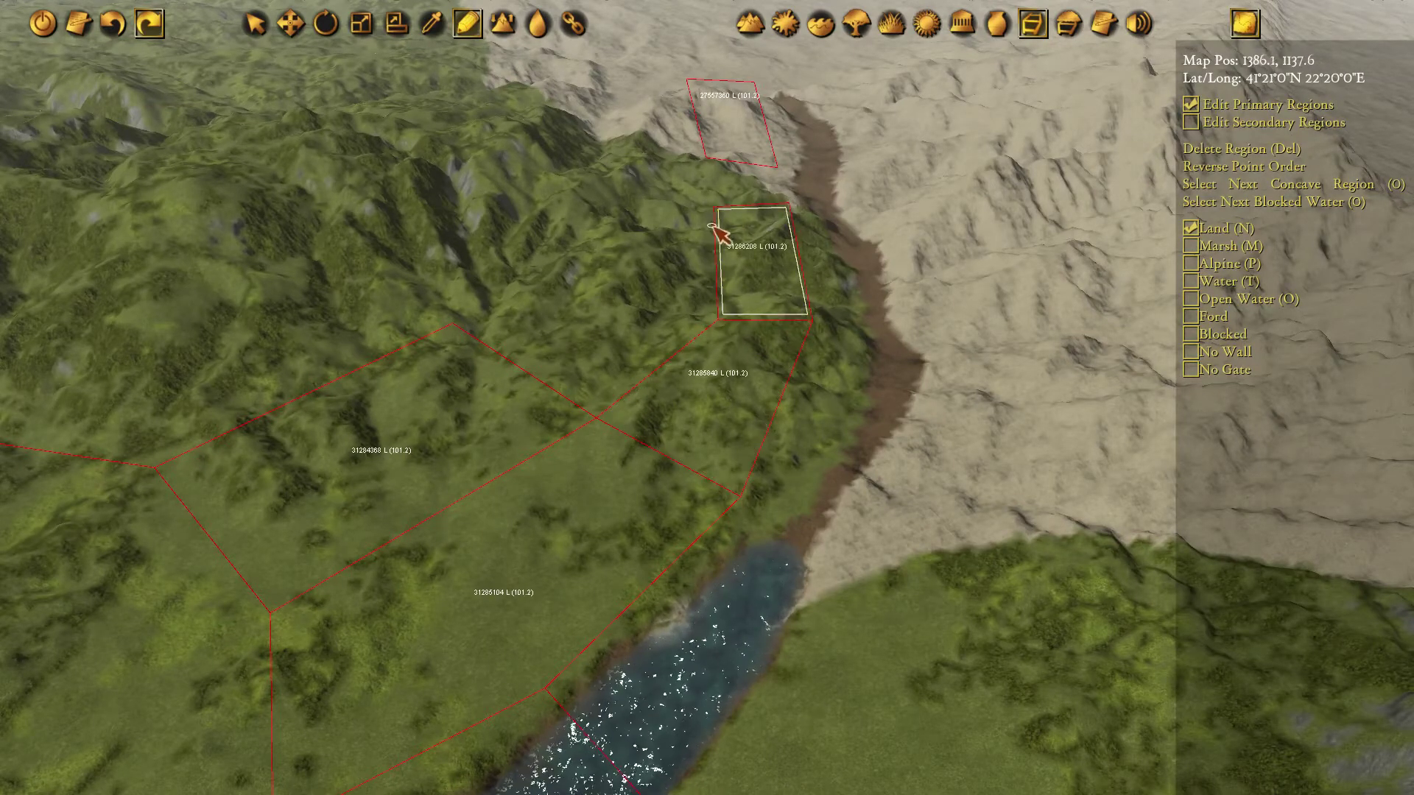
# Draw a short four-sided region bridging the end of the chain to the existing region on the bare mountain slope.
pyautogui.press('w')
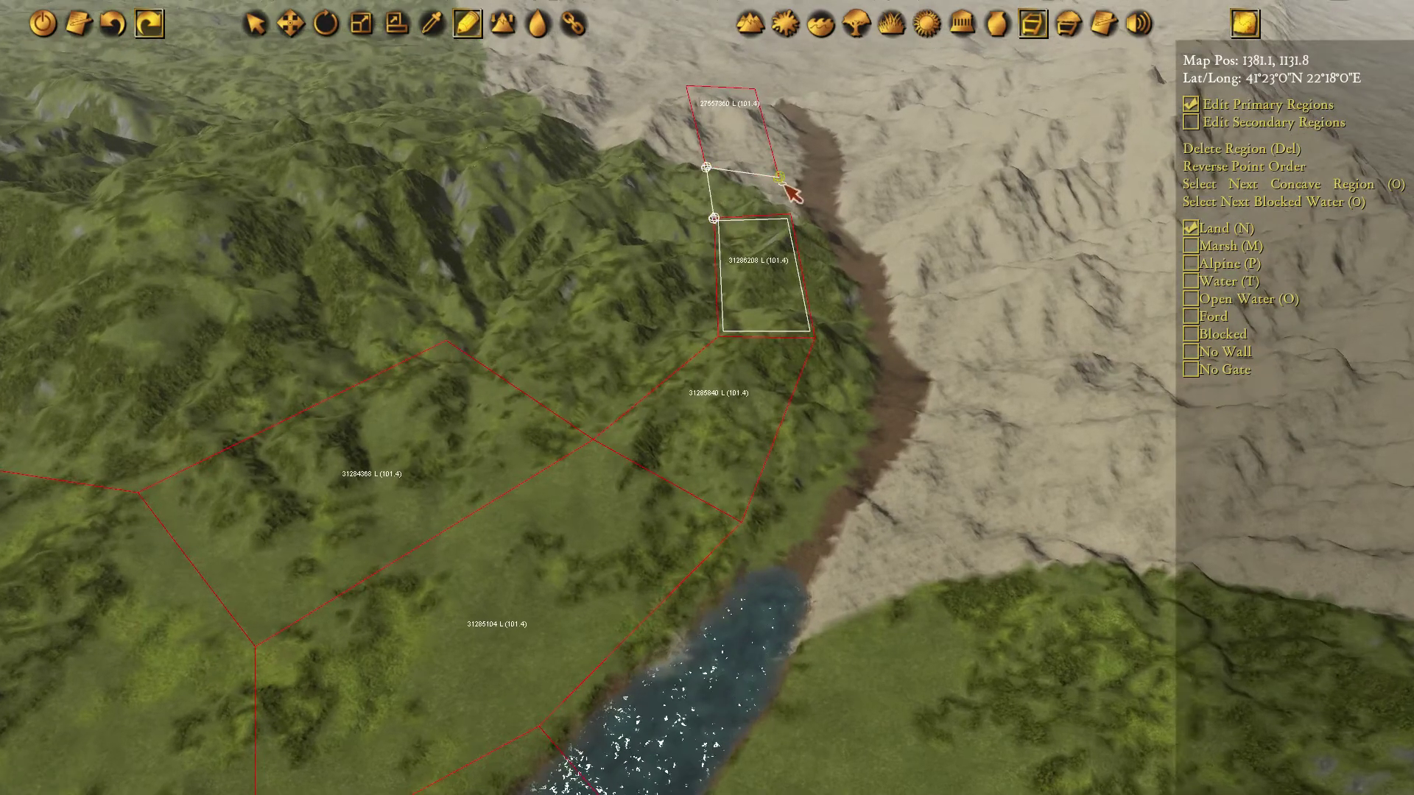
pyautogui.click(721, 223)
pyautogui.press('2')
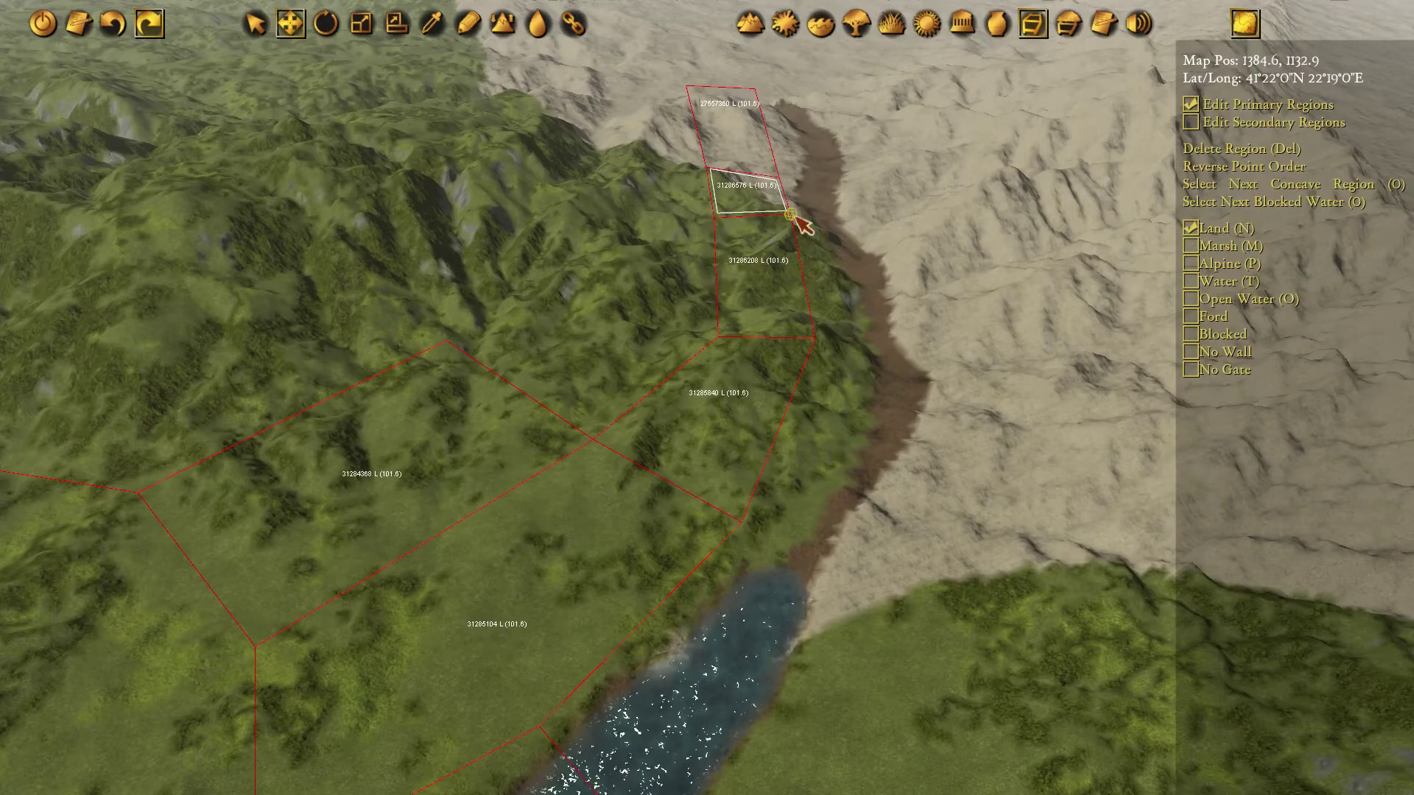
# Move the shared lower corner of the short bridging region slightly toward the brown riverbed.
pyautogui.click(792, 218)
pyautogui.moveTo(777, 250); pyautogui.dragTo(780, 276)
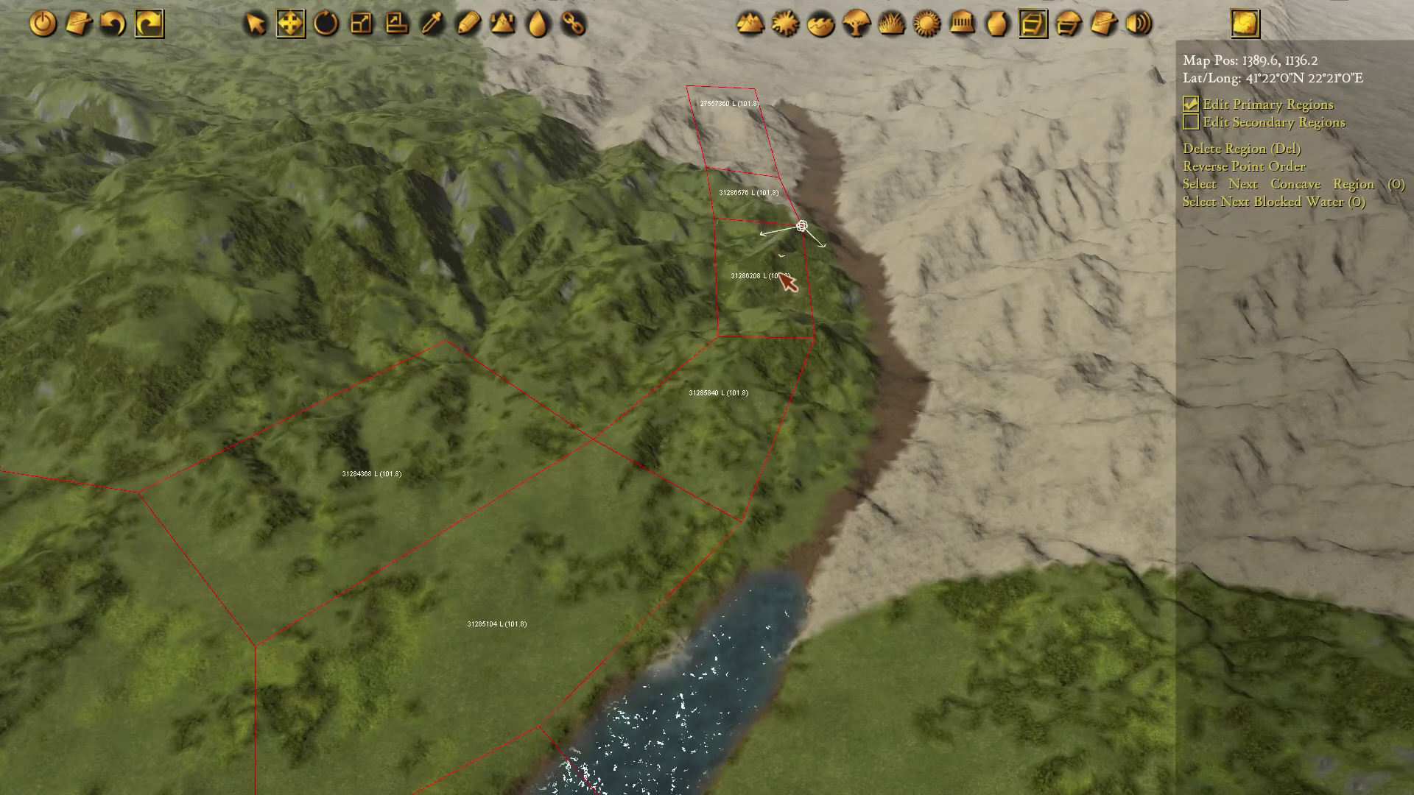
# Change the four-sided region that crosses the river near its head to the Ford type.
pyautogui.press('s')
pyautogui.press('a')
pyautogui.press('e')
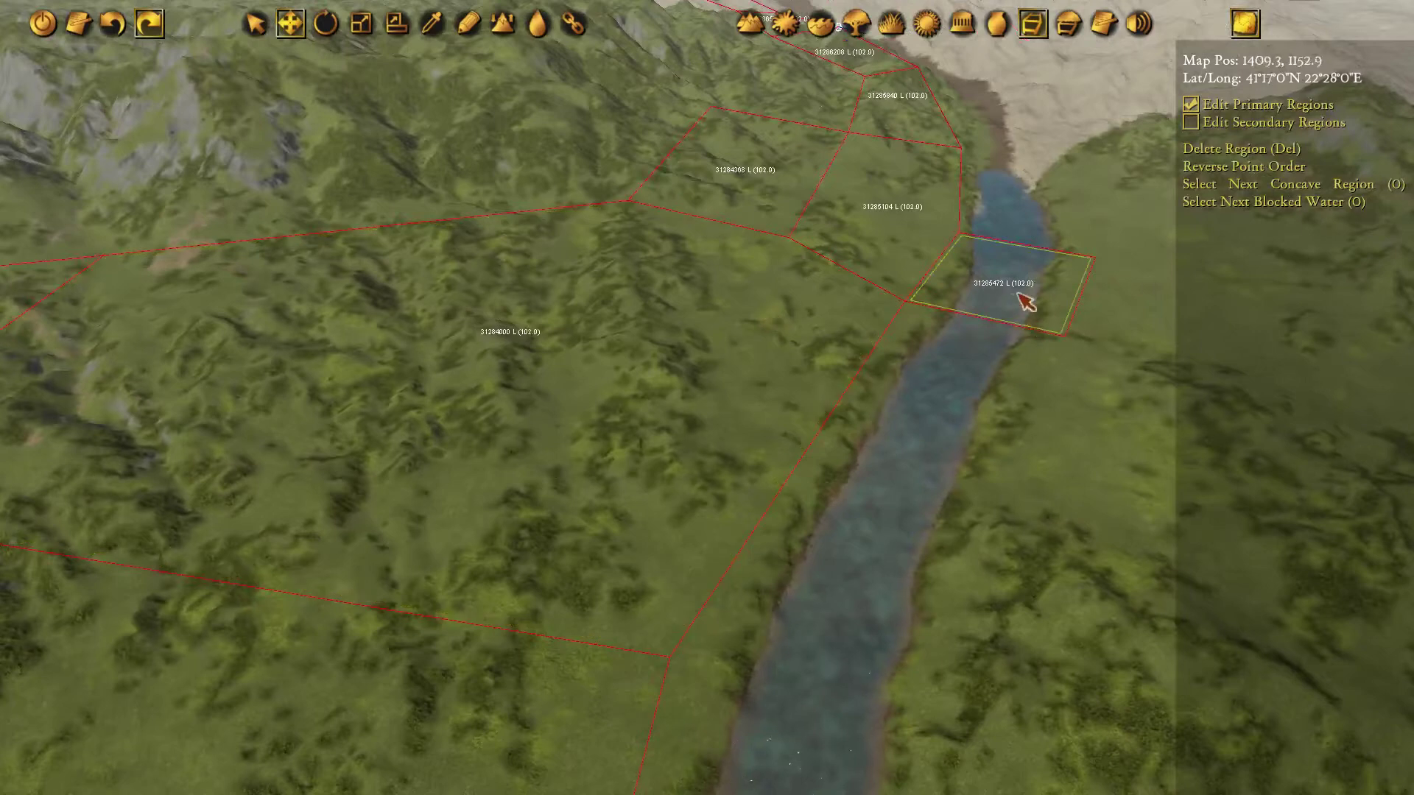
pyautogui.click(1021, 296)
pyautogui.click(1230, 317)
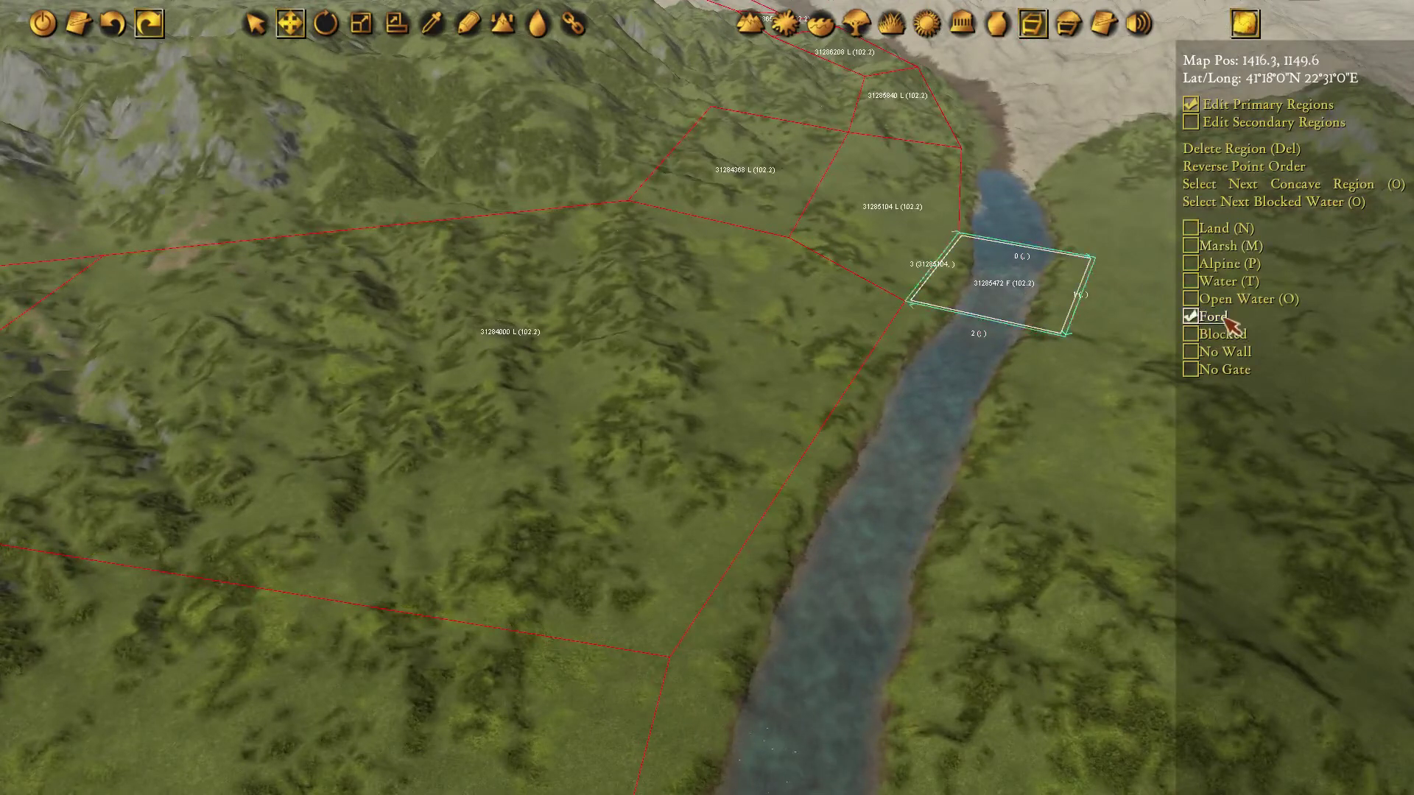
# Place a citycommon building in the small four-sided region at the foot of the mountains, northwest of the southern river ford.
pyautogui.press('s')
pyautogui.press('a')
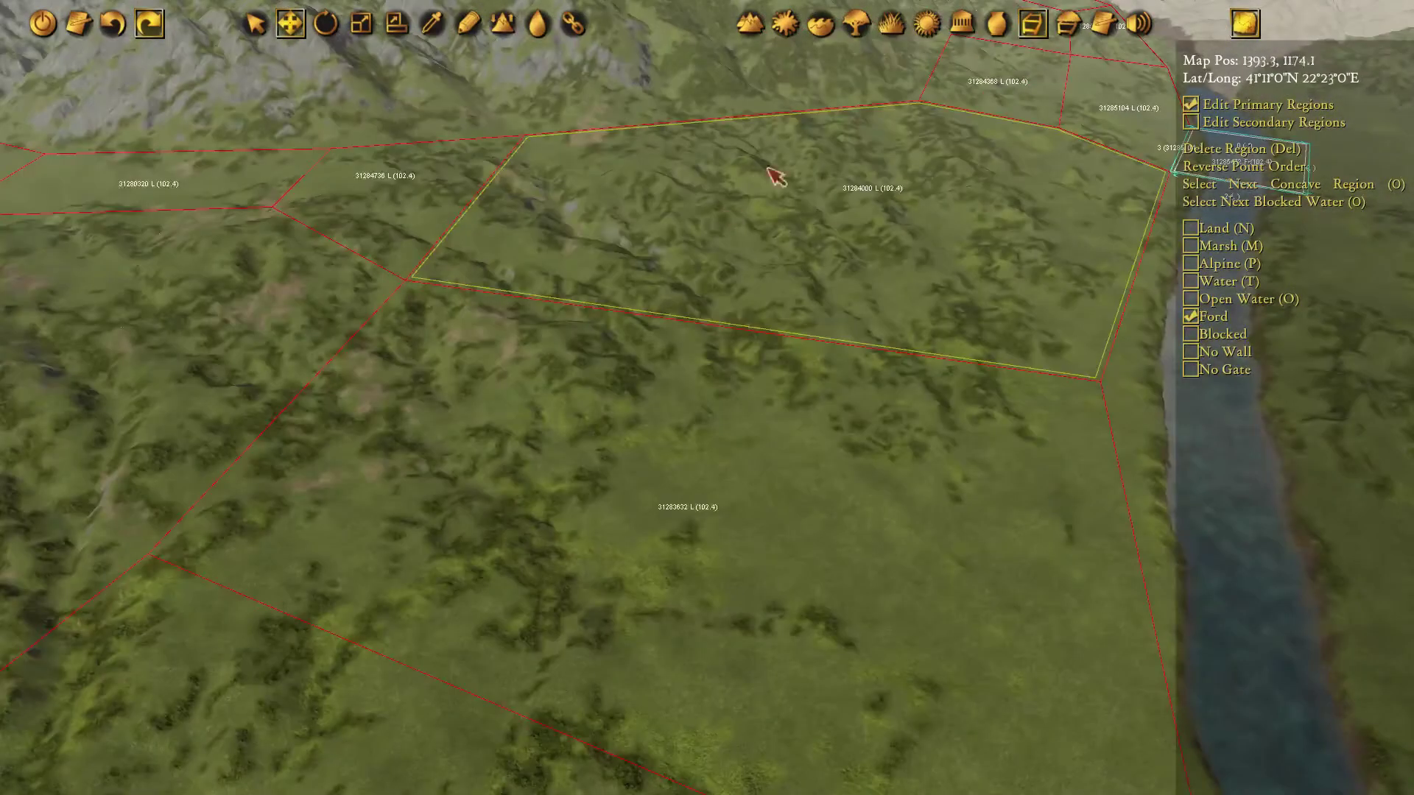
pyautogui.press('s')
pyautogui.press('a')
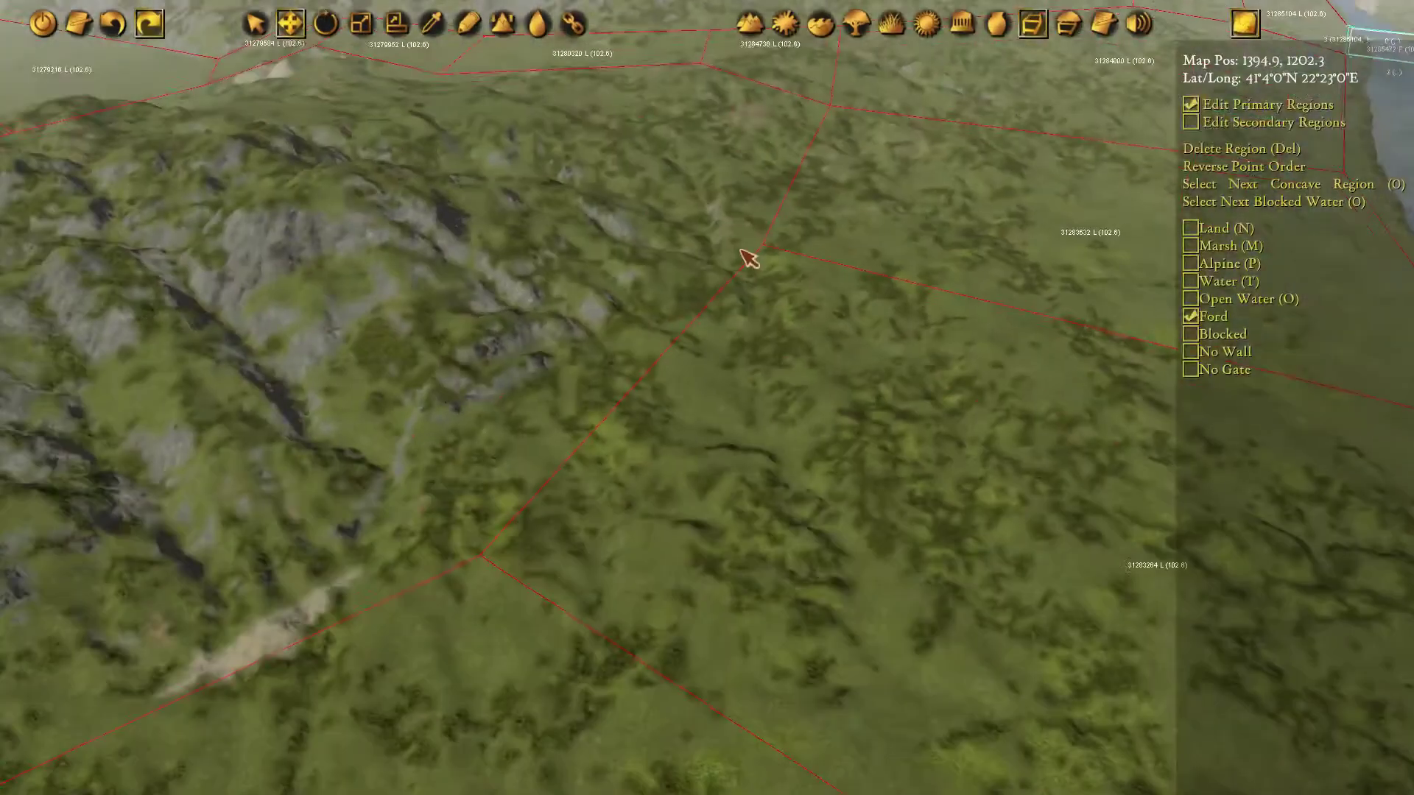
pyautogui.press('s')
pyautogui.press('a')
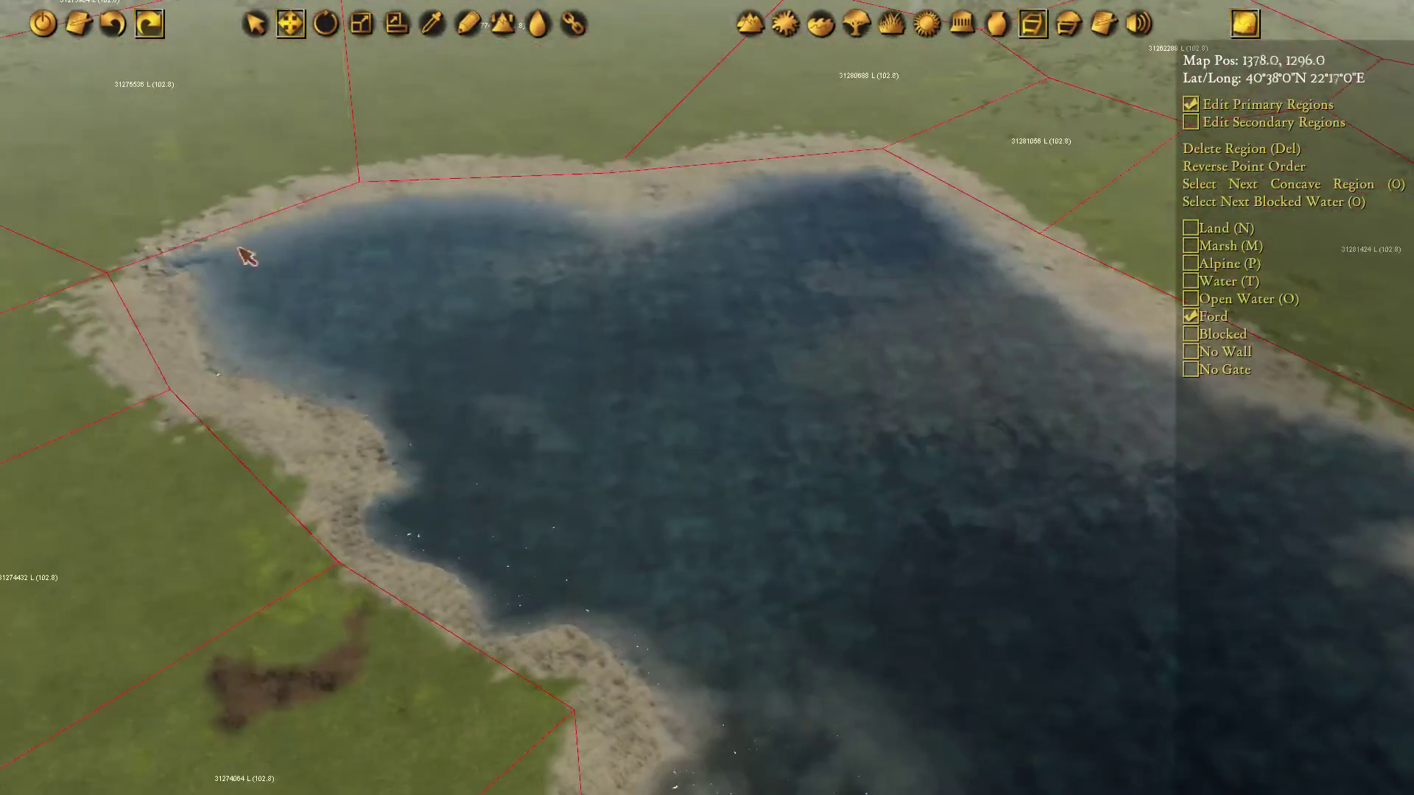
pyautogui.press('s')
pyautogui.press('a')
pyautogui.moveTo(160, 204); pyautogui.dragTo(731, 257, button='middle')
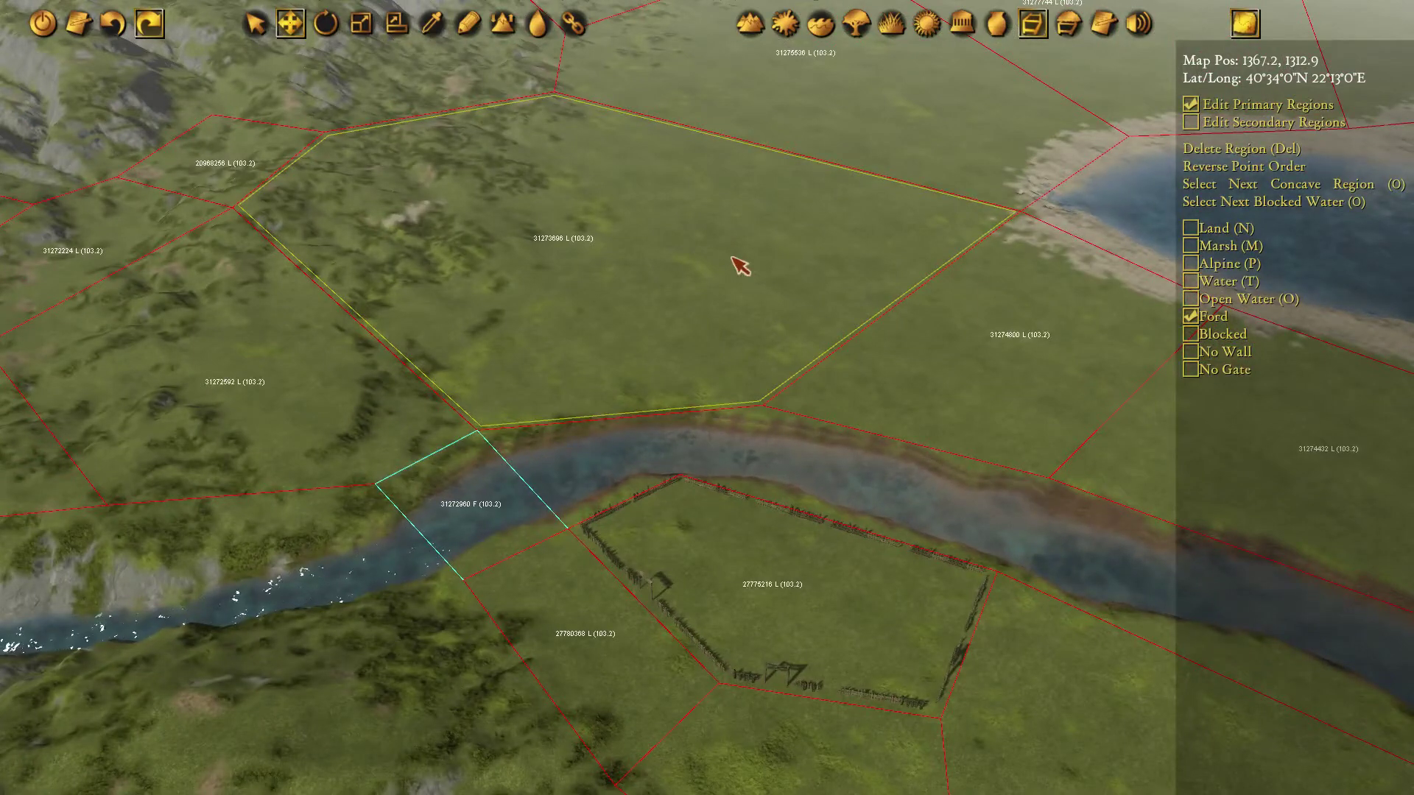
pyautogui.press('a')
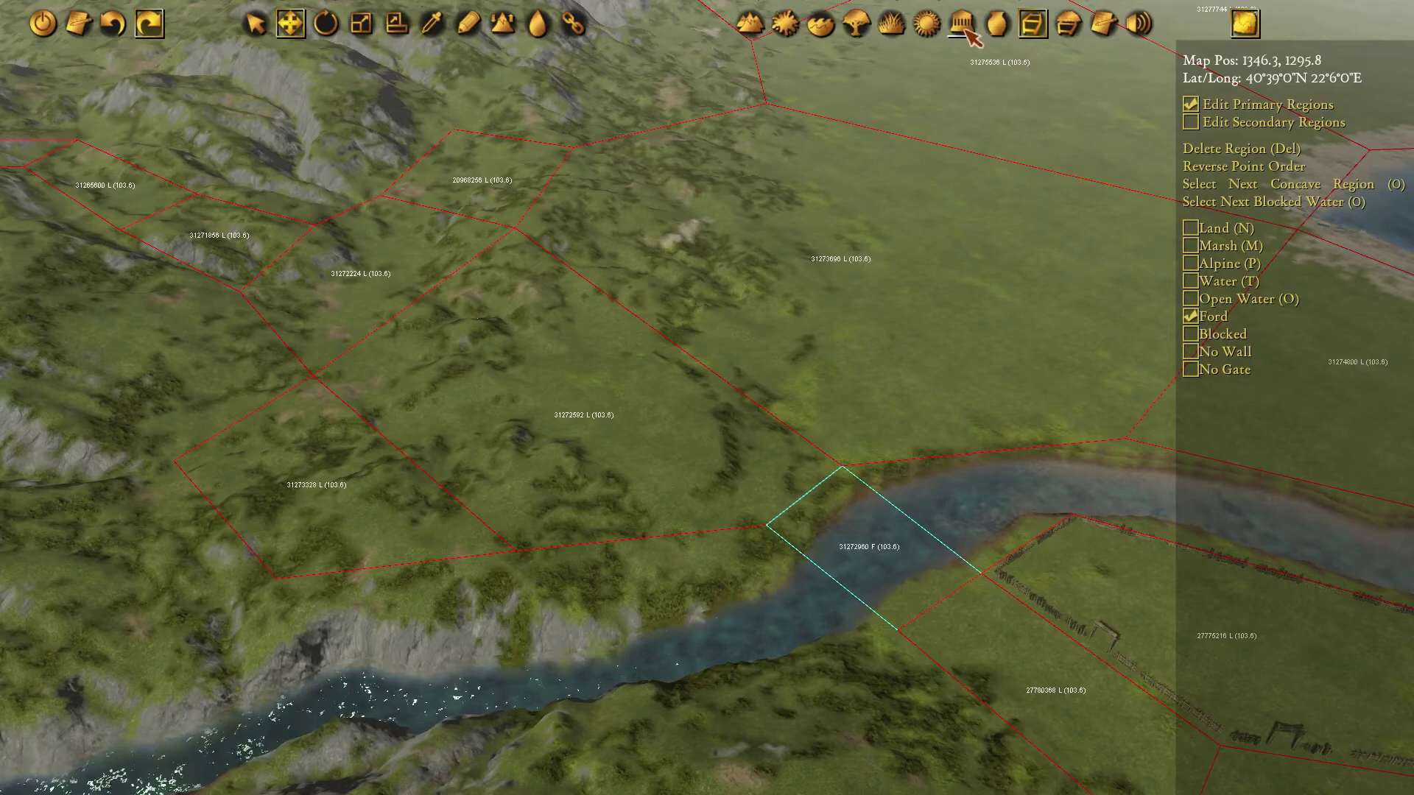
pyautogui.click(964, 29)
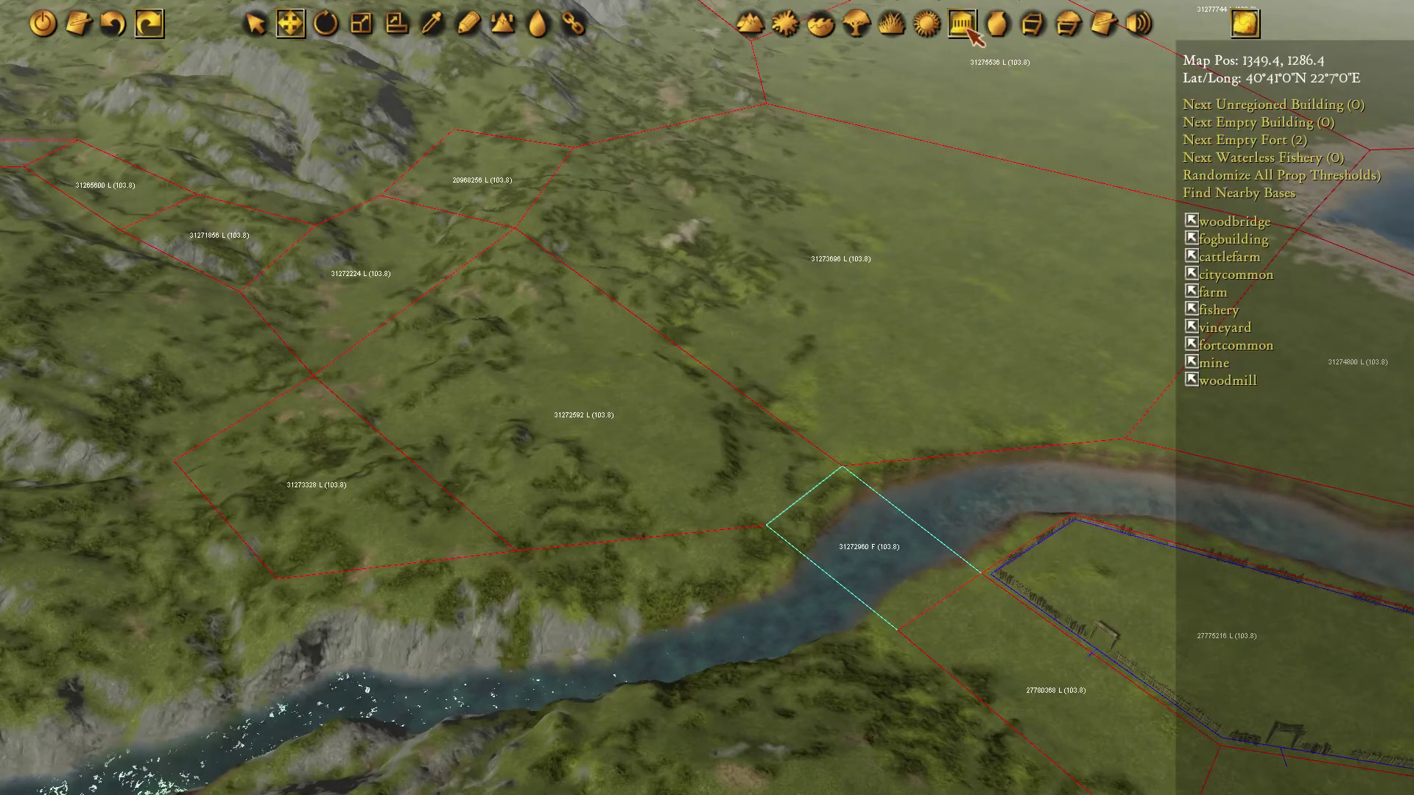
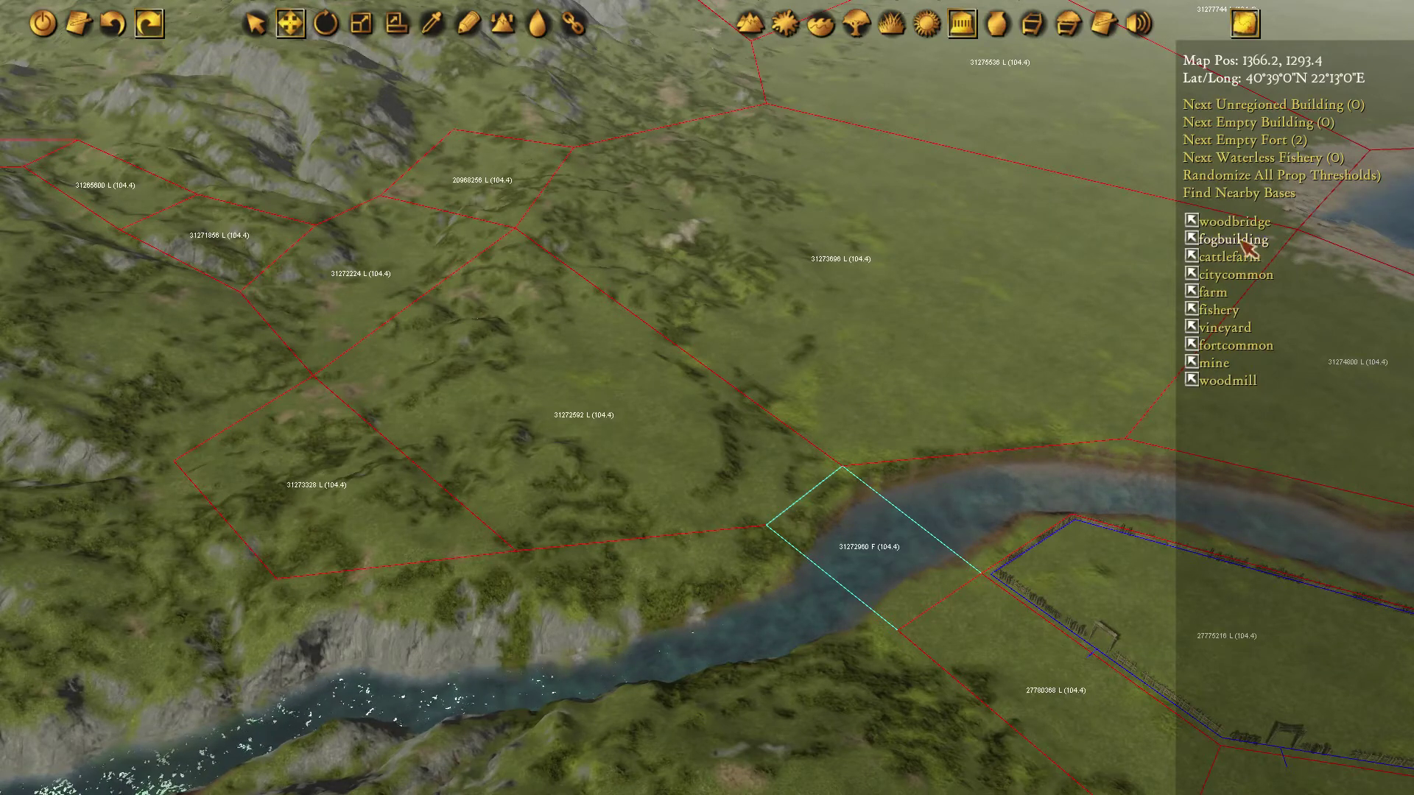
pyautogui.click(1238, 278)
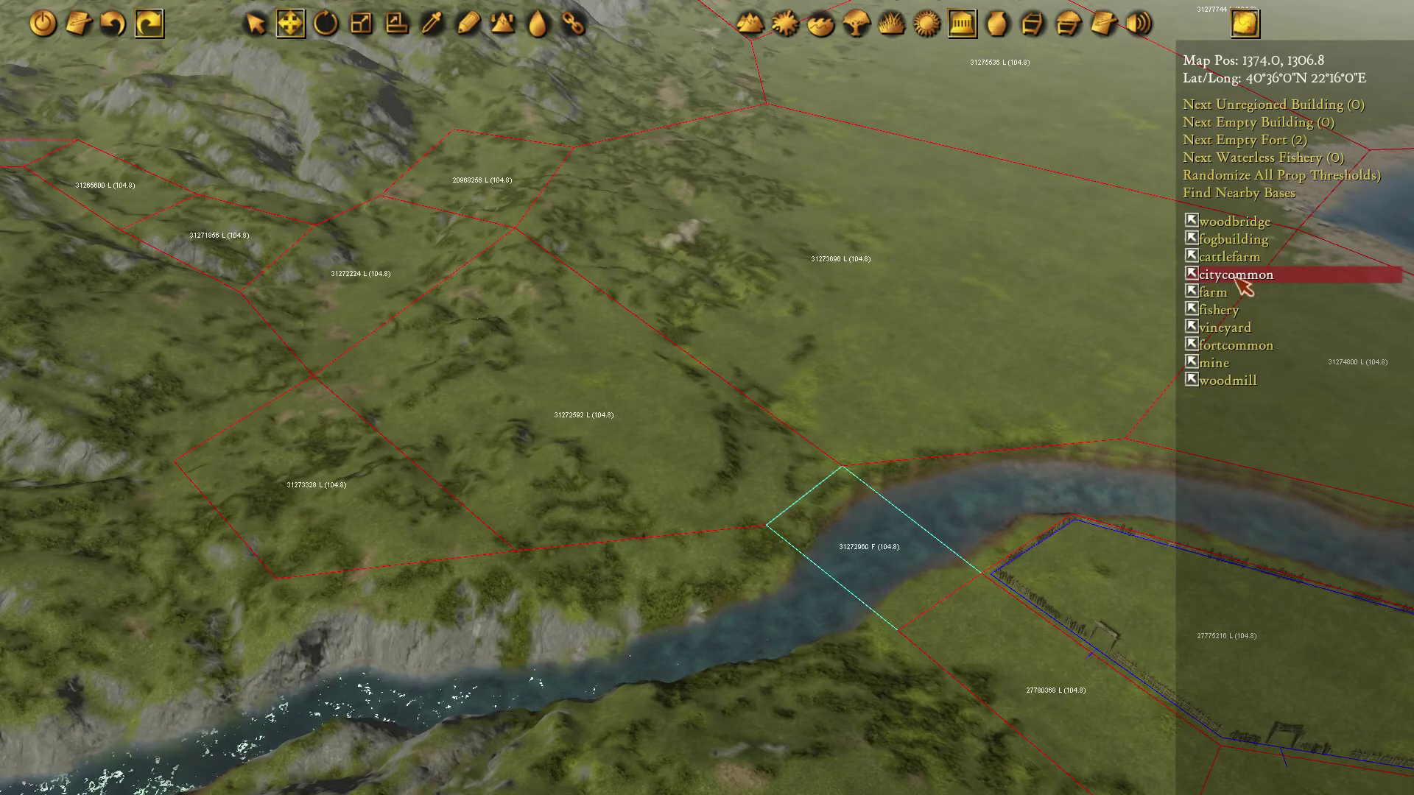
pyautogui.moveTo(614, 145); pyautogui.dragTo(637, 184, button='middle')
pyautogui.press('p')
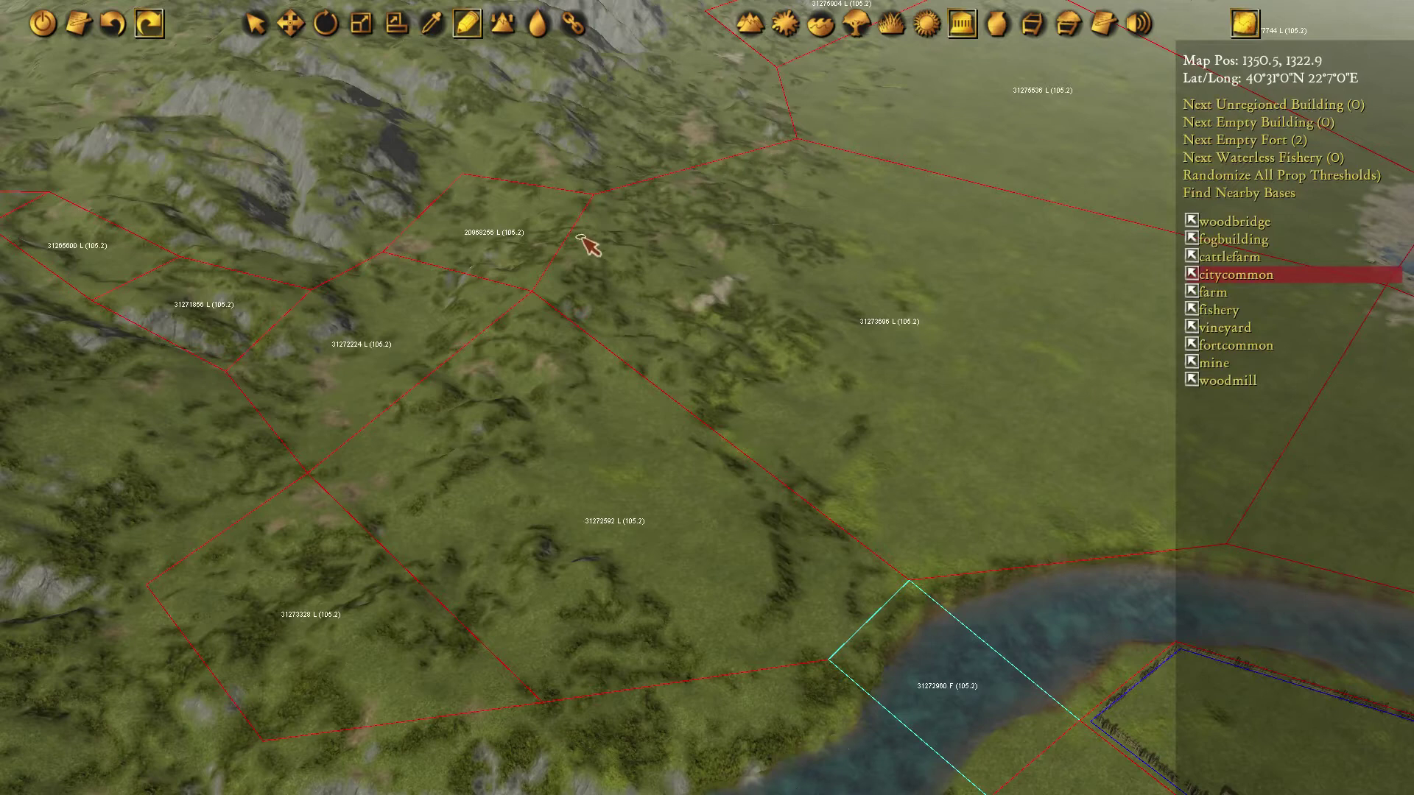
pyautogui.moveTo(587, 243); pyautogui.dragTo(602, 259, button='middle')
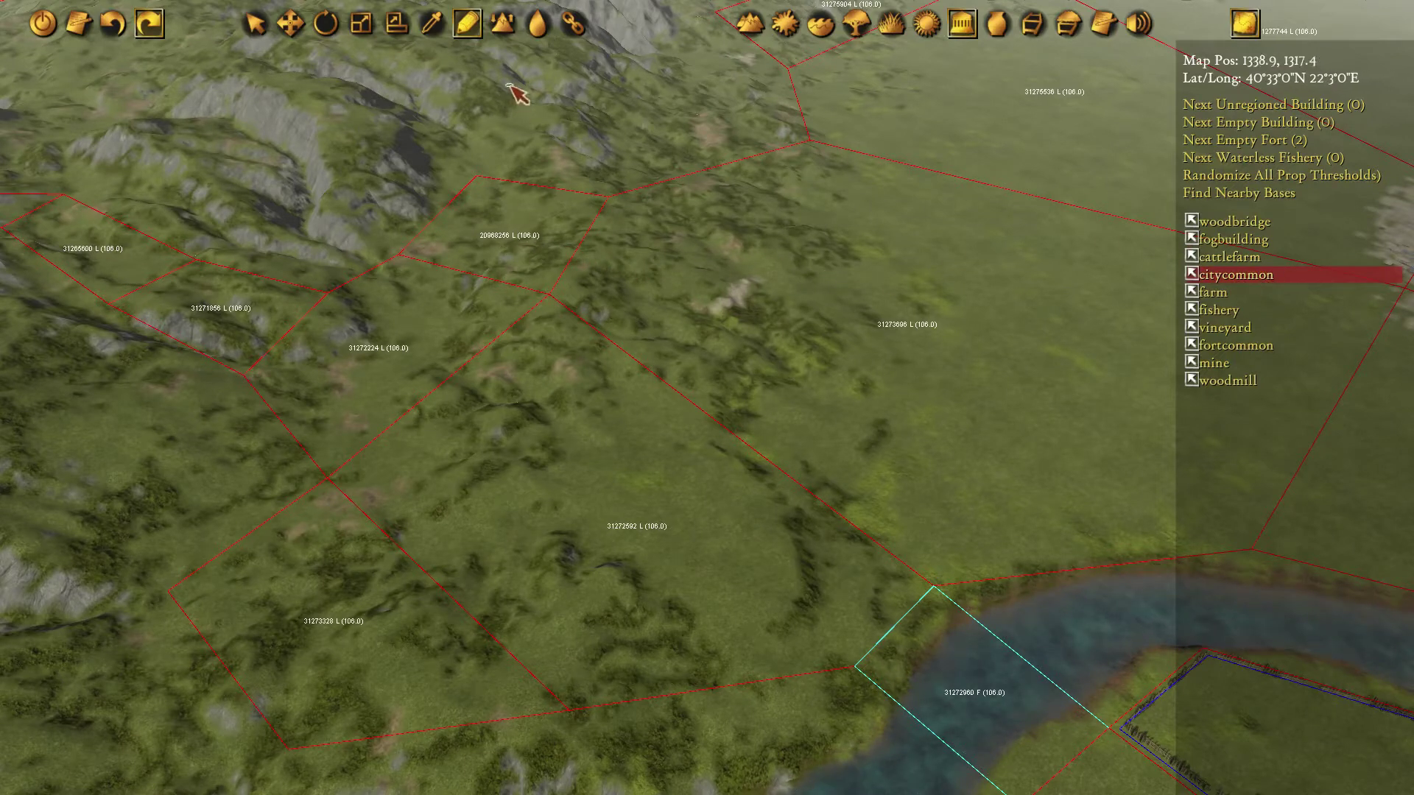
pyautogui.click(516, 238)
# Place a citycommon in the small region on the northern edge of the wide meadow region.
pyautogui.moveTo(841, 166); pyautogui.dragTo(692, 126, button='middle')
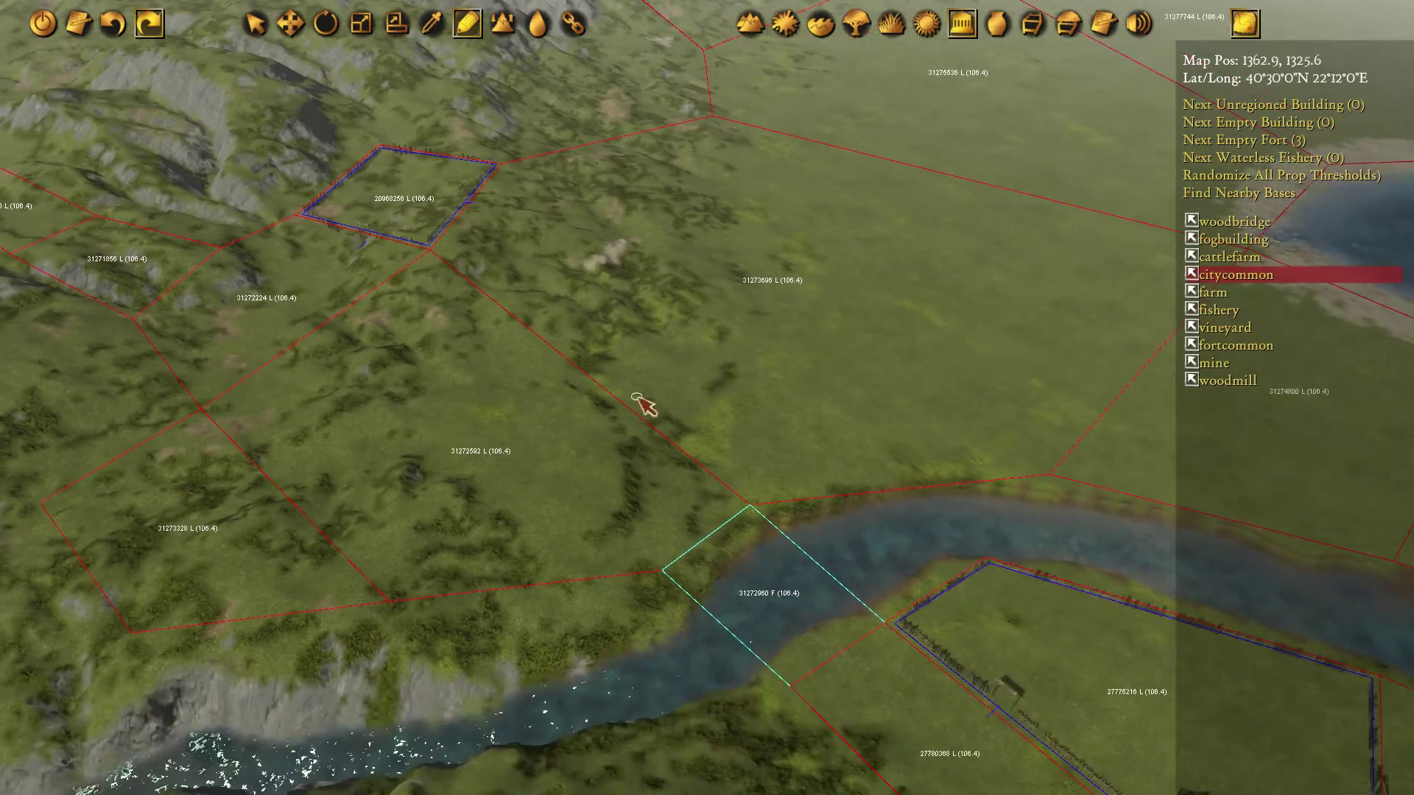
pyautogui.moveTo(634, 394); pyautogui.dragTo(804, 152, button='middle')
pyautogui.moveTo(996, 134); pyautogui.dragTo(828, 336, button='middle')
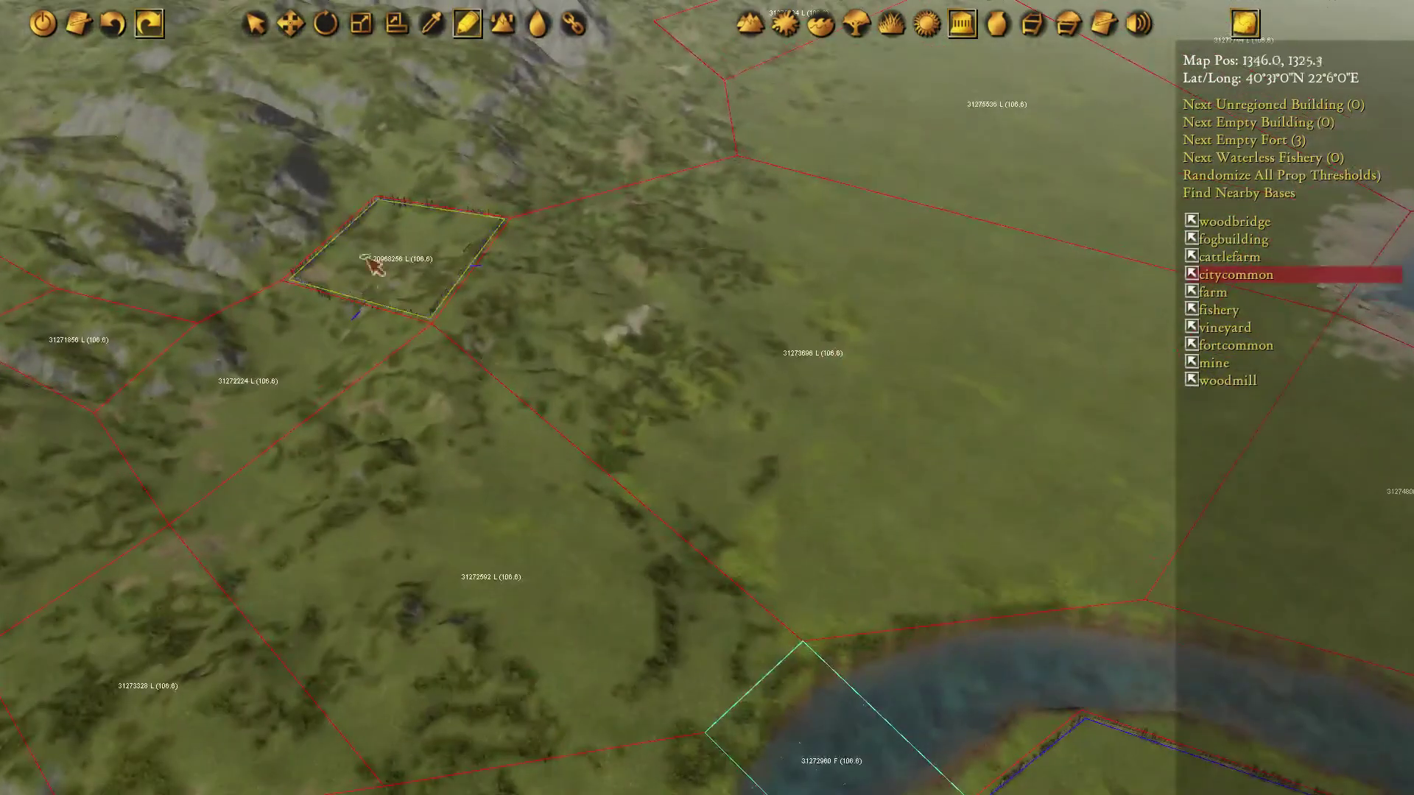
pyautogui.scroll(5, 377, 263)
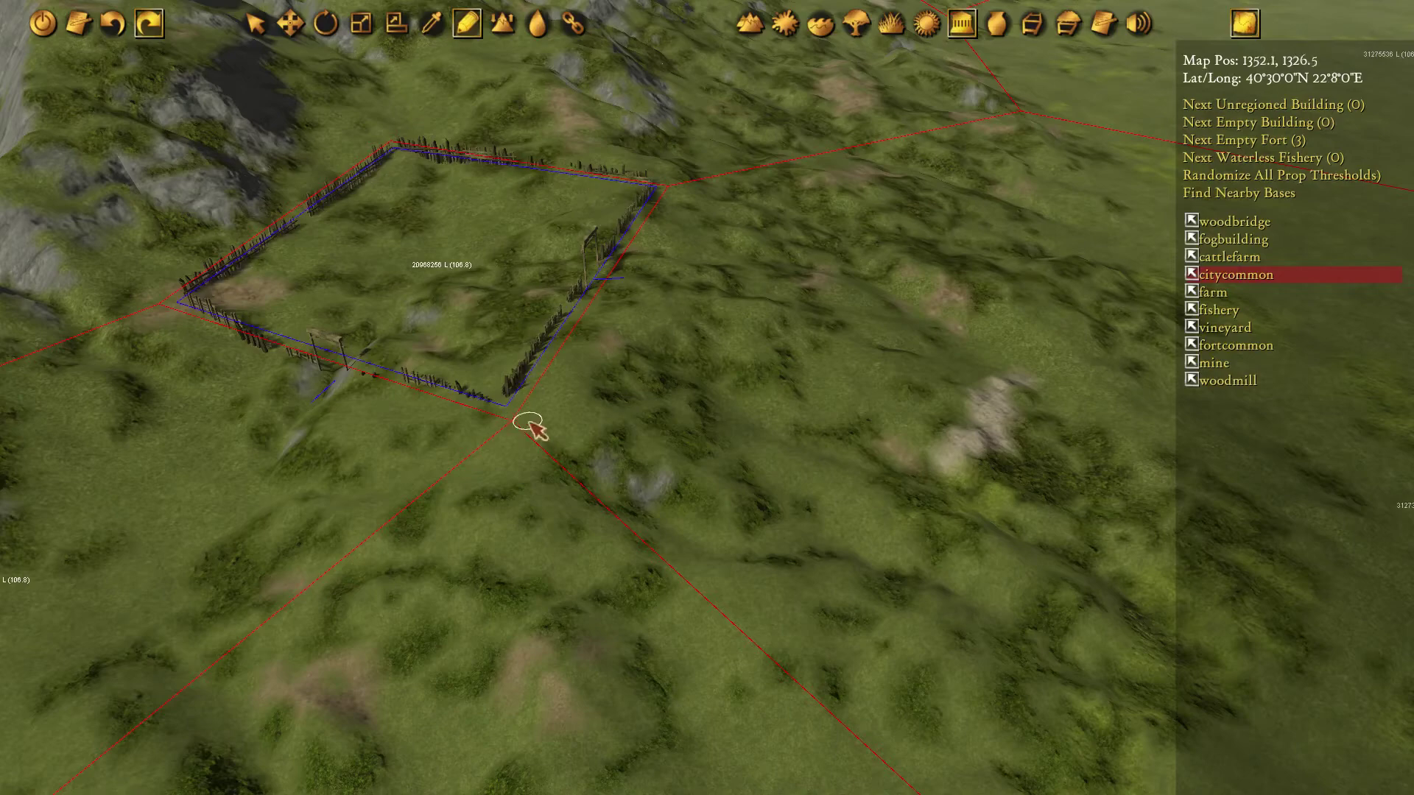
pyautogui.scroll(-4, 532, 422)
pyautogui.moveTo(914, 280); pyautogui.dragTo(416, 583, button='middle')
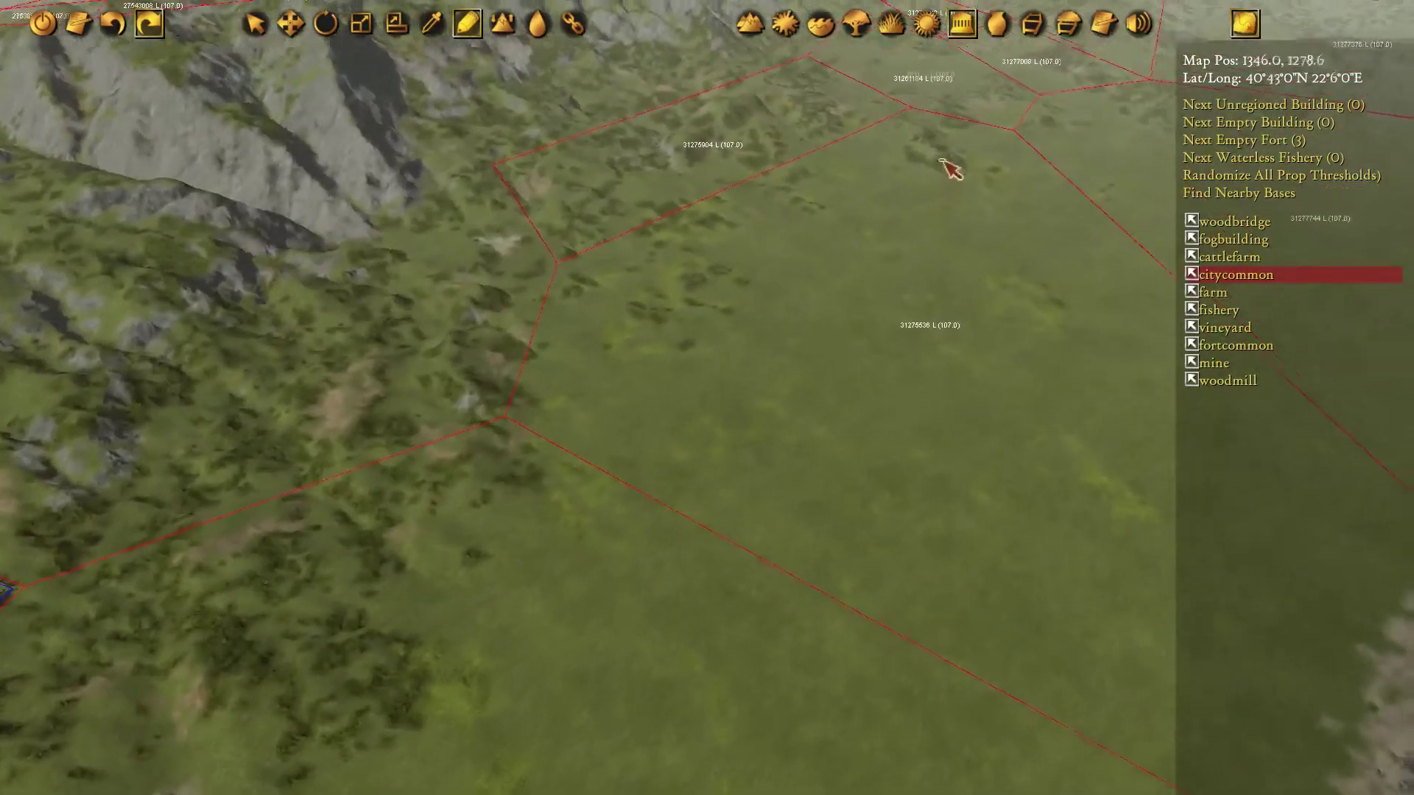
pyautogui.moveTo(932, 147); pyautogui.dragTo(436, 429, button='middle')
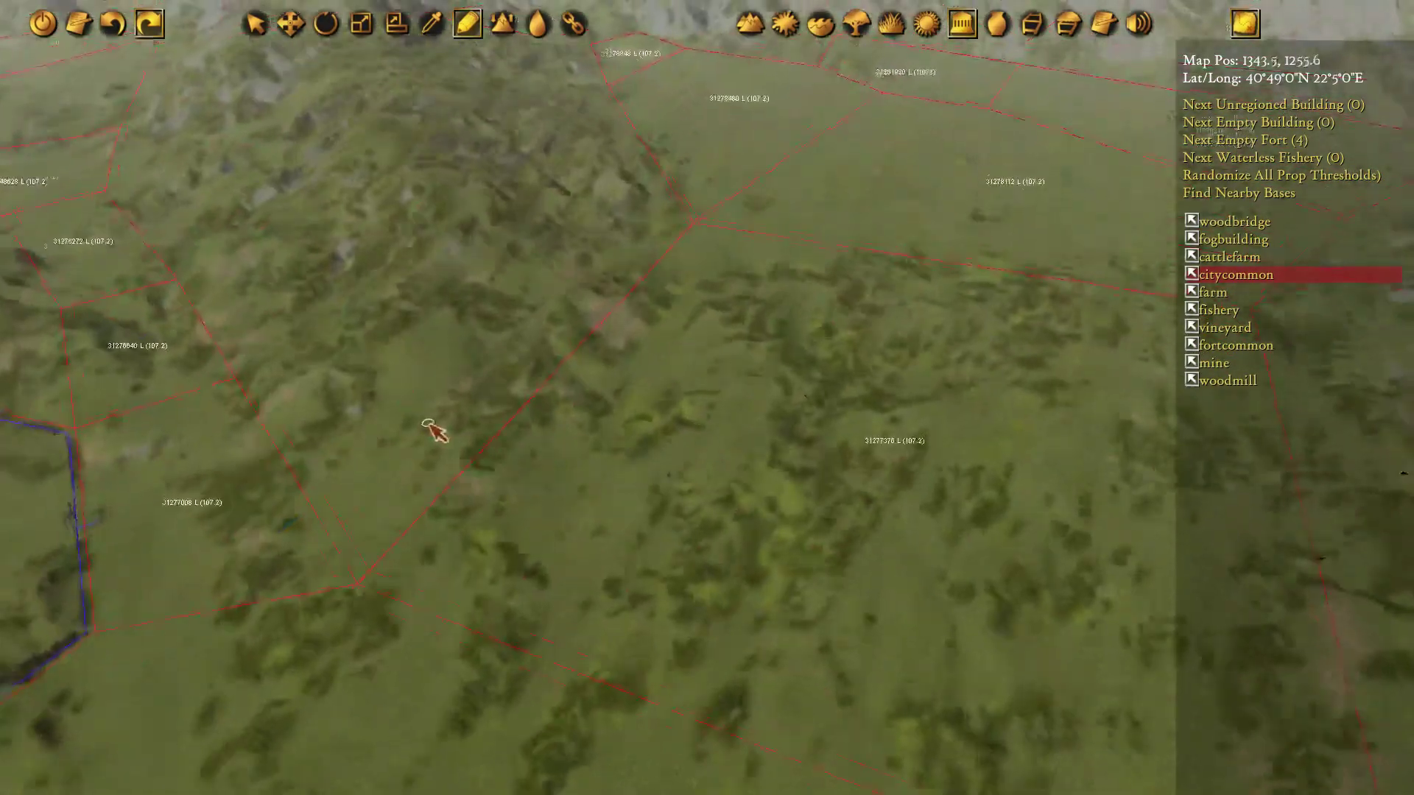
# Place citycommon buildings in a region farther north and in the region at the rocky mountain's southern foot.
pyautogui.moveTo(965, 578); pyautogui.dragTo(603, 312, button='middle')
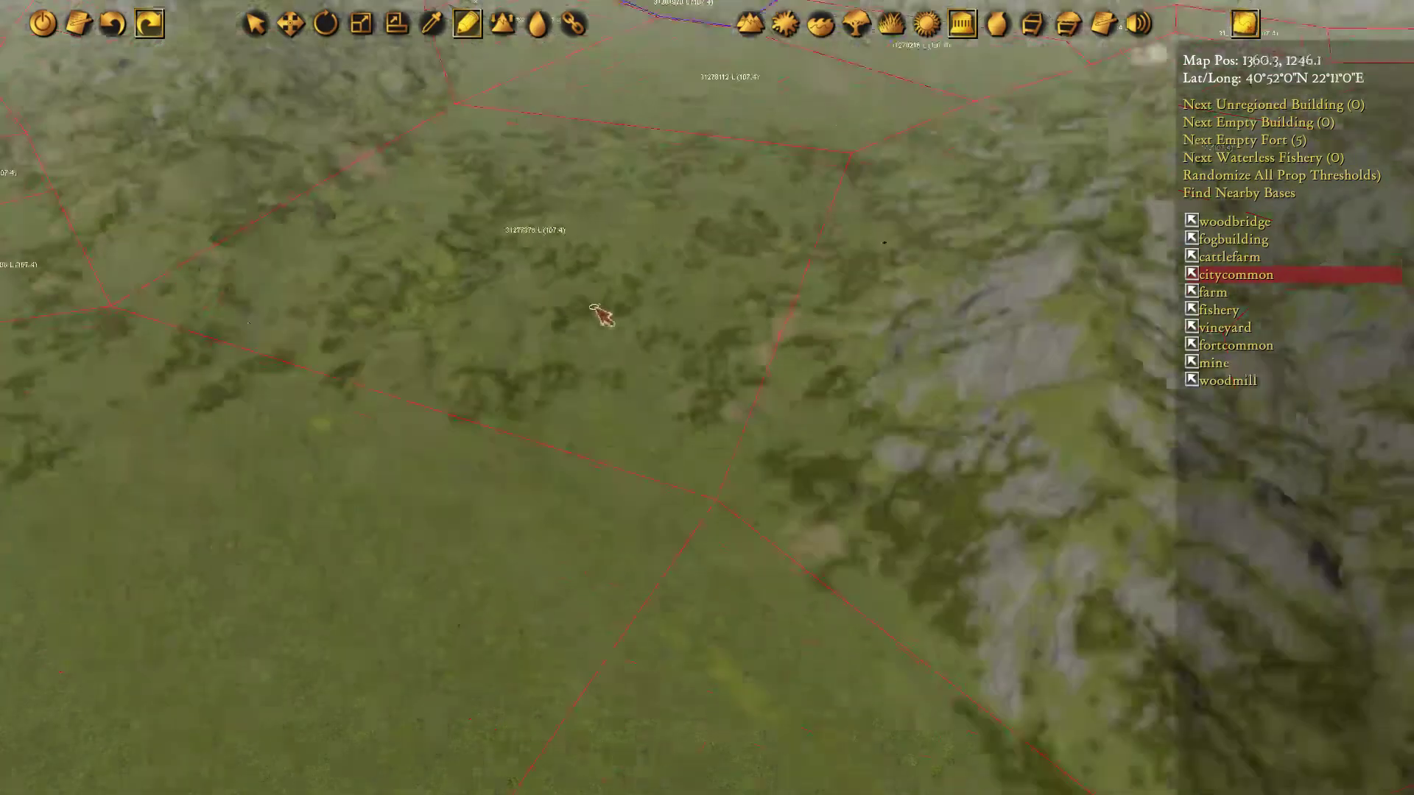
pyautogui.moveTo(902, 600); pyautogui.dragTo(369, 258, button='middle')
pyautogui.moveTo(1068, 320); pyautogui.dragTo(814, 324, button='middle')
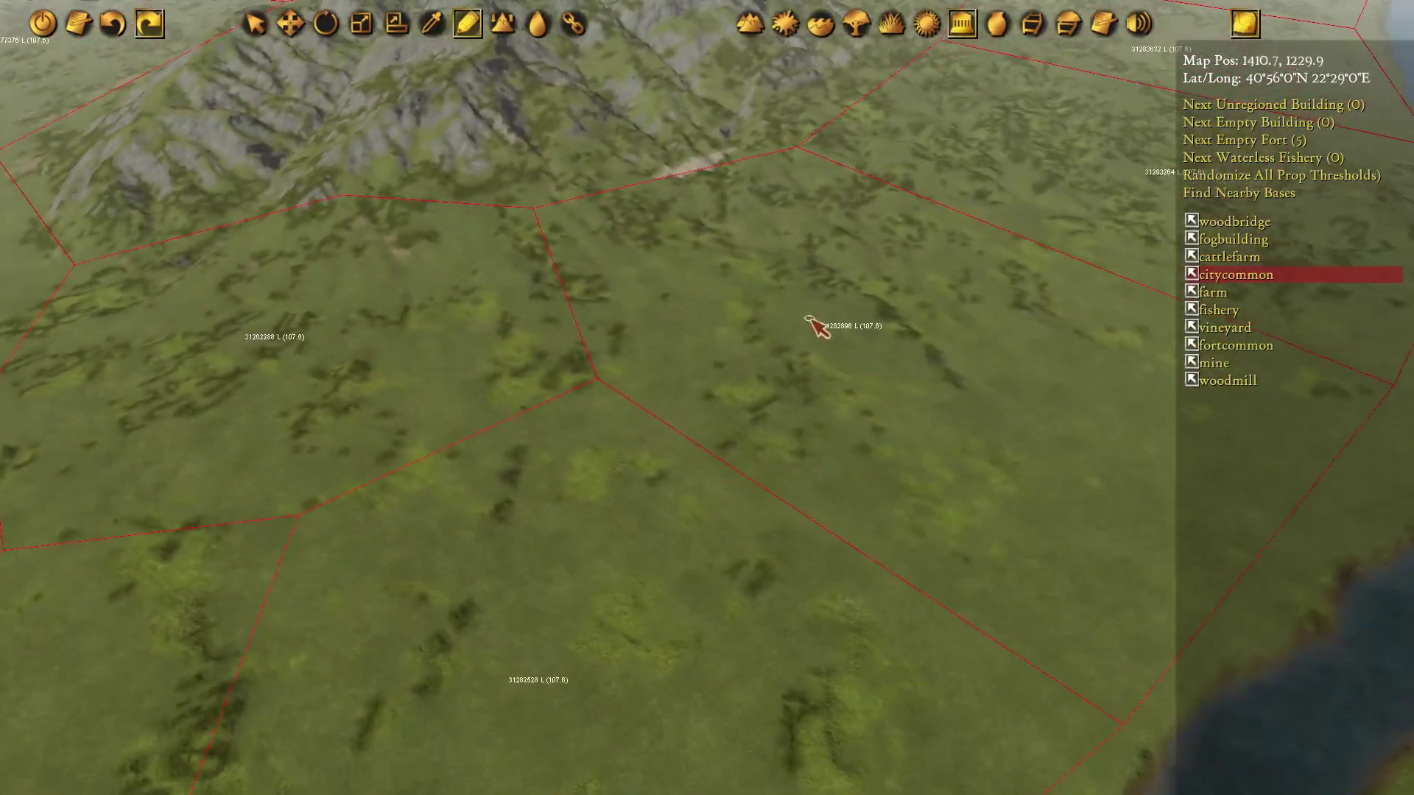
pyautogui.moveTo(336, 346); pyautogui.dragTo(549, 353, button='middle')
pyautogui.click(545, 358)
# Place a citycommon in the four-sided hillside region west of the river's head.
pyautogui.moveTo(617, 303); pyautogui.dragTo(383, 457, button='middle')
pyautogui.moveTo(1105, 243); pyautogui.dragTo(953, 306, button='middle')
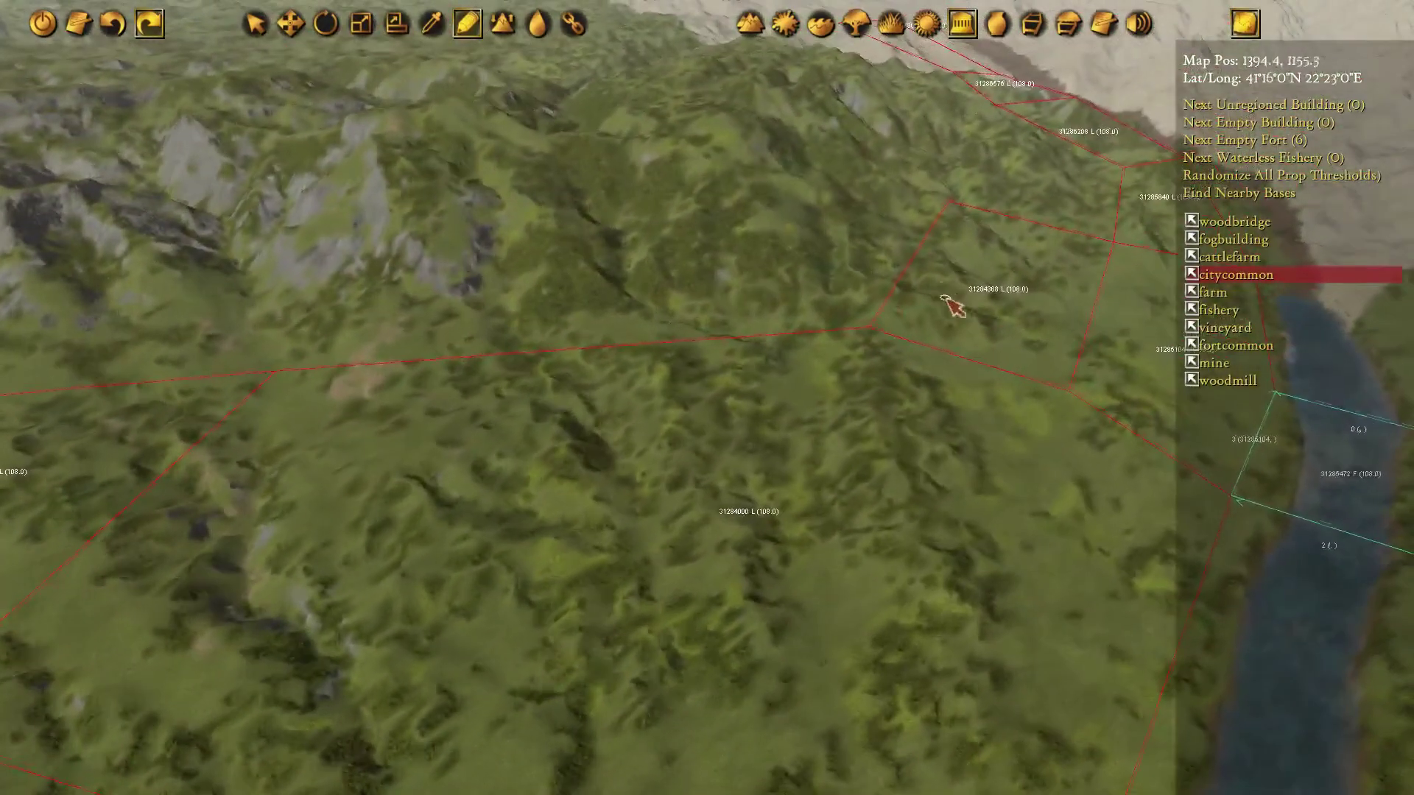
pyautogui.click(1083, 298)
# Place a woodbridge building on the ford region that spans the river near its head.
pyautogui.moveTo(1002, 372); pyautogui.dragTo(549, 284, button='middle')
pyautogui.moveTo(1016, 176); pyautogui.dragTo(660, 260, button='middle')
pyautogui.press('d')
pyautogui.press('w')
pyautogui.press('d')
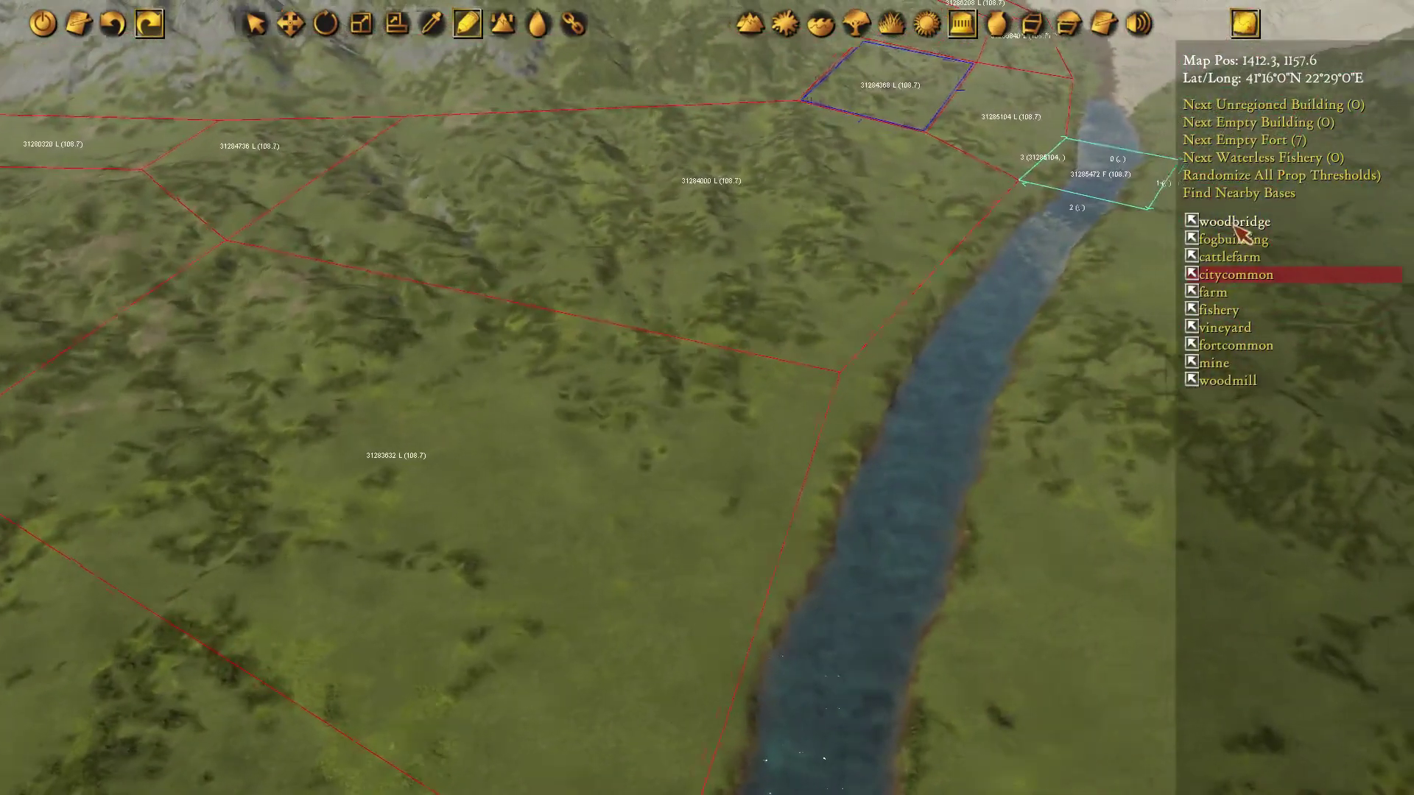
pyautogui.press('w')
pyautogui.click(1234, 222)
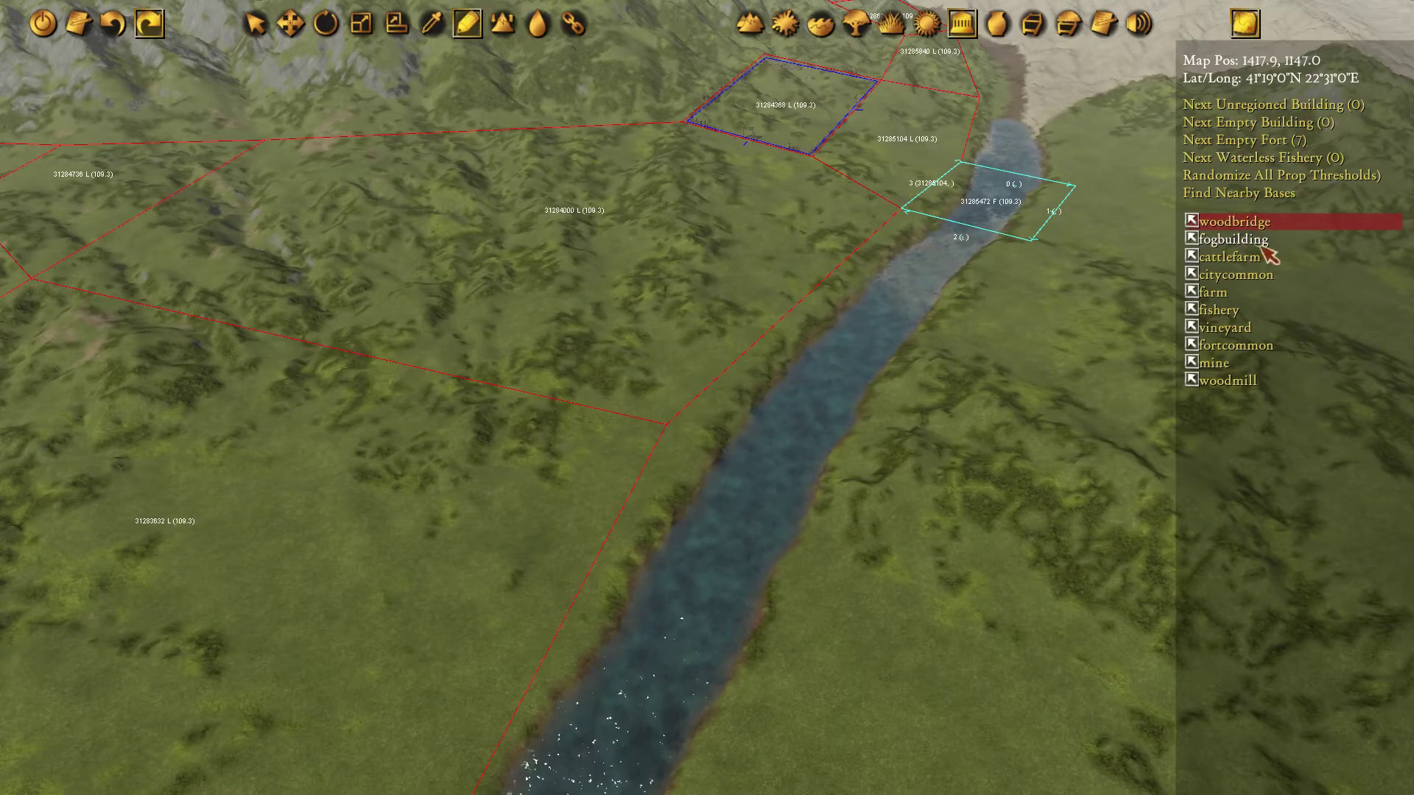
pyautogui.press('w')
pyautogui.press('d')
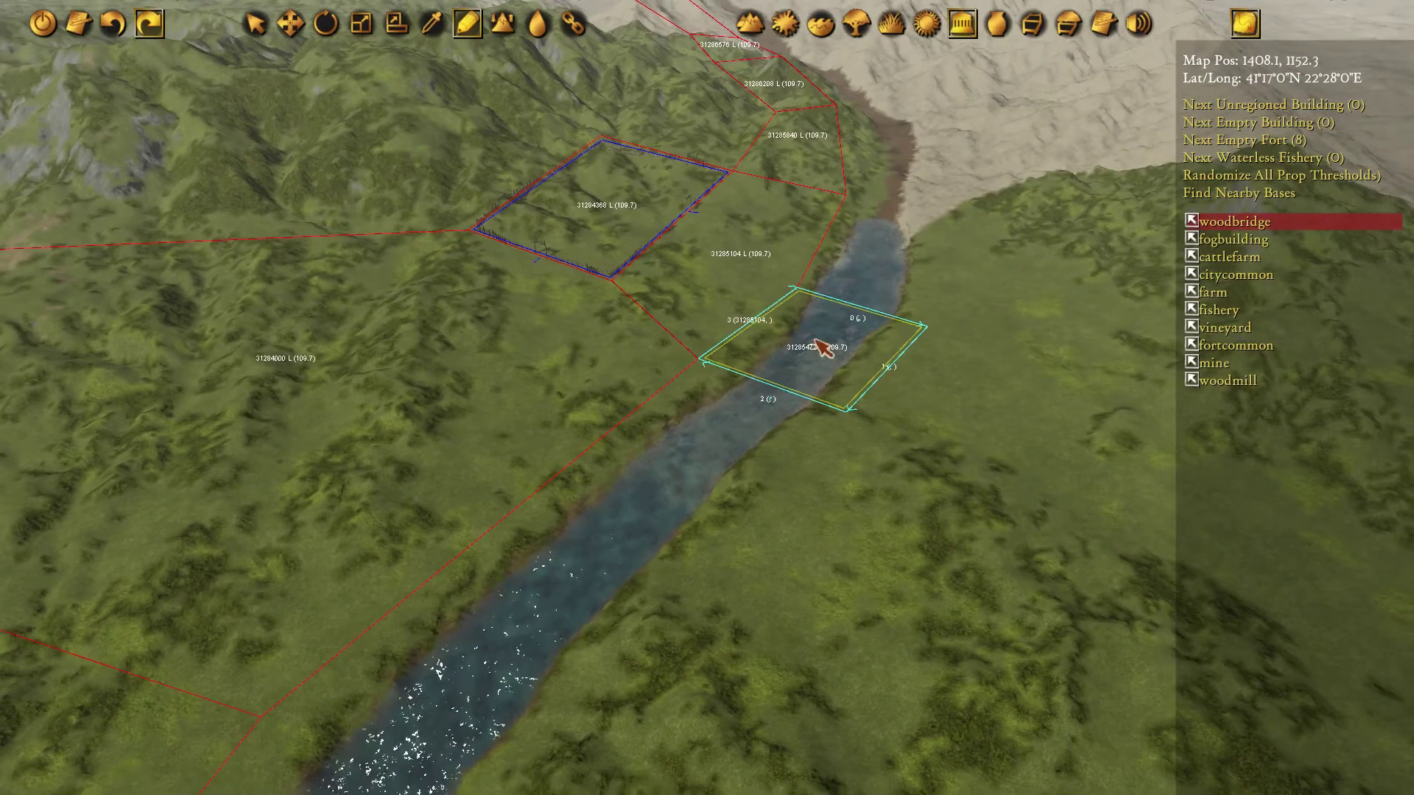
# Examine the walled regions along the chain and the ford region with its woodbridge, along with the river's east bank.
pyautogui.moveTo(510, 553); pyautogui.dragTo(806, 275, button='middle')
pyautogui.moveTo(471, 589); pyautogui.dragTo(684, 419, button='middle')
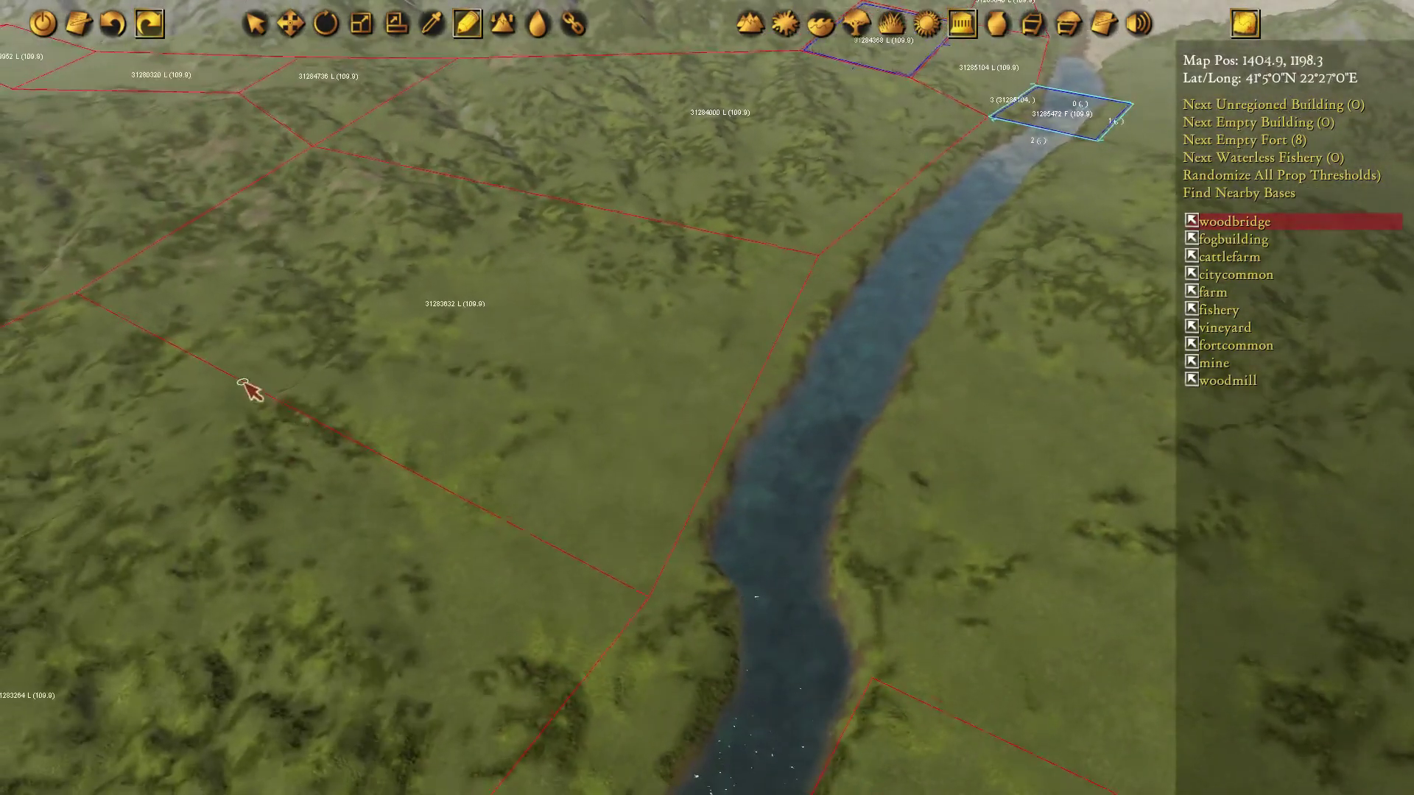
pyautogui.moveTo(253, 391); pyautogui.dragTo(634, 278, button='middle')
pyautogui.moveTo(287, 319); pyautogui.dragTo(784, 272, button='middle')
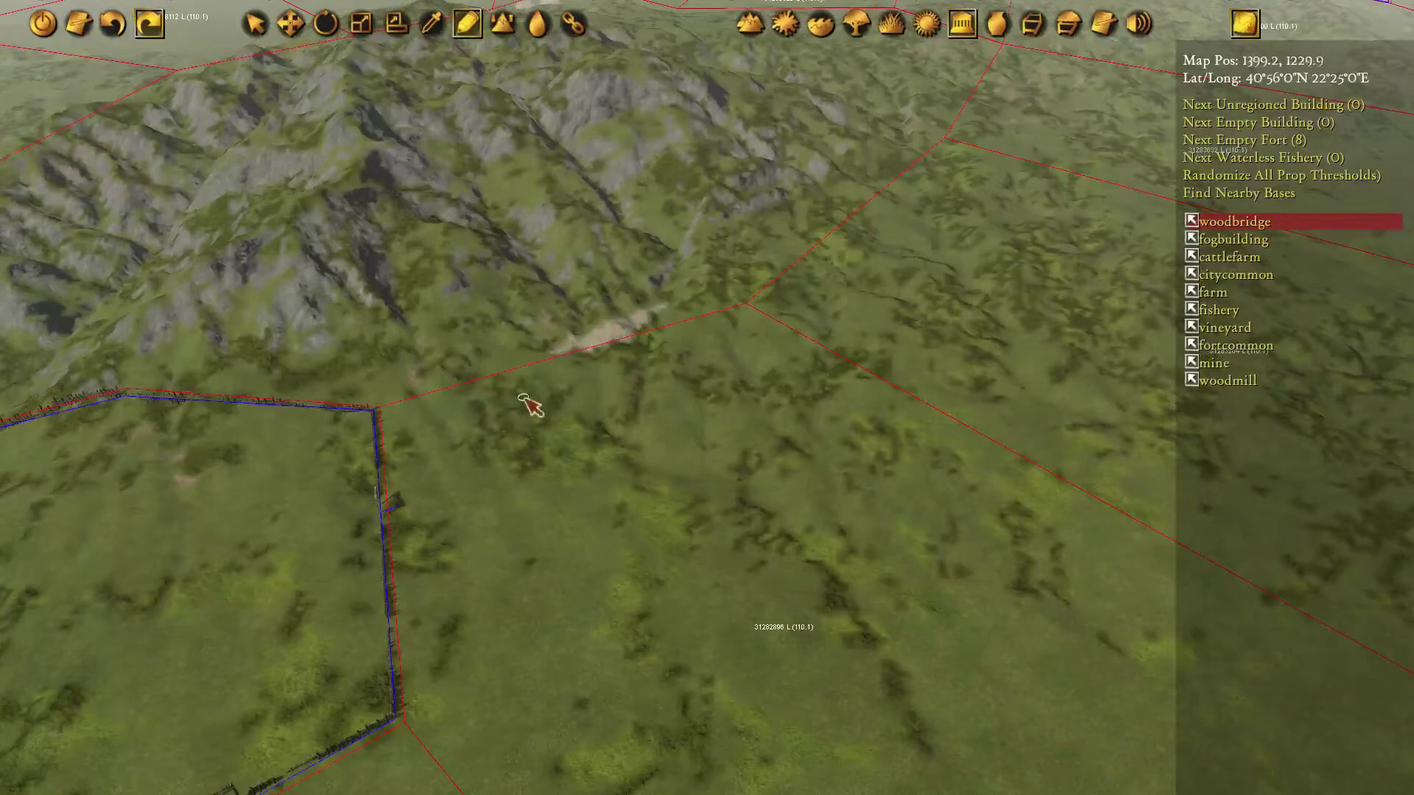
pyautogui.moveTo(900, 249); pyautogui.dragTo(561, 330, button='middle')
pyautogui.moveTo(1068, 100)
pyautogui.mouseDown(button='middle')
pyautogui.moveTo(825, 159)
pyautogui.moveTo(650, 243)
pyautogui.mouseUp(button='middle')
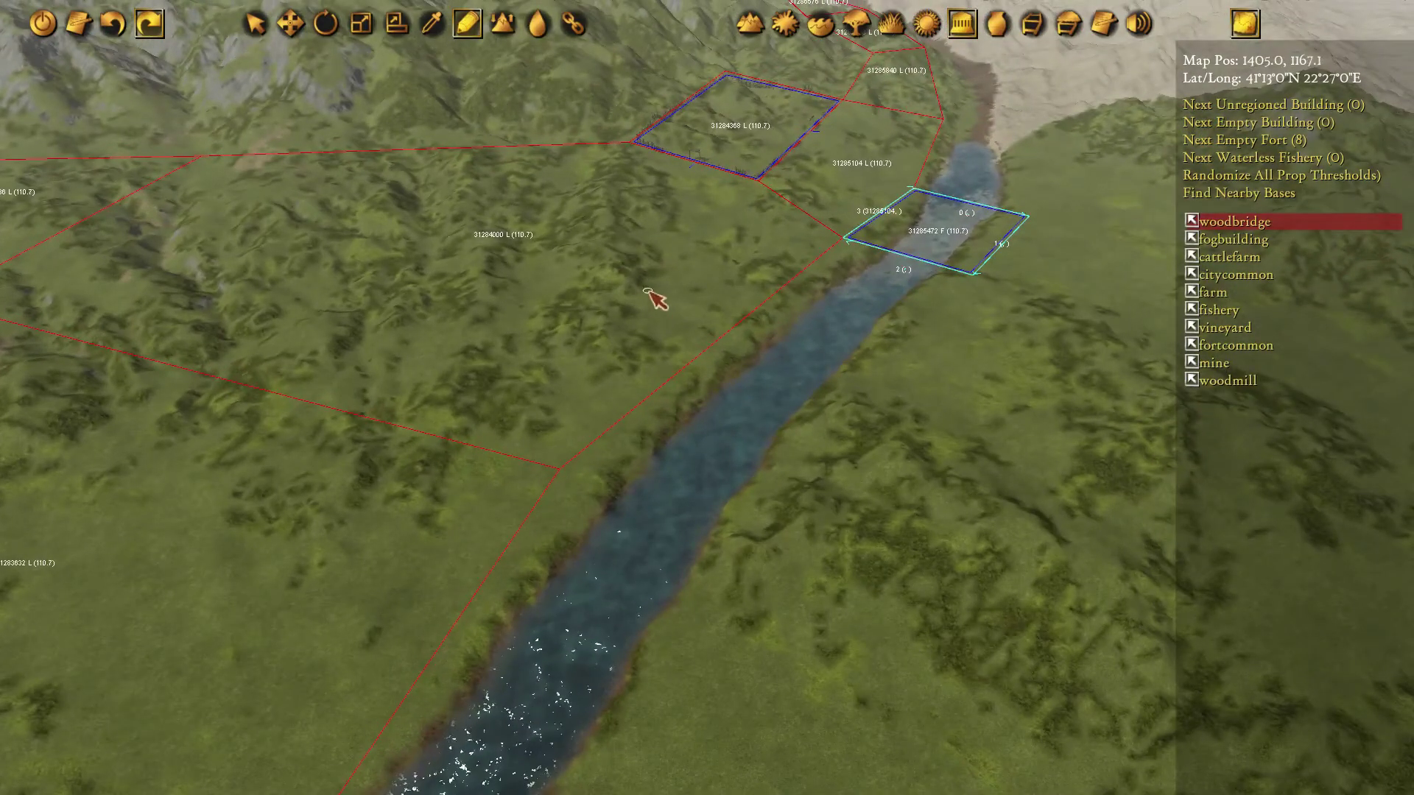
pyautogui.moveTo(841, 187); pyautogui.dragTo(725, 291, button='middle')
pyautogui.scroll(4, 813, 353)
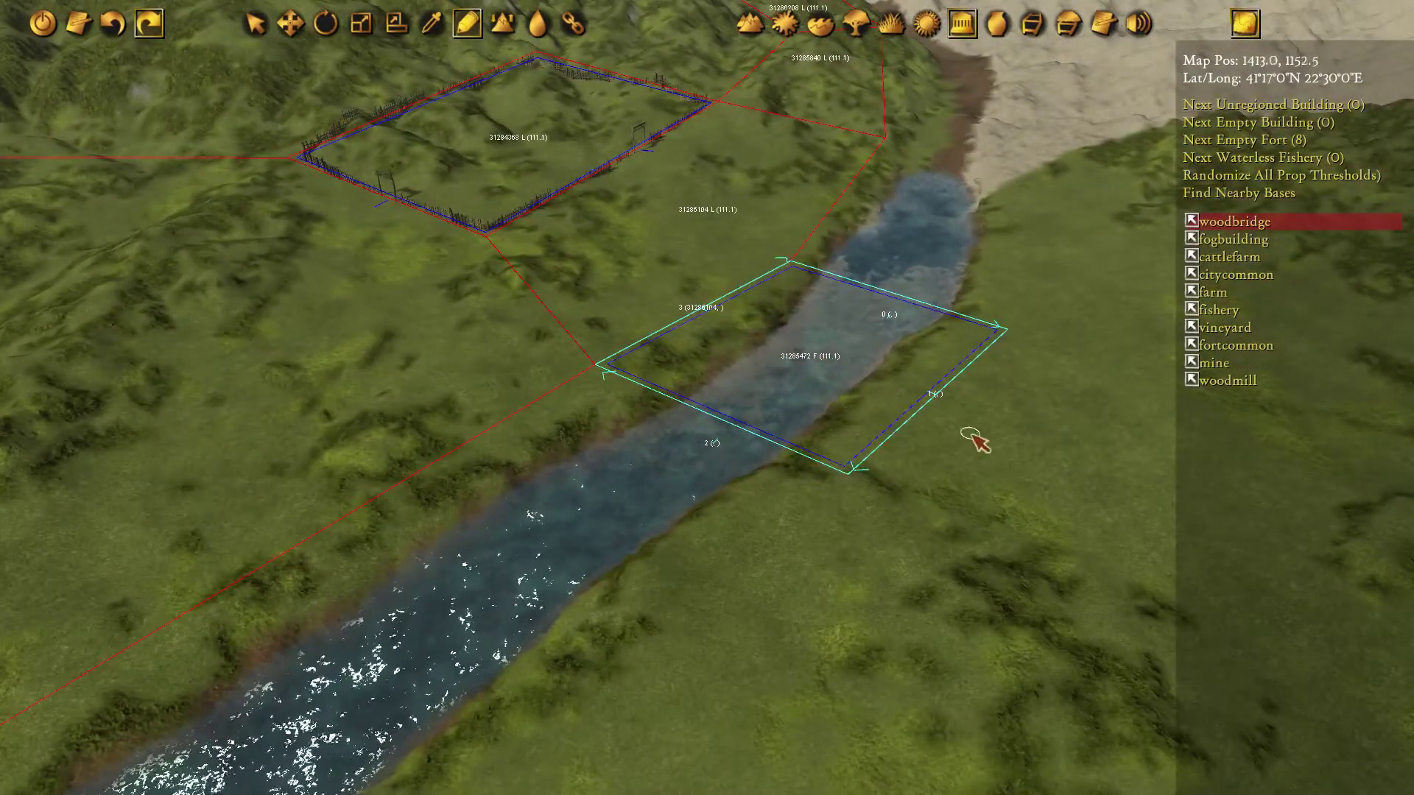
pyautogui.scroll(-3, 366, 474)
pyautogui.moveTo(501, 348); pyautogui.dragTo(523, 285, button='middle')
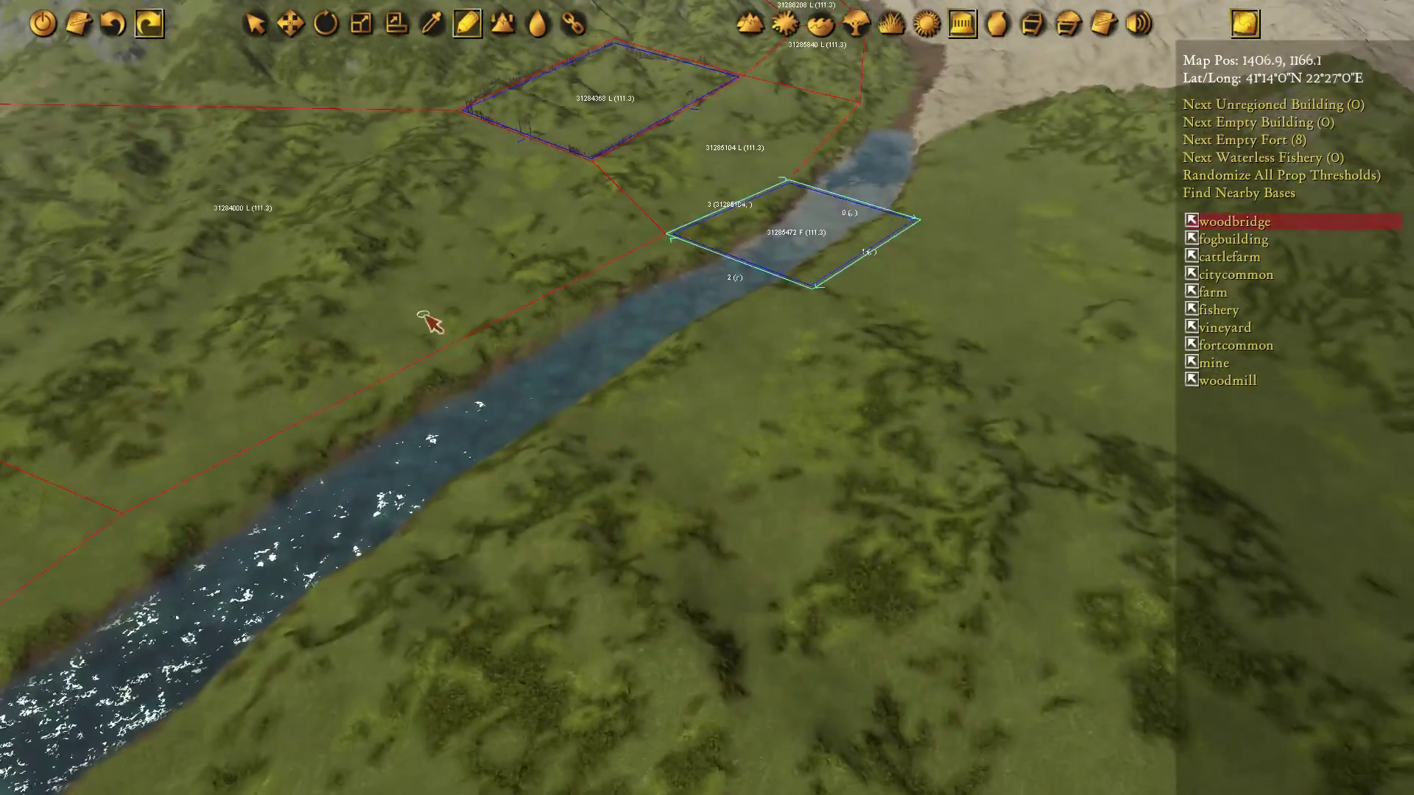
pyautogui.moveTo(421, 314); pyautogui.dragTo(613, 242, button='middle')
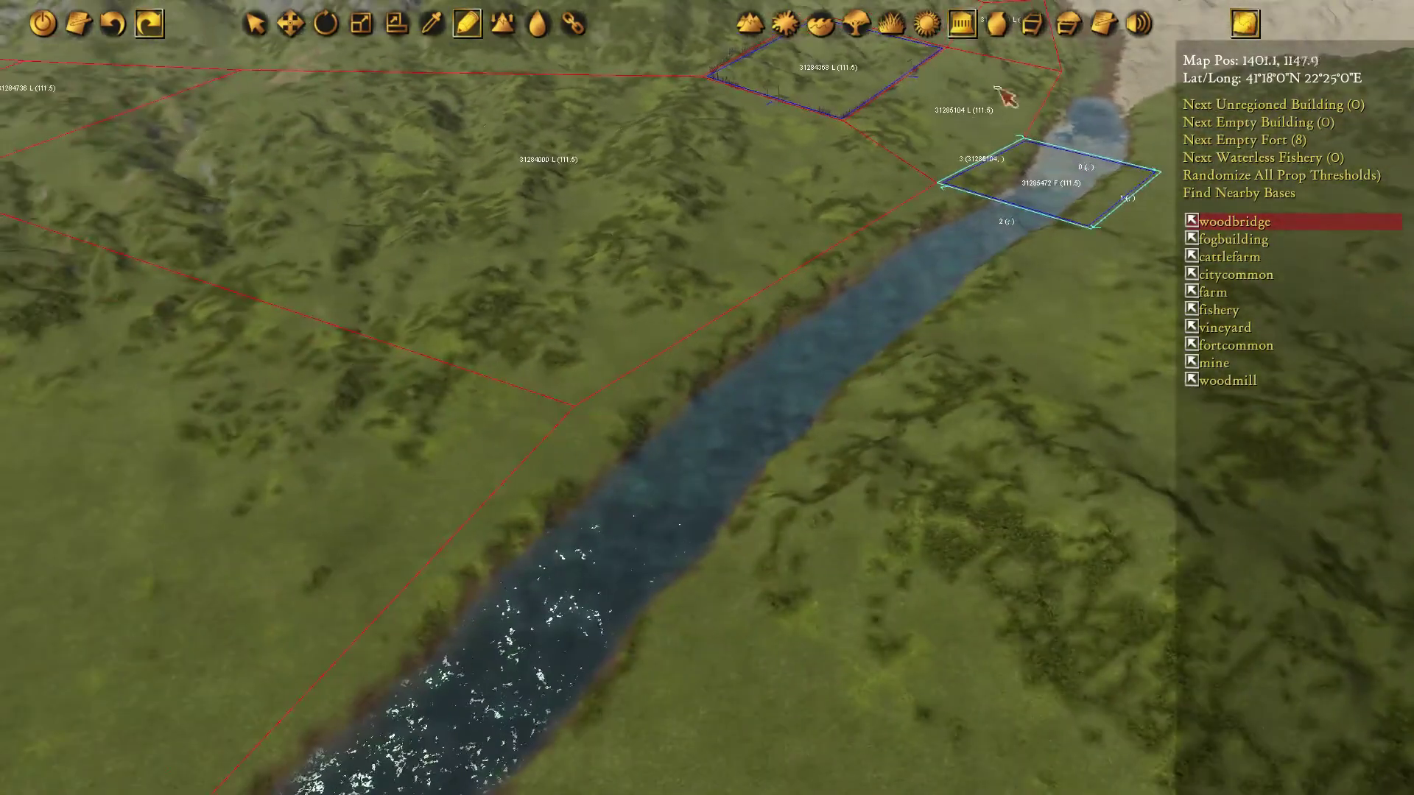
pyautogui.moveTo(383, 368); pyautogui.dragTo(437, 346, button='middle')
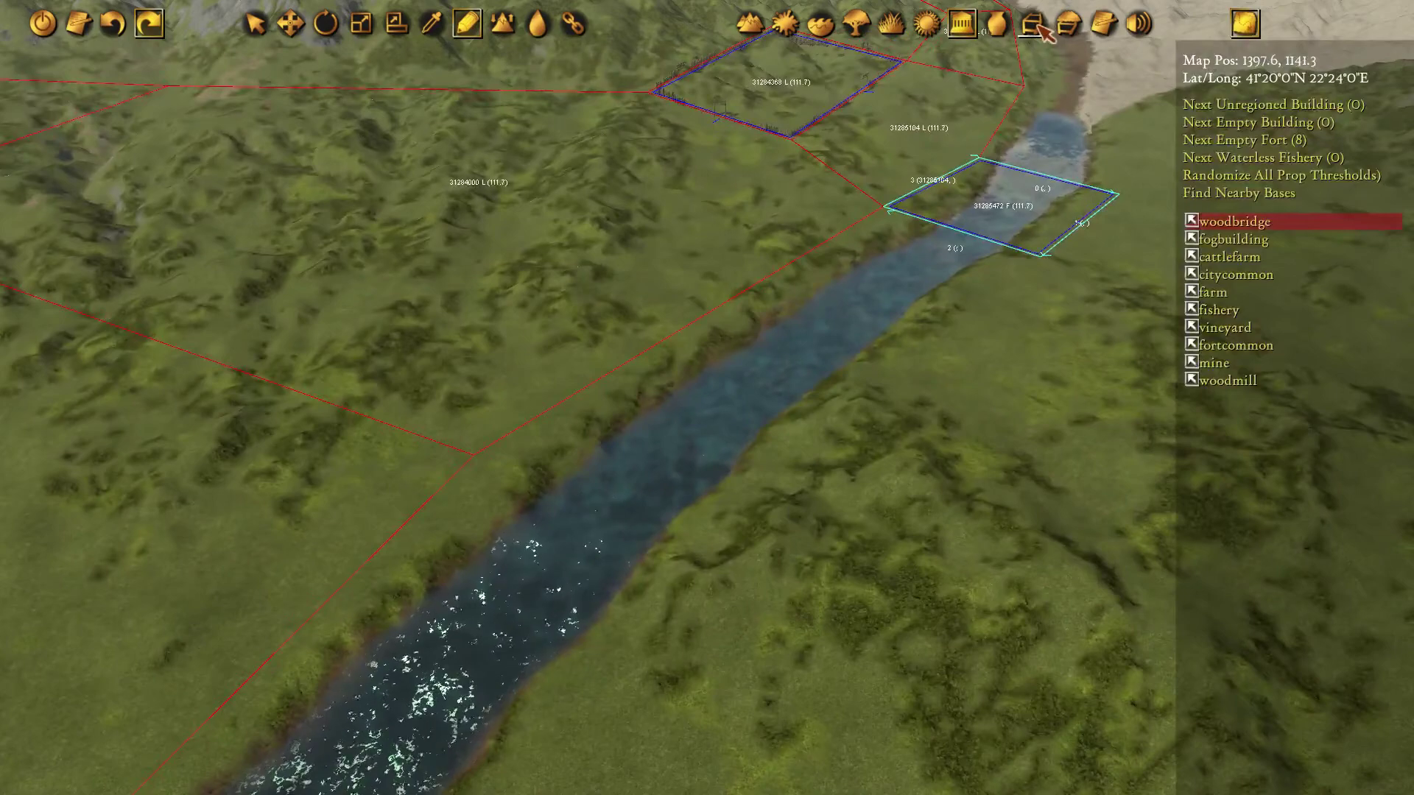
# Draw a six-sided primary region on the east bank, sharing the ford region's eastern edge.
pyautogui.click(1033, 25)
pyautogui.moveTo(1112, 233); pyautogui.dragTo(969, 265, button='middle')
pyautogui.click(999, 343)
pyautogui.click(899, 291)
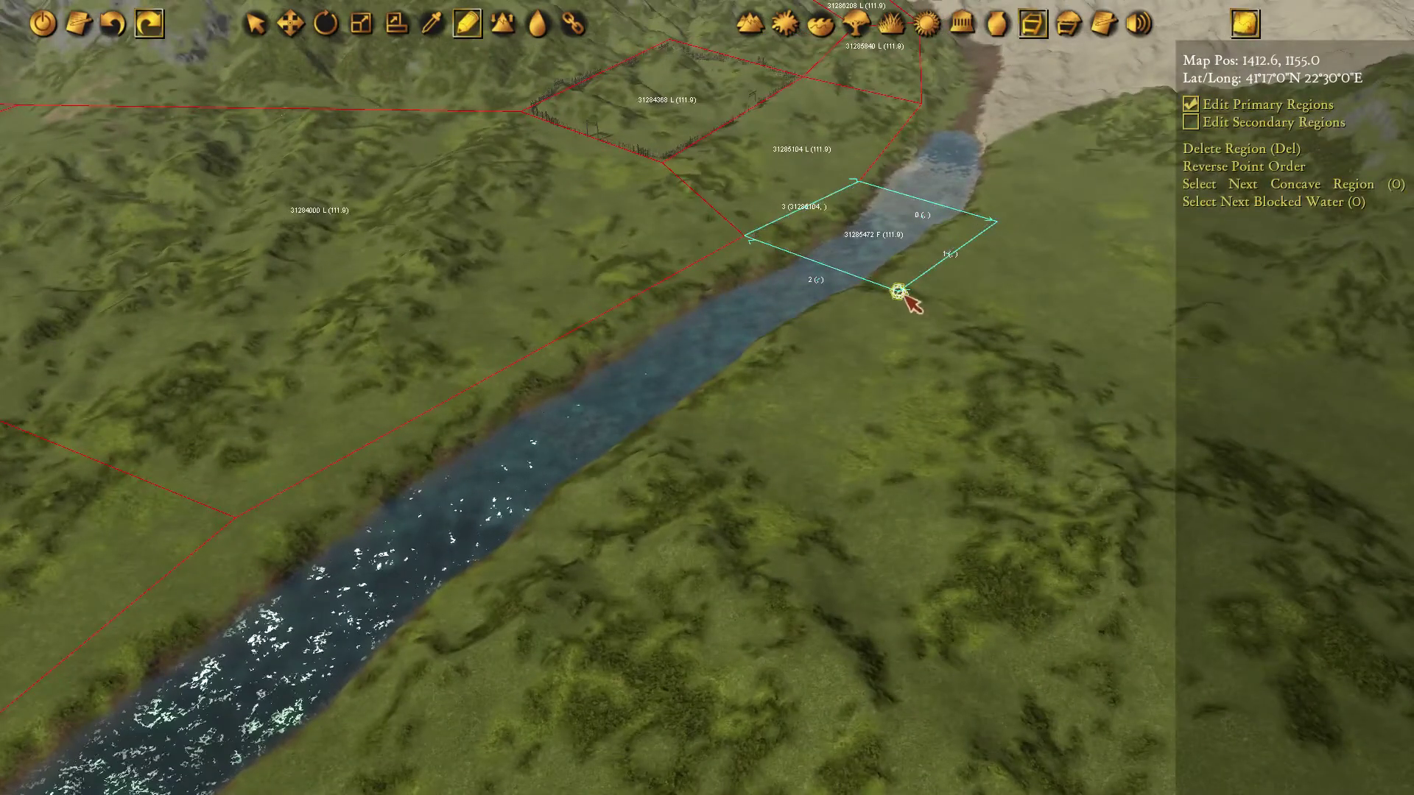
pyautogui.moveTo(986, 379); pyautogui.dragTo(784, 343, button='middle')
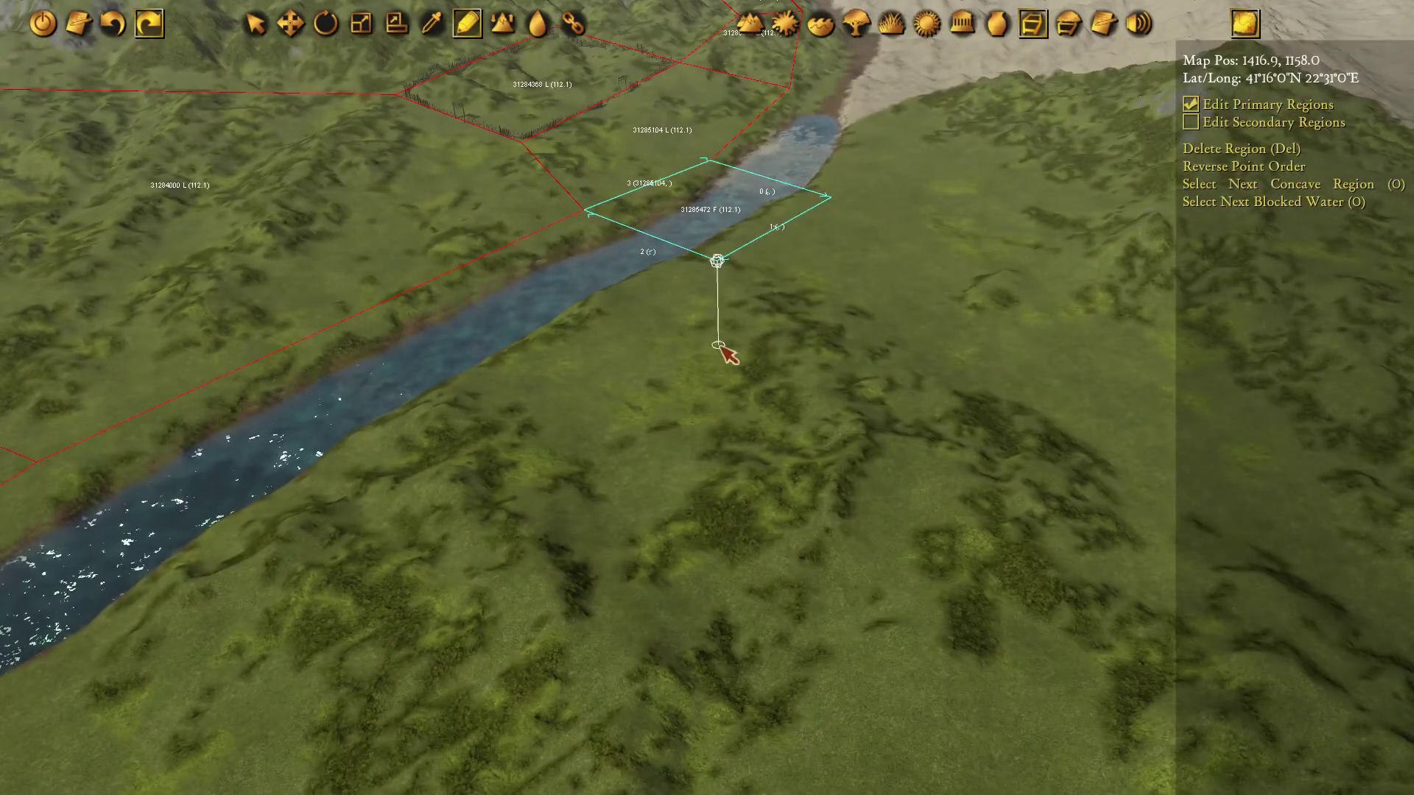
pyautogui.press('w')
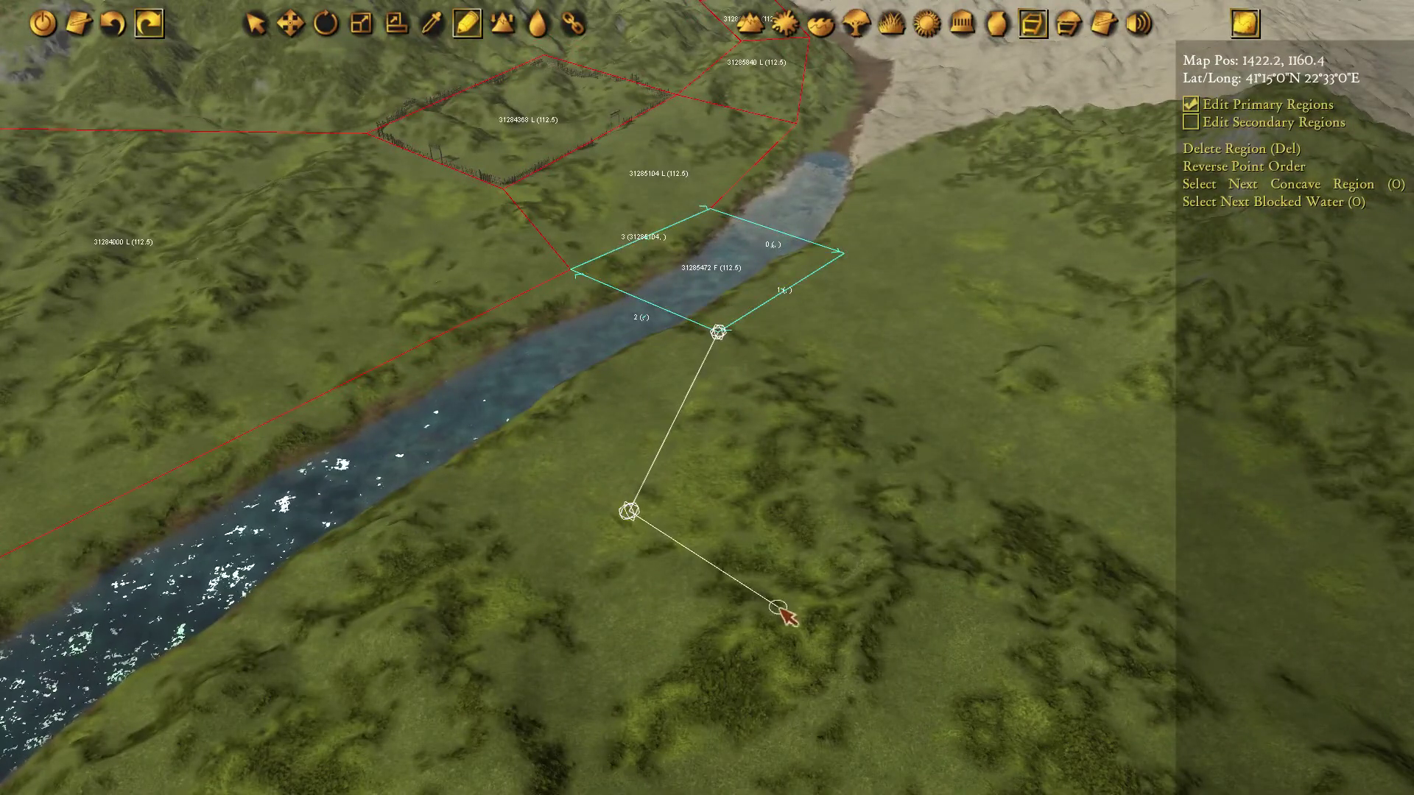
pyautogui.click(792, 663)
pyautogui.press('d')
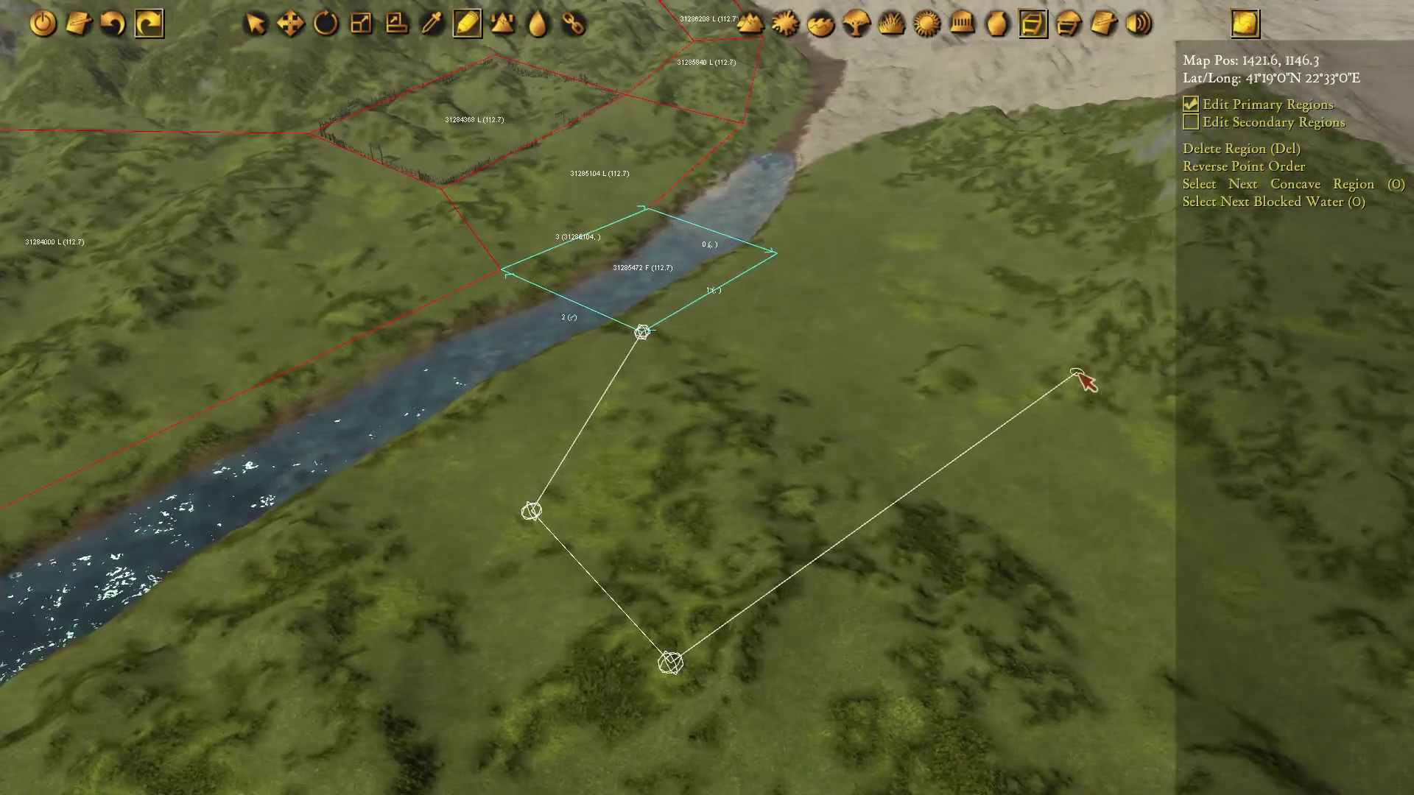
pyautogui.click(777, 254)
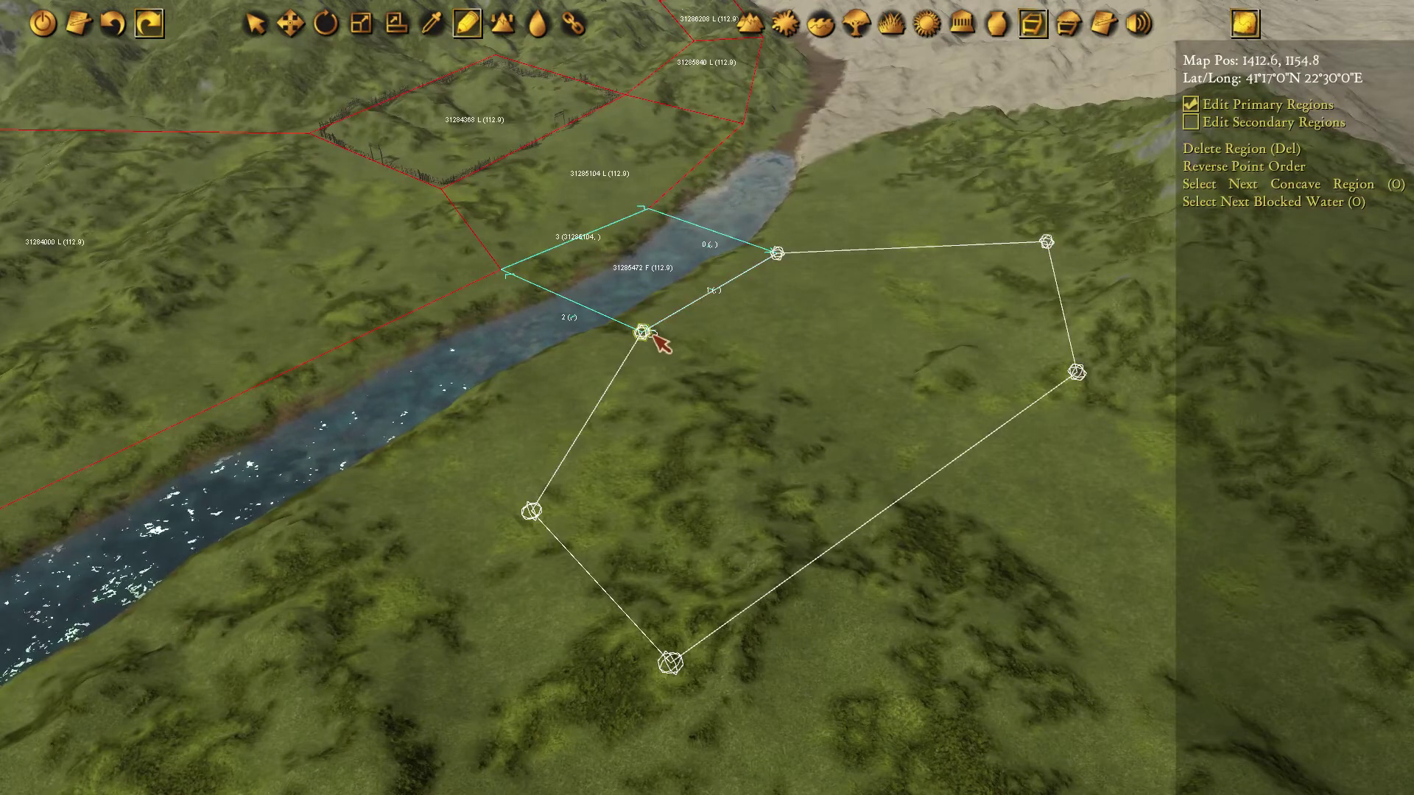
pyautogui.click(642, 333)
# Nudge the ford region's southeast corner, shared with the east bank region, to refresh the woodbridge.
pyautogui.click(643, 338)
pyautogui.press('w')
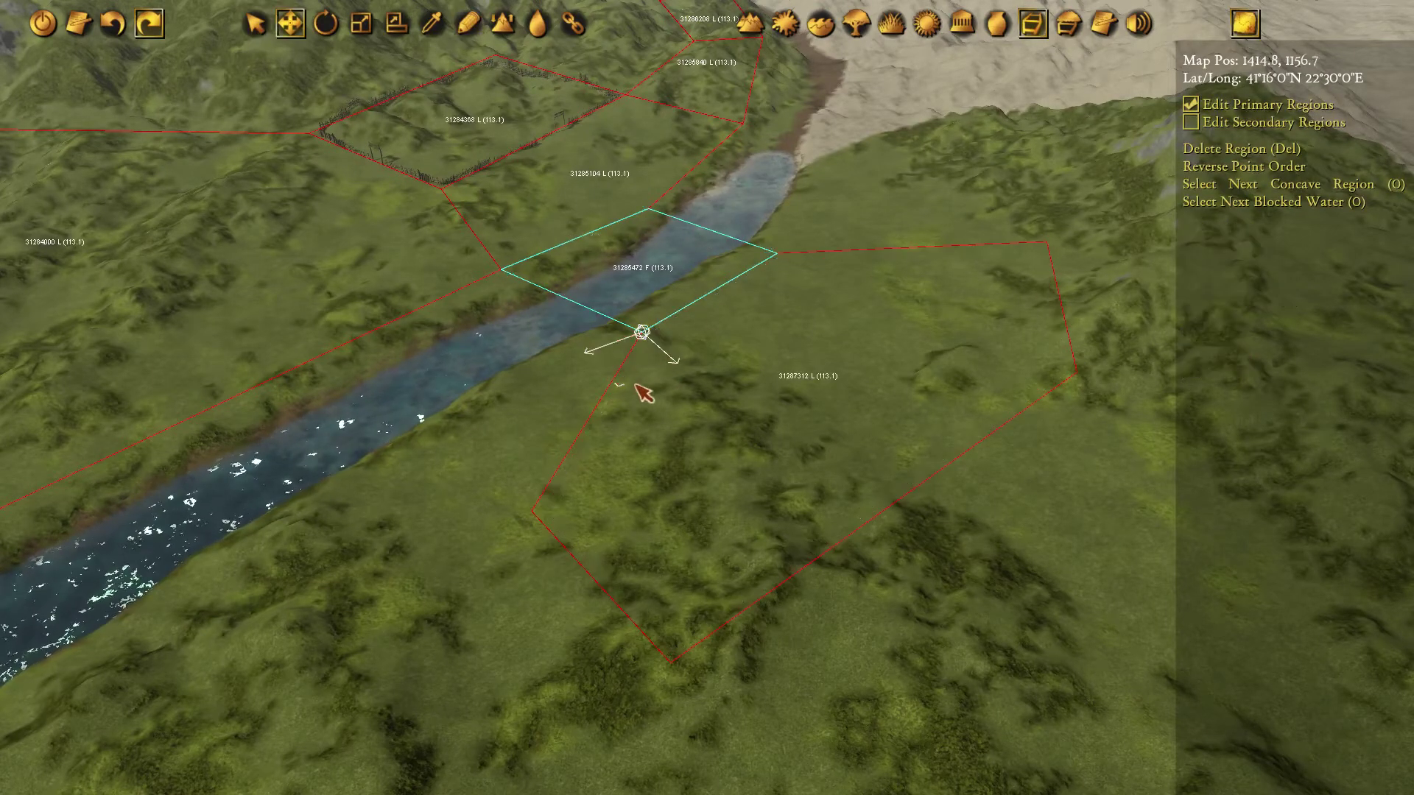
pyautogui.moveTo(635, 385); pyautogui.dragTo(624, 380)
pyautogui.moveTo(579, 365); pyautogui.dragTo(617, 416, button='middle')
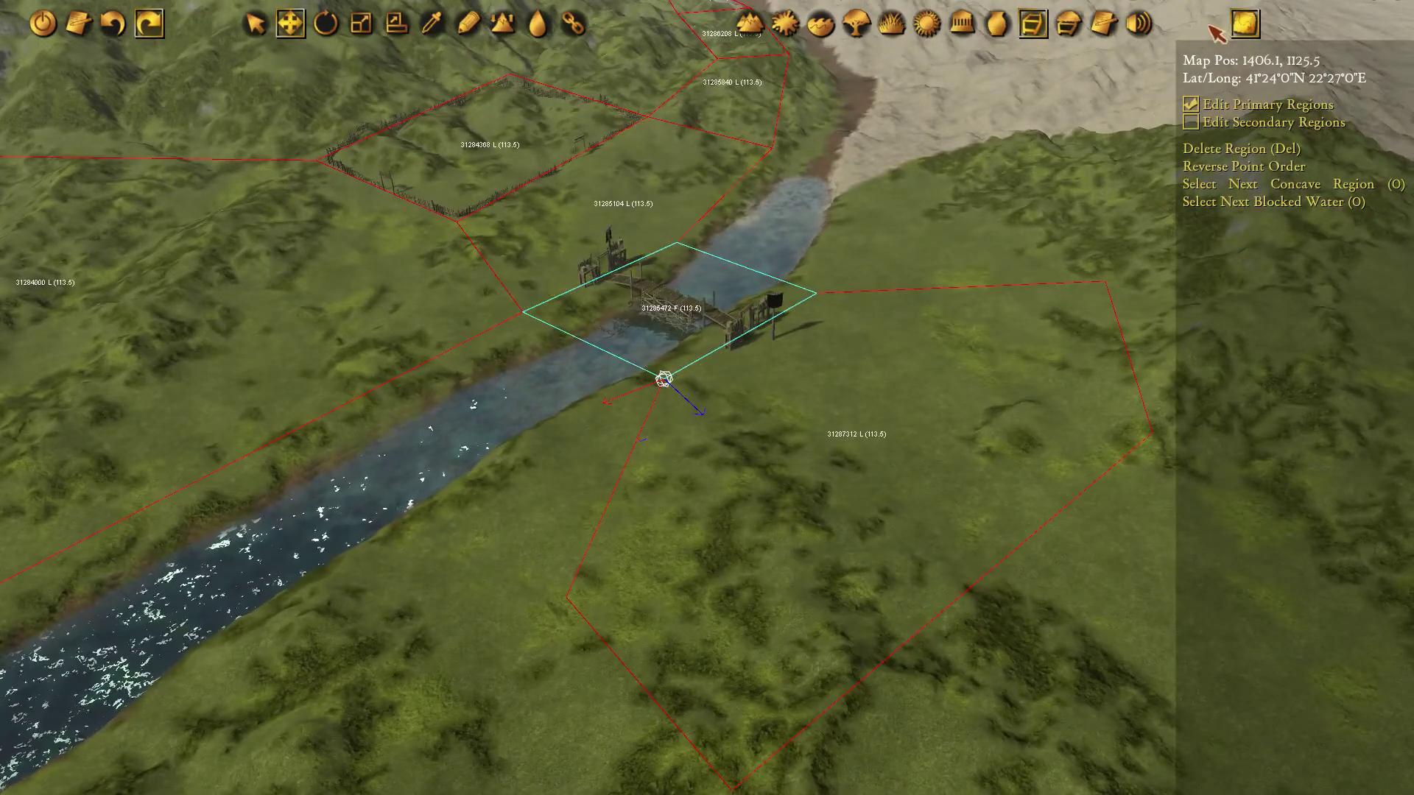
pyautogui.moveTo(548, 345); pyautogui.dragTo(717, 391, button='middle')
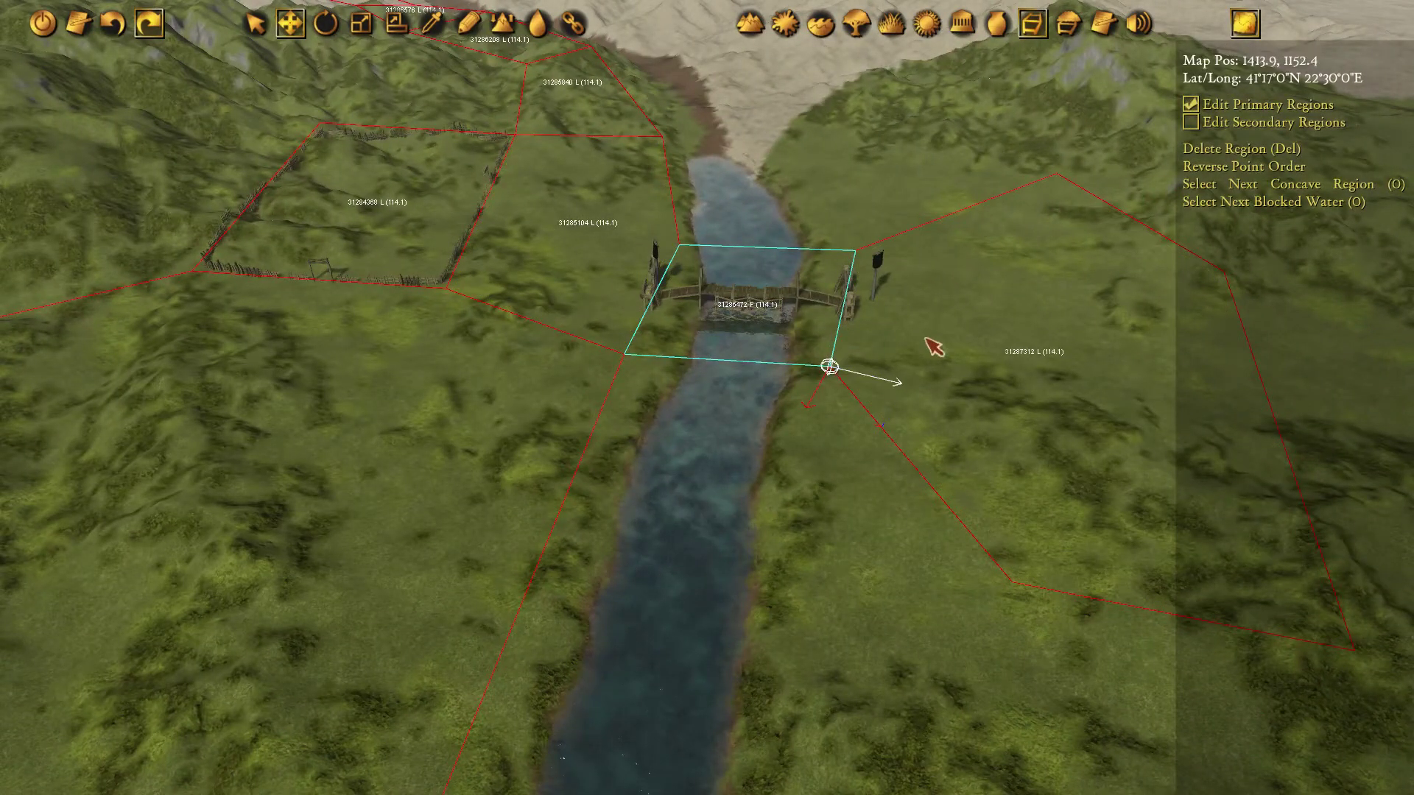
pyautogui.moveTo(641, 677); pyautogui.dragTo(881, 436, button='middle')
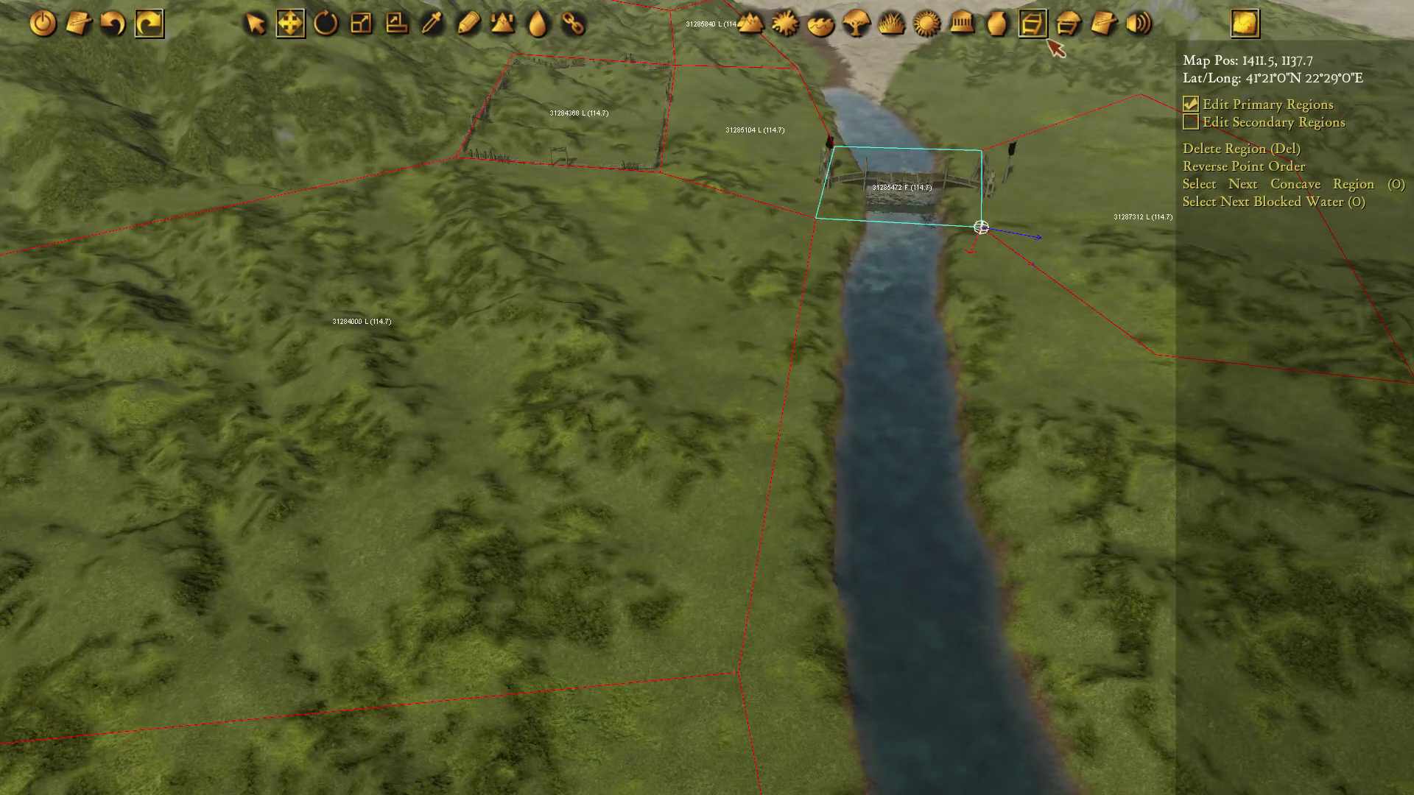
# Place a woodbridge on the ford region at the southern river bend, beside the walled city.
pyautogui.press('Down')
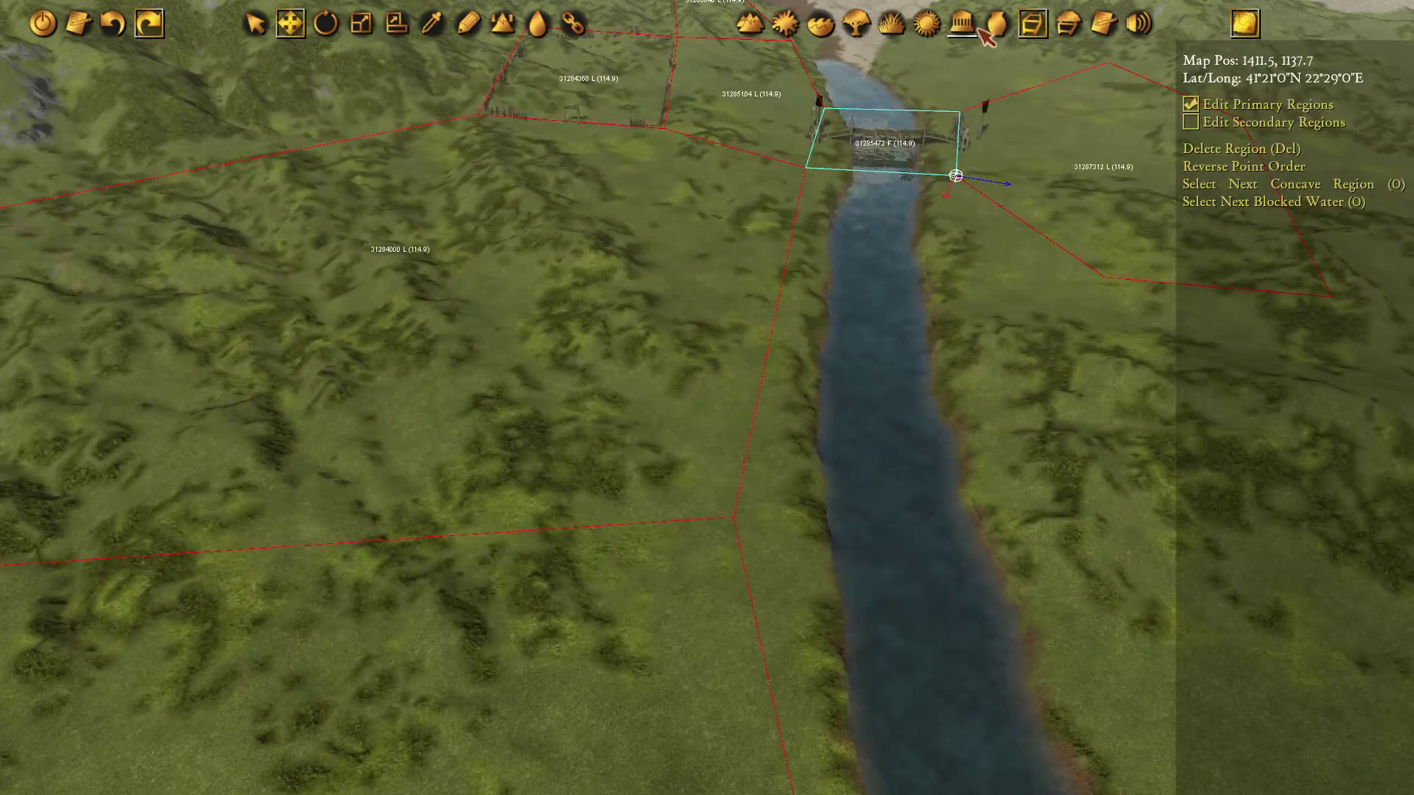
pyautogui.click(970, 28)
pyautogui.press('Down')
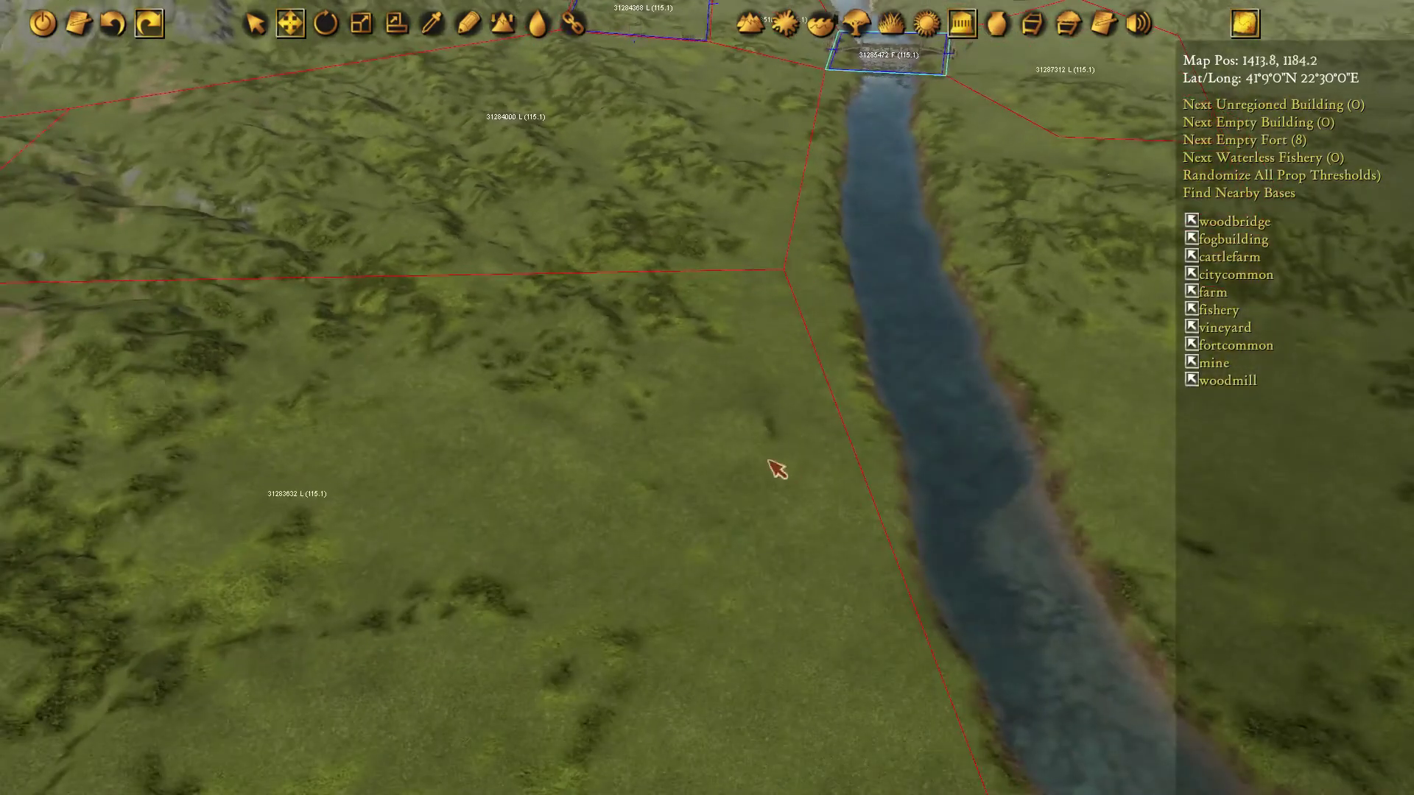
pyautogui.moveTo(687, 333); pyautogui.dragTo(832, 115, button='middle')
pyautogui.moveTo(592, 507); pyautogui.dragTo(748, 353, button='middle')
pyautogui.moveTo(20, 692); pyautogui.dragTo(716, 306, button='middle')
pyautogui.moveTo(589, 604); pyautogui.dragTo(966, 189, button='middle')
pyautogui.moveTo(346, 520)
pyautogui.mouseDown(button='middle')
pyautogui.moveTo(542, 407)
pyautogui.moveTo(1024, 206)
pyautogui.mouseUp(button='middle')
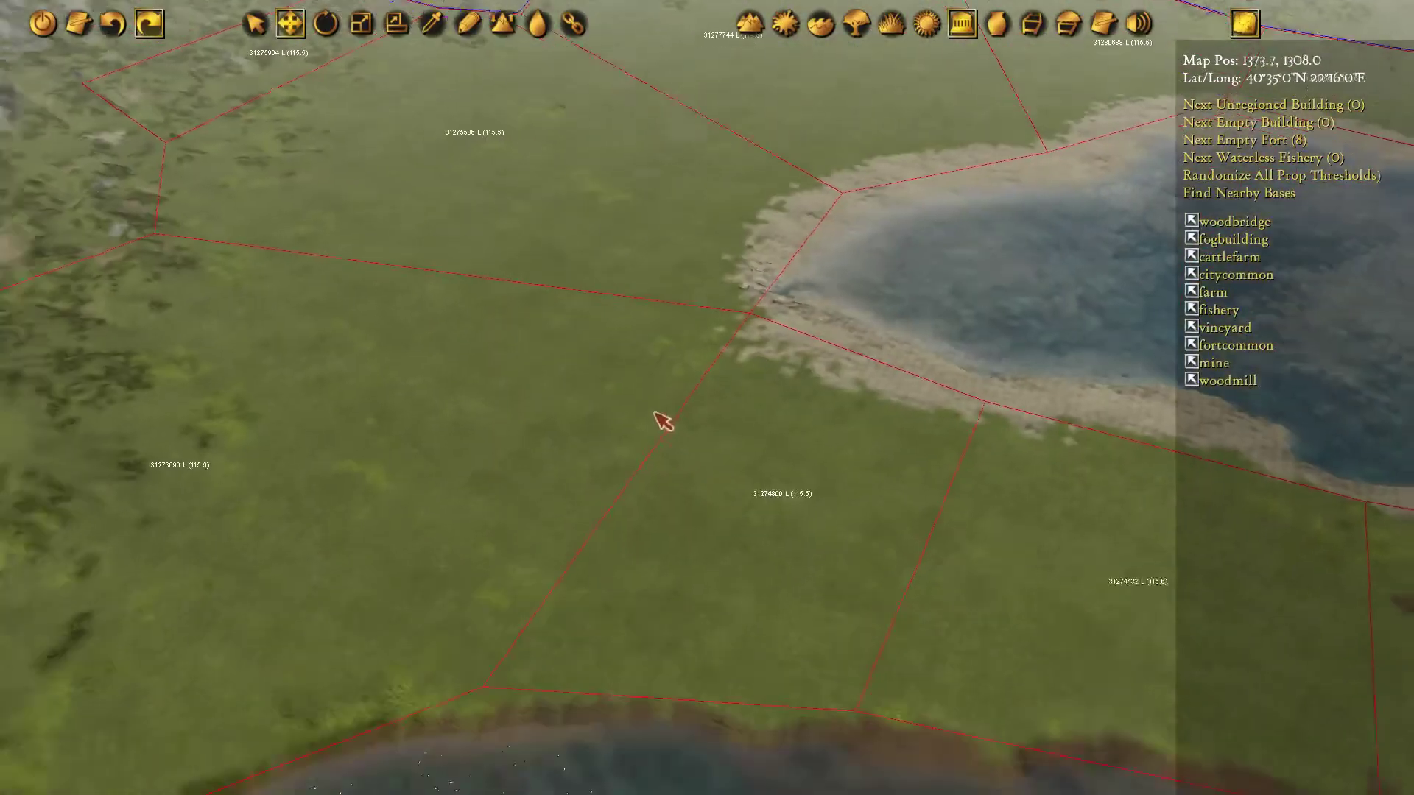
pyautogui.moveTo(655, 413); pyautogui.dragTo(725, 199, button='middle')
pyautogui.moveTo(435, 505); pyautogui.dragTo(556, 413, button='middle')
pyautogui.scroll(5, 523, 369)
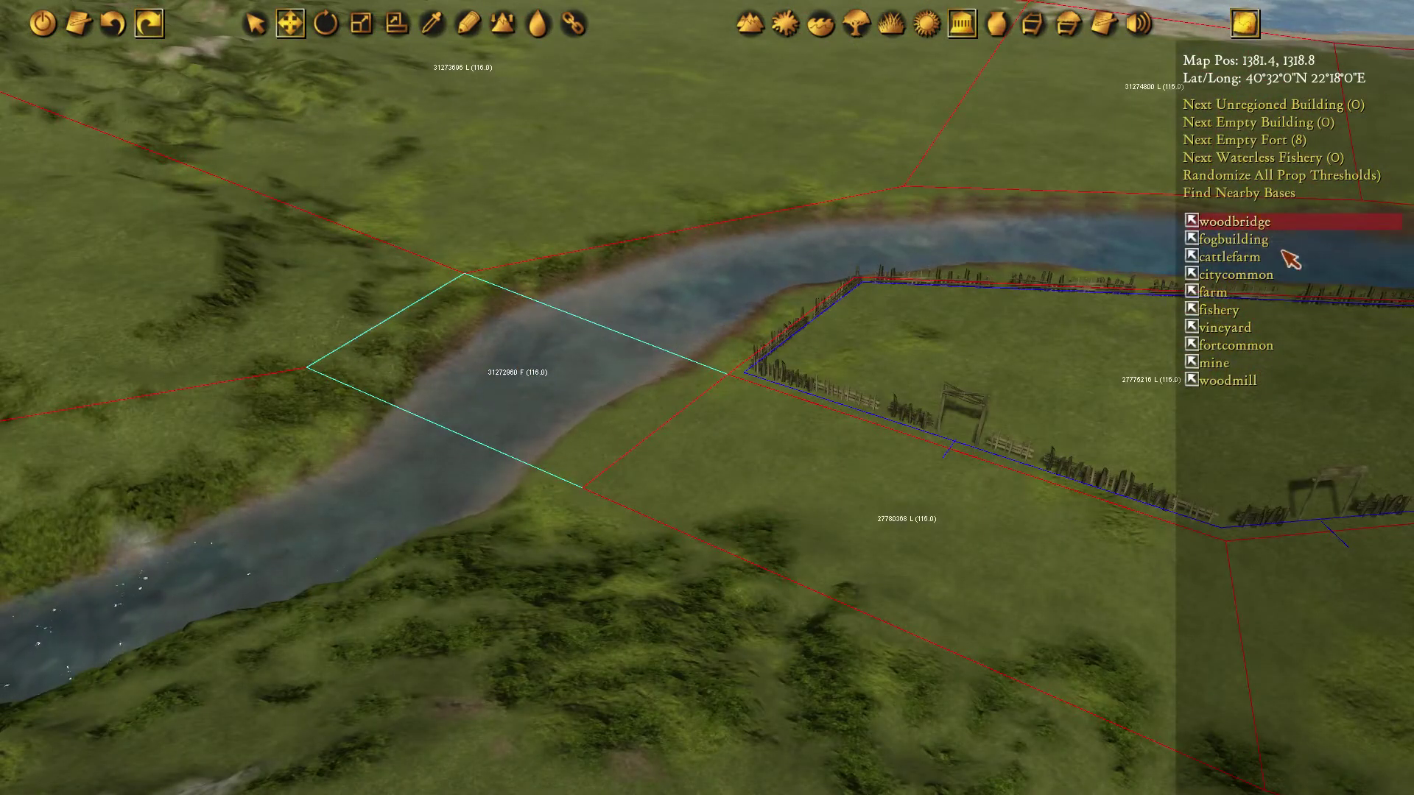
pyautogui.click(469, 26)
pyautogui.click(522, 387)
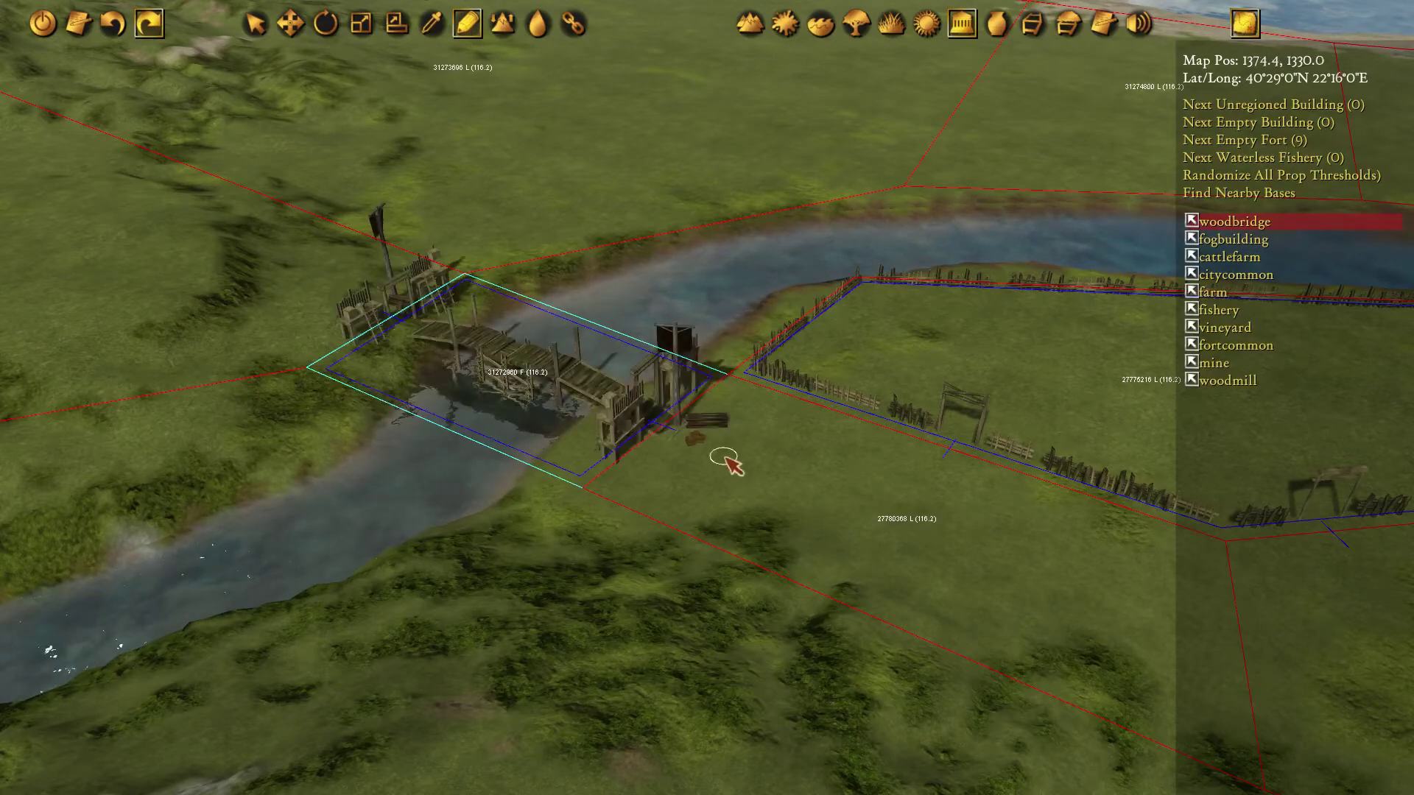
# Flag the four-sided region south of the walled city as No Wall, and select its southwest corner.
pyautogui.scroll(-3, 717, 325)
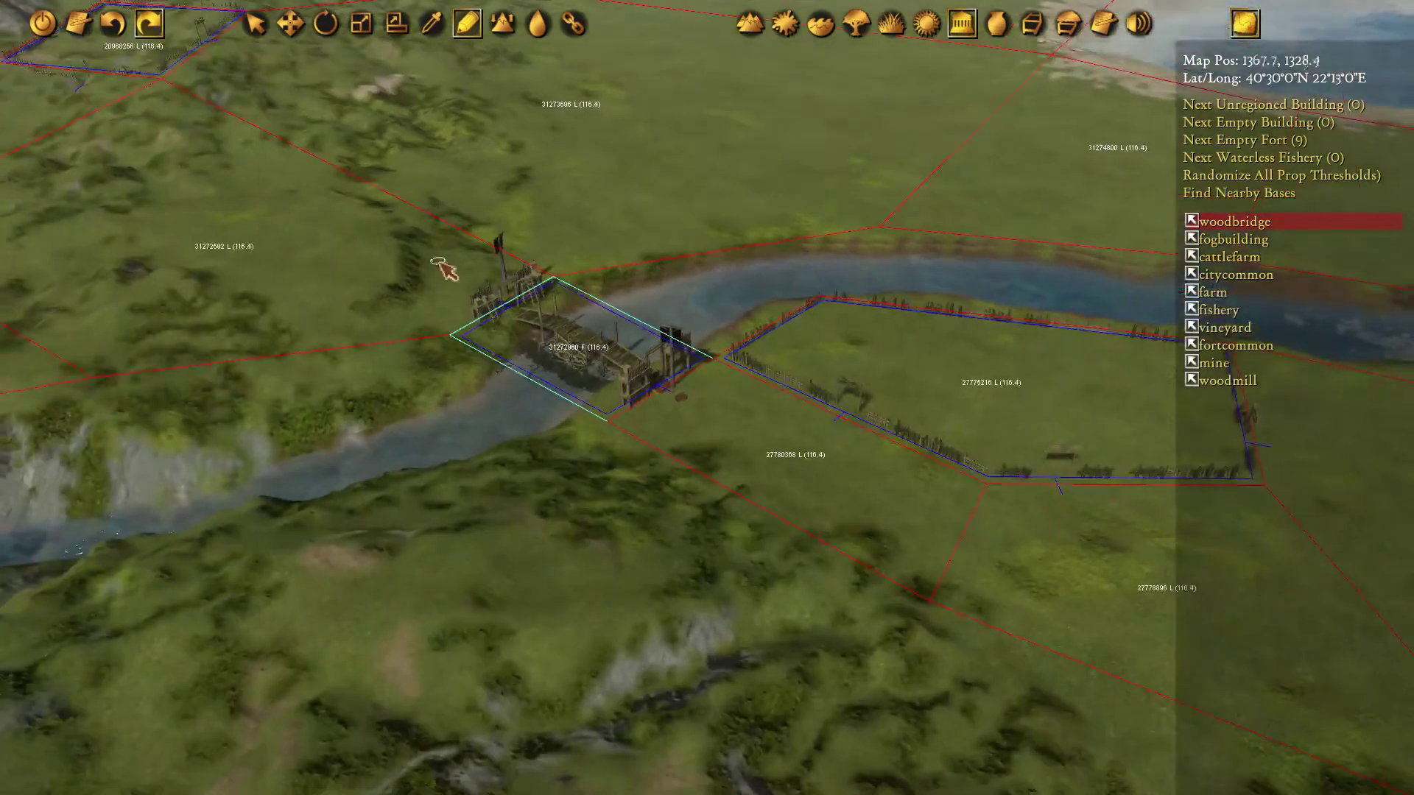
pyautogui.moveTo(246, 159); pyautogui.dragTo(373, 201, button='middle')
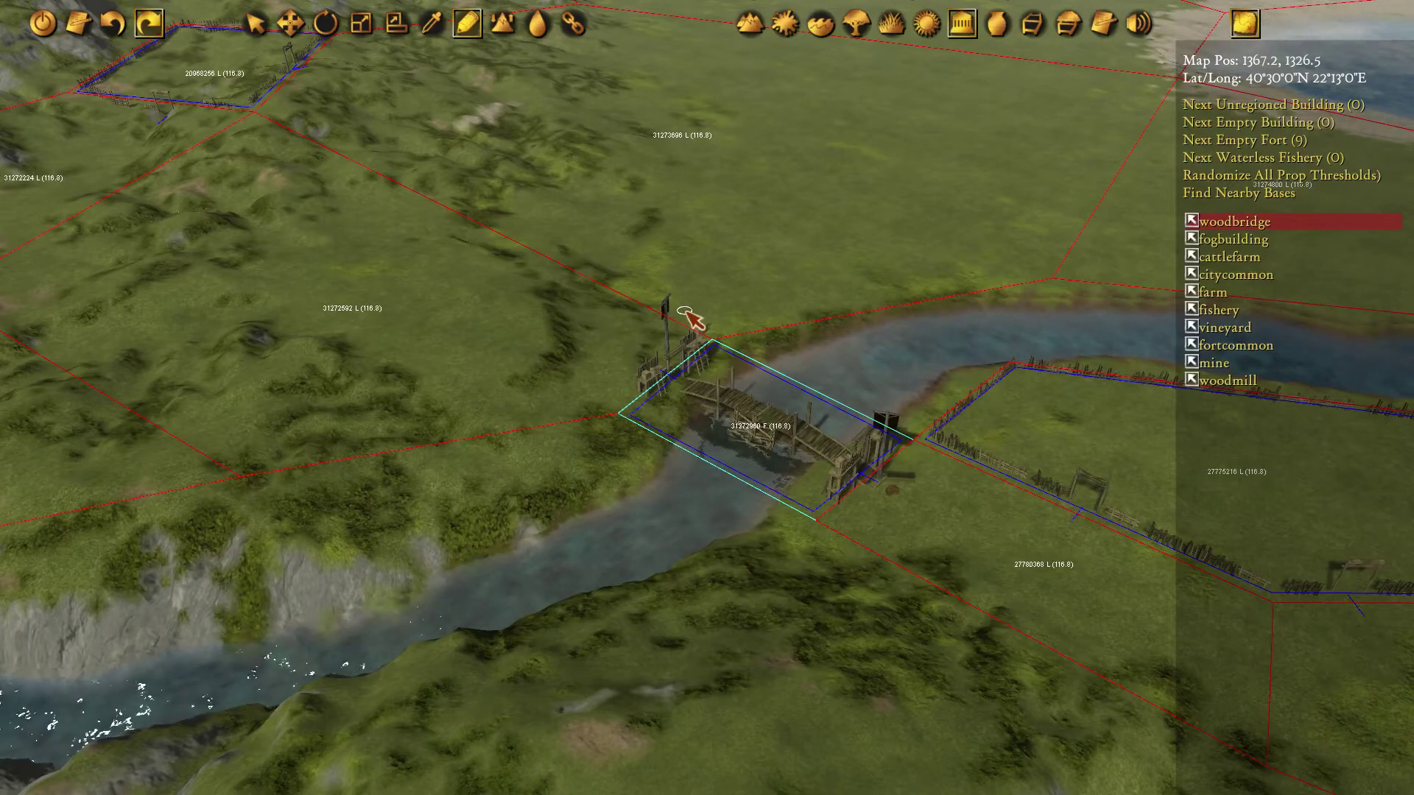
pyautogui.moveTo(494, 258); pyautogui.dragTo(565, 255, button='middle')
pyautogui.moveTo(877, 296); pyautogui.dragTo(544, 229, button='middle')
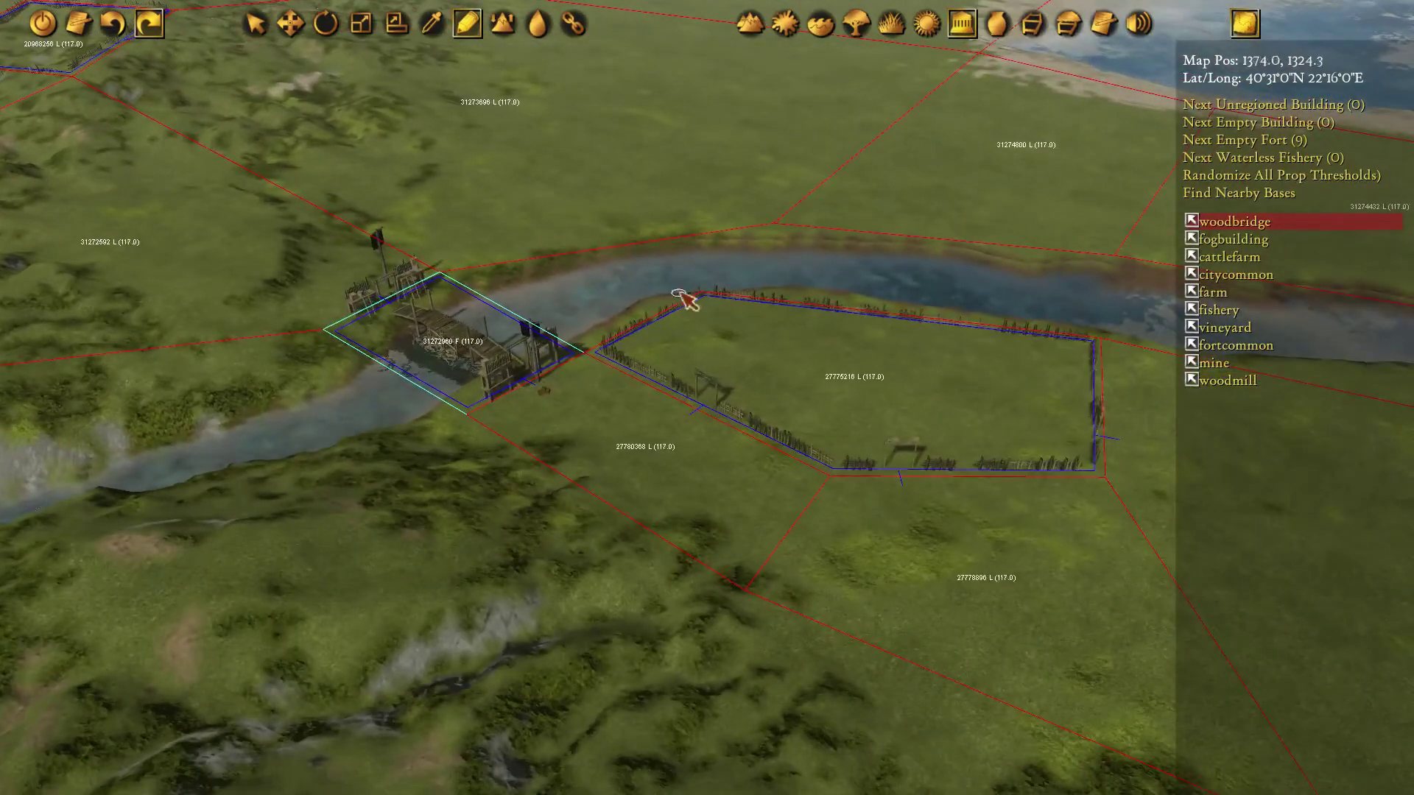
pyautogui.click(1040, 29)
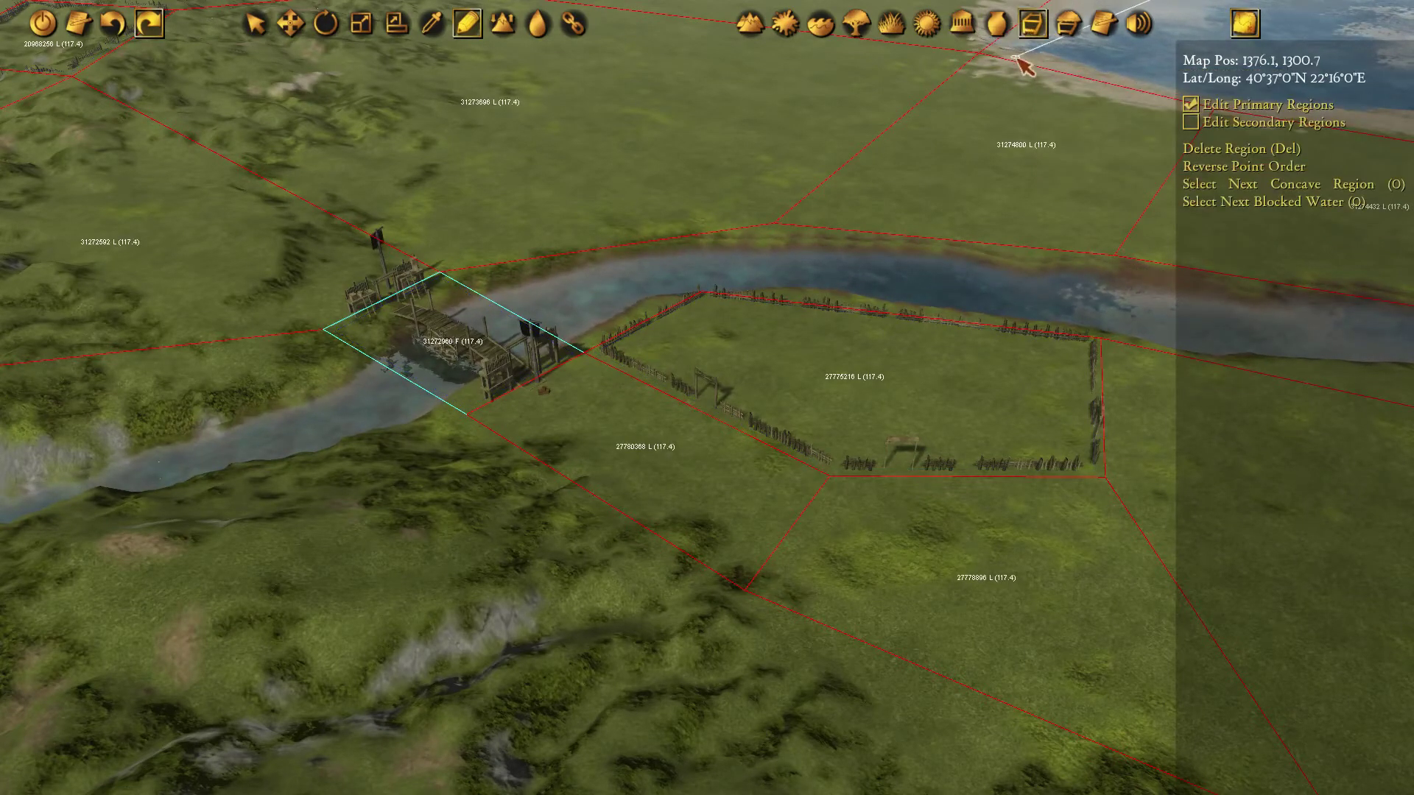
pyautogui.moveTo(943, 533); pyautogui.dragTo(881, 451, button='middle')
pyautogui.click(953, 499)
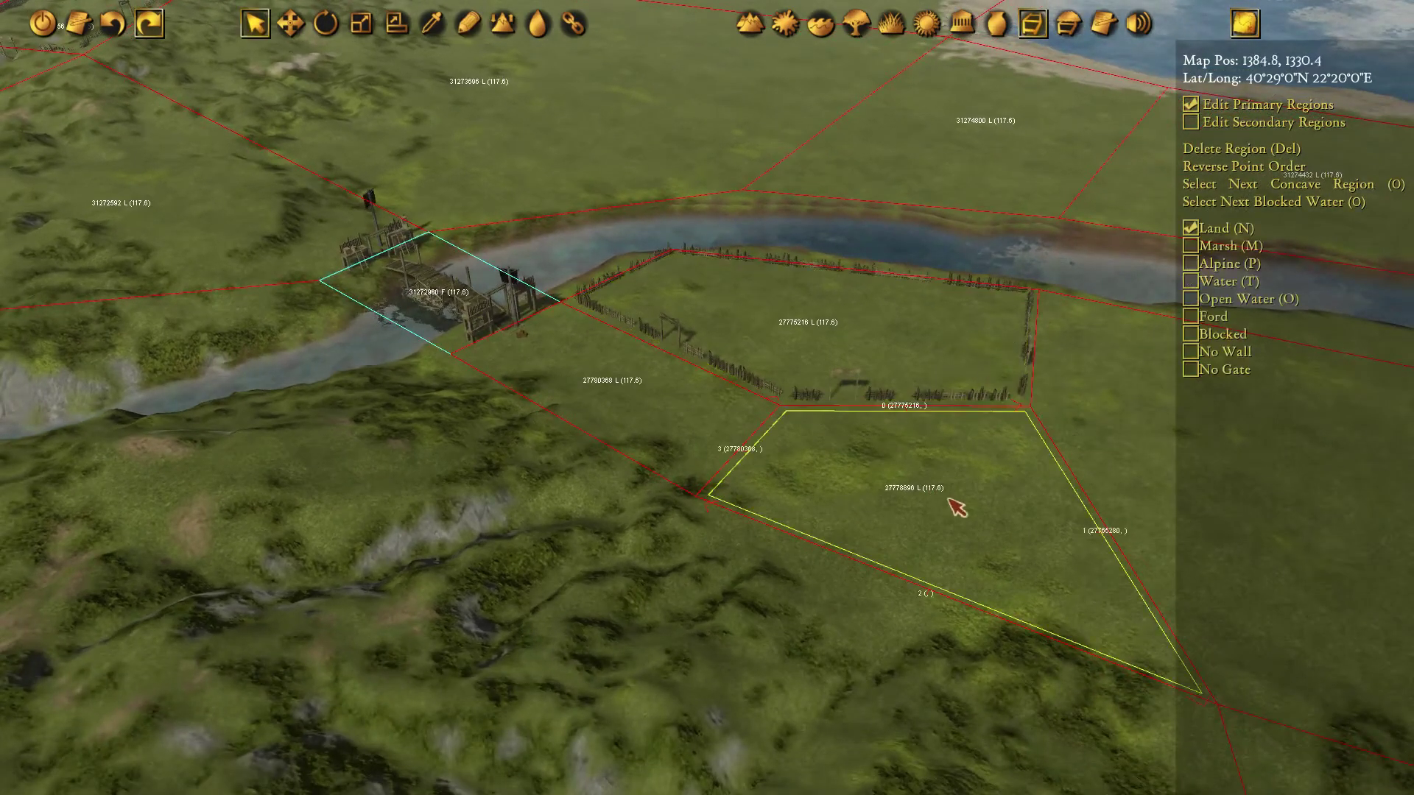
pyautogui.moveTo(953, 499); pyautogui.dragTo(789, 495, button='middle')
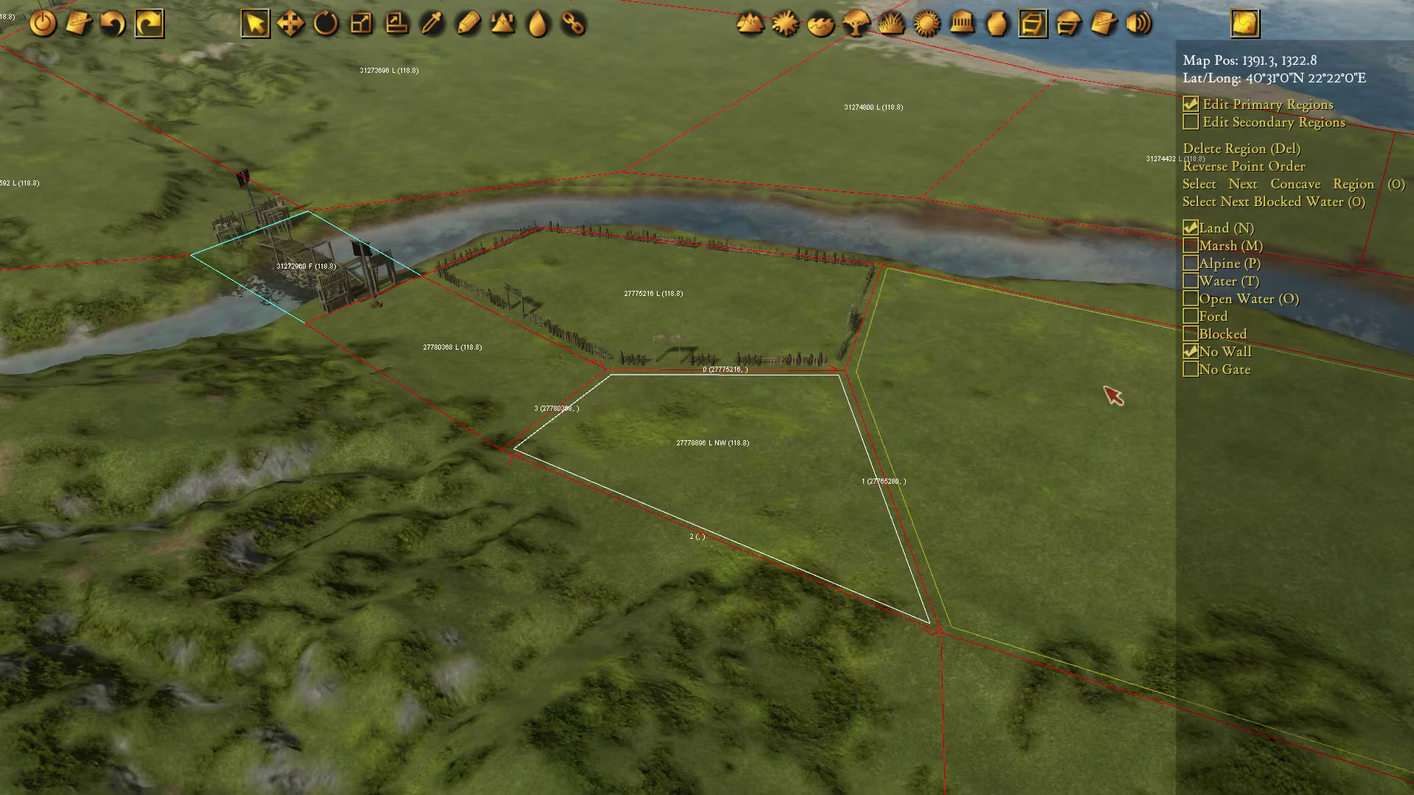
pyautogui.click(498, 451)
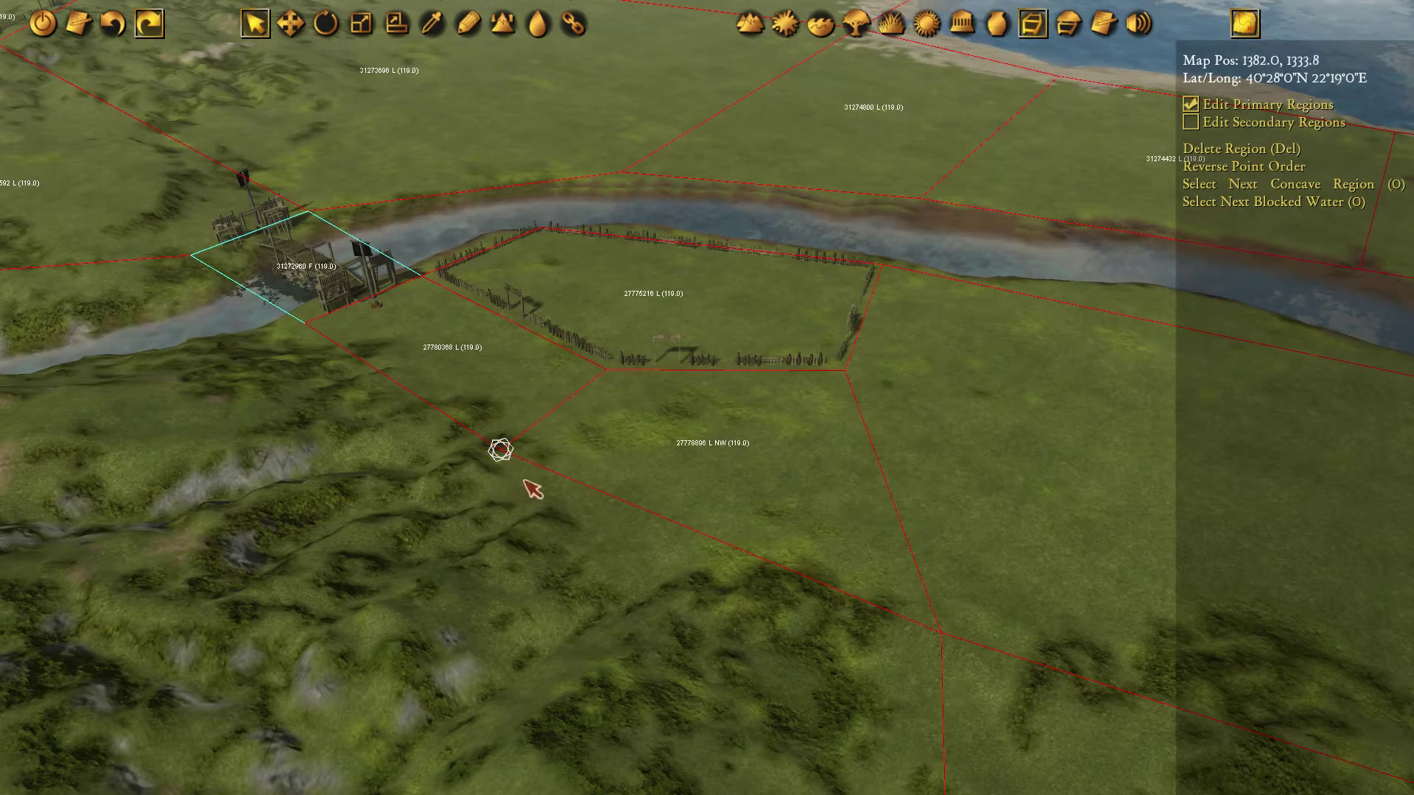
# Replace No Wall with No Gate on the region south of the city, and nudge the city's southeast corner.
pyautogui.click(722, 458)
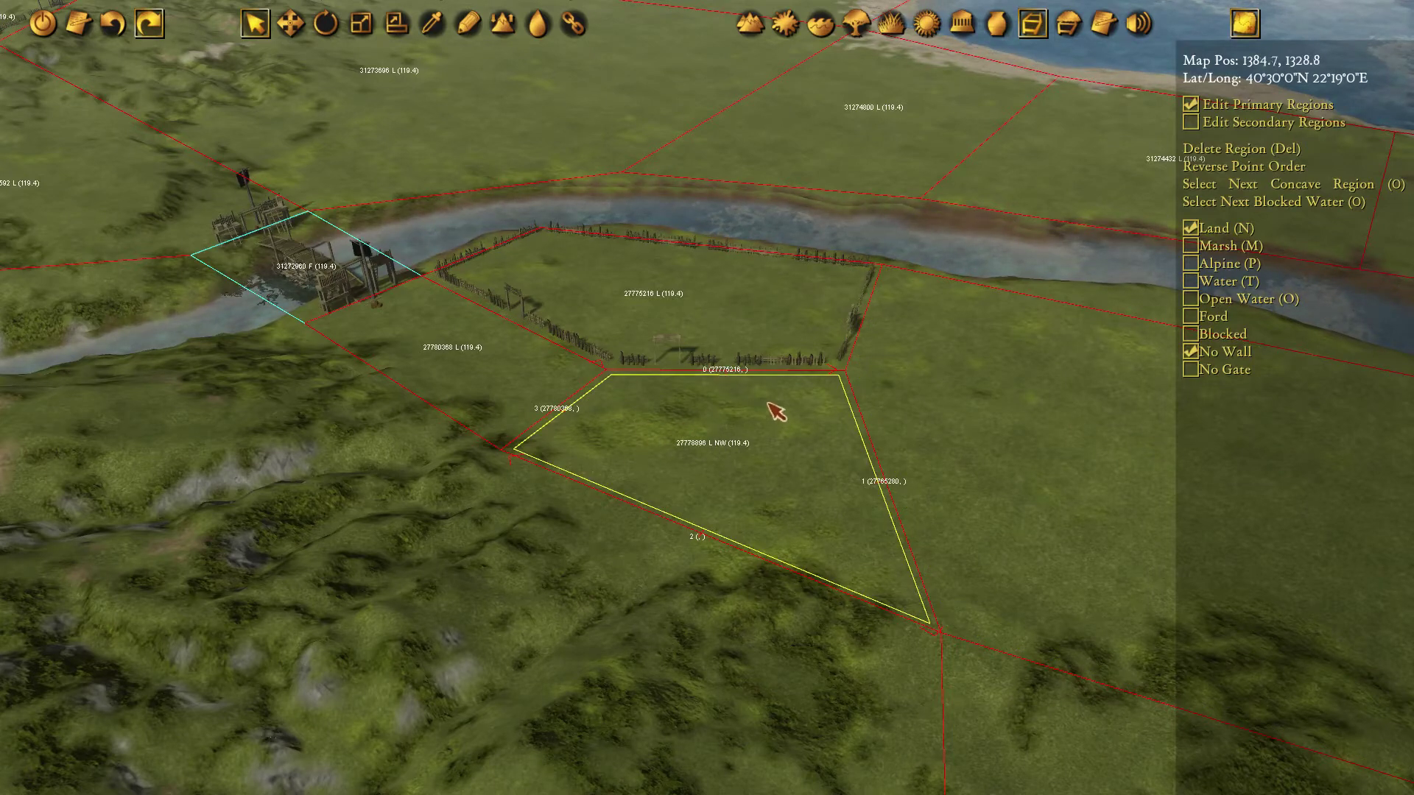
pyautogui.click(1231, 358)
pyautogui.click(1230, 374)
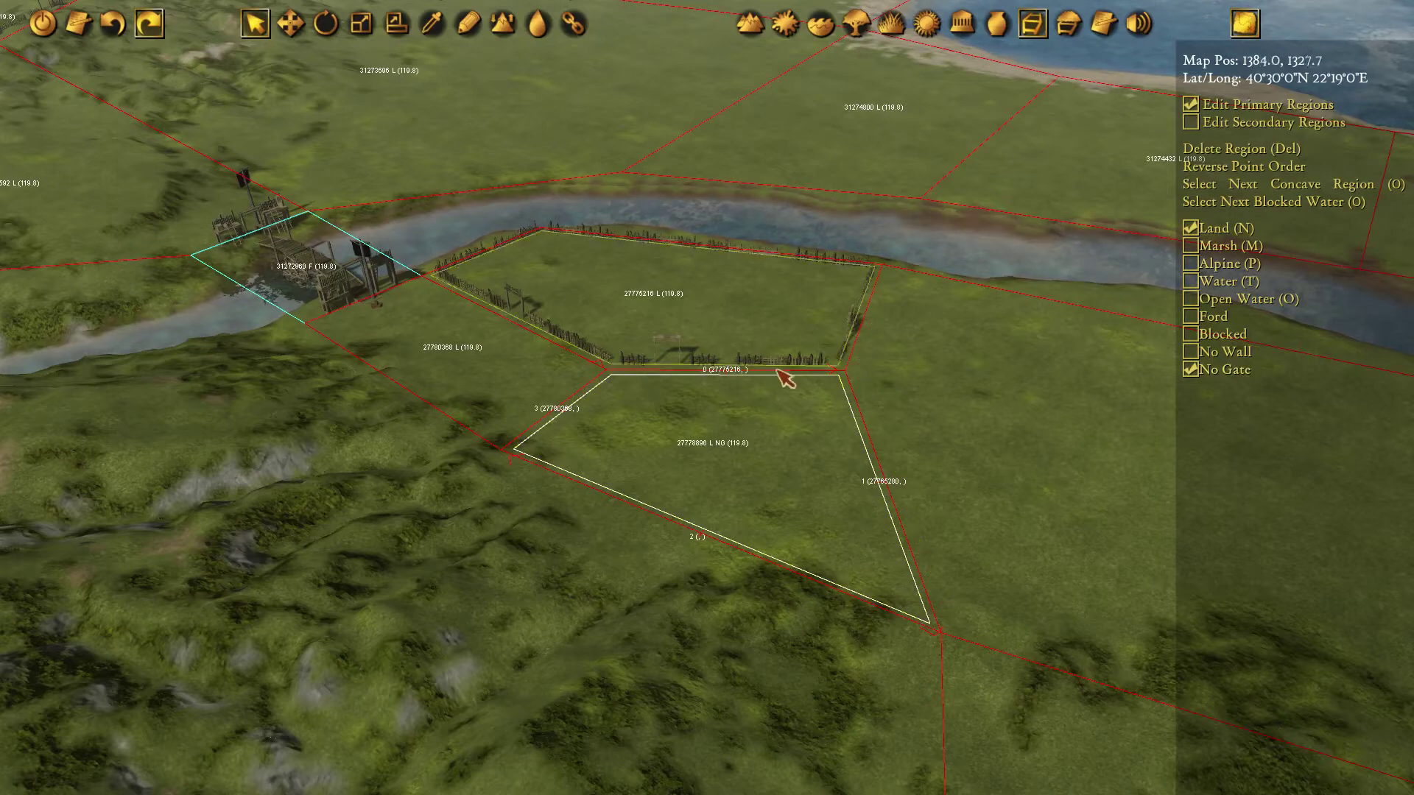
pyautogui.click(845, 372)
pyautogui.press('w')
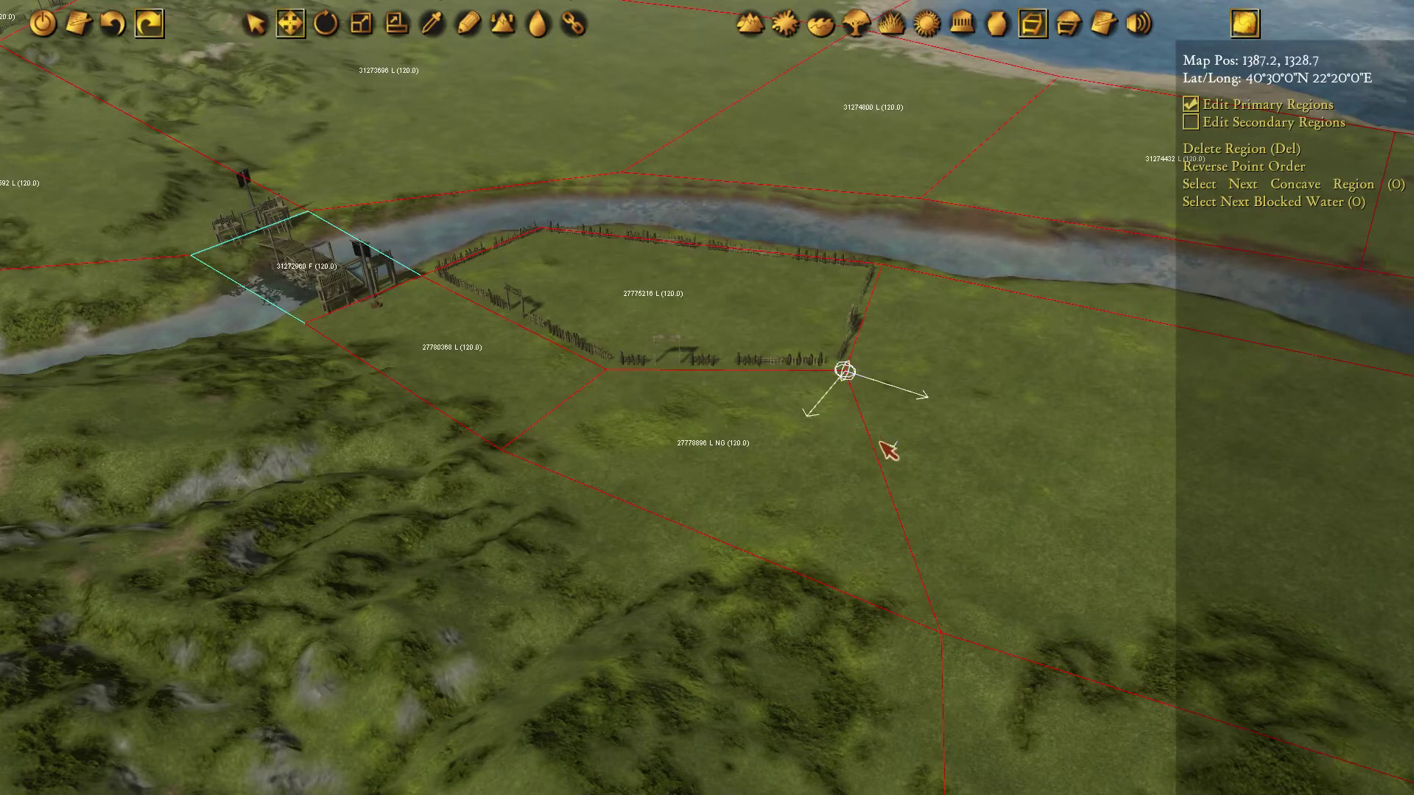
pyautogui.moveTo(845, 371); pyautogui.dragTo(839, 370)
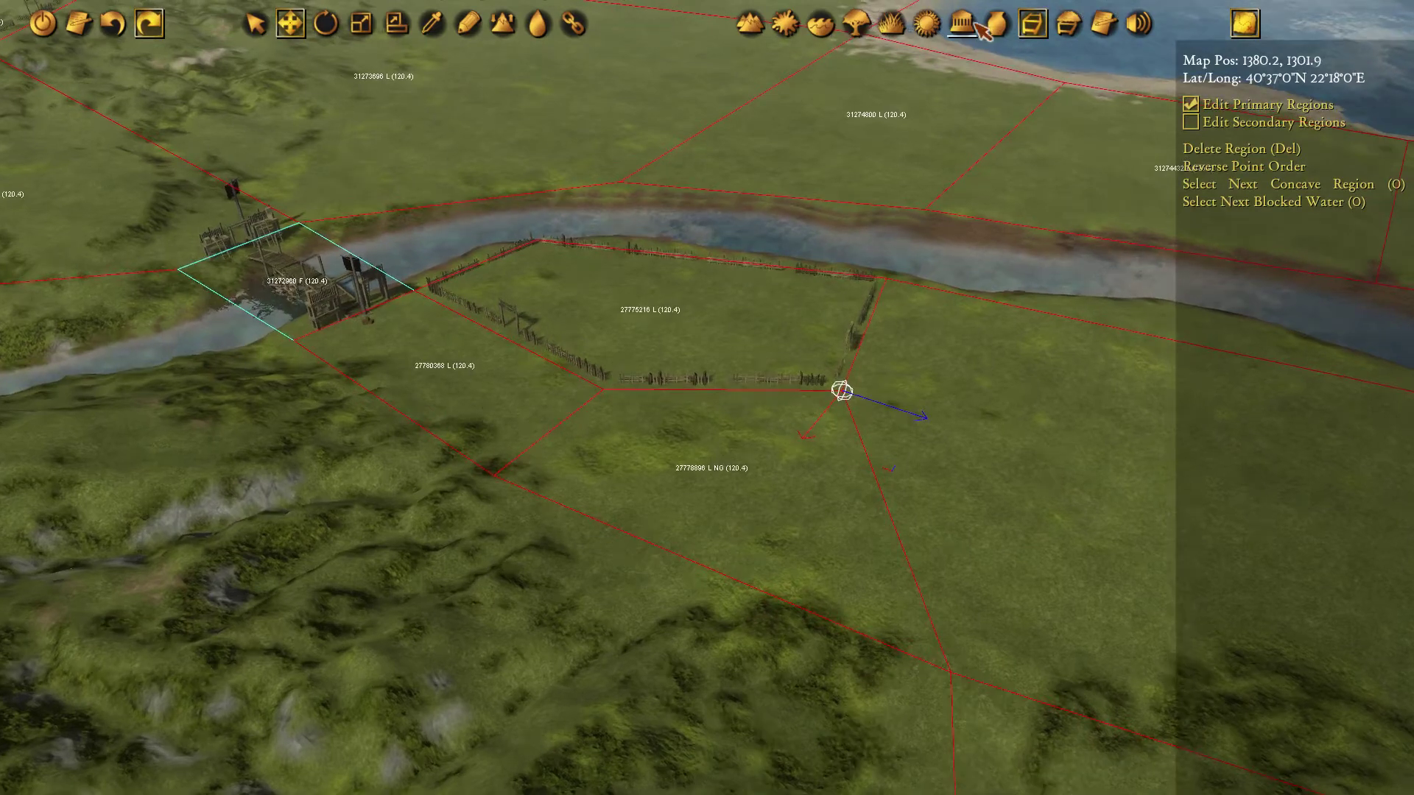
# Raise the wall level of the citycommon beside the southern river bend to 2.
pyautogui.click(962, 24)
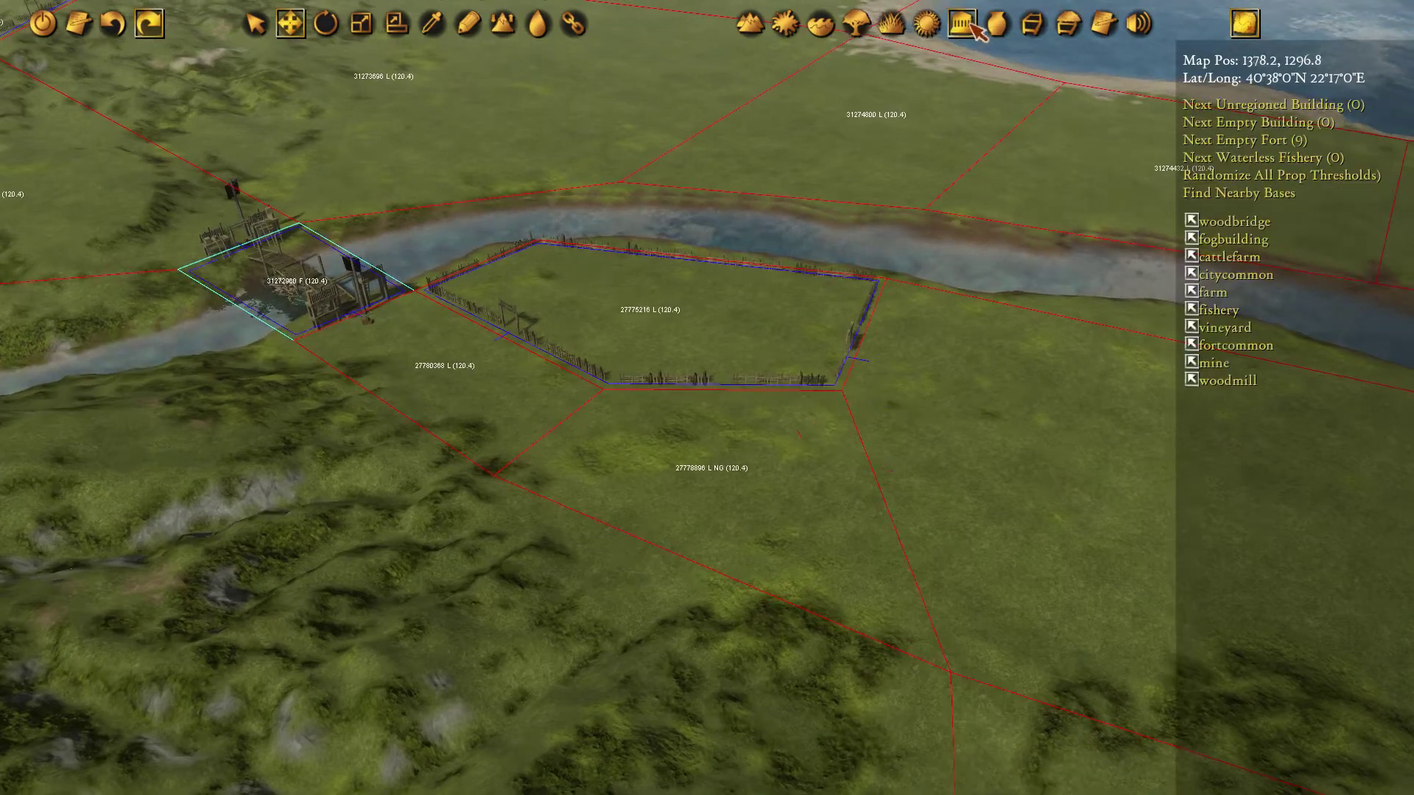
pyautogui.click(731, 315)
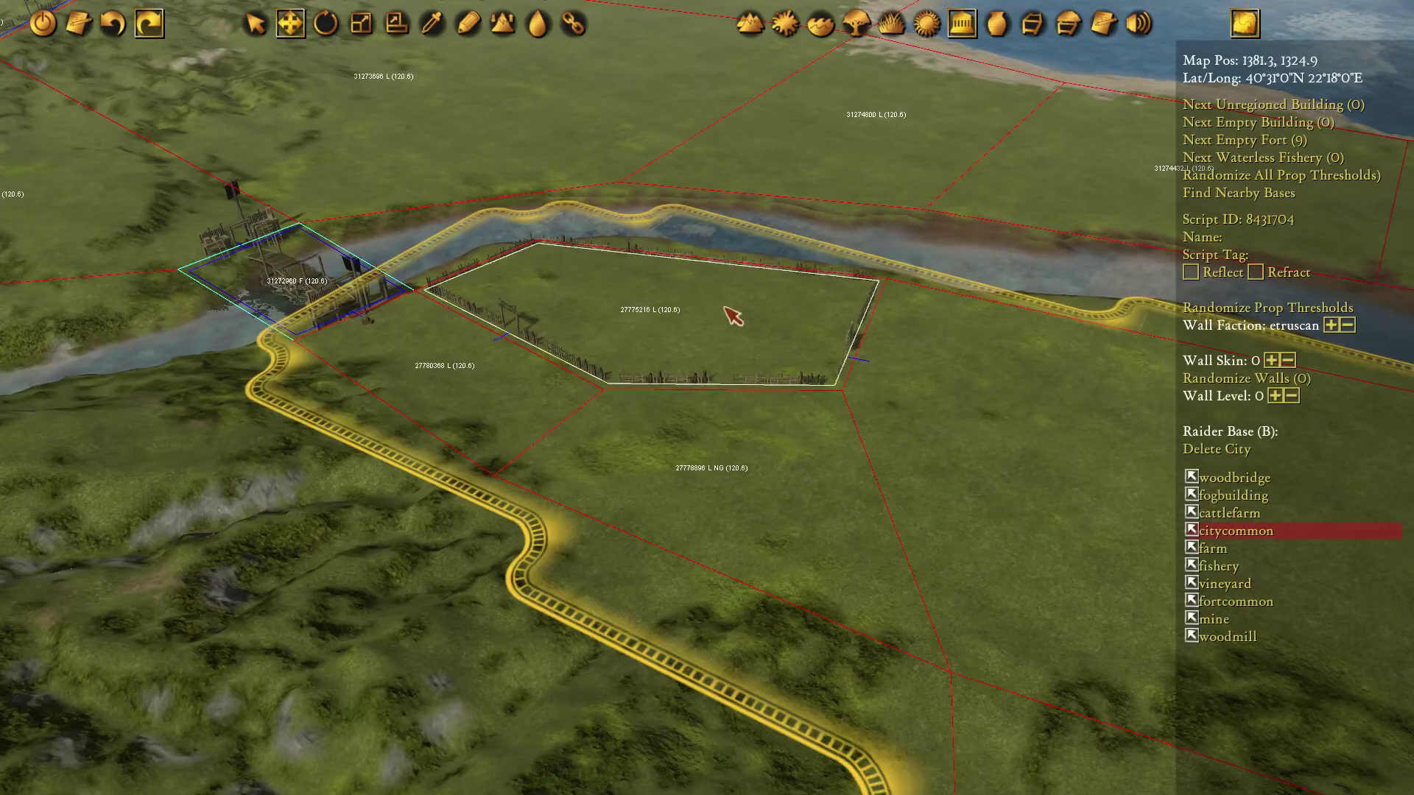
pyautogui.click(1274, 396)
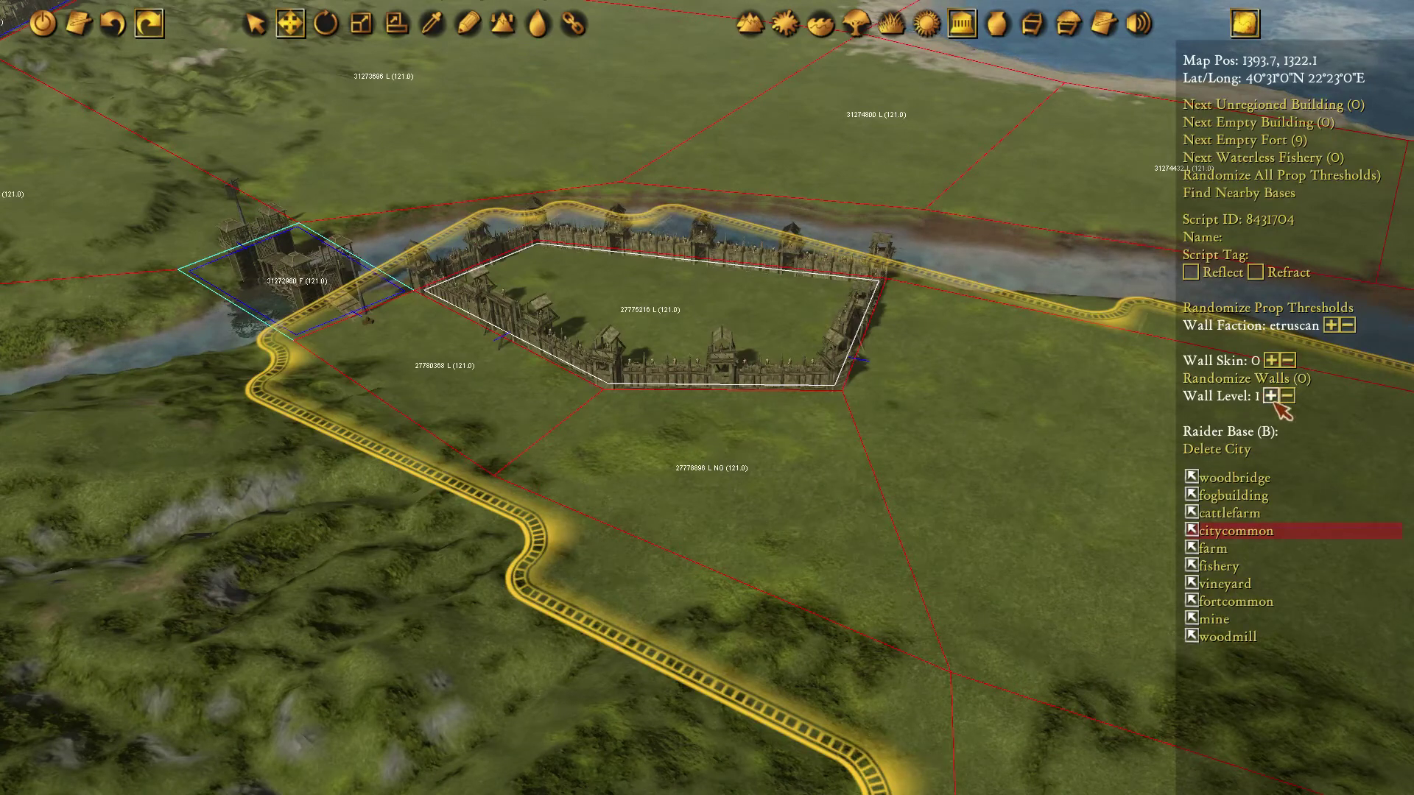
pyautogui.click(1273, 397)
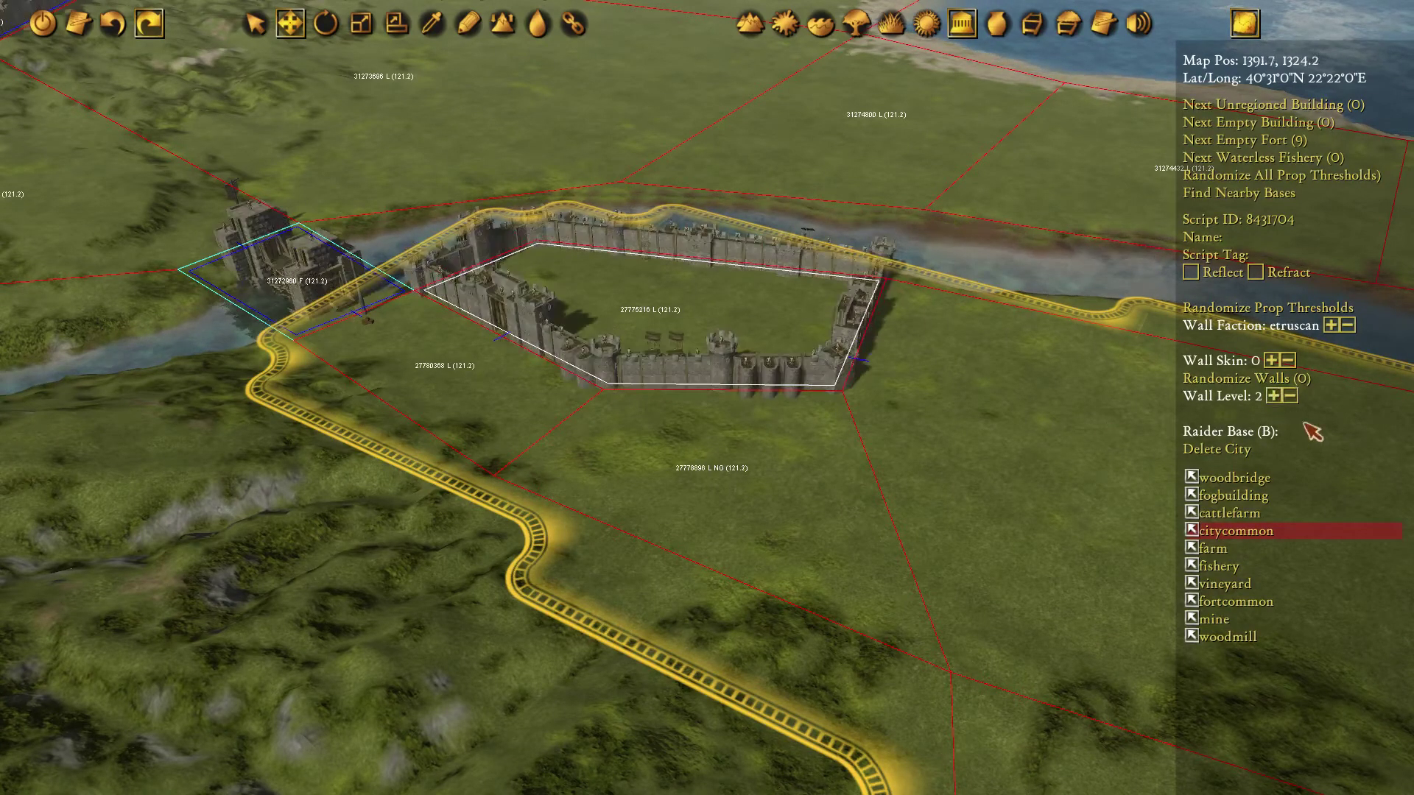
pyautogui.scroll(5, 615, 382)
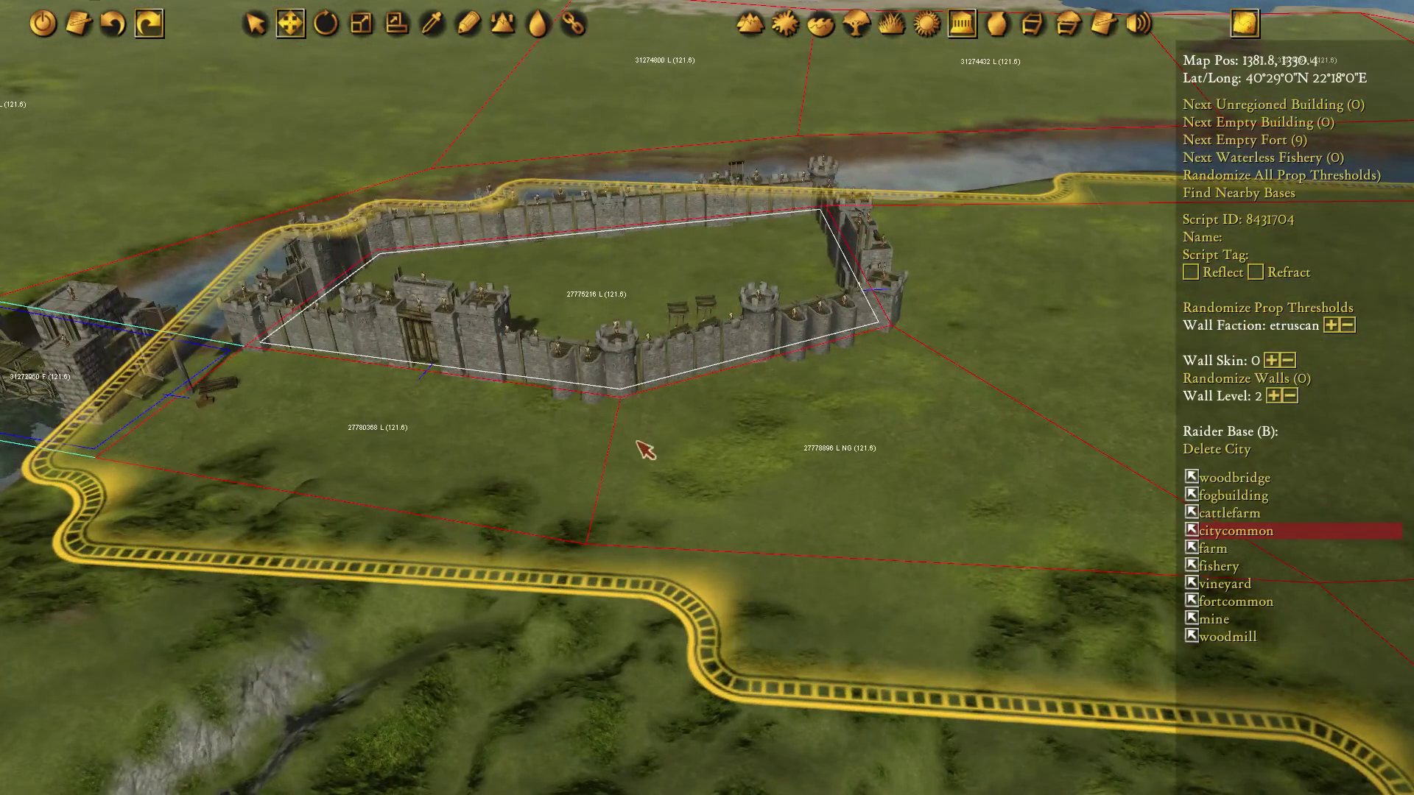
# Shift the city's southern corner, where it meets the No Gate region, slightly to regenerate the walls.
pyautogui.click(1031, 23)
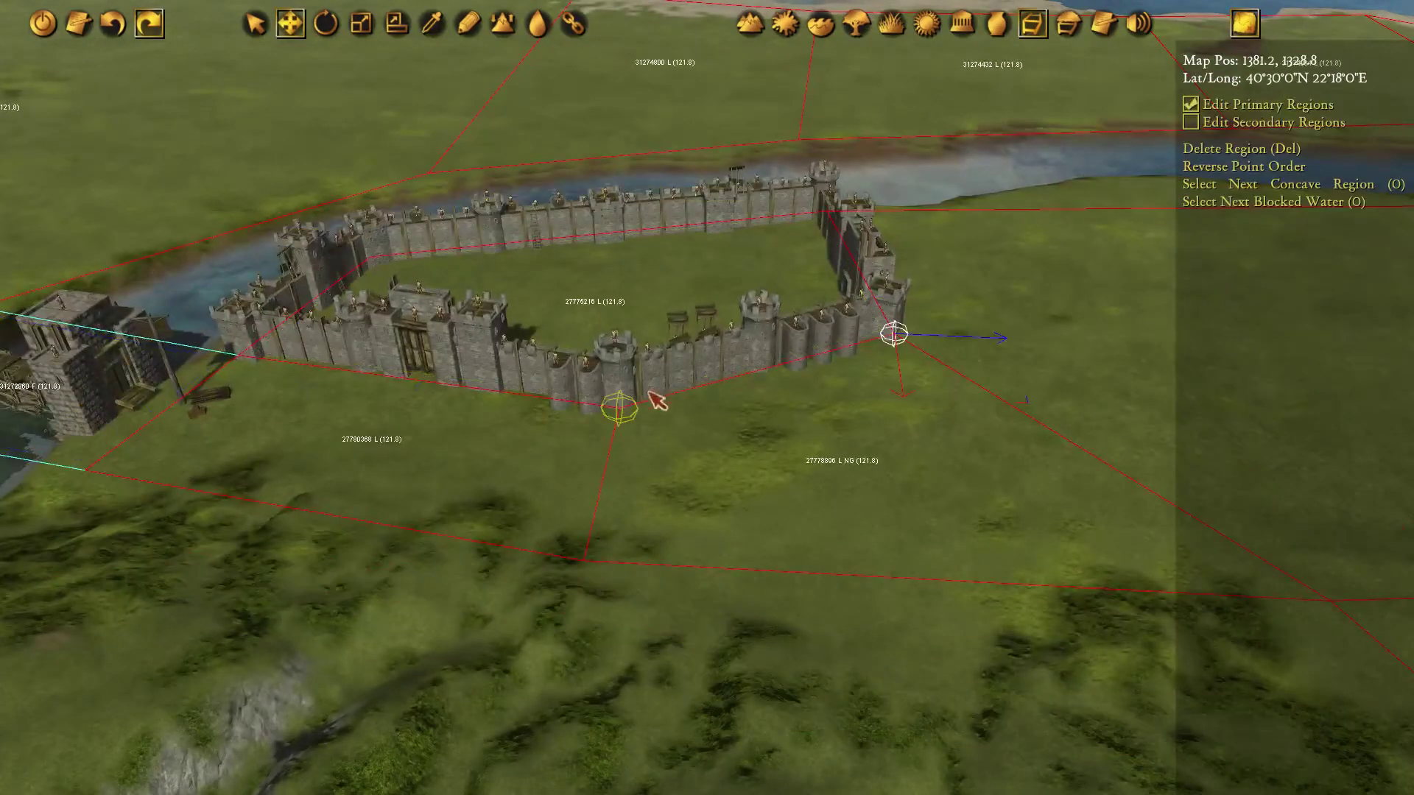
pyautogui.click(649, 395)
pyautogui.moveTo(741, 508)
pyautogui.mouseDown()
pyautogui.moveTo(766, 478)
pyautogui.moveTo(814, 484)
pyautogui.moveTo(676, 506)
pyautogui.moveTo(767, 486)
pyautogui.moveTo(747, 501)
pyautogui.mouseUp()
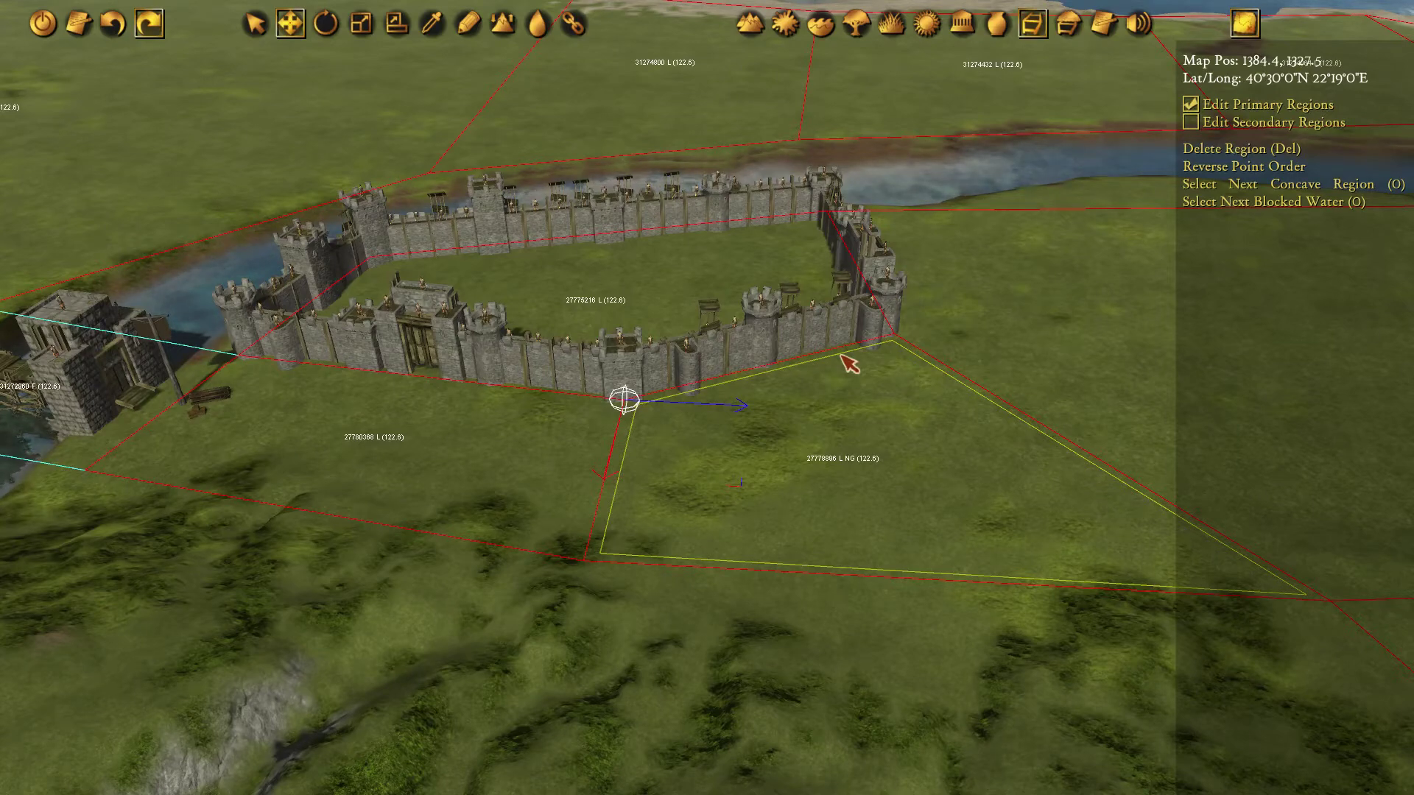
pyautogui.moveTo(839, 343); pyautogui.dragTo(827, 344, button='middle')
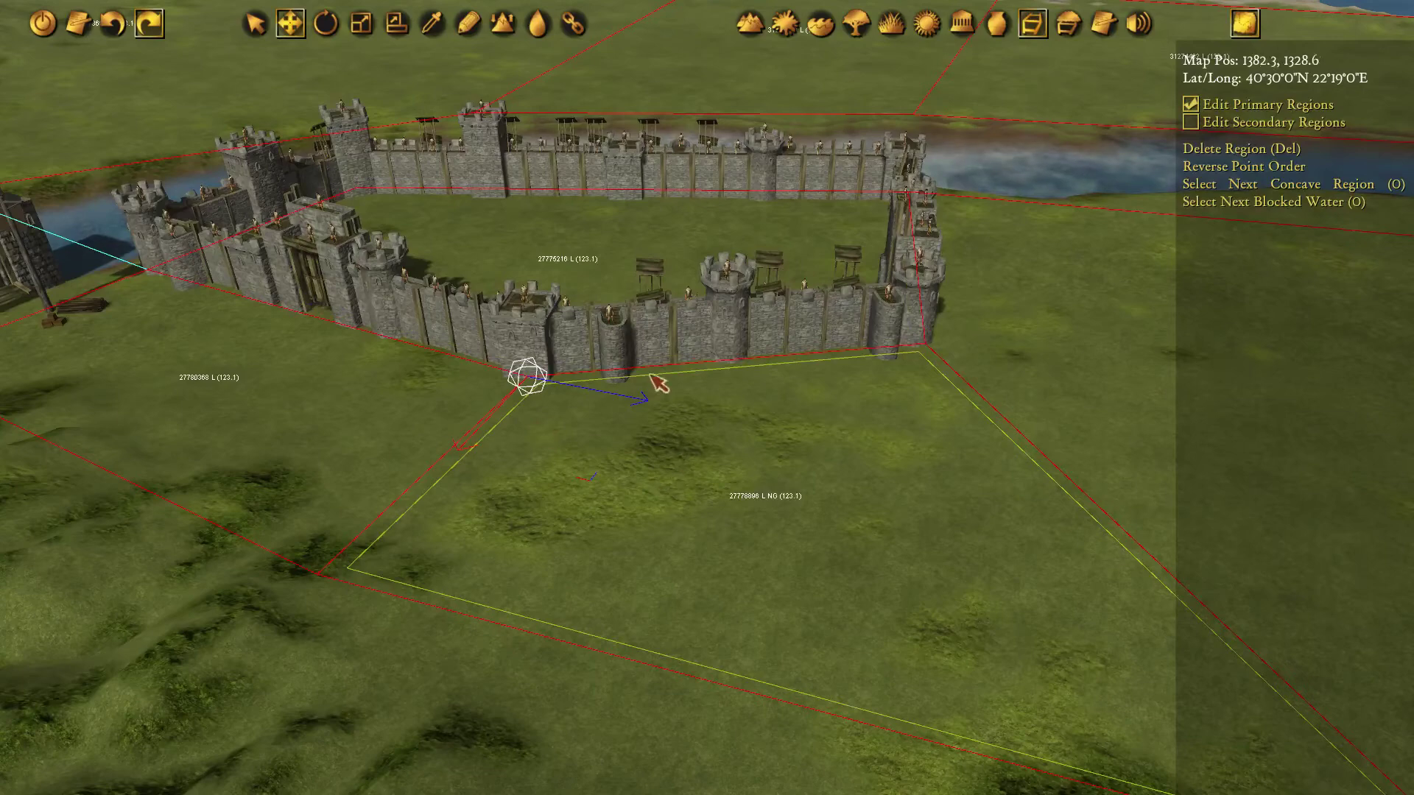
pyautogui.moveTo(560, 471); pyautogui.dragTo(563, 515)
# Move the No Gate region's outer southwest corner slightly away from the city.
pyautogui.click(302, 603)
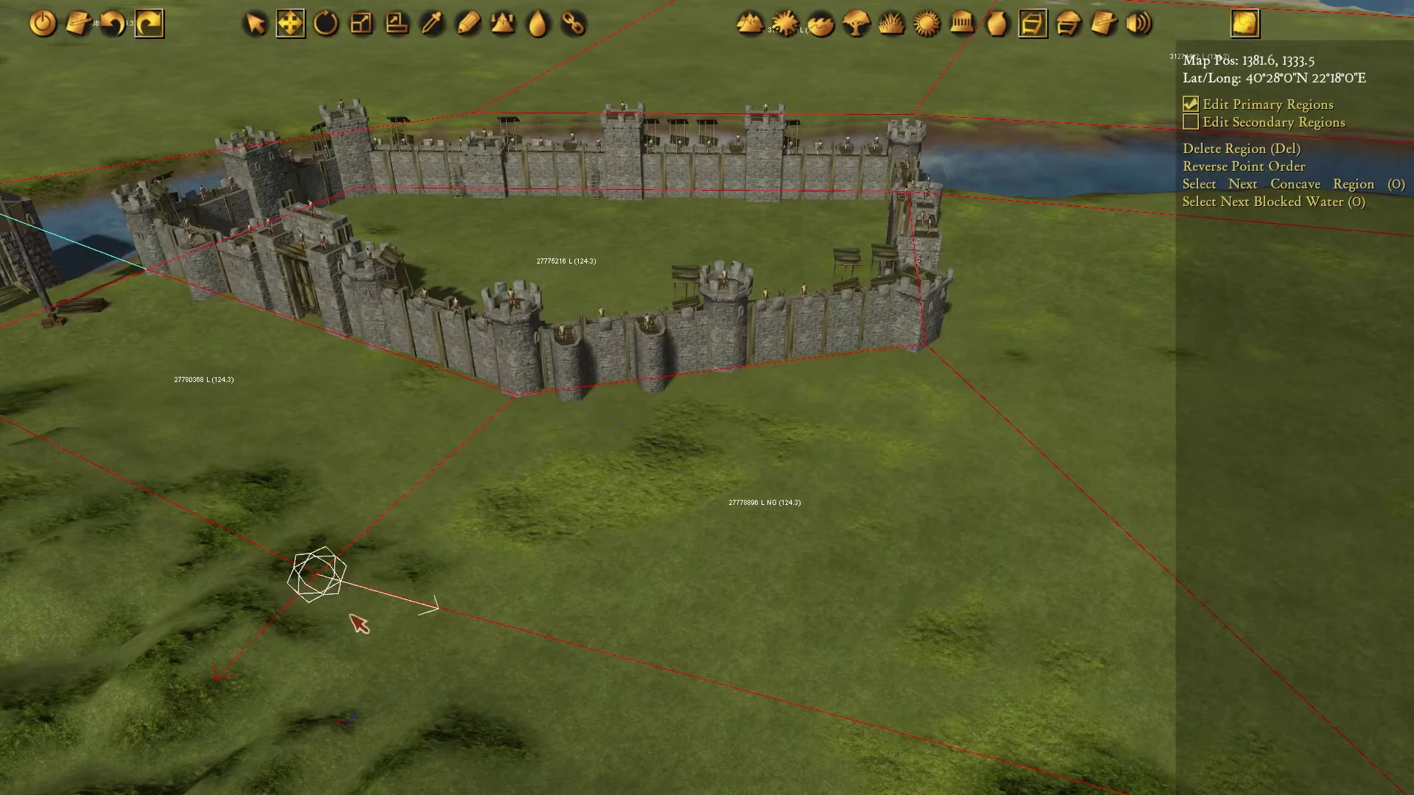
pyautogui.moveTo(347, 724); pyautogui.dragTo(357, 745)
pyautogui.moveTo(649, 573); pyautogui.dragTo(589, 587, button='middle')
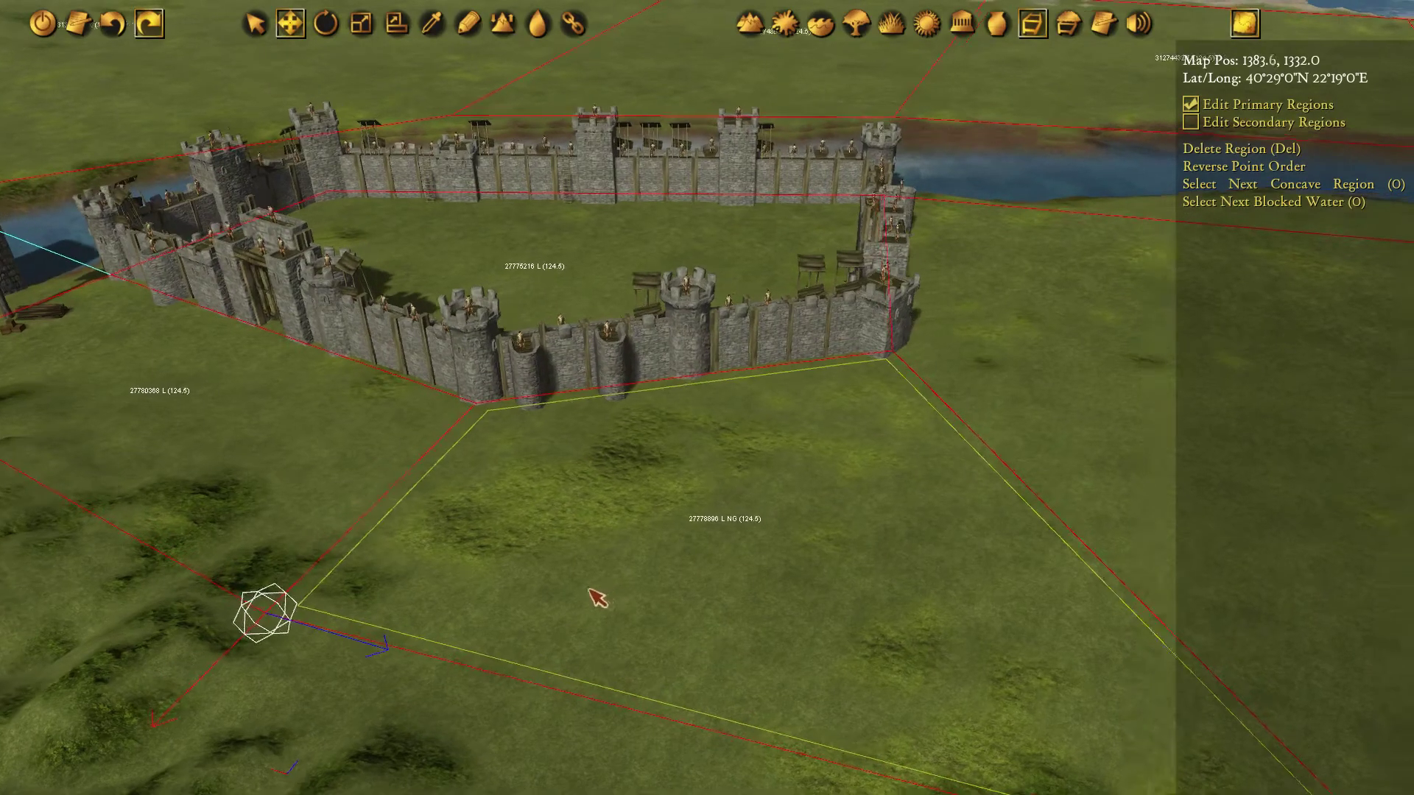
# Select the large land region just east of the city to inspect its region flags.
pyautogui.scroll(-2, 608, 581)
pyautogui.press('s')
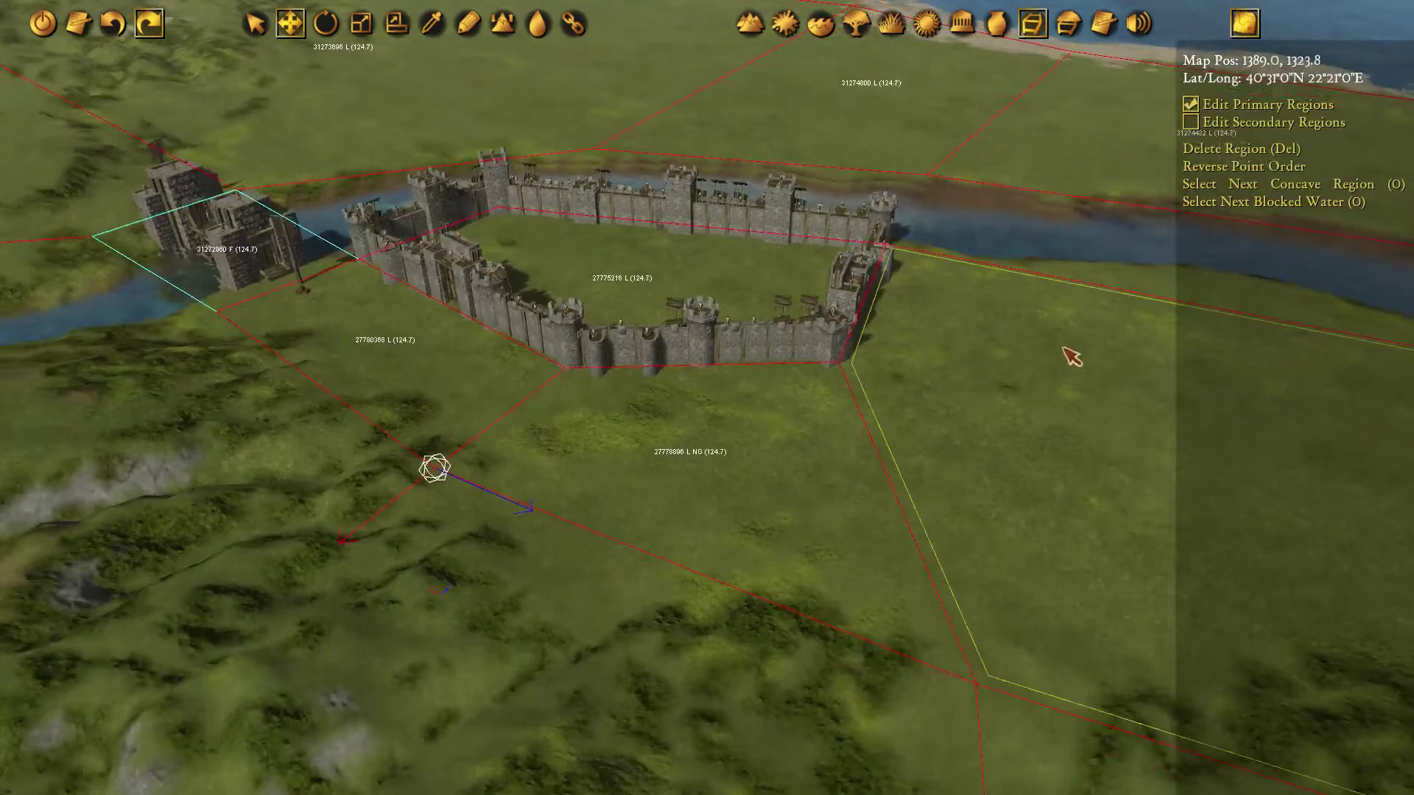
pyautogui.click(1049, 404)
pyautogui.moveTo(1049, 407); pyautogui.dragTo(900, 398, button='middle')
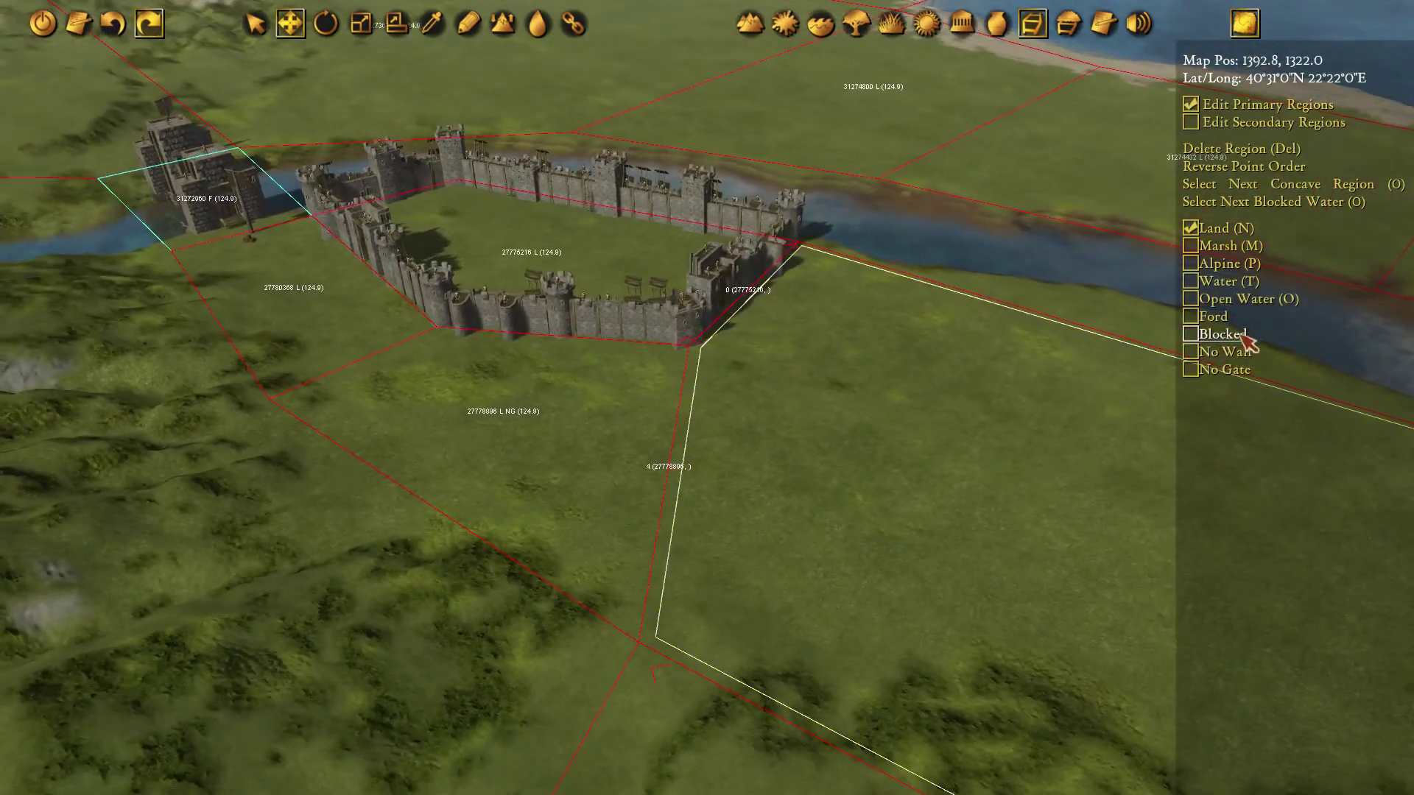
# Shift the northwest corner of the hill fort northwest of the river slightly outward to regenerate its walls.
pyautogui.moveTo(325, 121); pyautogui.dragTo(641, 245, button='middle')
pyautogui.scroll(-2, 642, 245)
pyautogui.moveTo(364, 92); pyautogui.dragTo(774, 360, button='middle')
pyautogui.moveTo(447, 222); pyautogui.dragTo(735, 303, button='middle')
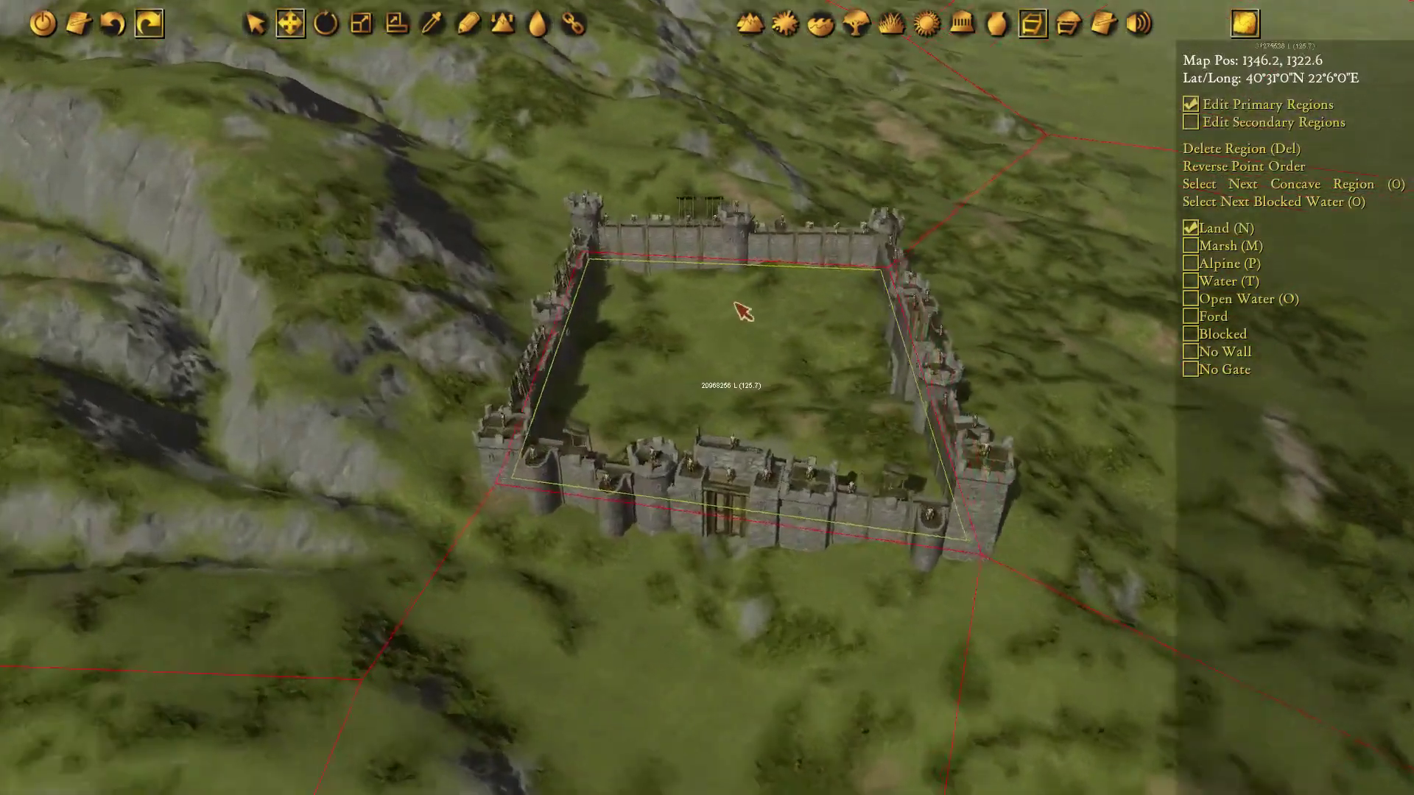
pyautogui.click(574, 251)
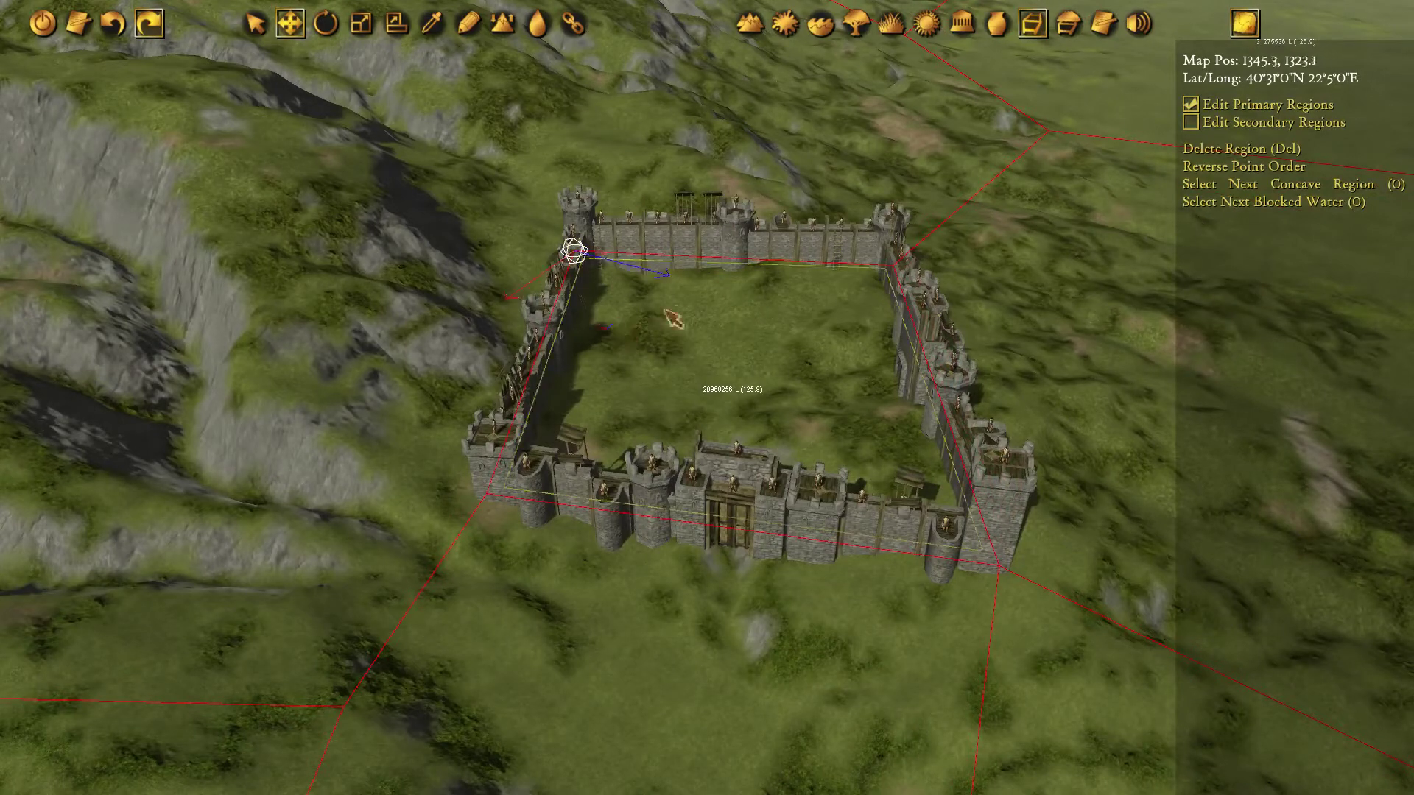
pyautogui.moveTo(605, 327)
pyautogui.mouseDown()
pyautogui.moveTo(578, 316)
pyautogui.moveTo(594, 321)
pyautogui.mouseUp()
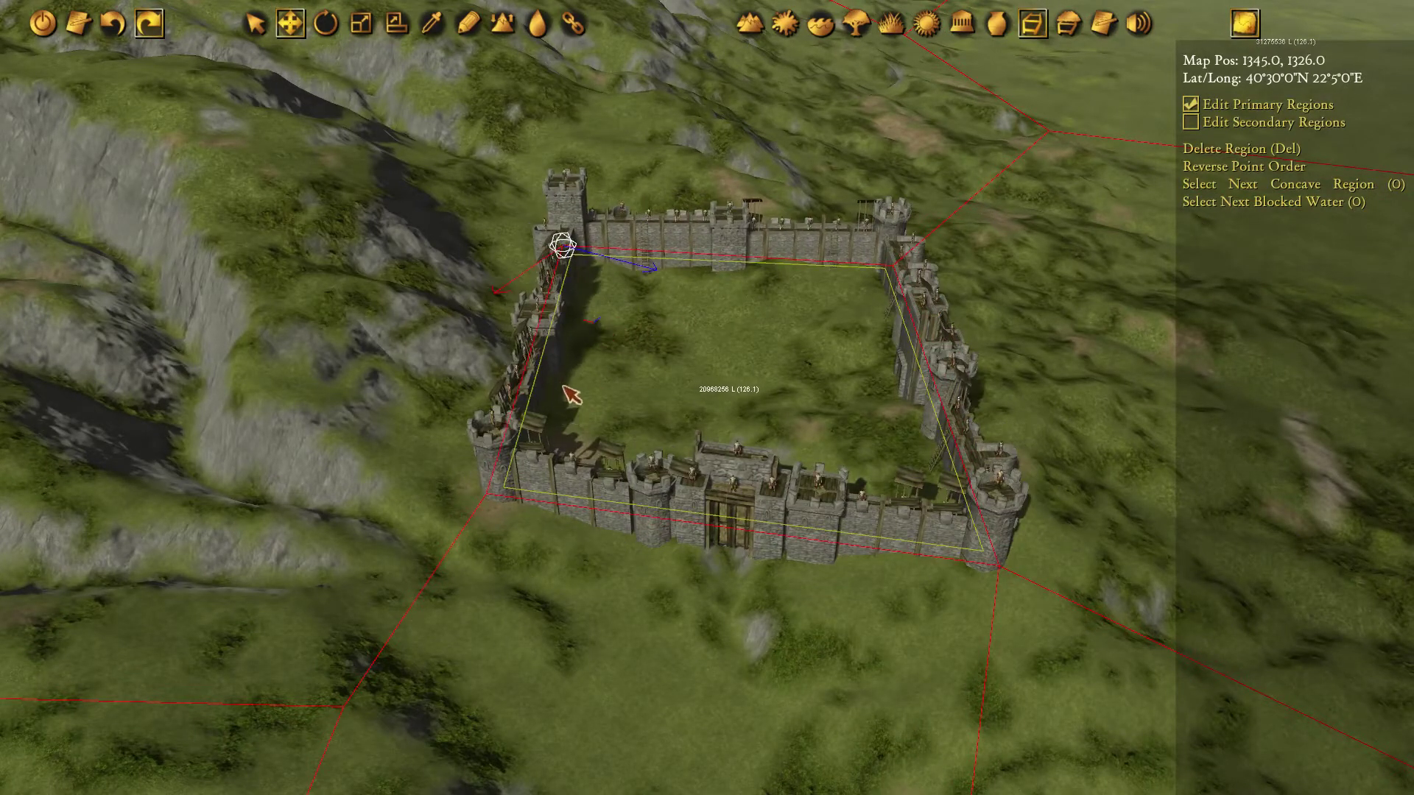
# Draw a narrow four-point primary region on the mountainside along the hill fort's west wall, sharing the fort's two western corners.
pyautogui.press('d')
pyautogui.click(486, 494)
pyautogui.click(390, 409)
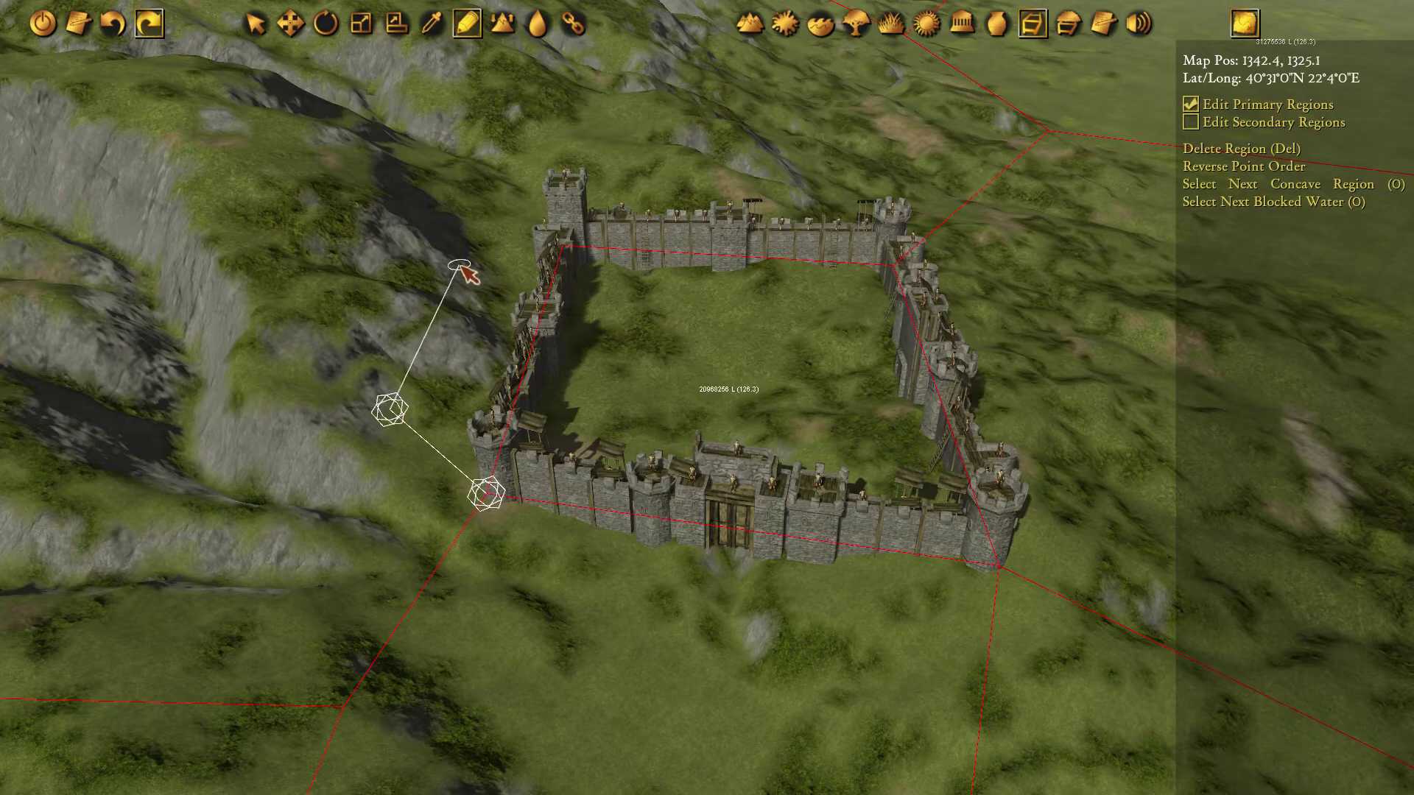
pyautogui.click(475, 248)
pyautogui.click(562, 246)
pyautogui.click(486, 492)
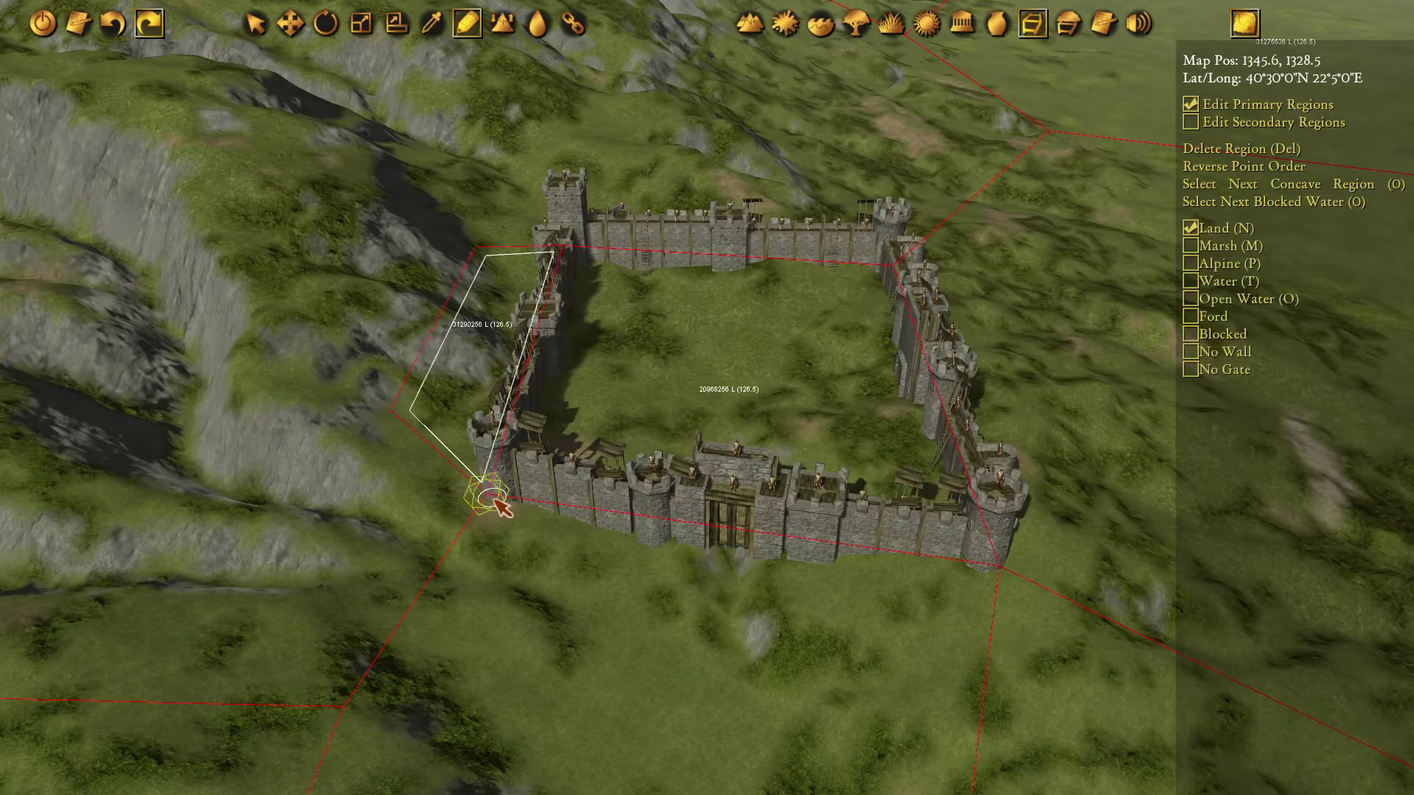
# Flag the new mountainside region as No Wall, and shift the fort's southwest corner outward to regenerate the walls.
pyautogui.press('s')
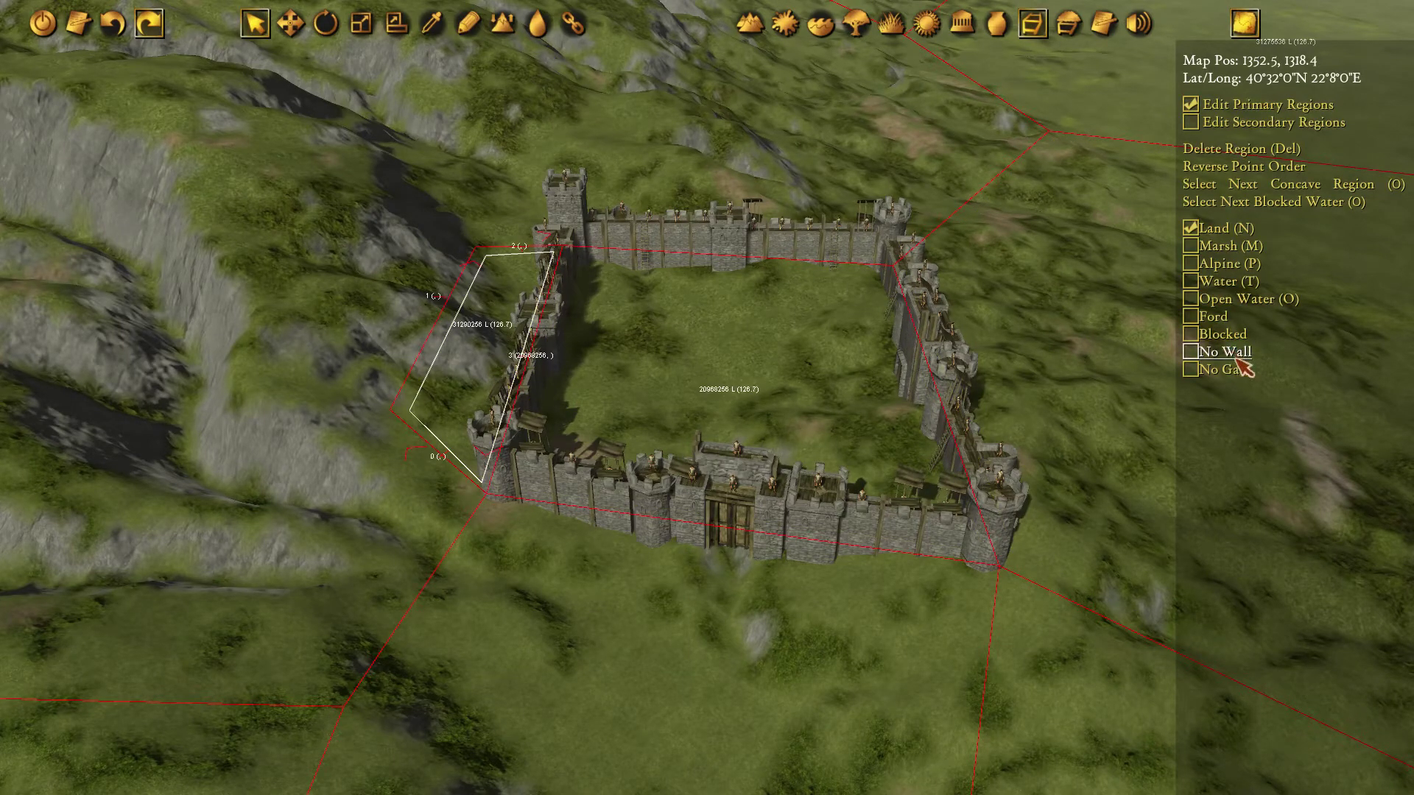
pyautogui.click(1239, 361)
pyautogui.click(483, 540)
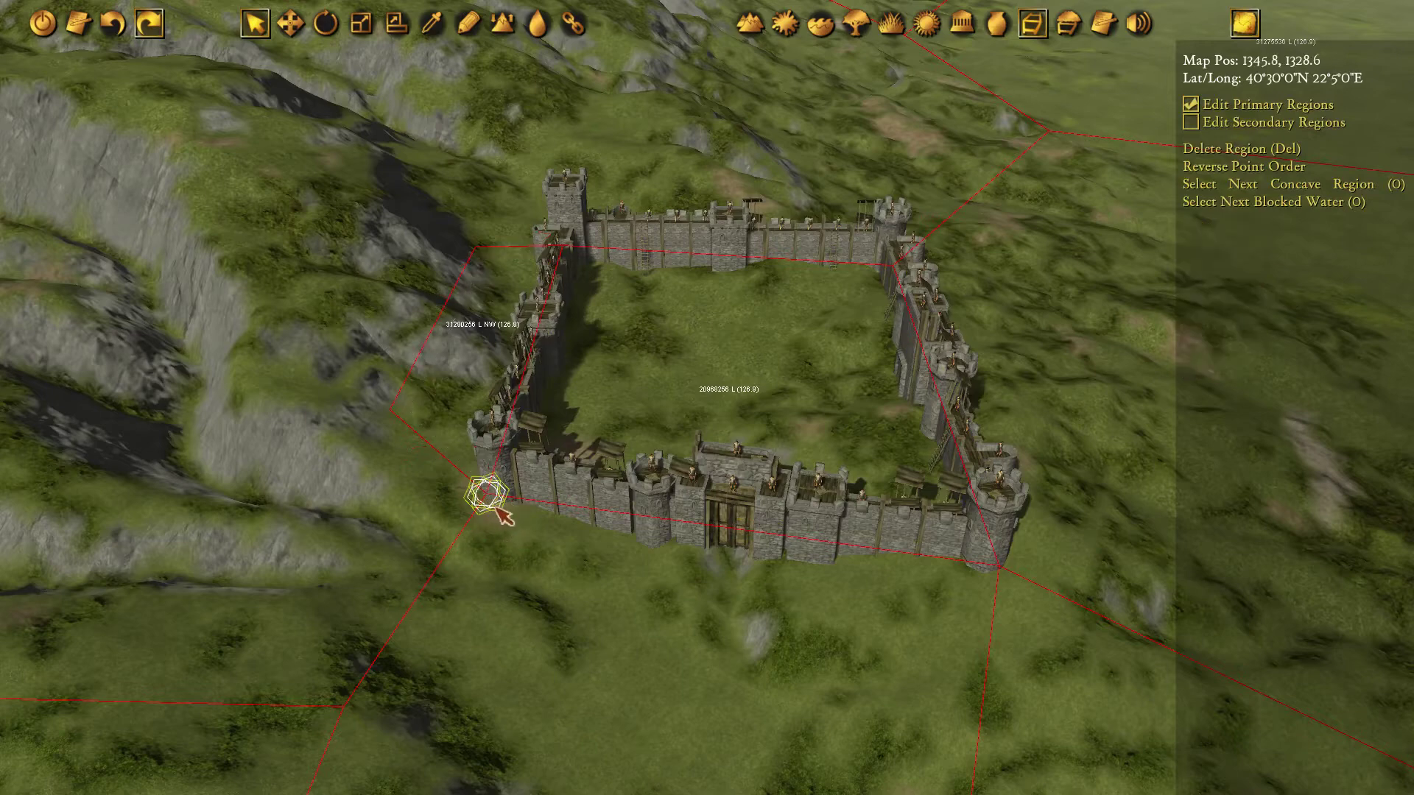
pyautogui.press('m')
pyautogui.moveTo(513, 617); pyautogui.dragTo(474, 640)
# Nudge the outer southwest corner of the No Wall region and flag that region as Blocked as well.
pyautogui.click(576, 251)
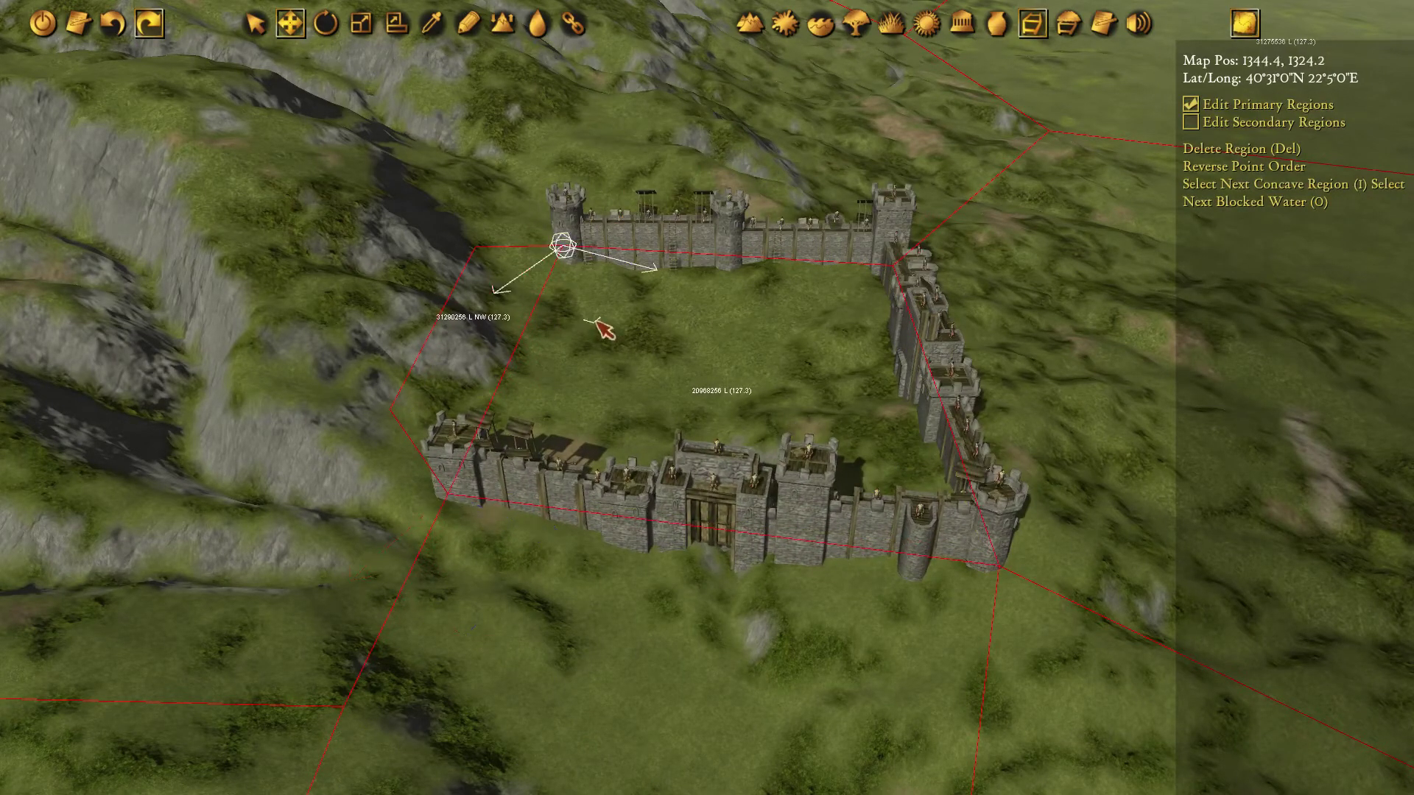
pyautogui.scroll(-1, 584, 389)
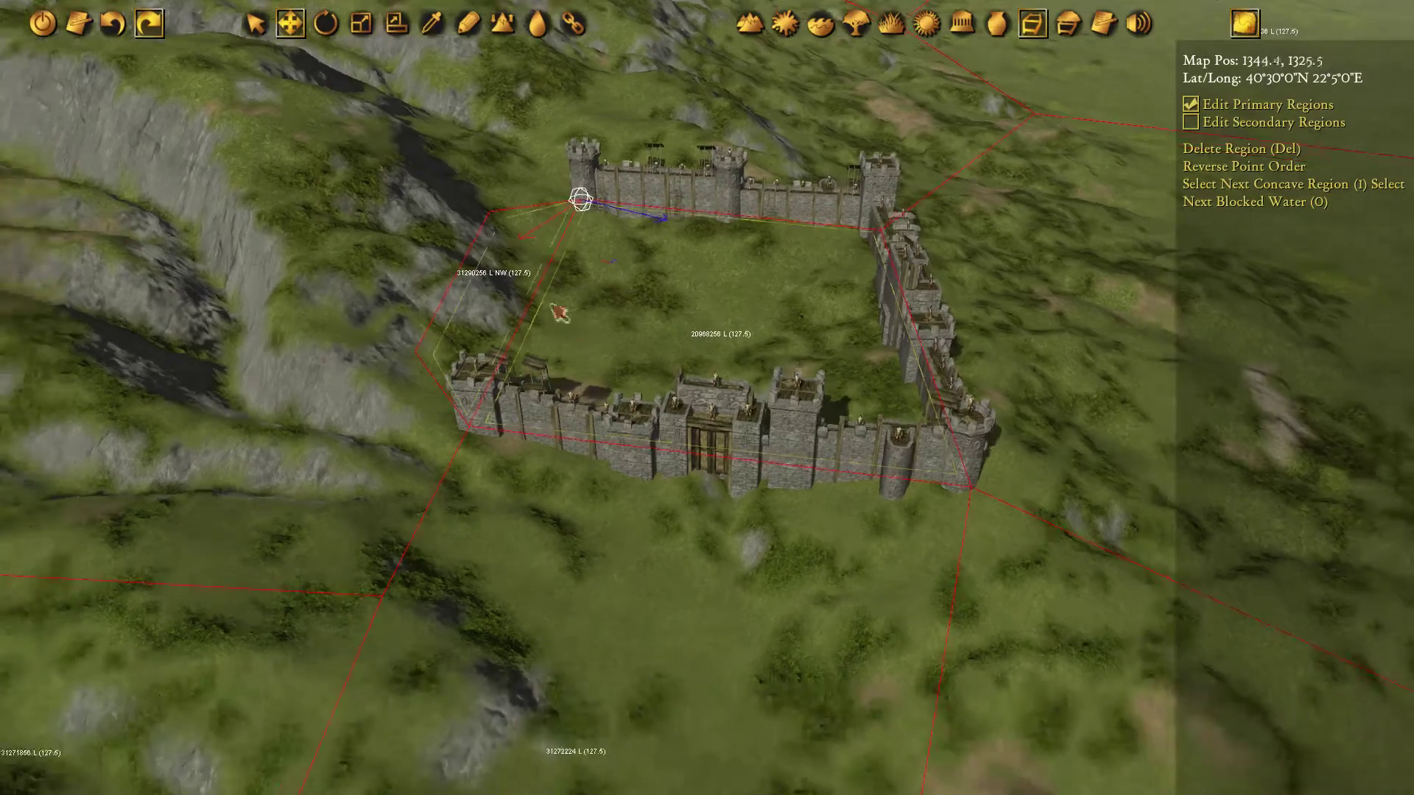
pyautogui.click(413, 360)
pyautogui.moveTo(424, 469)
pyautogui.mouseDown()
pyautogui.moveTo(406, 457)
pyautogui.moveTo(426, 483)
pyautogui.mouseUp()
pyautogui.click(482, 307)
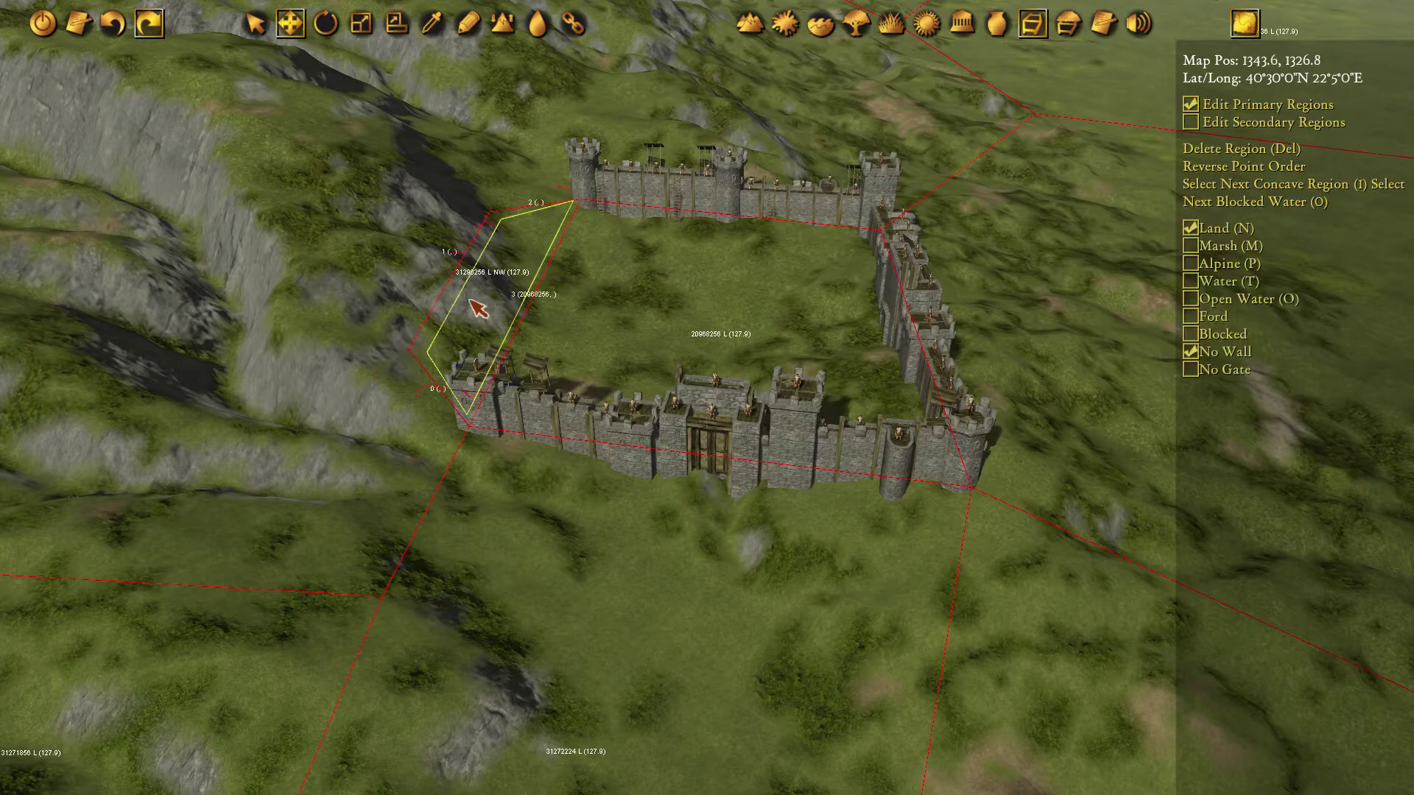
pyautogui.click(488, 211)
pyautogui.press('Right')
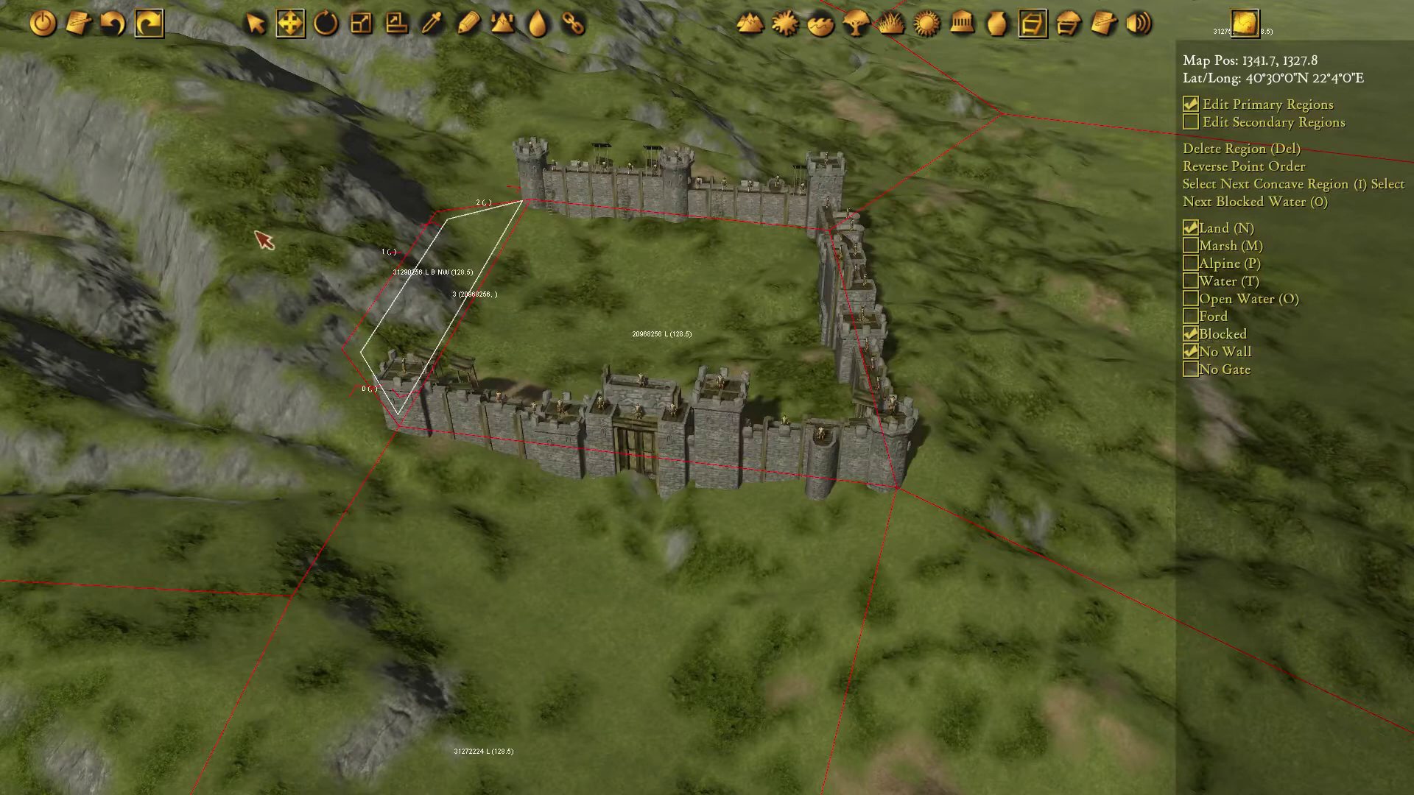
# Move the two outer corners of the Blocked region beside the fort slightly farther up the mountainside.
pyautogui.click(342, 346)
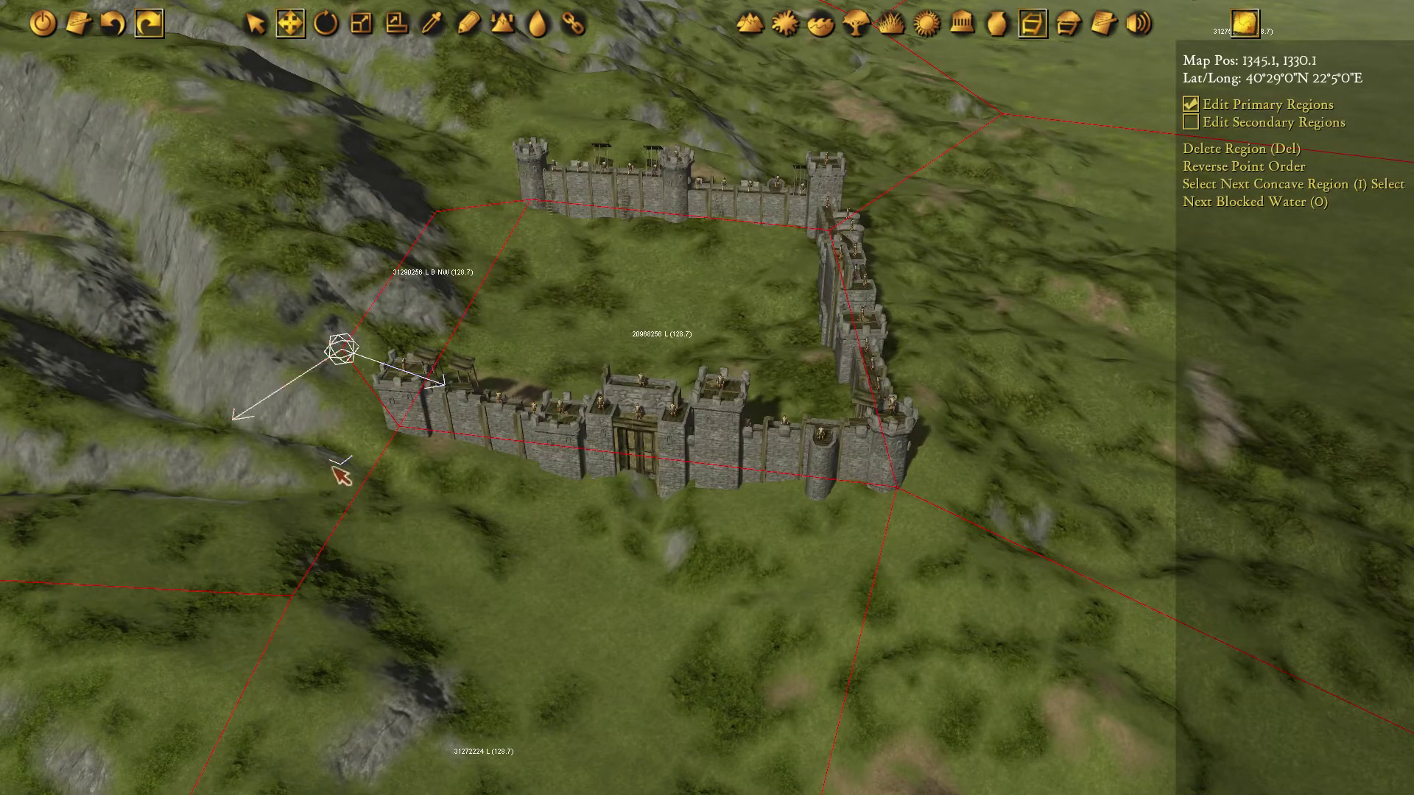
pyautogui.moveTo(334, 469); pyautogui.dragTo(338, 443)
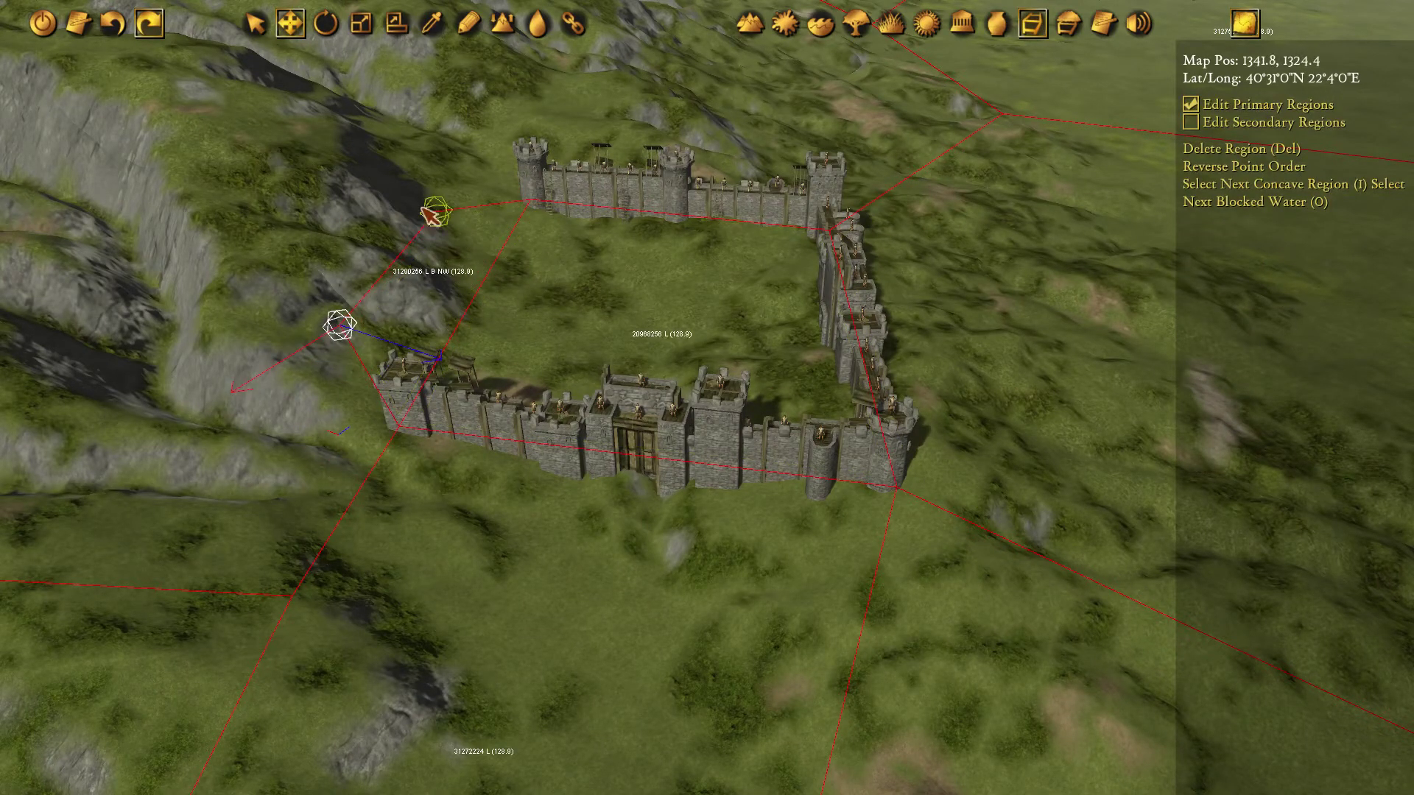
pyautogui.click(436, 213)
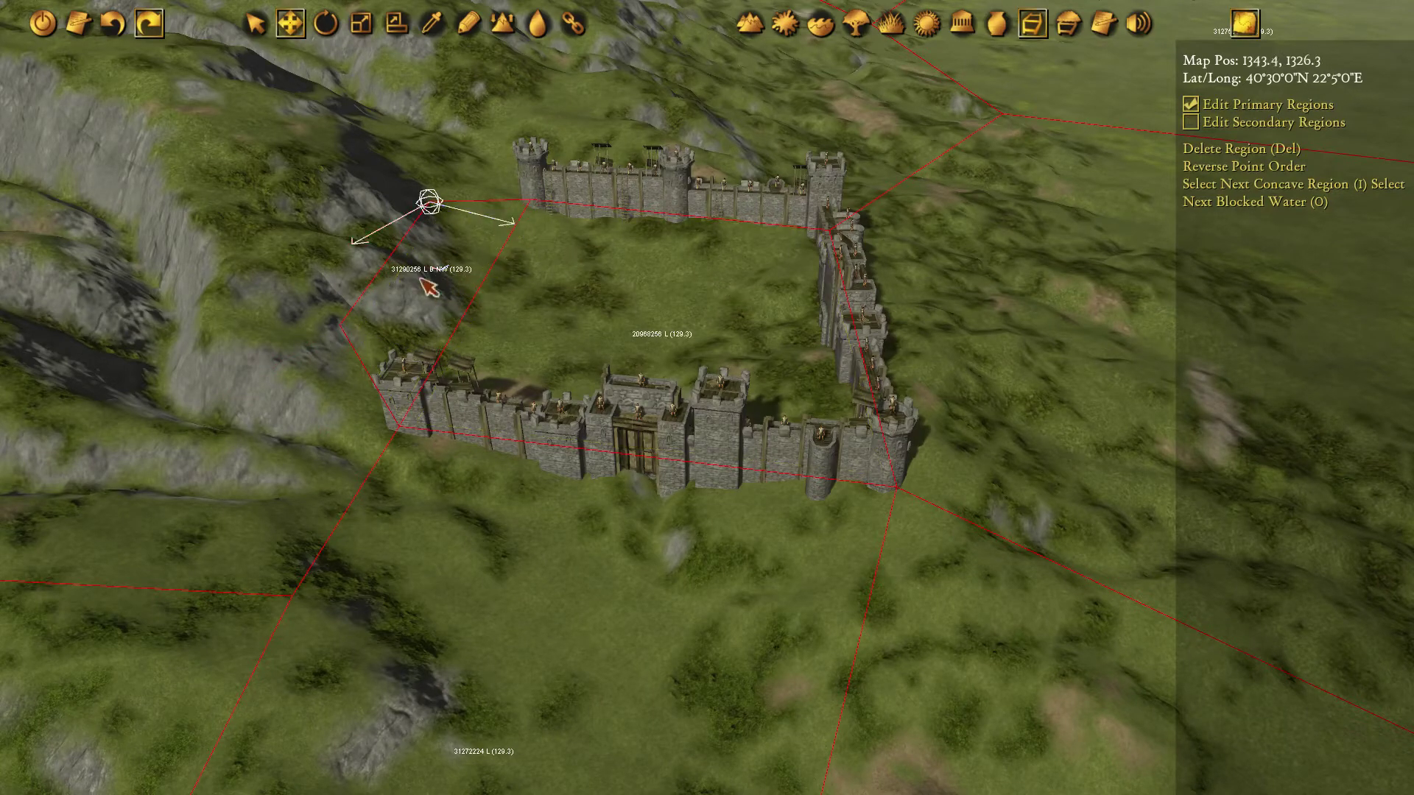
# Shift the shared region corner at the lake's western tip, north of the river, slightly toward the water.
pyautogui.press('s')
pyautogui.moveTo(482, 405); pyautogui.dragTo(693, 215, button='right')
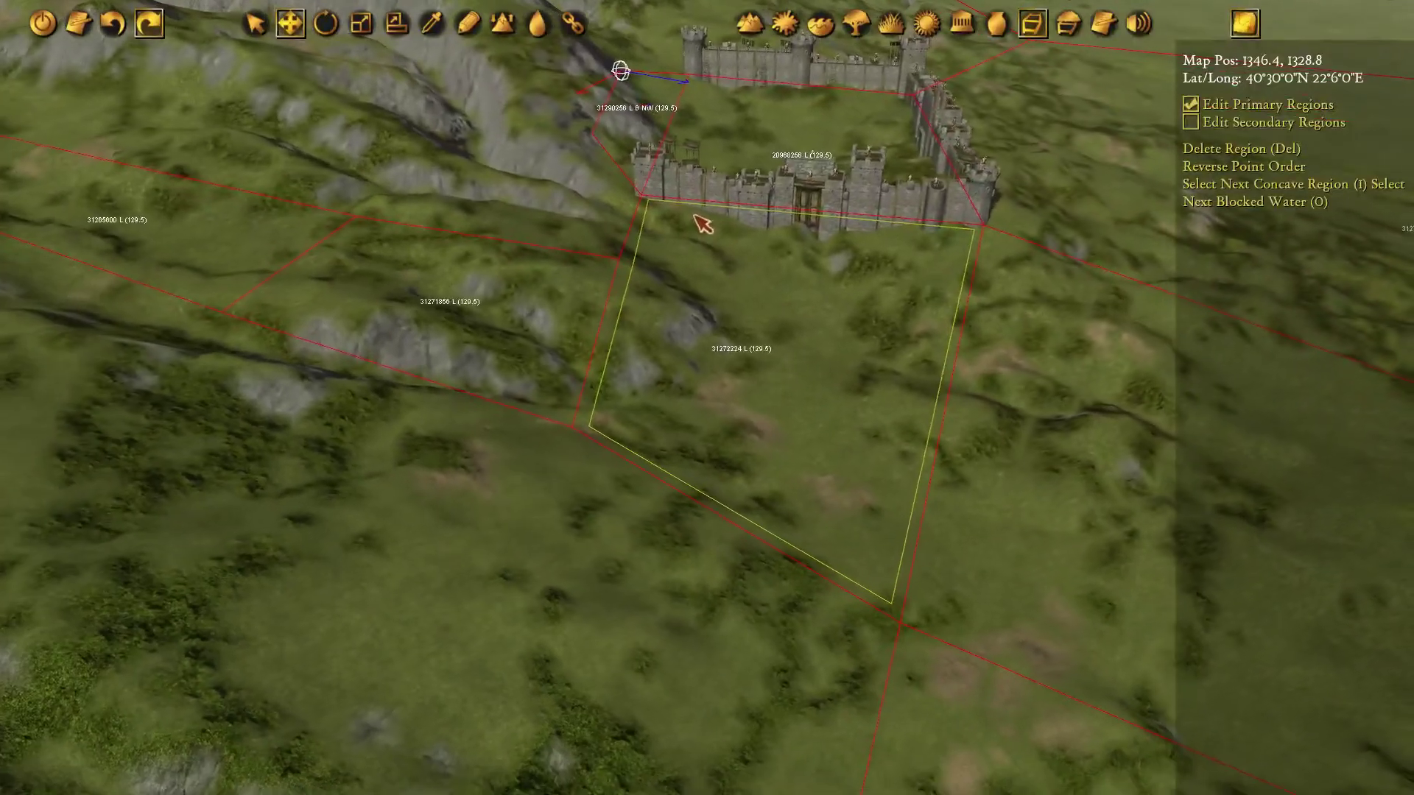
pyautogui.moveTo(666, 220); pyautogui.dragTo(666, 221, button='middle')
pyautogui.press('d')
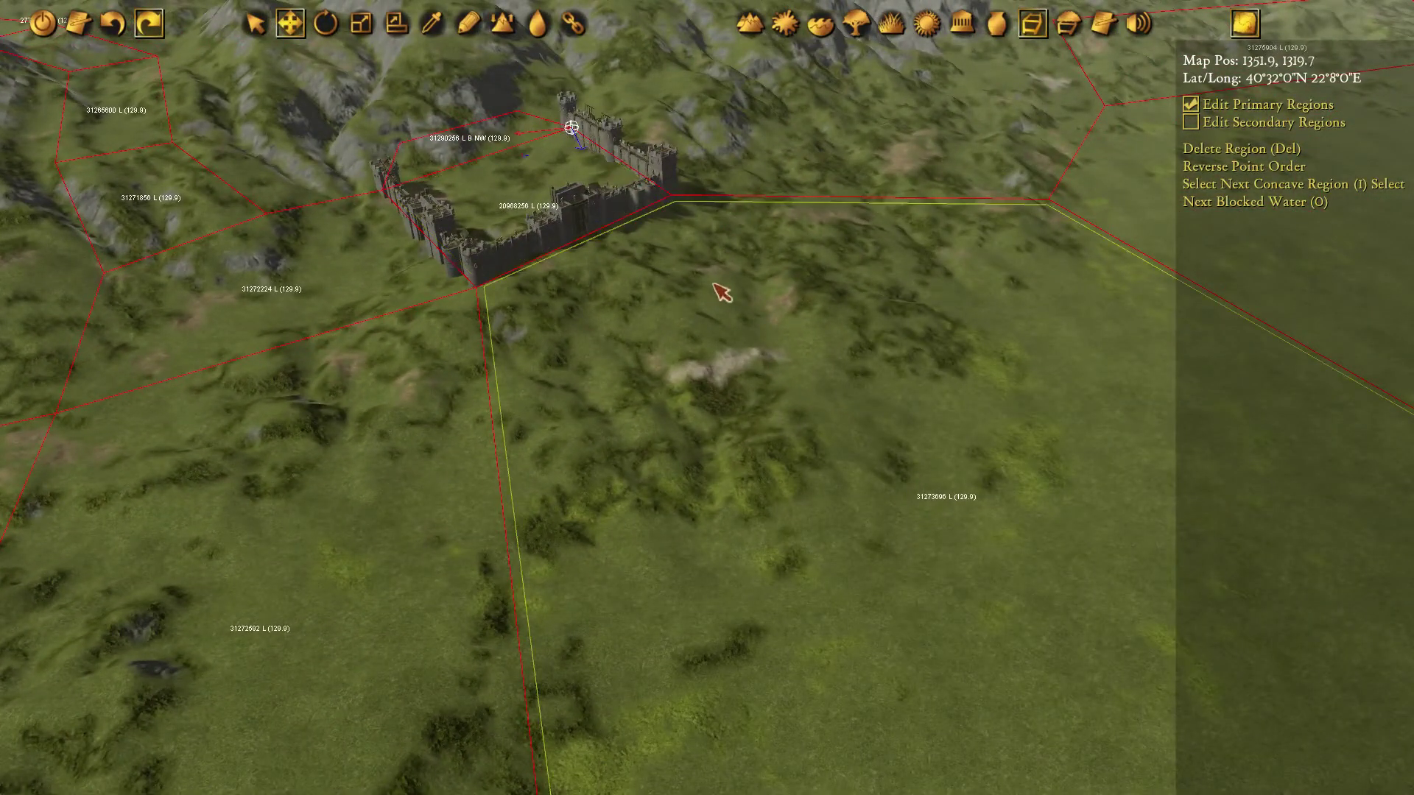
pyautogui.moveTo(714, 313); pyautogui.dragTo(830, 210, button='right')
pyautogui.moveTo(957, 519); pyautogui.dragTo(638, 359, button='right')
pyautogui.moveTo(895, 282); pyautogui.dragTo(764, 307, button='right')
pyautogui.moveTo(764, 306); pyautogui.dragTo(837, 317, button='middle')
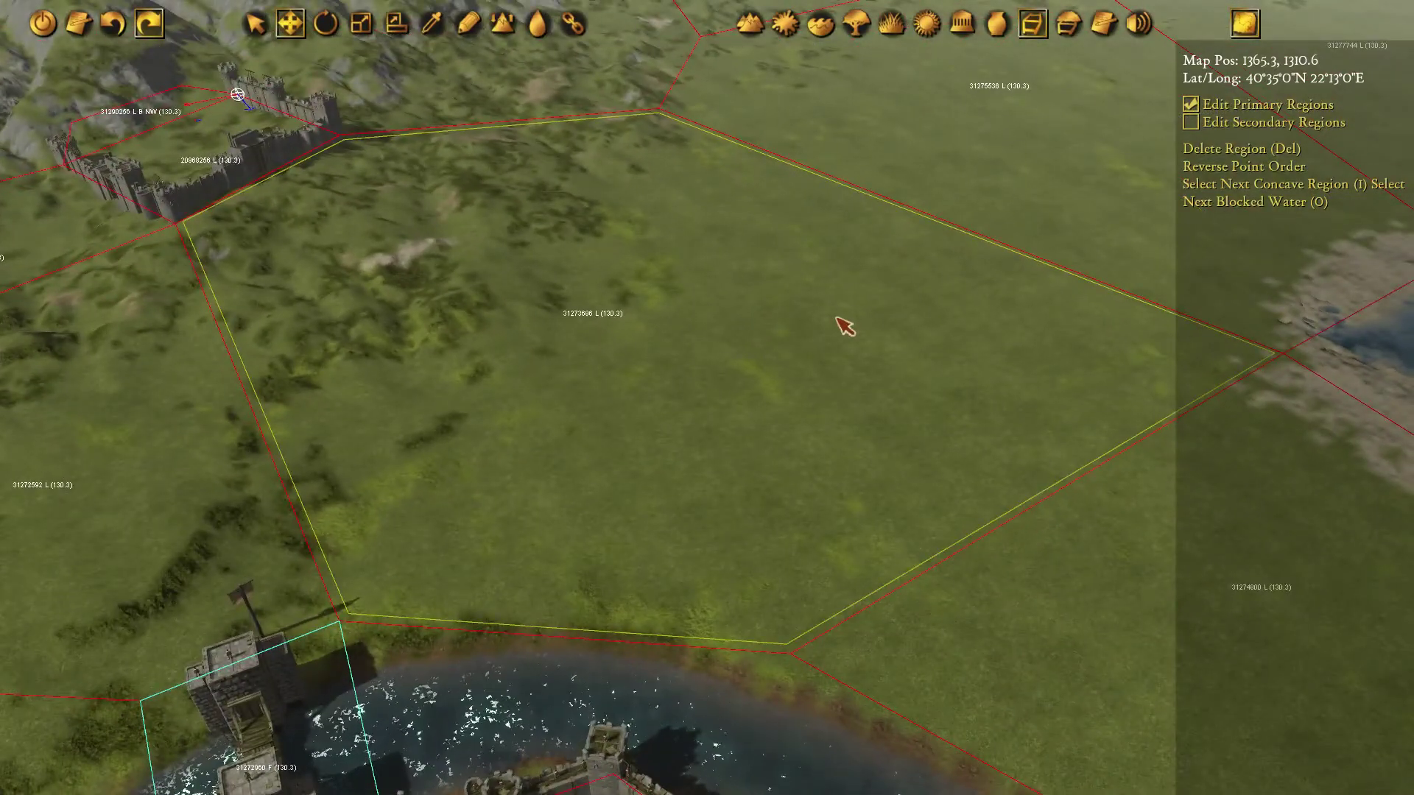
pyautogui.moveTo(650, 486); pyautogui.dragTo(660, 344, button='right')
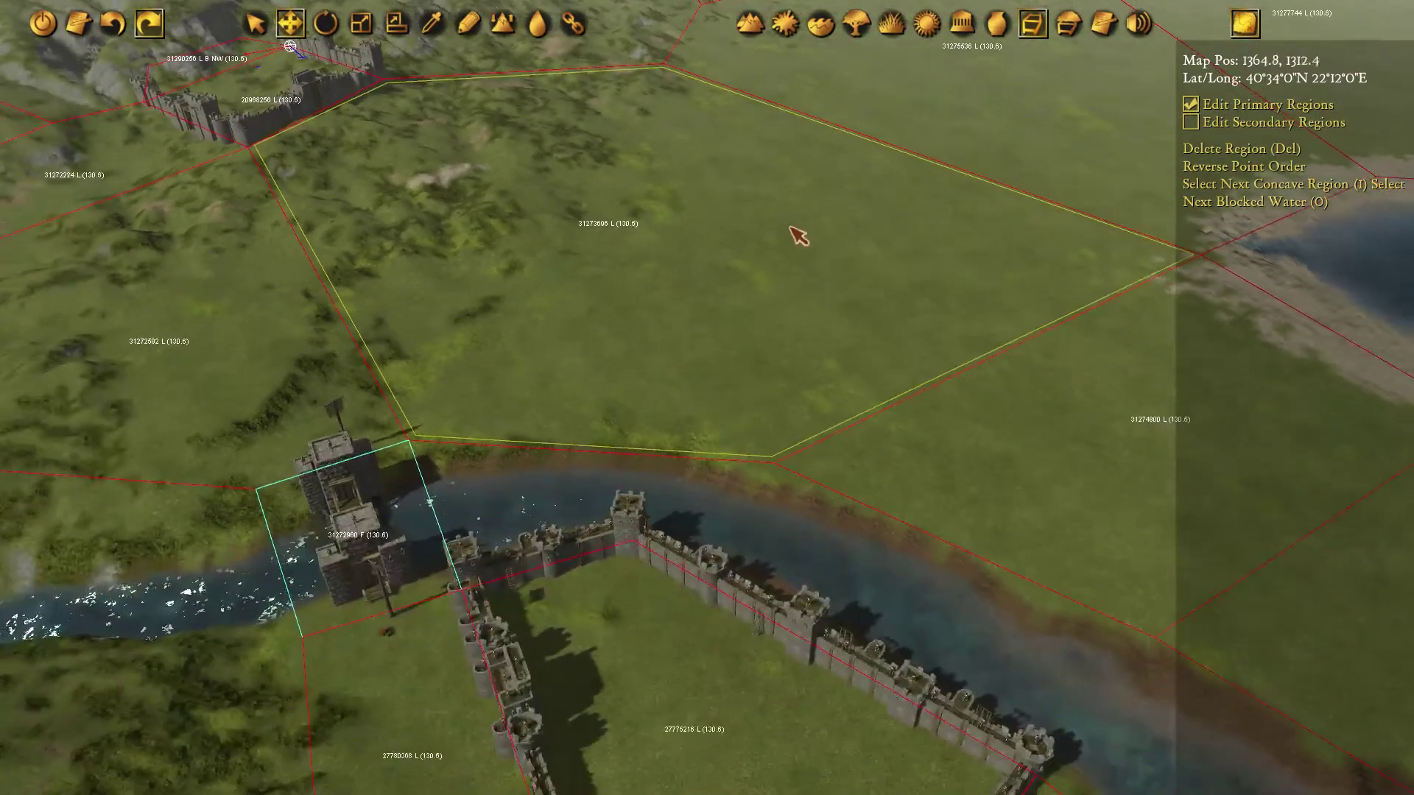
pyautogui.moveTo(791, 225); pyautogui.dragTo(660, 215, button='right')
pyautogui.moveTo(448, 217); pyautogui.dragTo(672, 249, button='right')
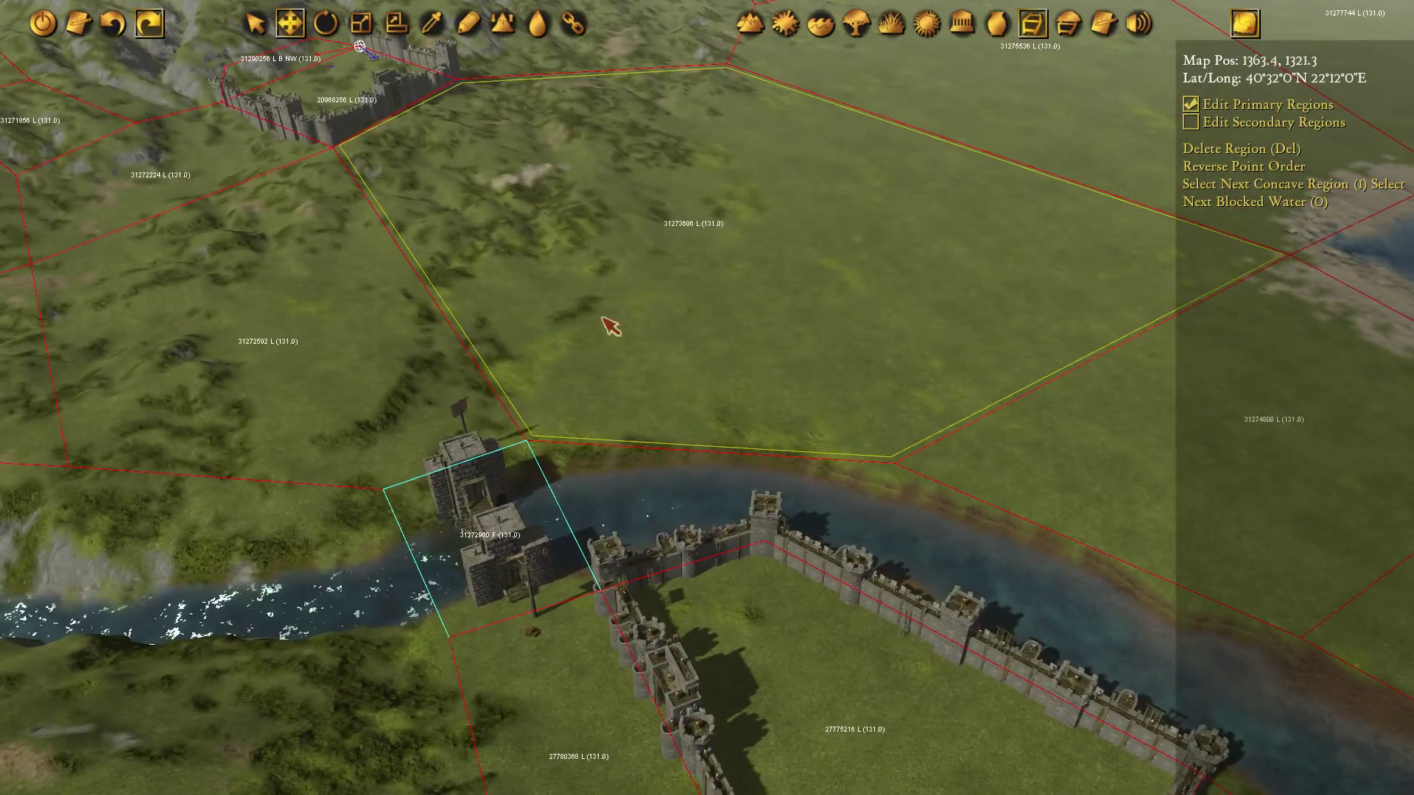
pyautogui.moveTo(921, 196); pyautogui.dragTo(759, 190, button='right')
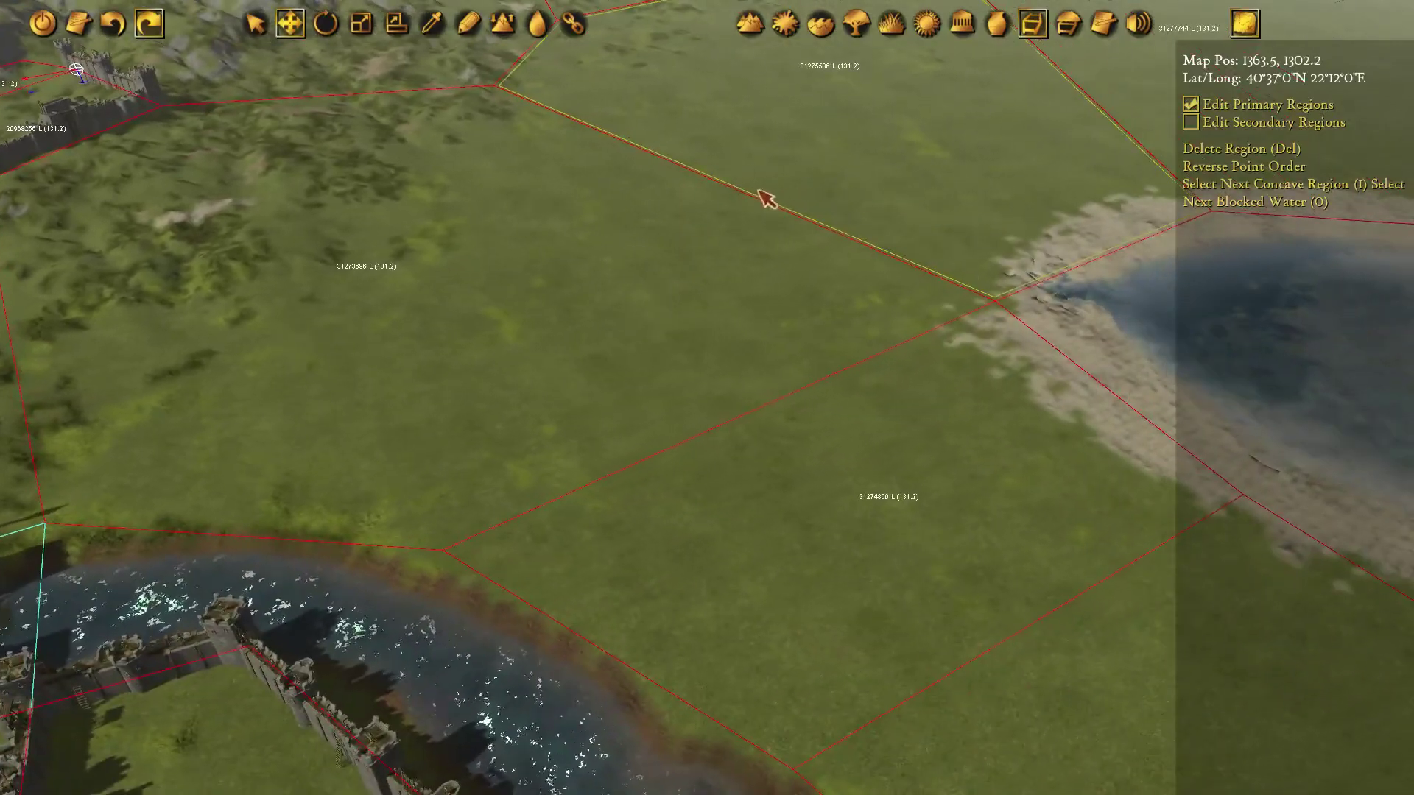
pyautogui.click(996, 297)
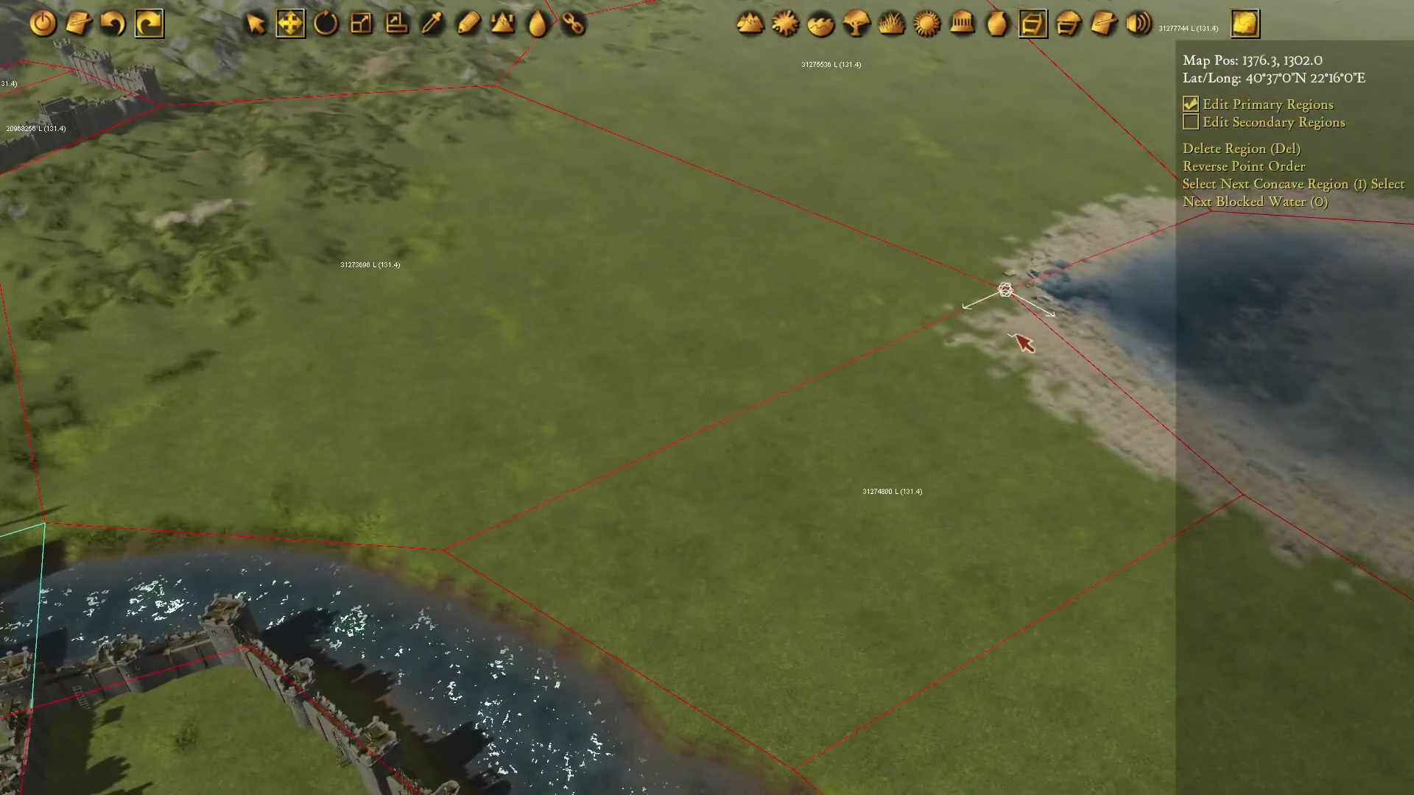
pyautogui.click(1040, 377)
# Move the two inner corners of the region at the peninsula's tip, beside the river mouth, inland to enlarge it.
pyautogui.moveTo(1041, 378); pyautogui.dragTo(888, 335, button='right')
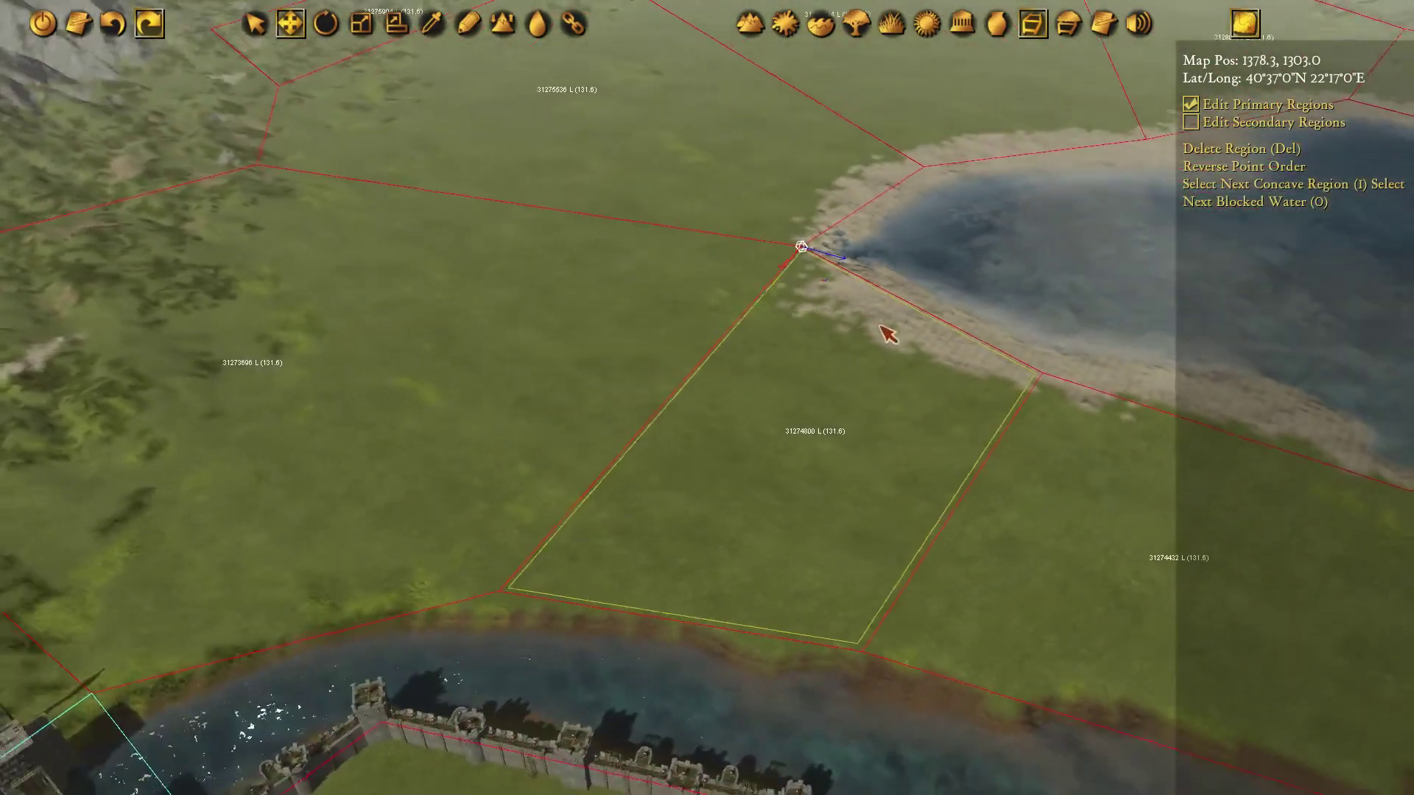
pyautogui.moveTo(970, 469); pyautogui.dragTo(601, 265, button='right')
pyautogui.moveTo(807, 344); pyautogui.dragTo(615, 311, button='right')
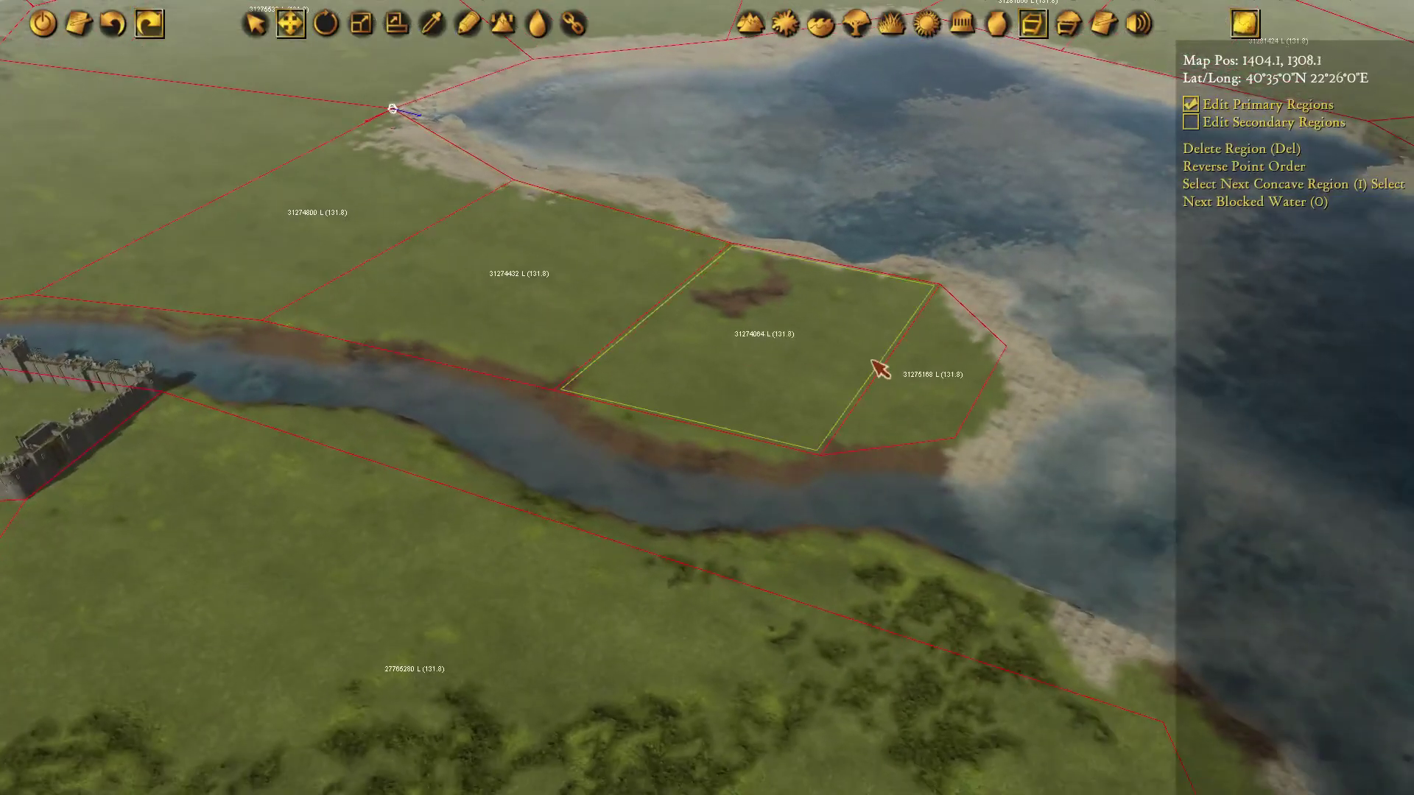
pyautogui.click(919, 366)
pyautogui.scroll(2, 978, 346)
pyautogui.click(933, 271)
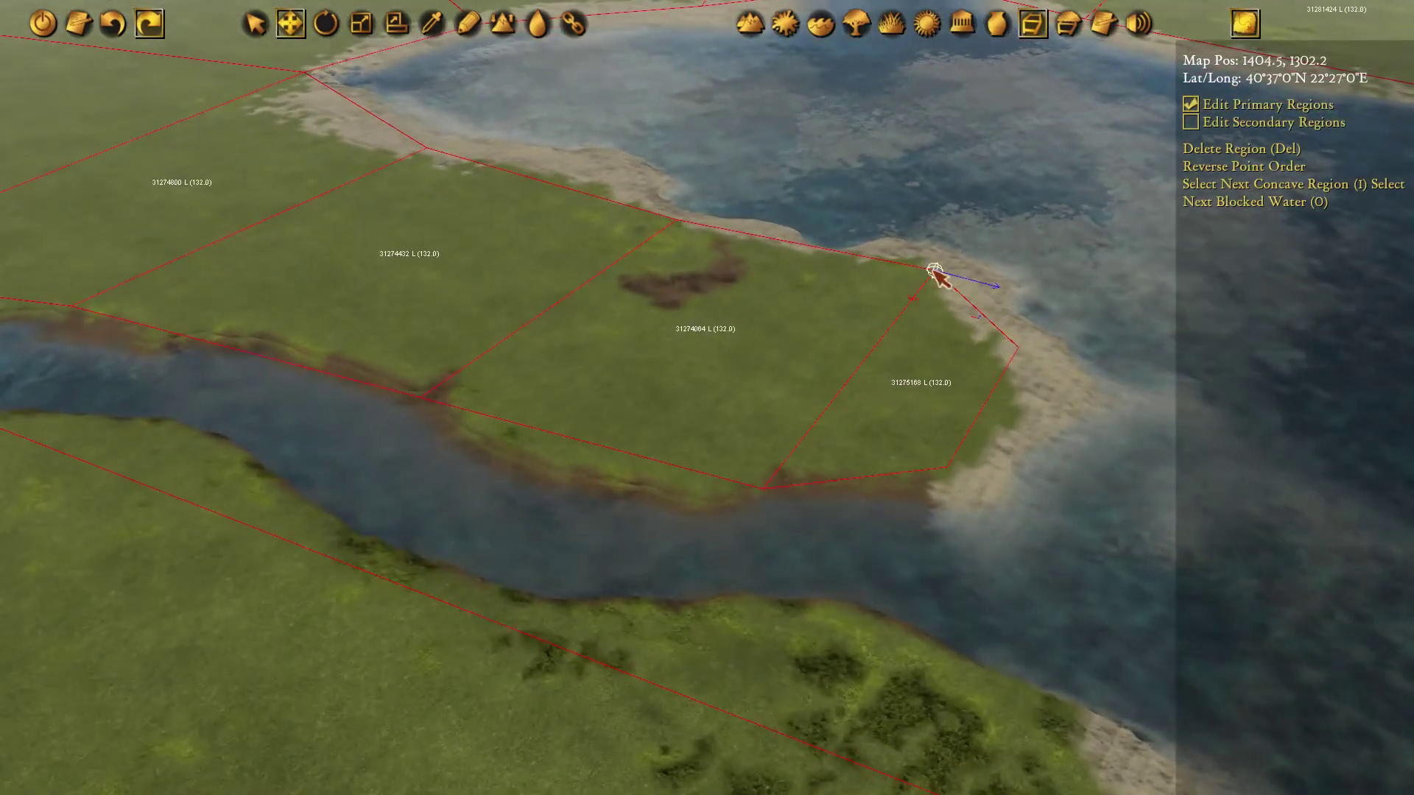
pyautogui.moveTo(986, 329); pyautogui.dragTo(931, 332)
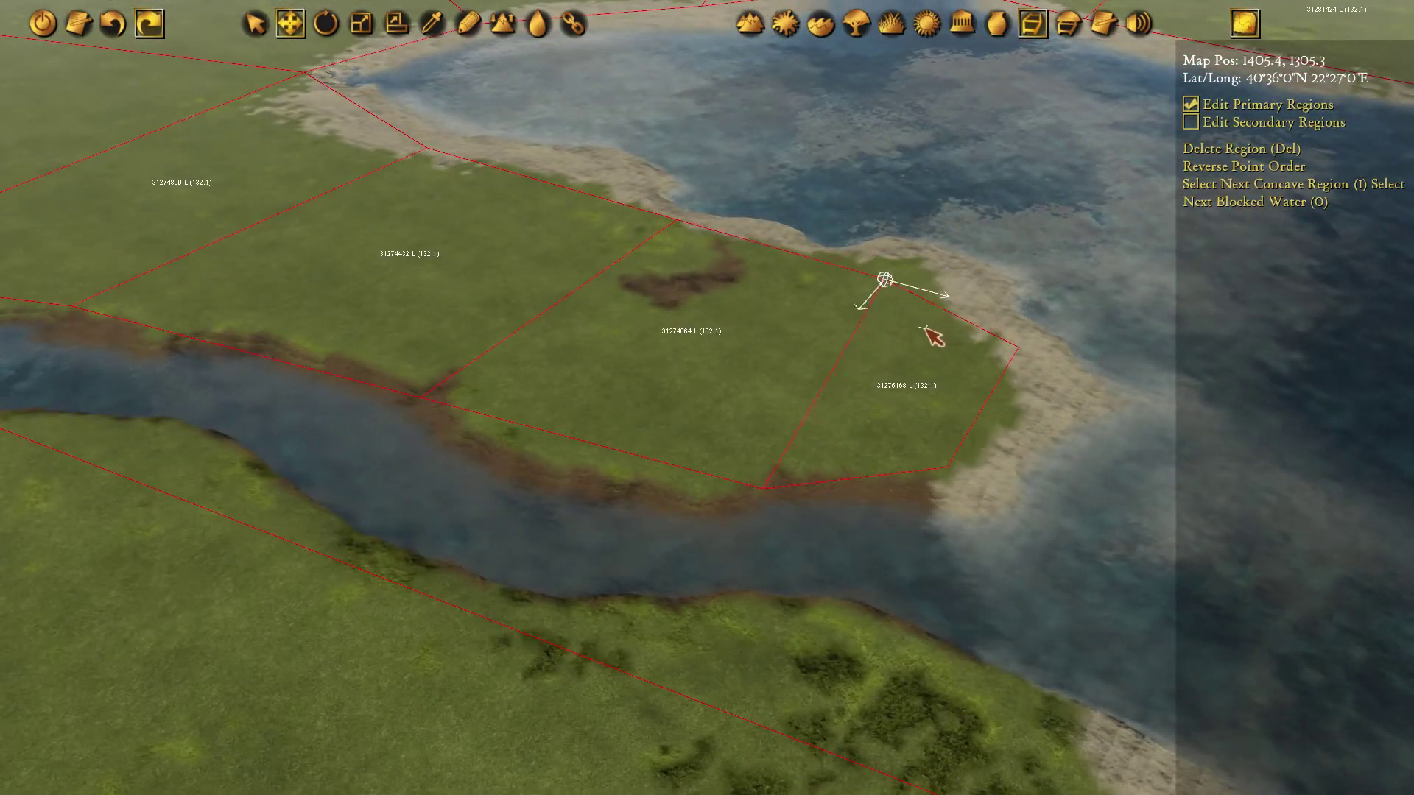
pyautogui.click(765, 488)
pyautogui.moveTo(805, 595); pyautogui.dragTo(770, 568)
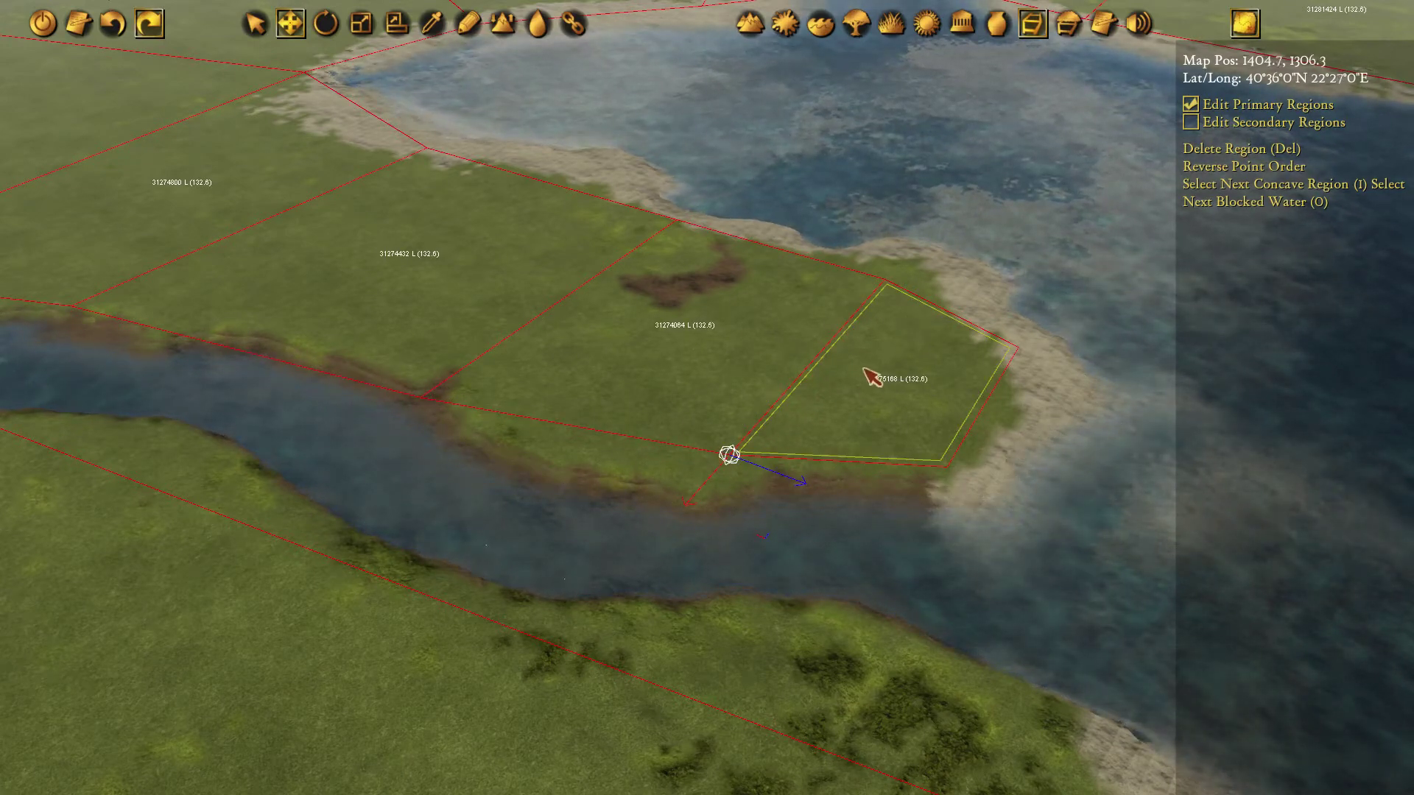
# Place a fortcommon inside the region at the peninsula's tip.
pyautogui.click(924, 373)
pyautogui.click(972, 29)
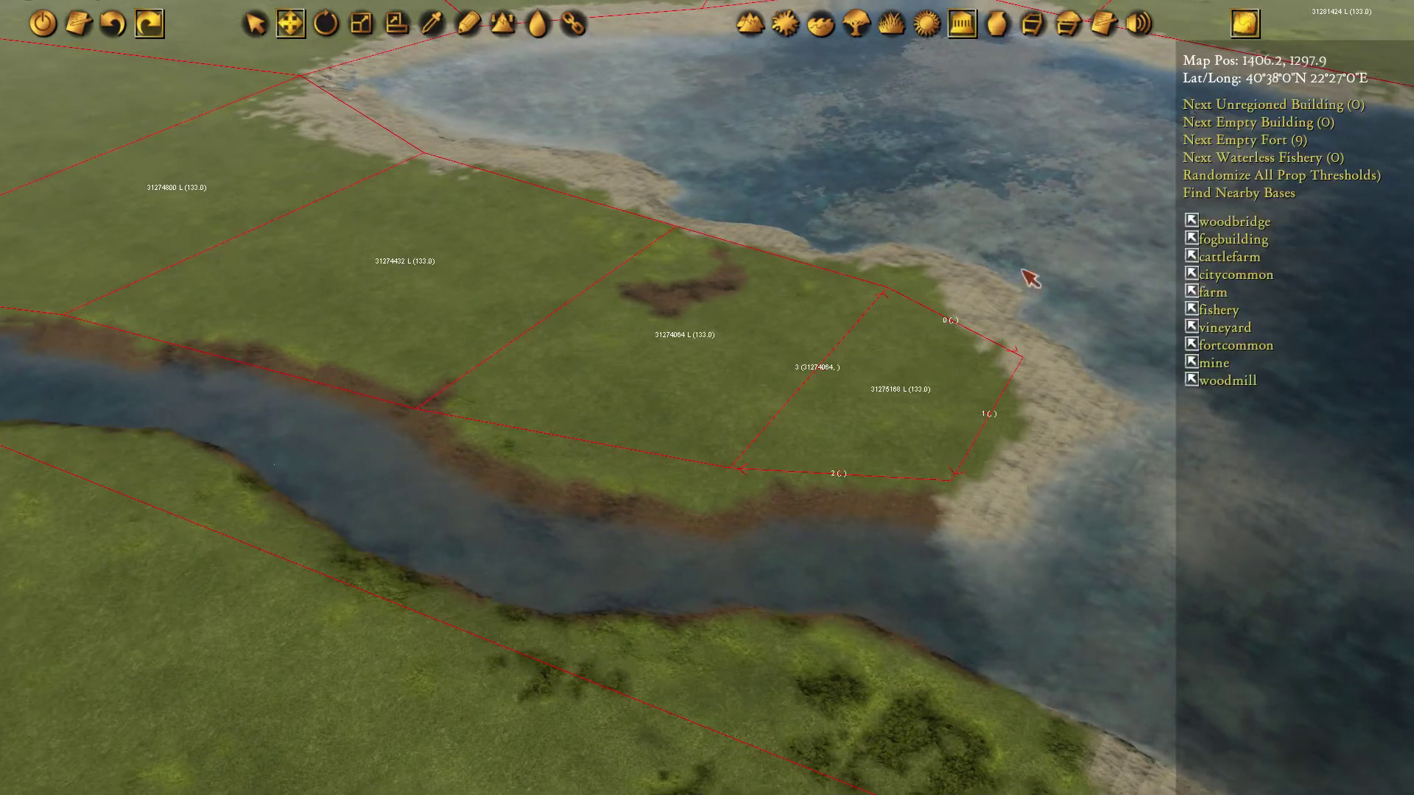
pyautogui.moveTo(888, 324); pyautogui.dragTo(805, 330, button='middle')
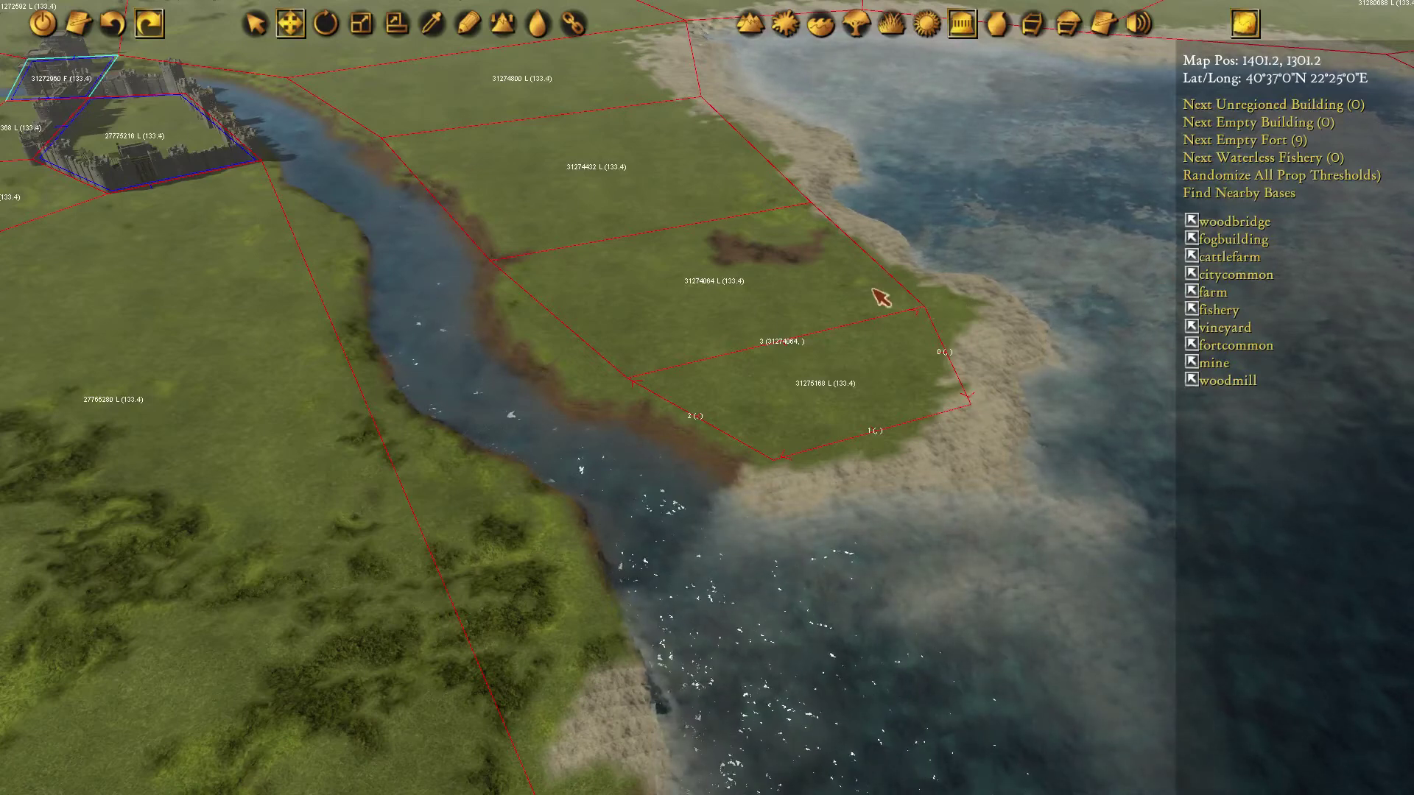
pyautogui.press('w')
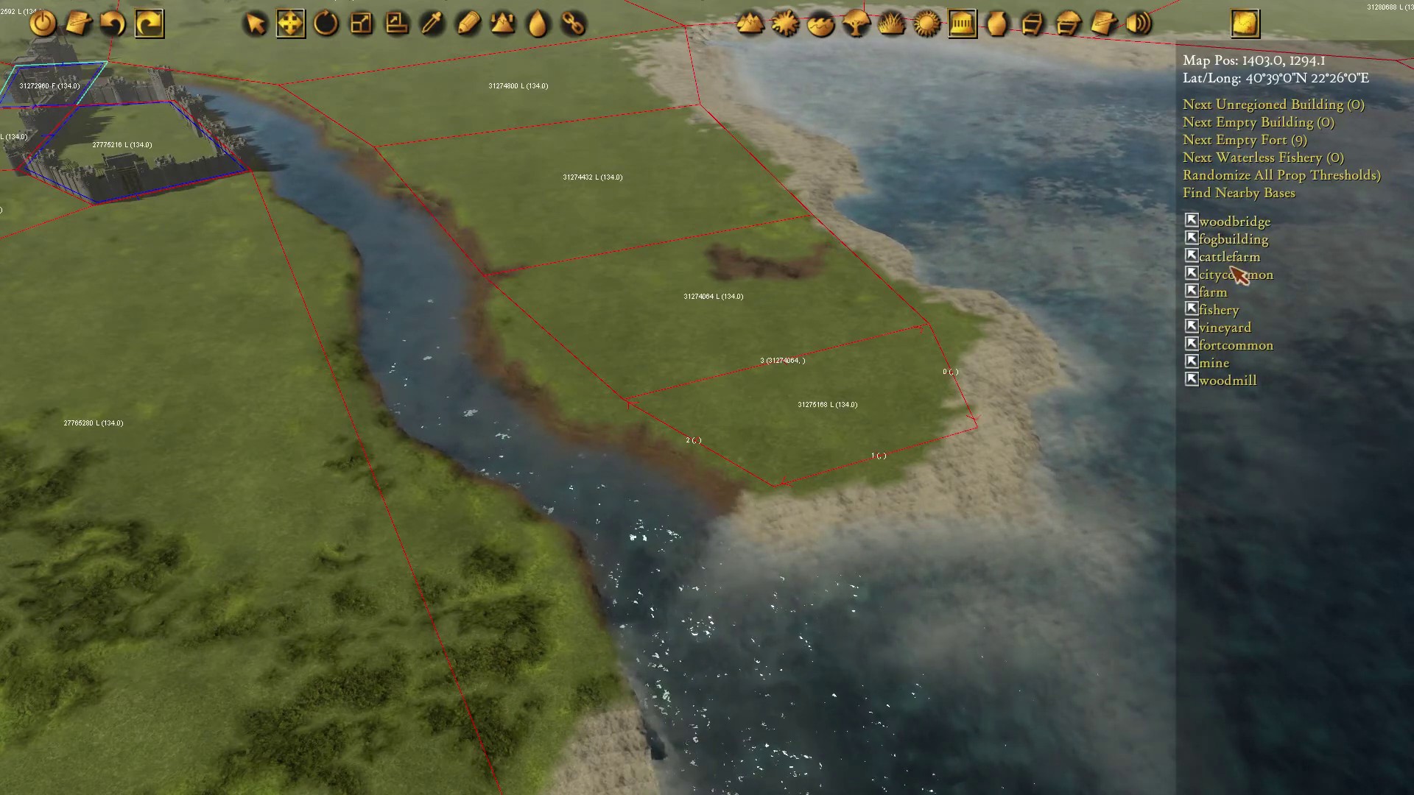
pyautogui.click(1238, 348)
pyautogui.click(878, 406)
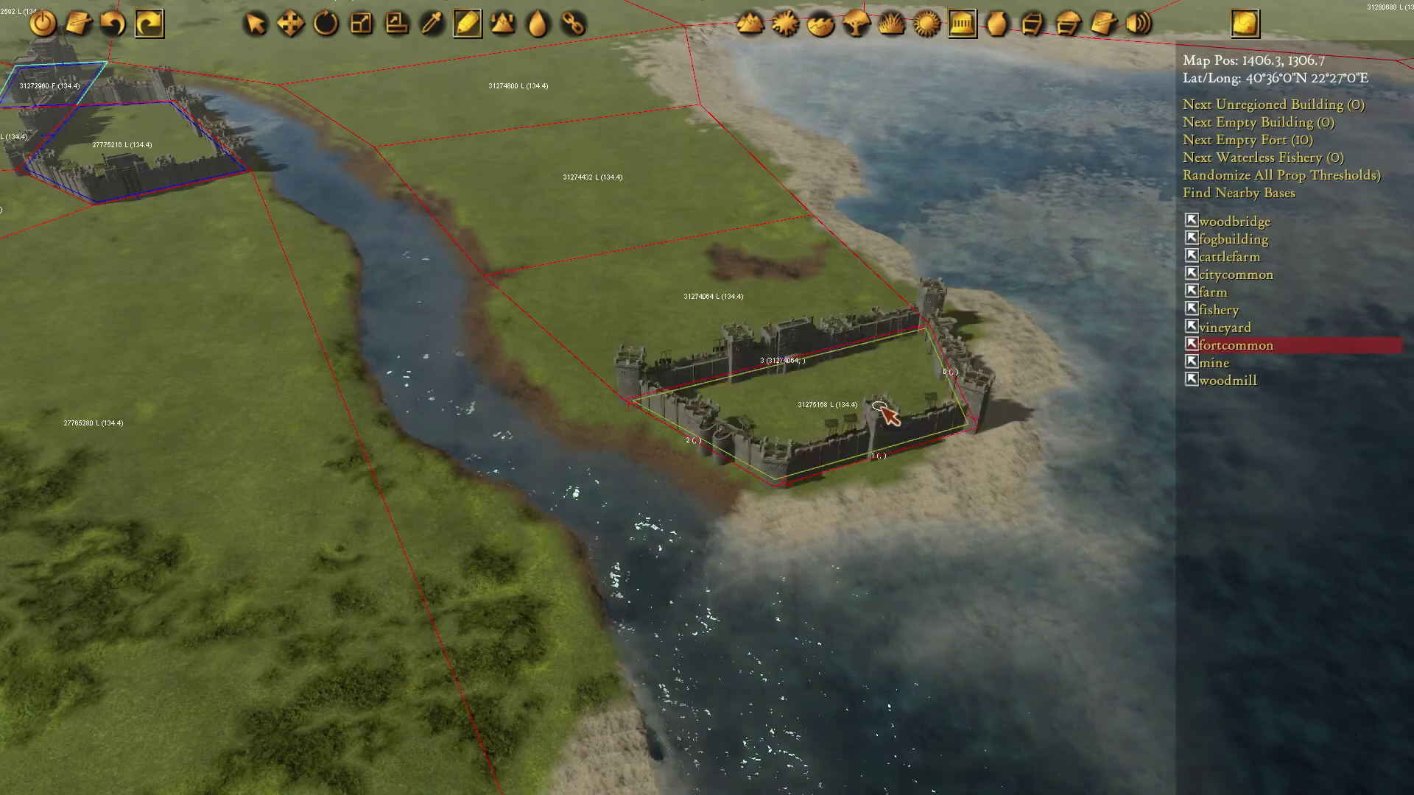
pyautogui.press('q')
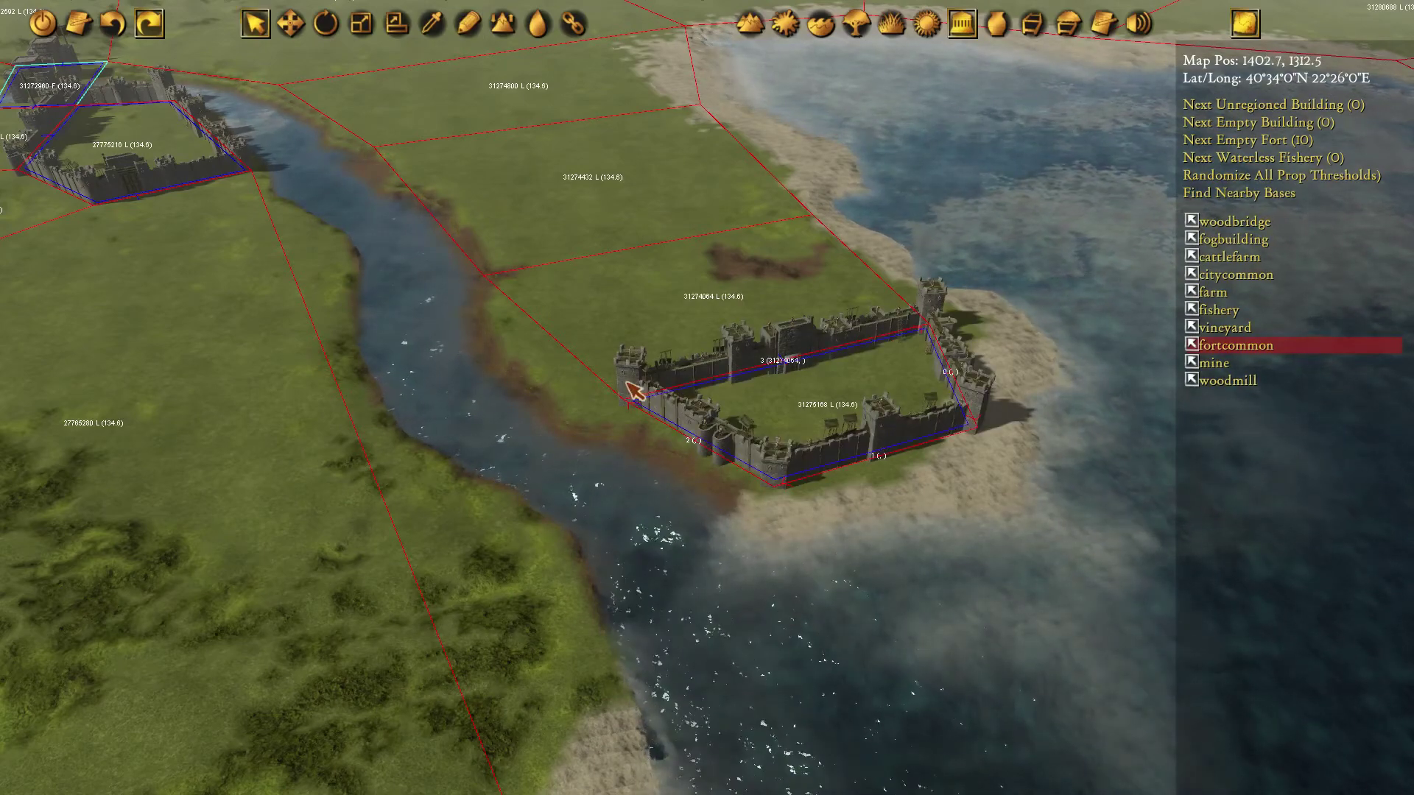
pyautogui.scroll(-8, 646, 379)
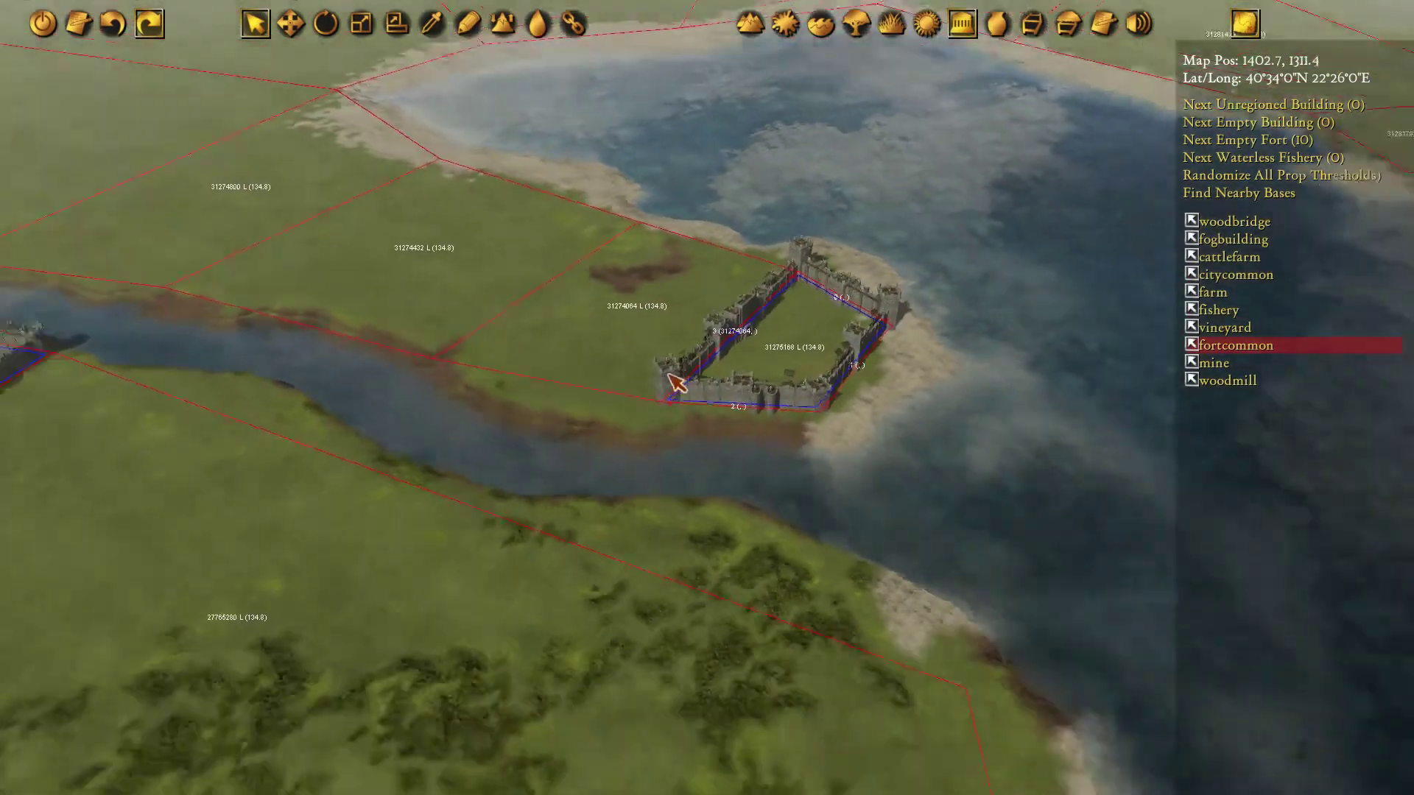
pyautogui.scroll(-2, 677, 381)
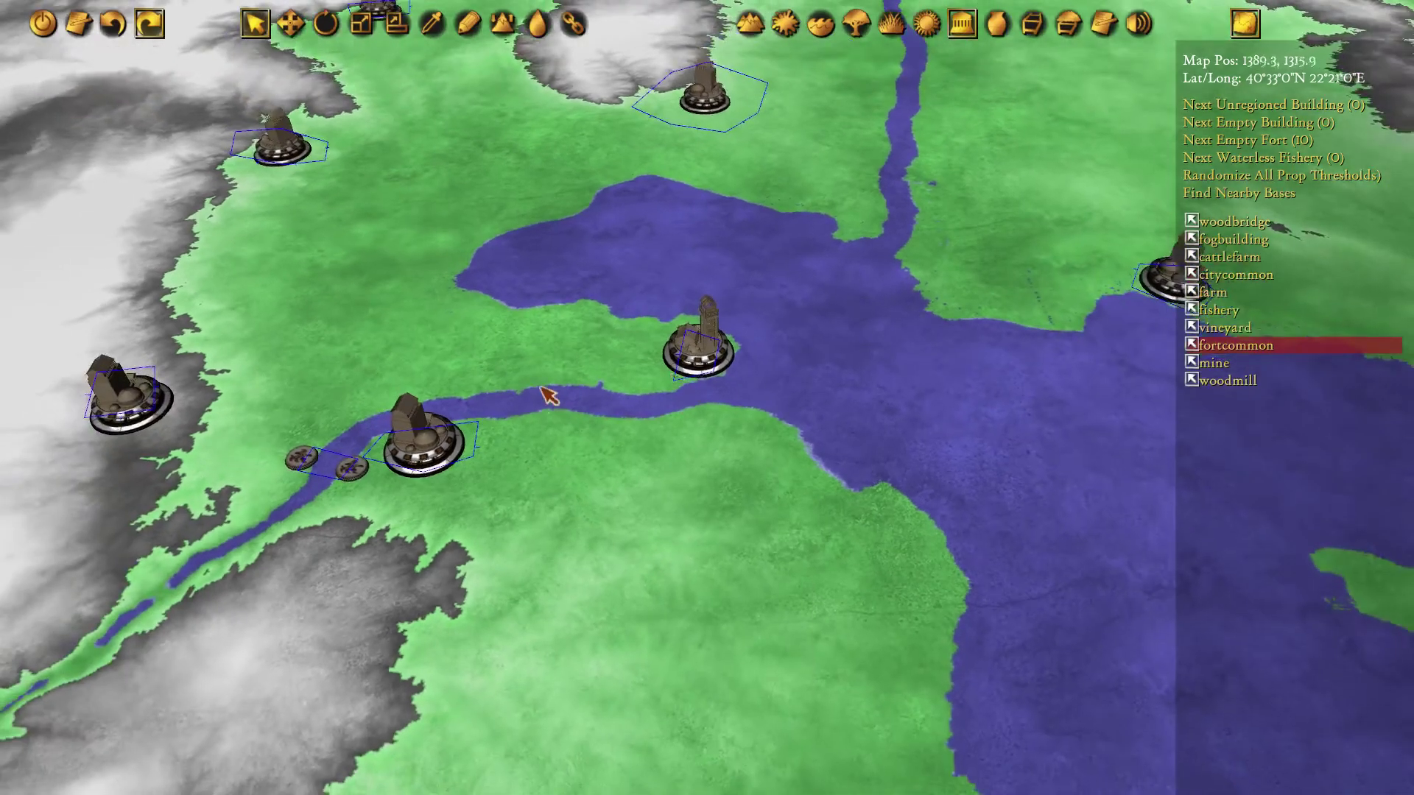
# Look over the peninsula fort, the river crossing and the primary regions along the lake's western shore.
pyautogui.press('Left')
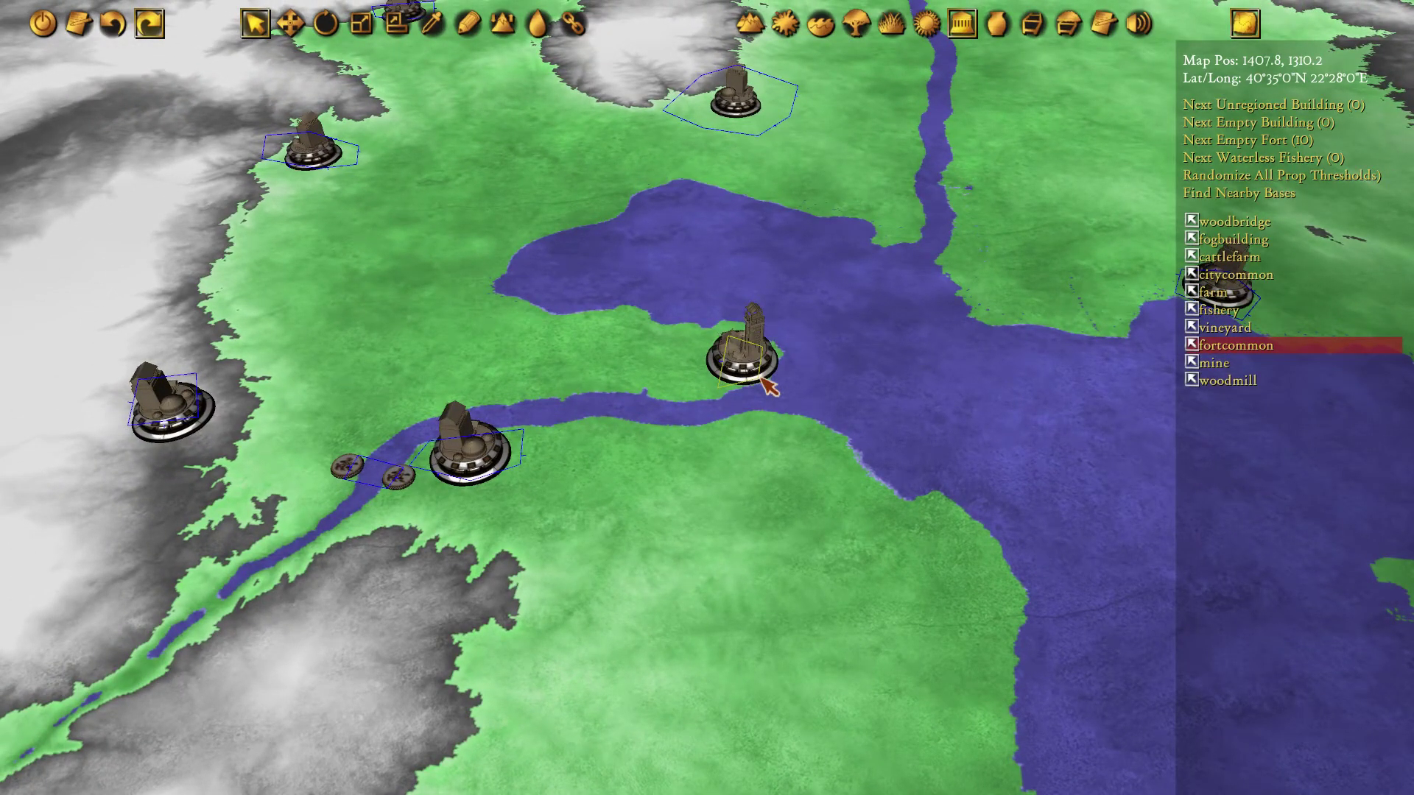
pyautogui.scroll(5, 766, 384)
pyautogui.scroll(-2, 748, 305)
pyautogui.moveTo(602, 379); pyautogui.dragTo(883, 313, button='middle')
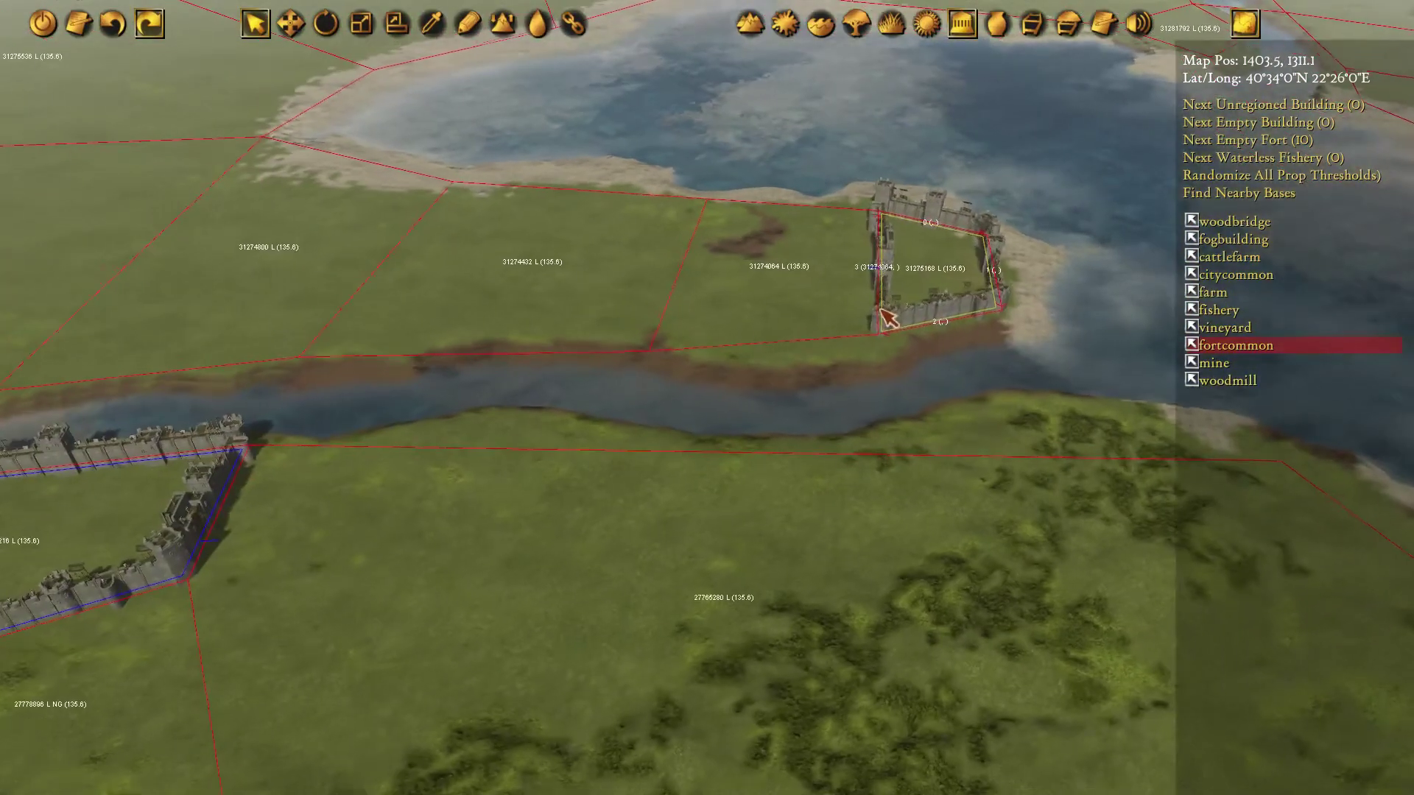
pyautogui.moveTo(413, 273); pyautogui.dragTo(609, 284, button='middle')
pyautogui.scroll(-5, 524, 293)
pyautogui.scroll(5, 467, 221)
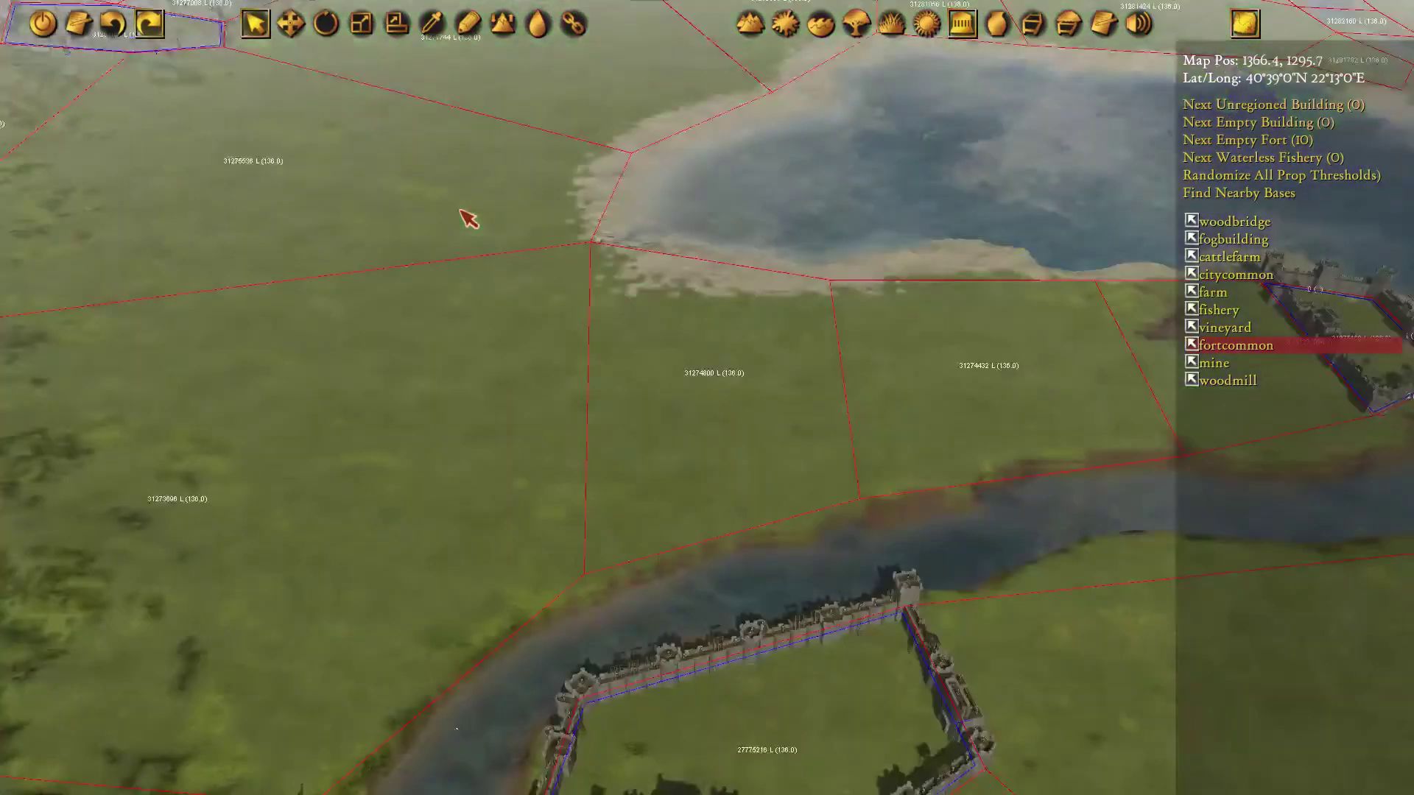
pyautogui.moveTo(474, 221); pyautogui.dragTo(803, 307, button='middle')
pyautogui.scroll(-2, 803, 307)
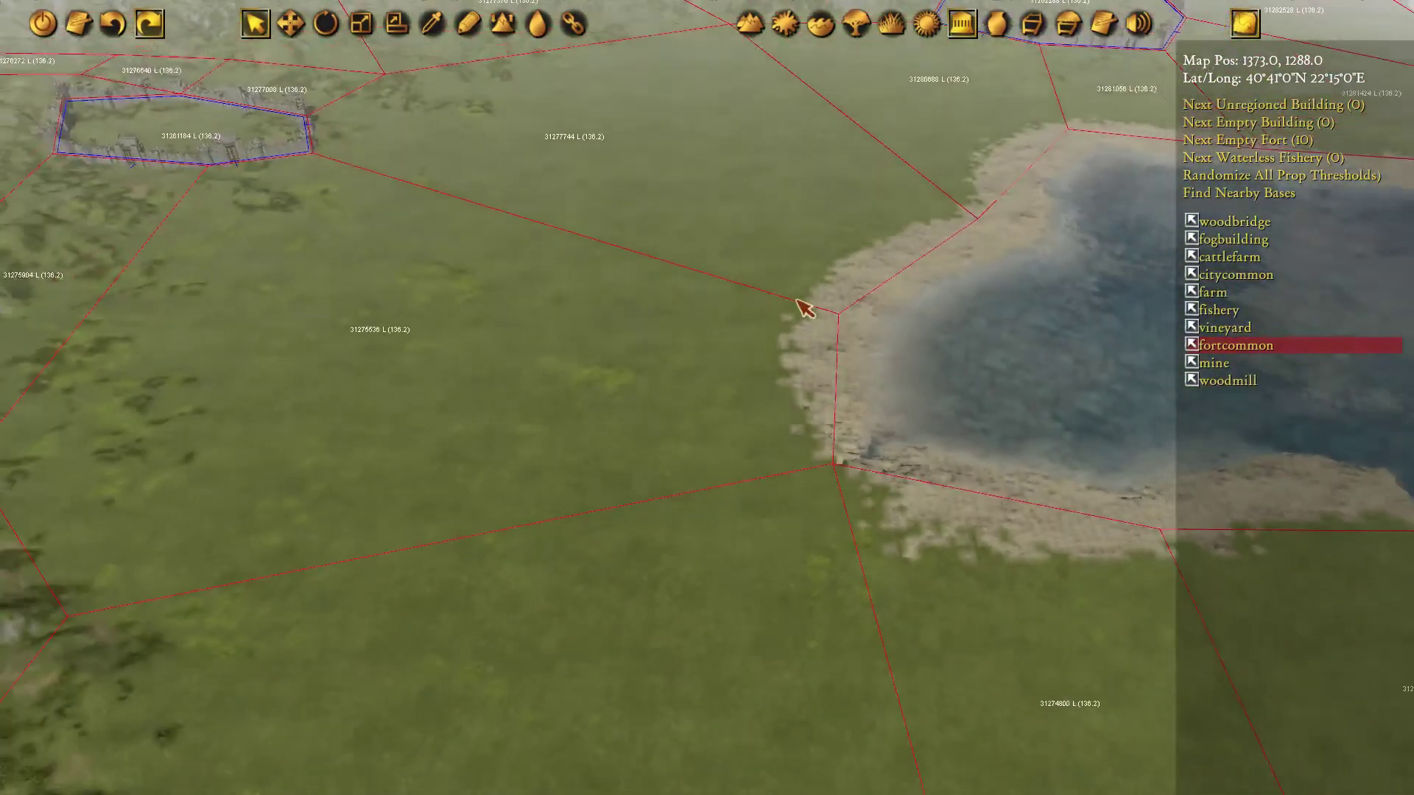
pyautogui.scroll(1, 797, 305)
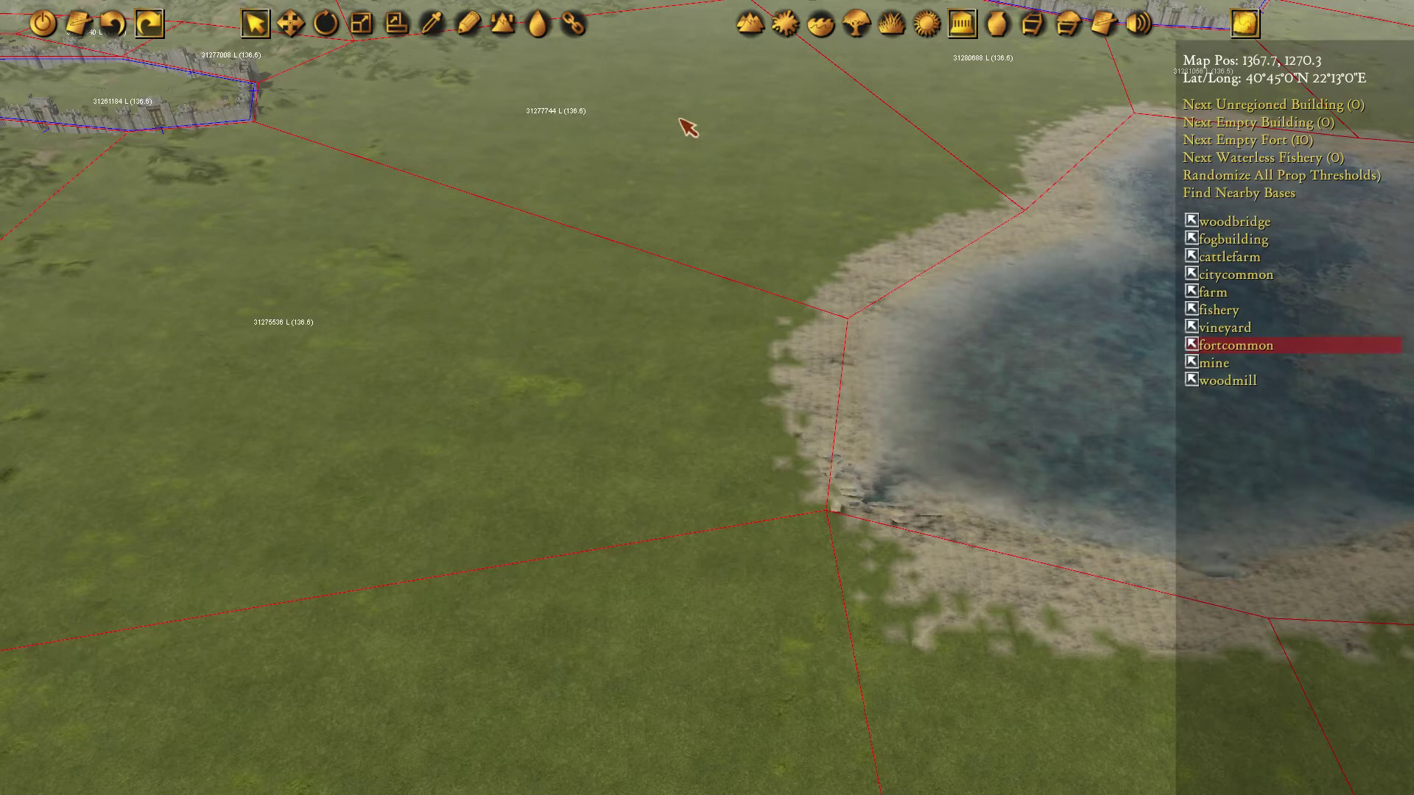
pyautogui.moveTo(680, 119); pyautogui.dragTo(740, 167, button='middle')
# Switch from primary to secondary region editing and start the drawing tool at the scrubby hillside region northwest of the lake.
pyautogui.click(1038, 28)
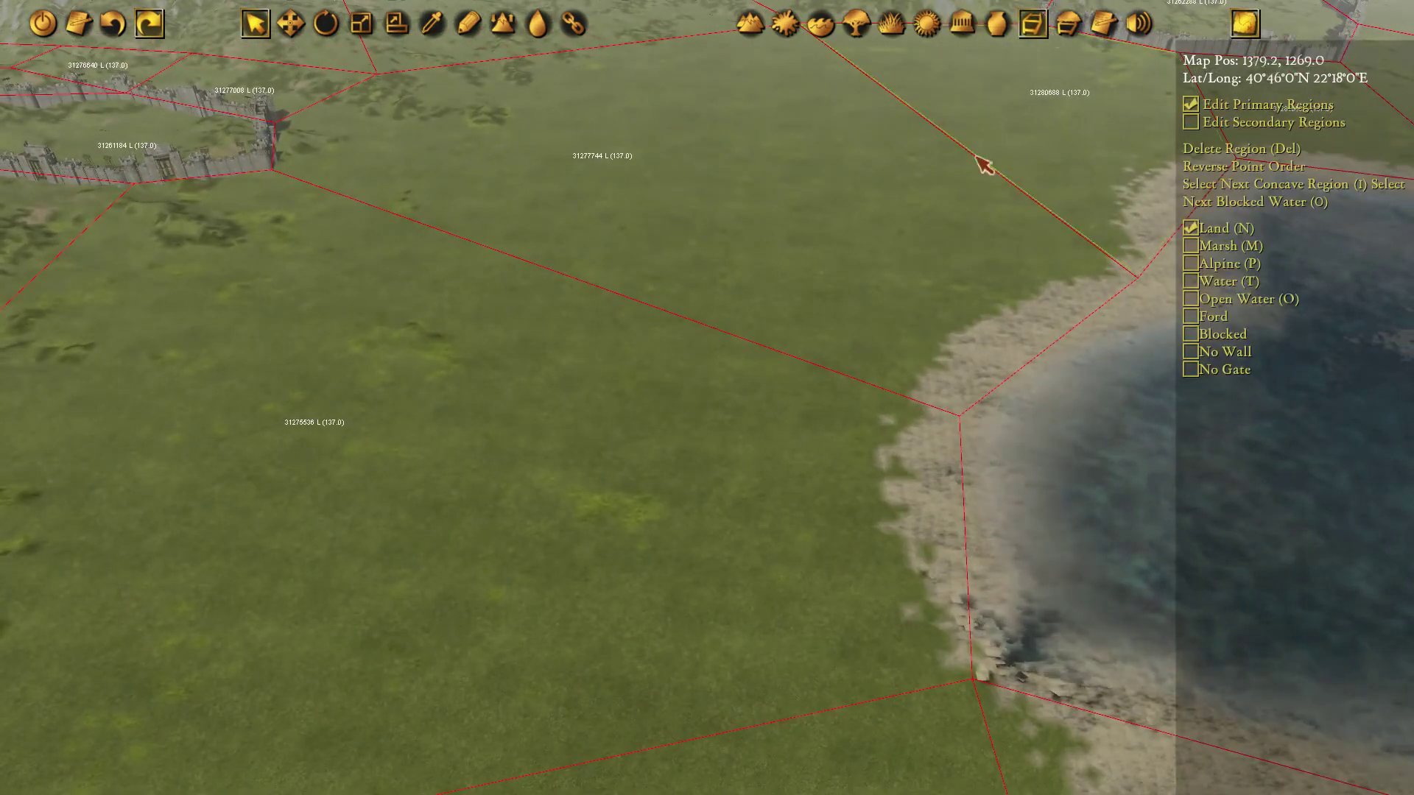
pyautogui.moveTo(1037, 123); pyautogui.dragTo(1026, 165, button='middle')
pyautogui.moveTo(634, 147)
pyautogui.mouseDown(button='middle')
pyautogui.moveTo(638, 167)
pyautogui.moveTo(657, 162)
pyautogui.mouseUp(button='middle')
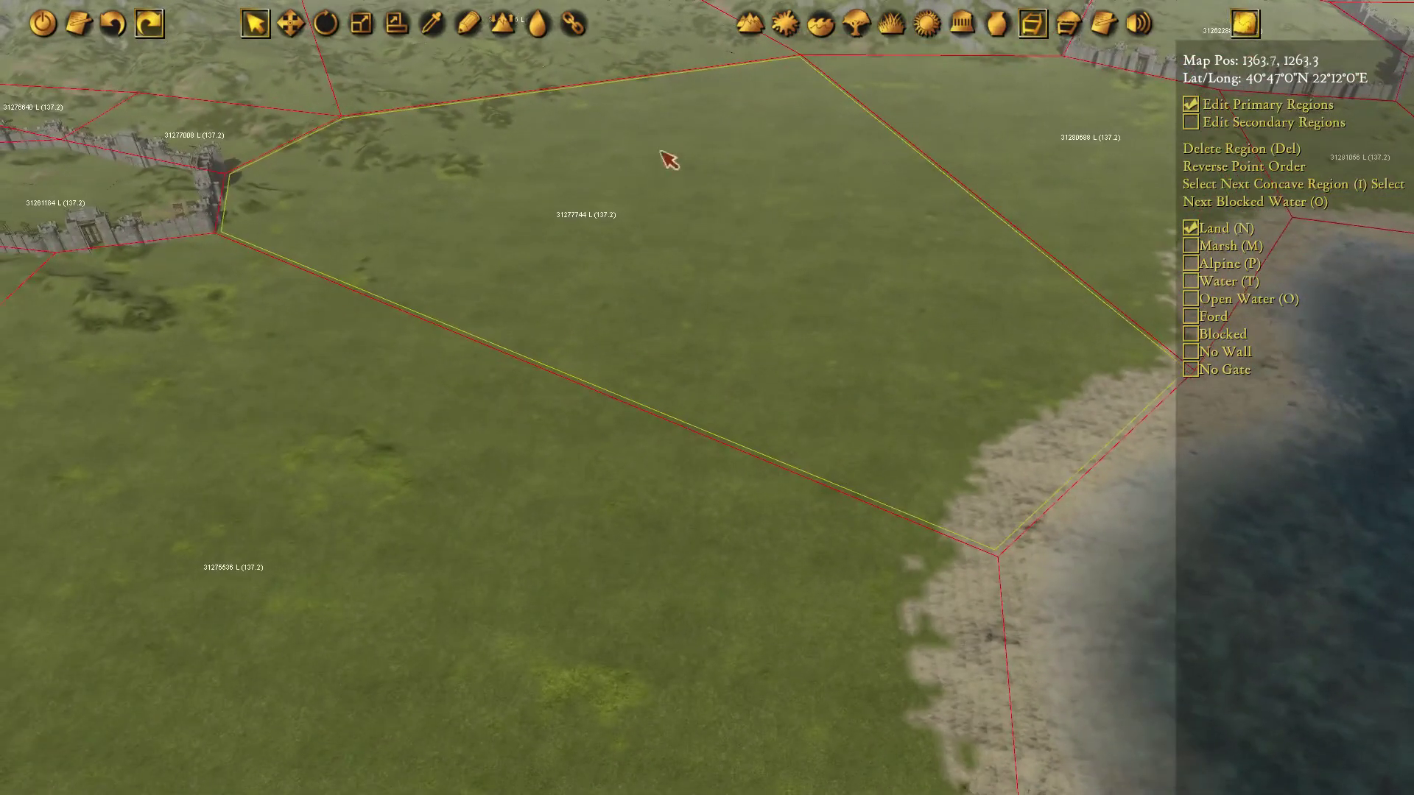
pyautogui.moveTo(733, 115); pyautogui.dragTo(855, 311, button='middle')
pyautogui.moveTo(534, 207); pyautogui.dragTo(613, 270, button='middle')
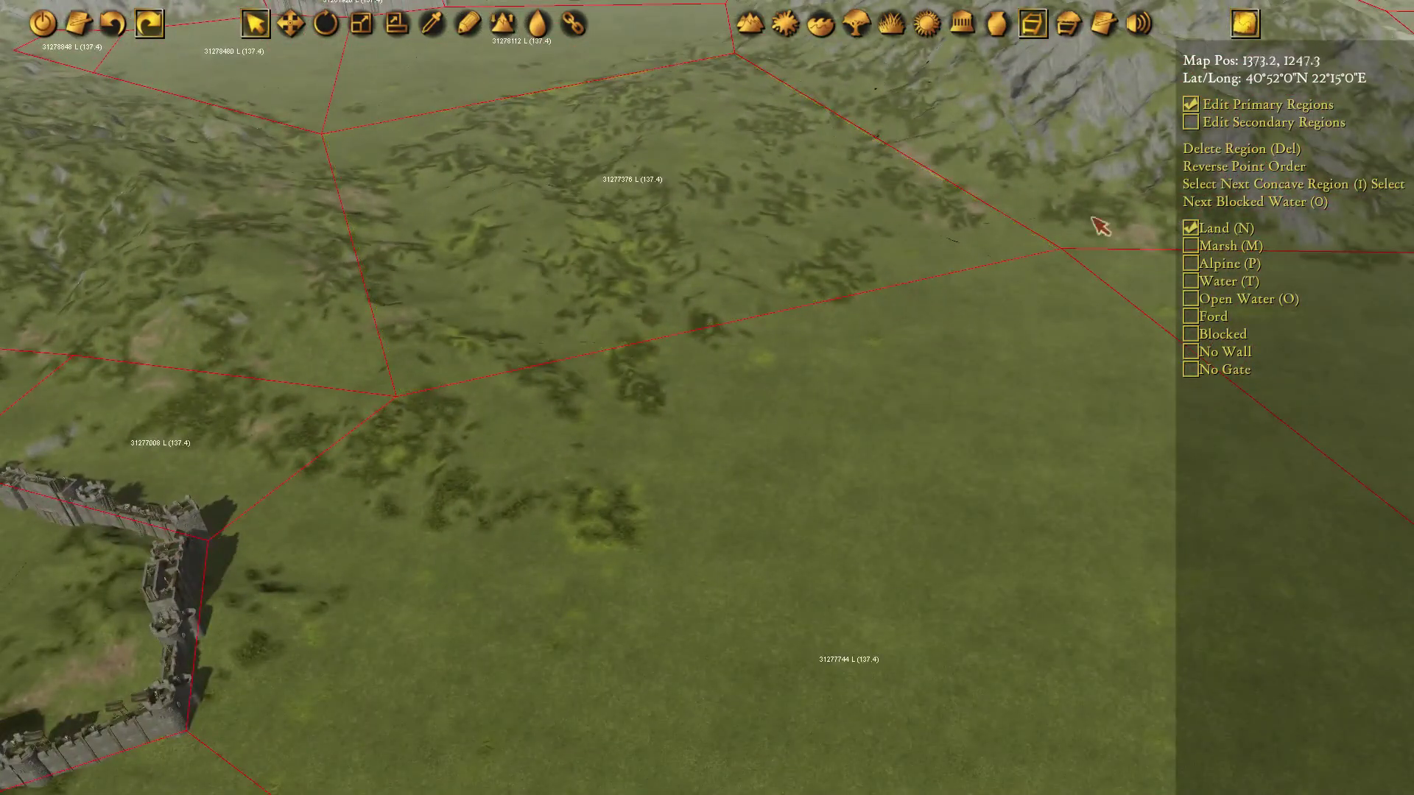
pyautogui.moveTo(888, 177); pyautogui.dragTo(897, 215, button='middle')
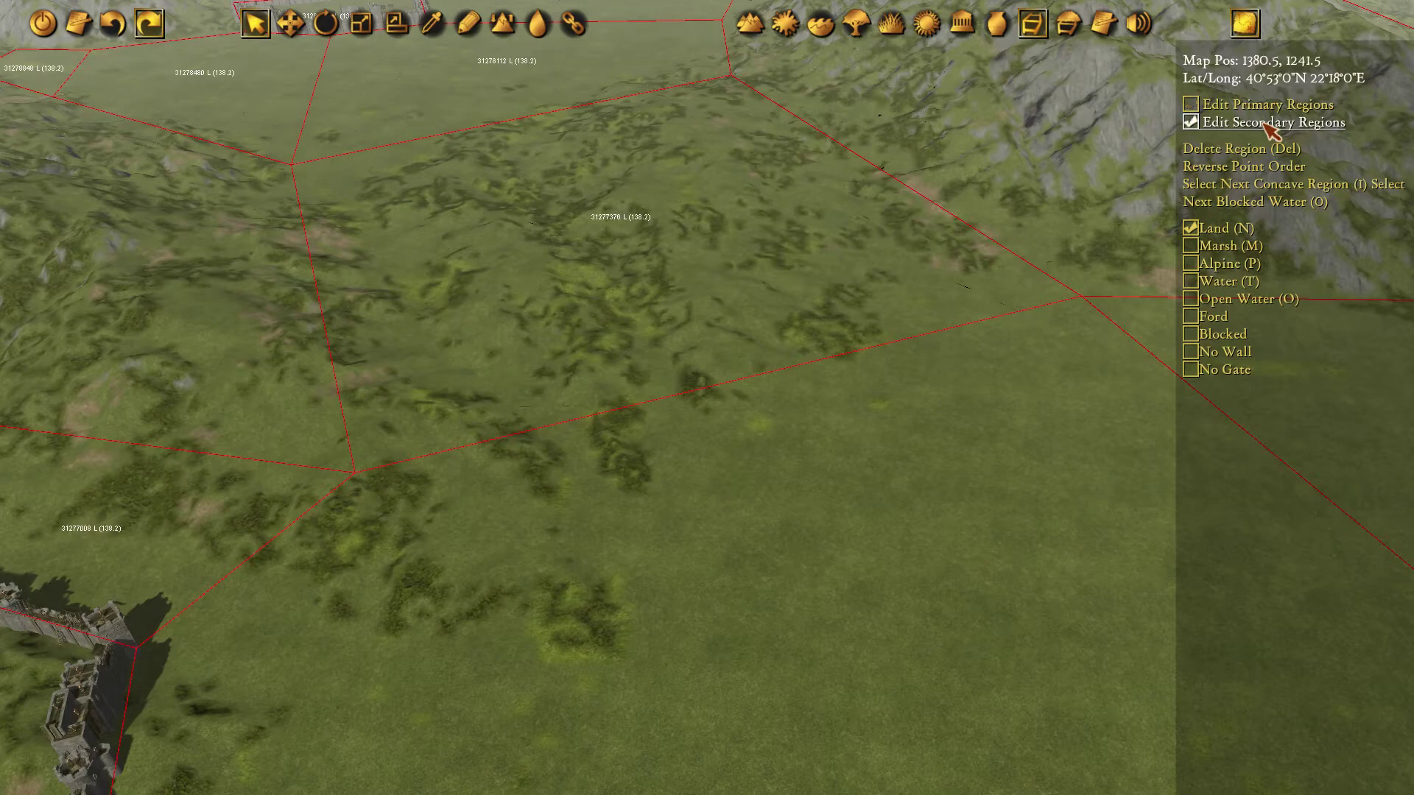
pyautogui.press('d')
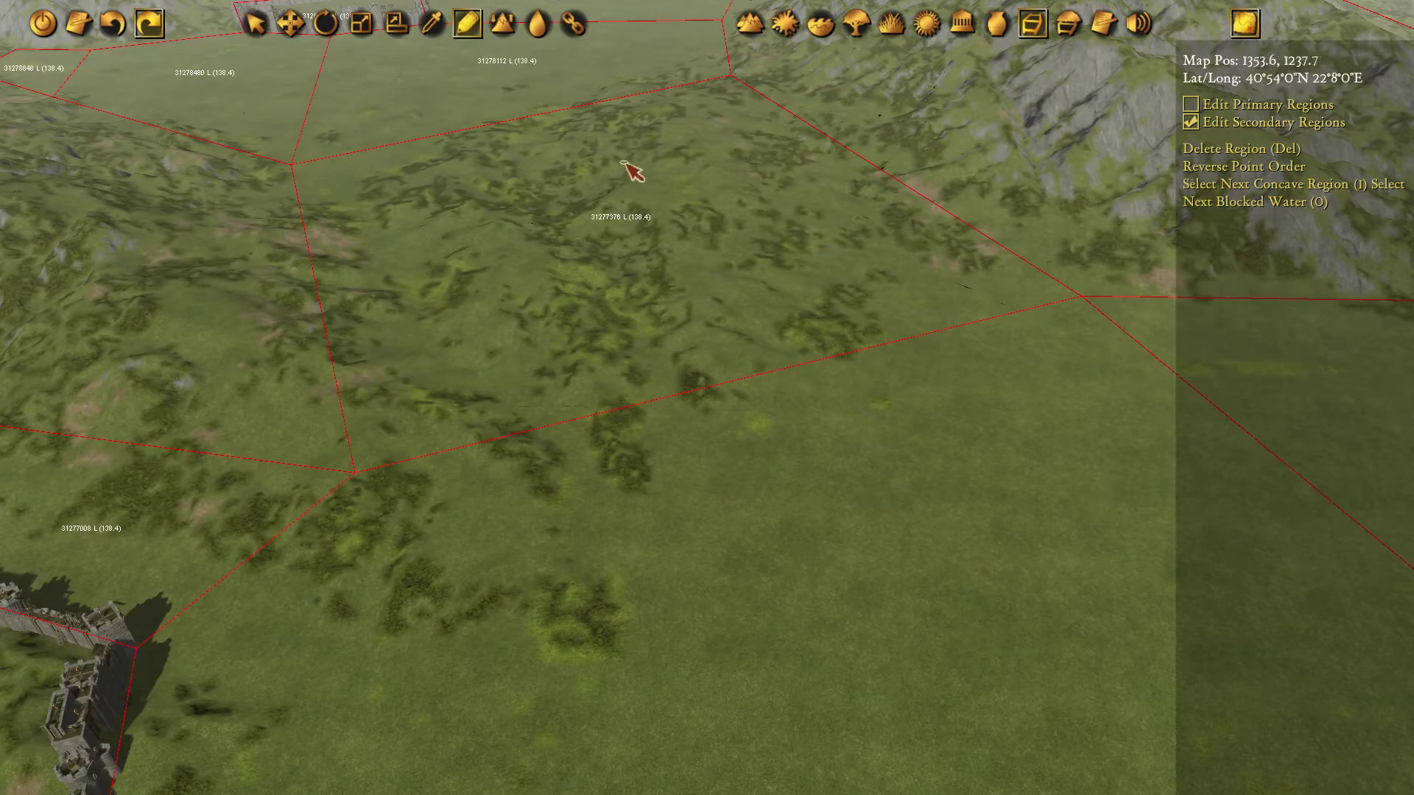
pyautogui.moveTo(519, 342); pyautogui.dragTo(555, 368, button='middle')
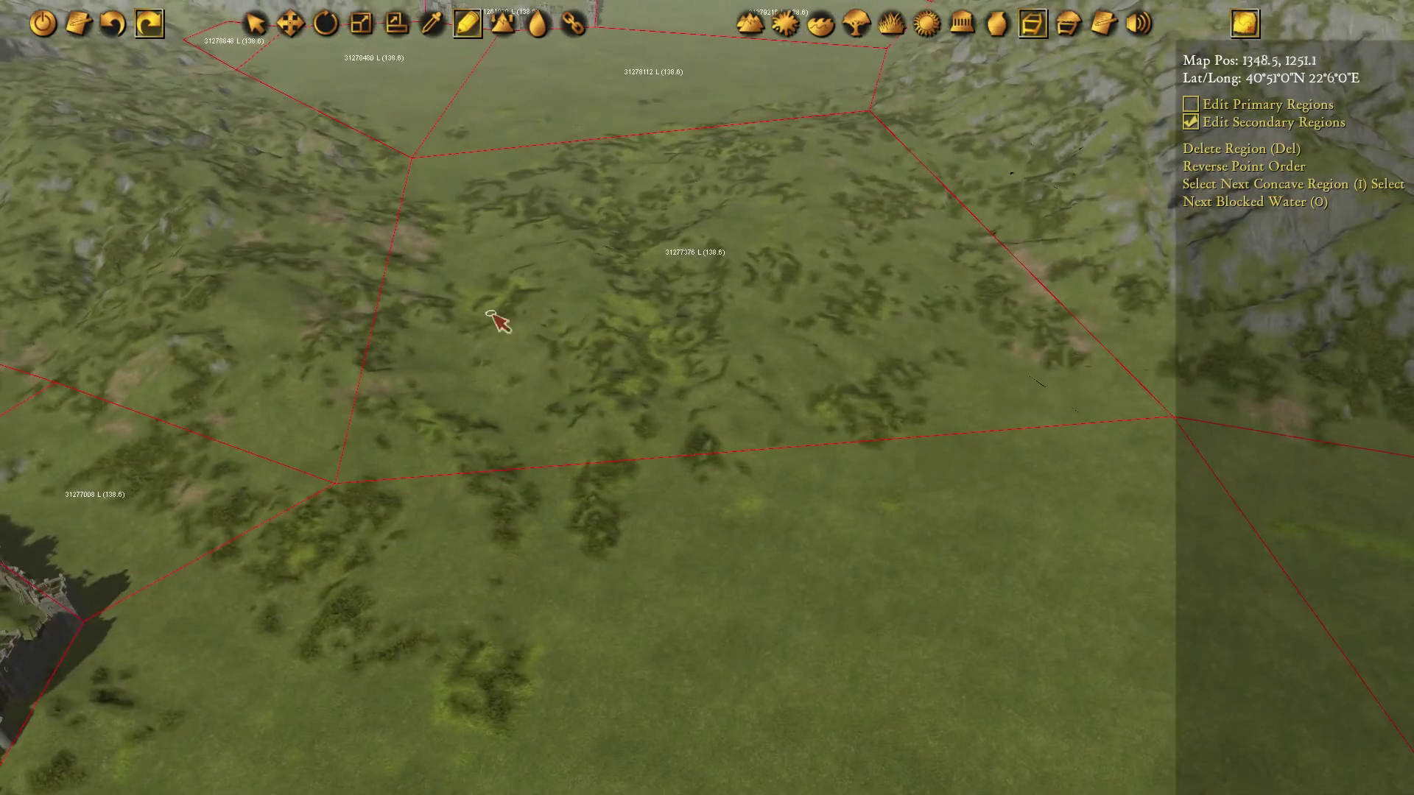
pyautogui.click(332, 486)
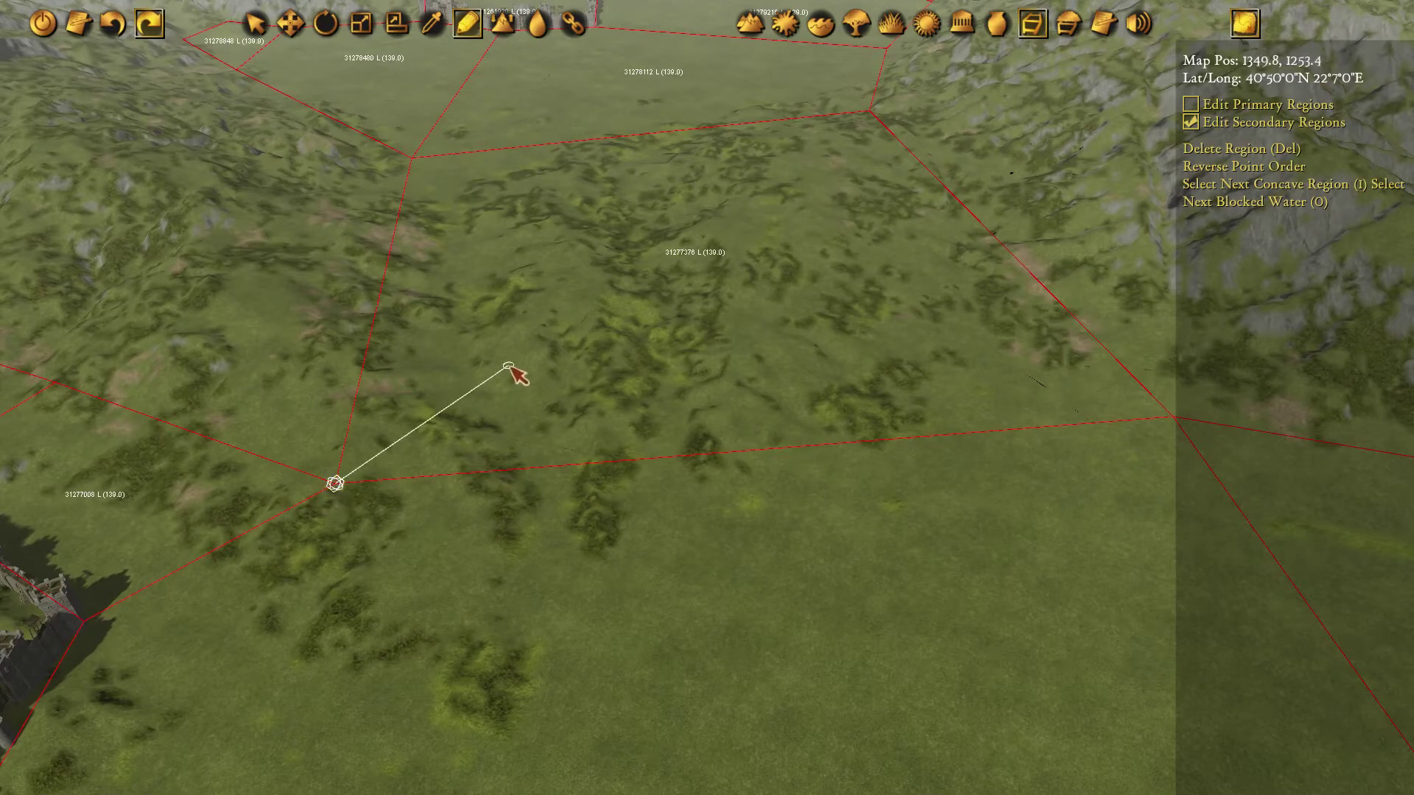
pyautogui.press('w')
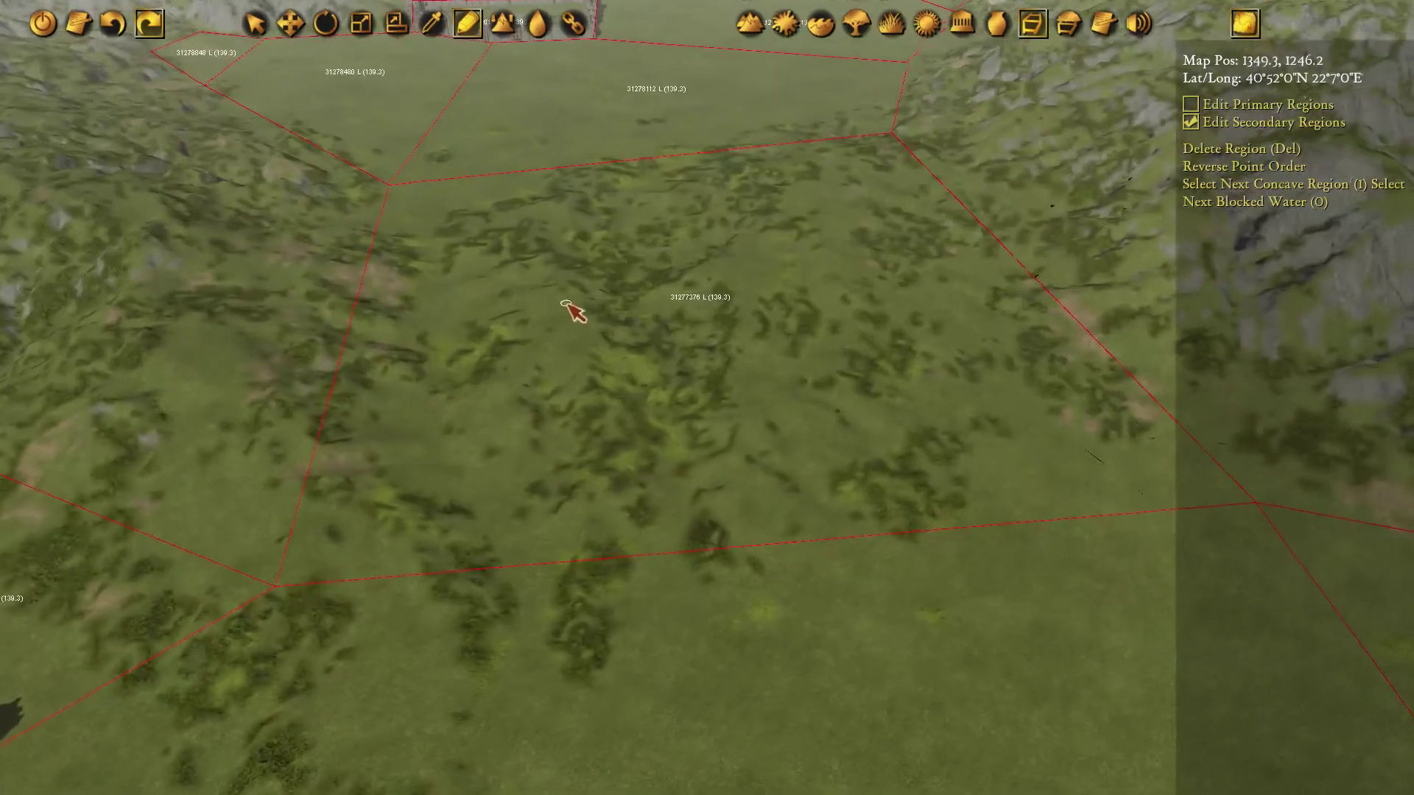
# Draw a small four-sided secondary region in the middle of the hillside primary region.
pyautogui.click(623, 273)
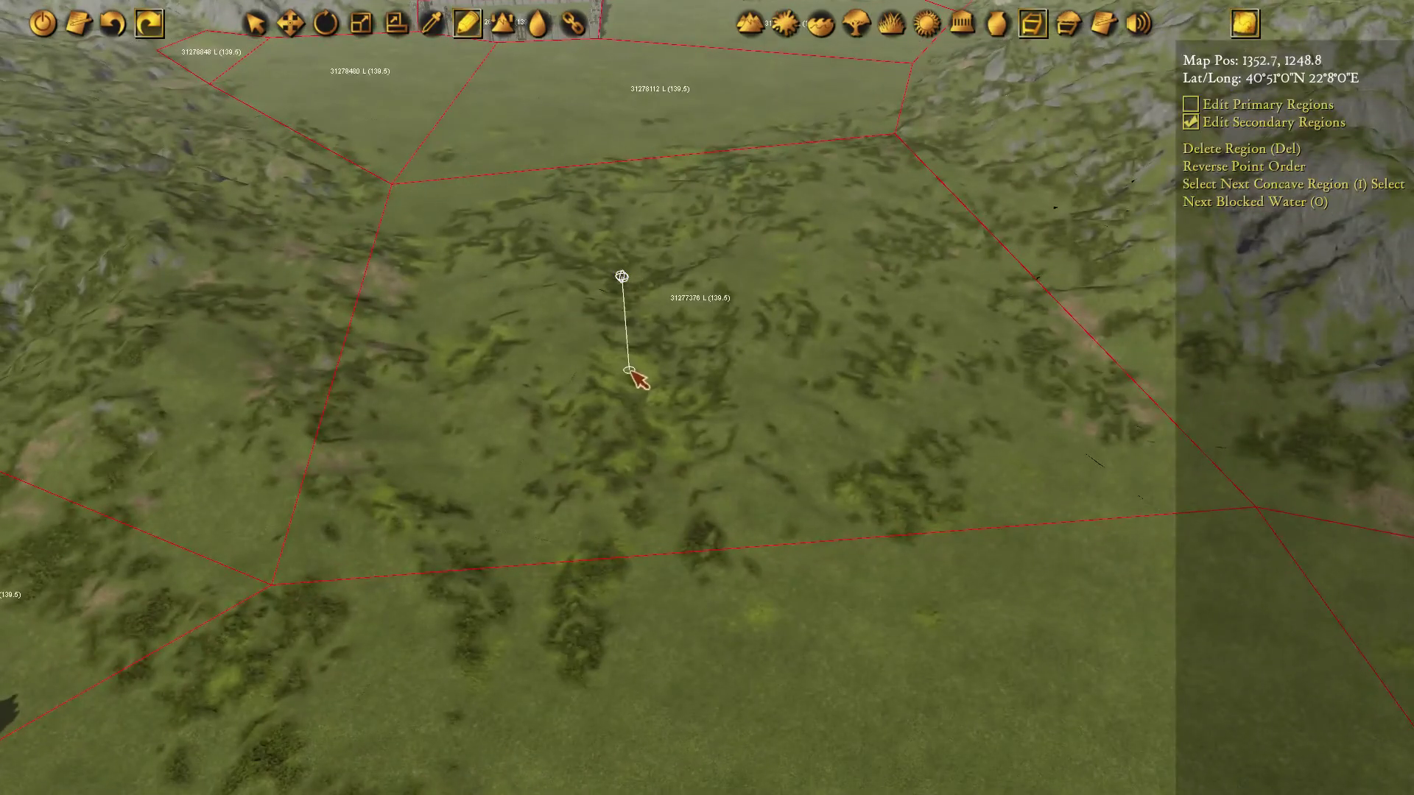
pyautogui.click(627, 369)
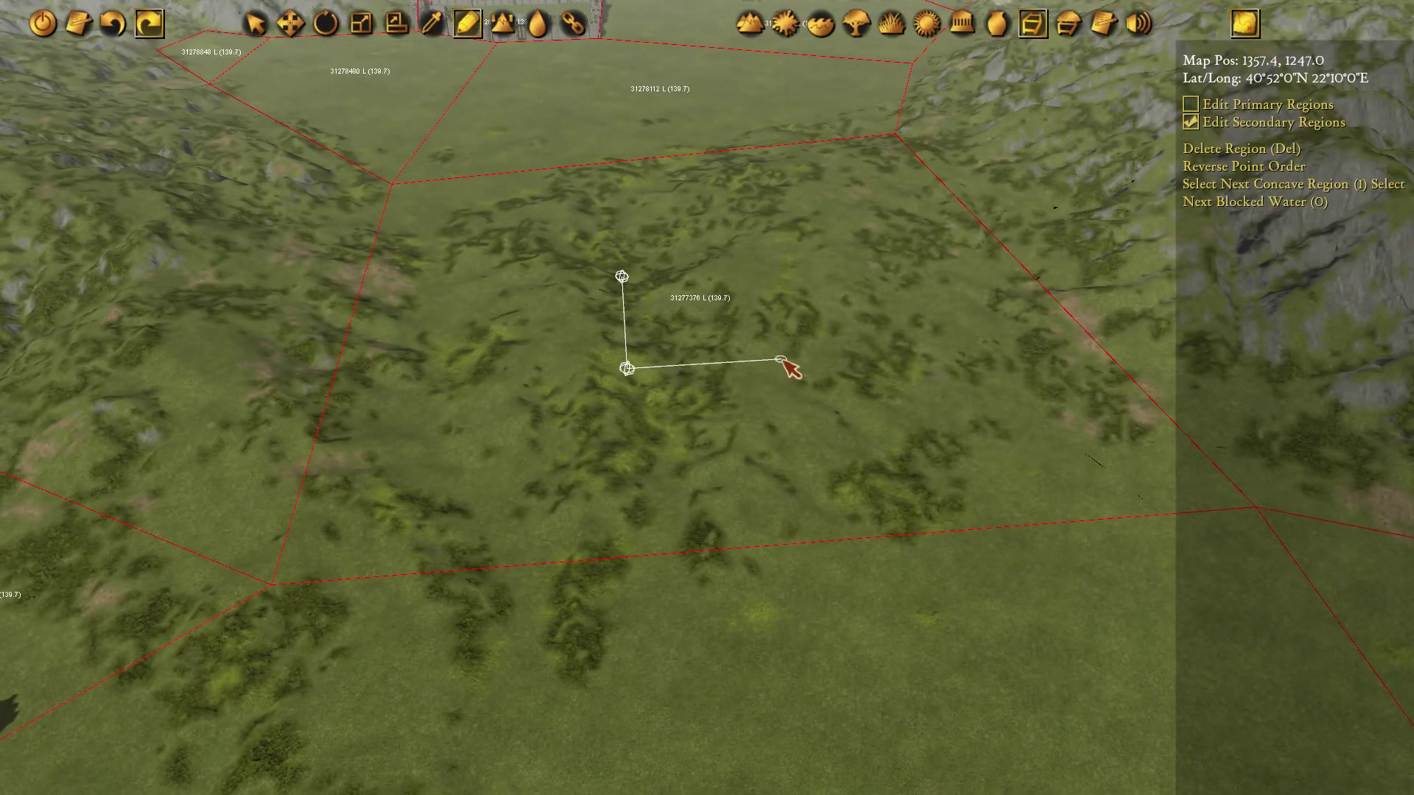
pyautogui.click(782, 360)
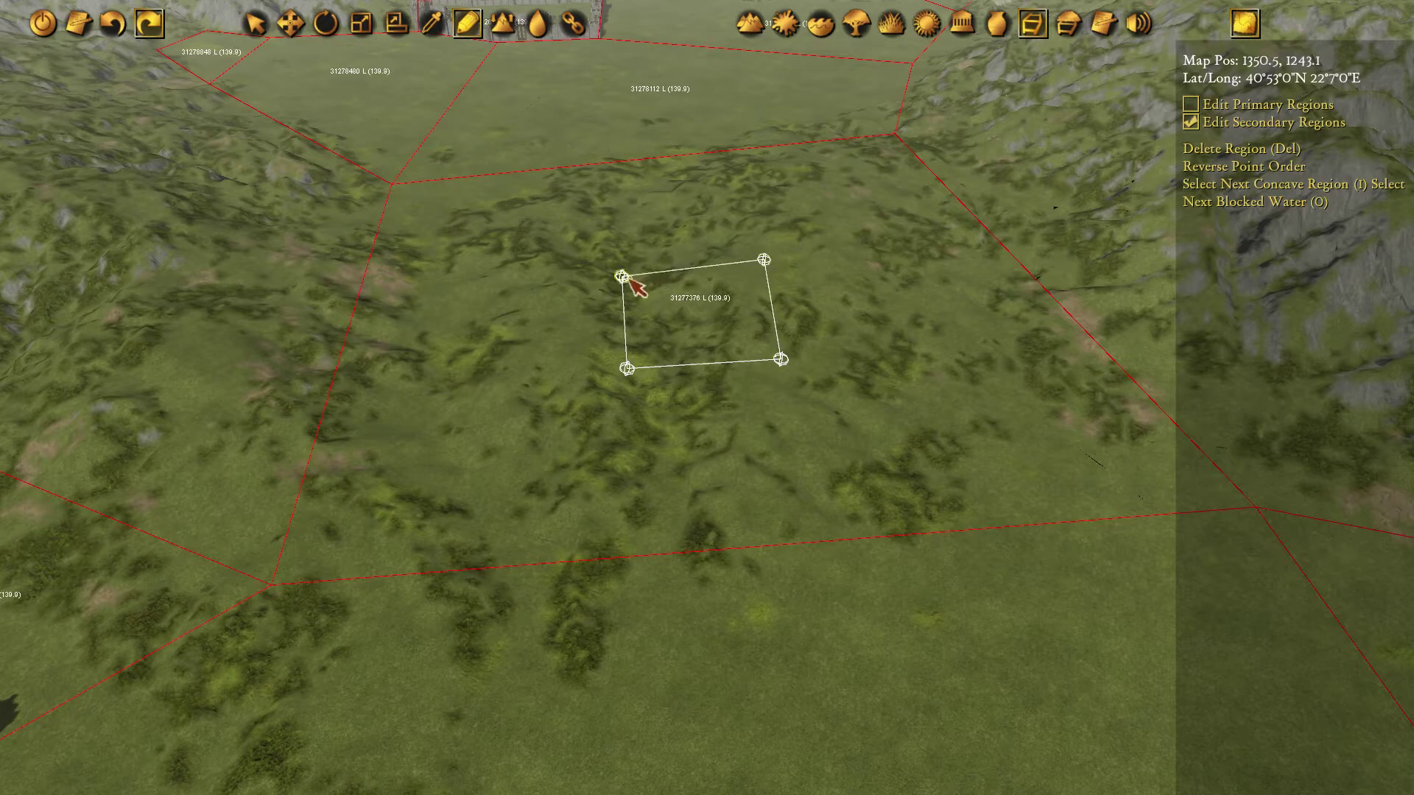
pyautogui.click(630, 279)
# Nudge the northwest corner of the small secondary region slightly outward.
pyautogui.press('q')
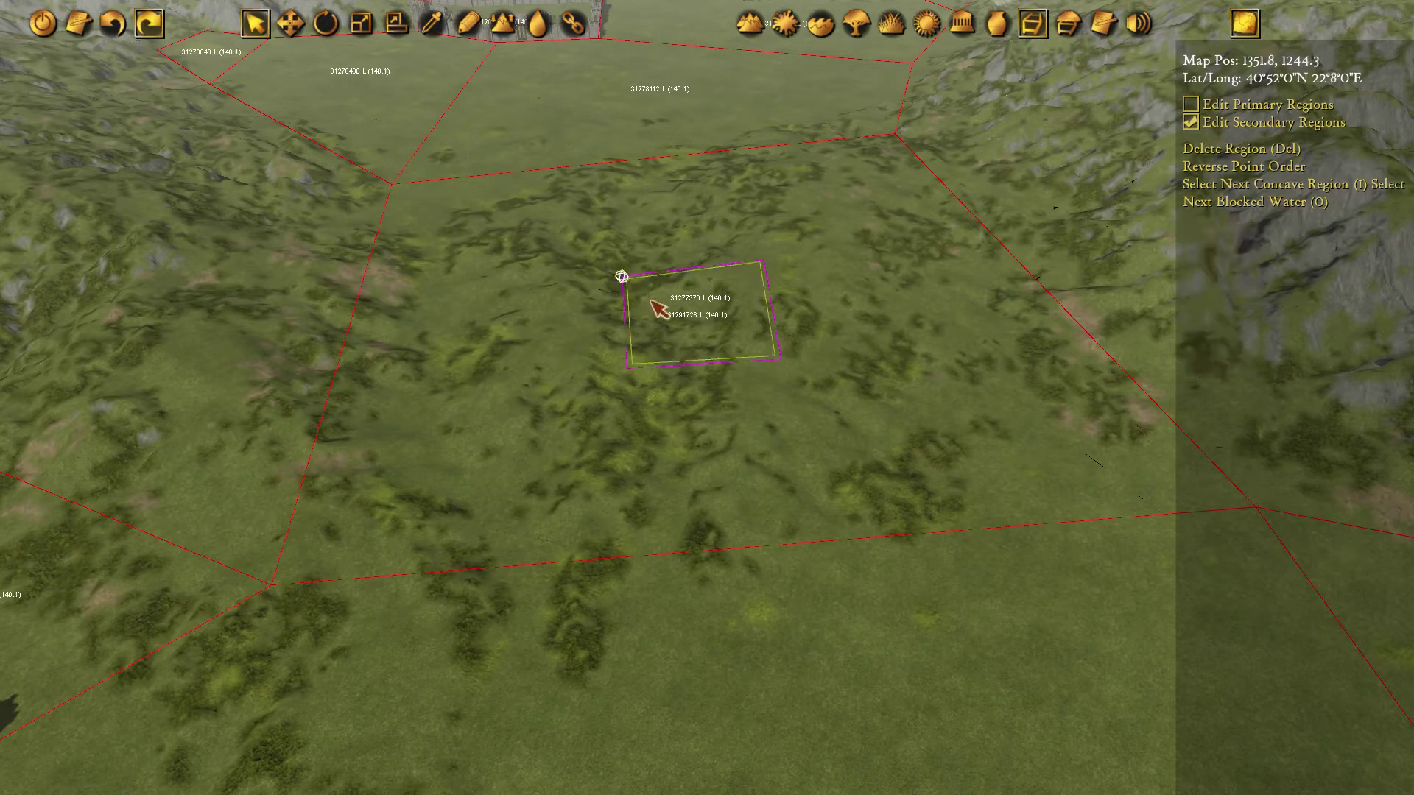
pyautogui.click(625, 284)
pyautogui.press('w')
pyautogui.moveTo(652, 311); pyautogui.dragTo(656, 319)
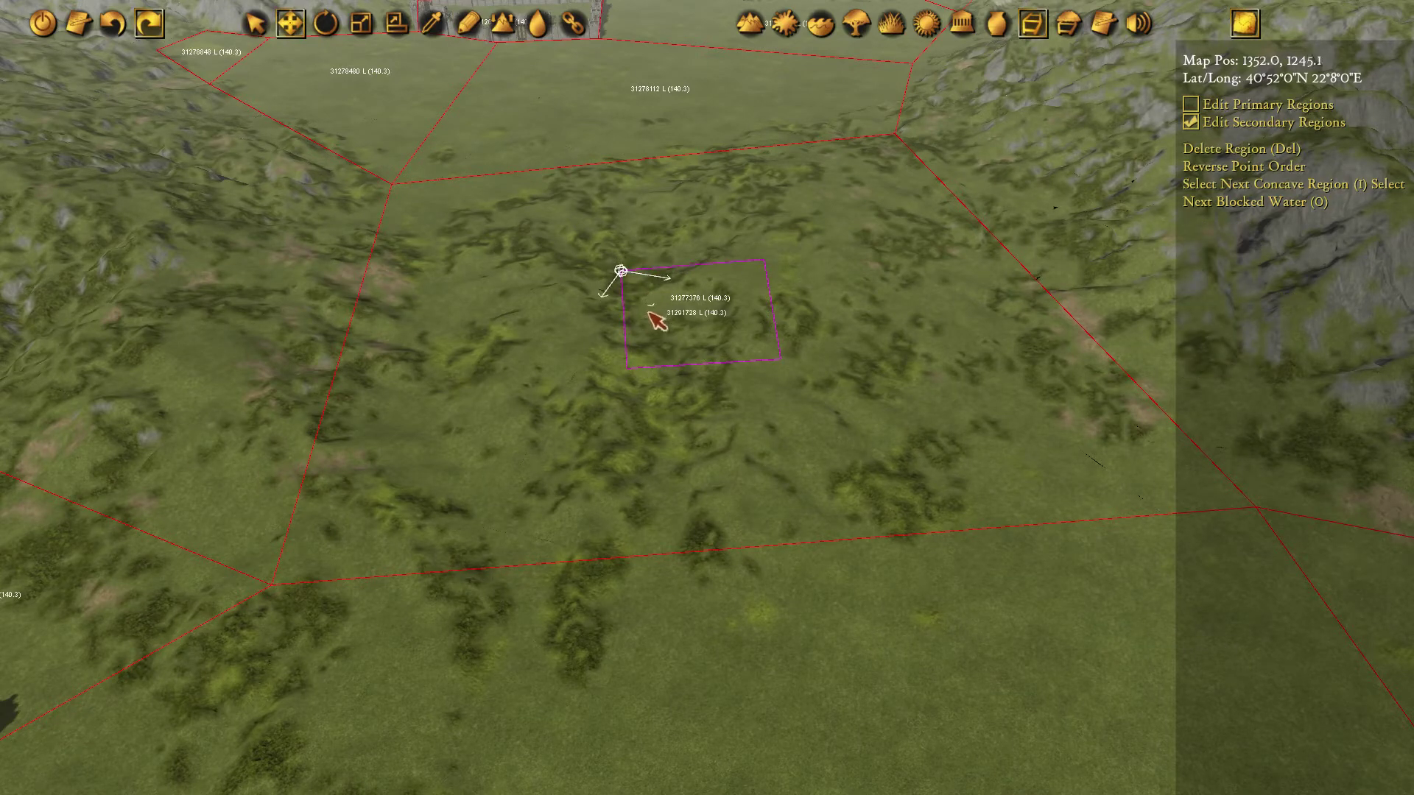
# Draw a secondary region joining the small region's southern edge to the two southern corners of the surrounding primary region.
pyautogui.press('p')
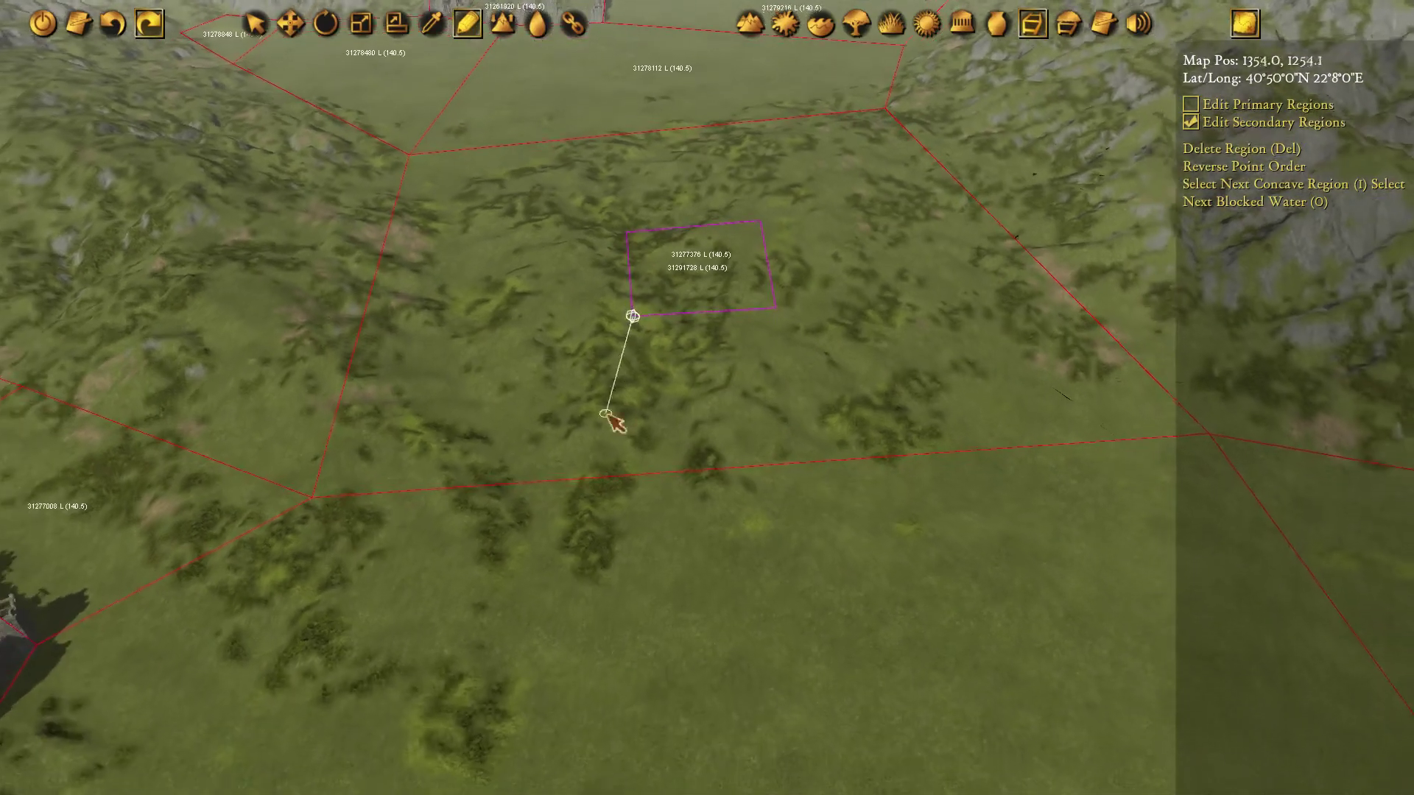
pyautogui.click(626, 367)
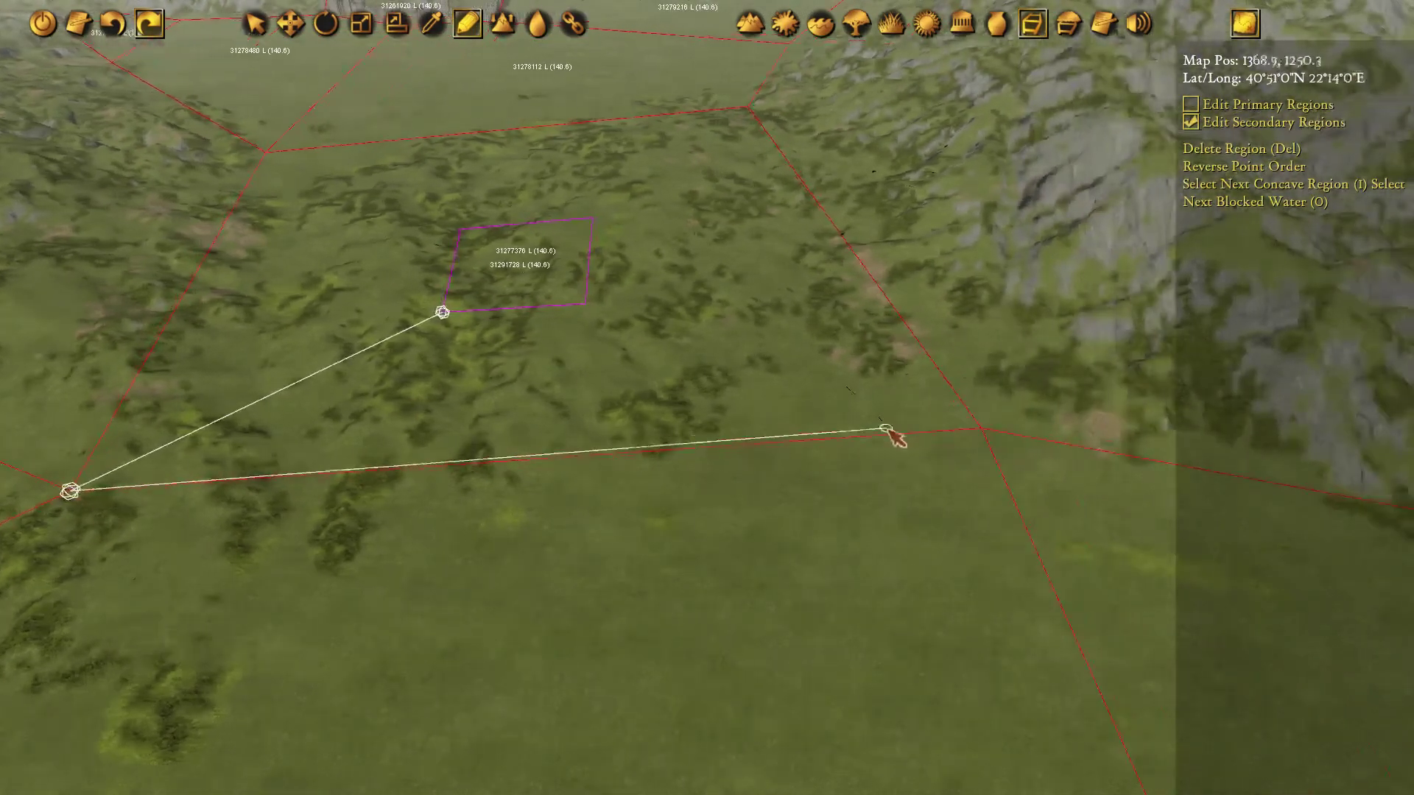
pyautogui.click(983, 429)
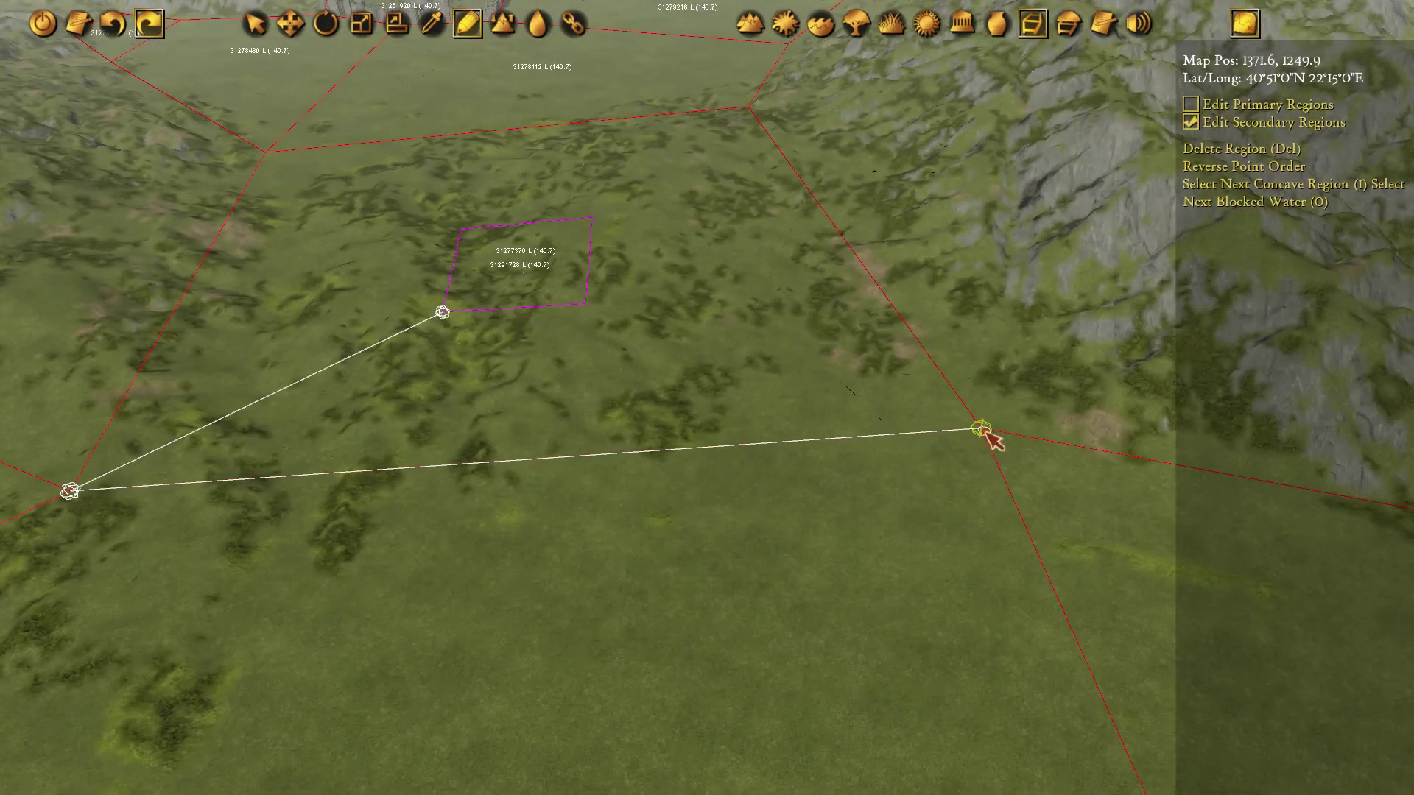
pyautogui.click(604, 304)
pyautogui.click(445, 311)
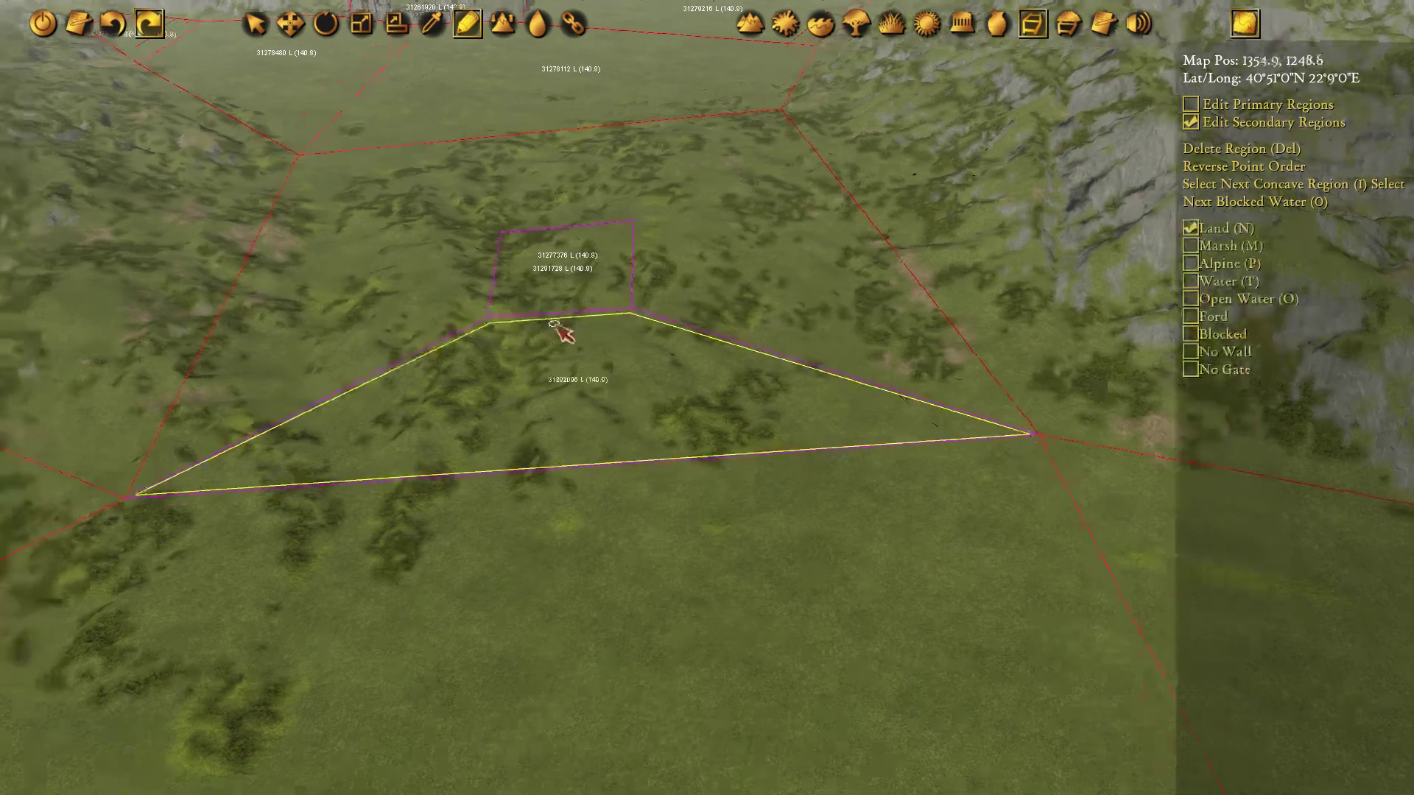
# Draw a secondary region joining the small region's western edge to the two western corners of the primary region.
pyautogui.click(375, 187)
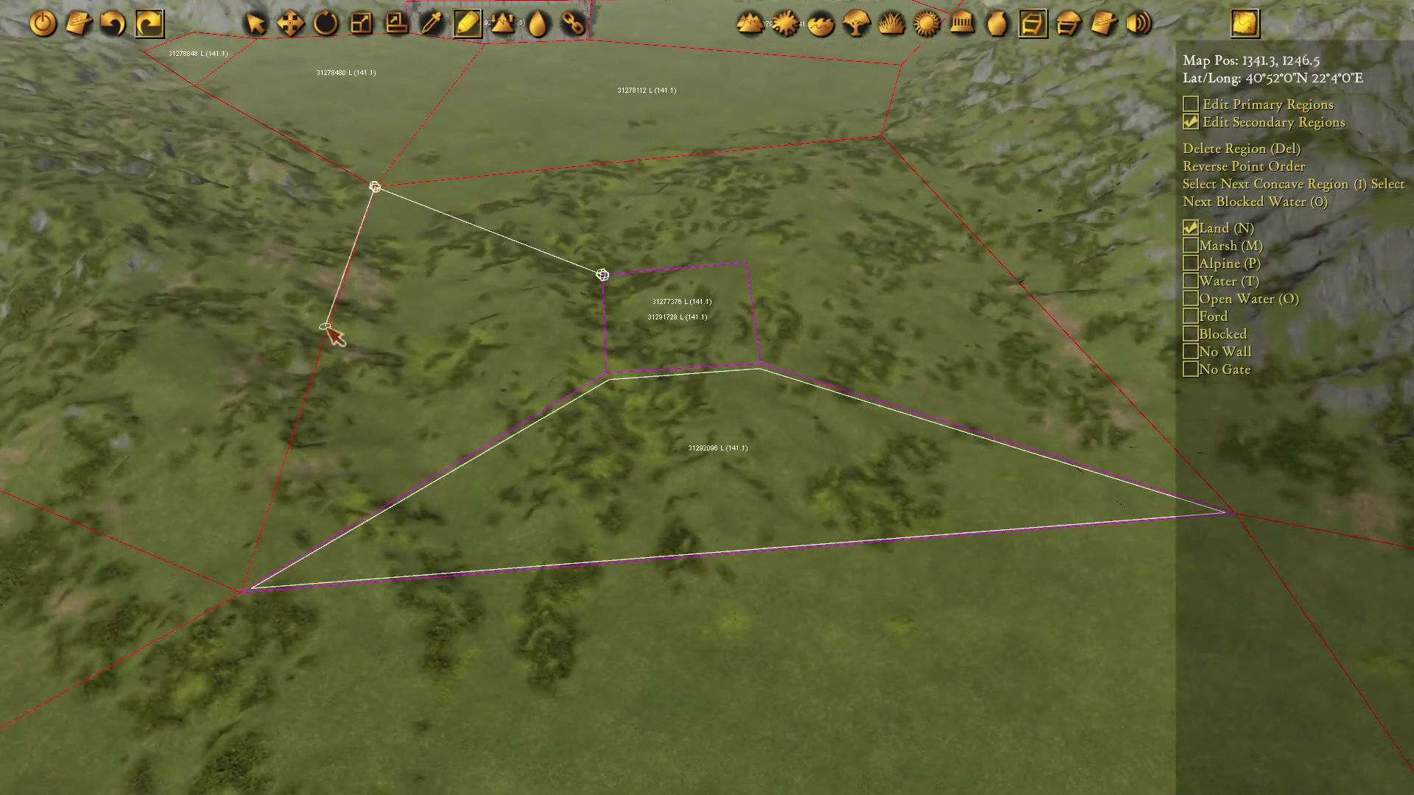
pyautogui.click(241, 592)
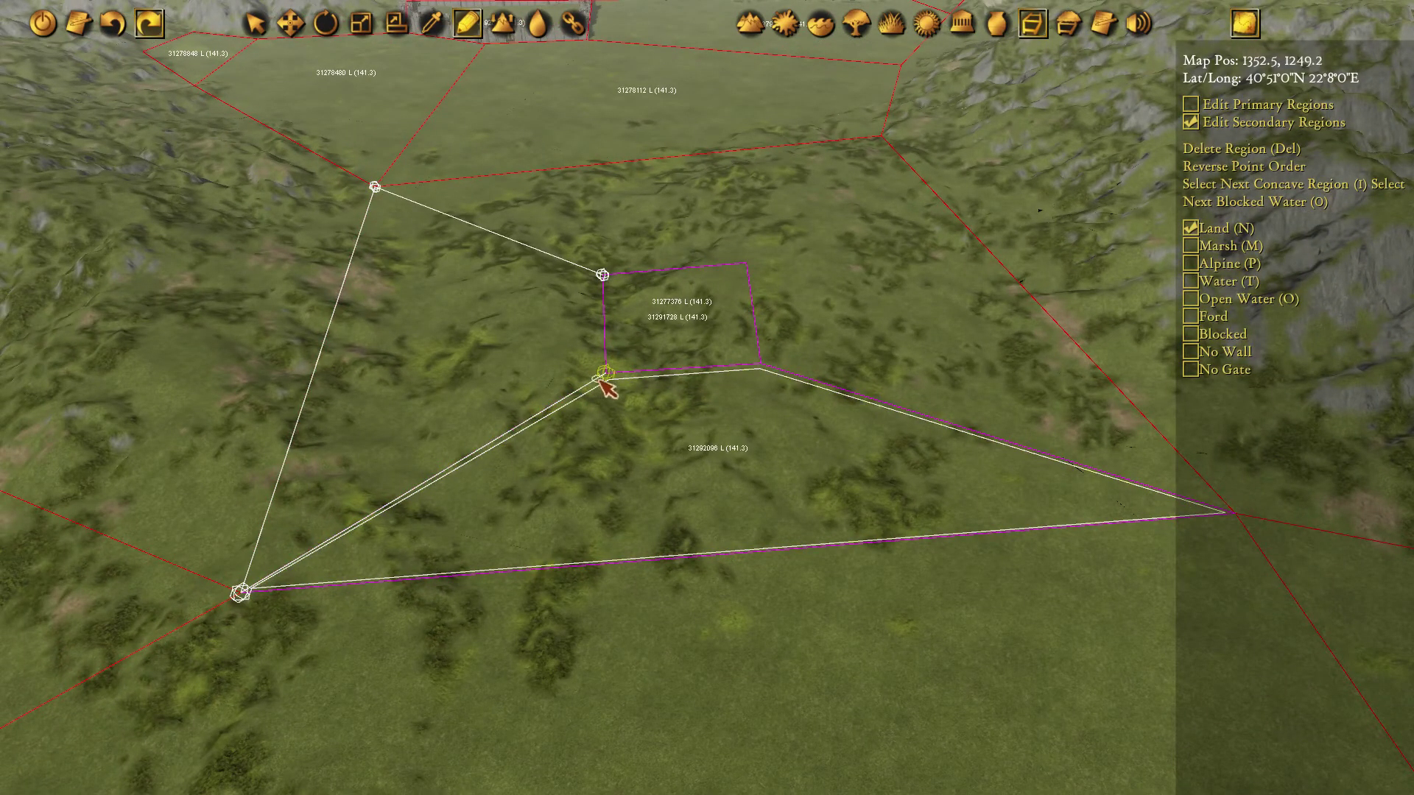
pyautogui.click(603, 276)
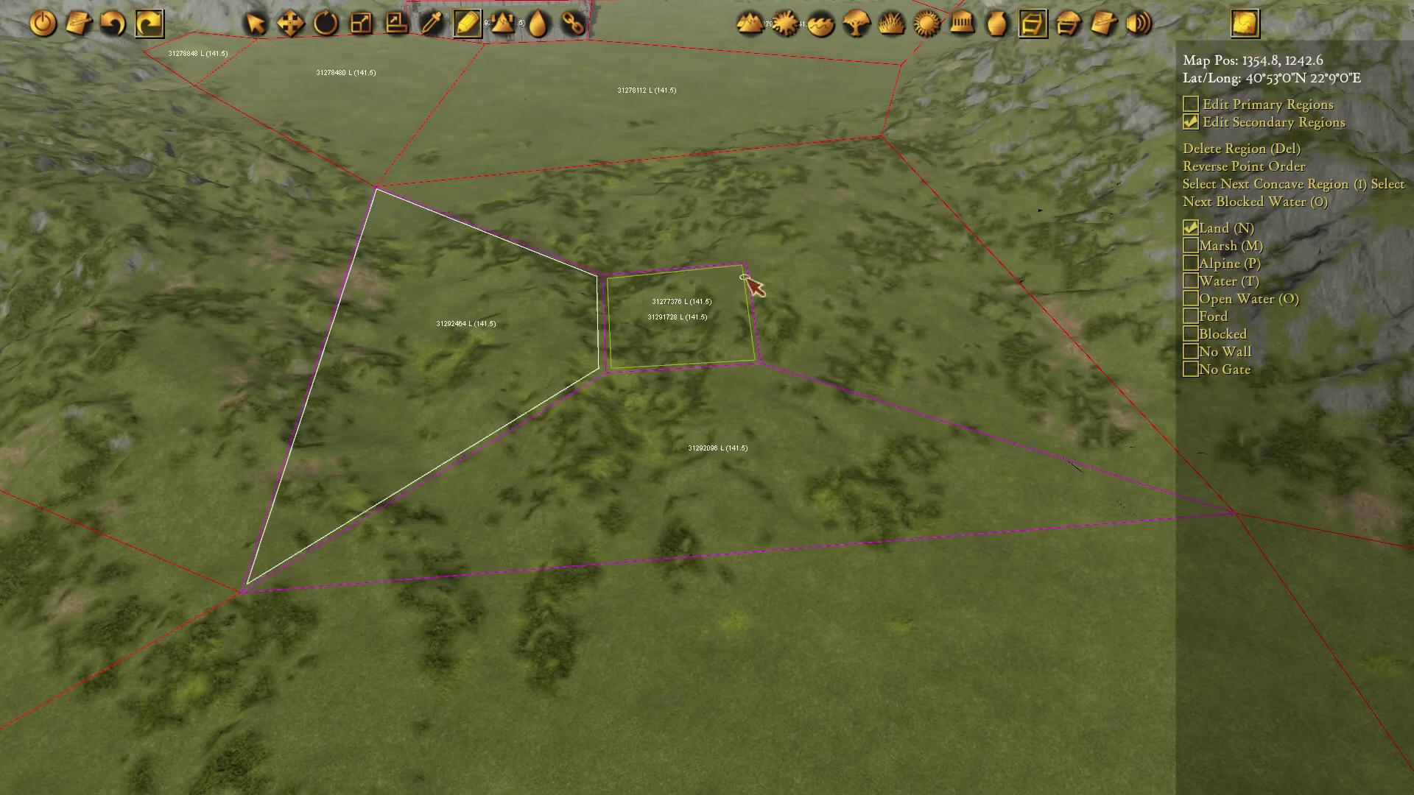
# Draw a secondary region joining the small region's eastern edge to the two eastern corners of the primary region.
pyautogui.click(746, 264)
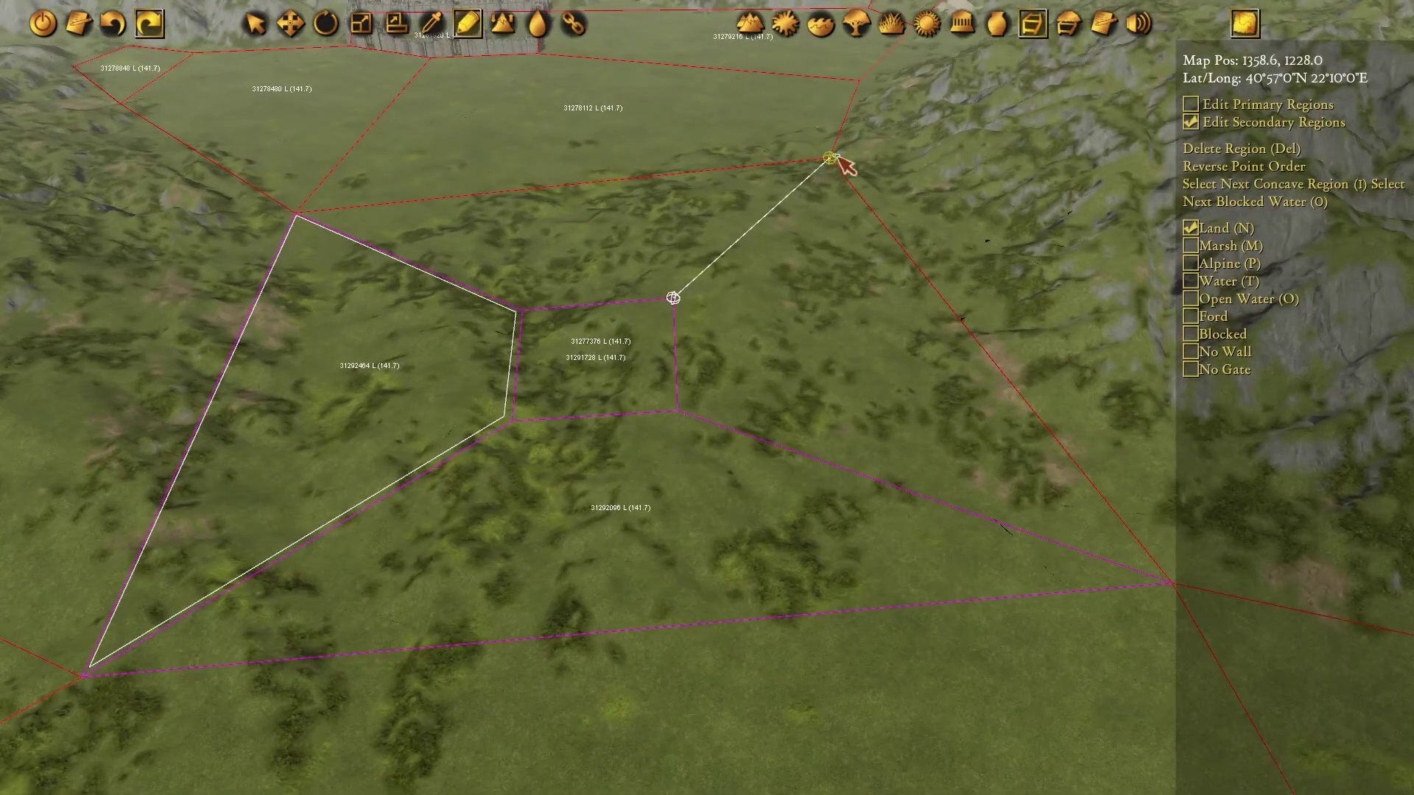
pyautogui.click(834, 159)
pyautogui.click(1053, 515)
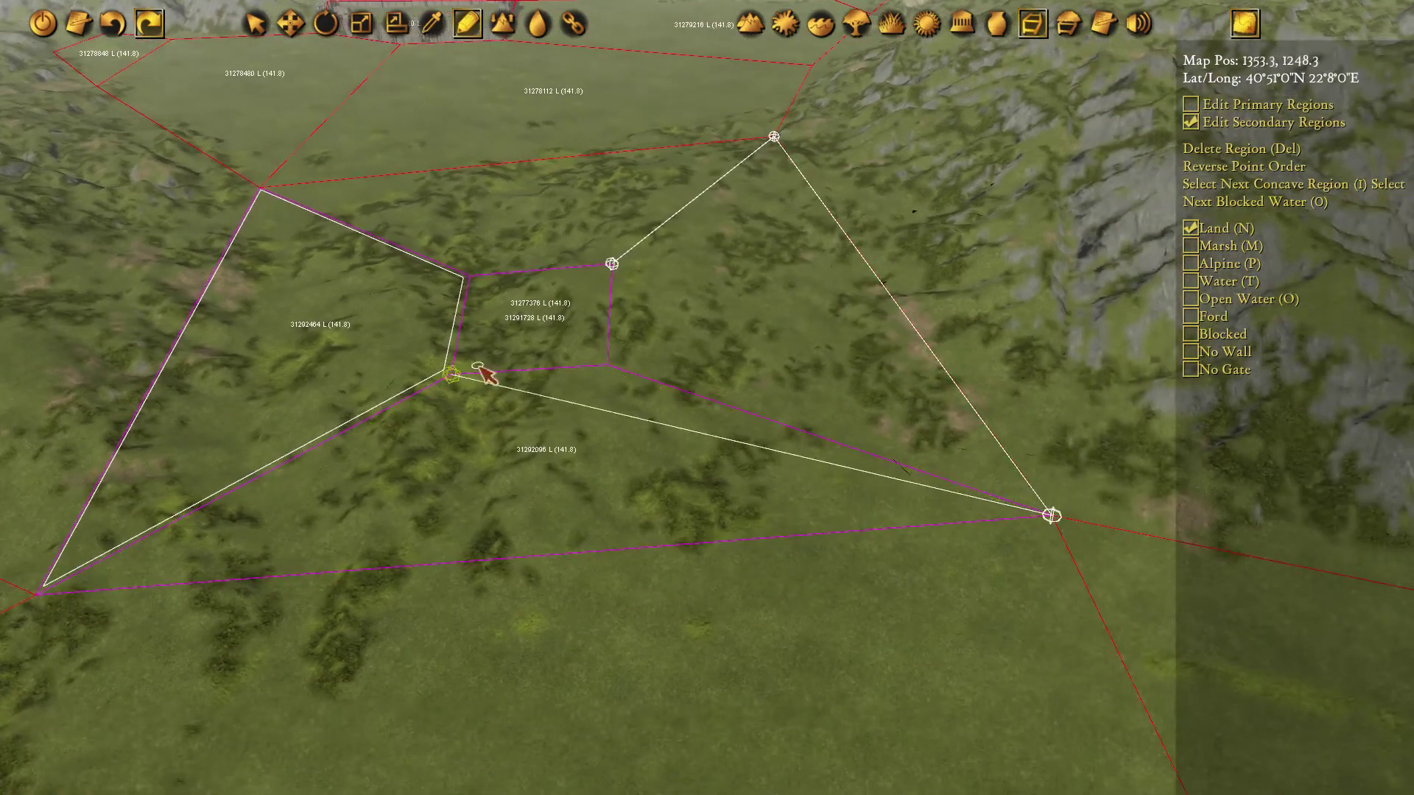
pyautogui.click(608, 365)
pyautogui.click(612, 264)
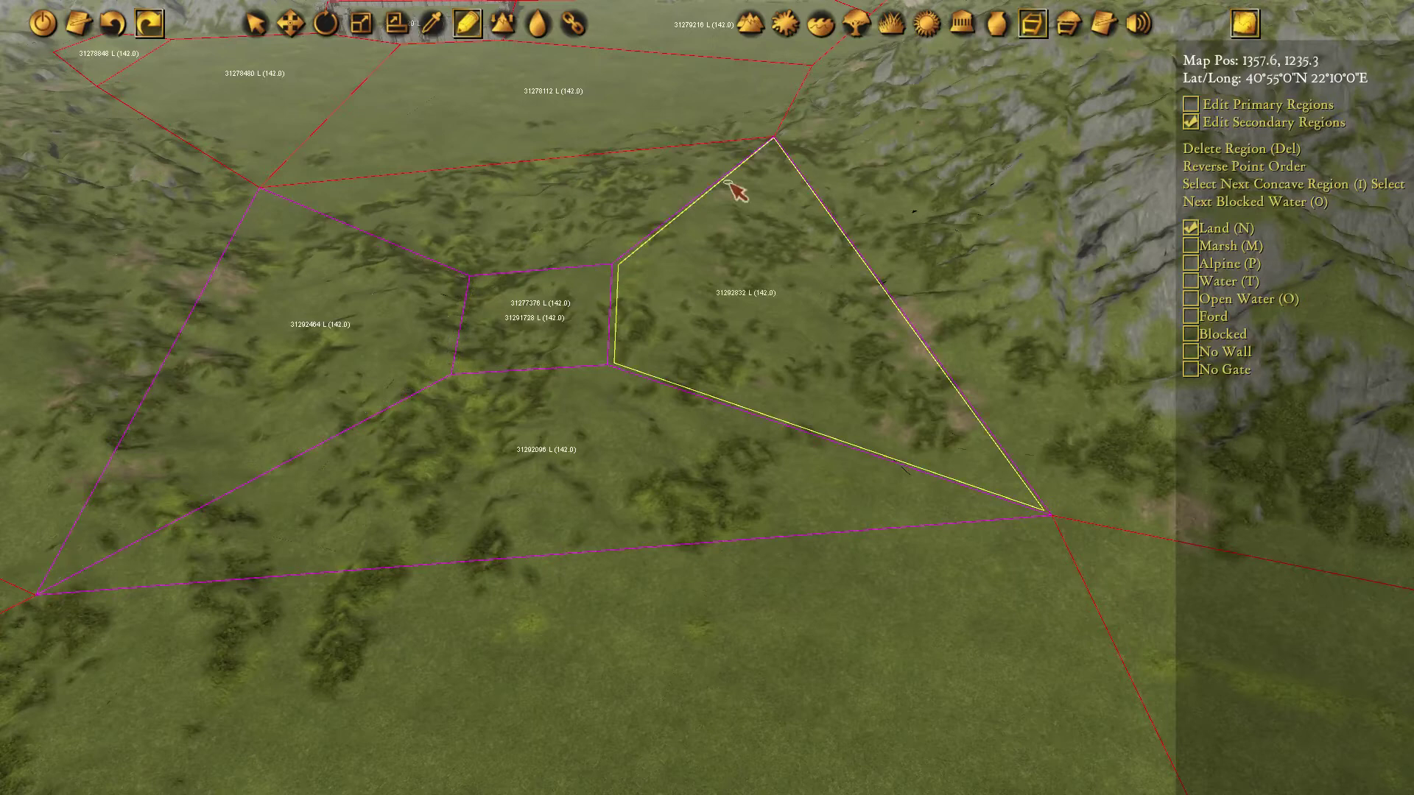
# Close the northern gap with a secondary region between the small region's northern edge and the primary region's two northern corners.
pyautogui.click(259, 187)
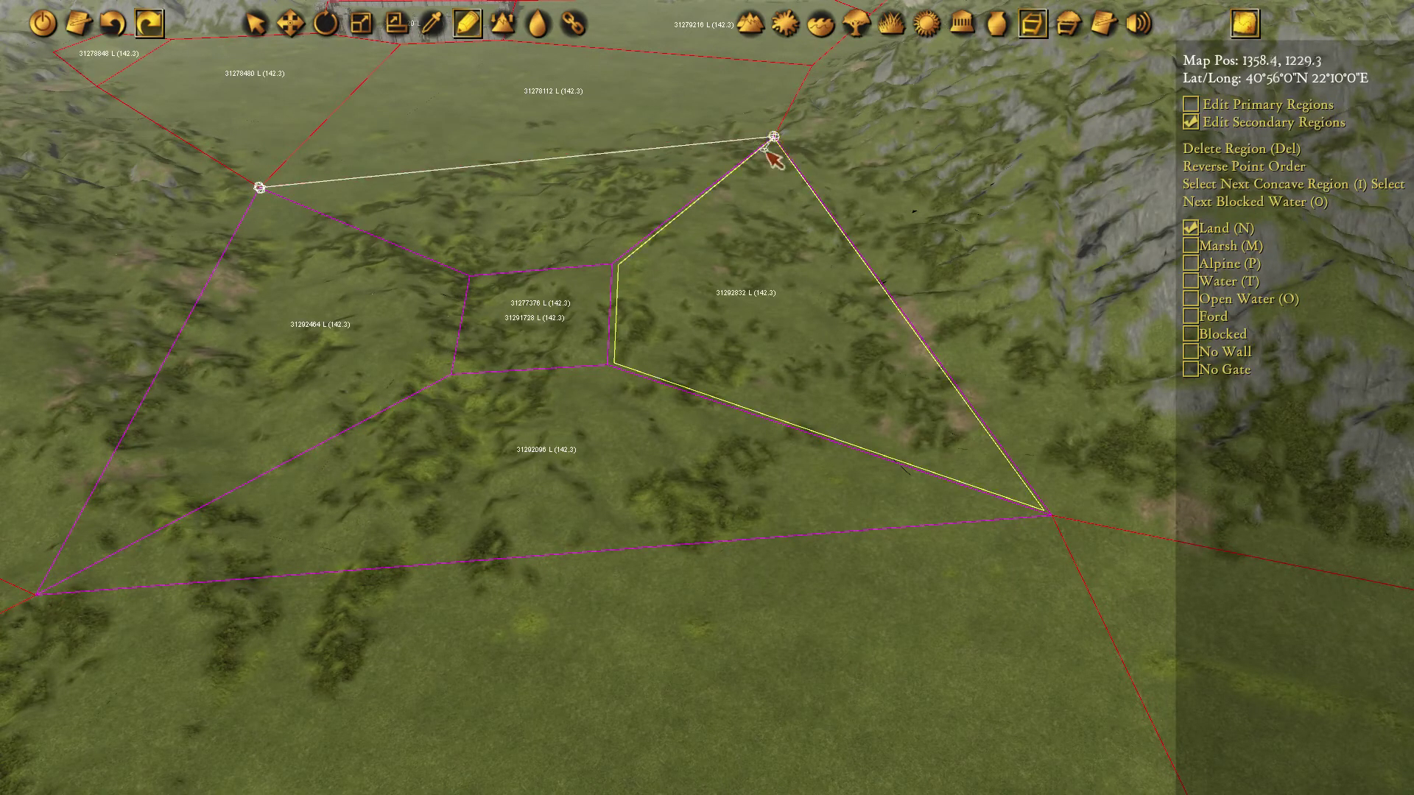
pyautogui.click(470, 277)
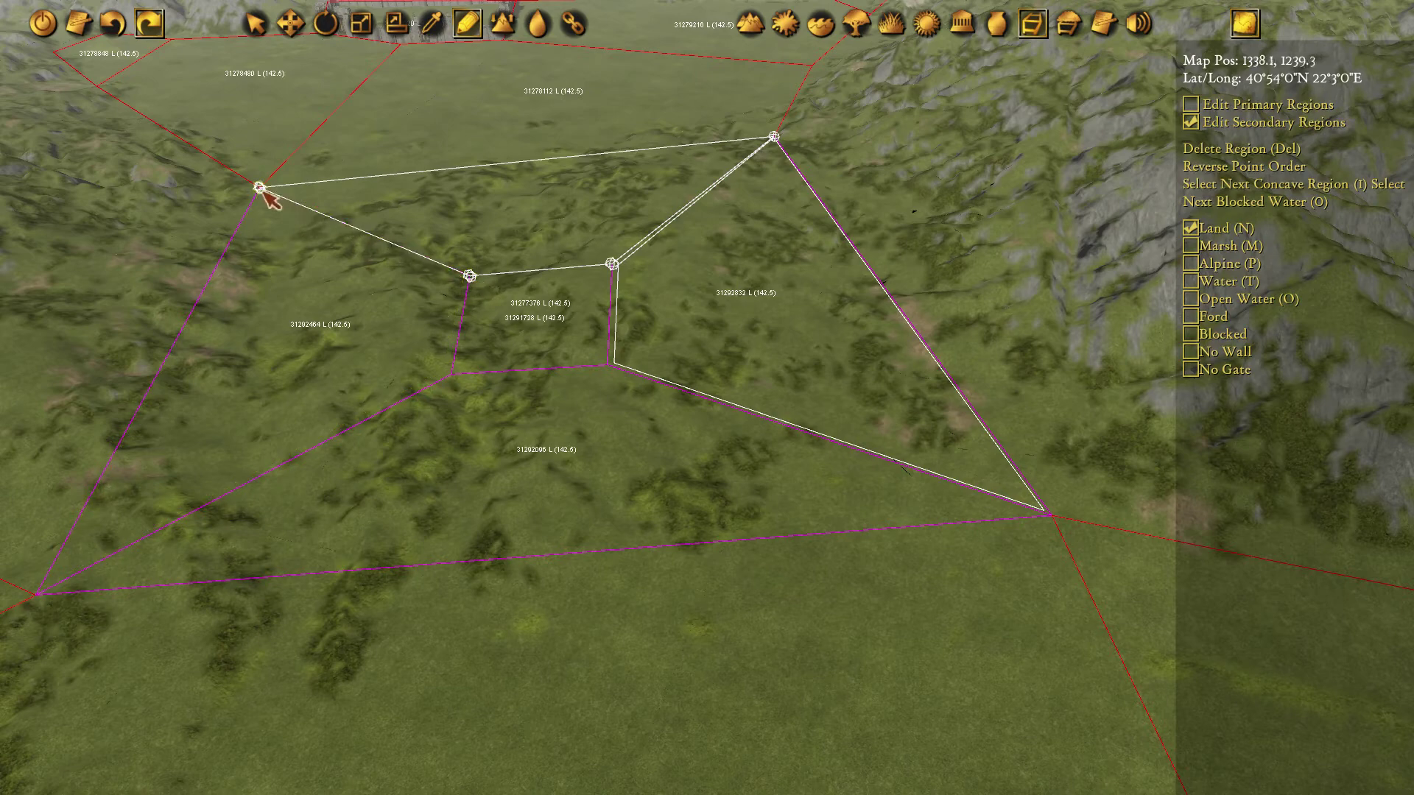
pyautogui.click(259, 188)
pyautogui.press('w')
pyautogui.press('a')
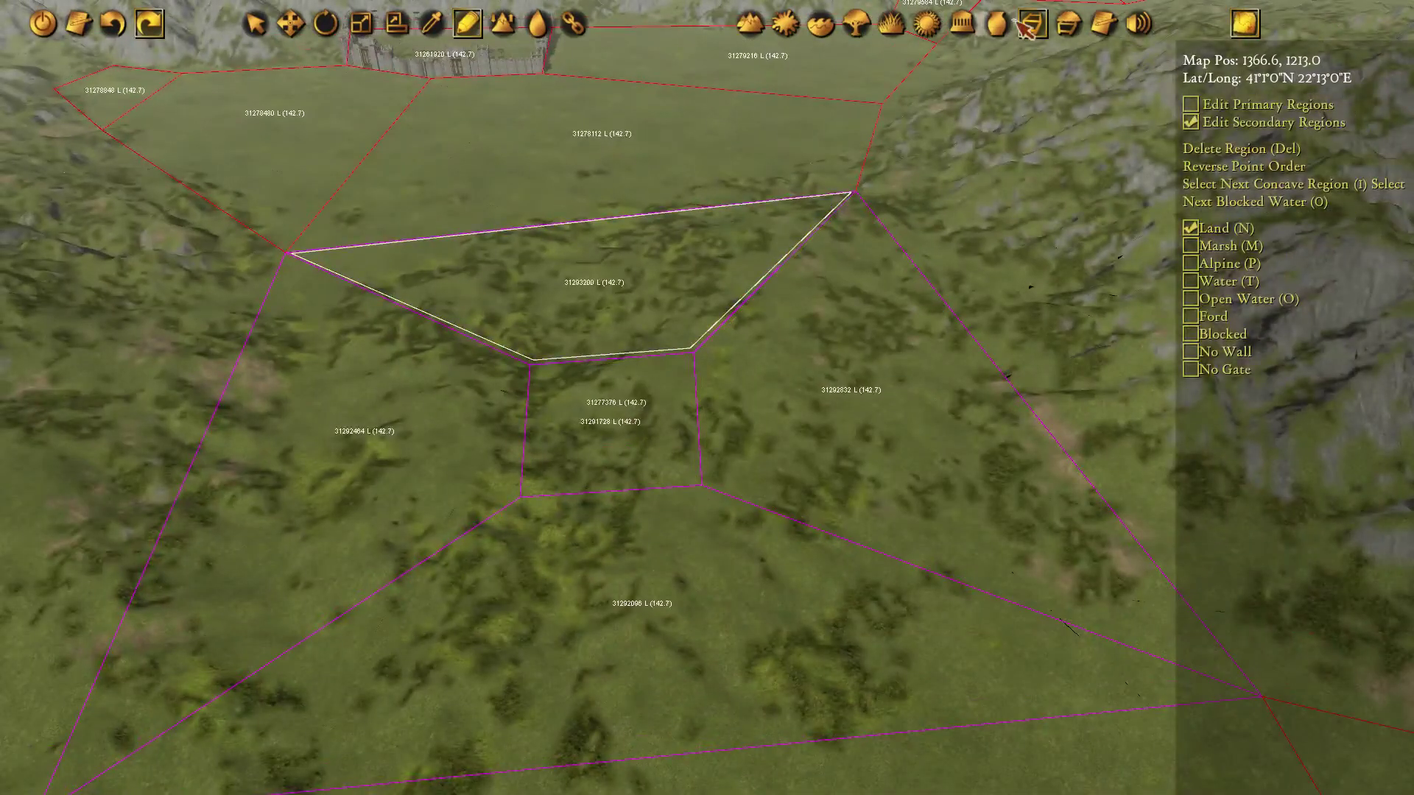
# Place a fortcommon inside the small central secondary region and view its walls from several angles.
pyautogui.click(967, 27)
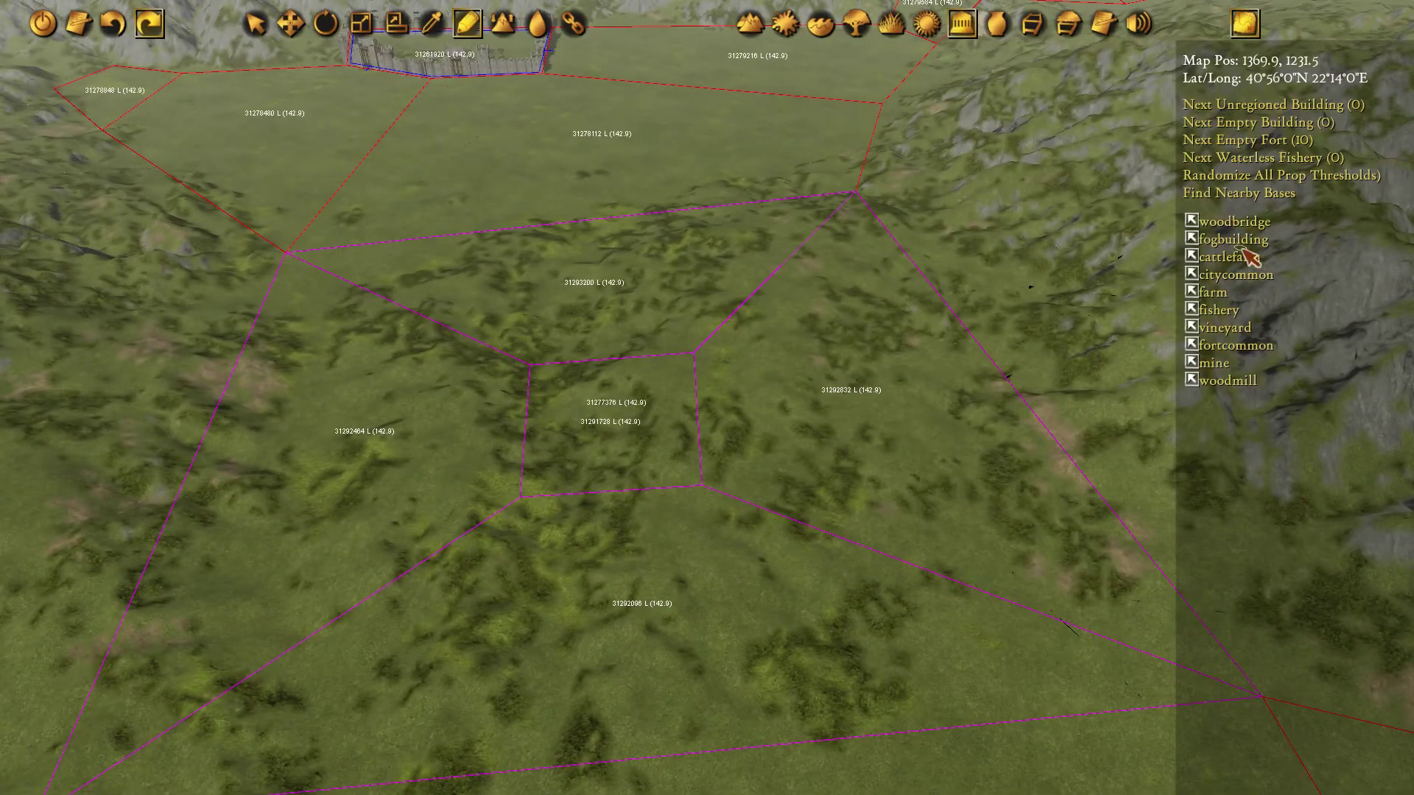
pyautogui.click(1237, 348)
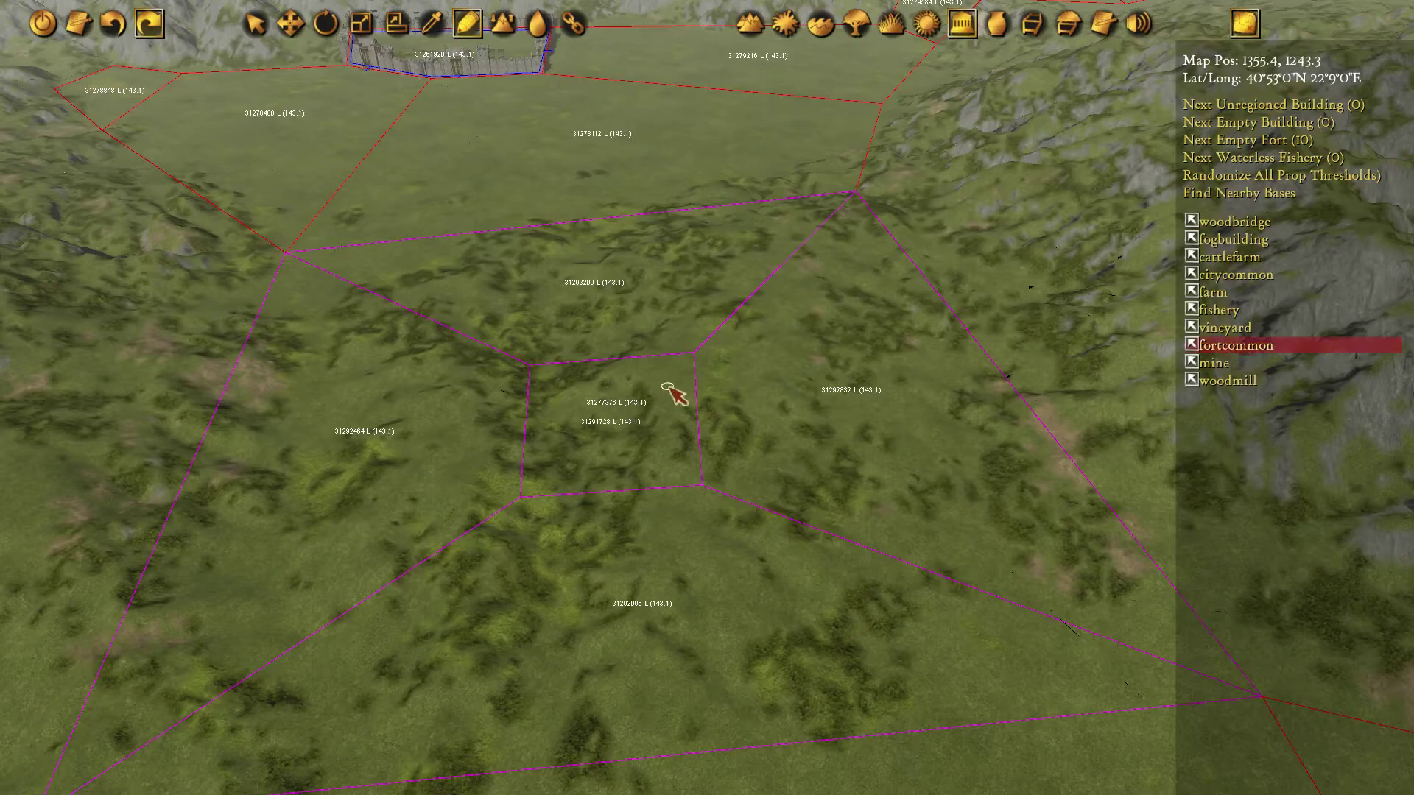
pyautogui.click(610, 427)
pyautogui.moveTo(610, 429); pyautogui.dragTo(945, 68, button='middle')
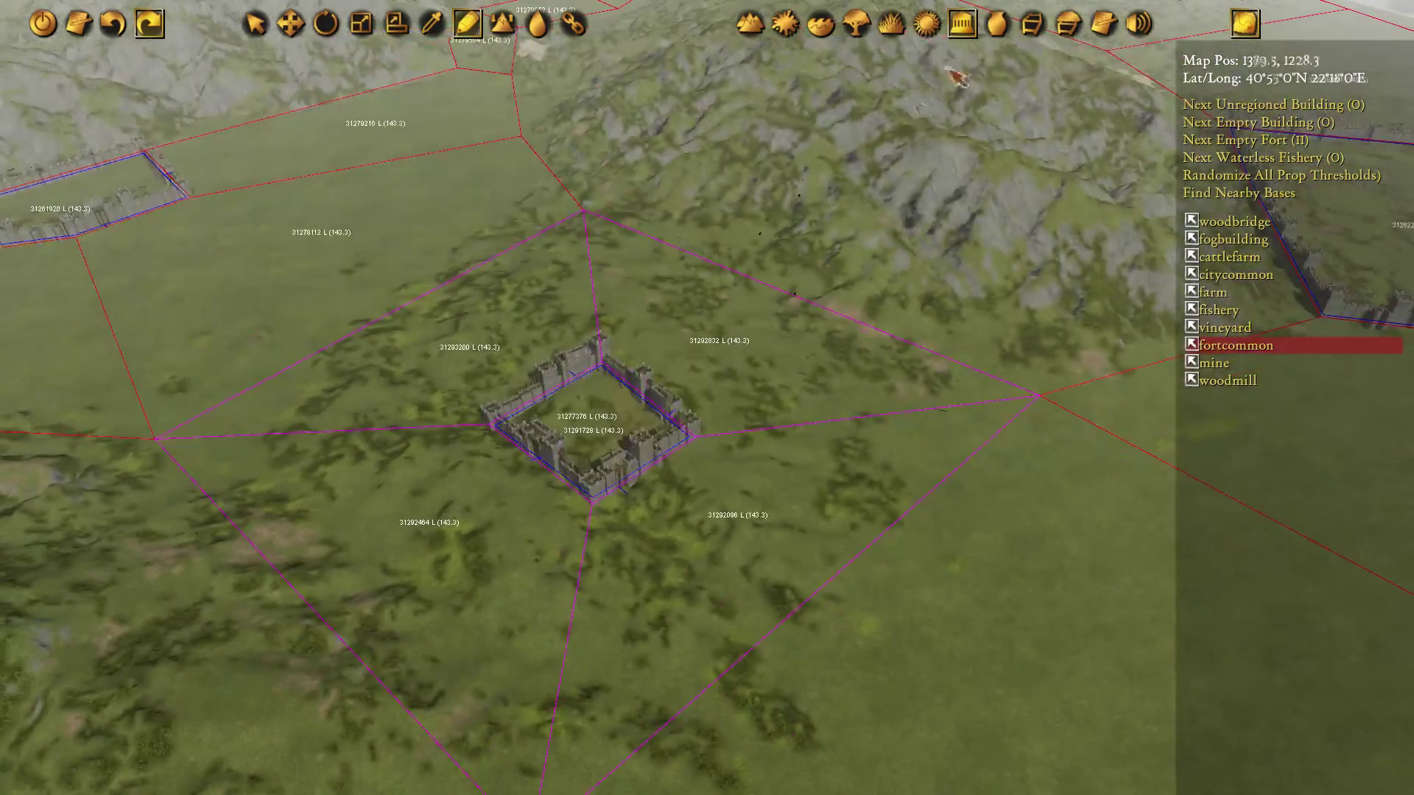
pyautogui.moveTo(658, 412); pyautogui.dragTo(660, 410, button='middle')
pyautogui.moveTo(533, 240); pyautogui.dragTo(525, 194, button='middle')
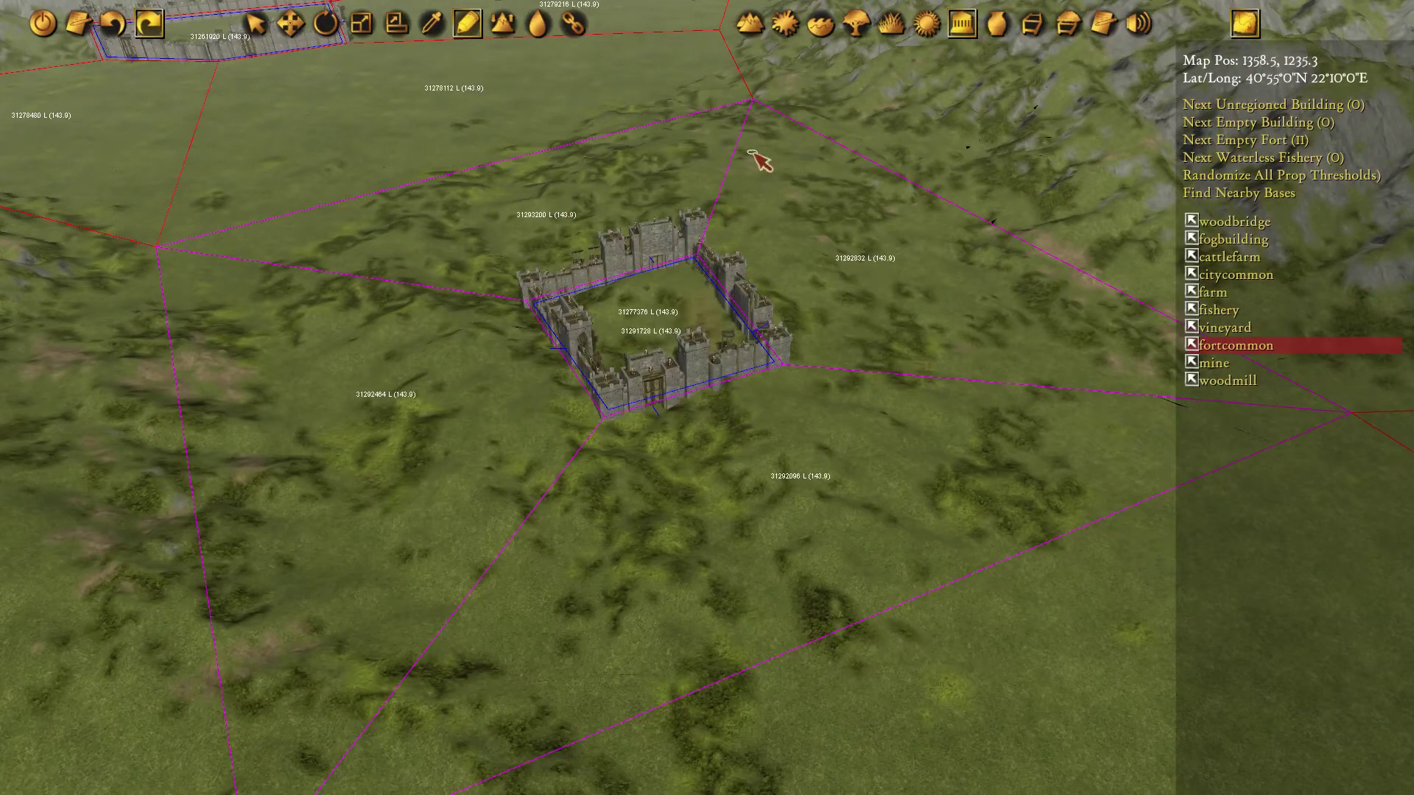
# Switch to primary region editing and examine the regions from the new fort across to the narrow mountain pass.
pyautogui.moveTo(741, 552); pyautogui.dragTo(681, 368, button='middle')
pyautogui.moveTo(1081, 645); pyautogui.dragTo(764, 388, button='middle')
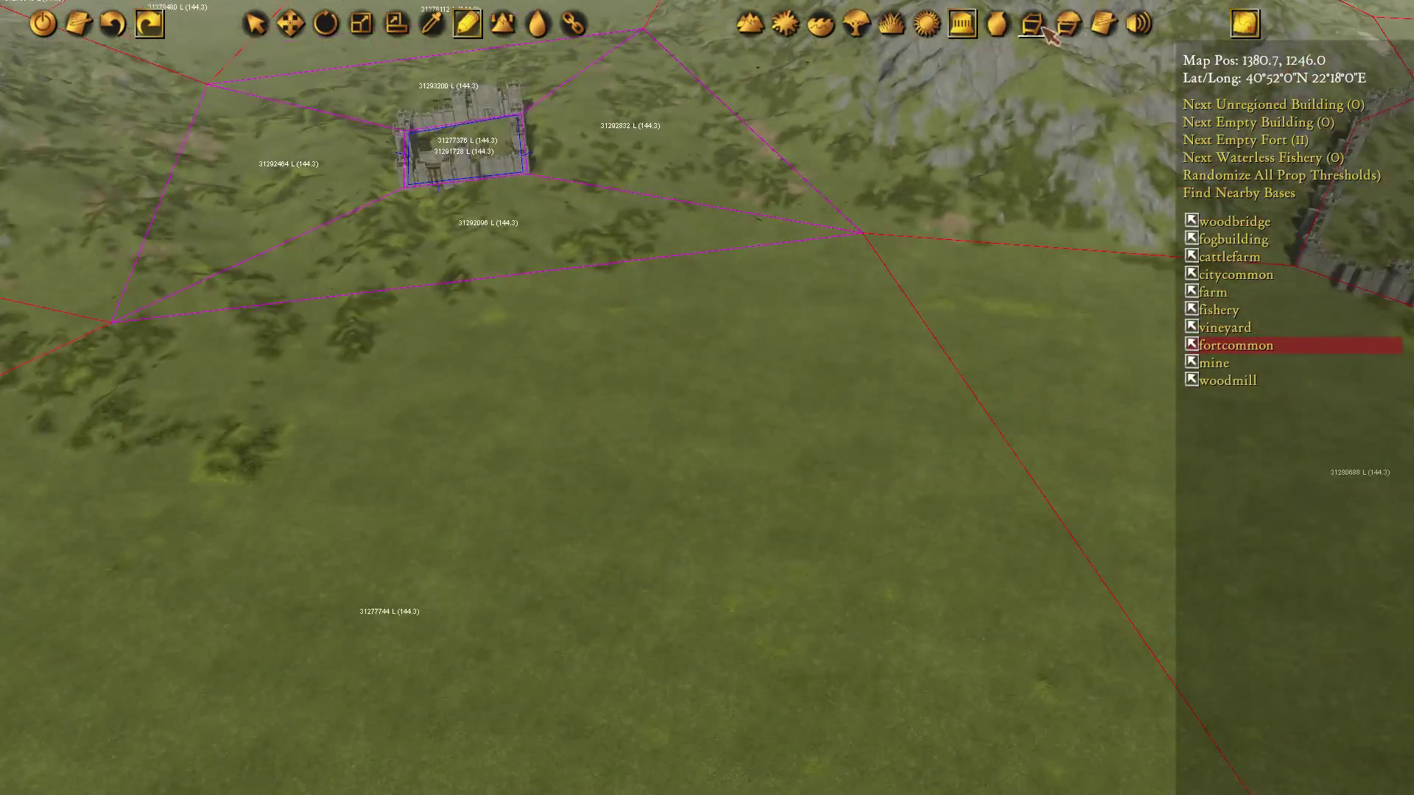
pyautogui.click(1032, 24)
pyautogui.click(690, 398)
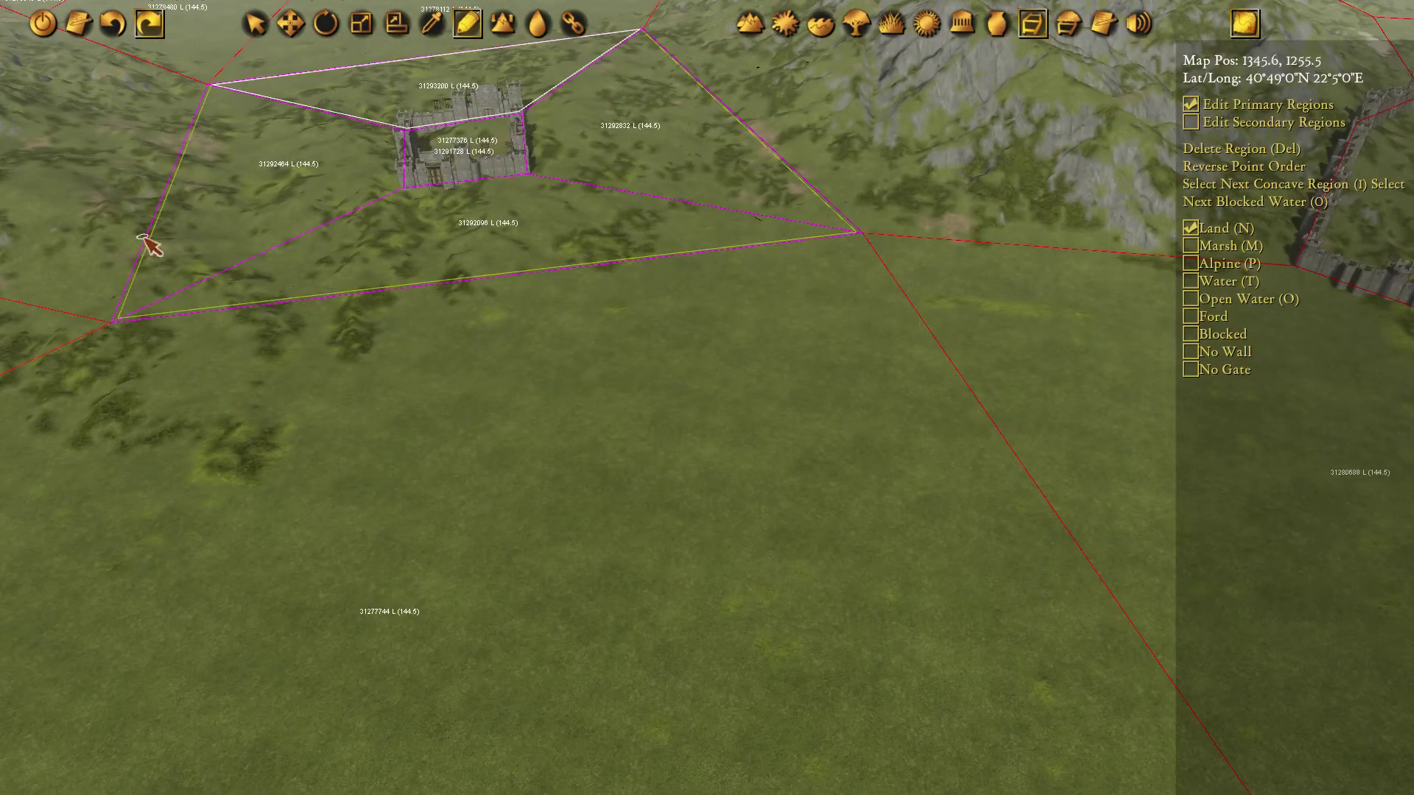
pyautogui.moveTo(140, 234); pyautogui.dragTo(480, 354, button='middle')
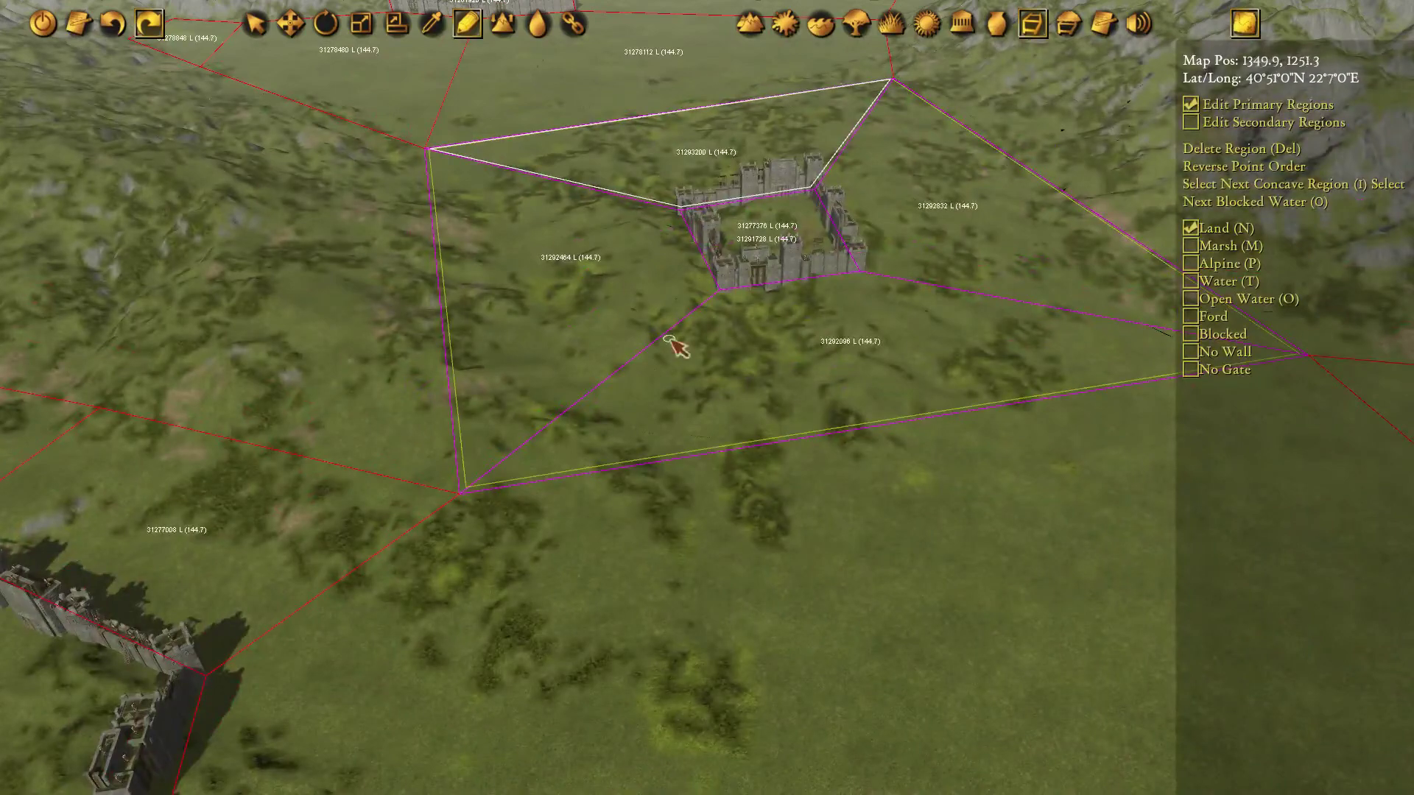
pyautogui.moveTo(925, 480); pyautogui.dragTo(634, 382, button='middle')
pyautogui.moveTo(805, 422); pyautogui.dragTo(726, 332, button='middle')
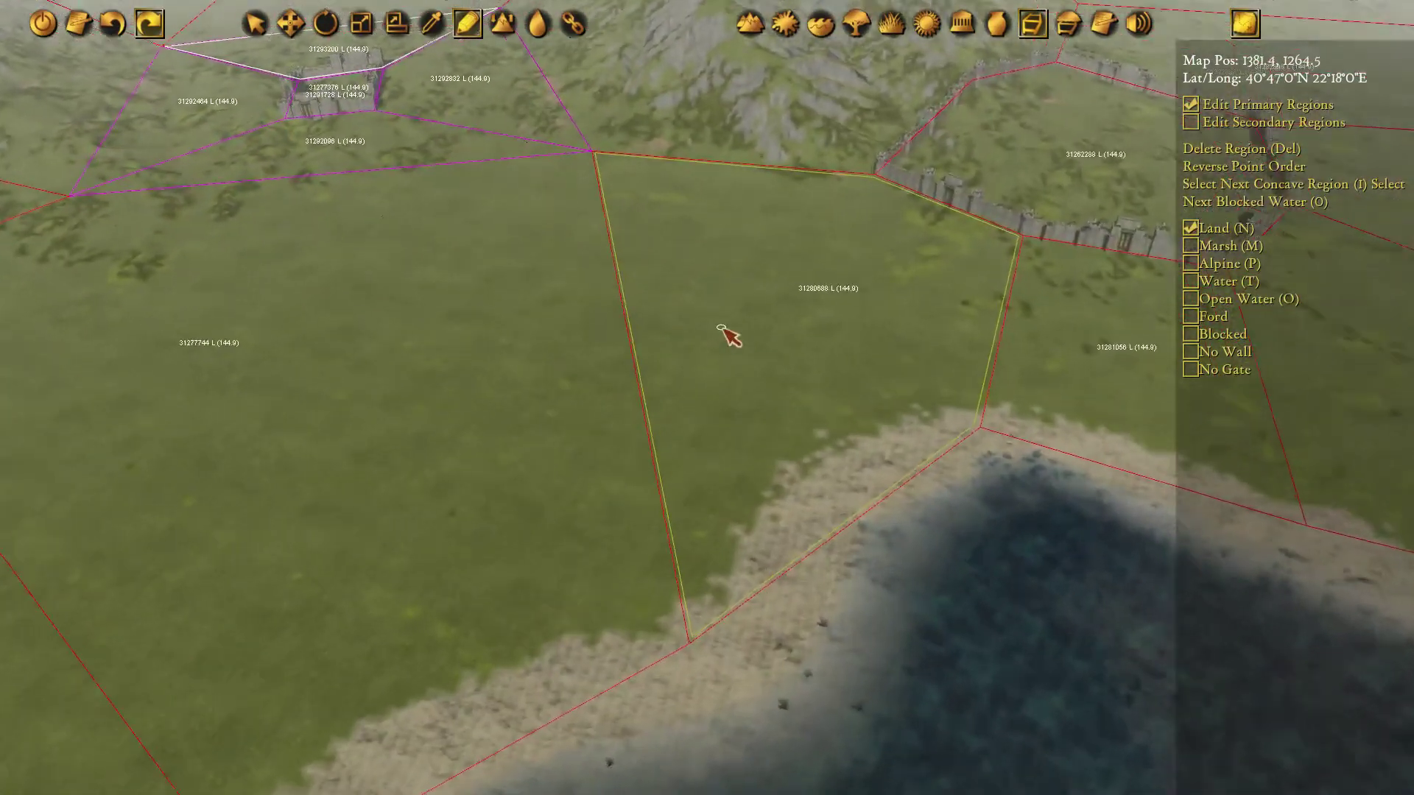
pyautogui.moveTo(969, 341); pyautogui.dragTo(451, 195, button='middle')
pyautogui.moveTo(767, 171); pyautogui.dragTo(856, 741, button='middle')
pyautogui.moveTo(810, 166); pyautogui.dragTo(828, 610, button='middle')
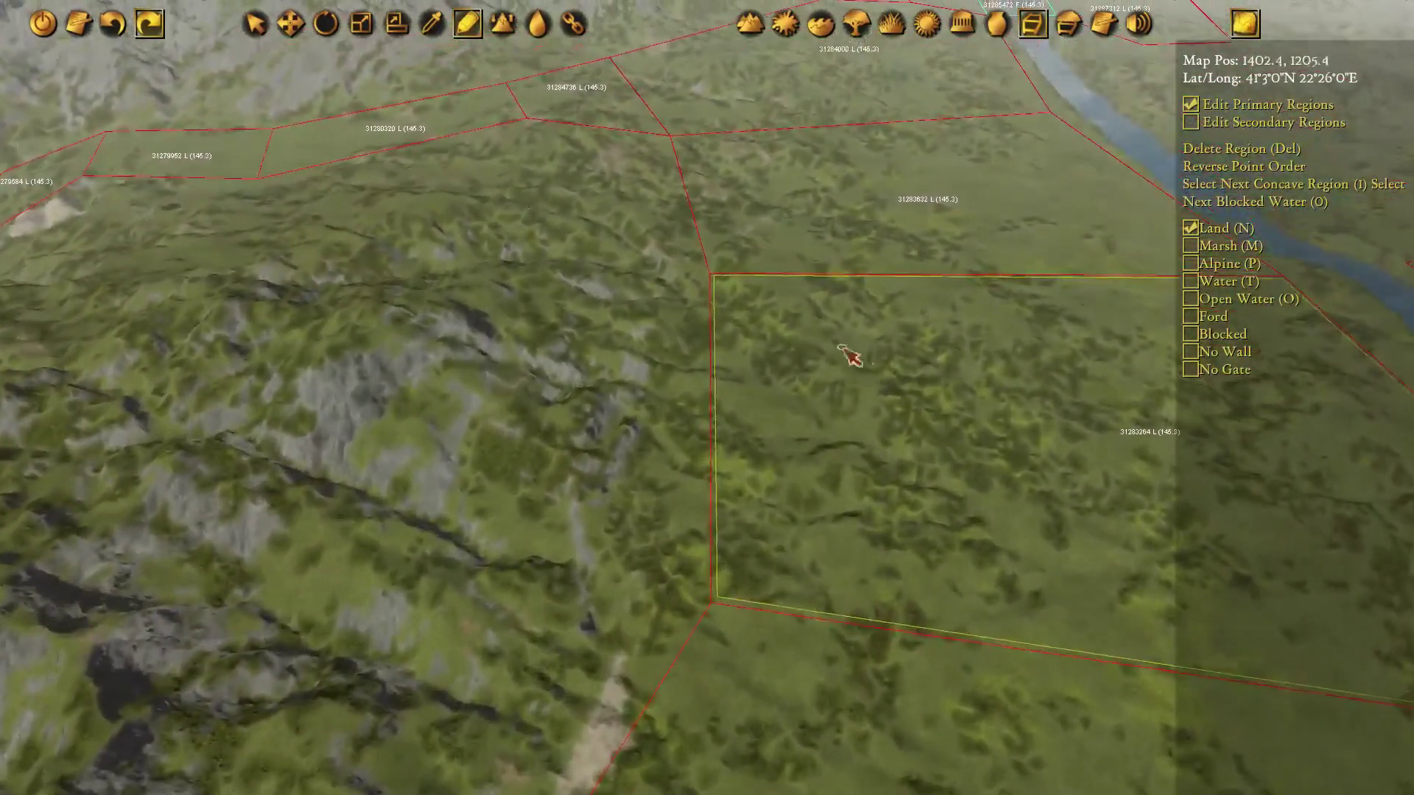
pyautogui.moveTo(457, 80); pyautogui.dragTo(828, 237, button='middle')
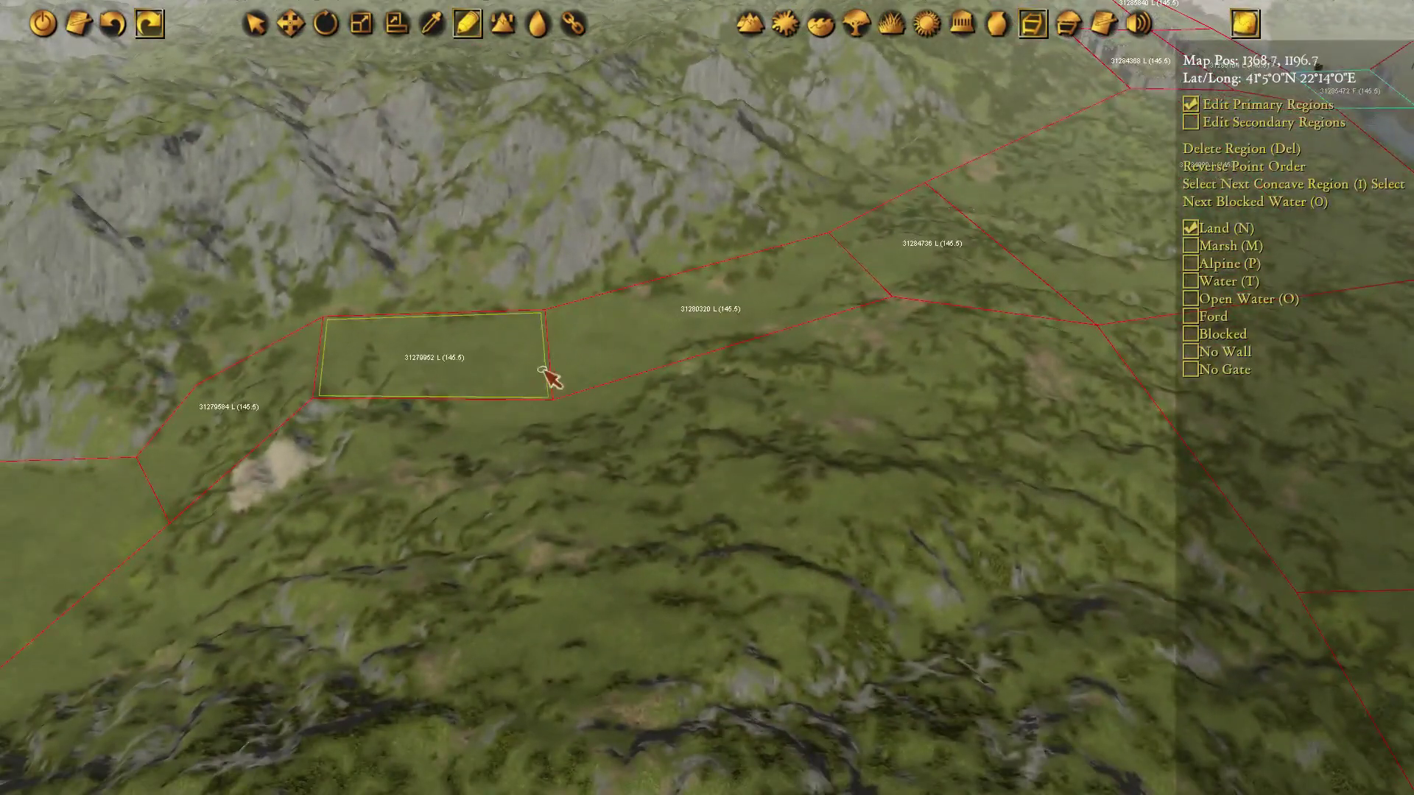
pyautogui.moveTo(549, 377); pyautogui.dragTo(639, 350, button='middle')
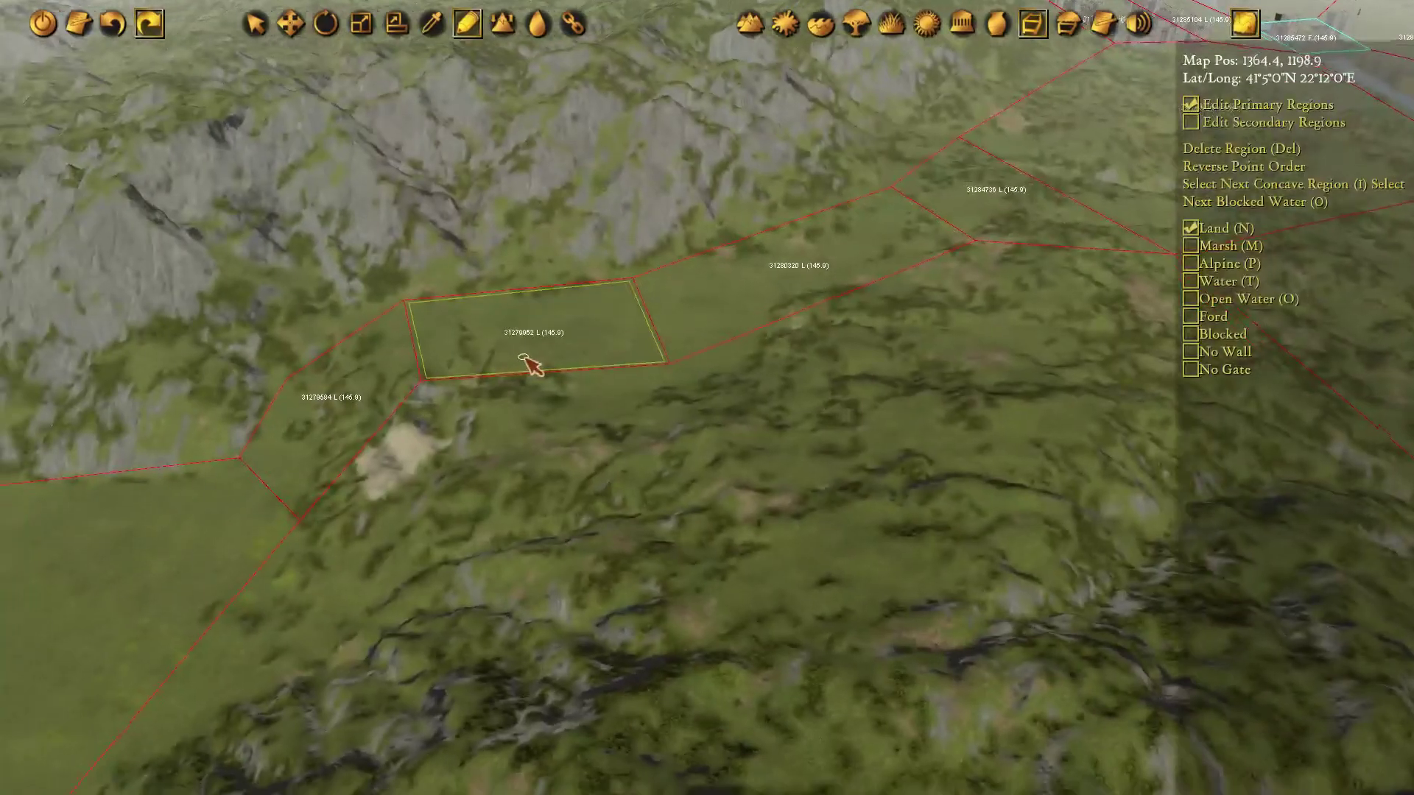
pyautogui.moveTo(531, 366); pyautogui.dragTo(699, 338, button='middle')
# Move the middle point of the pass region's western side northward, closer to the region's northwestern corner.
pyautogui.press('q')
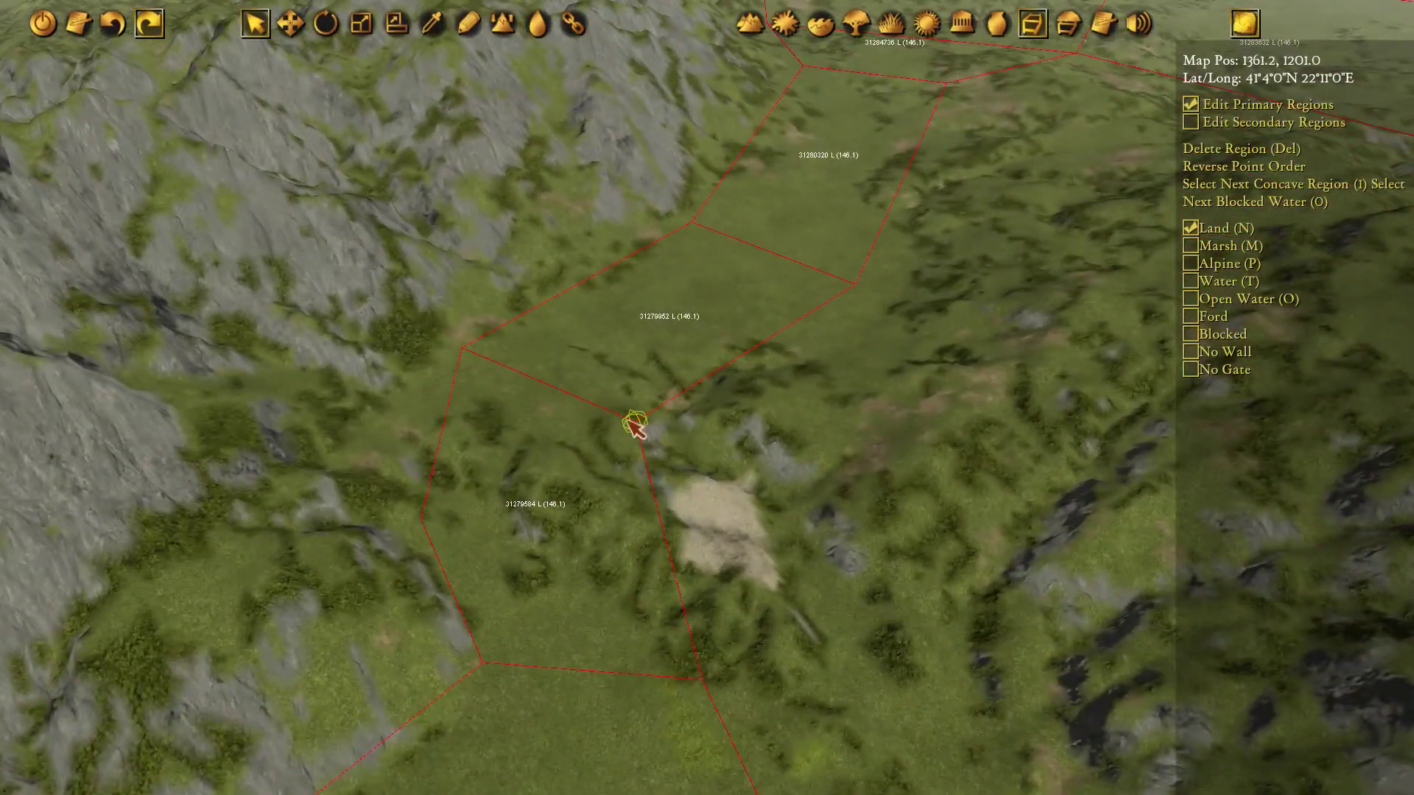
pyautogui.click(636, 424)
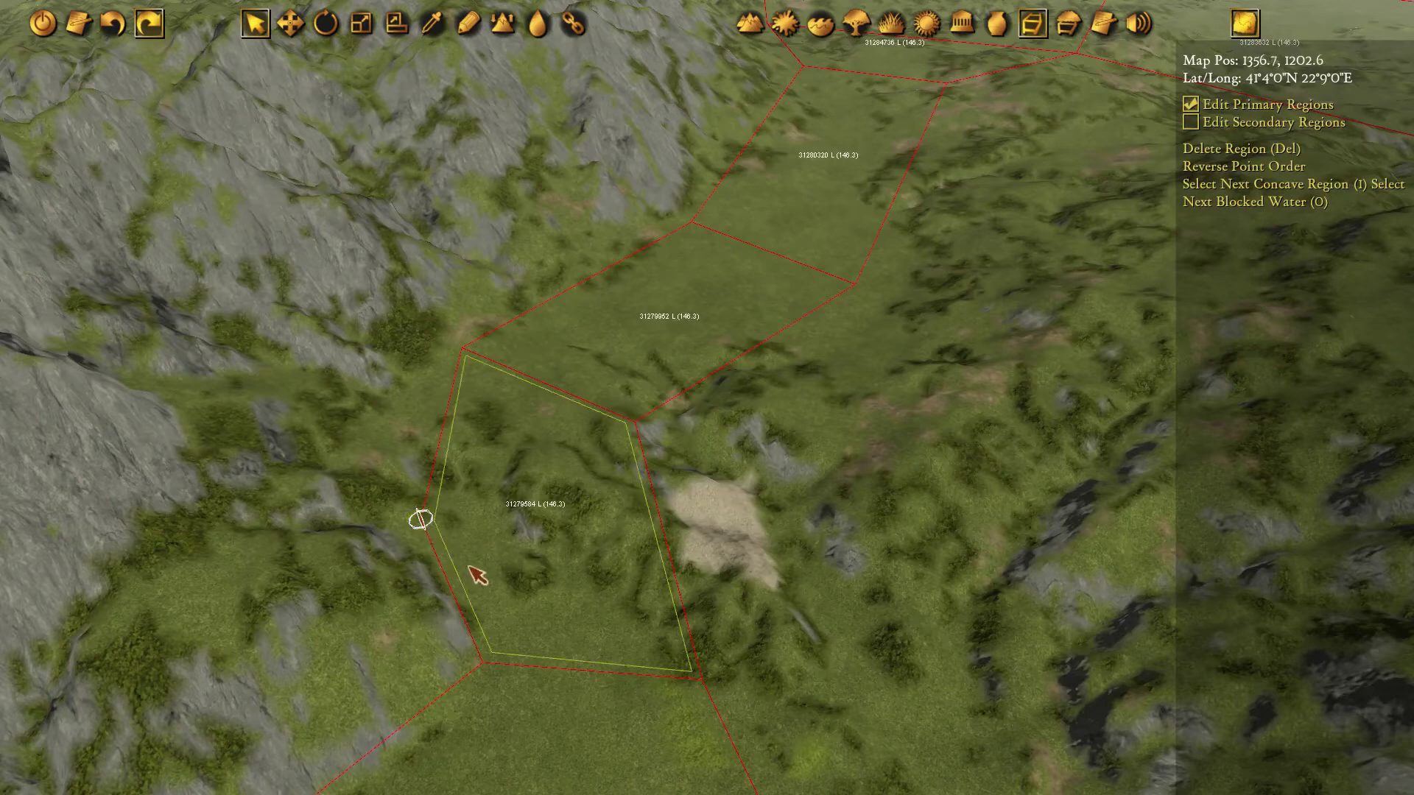
pyautogui.press('w')
pyautogui.moveTo(496, 587)
pyautogui.mouseDown()
pyautogui.moveTo(536, 536)
pyautogui.moveTo(506, 504)
pyautogui.mouseUp()
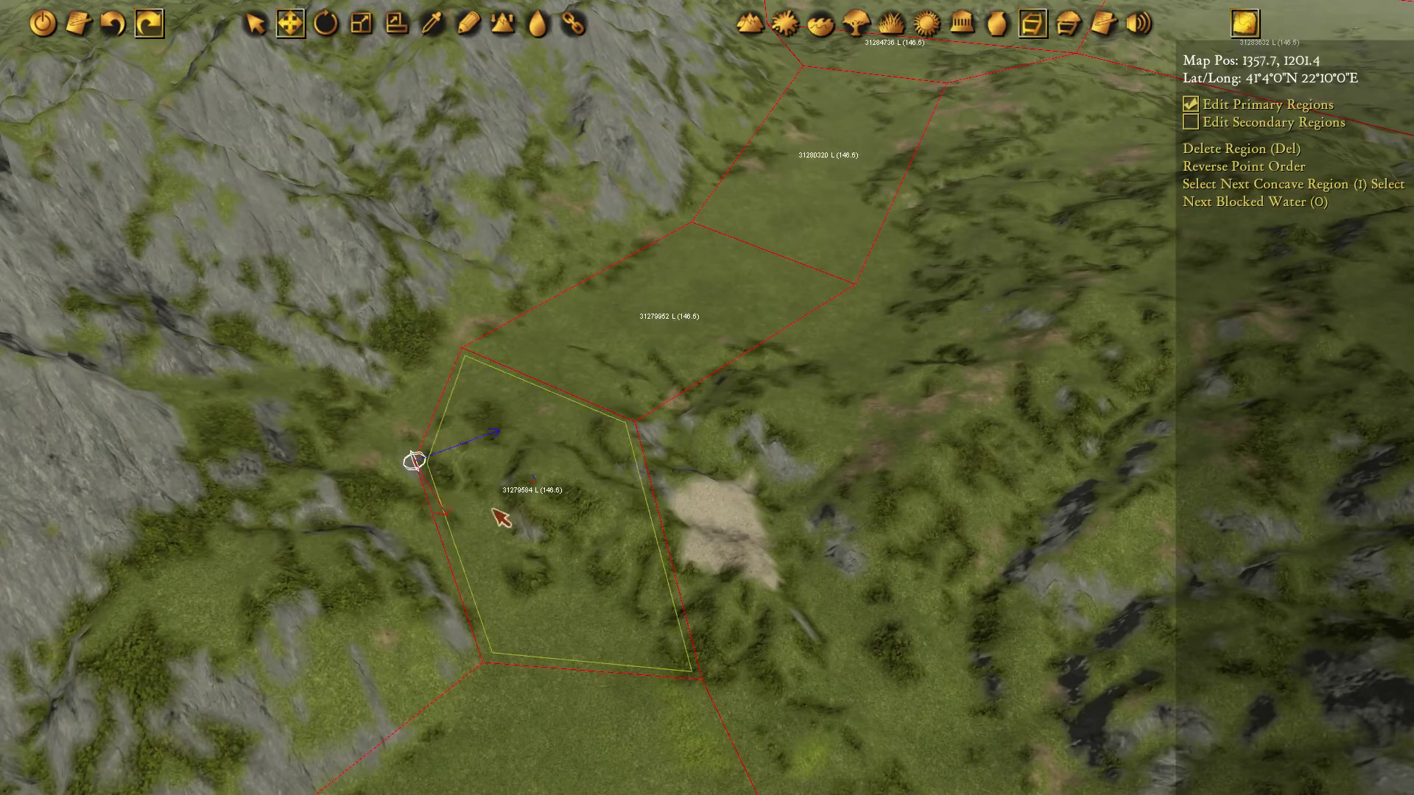
# Draw a small four-sided primary region in the rocky pocket west of the pass region, sharing its short western edge.
pyautogui.press('d')
pyautogui.click(414, 463)
pyautogui.click(260, 418)
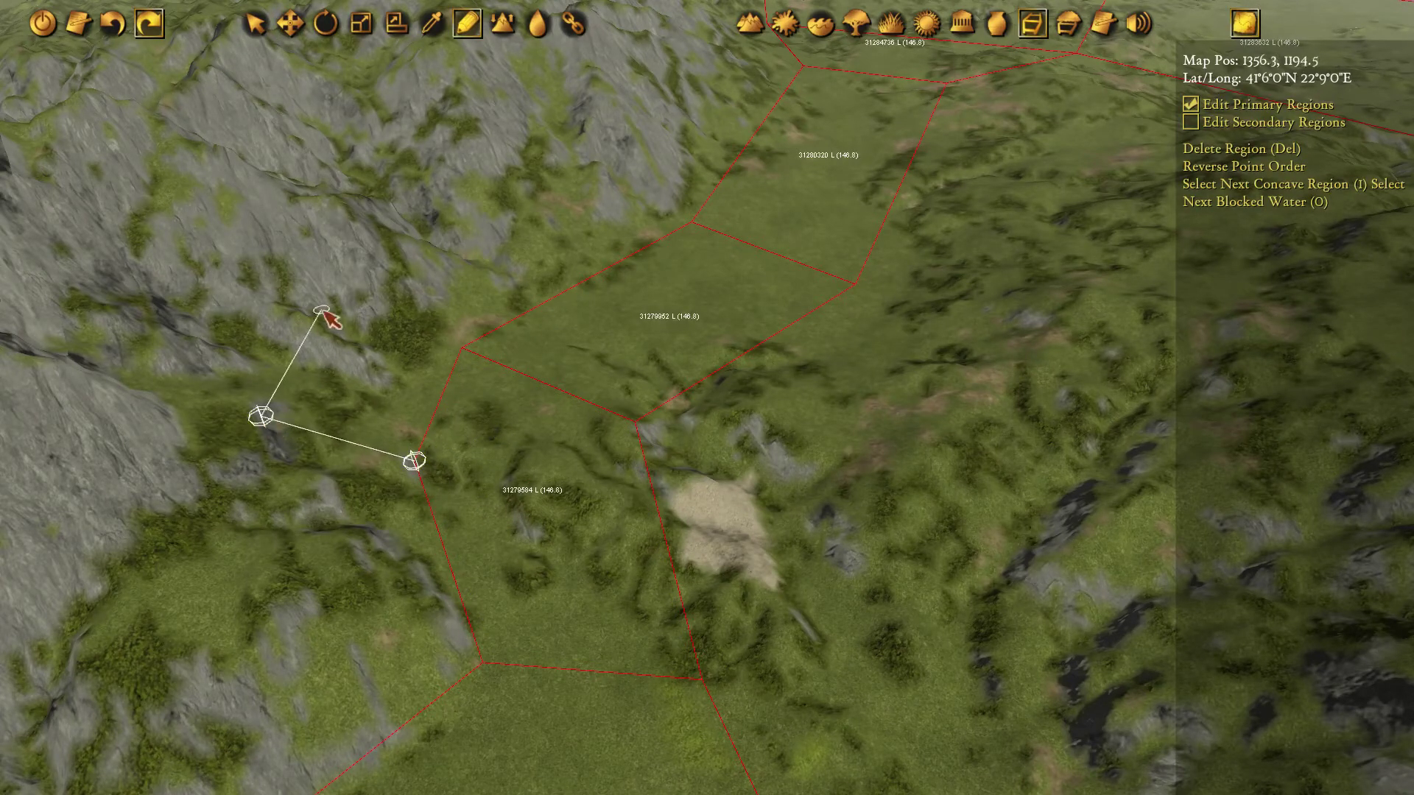
pyautogui.click(415, 459)
# Adjust the two end points of the pass region's northern edge, shifting the eastern one to the northeast.
pyautogui.press('q')
pyautogui.click(462, 348)
pyautogui.press('w')
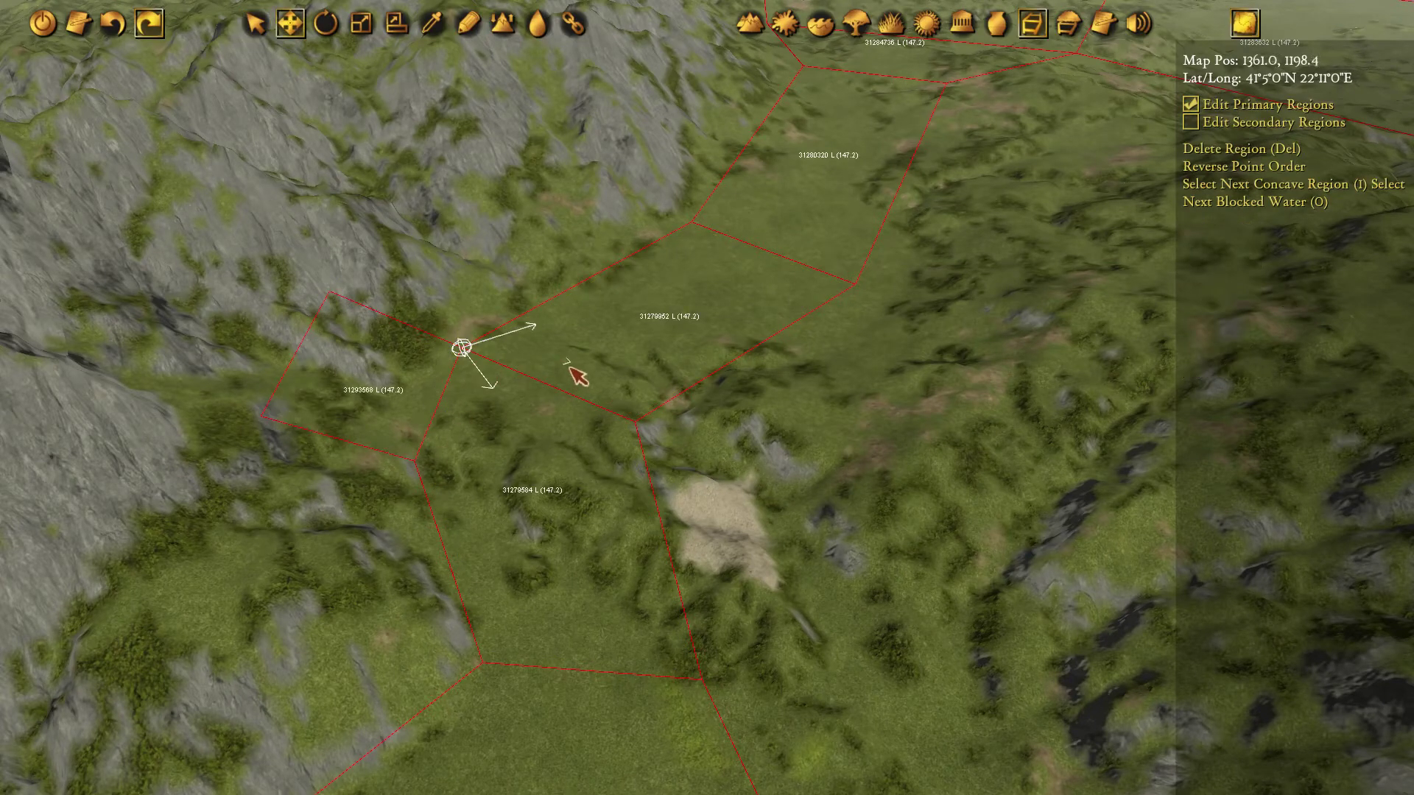
pyautogui.moveTo(570, 368); pyautogui.dragTo(586, 338)
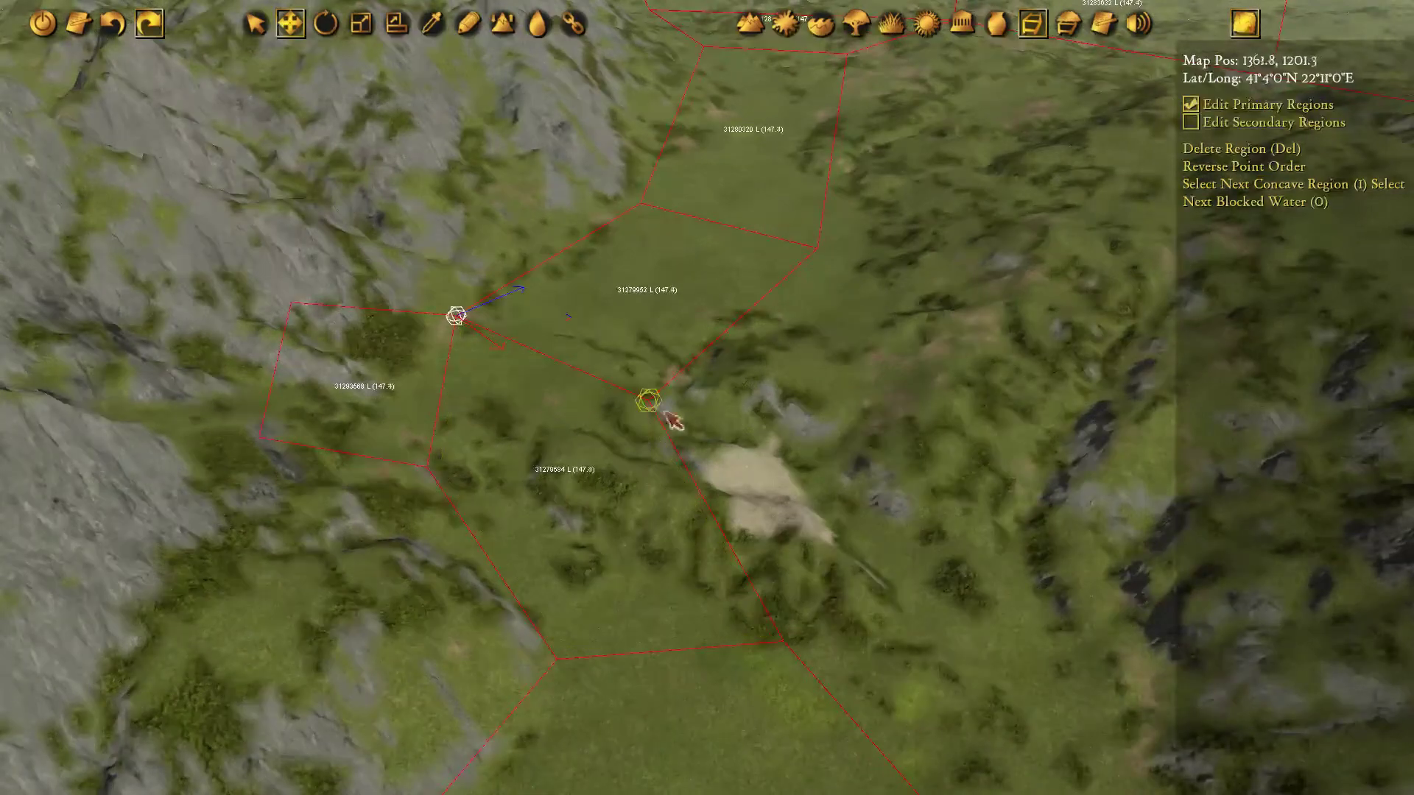
pyautogui.click(660, 406)
pyautogui.moveTo(760, 409); pyautogui.dragTo(796, 372)
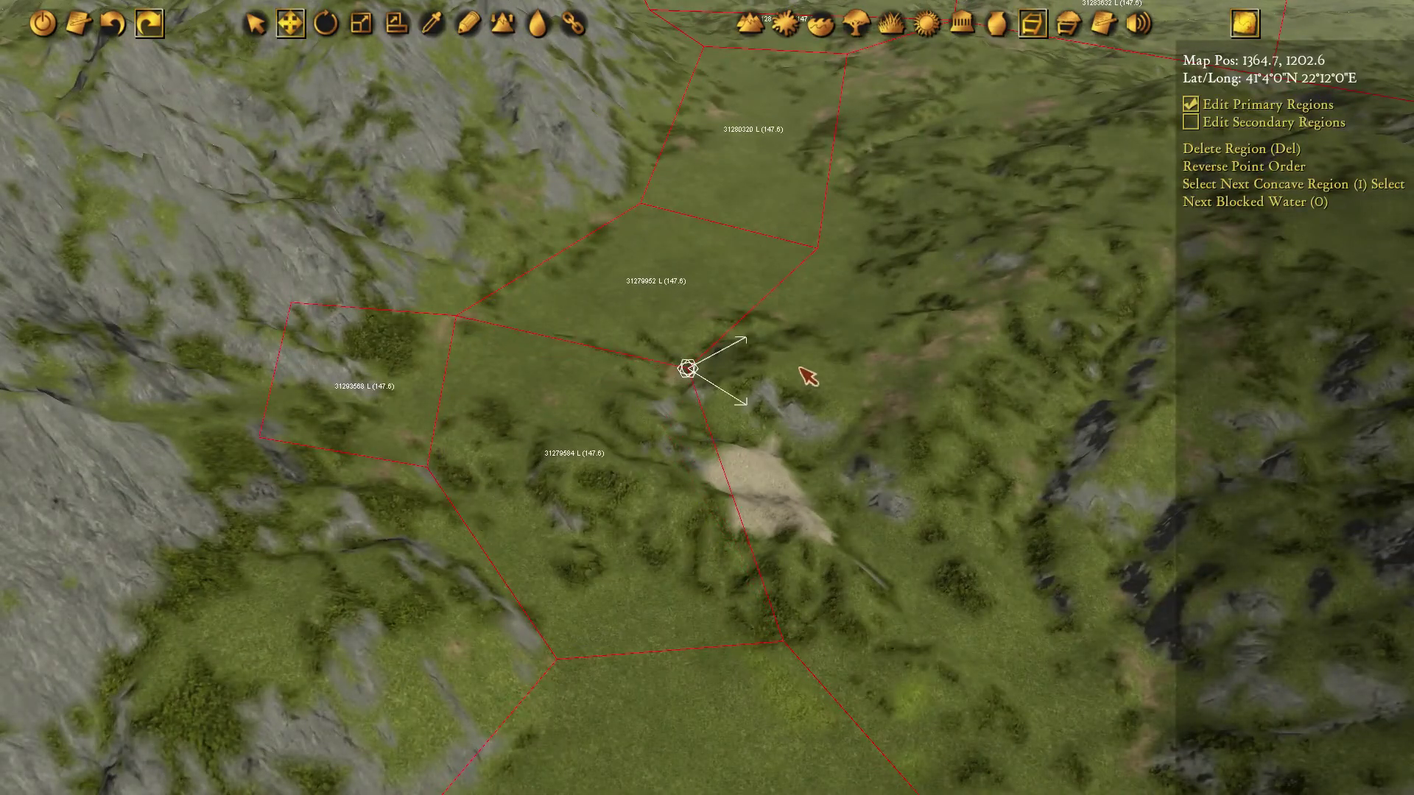
# Mark the small side region west of the pass as Blocked and place a fortcommon inside it.
pyautogui.click(356, 388)
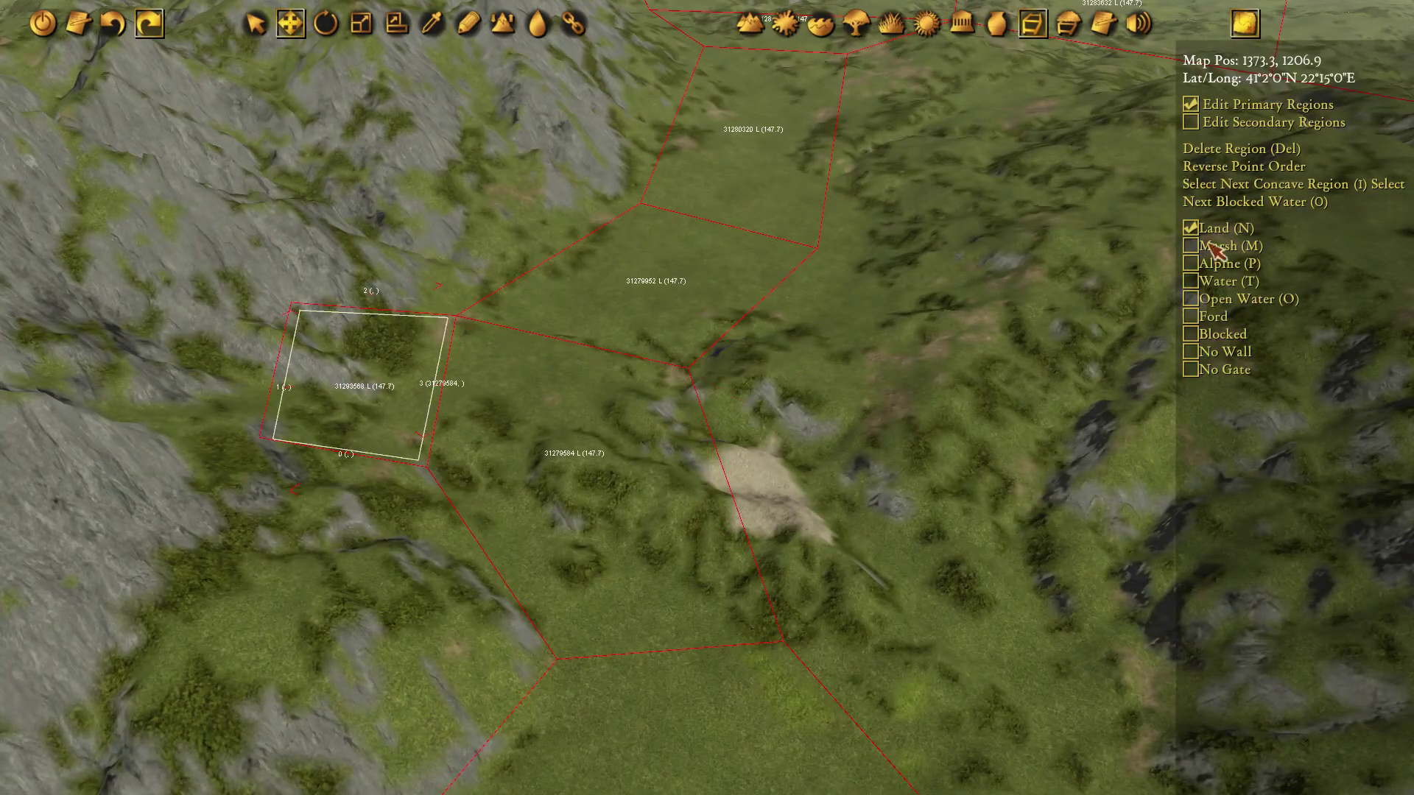
pyautogui.click(1223, 335)
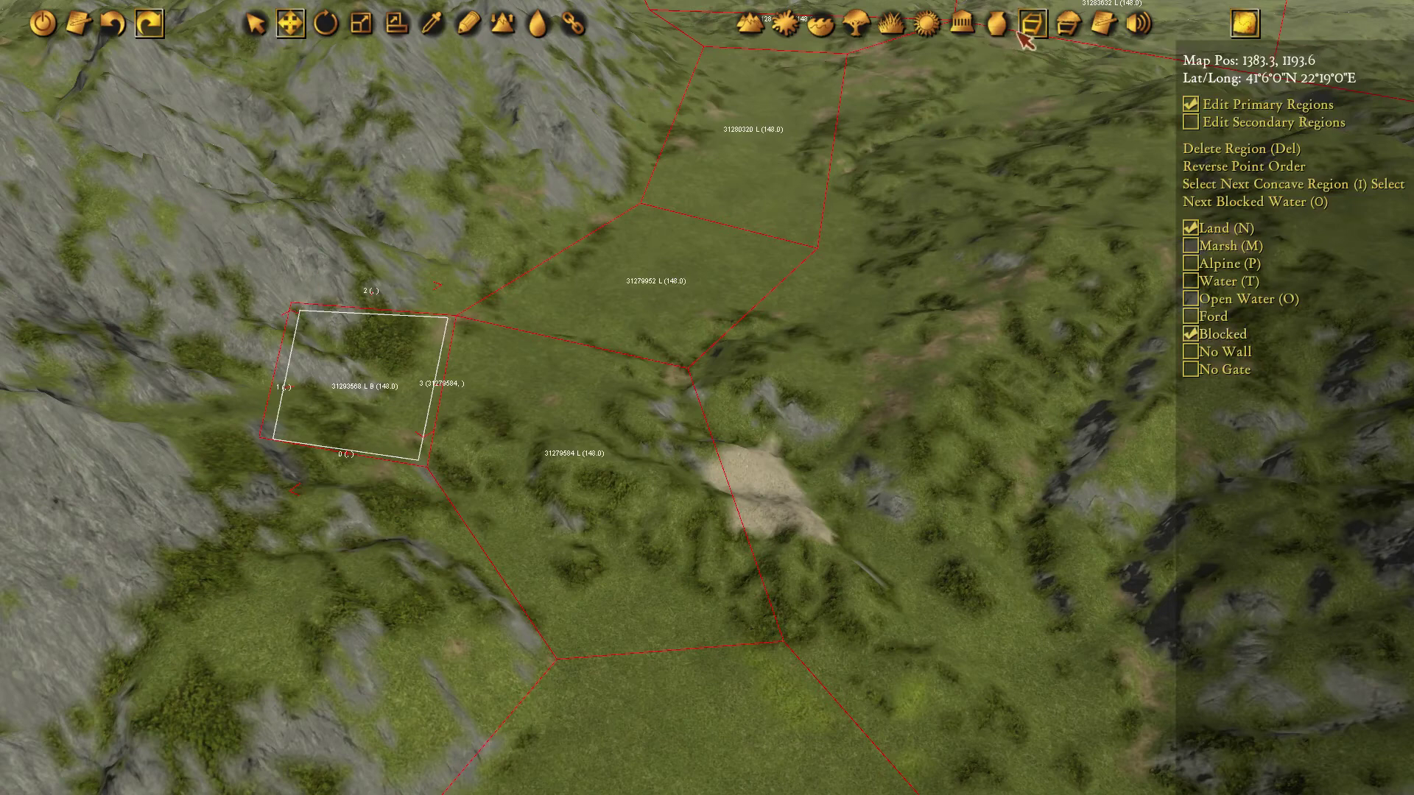
pyautogui.click(962, 23)
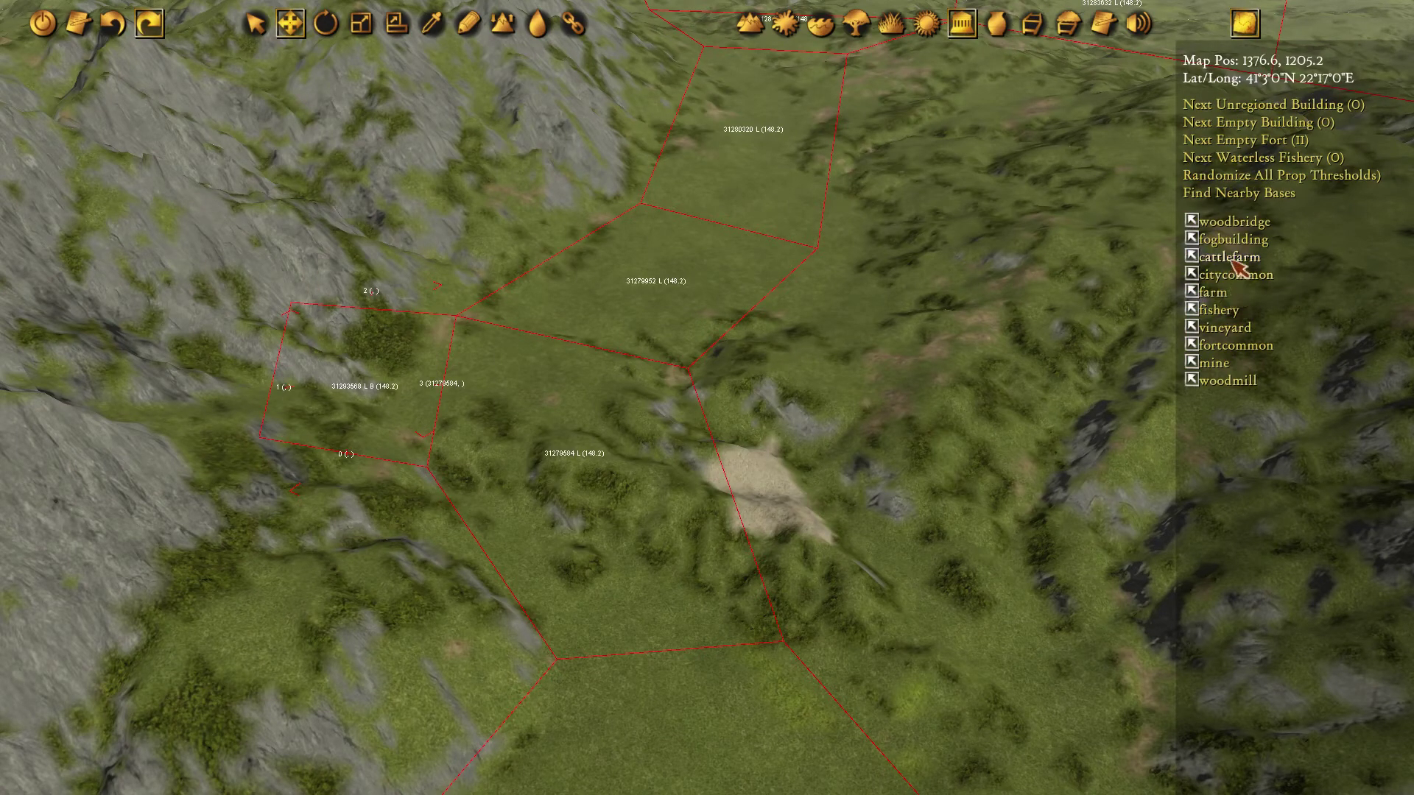
pyautogui.click(1238, 346)
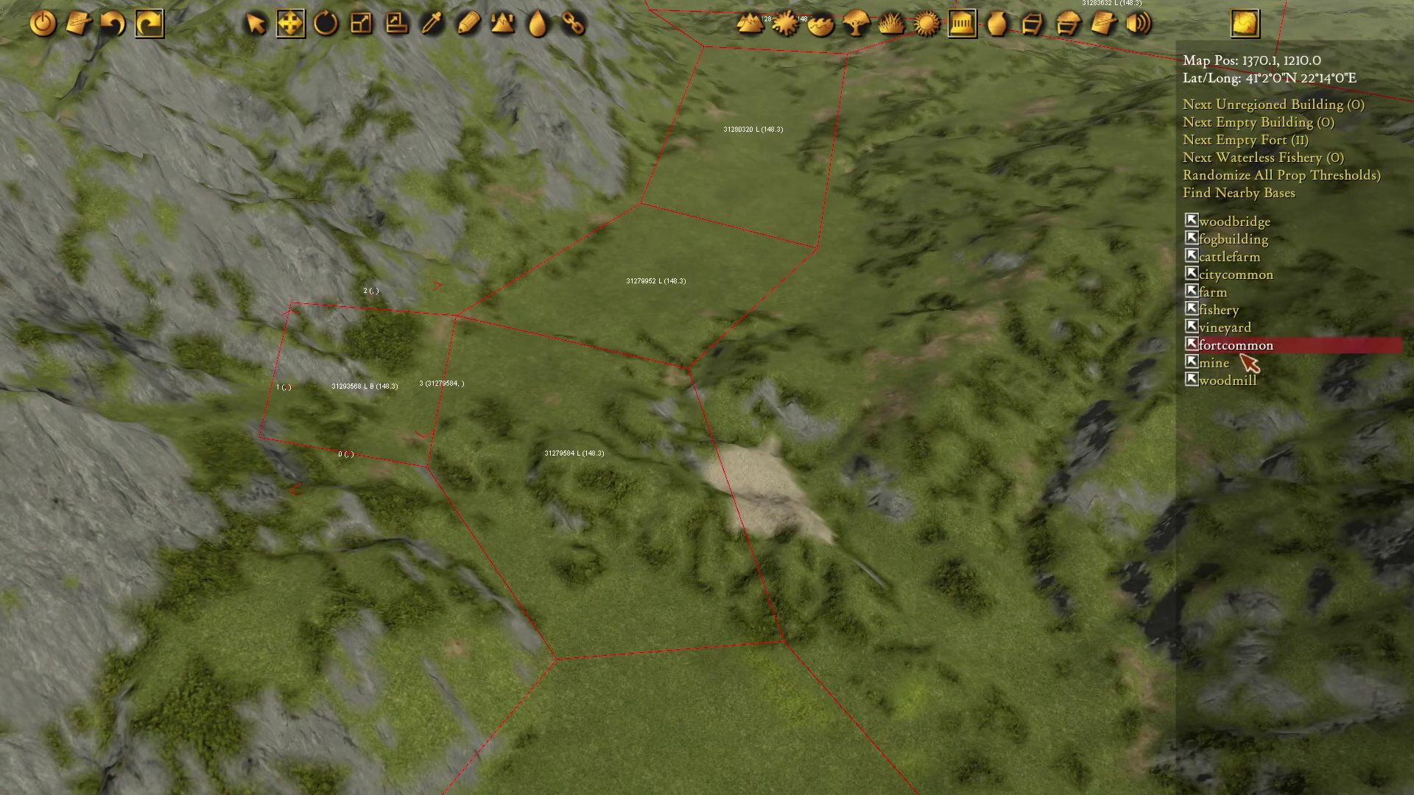
pyautogui.click(365, 400)
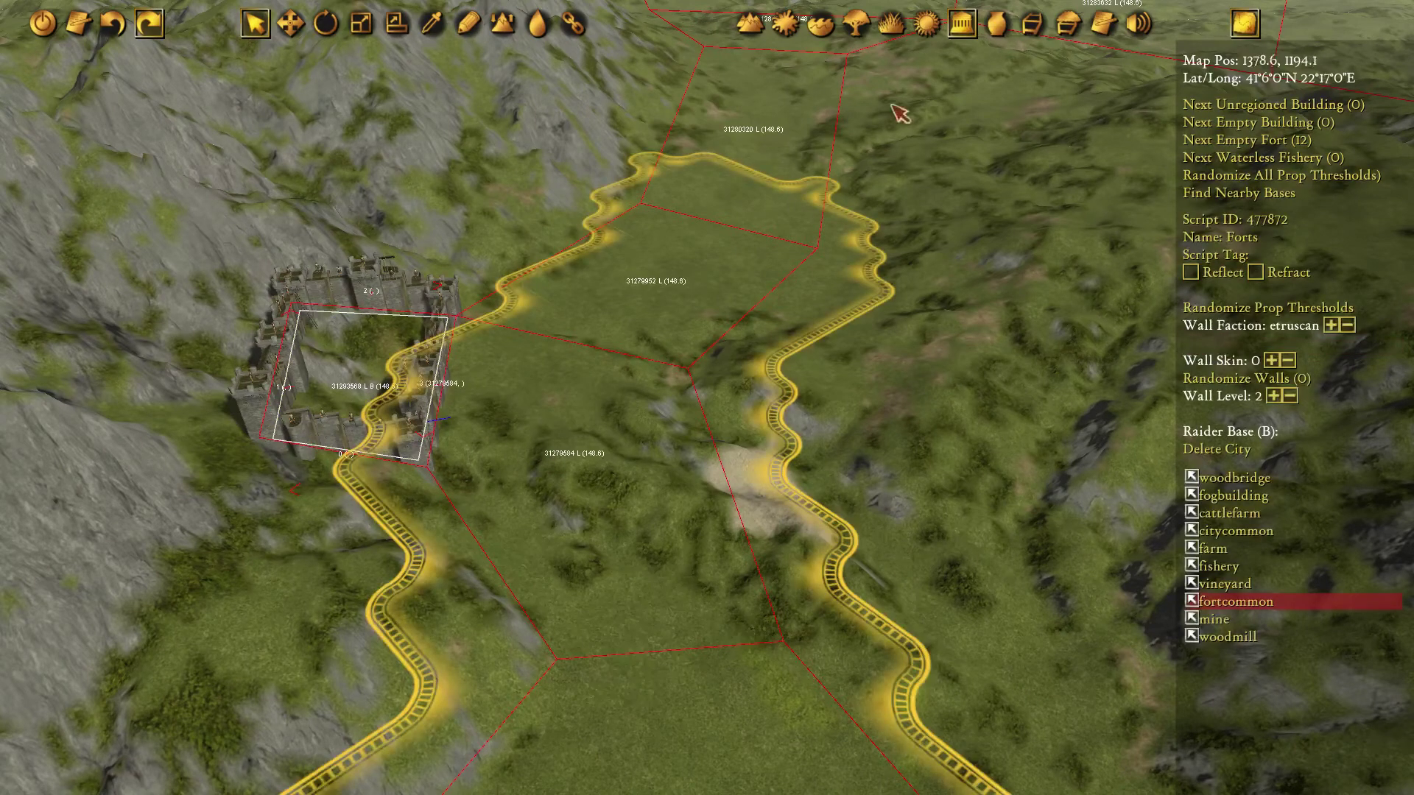
# Move the blocked fort region's southwestern corner outward to the west so the walls follow it.
pyautogui.click(1032, 24)
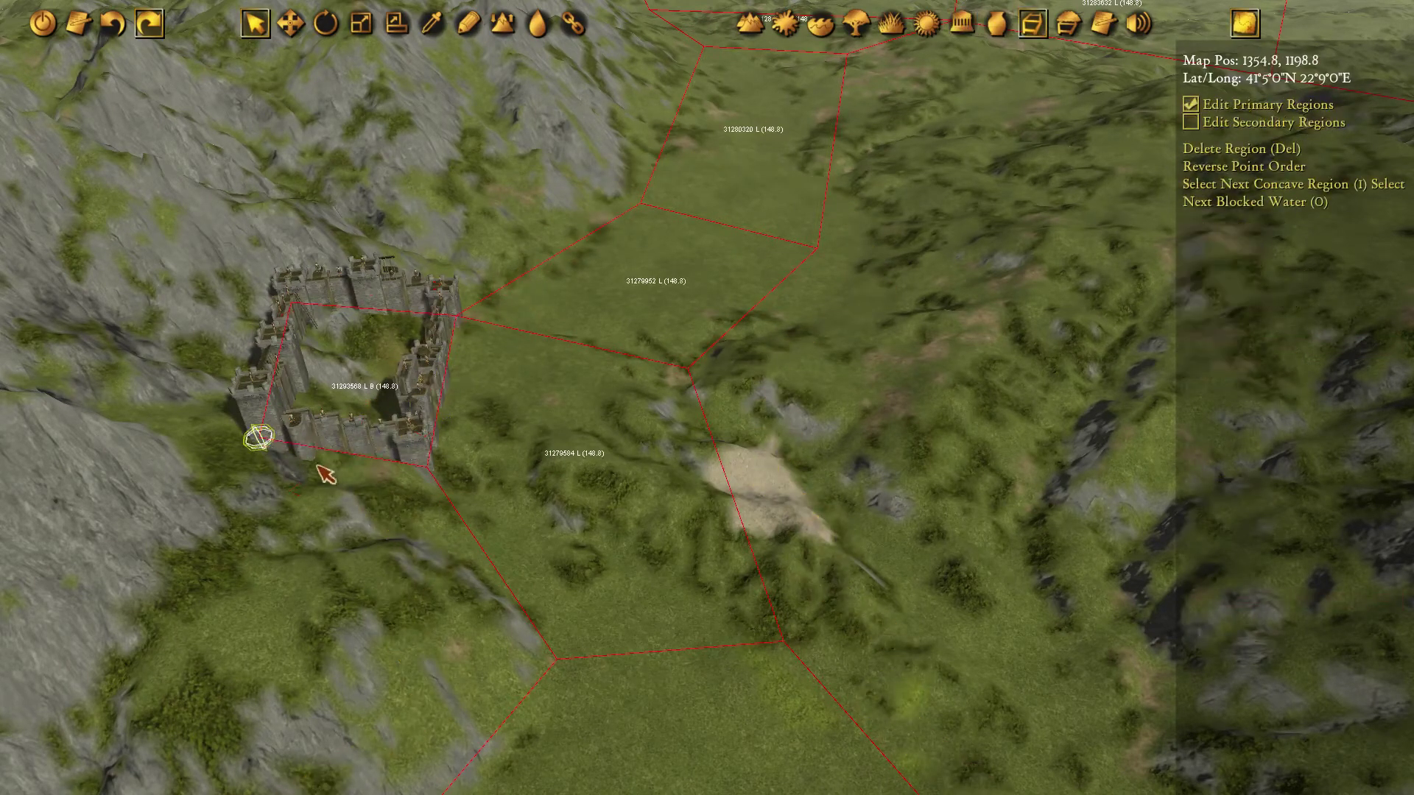
pyautogui.press('w')
pyautogui.moveTo(404, 443); pyautogui.dragTo(378, 444)
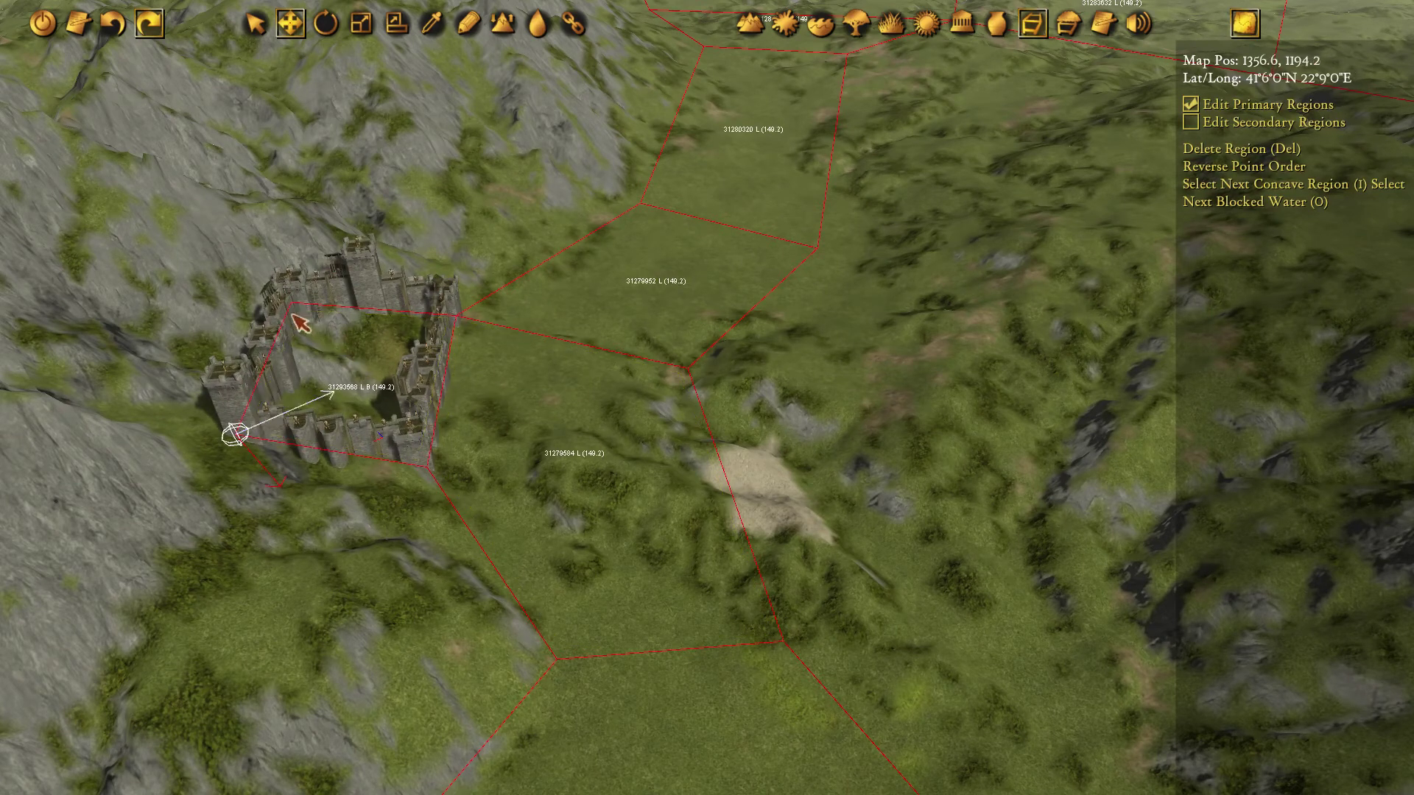
# Shift the boundary points of the two pass regions northeast of the fort northward, including the corner opposite the fort.
pyautogui.click(458, 316)
pyautogui.click(639, 203)
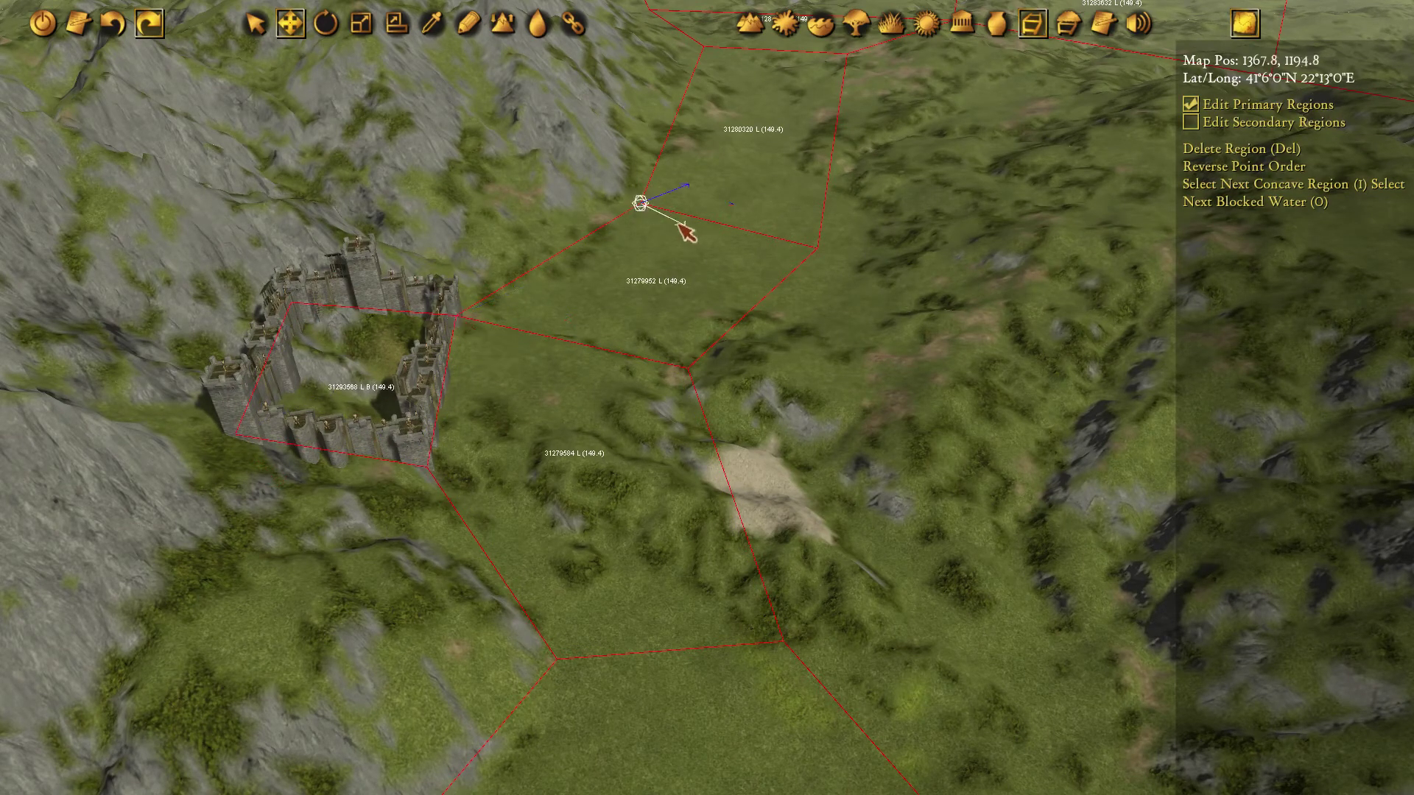
pyautogui.moveTo(744, 216); pyautogui.dragTo(918, 205)
pyautogui.click(686, 367)
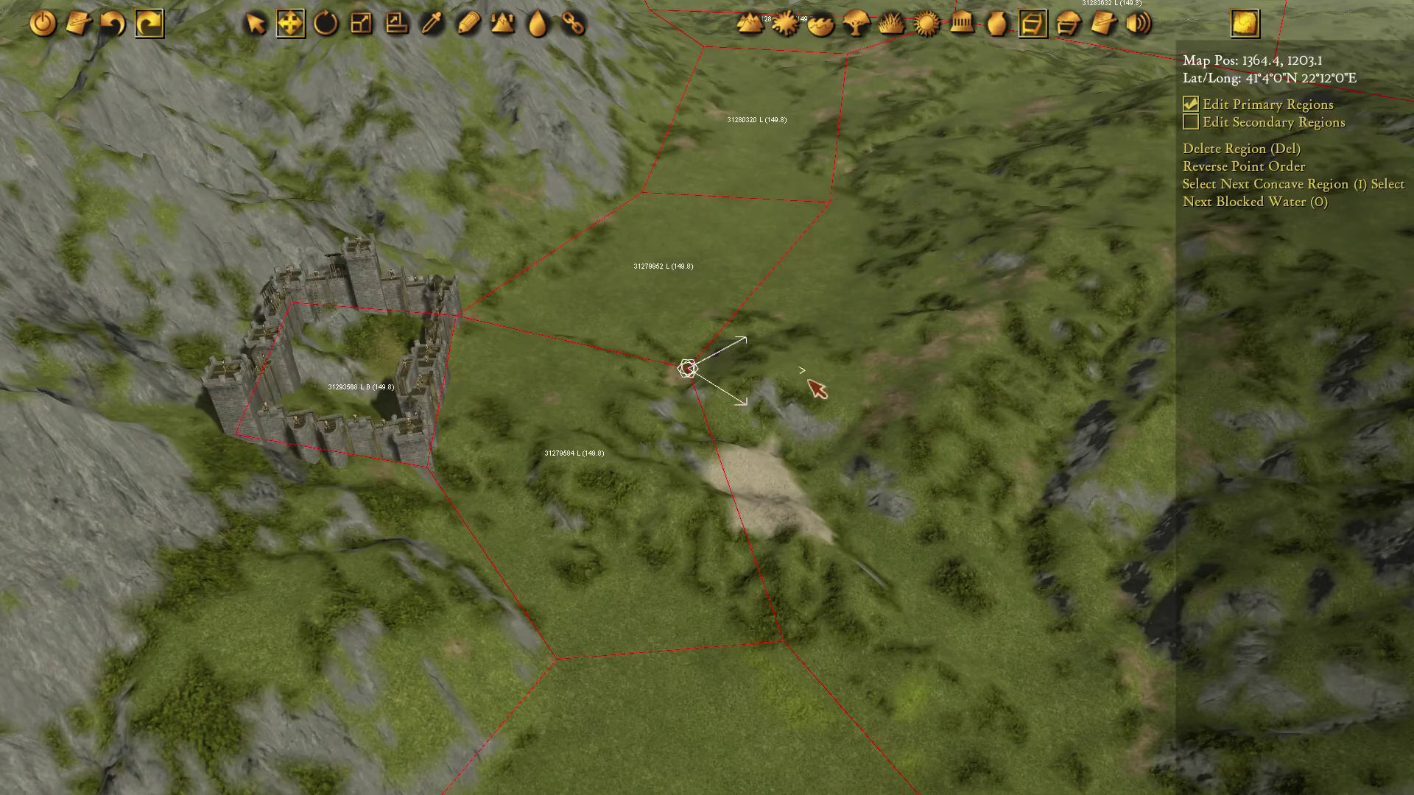
pyautogui.moveTo(814, 385); pyautogui.dragTo(821, 339)
# Examine the valley regions between the blocked fort and the walled city from several angles and distances.
pyautogui.press('s')
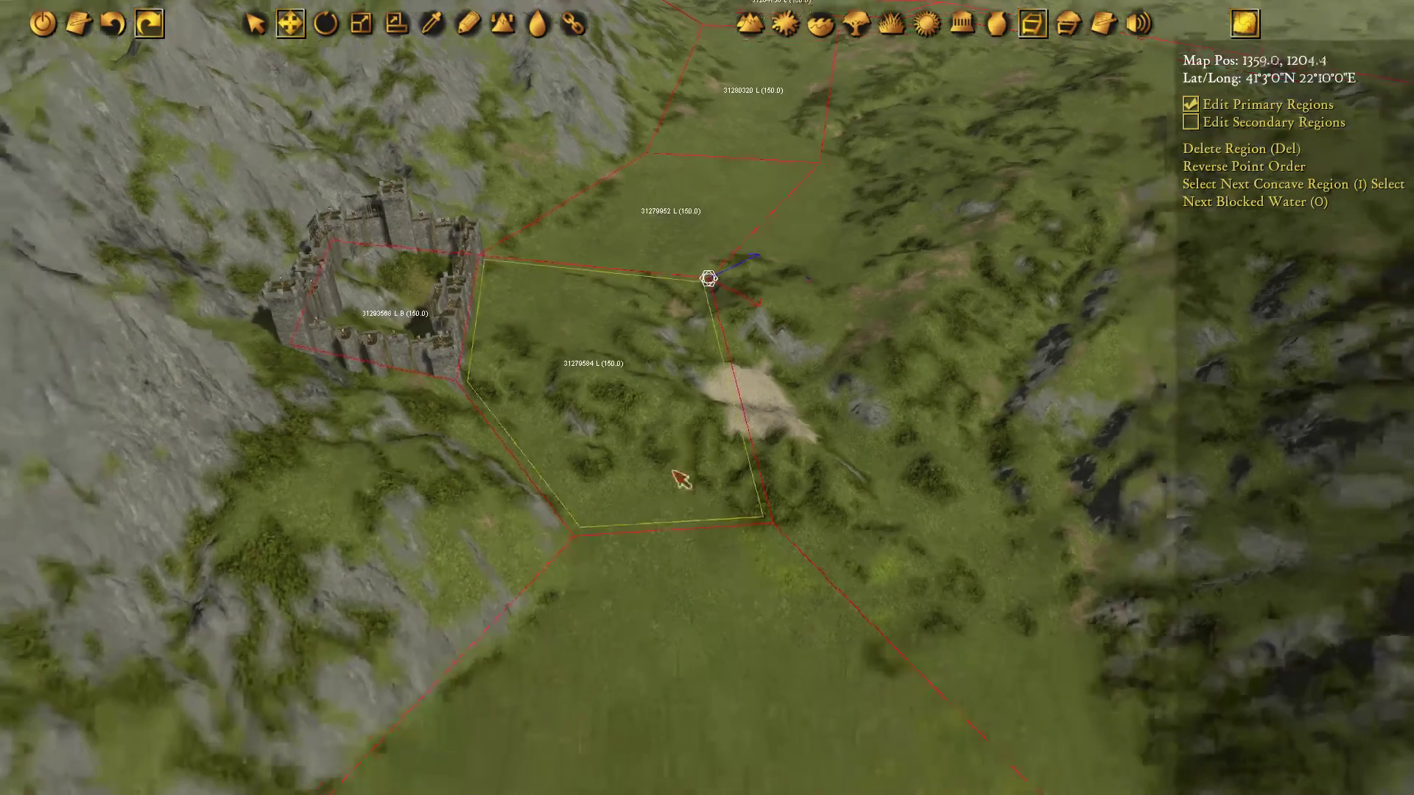
pyautogui.press('q')
pyautogui.press('w')
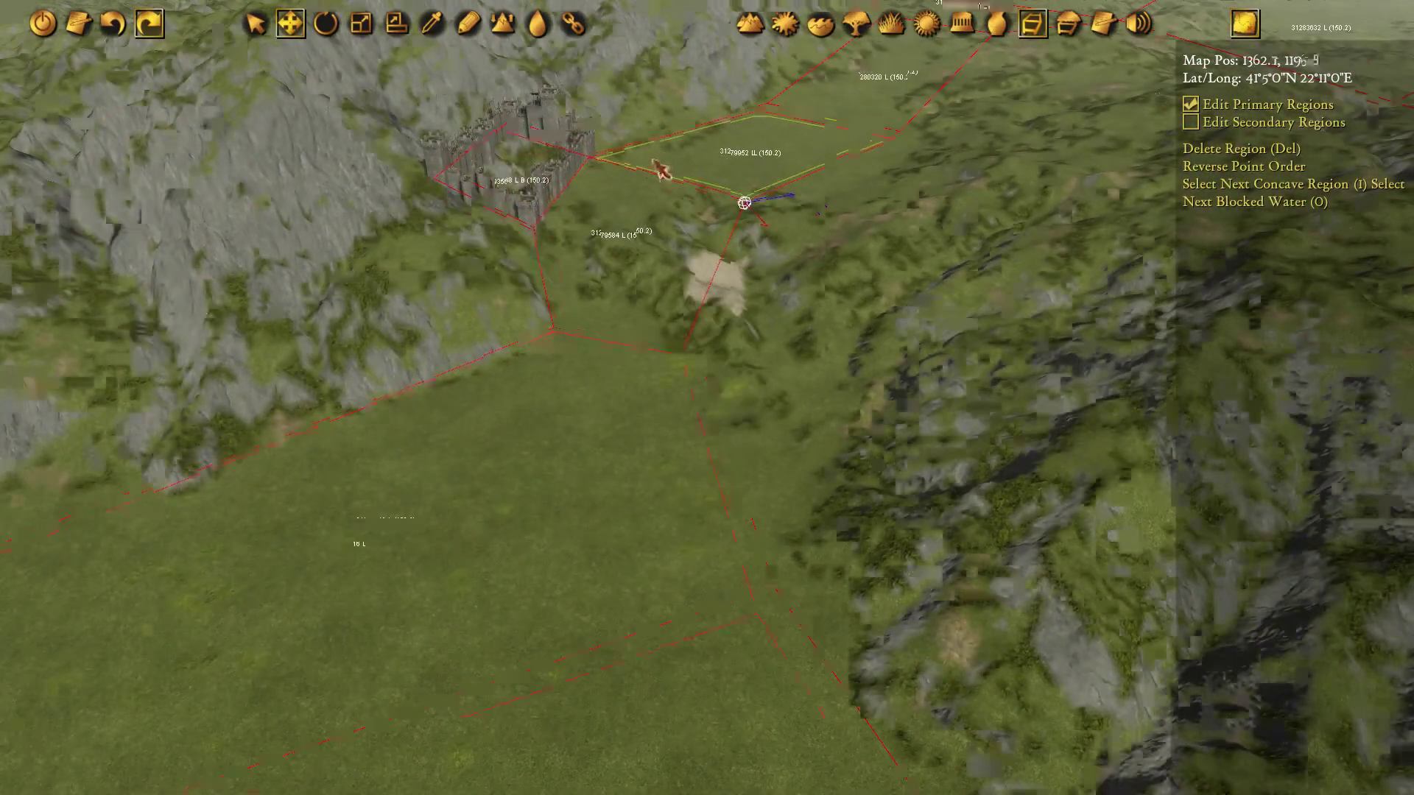
pyautogui.press('d')
pyautogui.press('s')
pyautogui.press('a')
pyautogui.scroll(-3, 719, 351)
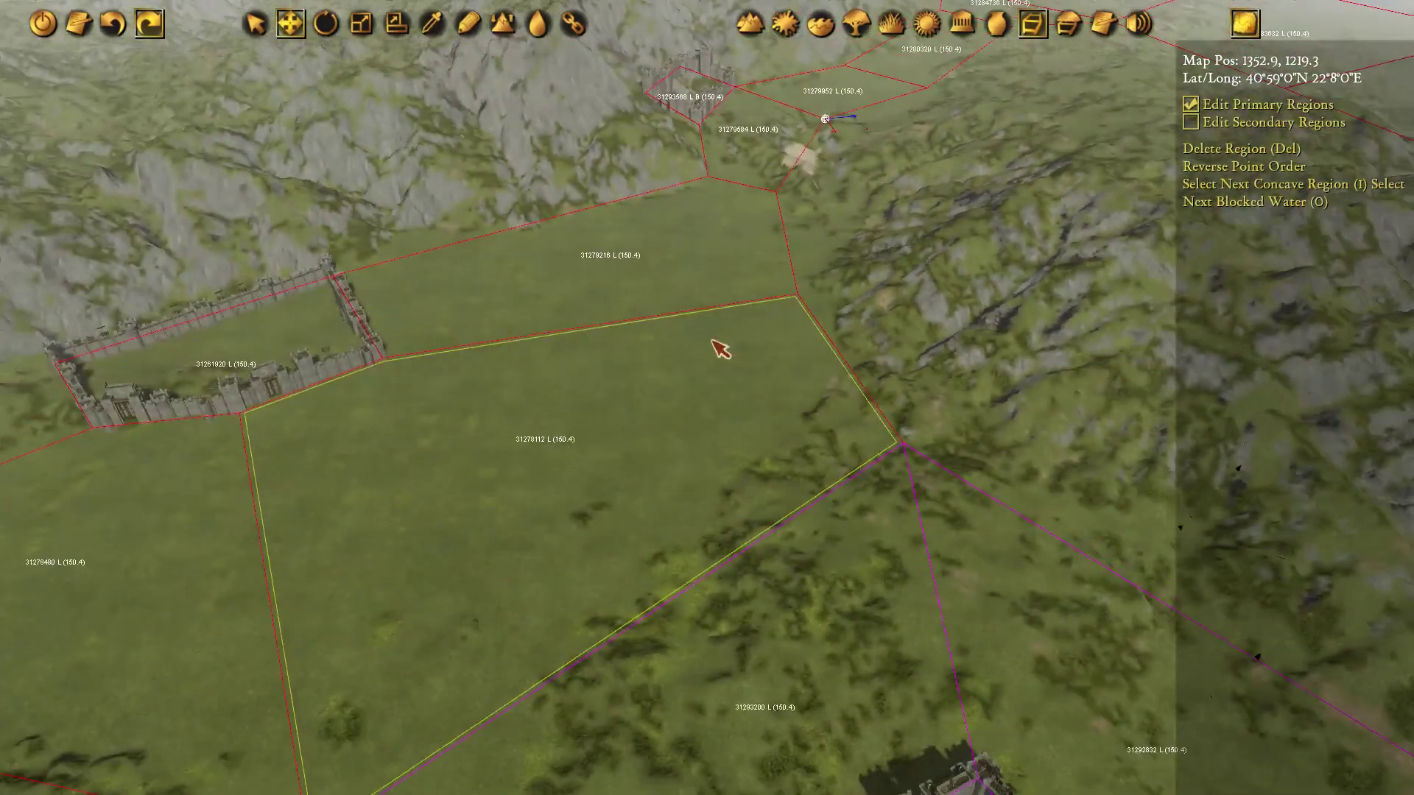
pyautogui.scroll(-5, 720, 350)
pyautogui.scroll(6, 763, 247)
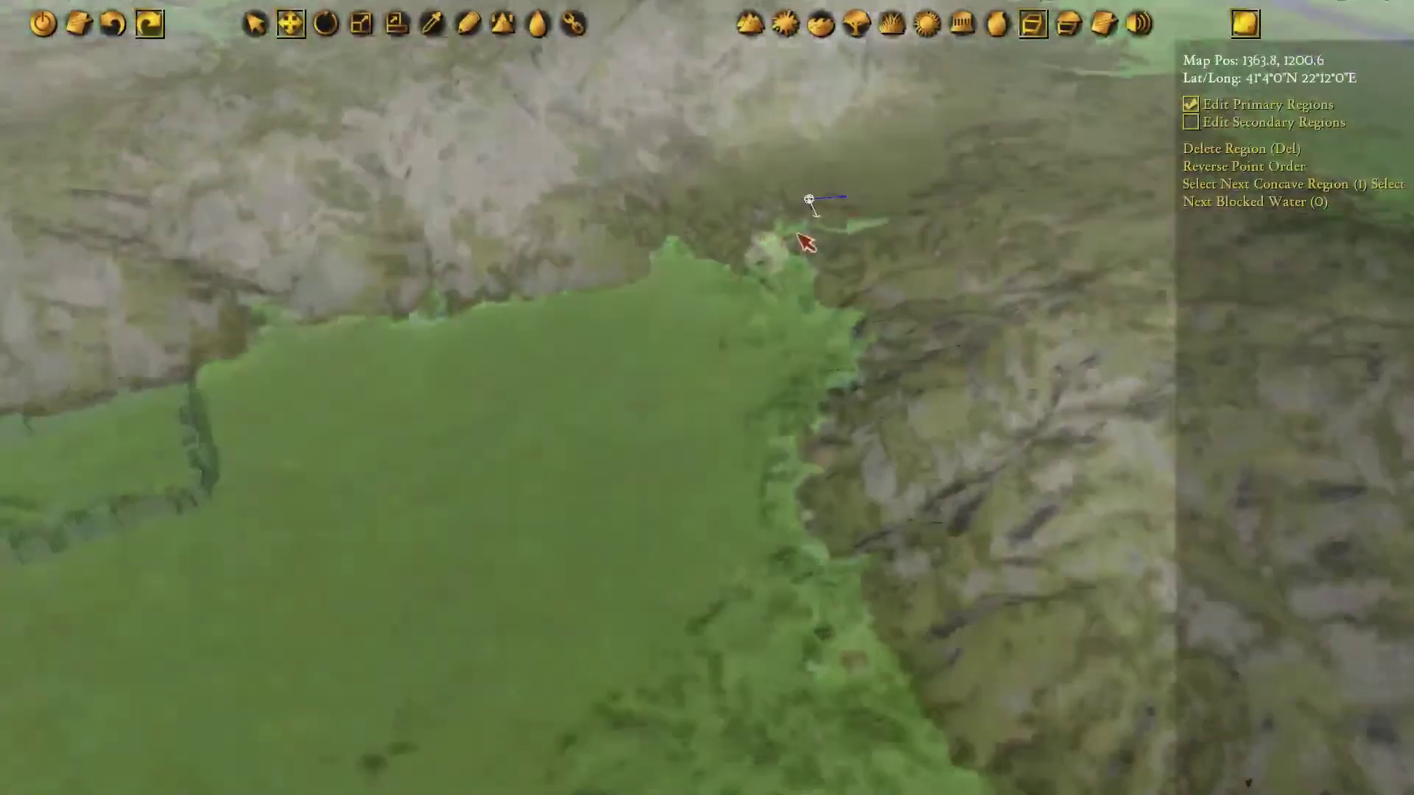
pyautogui.press('s')
pyautogui.press('a')
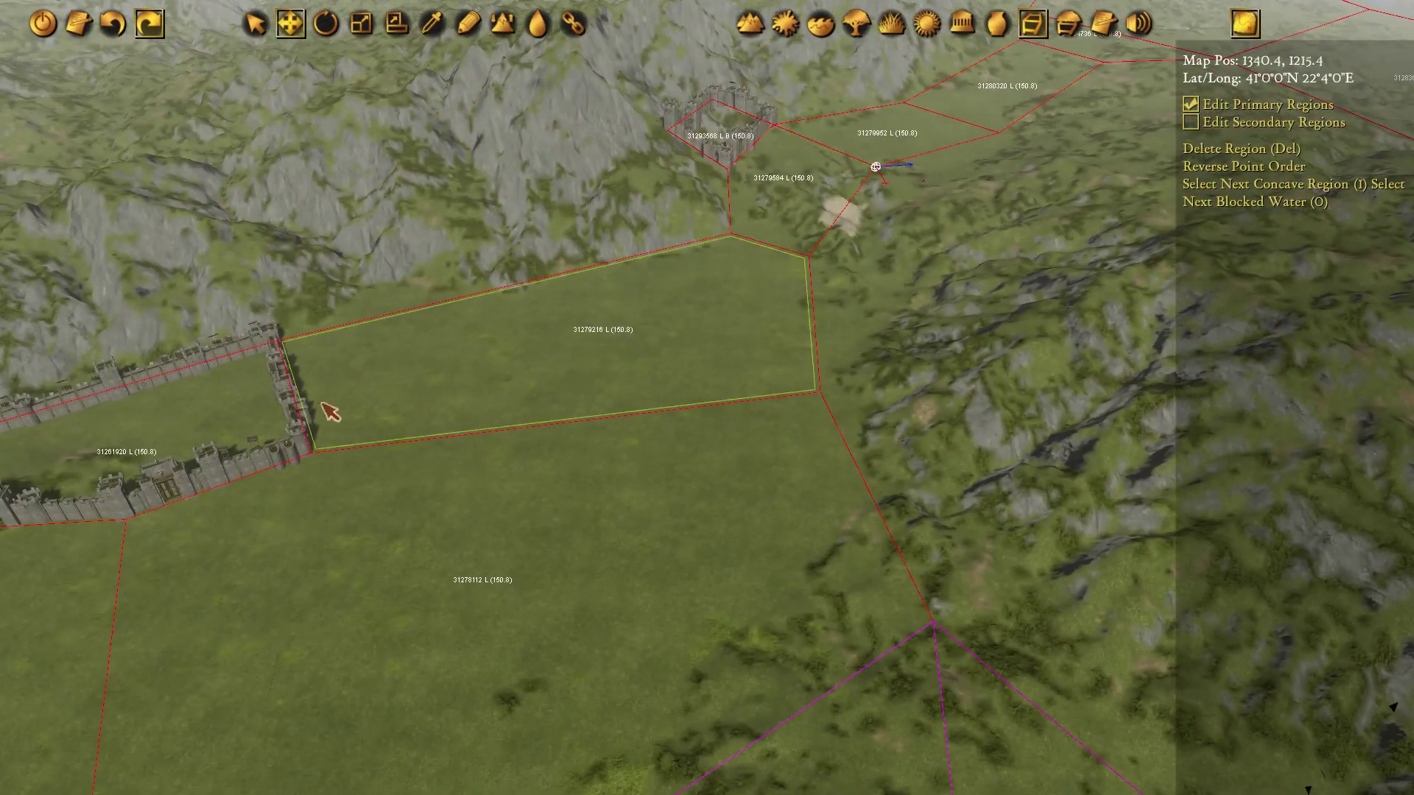
pyautogui.press('s')
pyautogui.press('a')
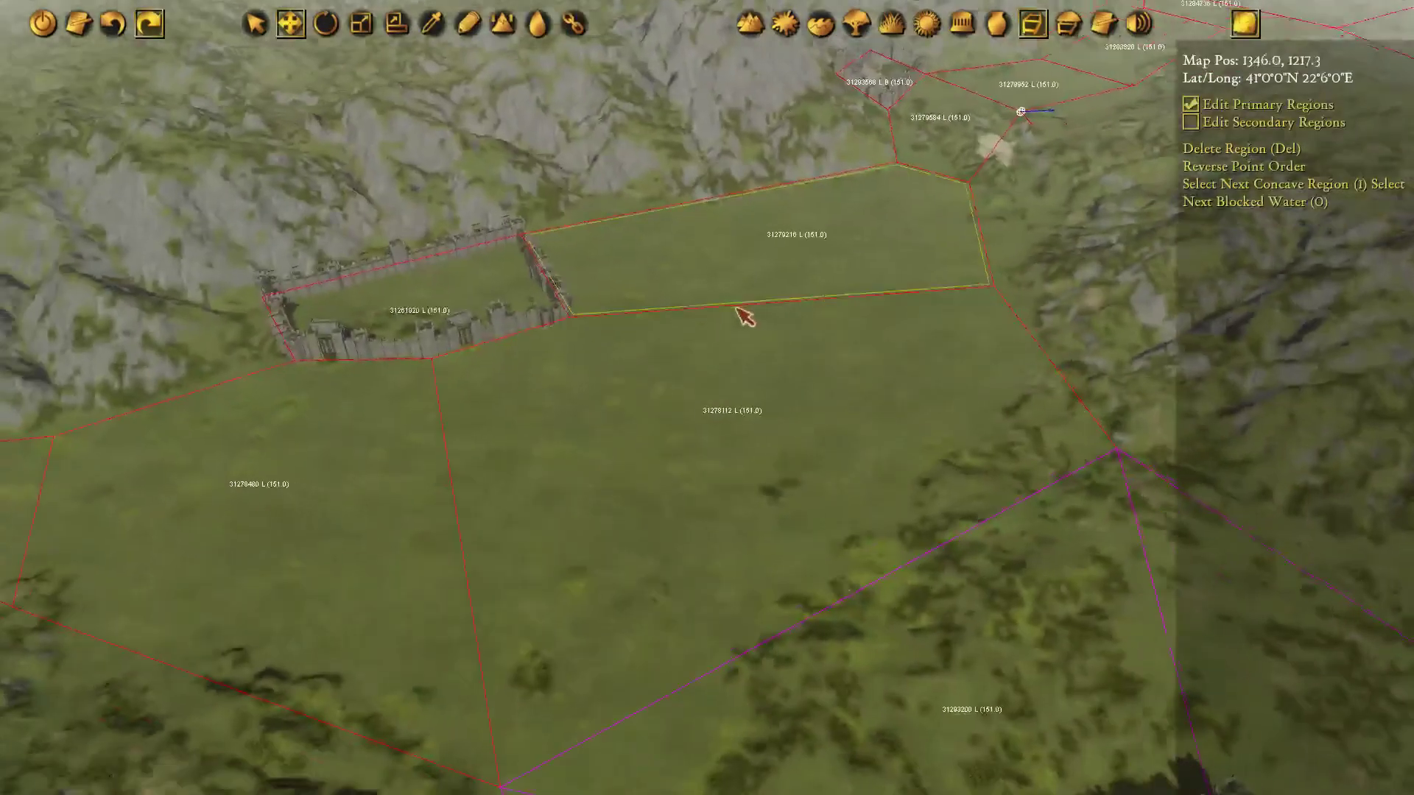
pyautogui.press('q')
pyautogui.press('d')
pyautogui.press('w')
# Compare the region flags and territory outlines of the blocked fort and the walled city.
pyautogui.click(914, 134)
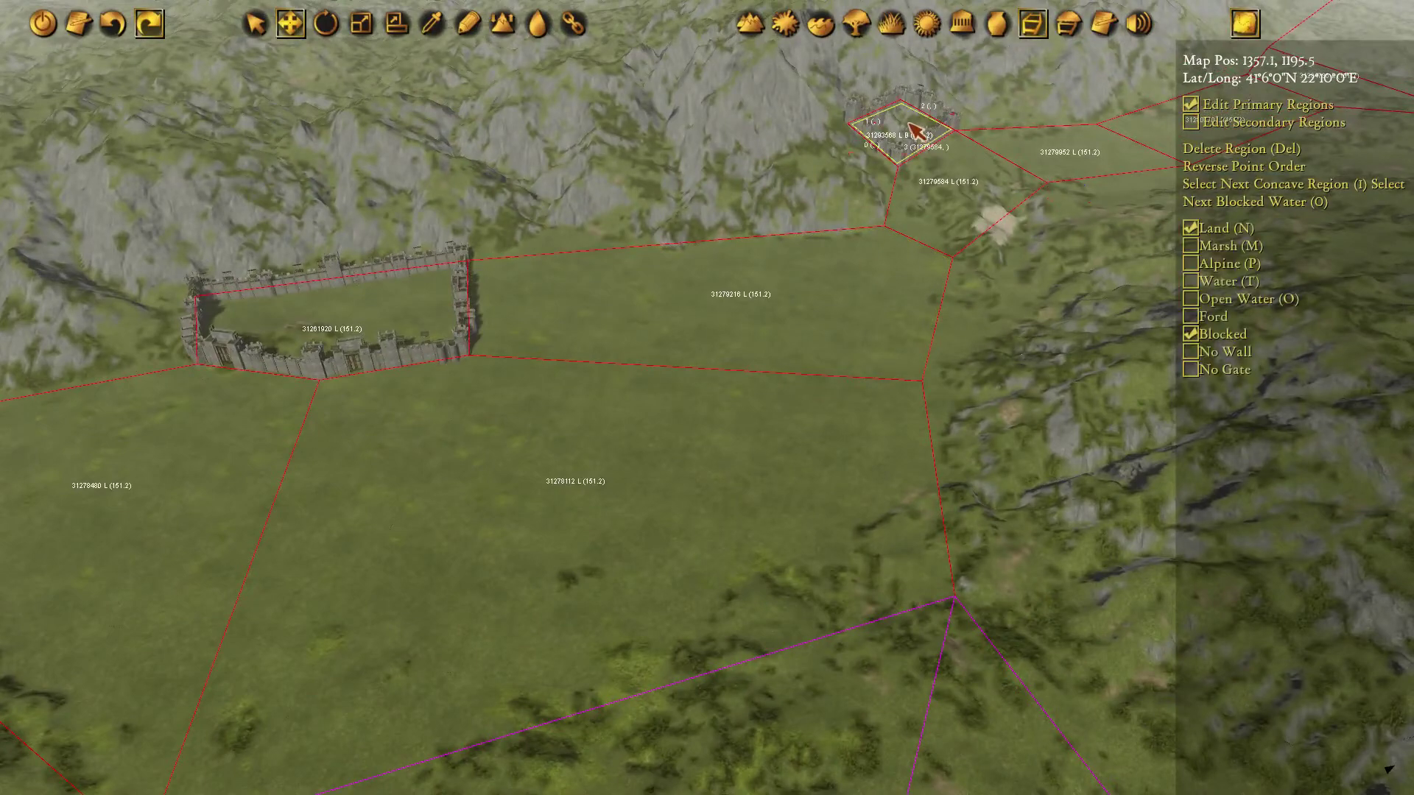
pyautogui.click(407, 348)
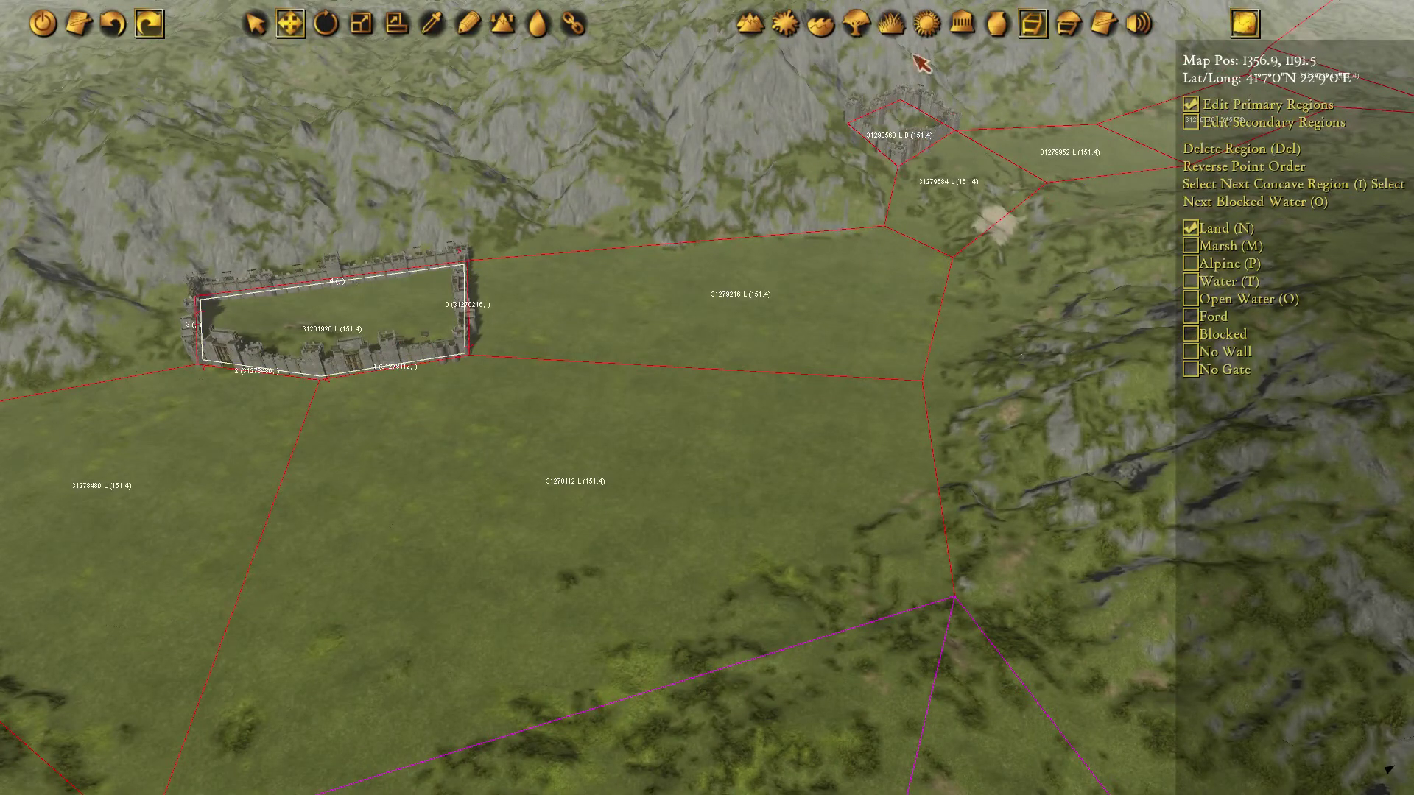
pyautogui.click(965, 30)
pyautogui.click(902, 133)
pyautogui.moveTo(979, 324); pyautogui.dragTo(895, 451, button='middle')
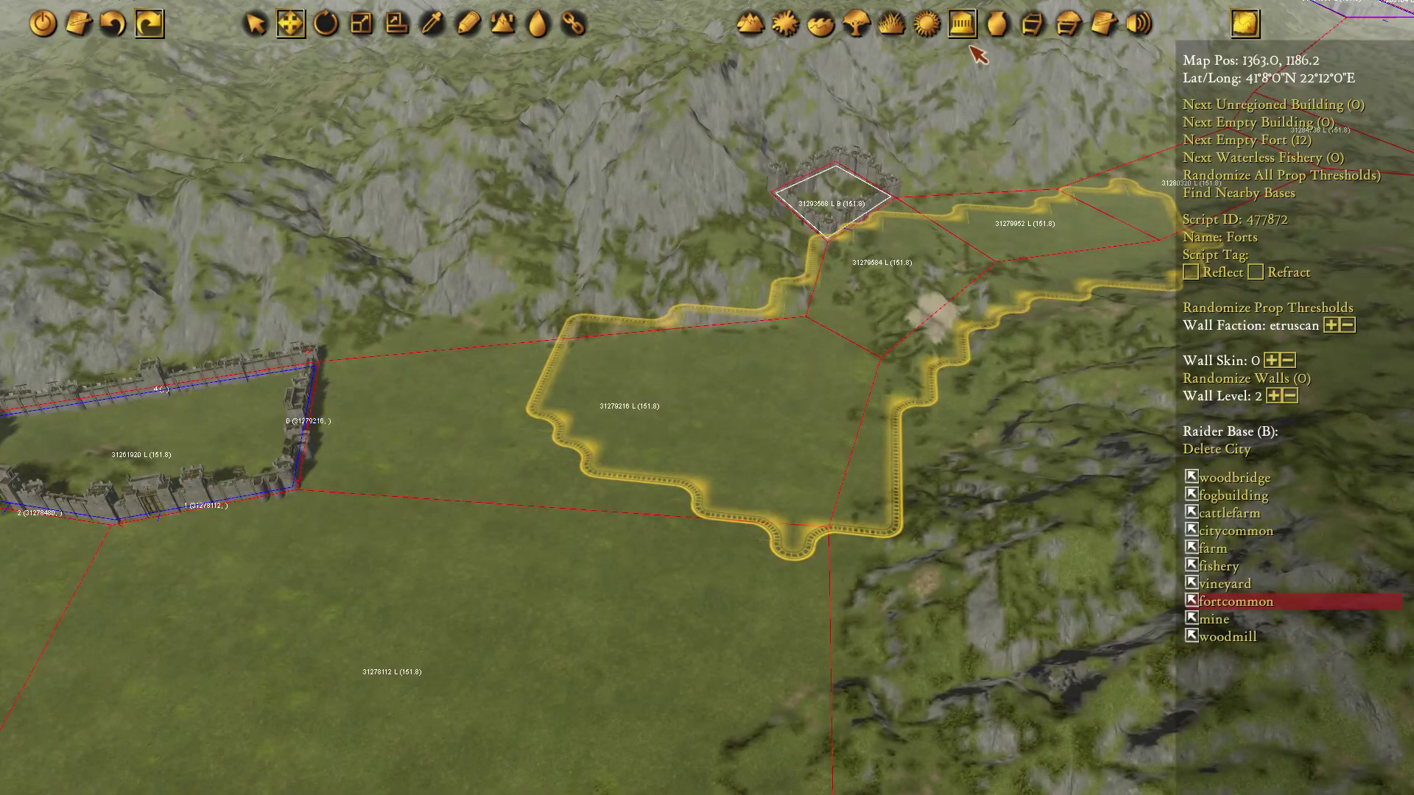
pyautogui.click(101, 439)
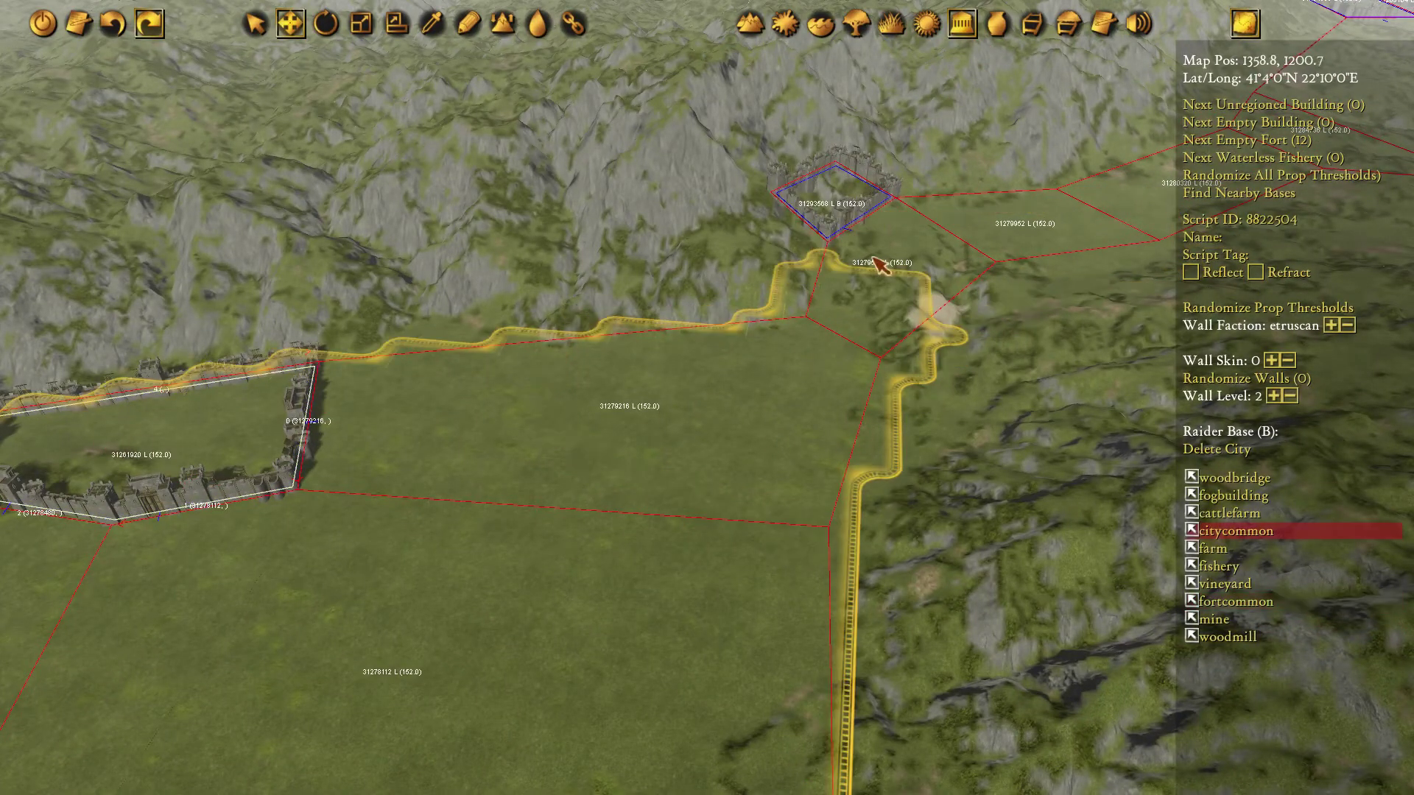
pyautogui.click(856, 200)
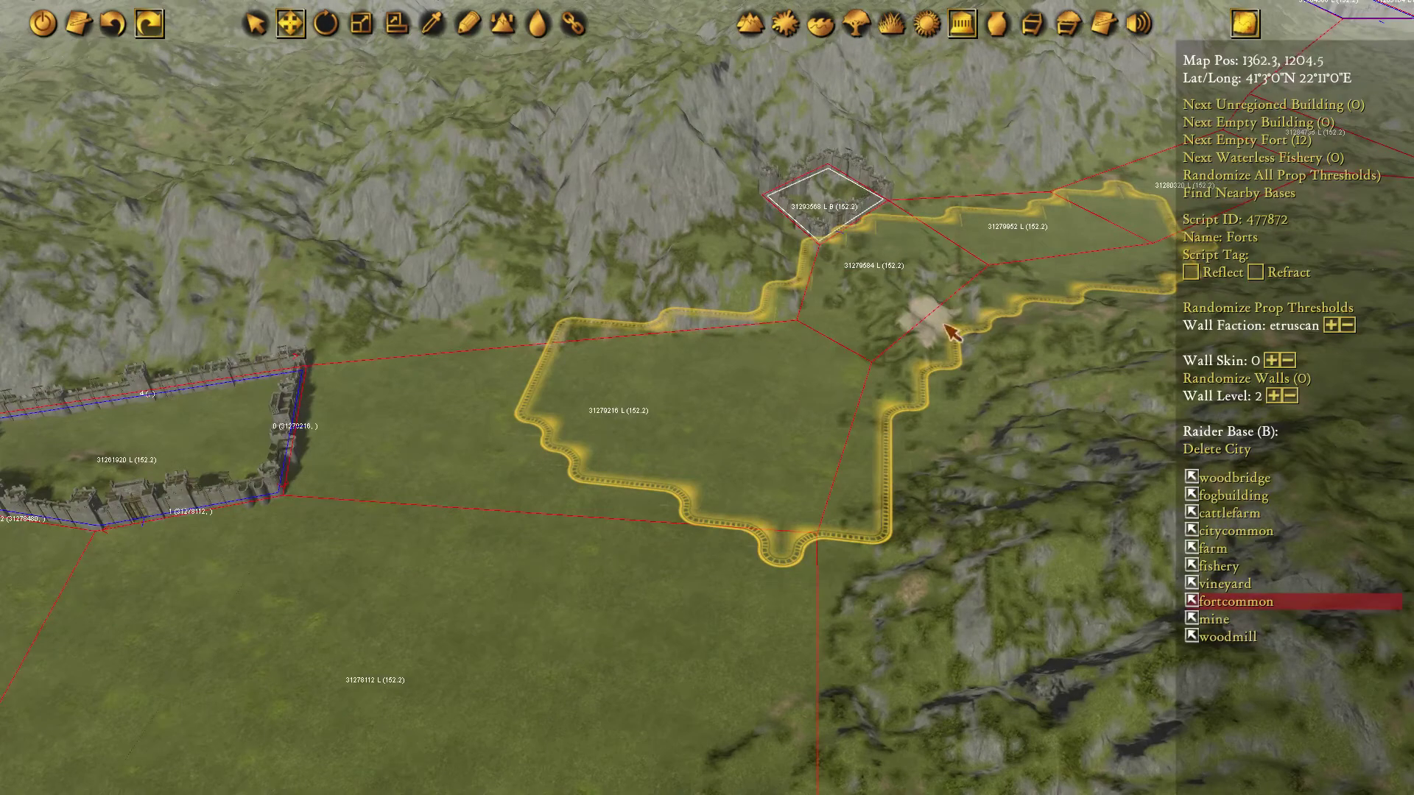
pyautogui.moveTo(682, 522); pyautogui.dragTo(921, 110, button='middle')
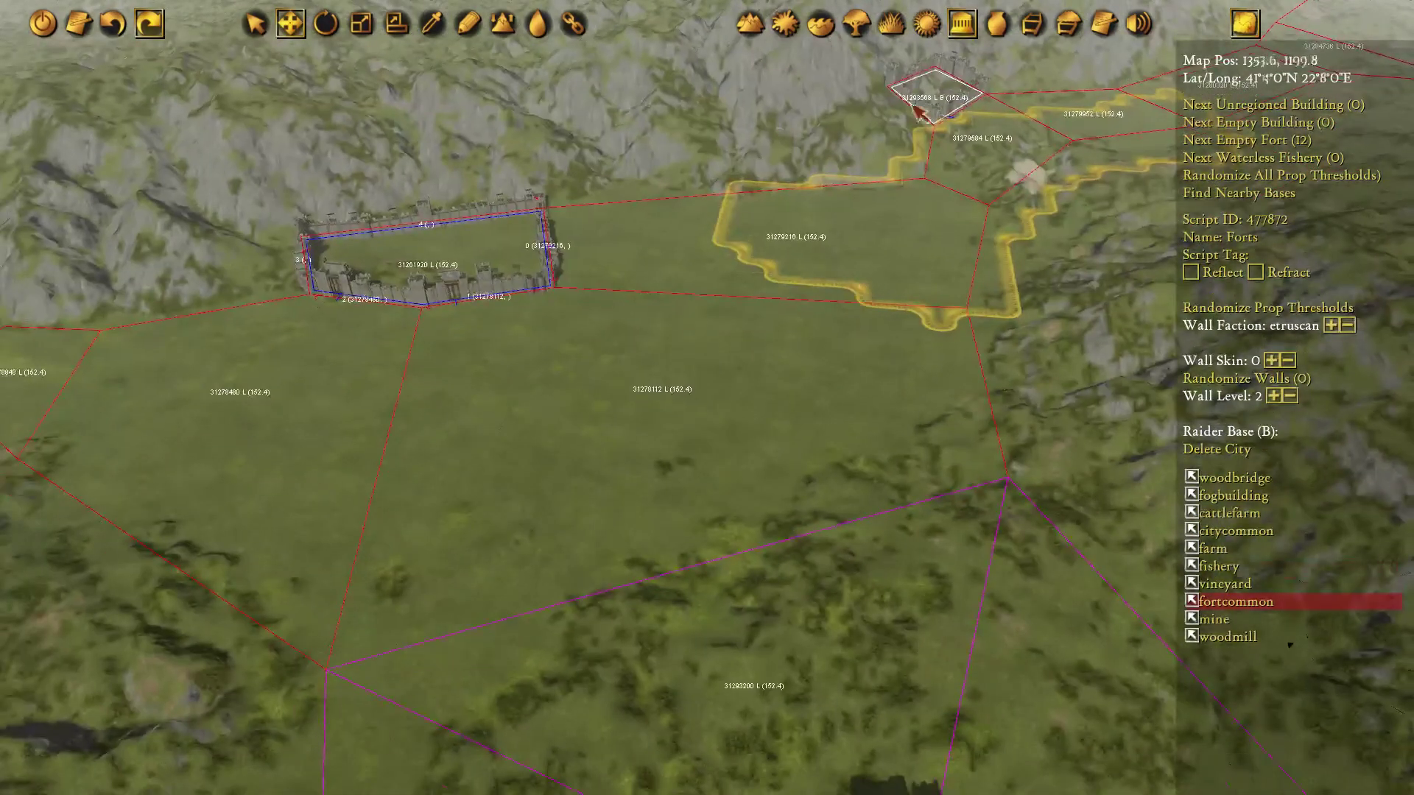
# Examine the territory borders of the valley city and the blocked fort, and how they meet the regions of the coastal city.
pyautogui.moveTo(685, 322); pyautogui.dragTo(758, 184, button='middle')
pyautogui.moveTo(948, 299); pyautogui.dragTo(694, 339, button='middle')
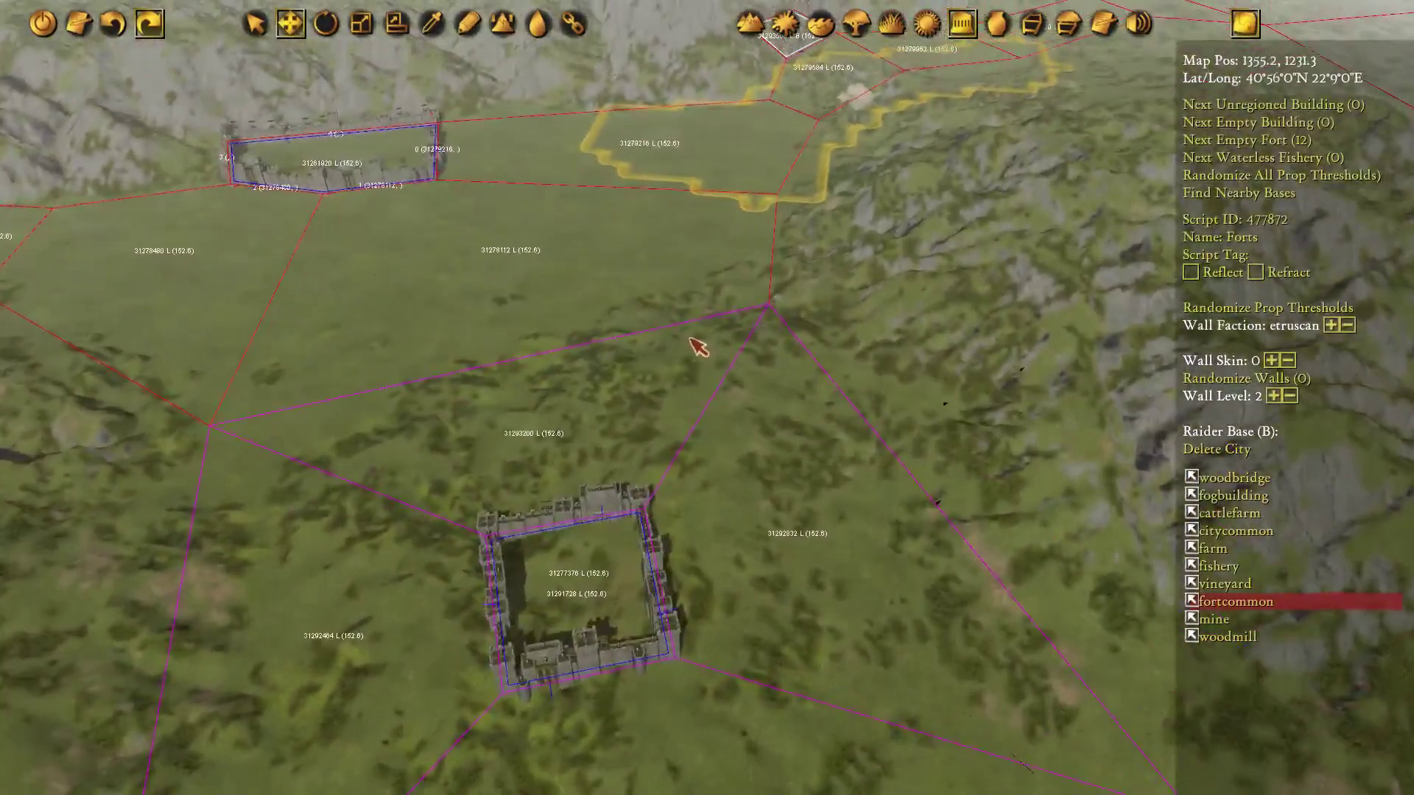
pyautogui.moveTo(628, 276); pyautogui.dragTo(939, 224, button='middle')
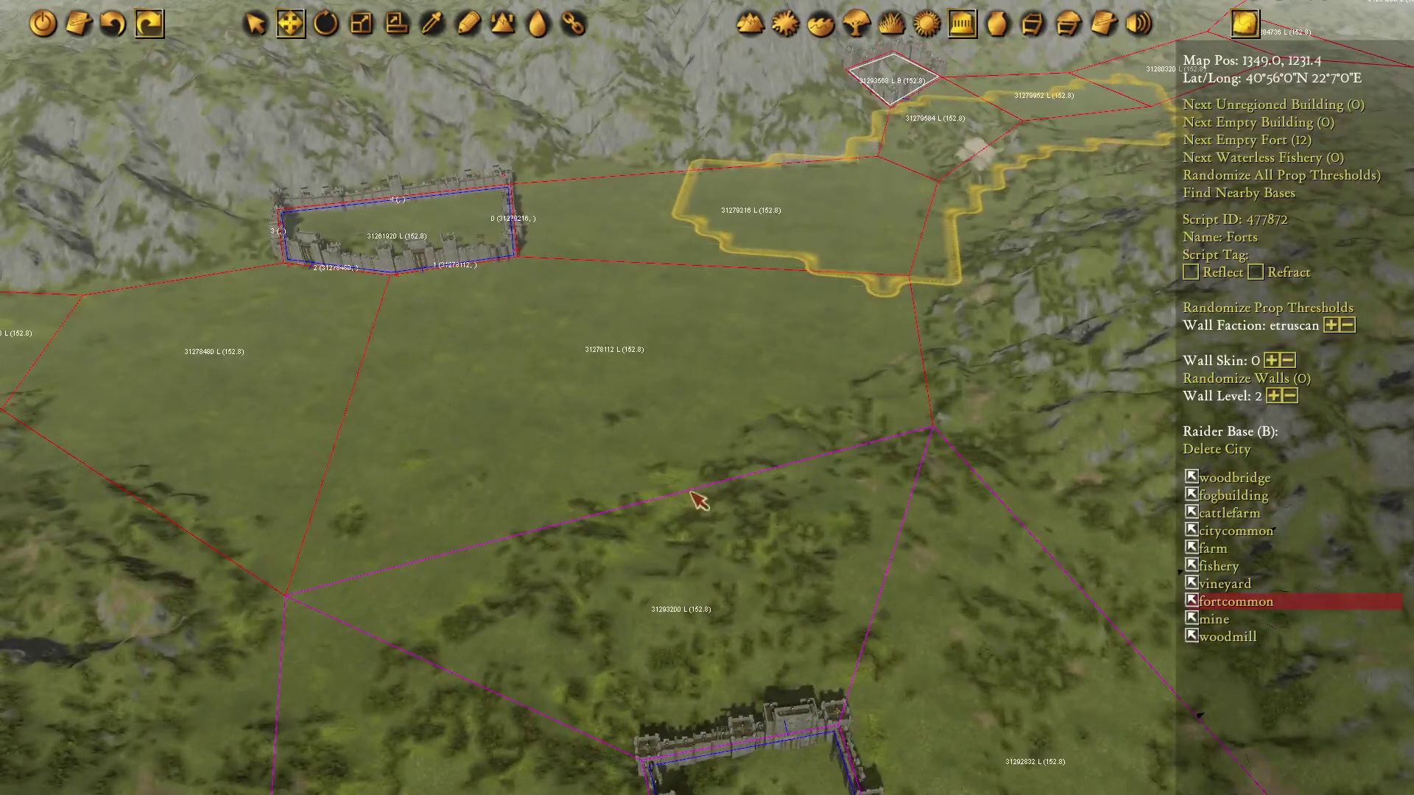
pyautogui.moveTo(698, 501); pyautogui.dragTo(714, 457, button='middle')
pyautogui.click(422, 167)
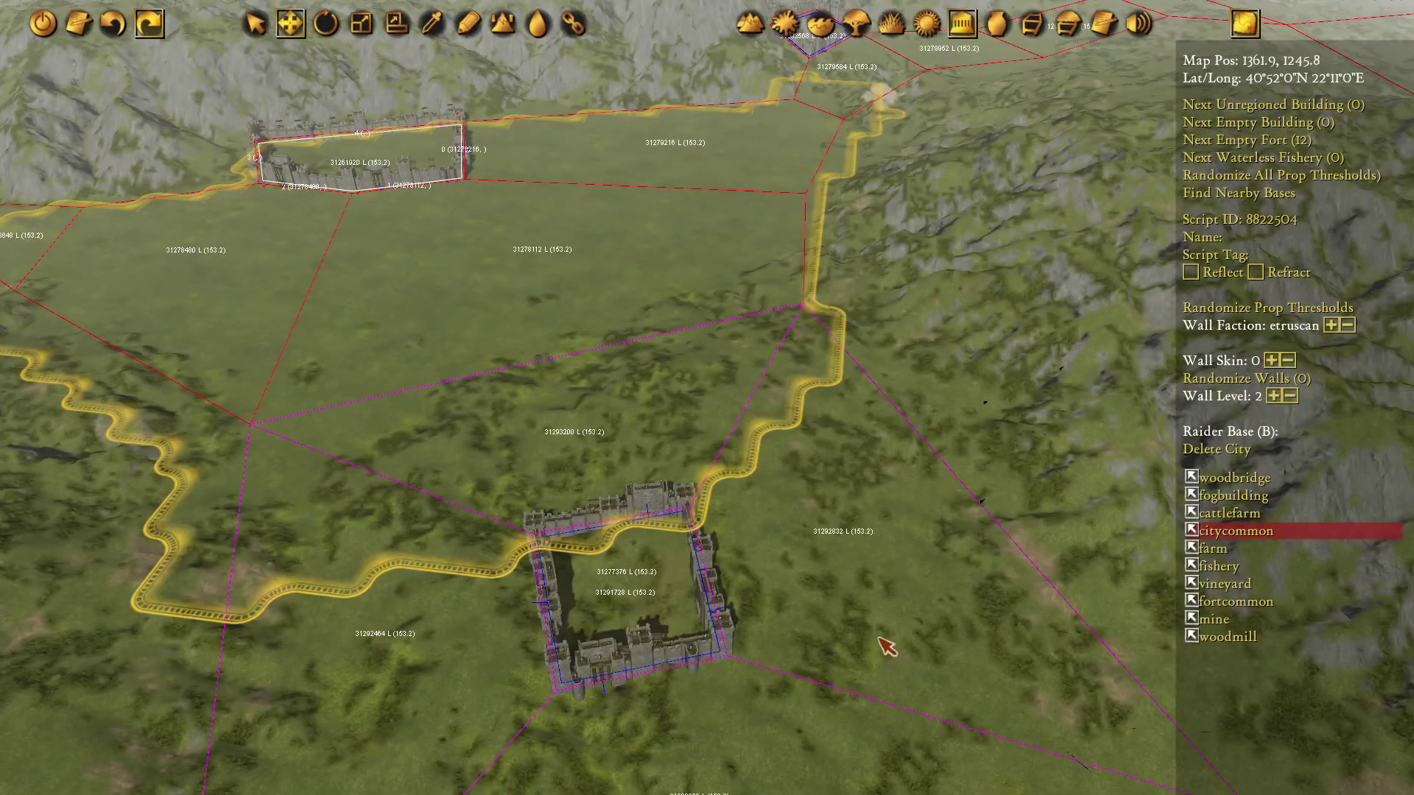
pyautogui.moveTo(879, 639); pyautogui.dragTo(819, 147, button='middle')
pyautogui.click(636, 407)
pyautogui.moveTo(1002, 521); pyautogui.dragTo(724, 422, button='middle')
pyautogui.moveTo(1041, 211); pyautogui.dragTo(829, 210, button='middle')
pyautogui.moveTo(1086, 192); pyautogui.dragTo(1002, 3, button='middle')
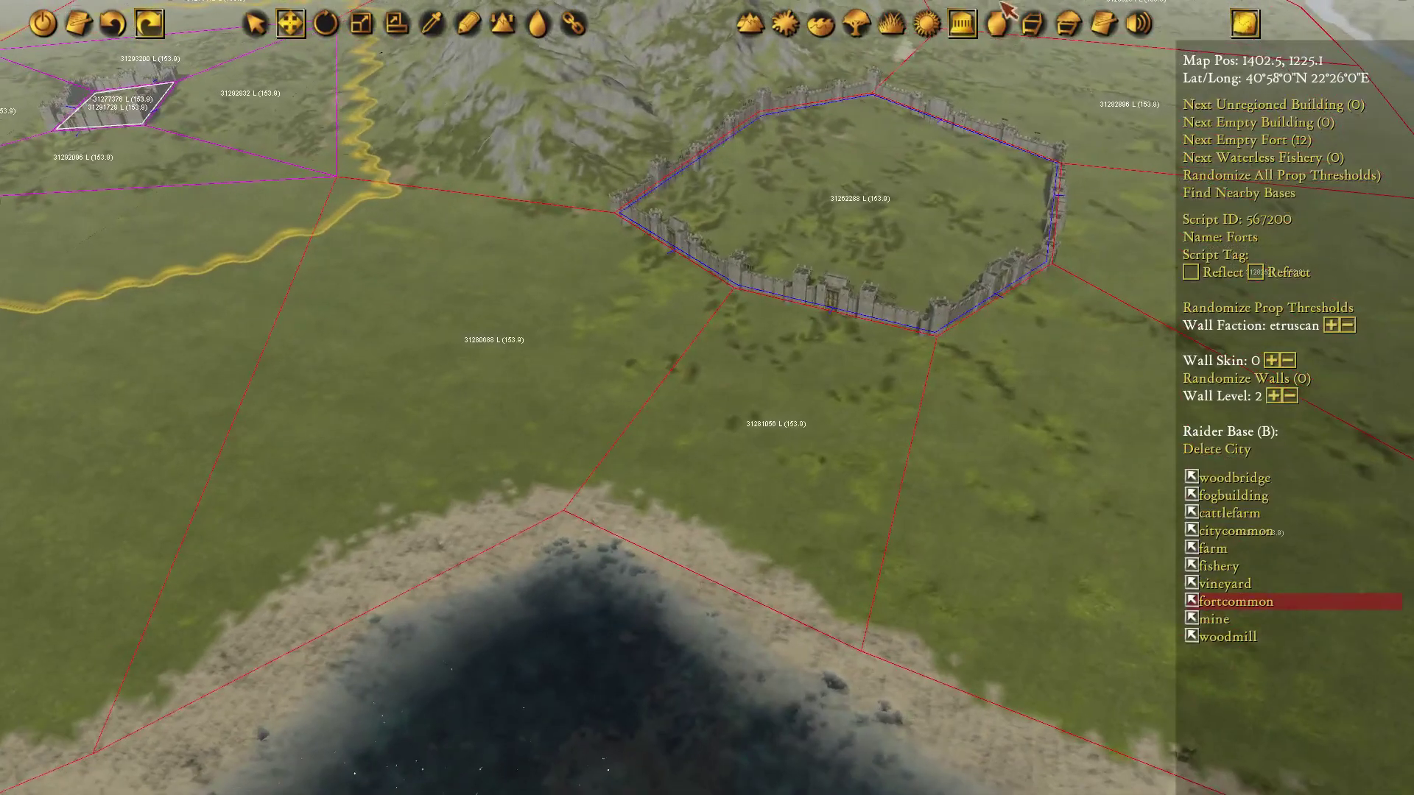
# Select the large coastal city and change its wall faction to greek.
pyautogui.click(962, 23)
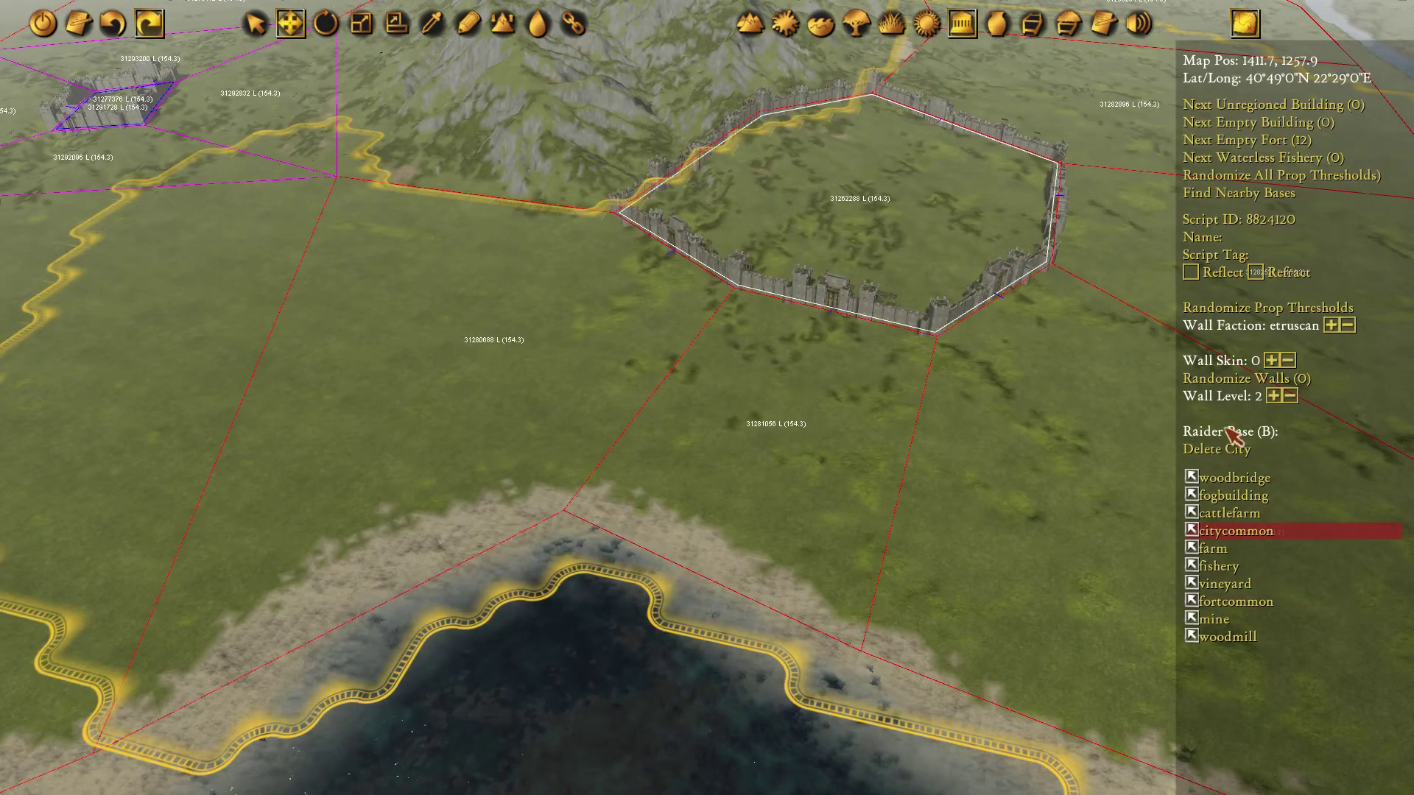
pyautogui.scroll(5, 1016, 369)
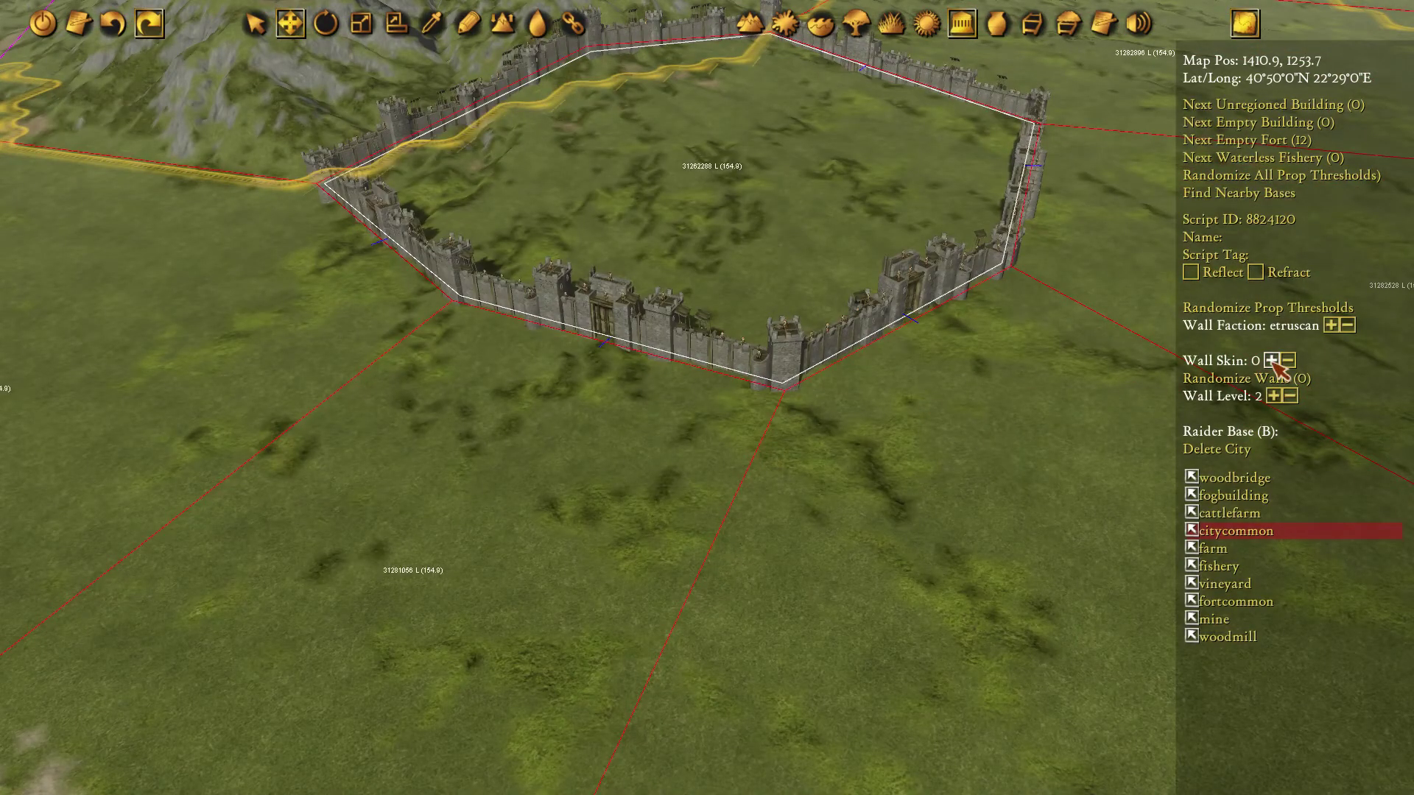
pyautogui.click(1333, 327)
pyautogui.click(1308, 326)
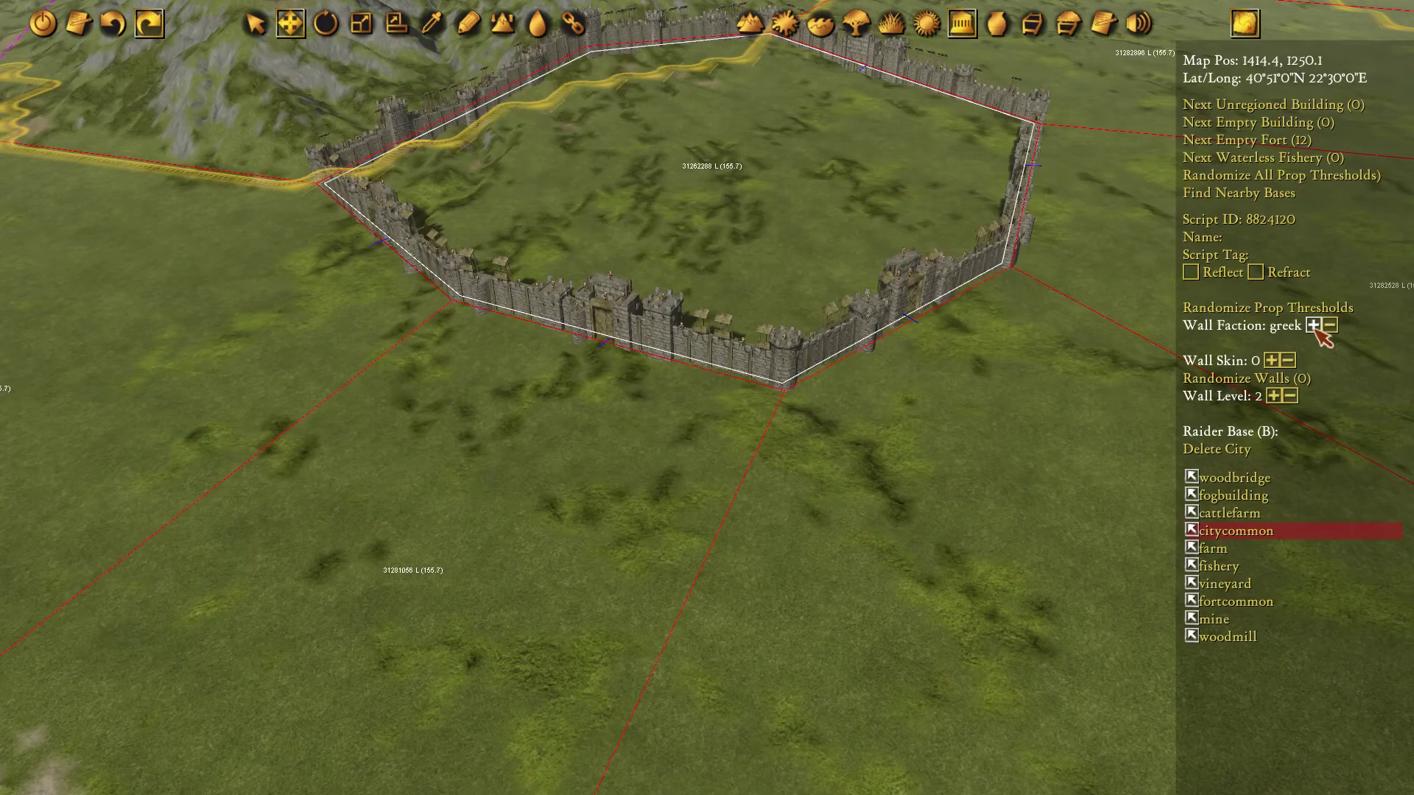
pyautogui.scroll(5, 722, 309)
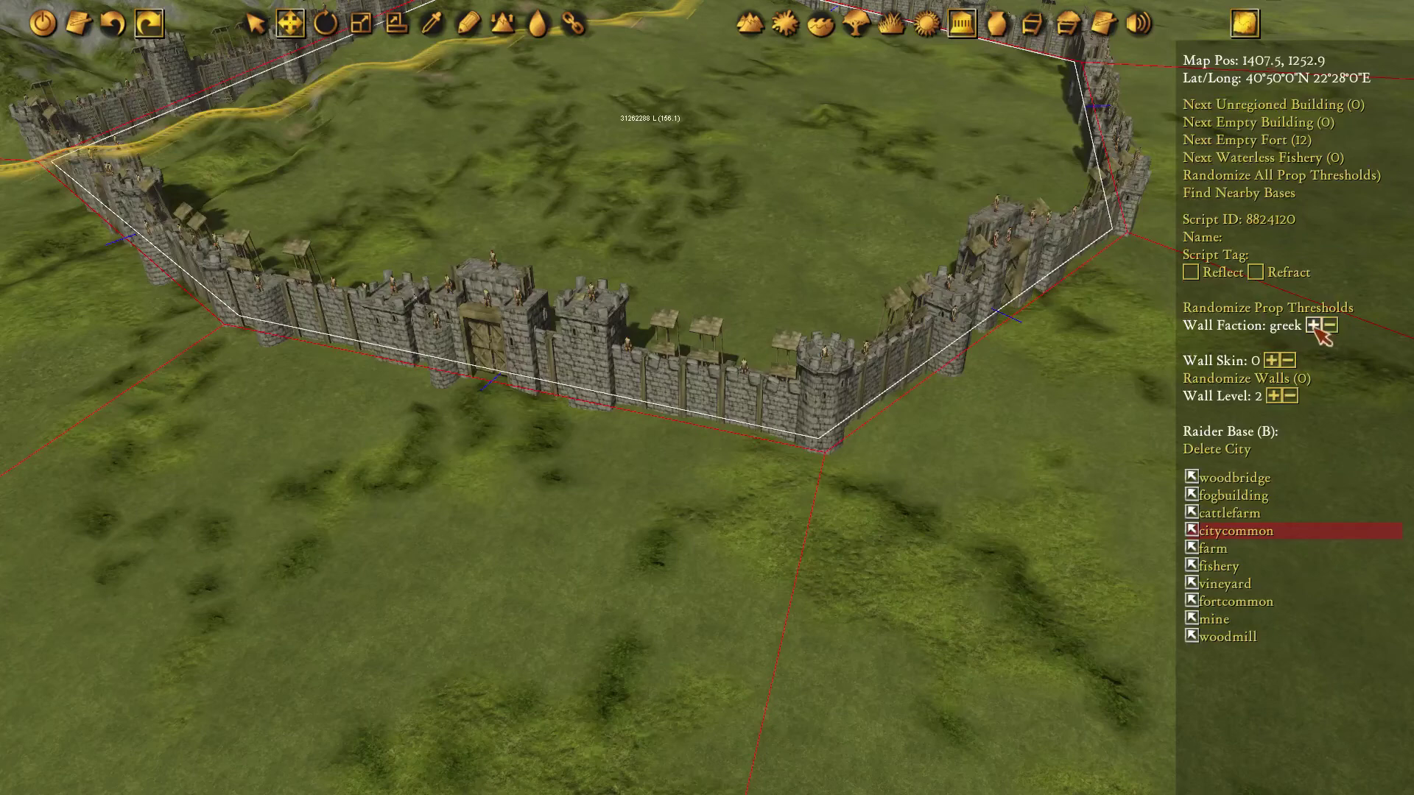
# Try the illyric and independent wall factions on the coastal city.
pyautogui.click(1314, 325)
pyautogui.click(1336, 329)
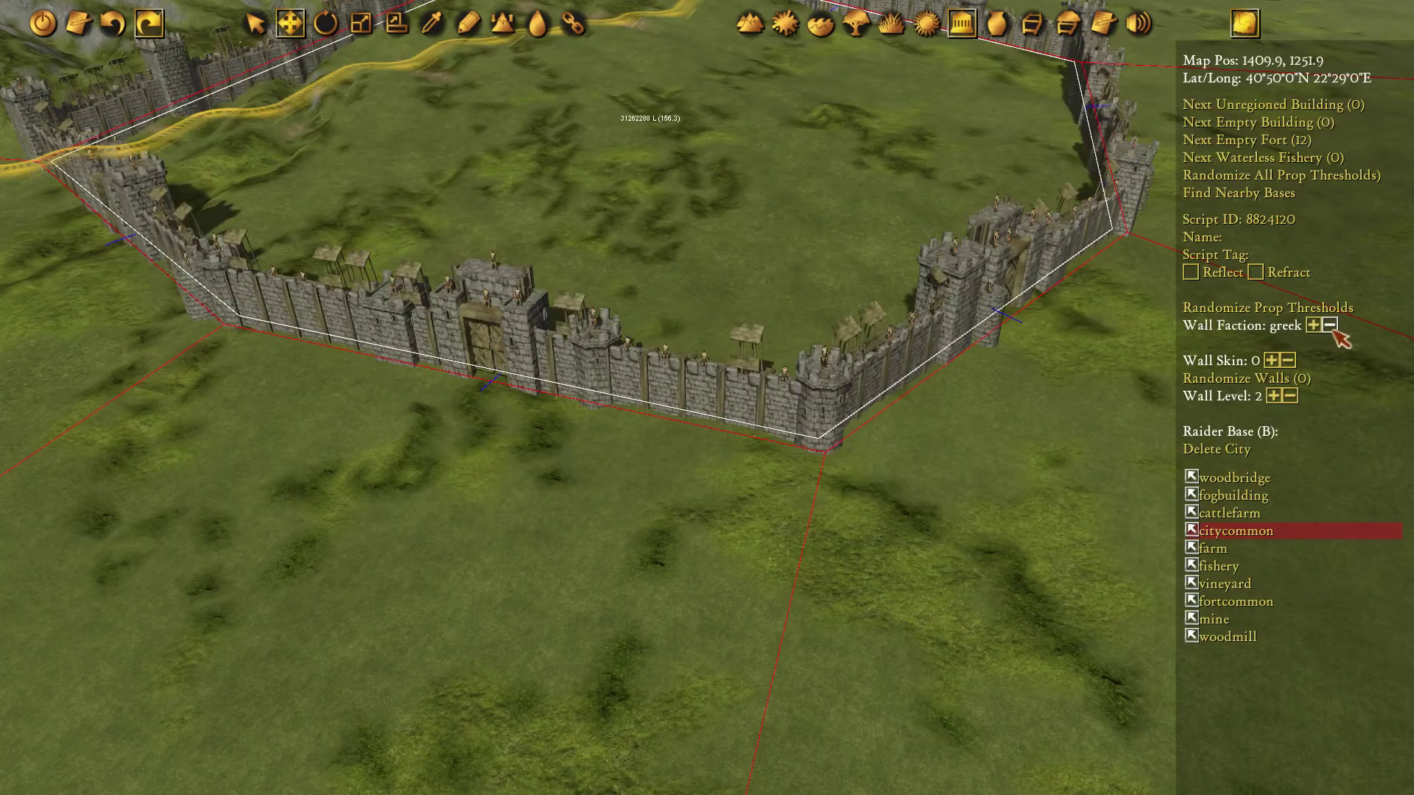
pyautogui.click(1307, 327)
pyautogui.click(1318, 327)
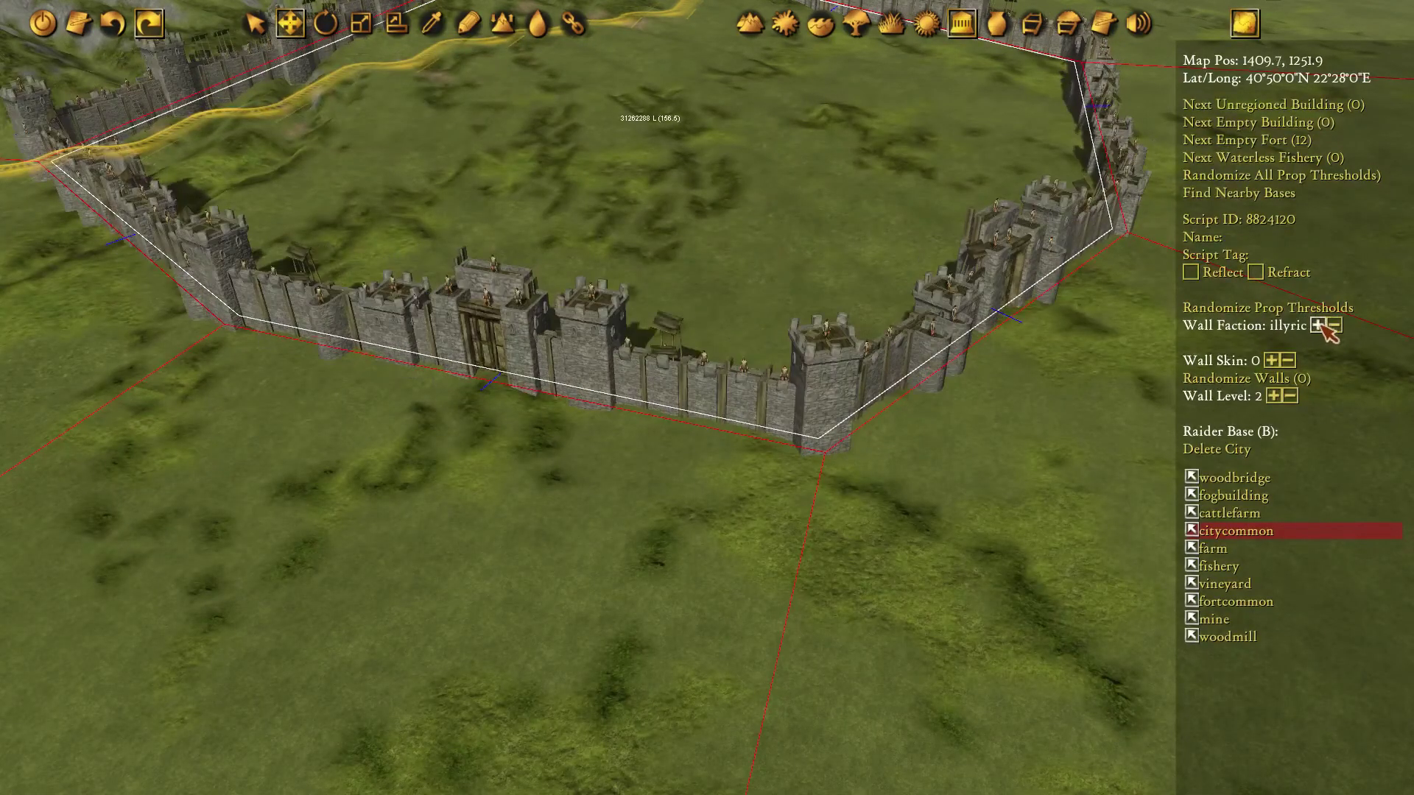
pyautogui.click(1320, 327)
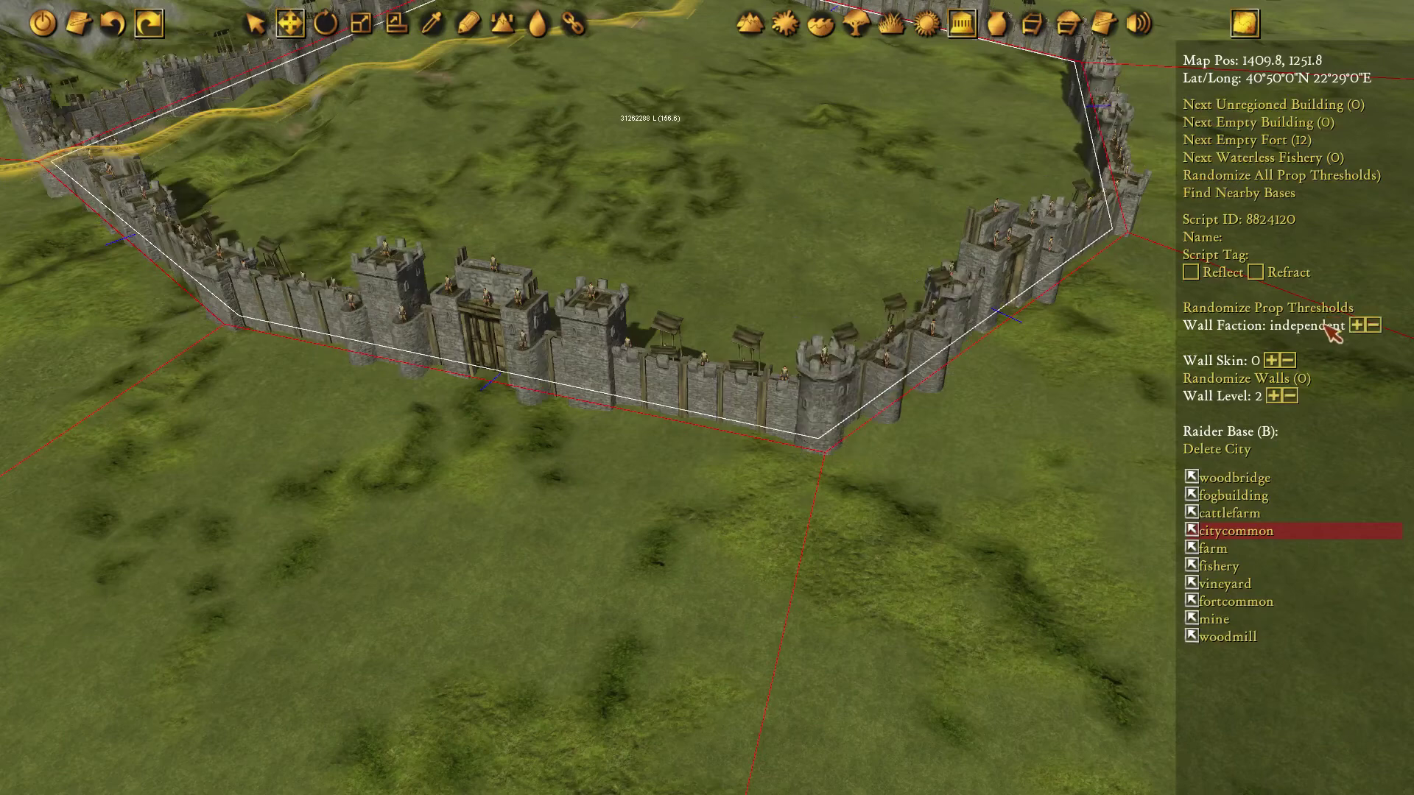
pyautogui.click(1371, 327)
pyautogui.click(1333, 327)
# Cycle the city's wall faction back through gaul, slave and raider, and set it to latin.
pyautogui.click(1334, 326)
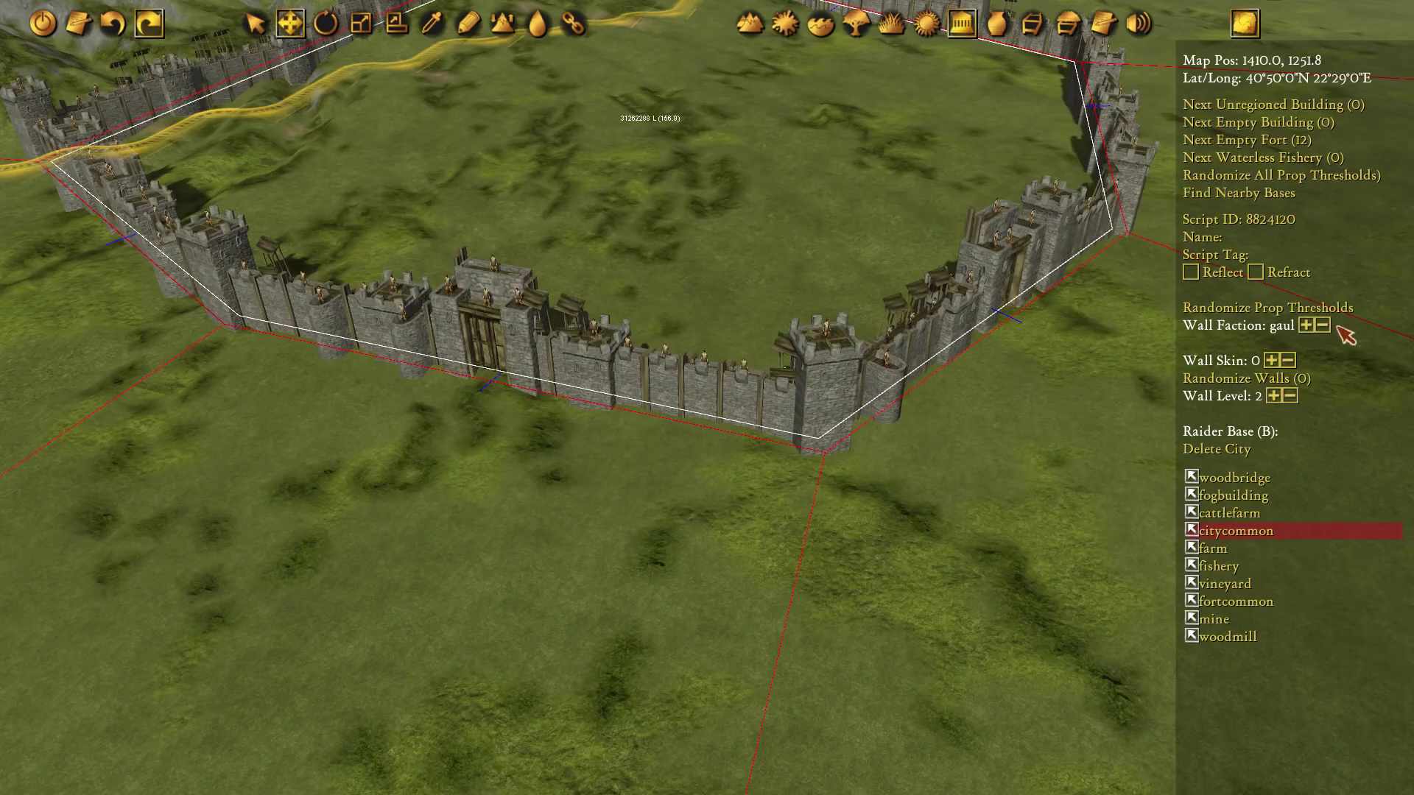
pyautogui.click(1325, 326)
pyautogui.click(1349, 326)
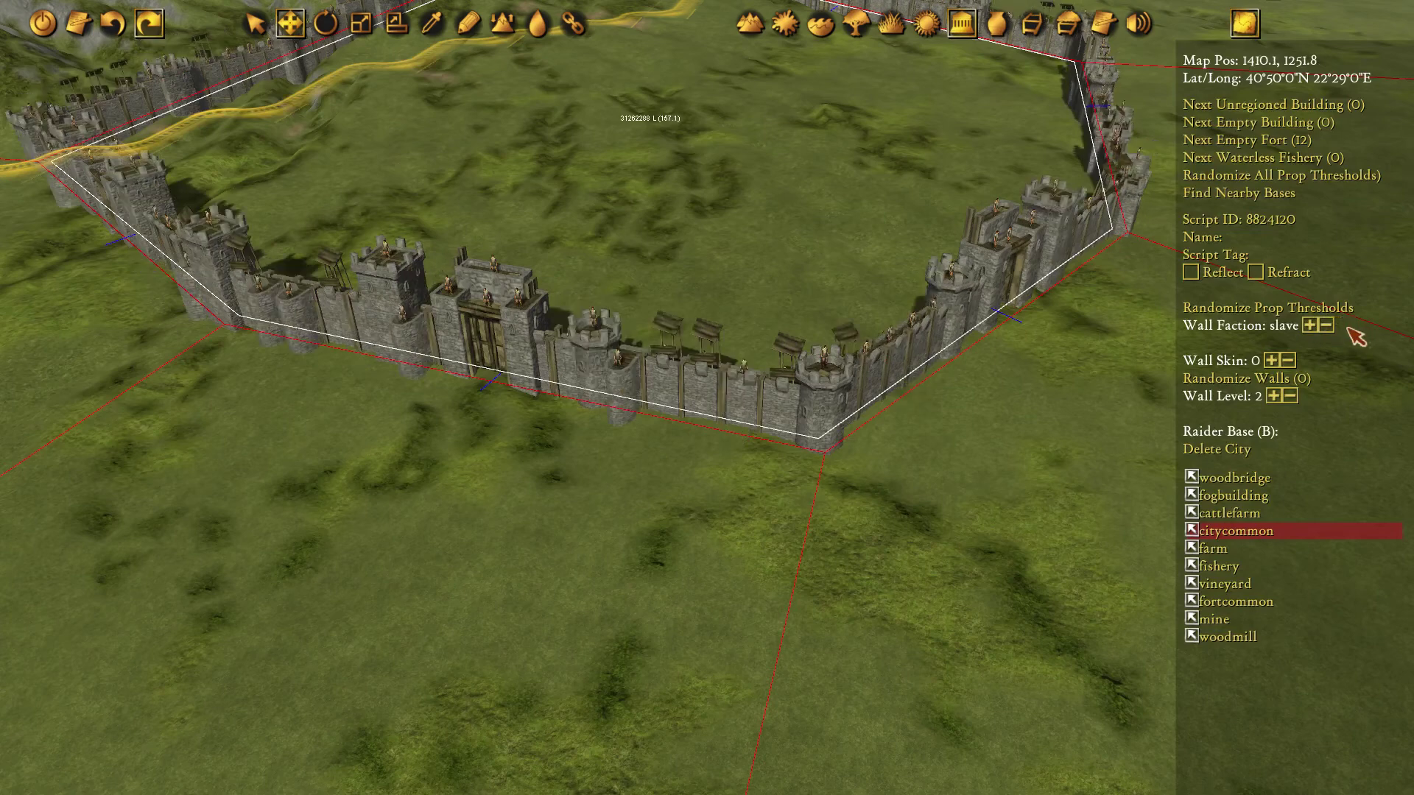
pyautogui.click(1333, 326)
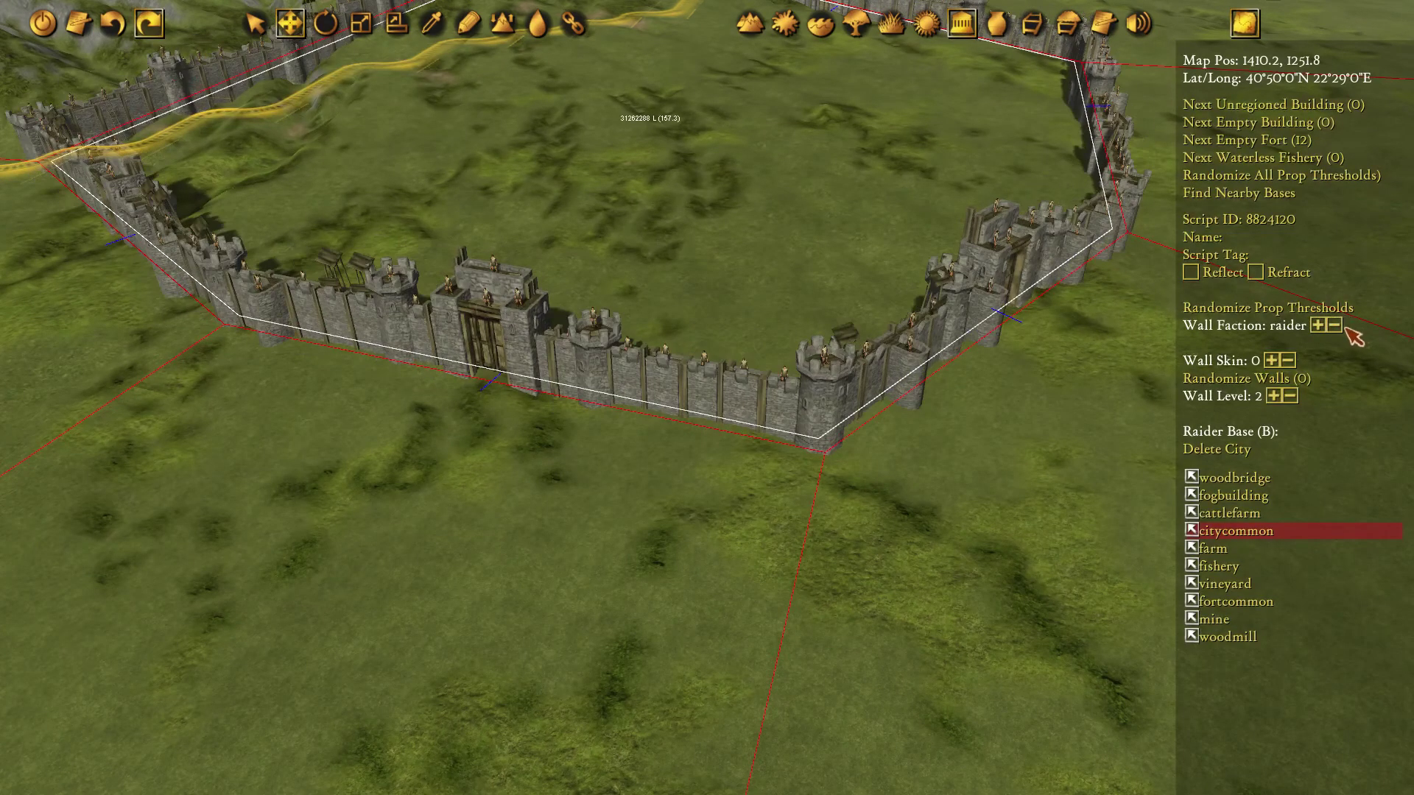
pyautogui.click(1340, 327)
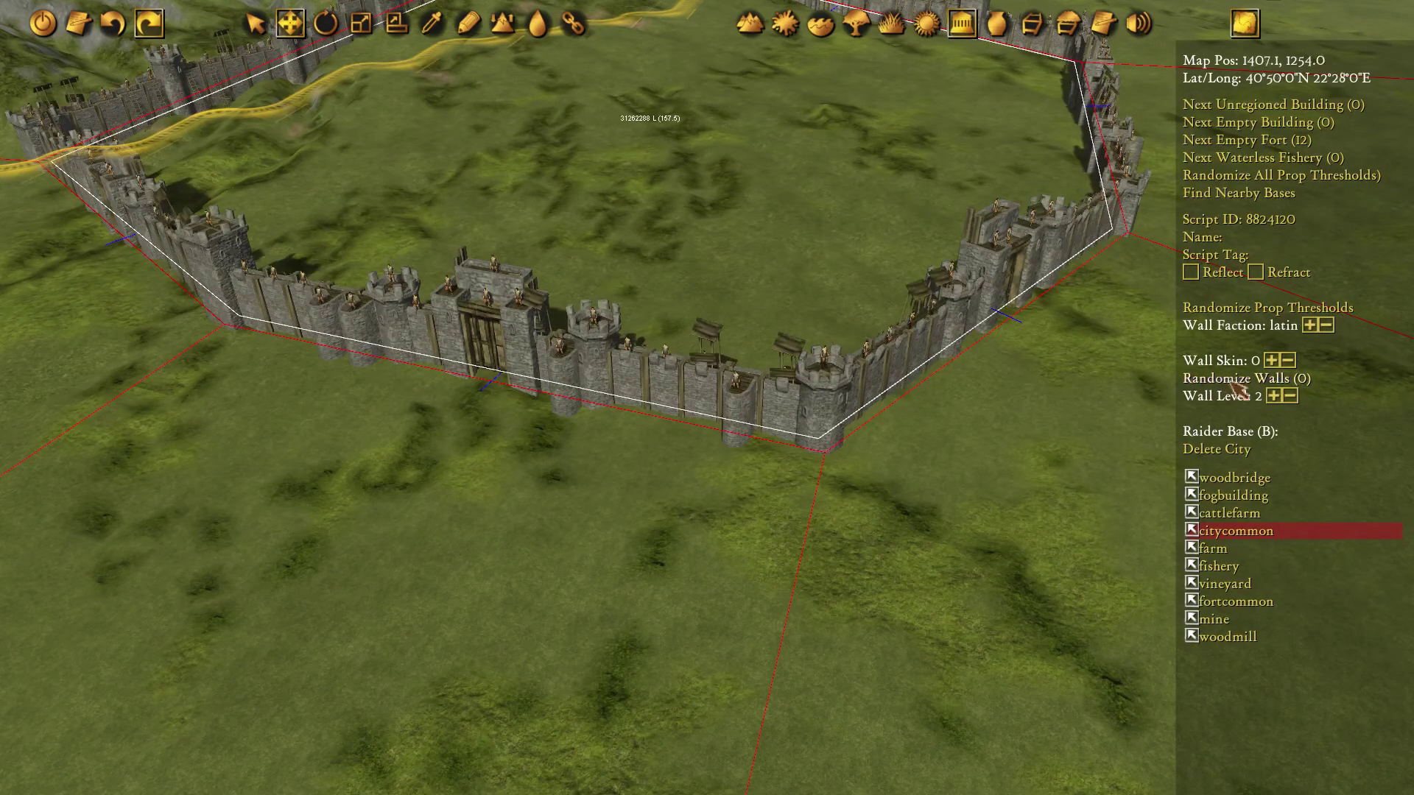
# Try wall skins 1, 2 and 3 on the coastal city and return it to skin 0.
pyautogui.click(1274, 362)
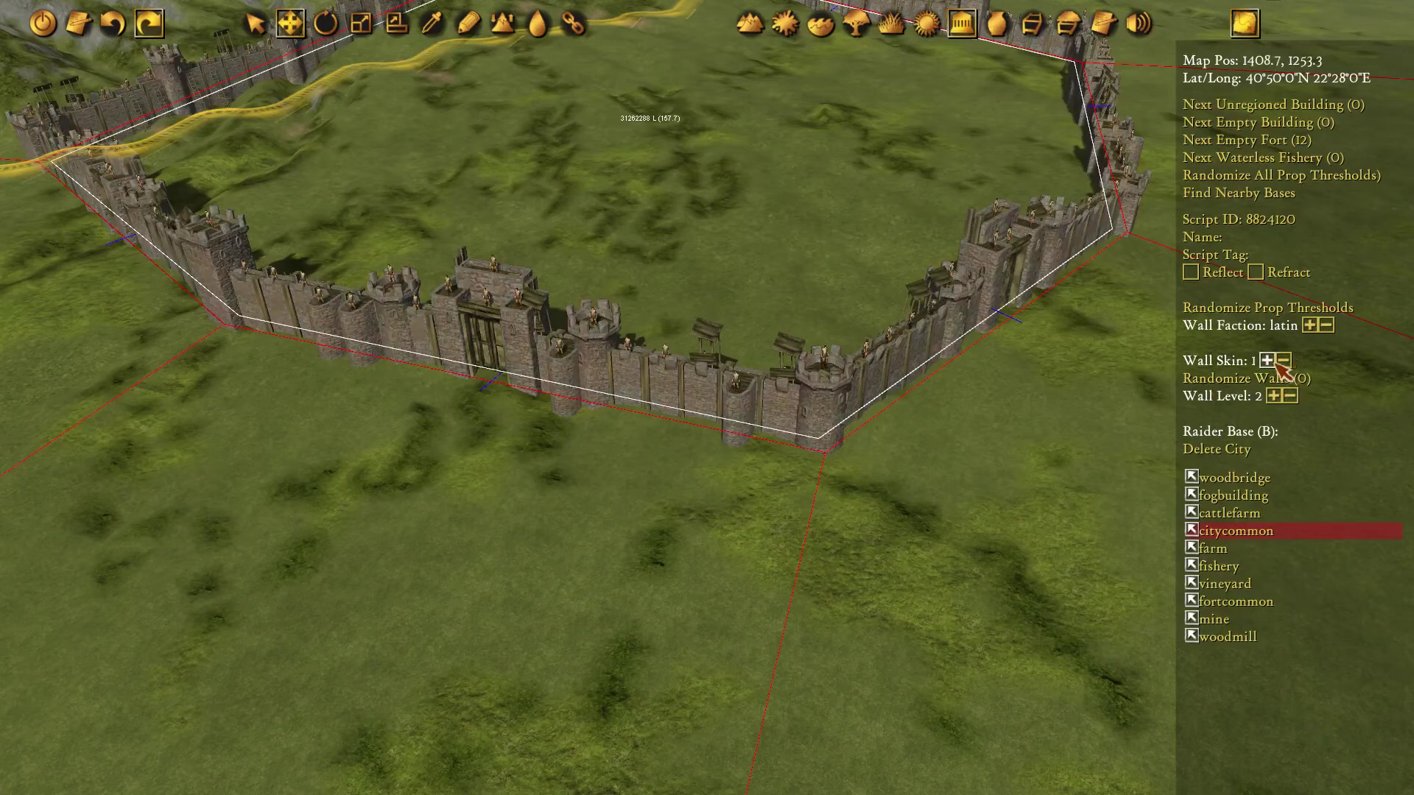
pyautogui.click(1268, 361)
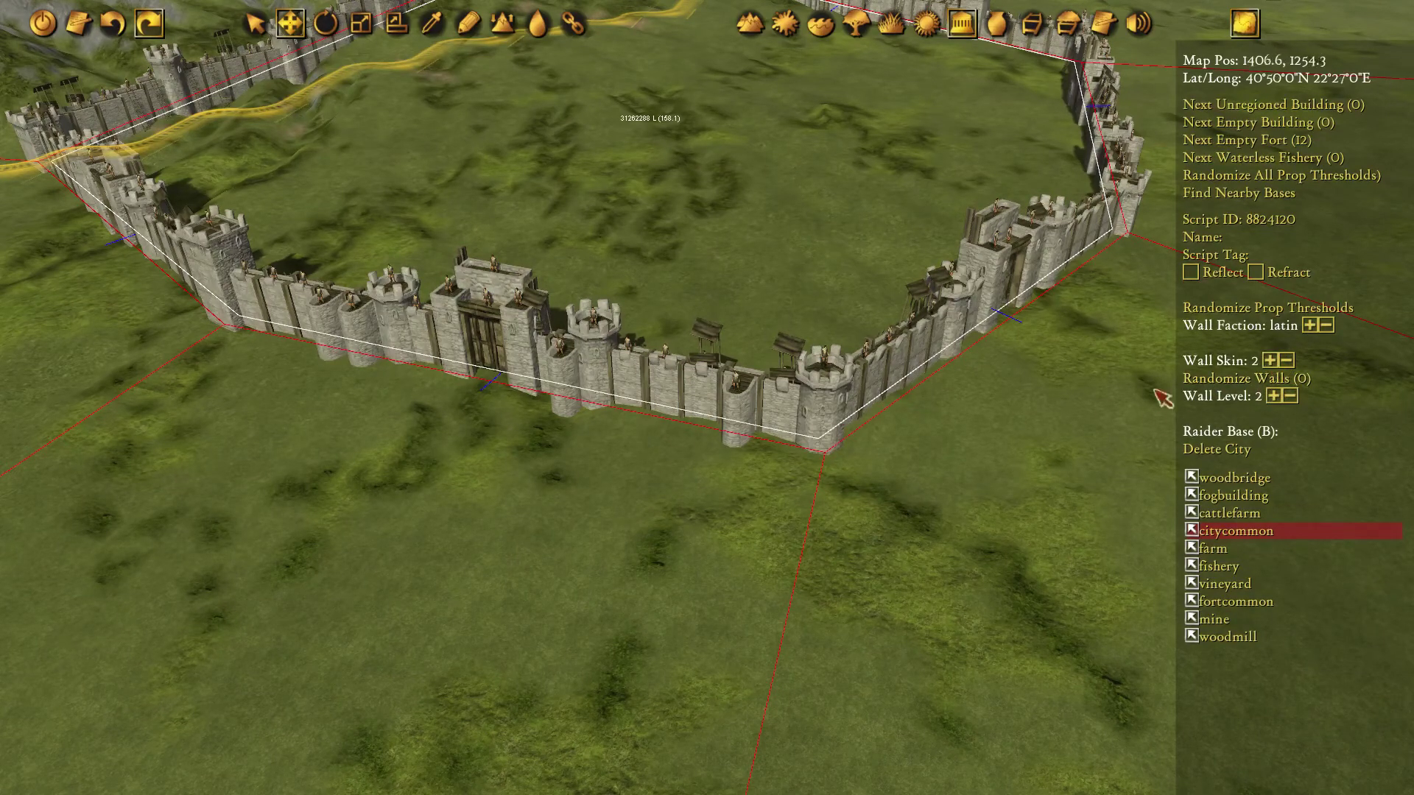
pyautogui.click(1276, 363)
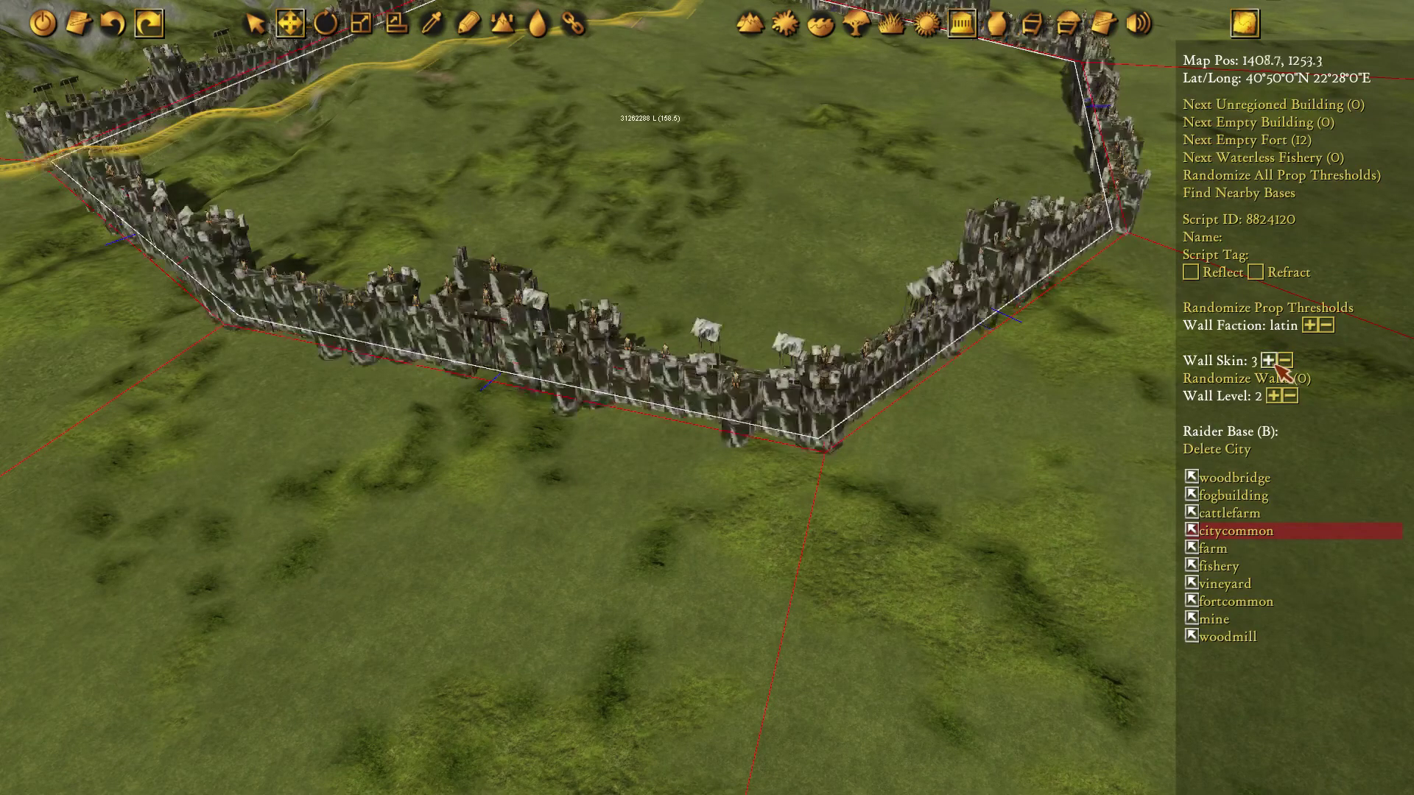
pyautogui.click(1291, 361)
pyautogui.click(1286, 361)
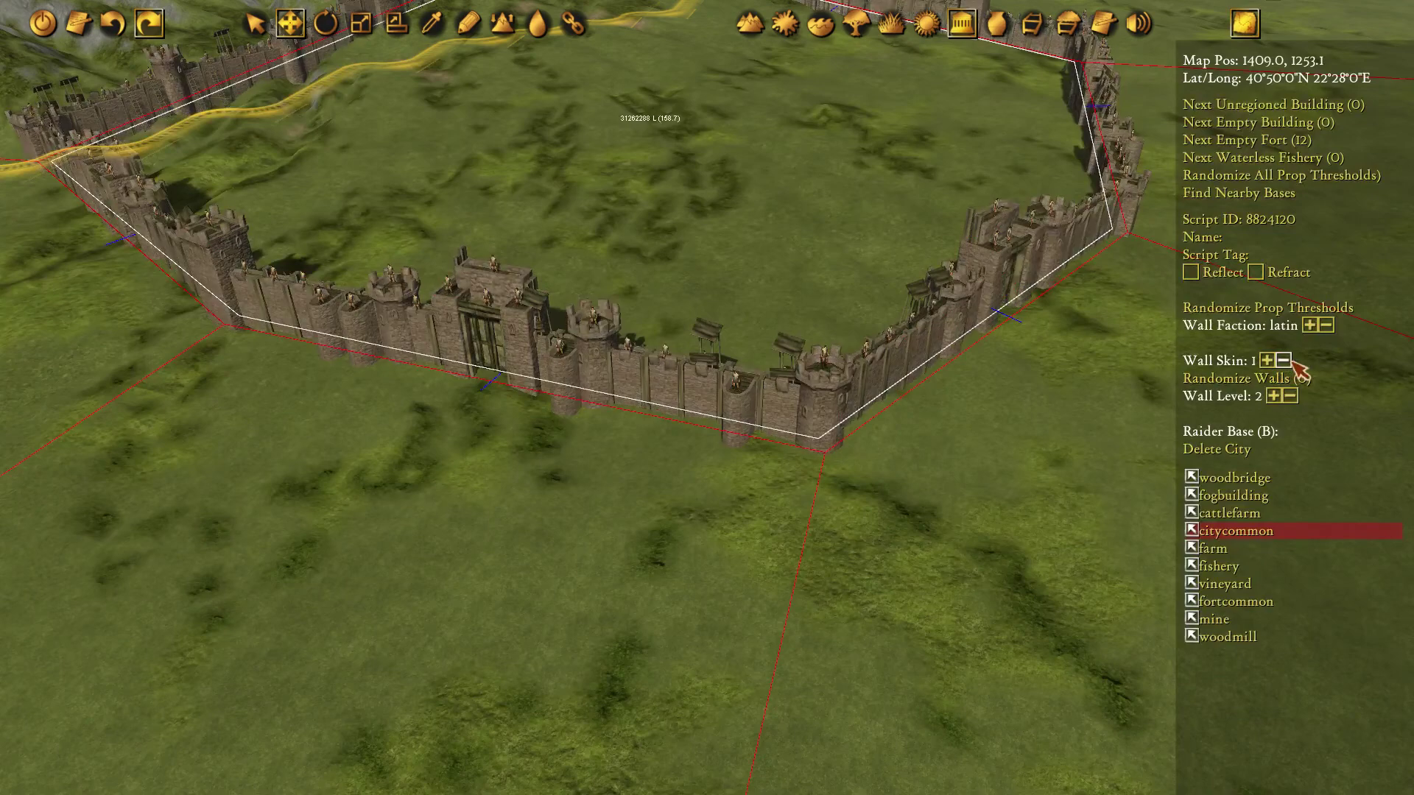
pyautogui.click(1289, 360)
# Inspect the coastal city's restyled walls, gates and corner towers from close up and from a distance.
pyautogui.moveTo(299, 270); pyautogui.dragTo(687, 369, button='middle')
pyautogui.moveTo(243, 214); pyautogui.dragTo(501, 194, button='middle')
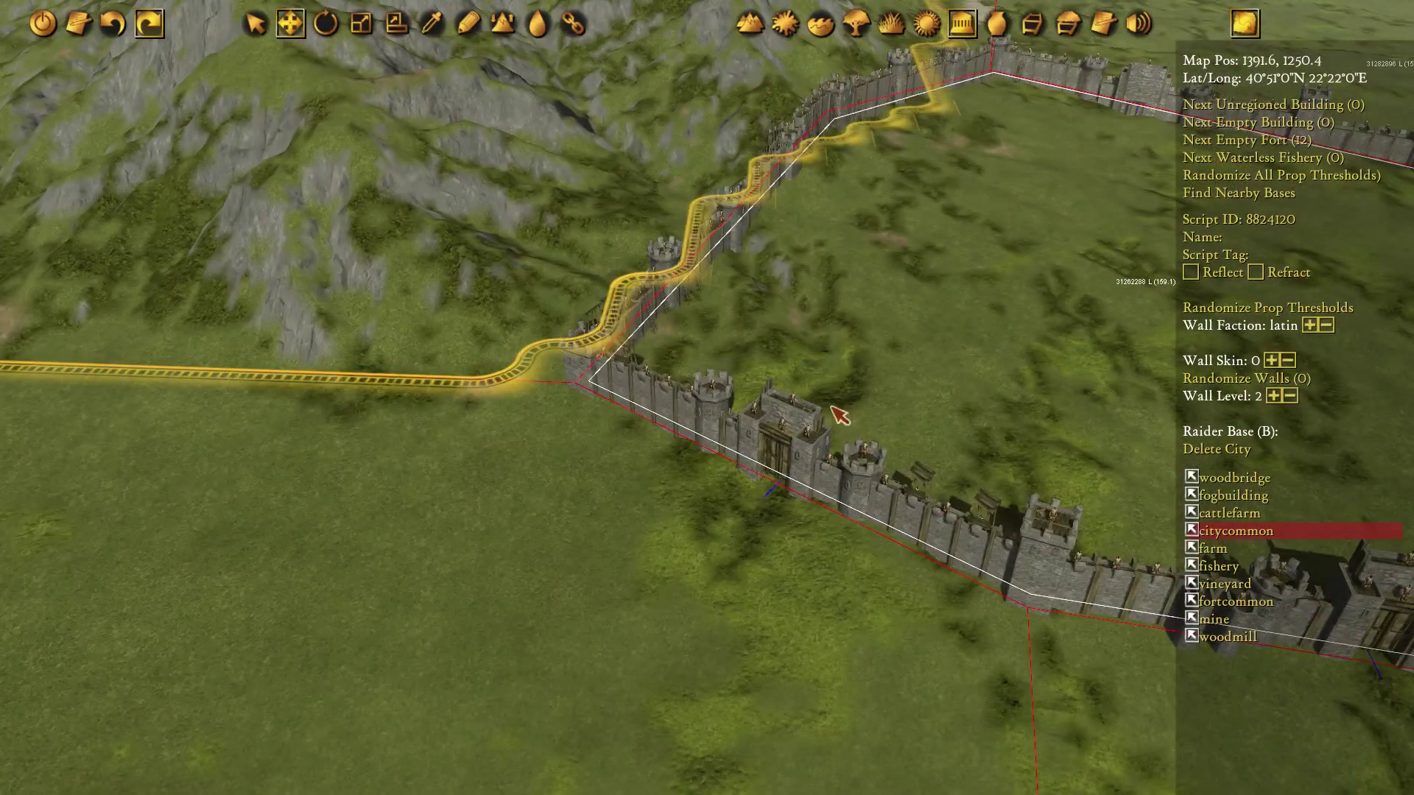
pyautogui.moveTo(1149, 596); pyautogui.dragTo(744, 409, button='middle')
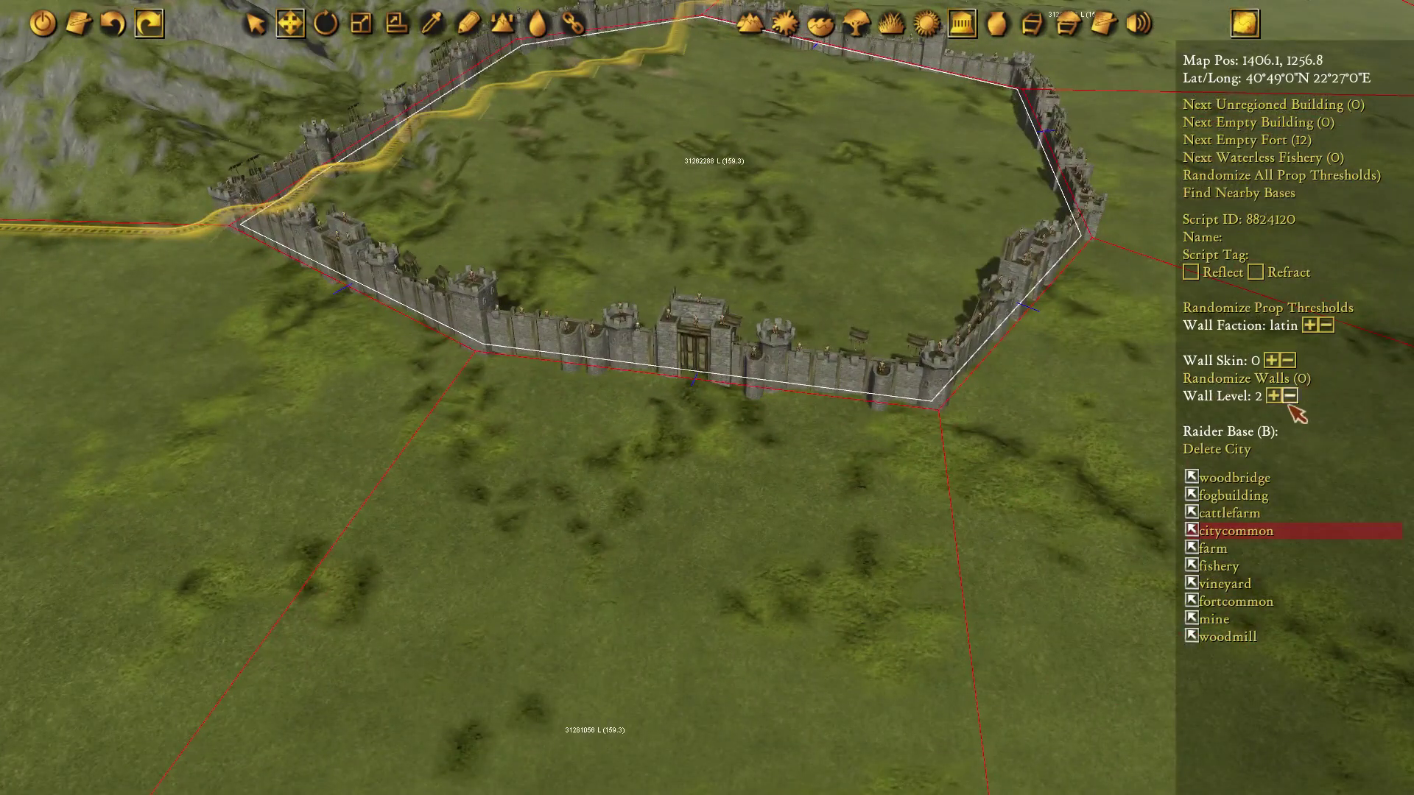
pyautogui.scroll(-5, 1165, 383)
pyautogui.moveTo(1029, 351); pyautogui.dragTo(494, 269, button='middle')
pyautogui.scroll(3, 494, 270)
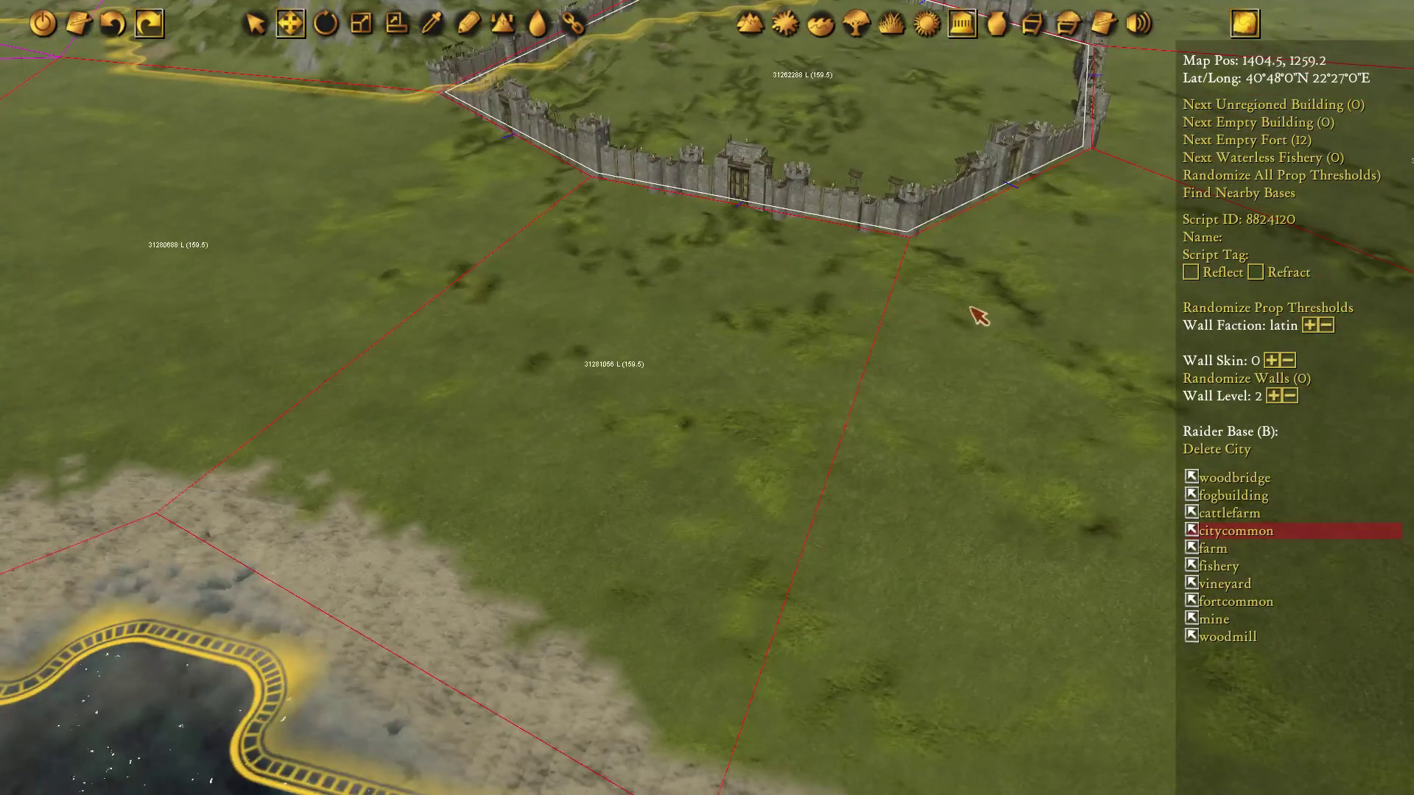
pyautogui.moveTo(1020, 302); pyautogui.dragTo(957, 410, button='middle')
pyautogui.moveTo(450, 136); pyautogui.dragTo(625, 192, button='middle')
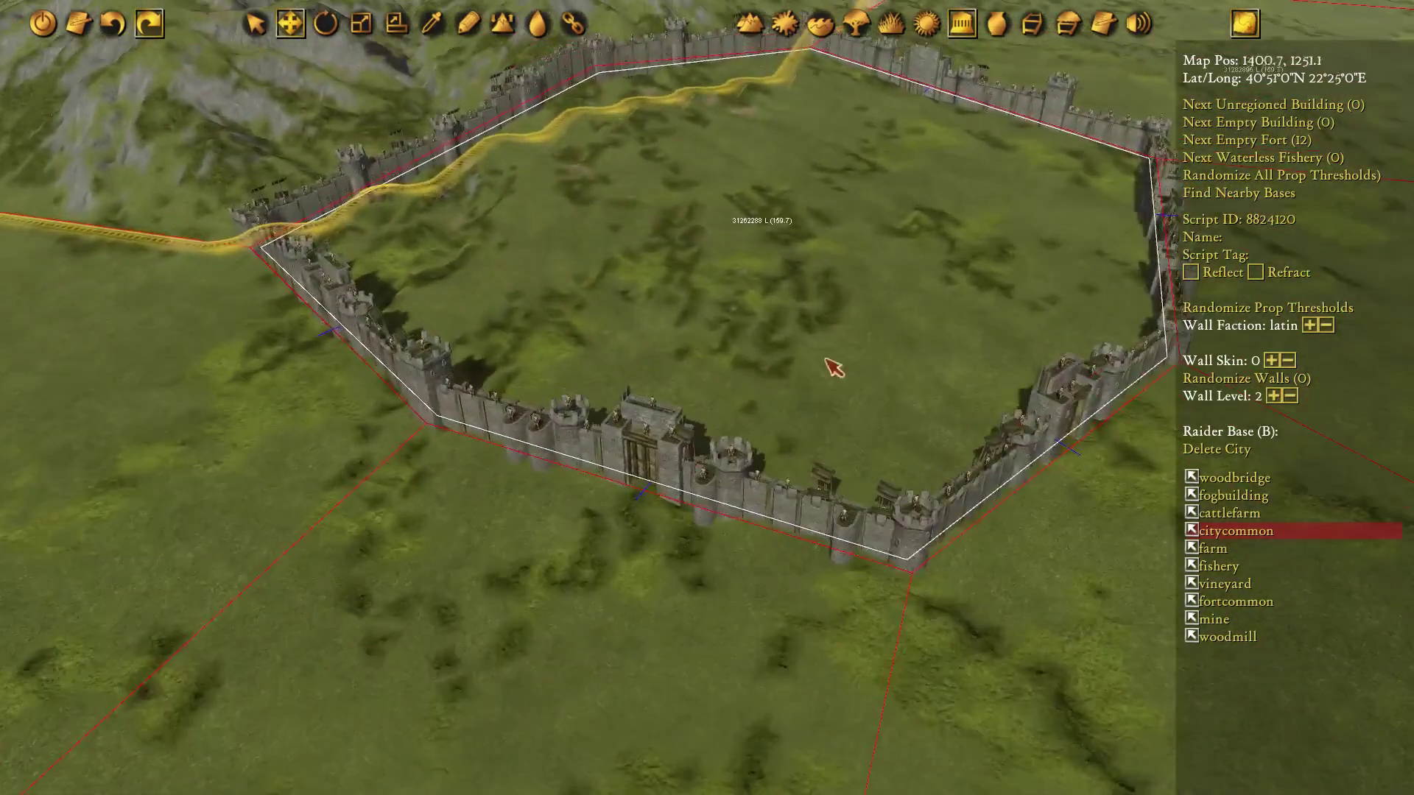
pyautogui.scroll(-3, 834, 368)
# Survey the regions from the coastline past the inland walled city to the city beside the rocky hills.
pyautogui.moveTo(557, 607); pyautogui.dragTo(847, 287, button='middle')
pyautogui.moveTo(295, 423); pyautogui.dragTo(707, 254, button='middle')
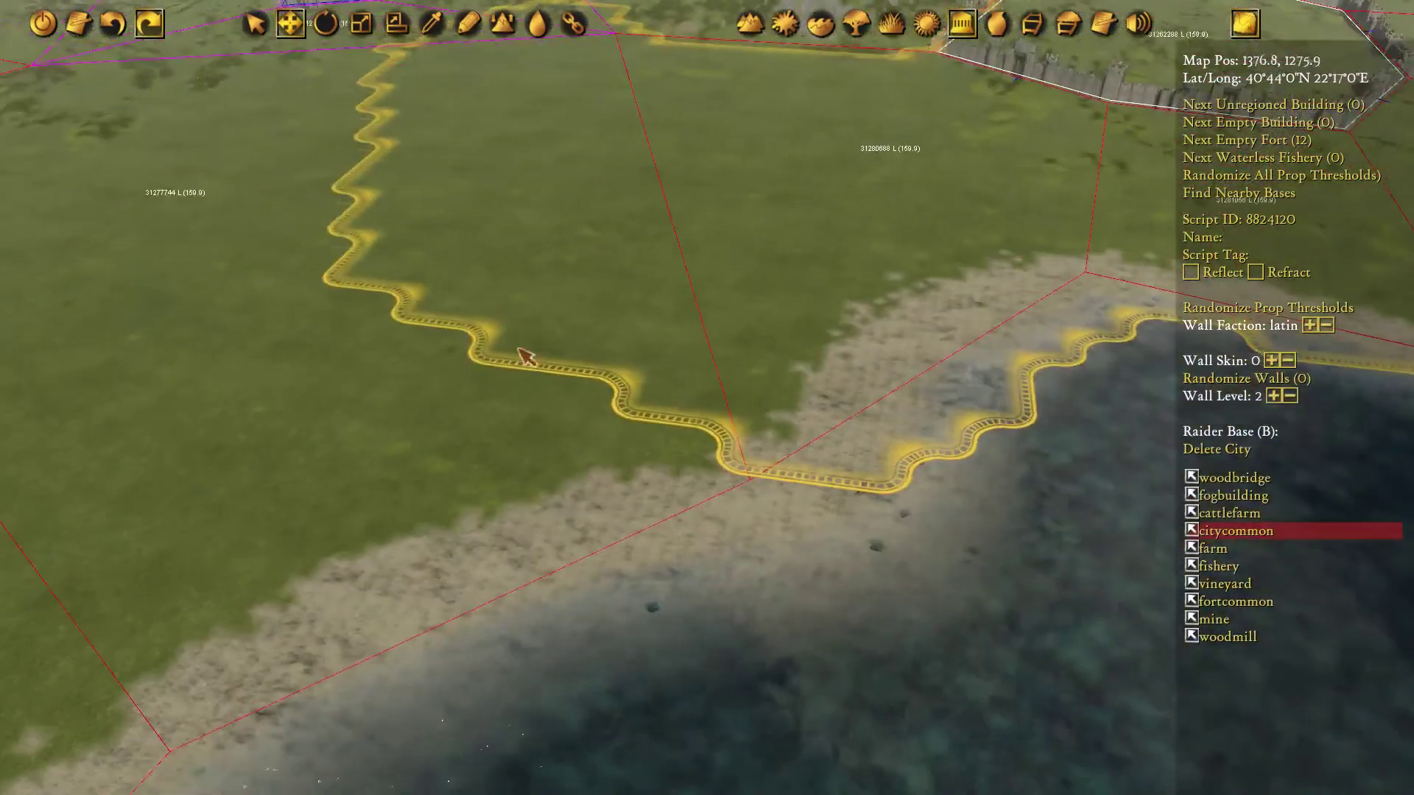
pyautogui.moveTo(526, 357); pyautogui.dragTo(921, 276, button='middle')
pyautogui.moveTo(262, 255); pyautogui.dragTo(520, 383, button='middle')
pyautogui.moveTo(517, 571); pyautogui.dragTo(709, 217, button='middle')
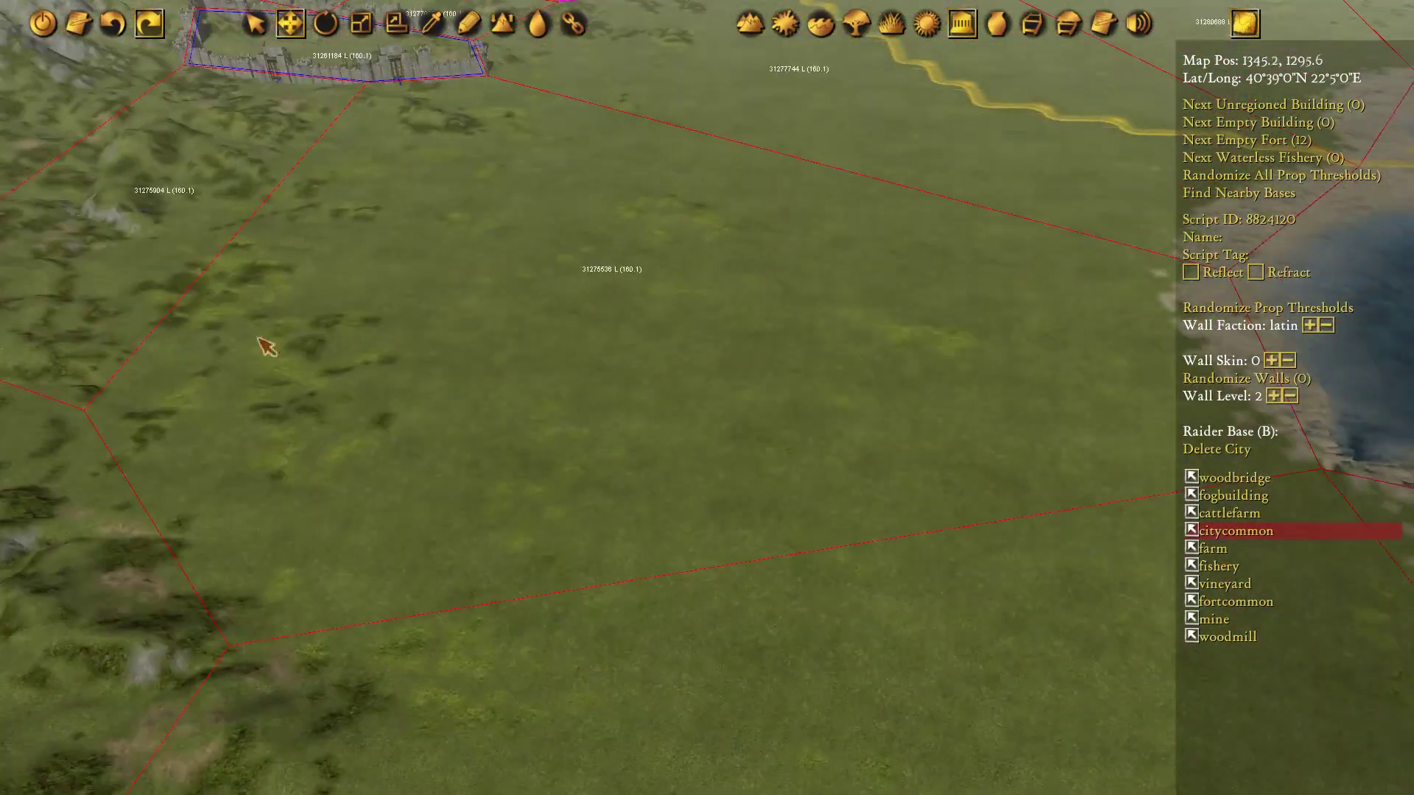
pyautogui.moveTo(223, 279); pyautogui.dragTo(549, 191, button='middle')
pyautogui.moveTo(799, 233); pyautogui.dragTo(844, 458, button='middle')
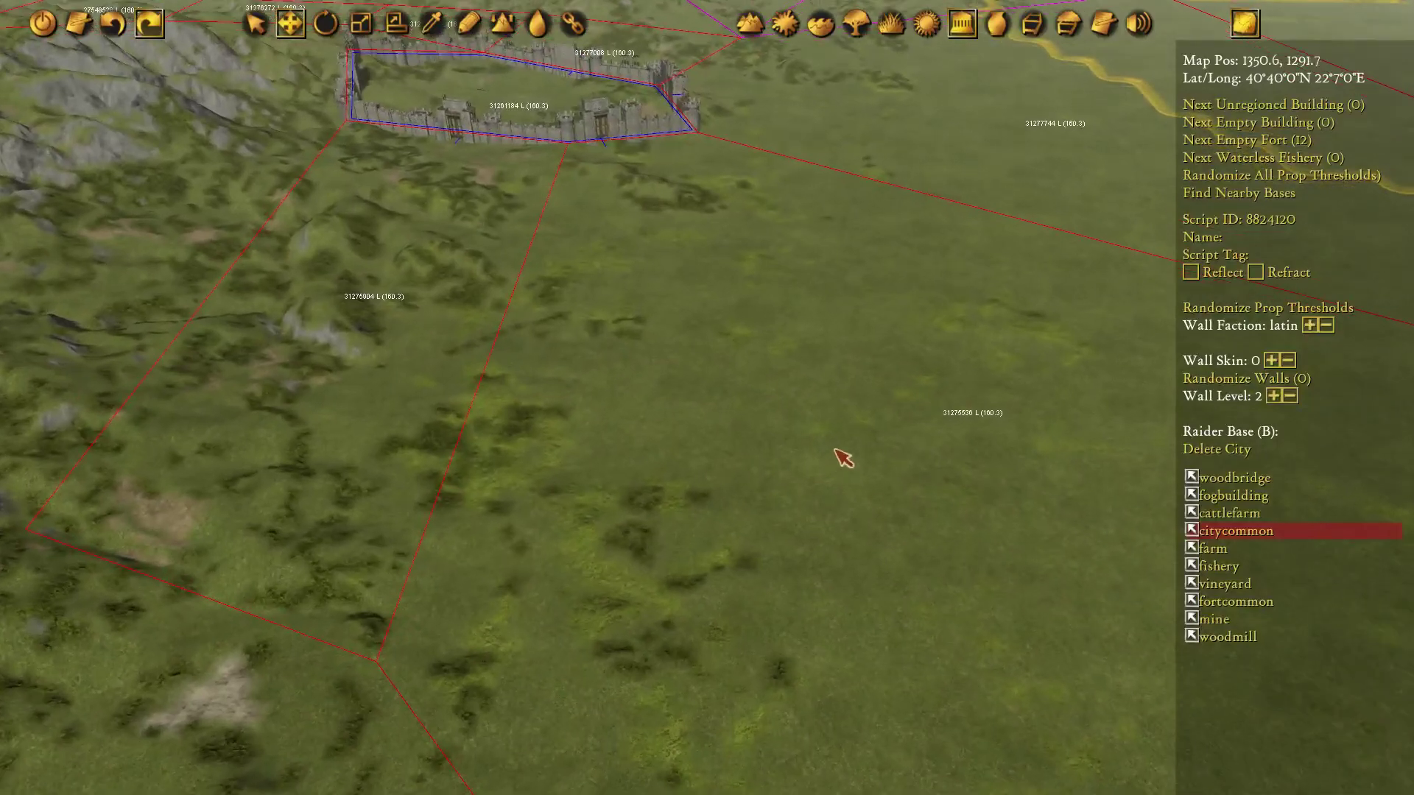
pyautogui.moveTo(866, 575); pyautogui.dragTo(700, 228, button='middle')
pyautogui.moveTo(867, 582); pyautogui.dragTo(761, 202, button='middle')
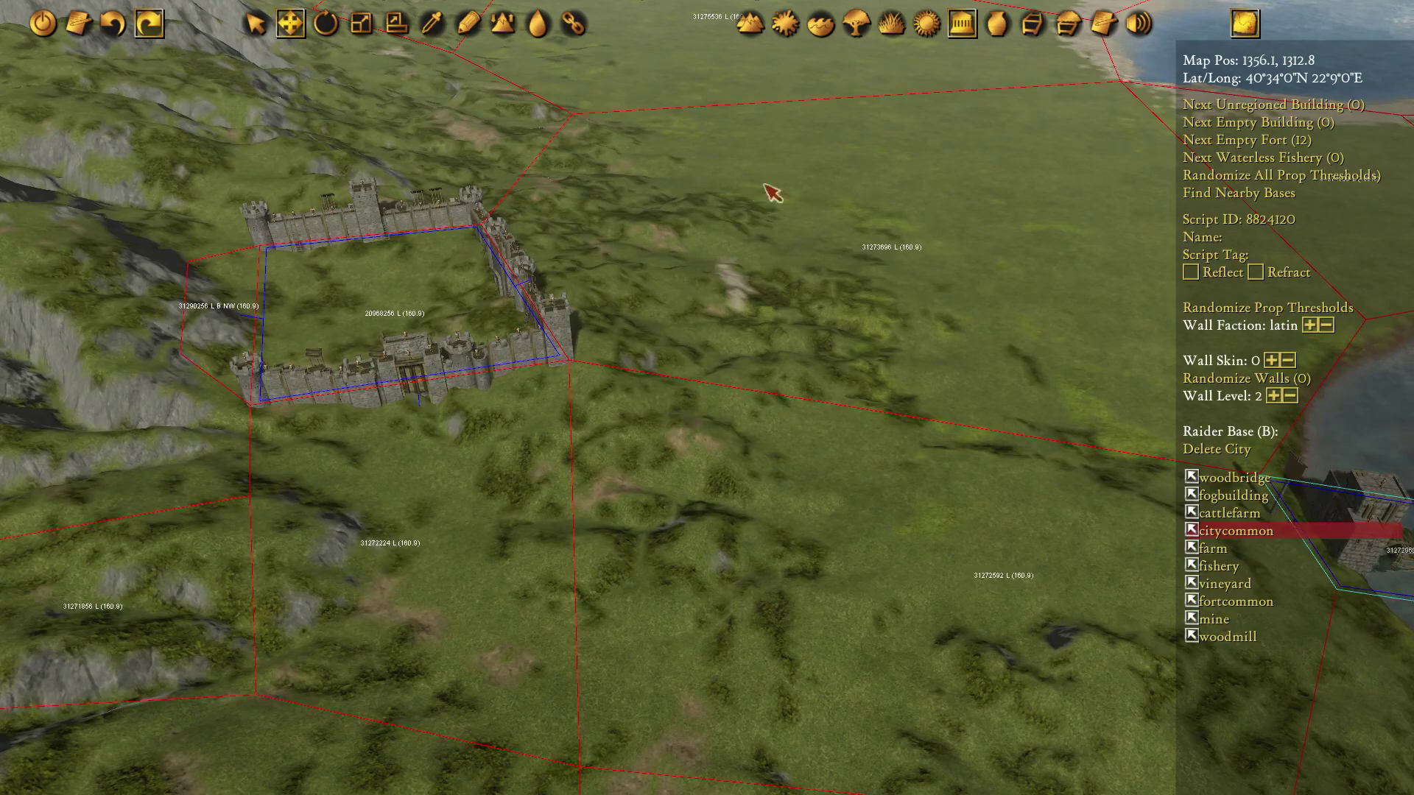
pyautogui.moveTo(652, 381); pyautogui.dragTo(795, 208, button='middle')
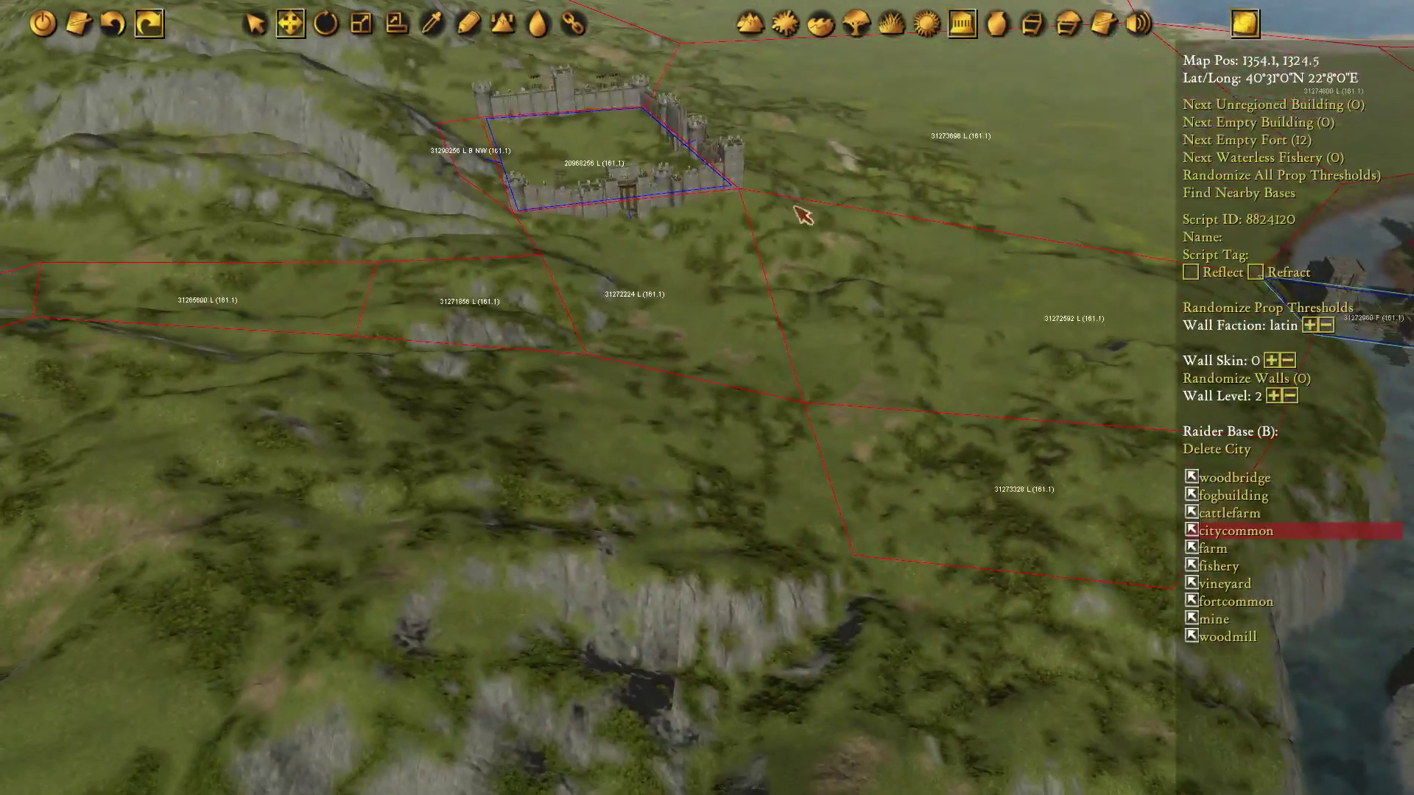
# Examine the fortified river crossing, the riverside city and the regions that adjoin them.
pyautogui.moveTo(1010, 317); pyautogui.dragTo(722, 275, button='middle')
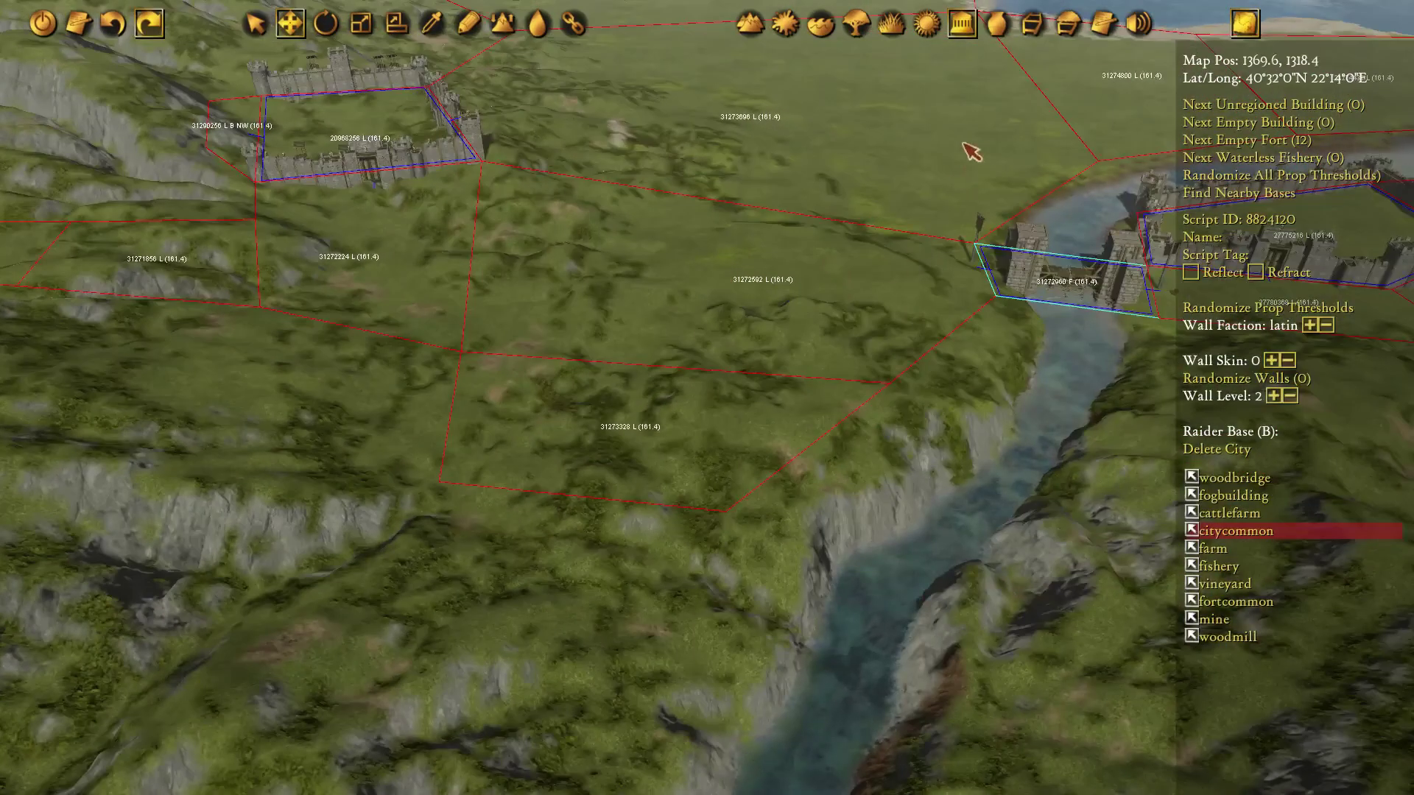
pyautogui.moveTo(963, 144); pyautogui.dragTo(982, 165, button='middle')
pyautogui.moveTo(600, 215); pyautogui.dragTo(804, 330, button='middle')
pyautogui.moveTo(947, 375); pyautogui.dragTo(453, 383, button='middle')
pyautogui.moveTo(921, 428); pyautogui.dragTo(784, 422, button='middle')
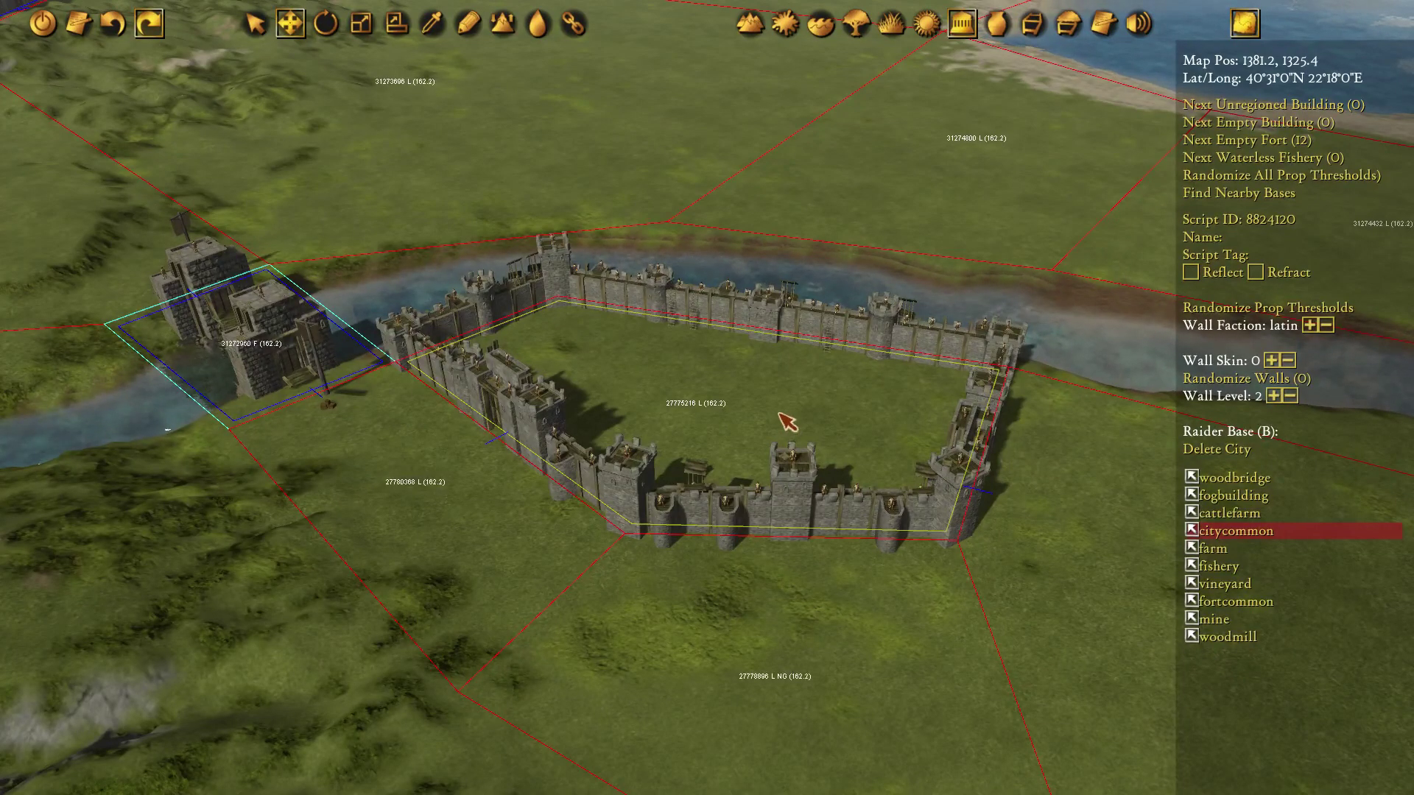
pyautogui.moveTo(700, 367); pyautogui.dragTo(724, 331, button='middle')
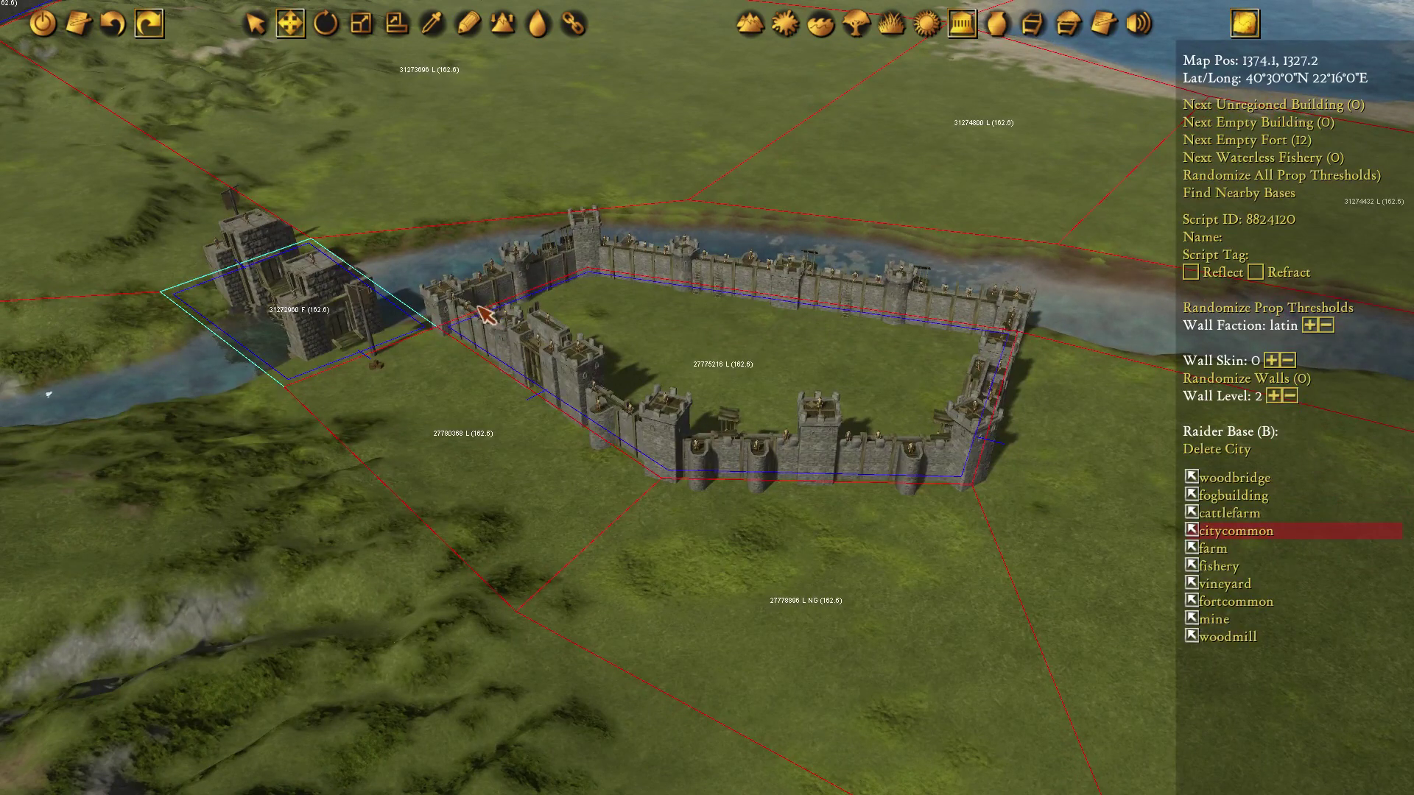
pyautogui.moveTo(388, 239); pyautogui.dragTo(825, 383, button='middle')
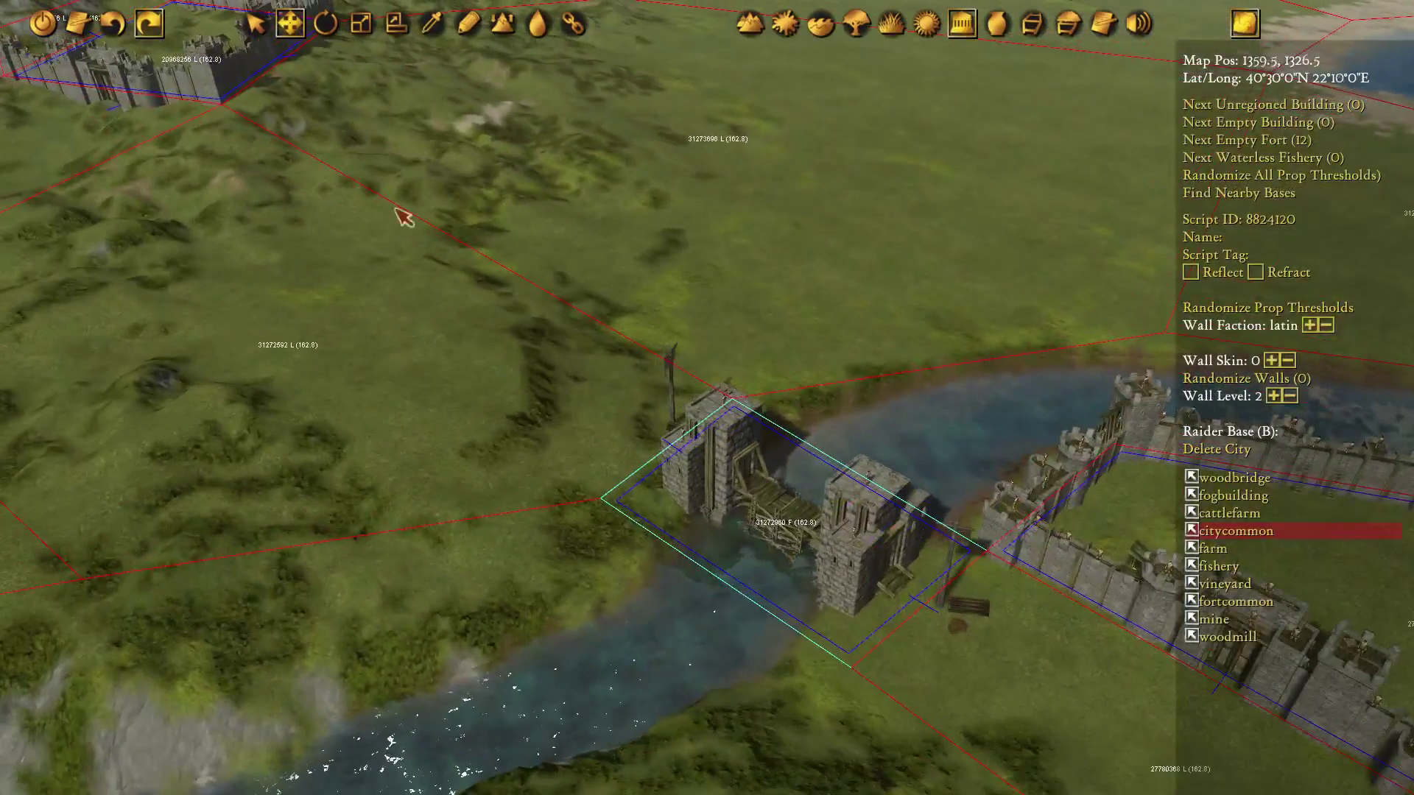
pyautogui.moveTo(404, 214); pyautogui.dragTo(617, 226, button='middle')
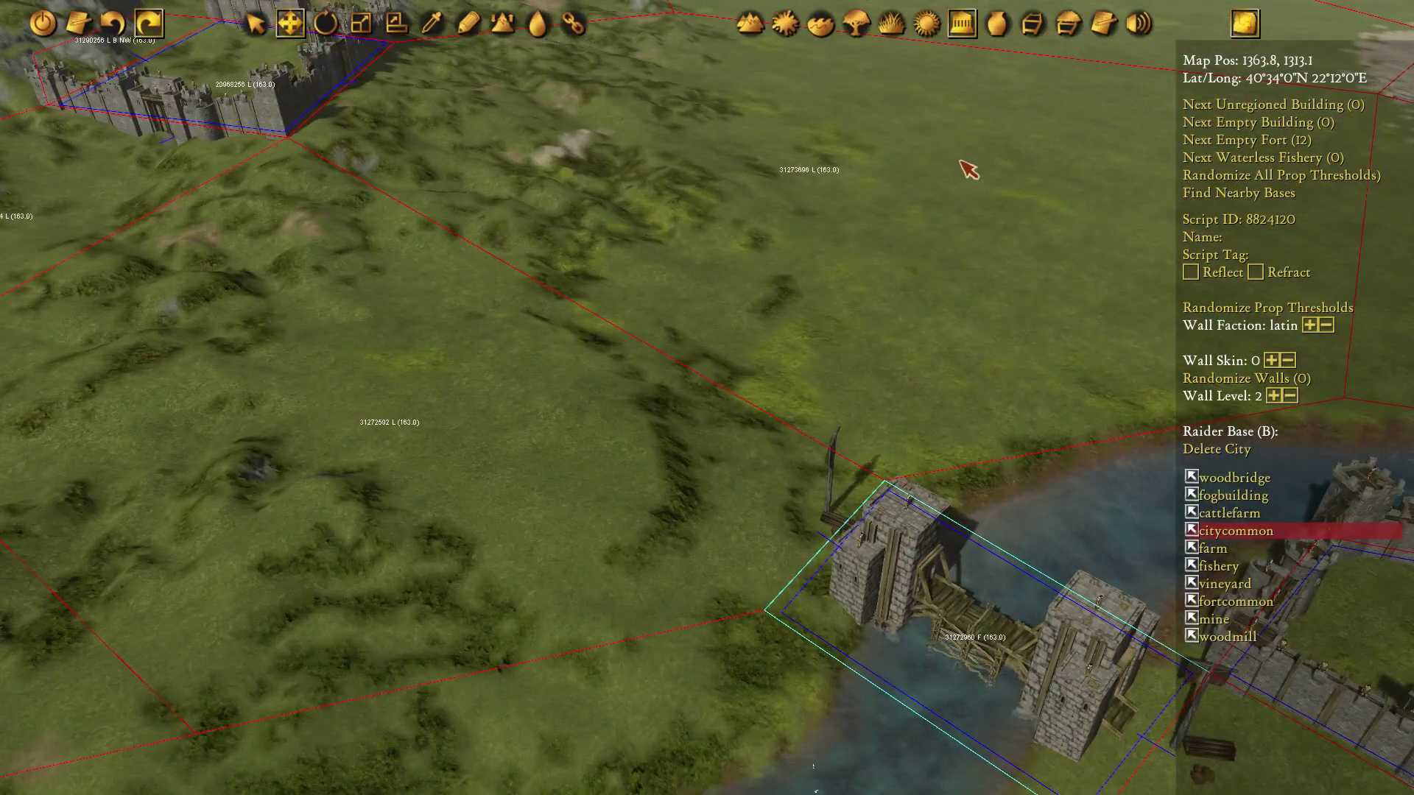